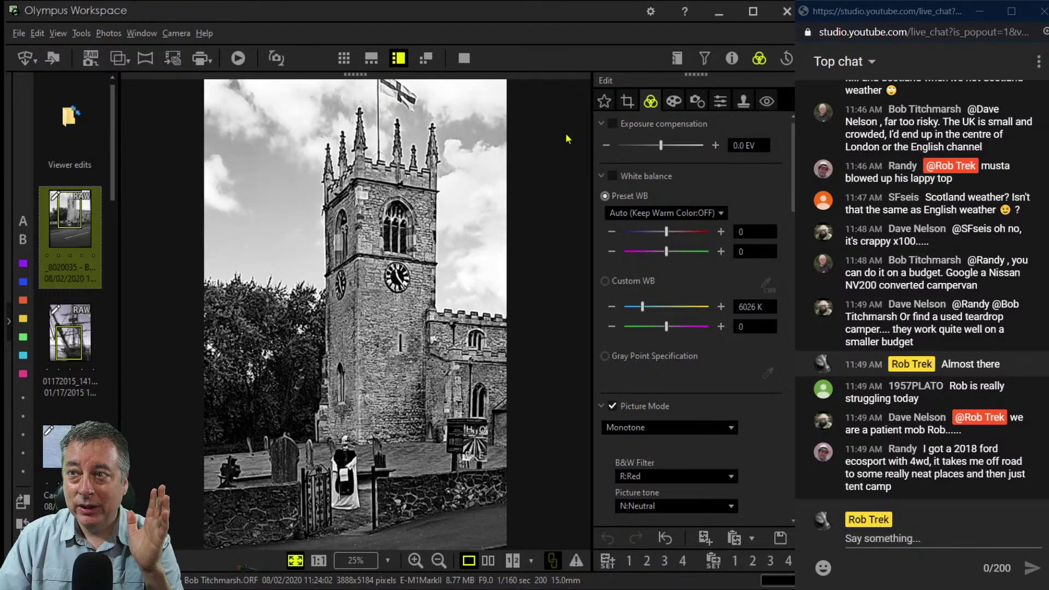
View the black-and-white church tower photo full screen, and return it to the editing view.
left_click(464, 58)
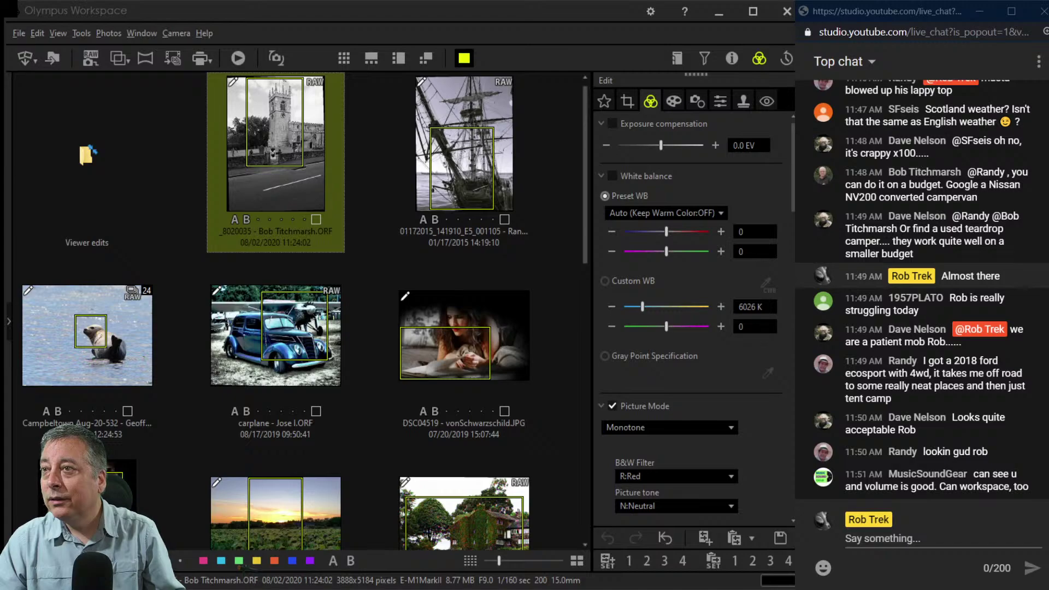
key("F11")
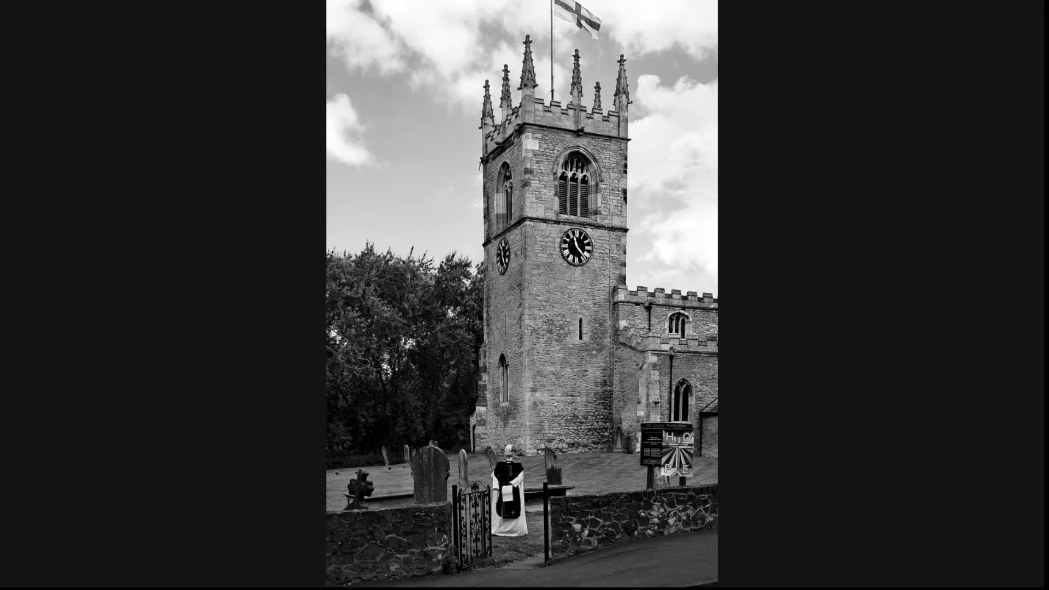
key("Escape")
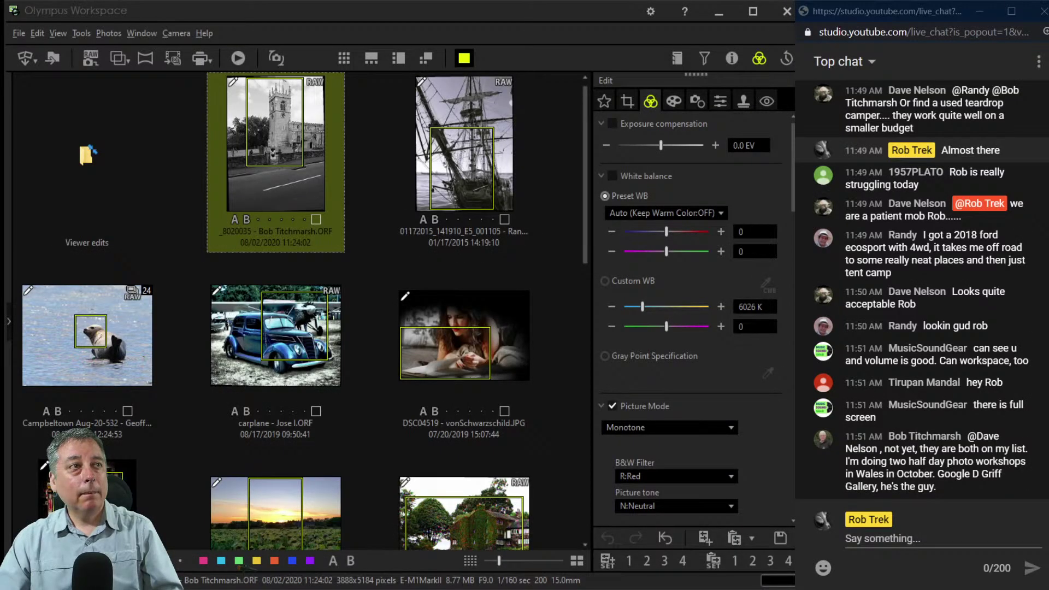
key("Return")
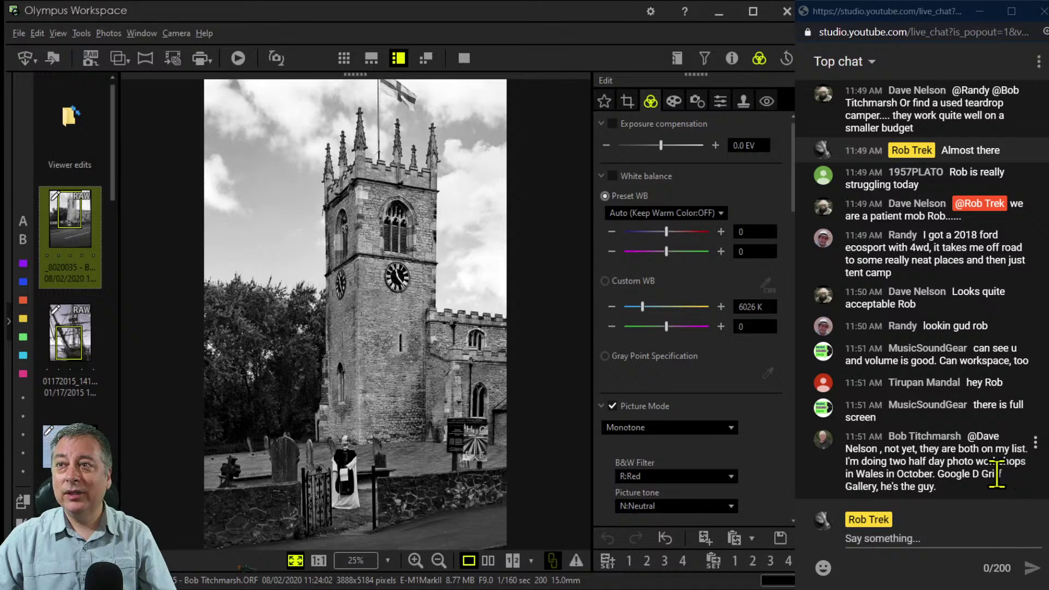
left_click(936, 538)
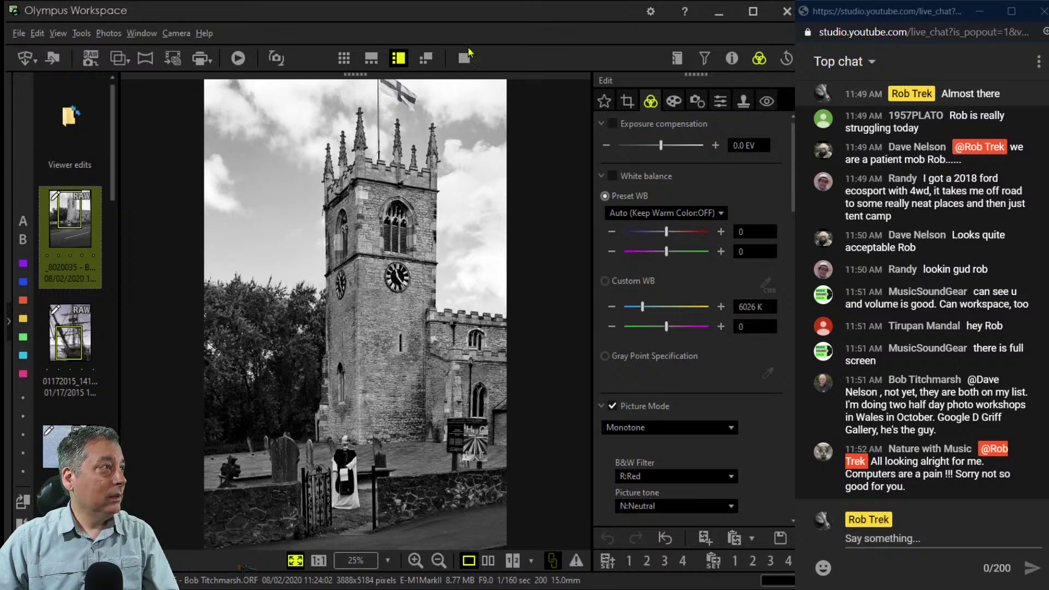
Delete all photos from the 4 Live Photo Edits folder and from its Viewer edits subfolder.
double_click(362, 191)
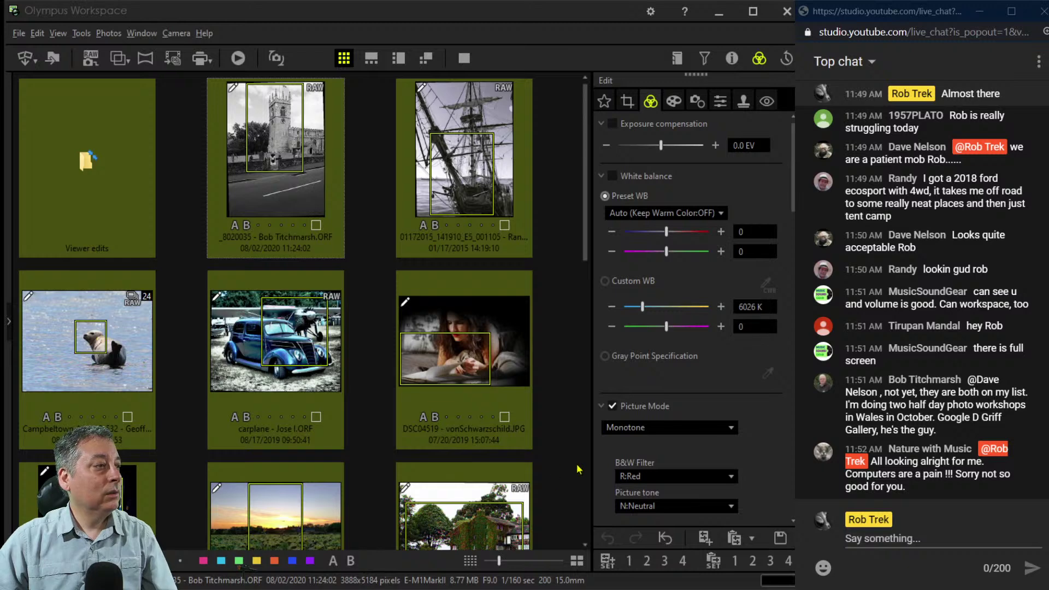
left_click(100, 166)
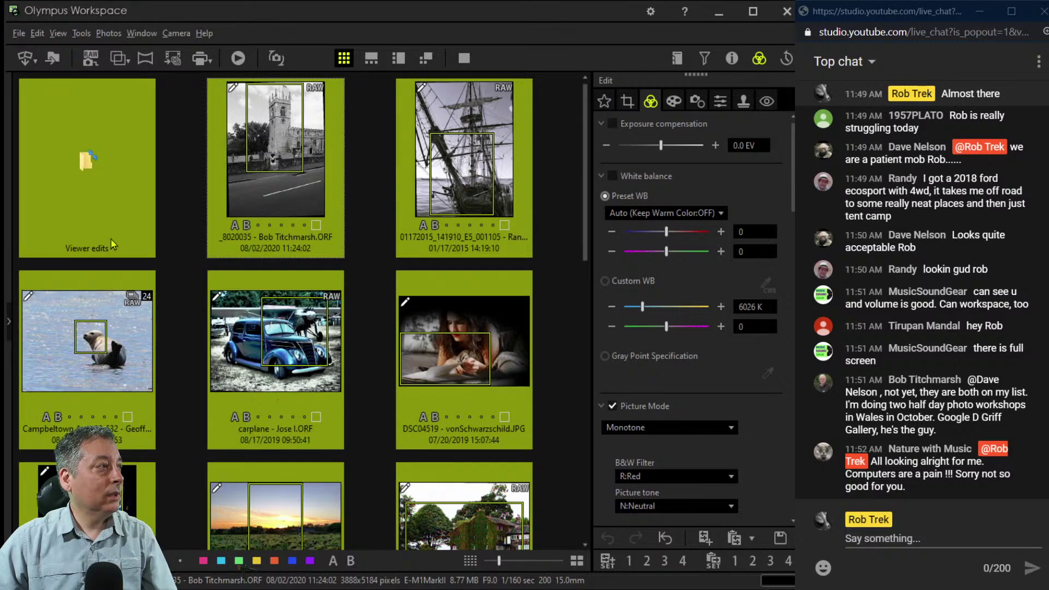
left_click(397, 465)
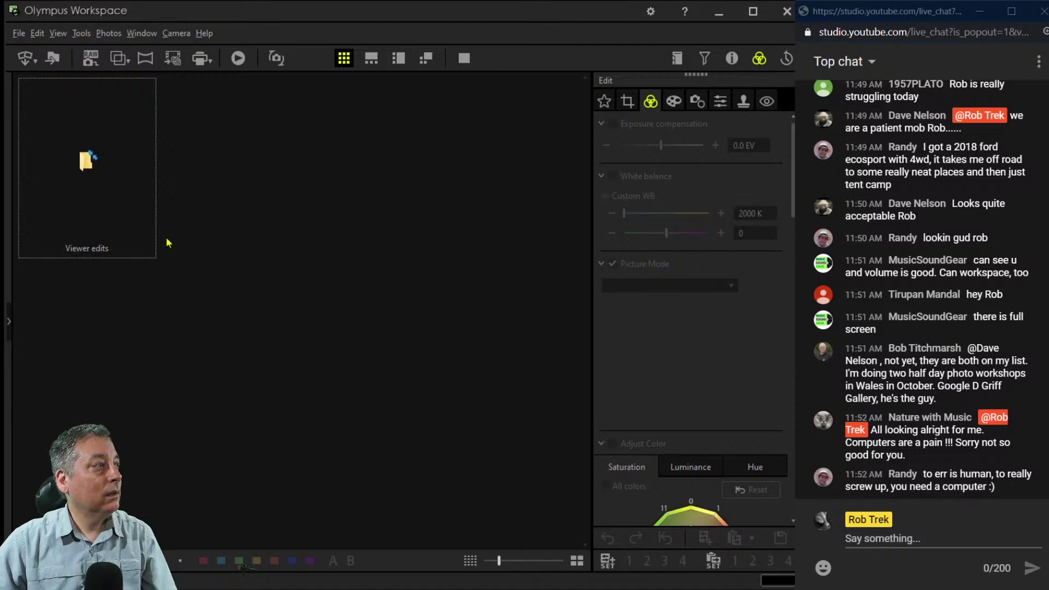
double_click(136, 227)
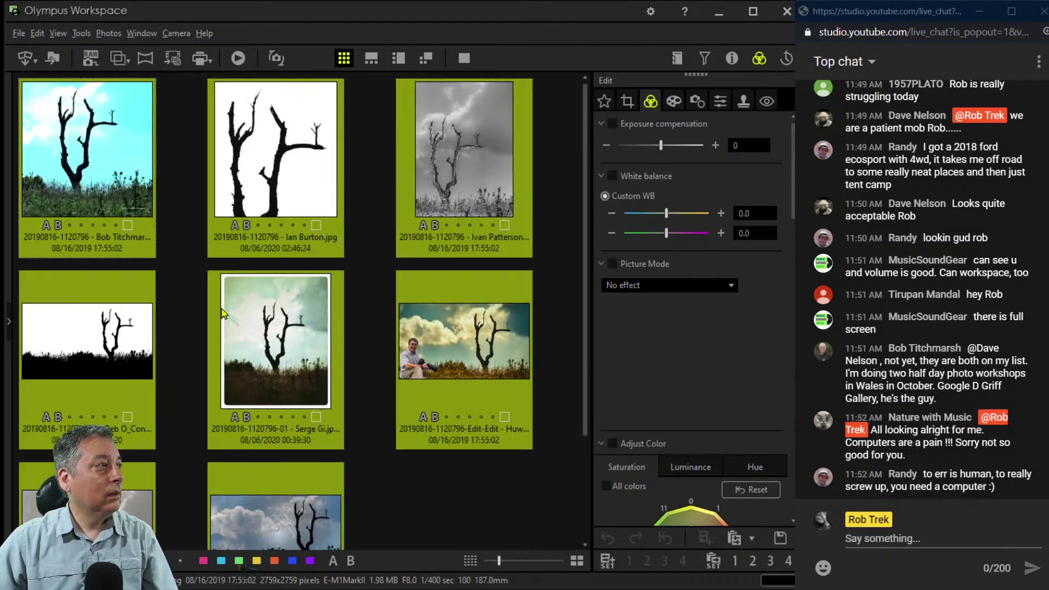
left_click(398, 465)
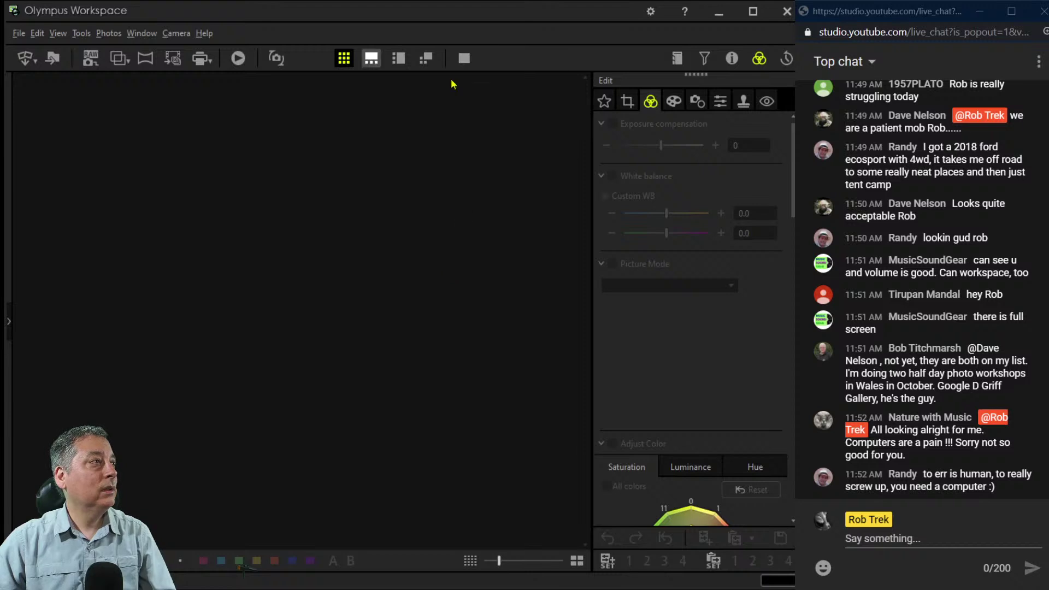
Return to the 4 Live Photo Edits folder and show its newly added photos as a thumbnail grid.
left_click(9, 321)
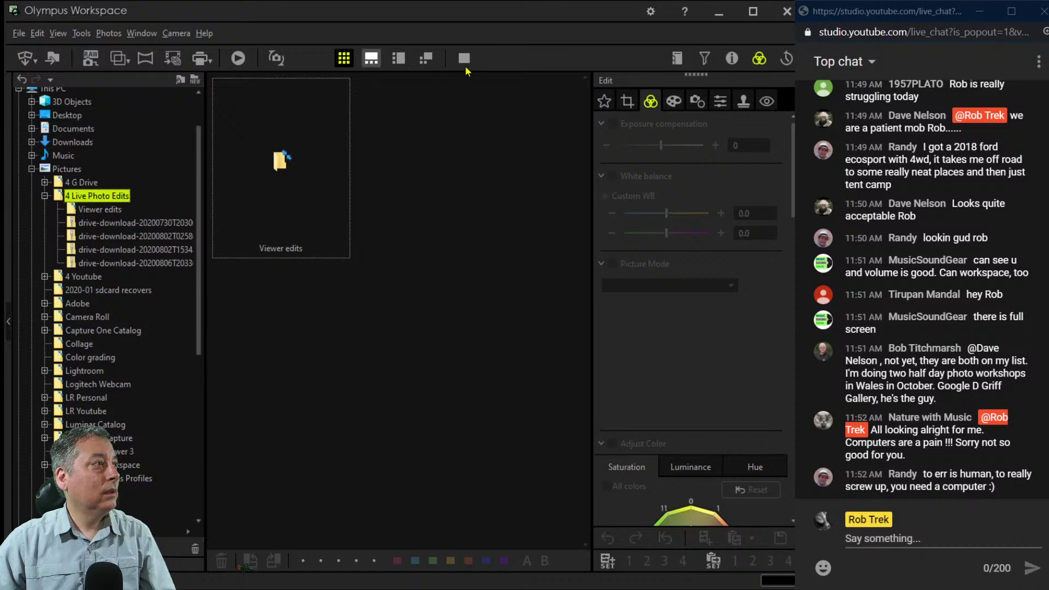
left_click(370, 58)
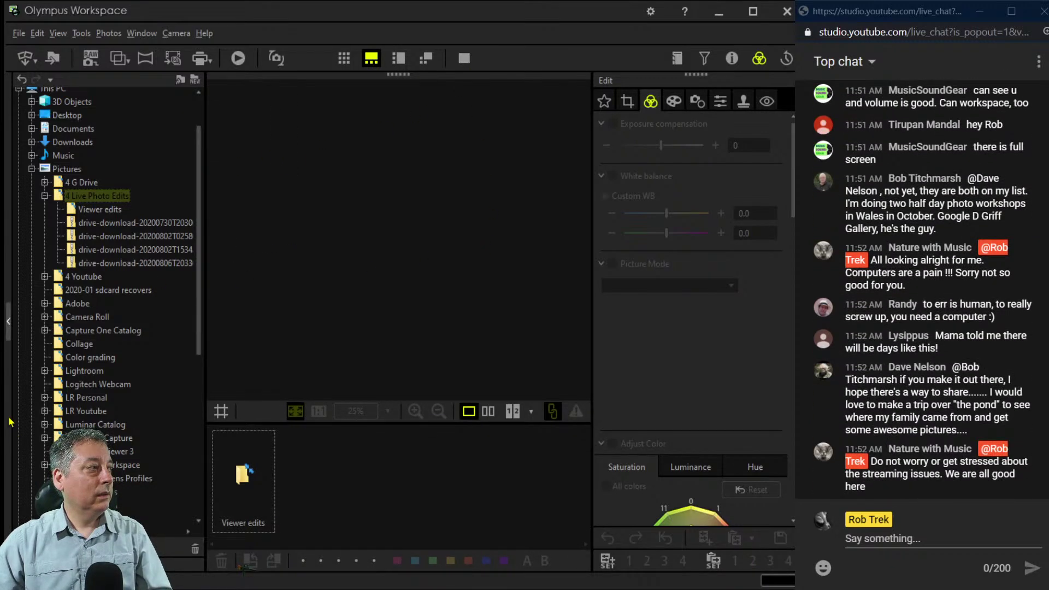
left_click(8, 321)
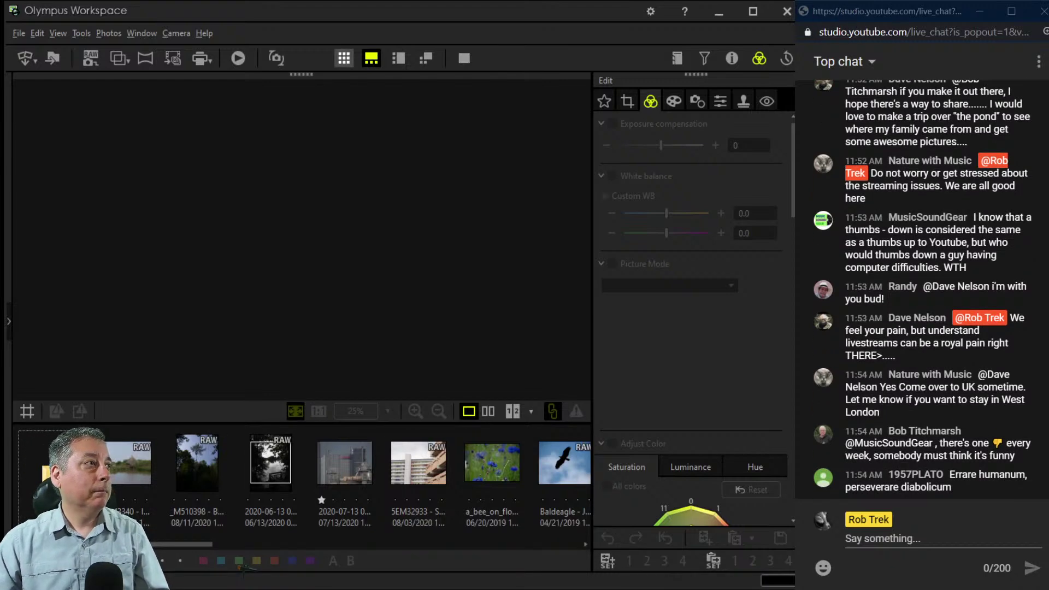
left_click(344, 58)
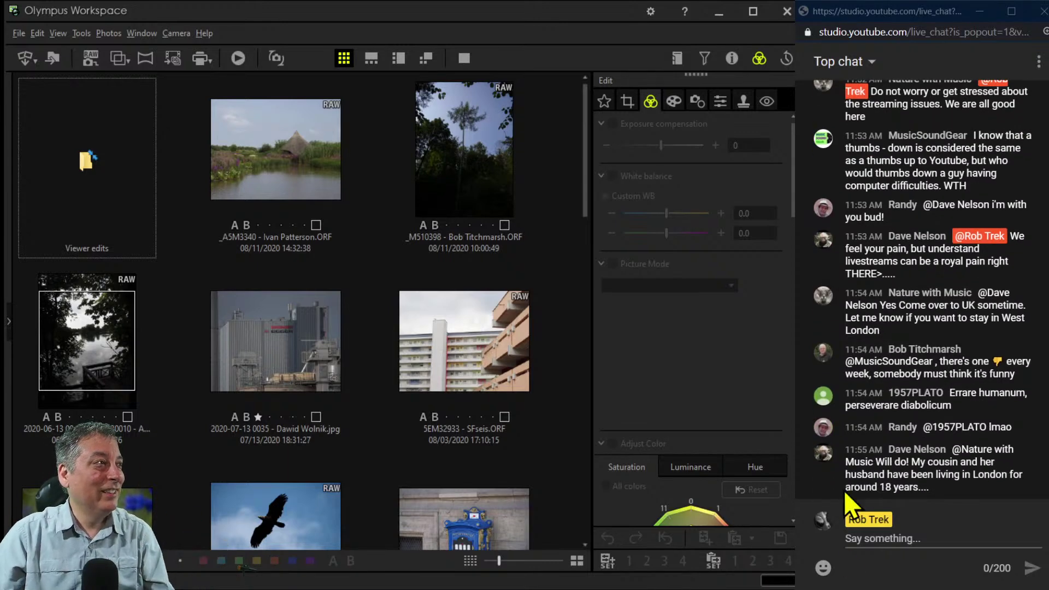
Open the RAW photo of the thatched hut beside the pond for editing.
left_click(309, 206)
double_click(309, 205)
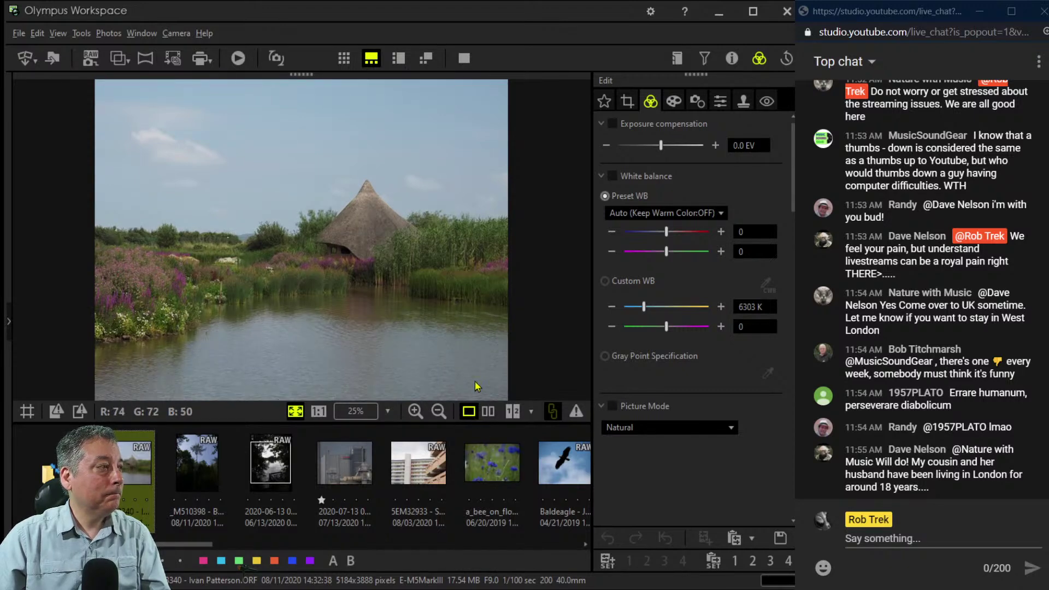
left_click(460, 330)
left_click_drag(460, 331, 488, 336)
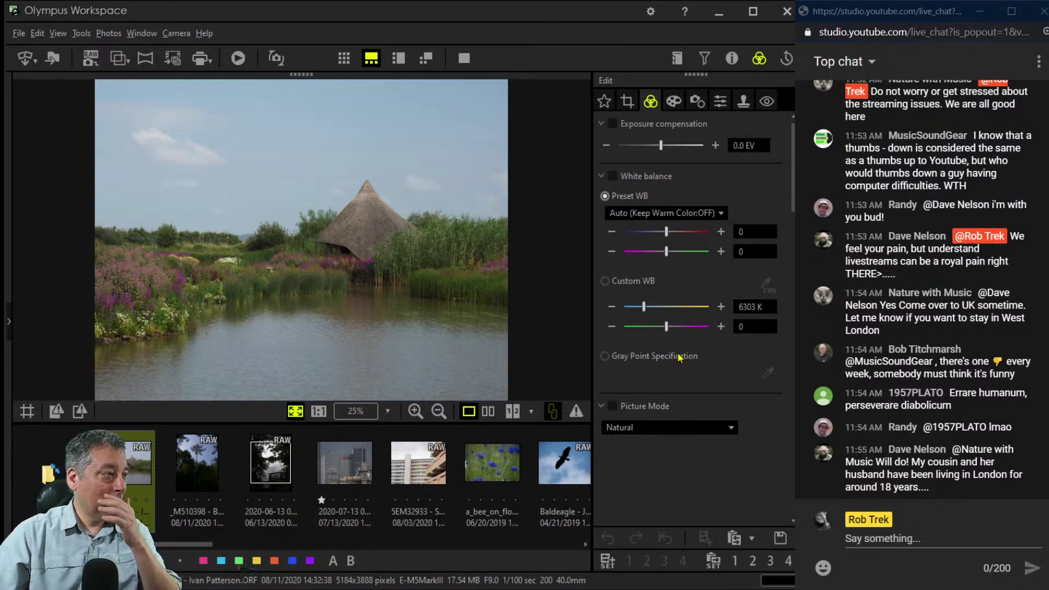
Crop the hut photo at a 16:9 ratio to about 4617 x 2597 pixels, trimming its right side.
key("c")
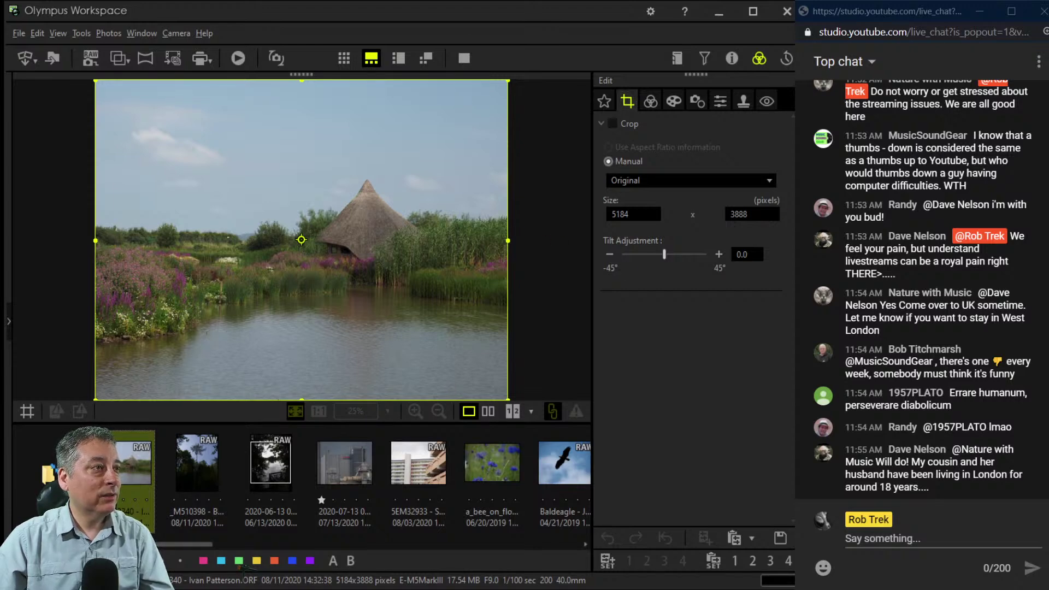
key("Down")
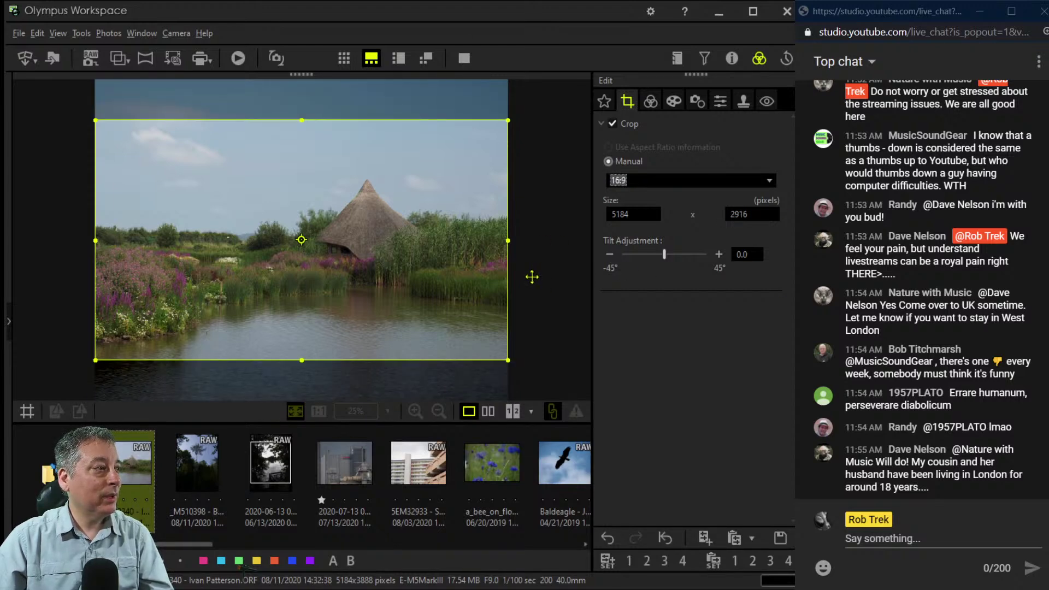
left_click(626, 302)
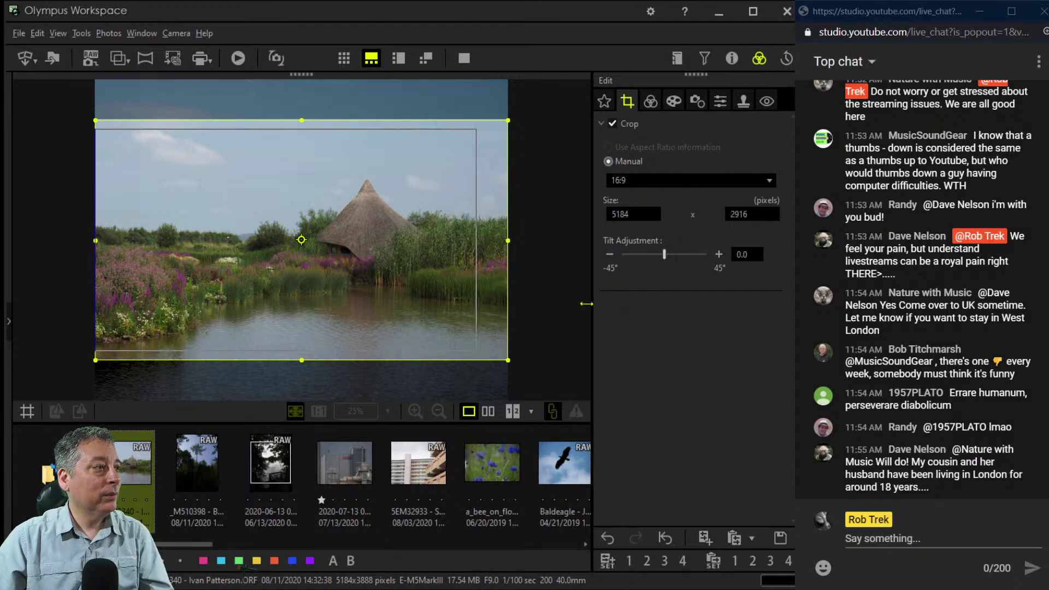
left_click_drag(566, 302, 573, 303)
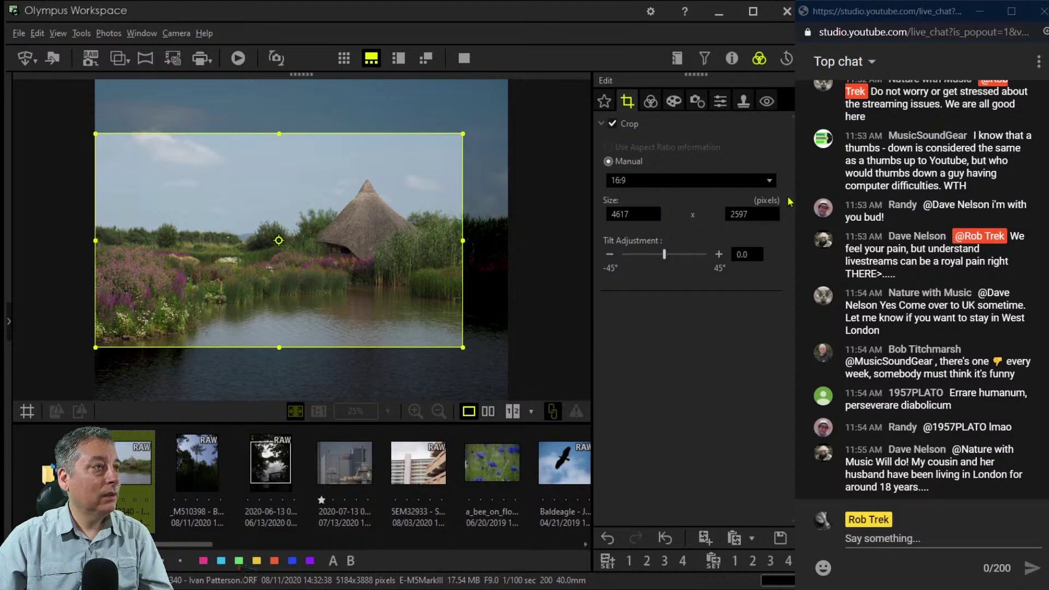
left_click(650, 101)
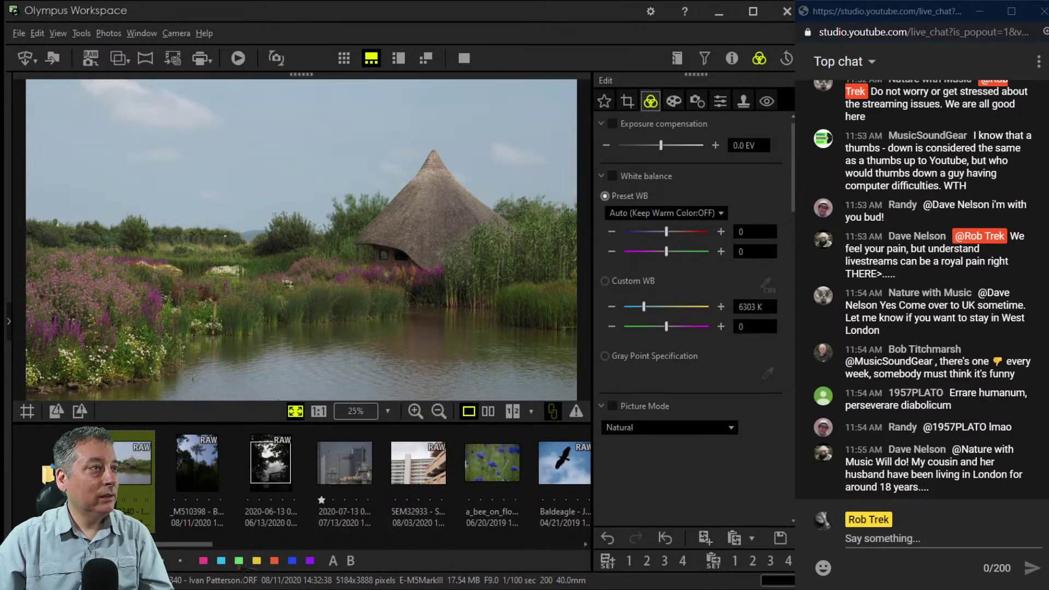
Apply the Soft Focus art filter to the hut photo with its effect level at -2.
left_click(674, 101)
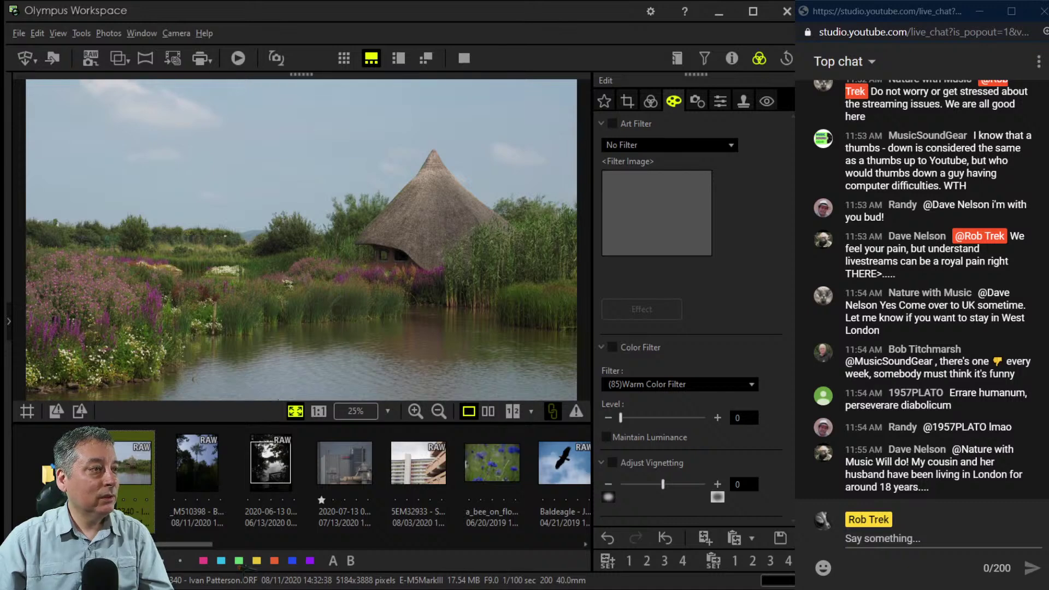
left_click(612, 123)
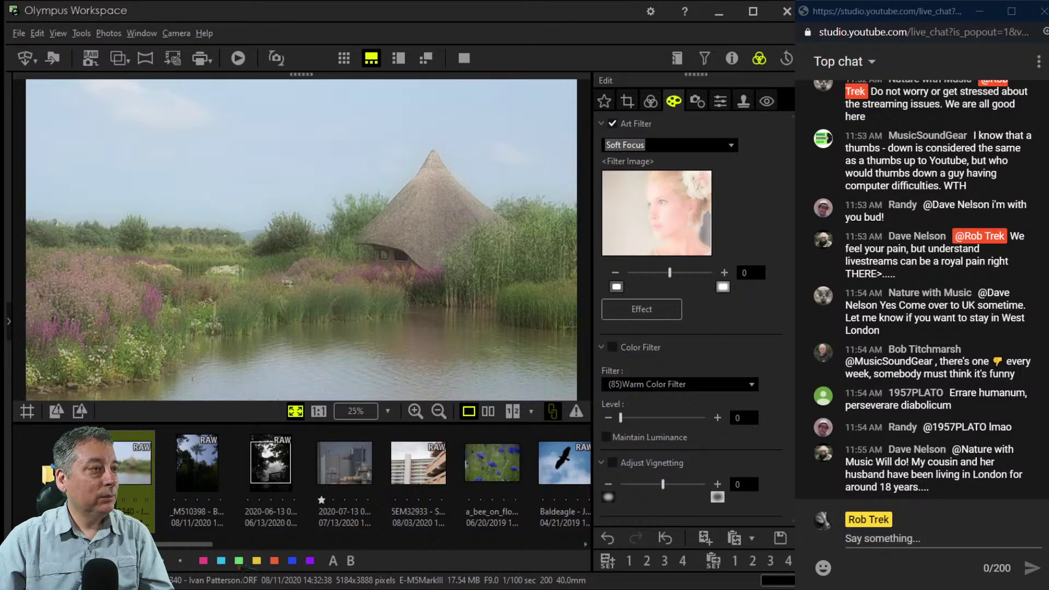
left_click_drag(669, 272, 652, 272)
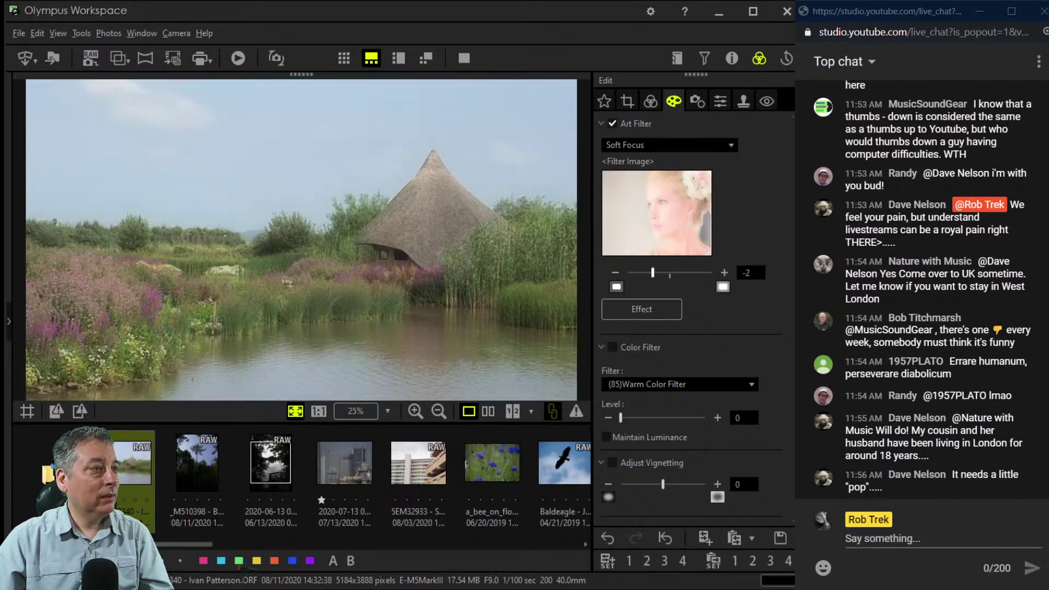
Raise the hut photo's overall saturation to 2.0.
left_click(650, 101)
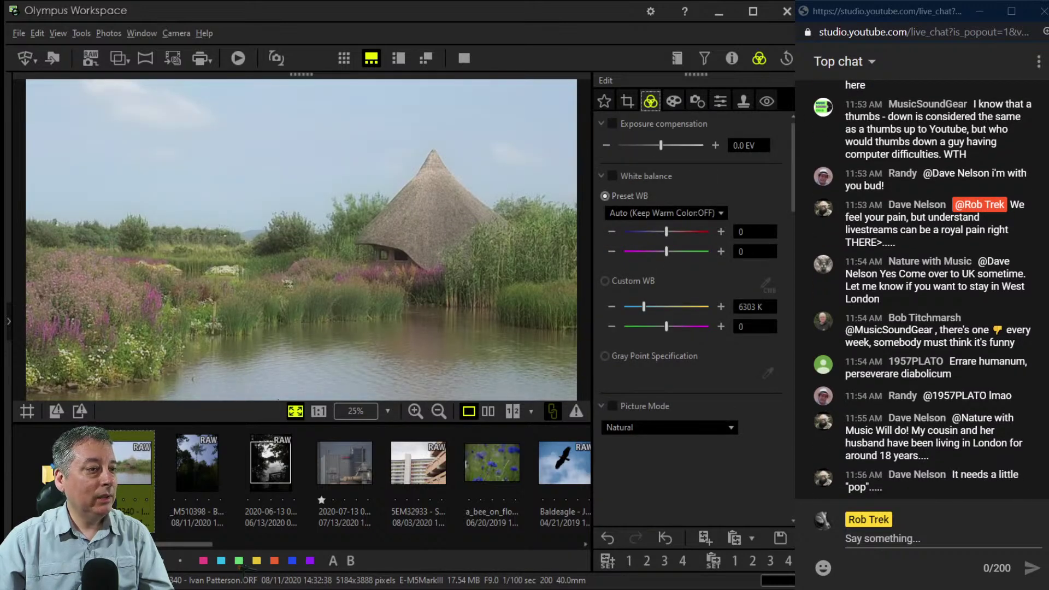
scroll(691, 317, "down", 4)
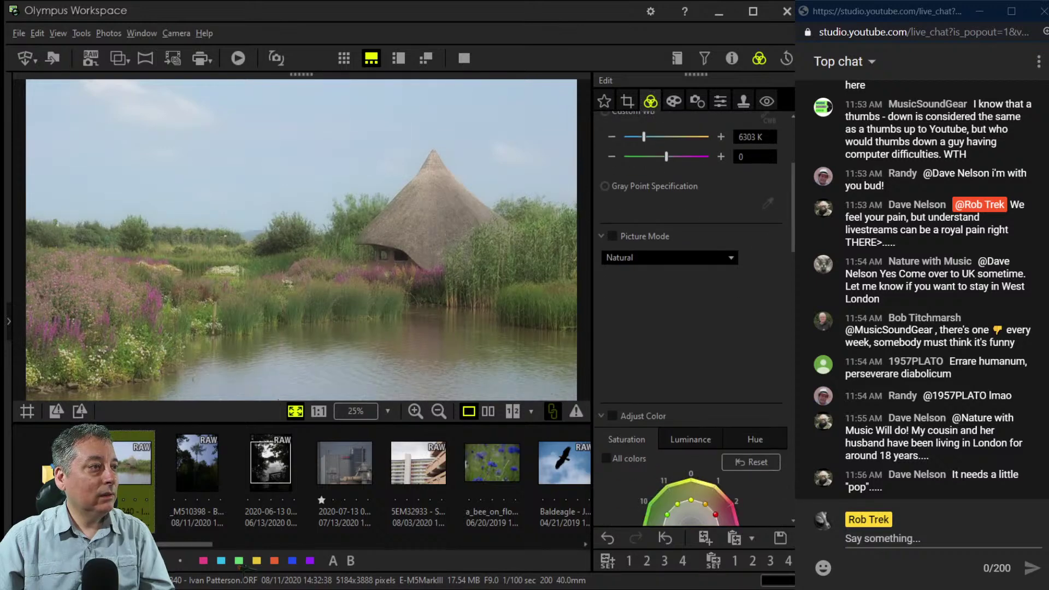
scroll(691, 317, "down", 9)
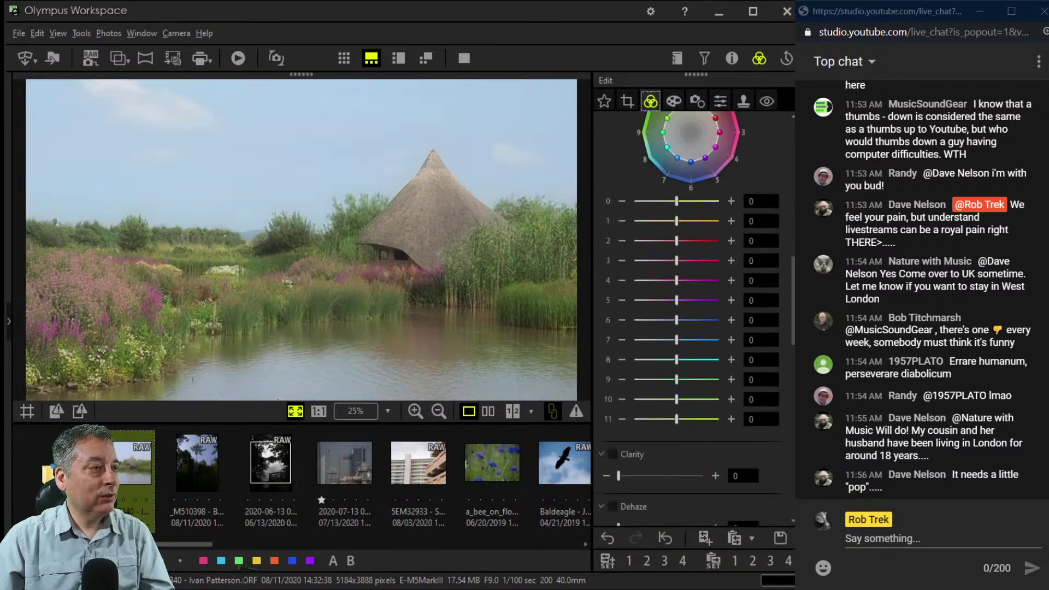
scroll(691, 317, "down", 14)
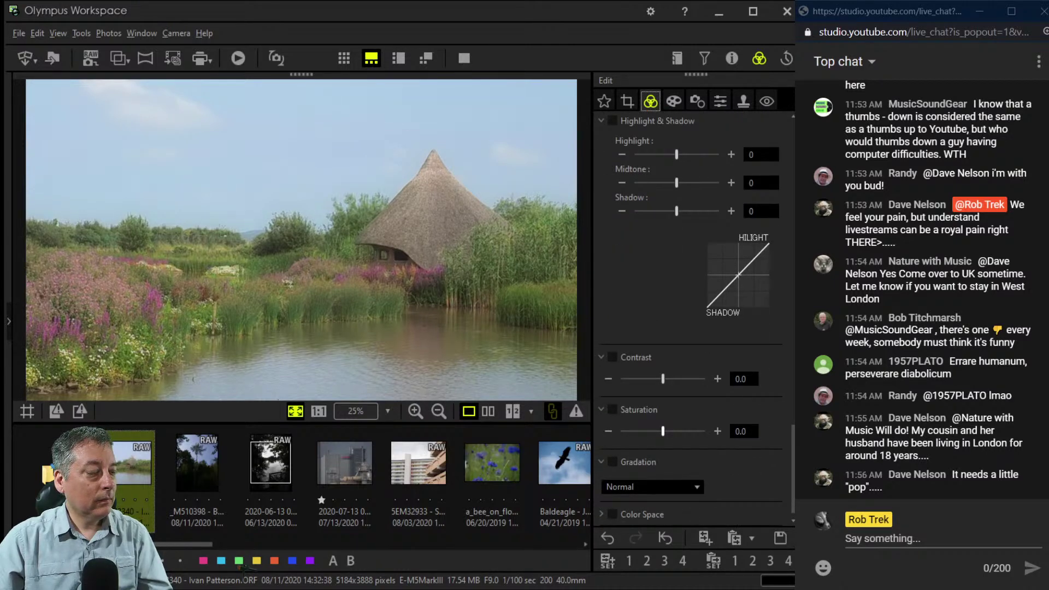
left_click_drag(662, 431, 711, 431)
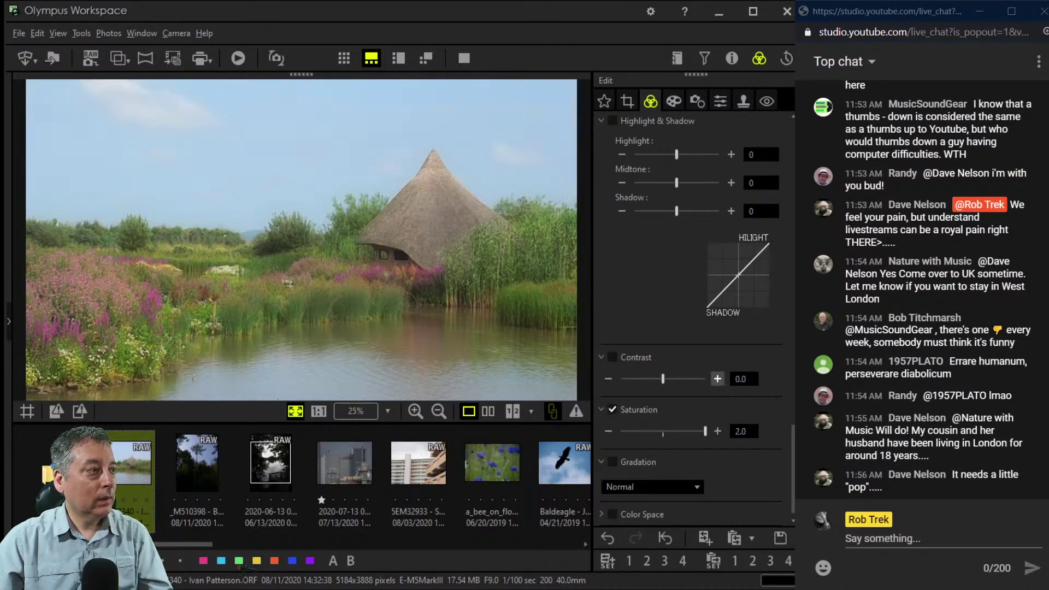
Shape the RGB tone curve by lowering the shadows and lifting the midtones back close to the diagonal.
scroll(717, 379, "up", 5)
scroll(691, 306, "up", 2)
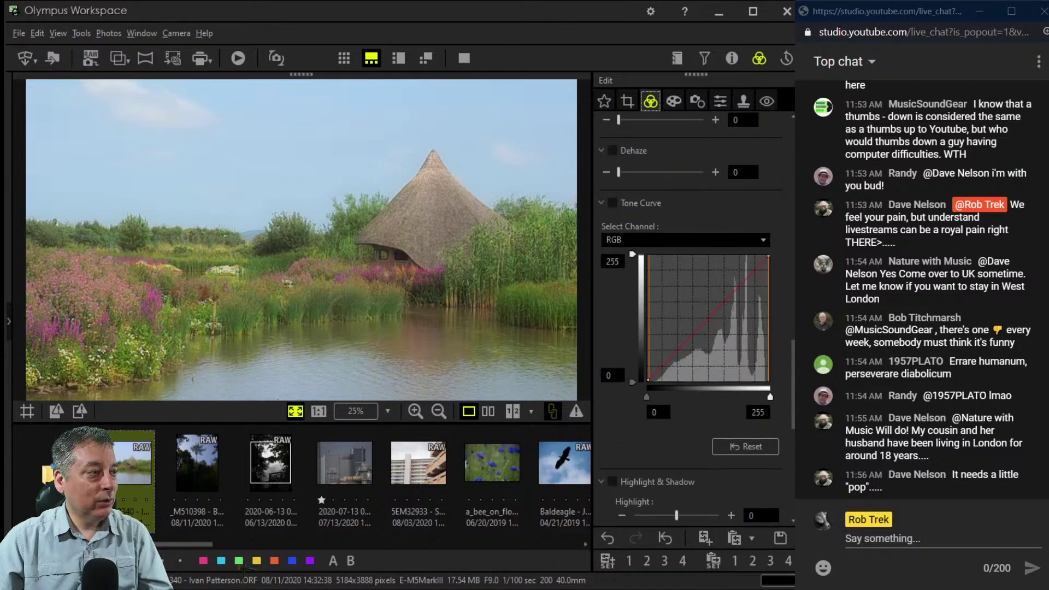
left_click_drag(664, 362, 665, 372)
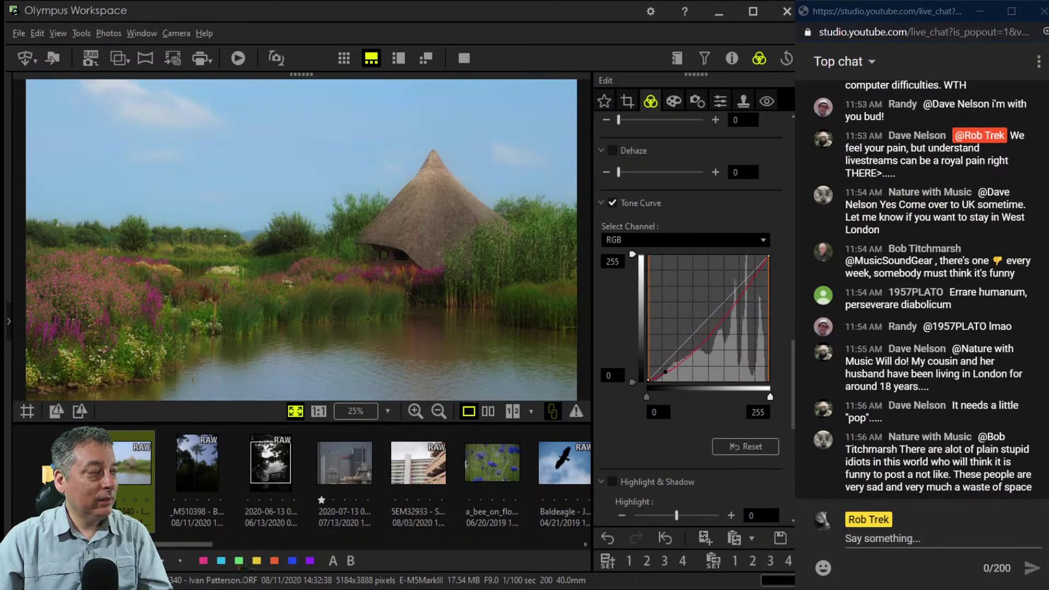
left_click_drag(715, 332, 715, 316)
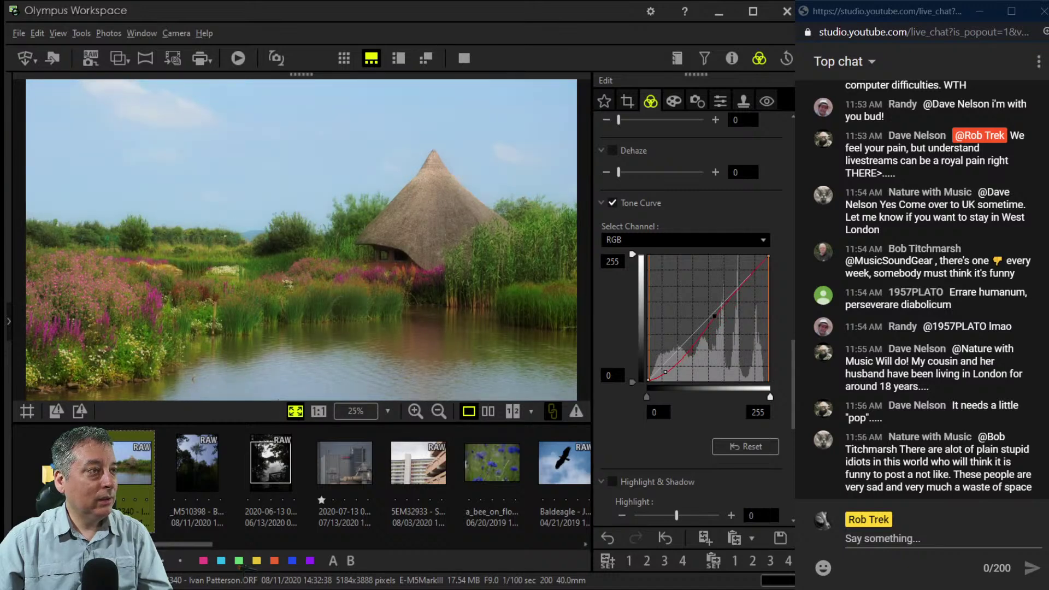
Raise the hut photo's sharpness to 2.0.
scroll(691, 317, "up", 10)
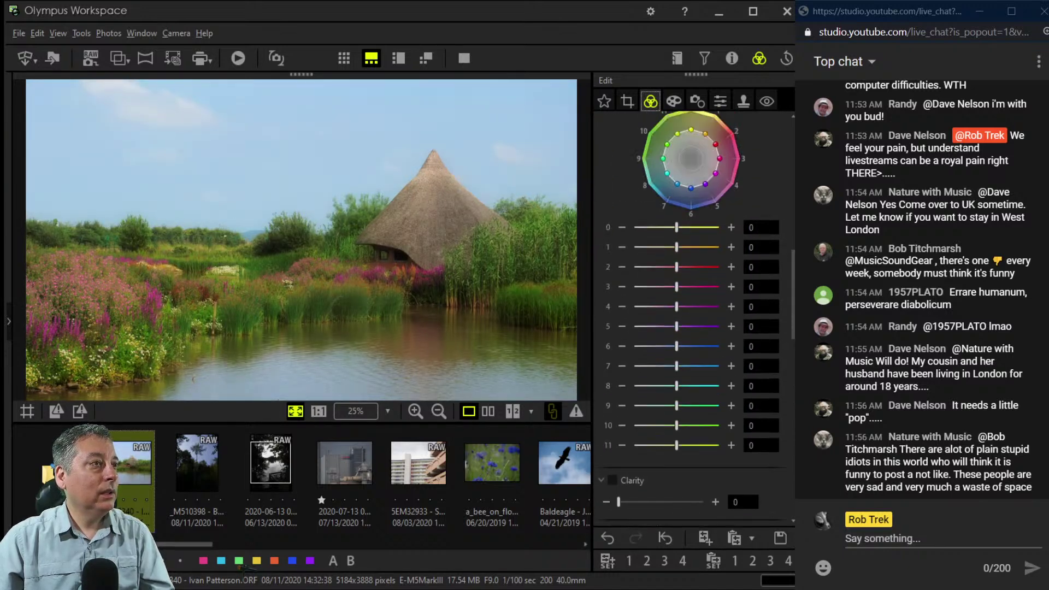
scroll(691, 317, "up", 4)
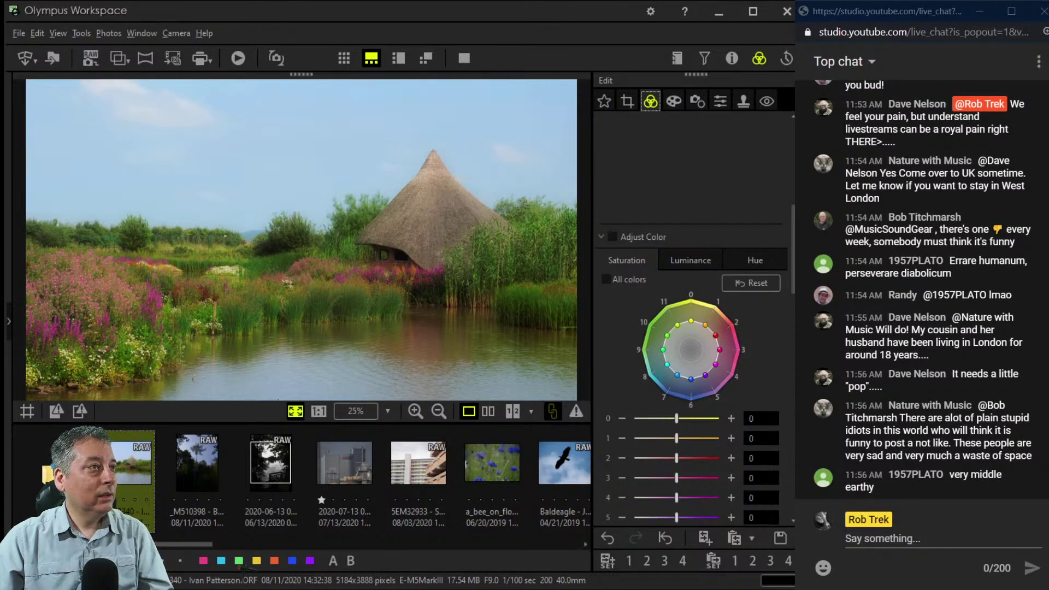
left_click(720, 101)
left_click_drag(662, 146, 707, 145)
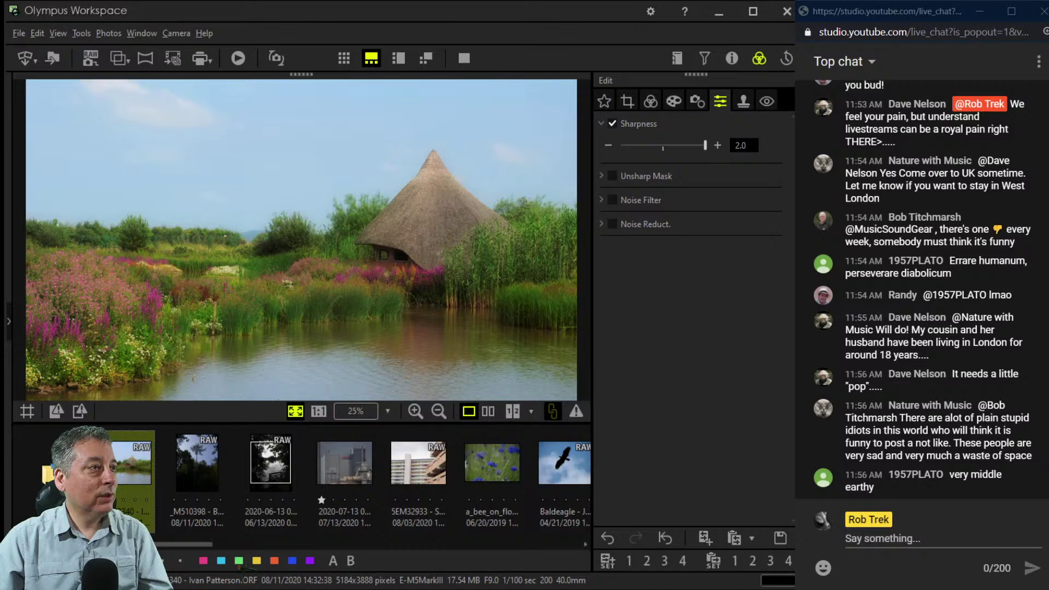
Apply Dehaze at 49 and Clarity at 9 to the hut photo.
left_click(601, 200)
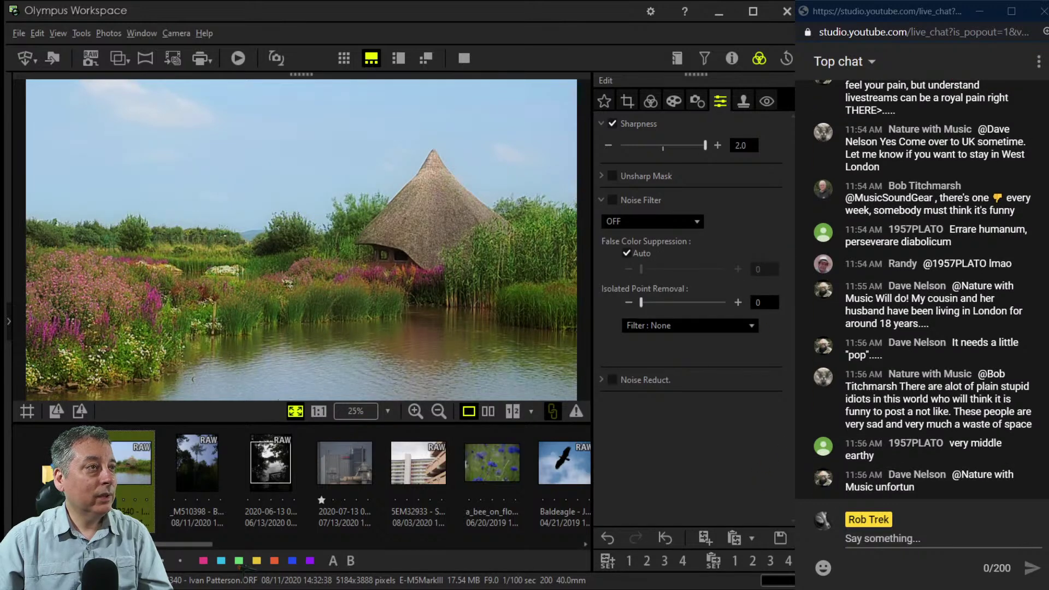
left_click(674, 101)
left_click(650, 101)
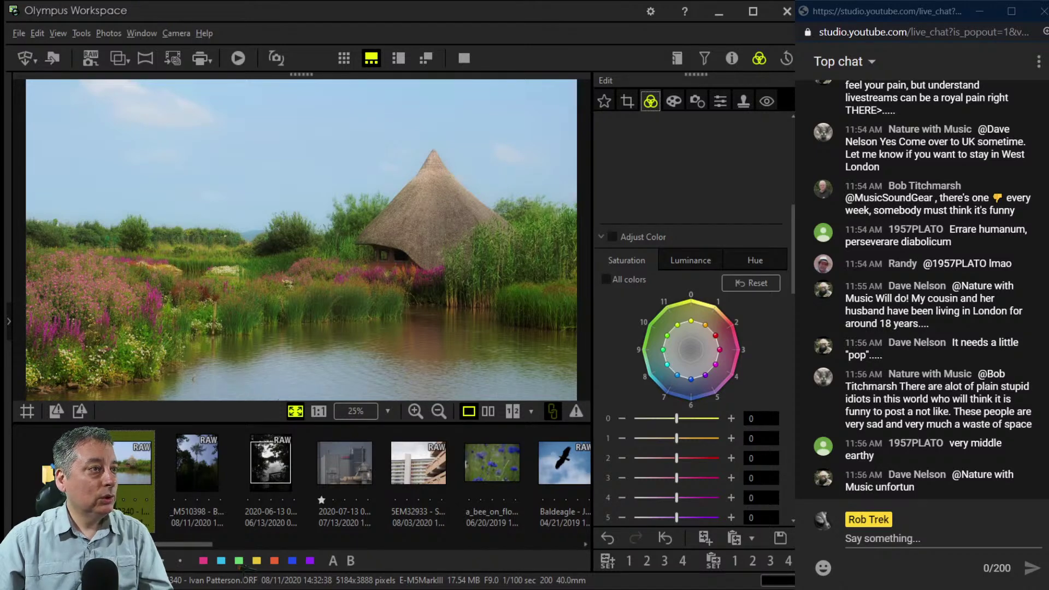
scroll(731, 341, "down", 5)
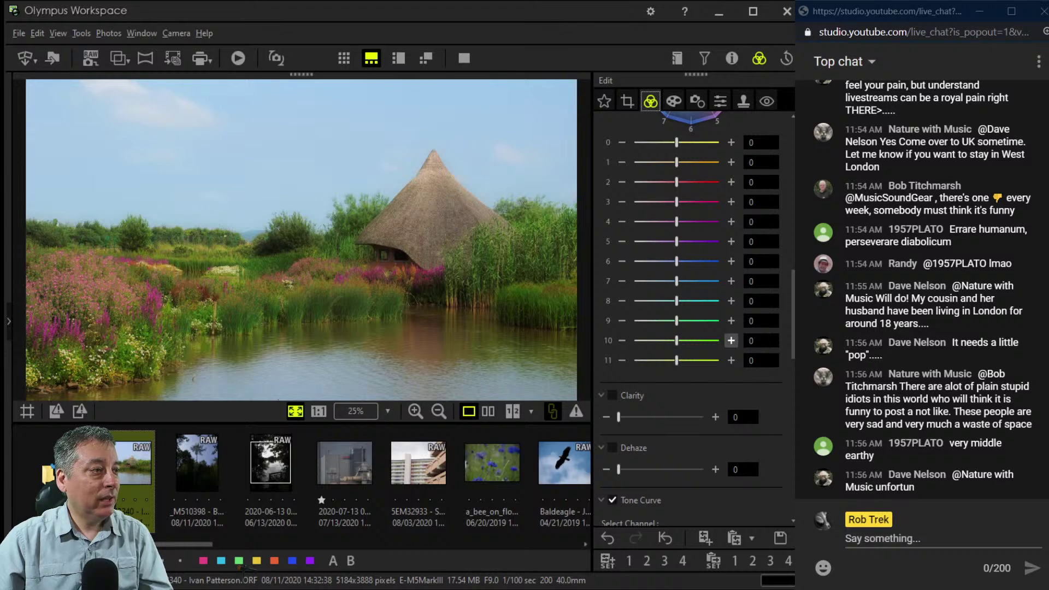
scroll(731, 341, "down", 4)
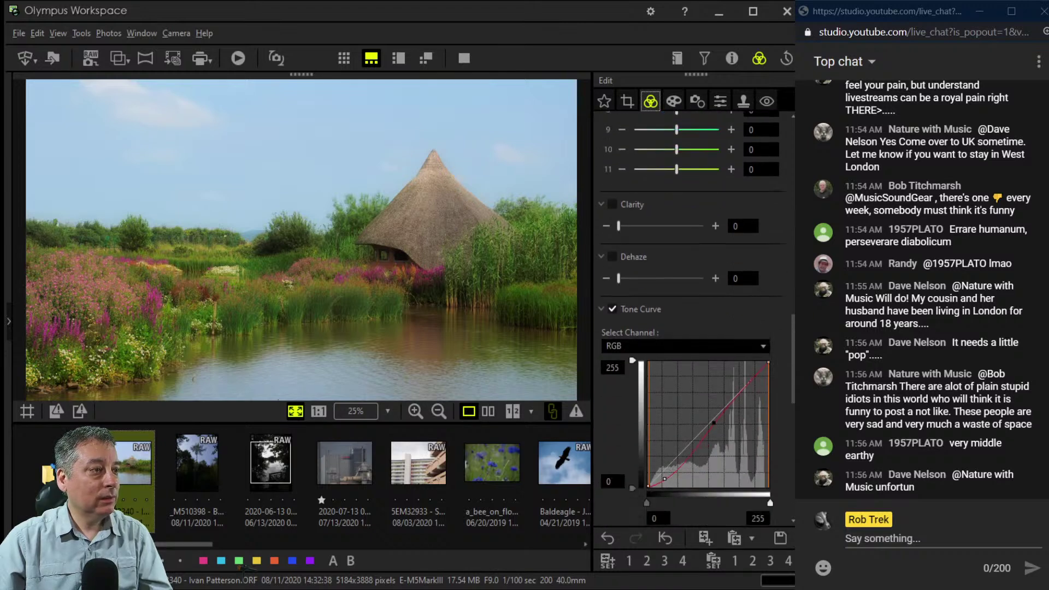
left_click_drag(618, 279, 654, 279)
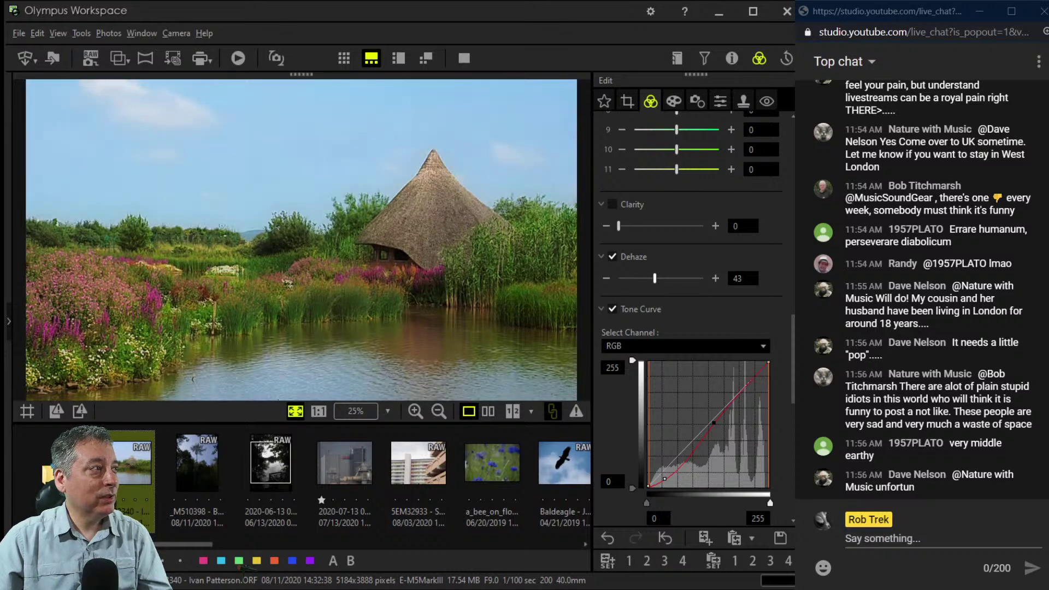
left_click_drag(655, 278, 659, 278)
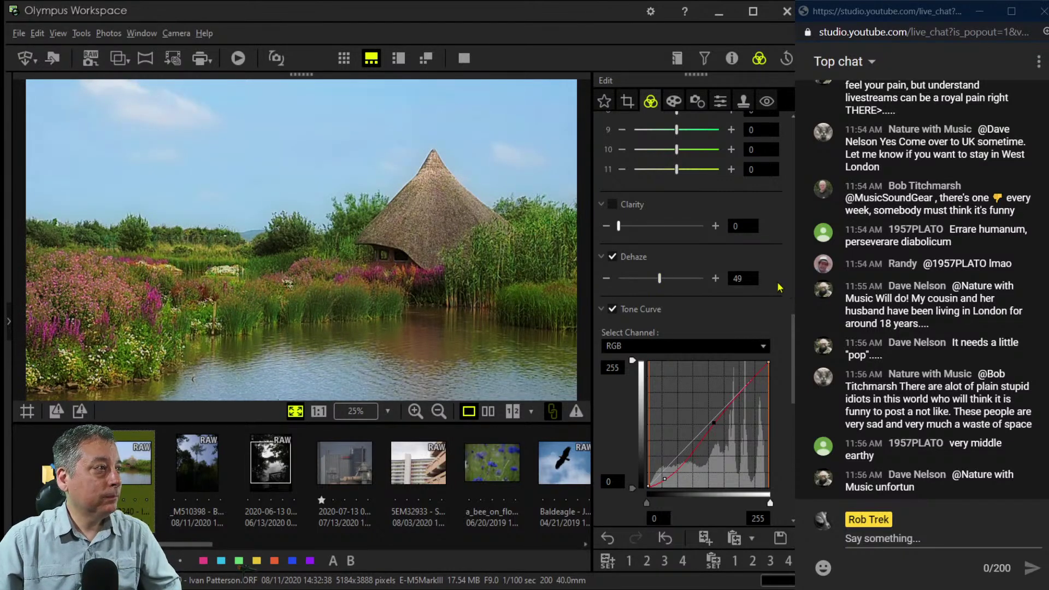
left_click_drag(618, 226, 626, 225)
Add a point to the hut photo's RGB tone curve that raises the highlights, and lower the shadow point slightly.
scroll(693, 317, "down", 2)
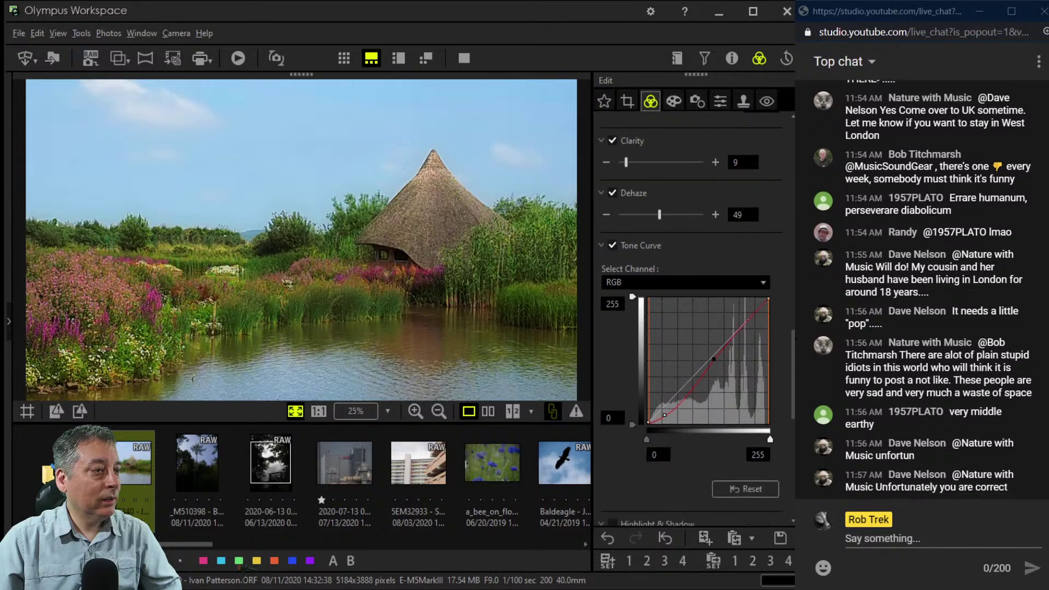
left_click_drag(741, 329, 744, 316)
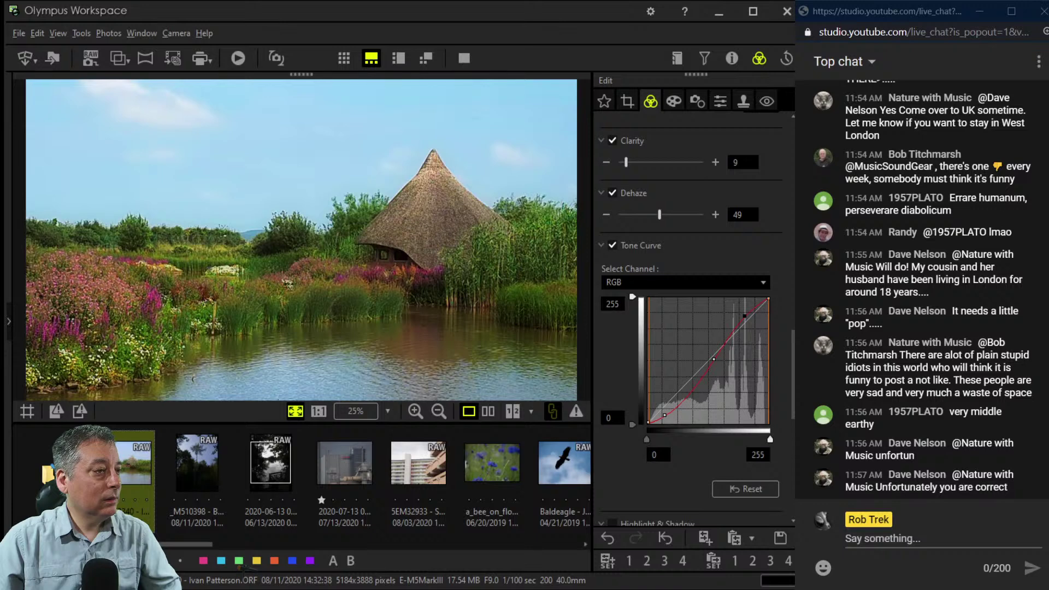
left_click_drag(664, 415, 666, 416)
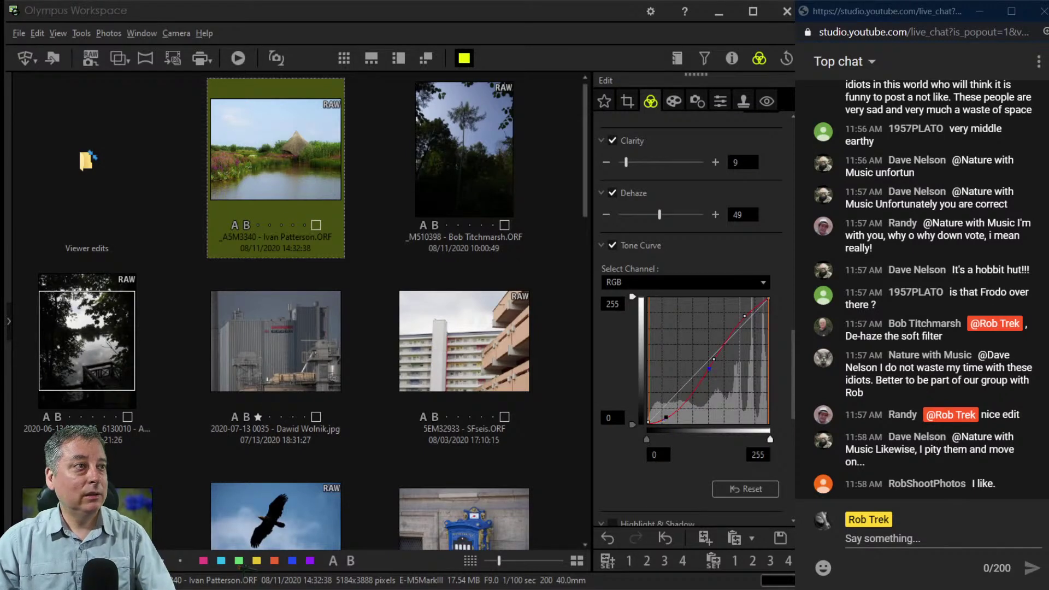
Compare the original and edited hut photo side by side, with the thumbnails in a vertical strip and the picture area briefly enlarged.
key("Escape")
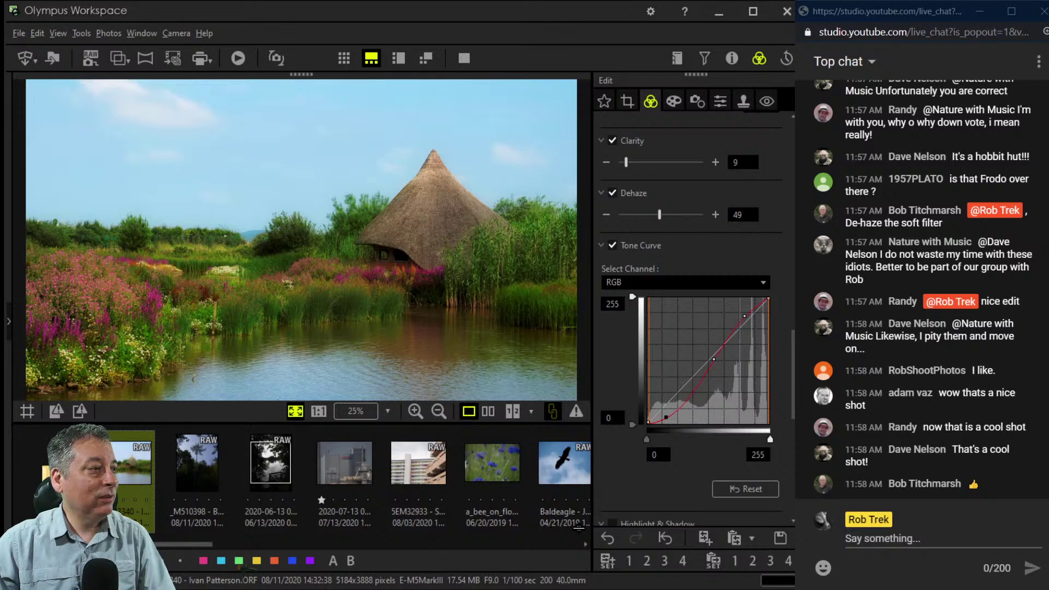
left_click(488, 412)
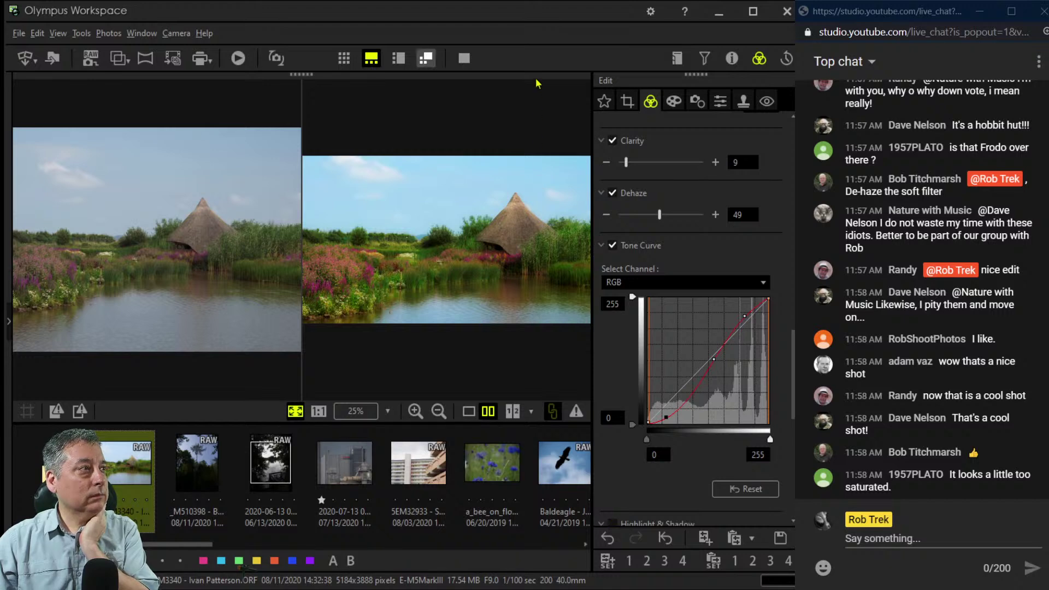
left_click(399, 58)
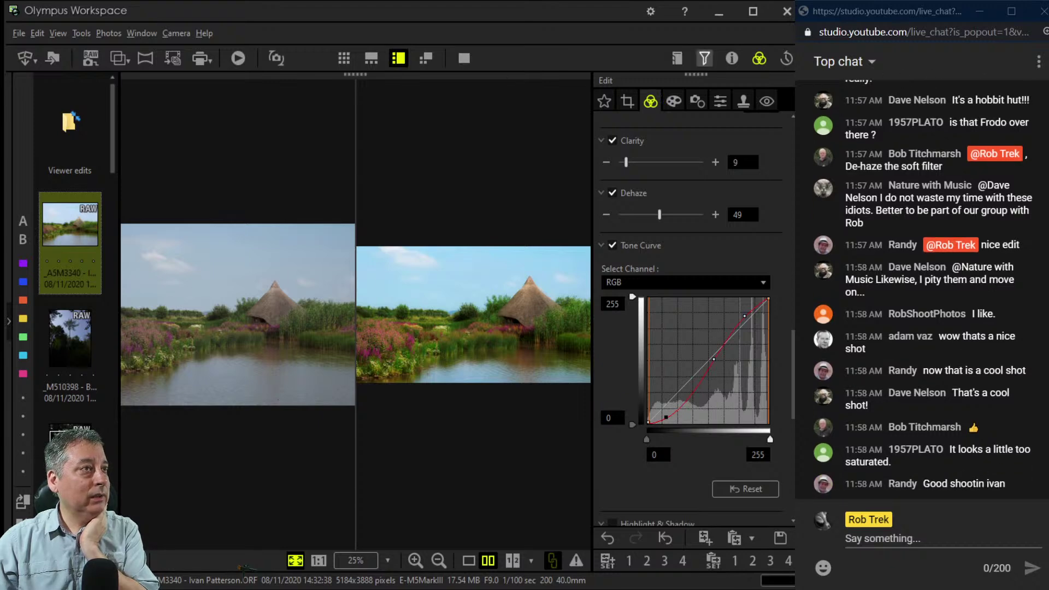
left_click(759, 58)
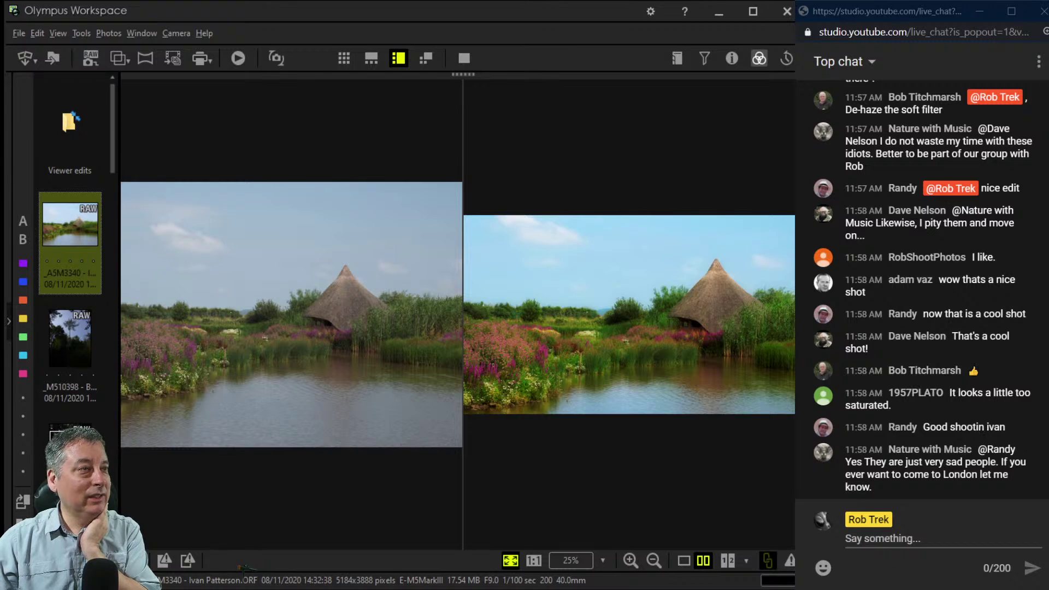
left_click(759, 58)
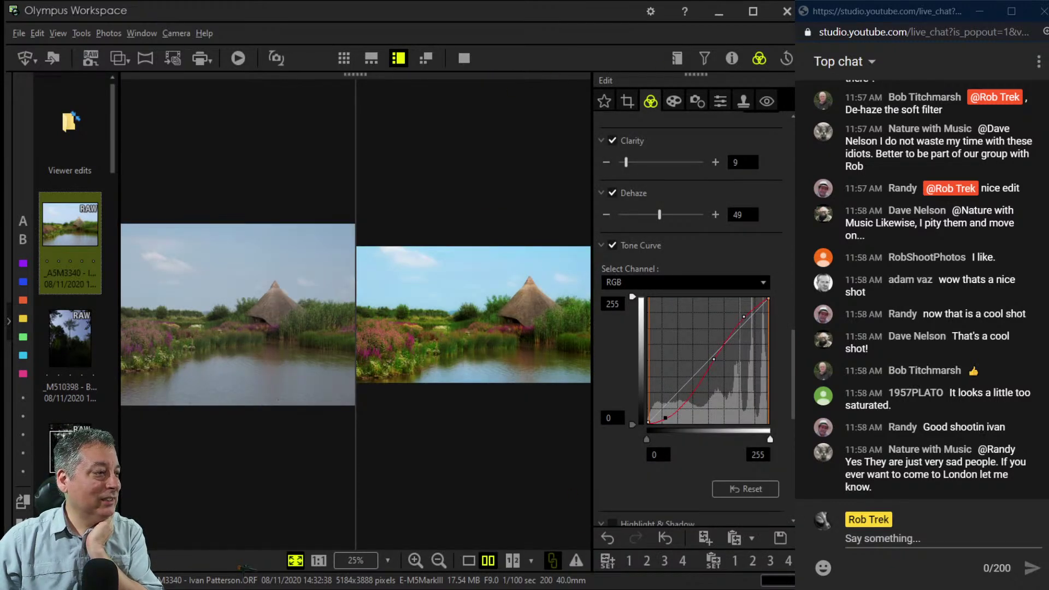
Show the dark tall-tree photo in single view and set its exposure compensation to 2.0 EV.
key("Down")
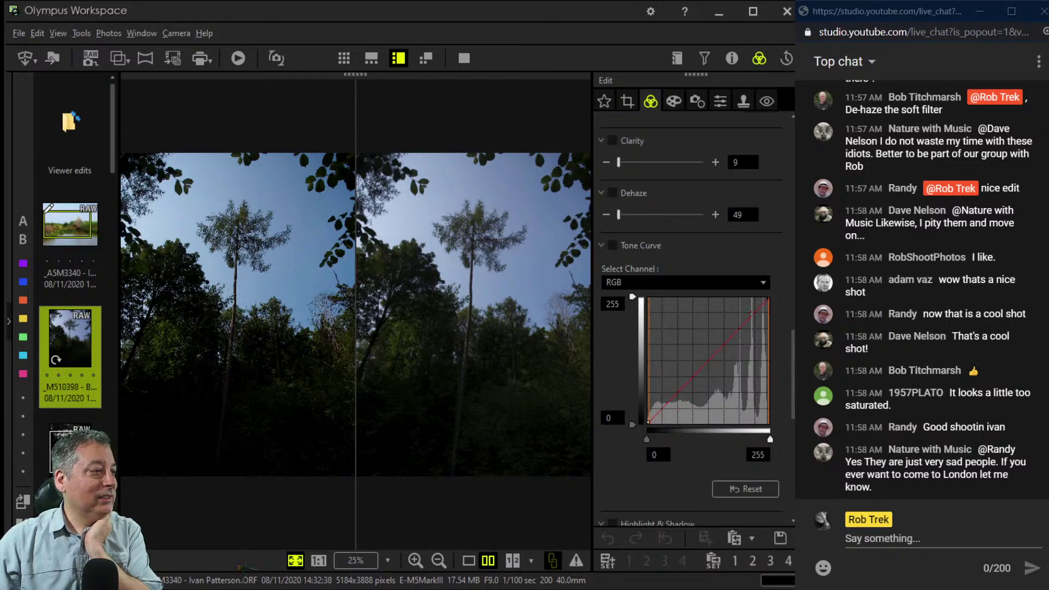
left_click(468, 560)
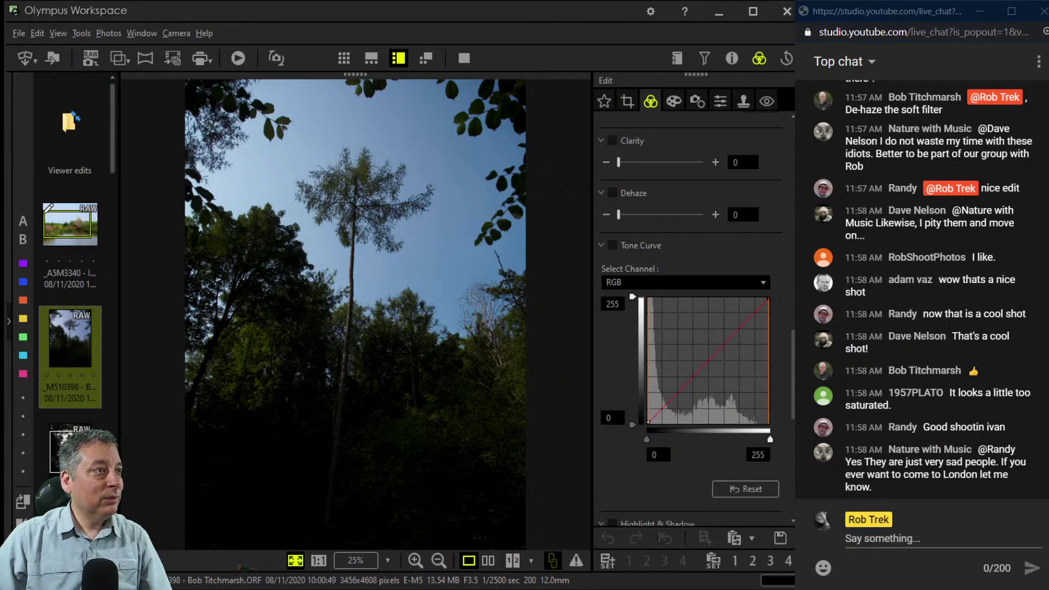
left_click_drag(802, 362, 801, 156)
left_click(612, 123)
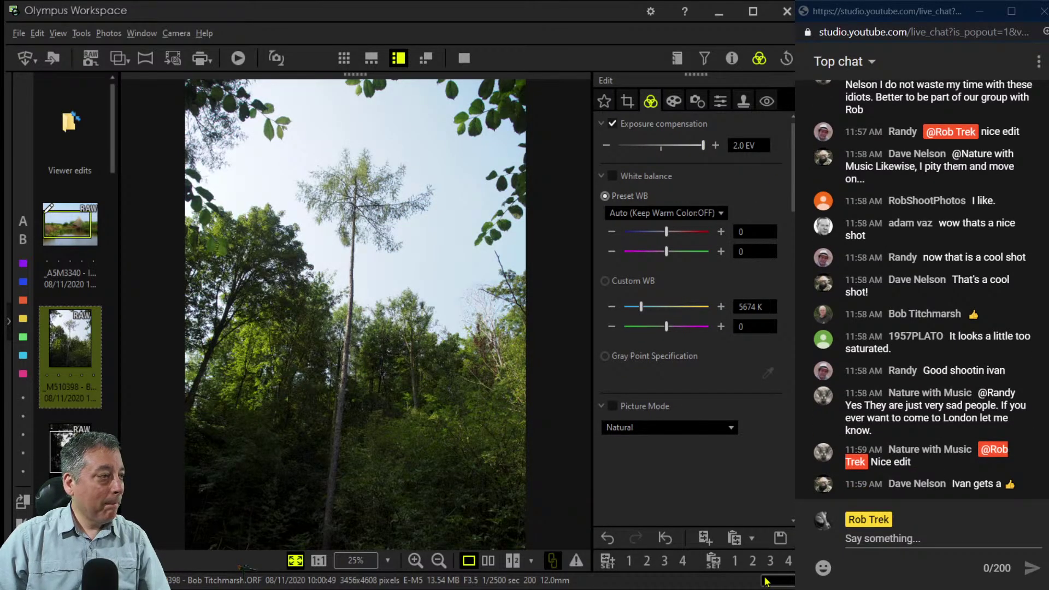
Inspect the tree photo's undergrowth, trunk and crown at 1:1 and 25% zoom, finishing with the whole picture fitted to the view.
key("ctrl+1")
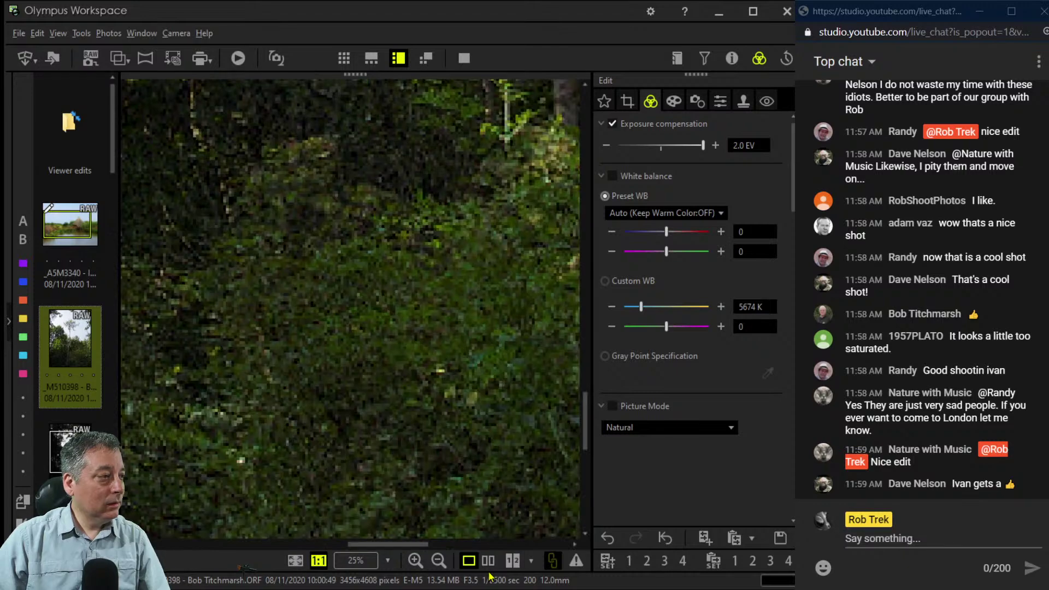
left_click_drag(442, 281, 515, 448)
mouse_move(455, 328)
left_mouse_down()
mouse_move(497, 401)
mouse_move(589, 463)
left_mouse_up()
left_click_drag(481, 446, 601, 491)
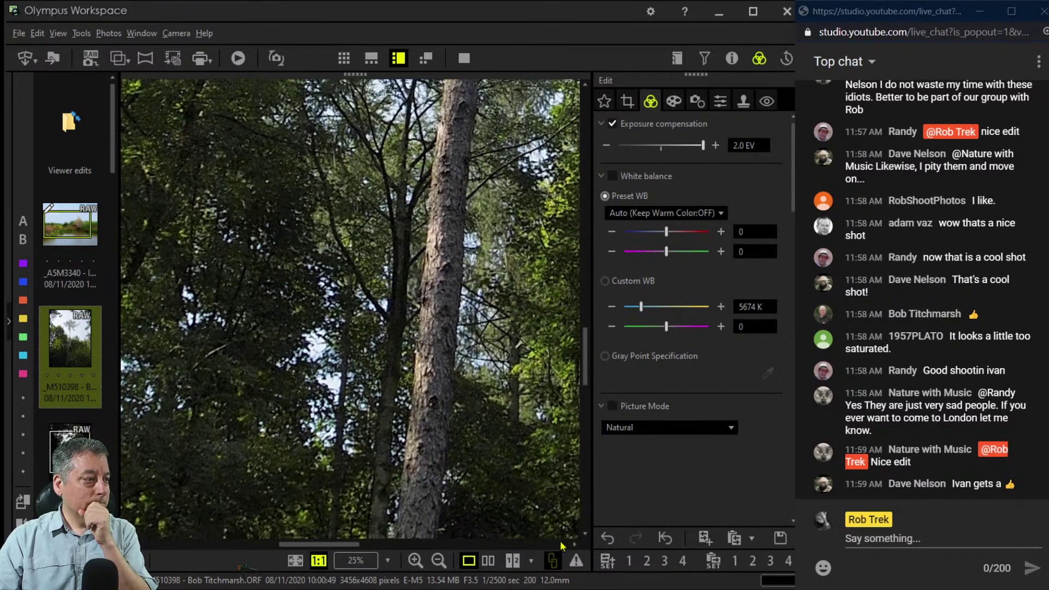
left_click(357, 561)
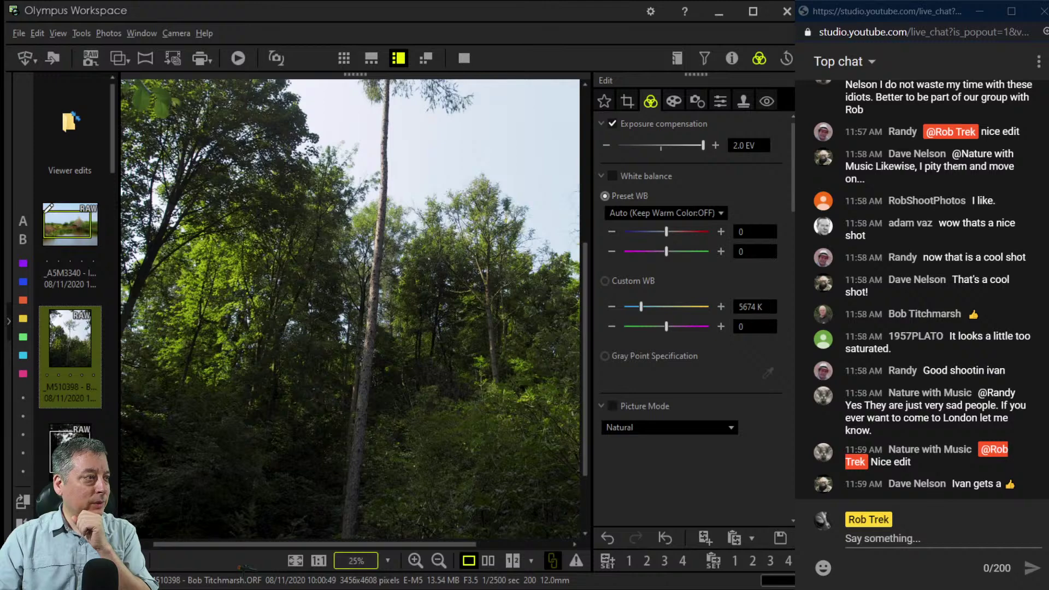
scroll(580, 392, "up", 5)
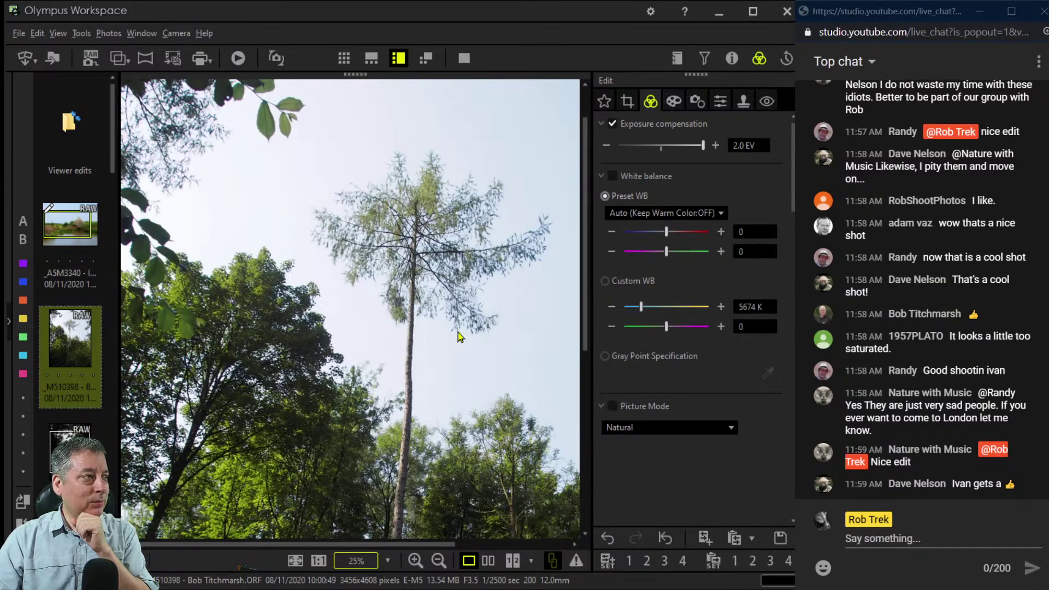
left_click(579, 405)
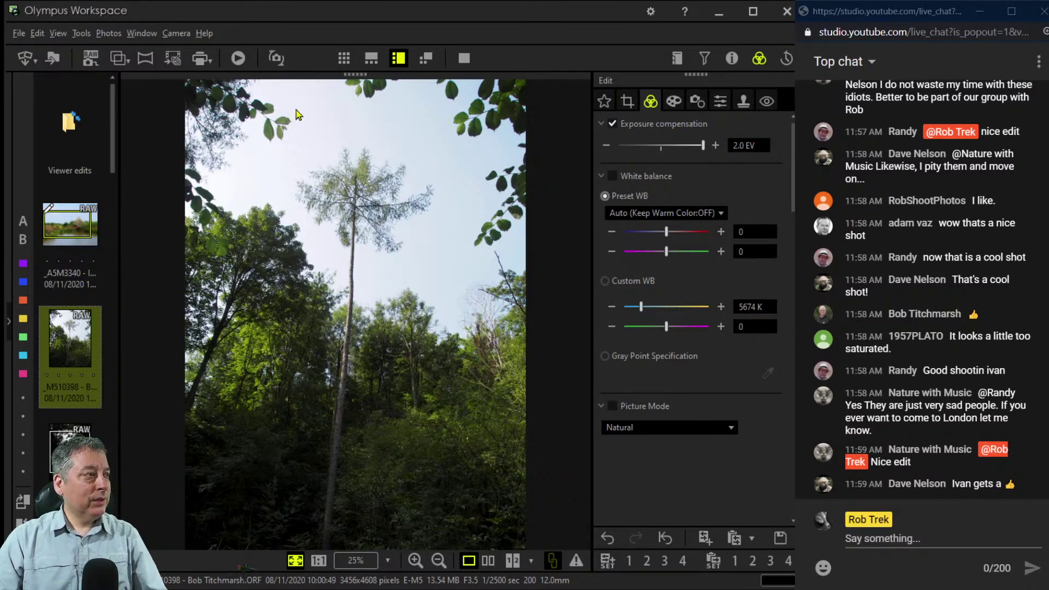
Crop the tree photo to a 1:1 square of 2880 x 2880 pixels against its upper edge, keeping the tall tree horizontally centred.
left_click(627, 101)
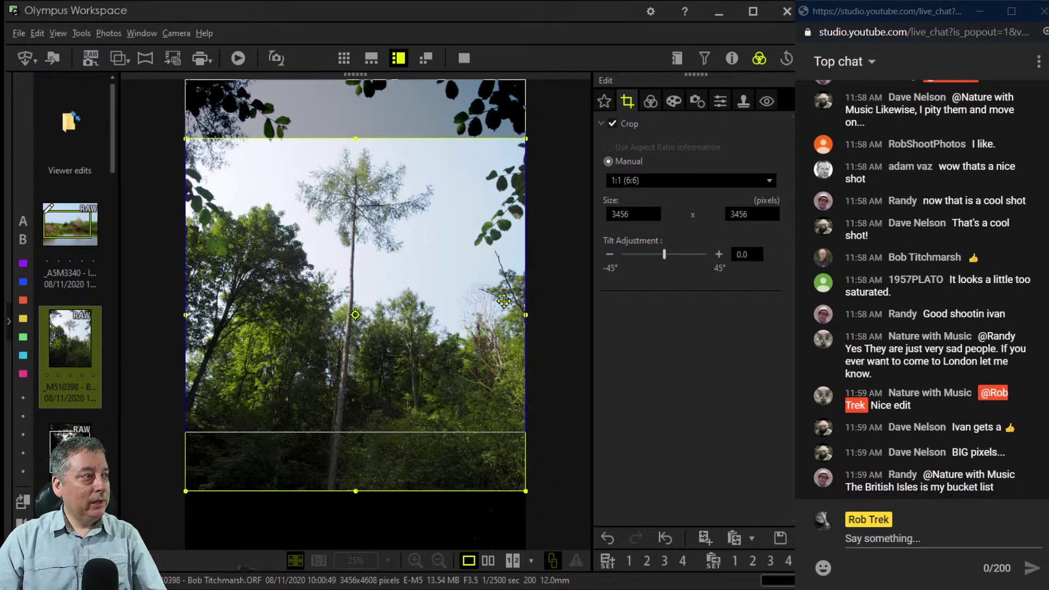
left_click_drag(504, 301, 503, 242)
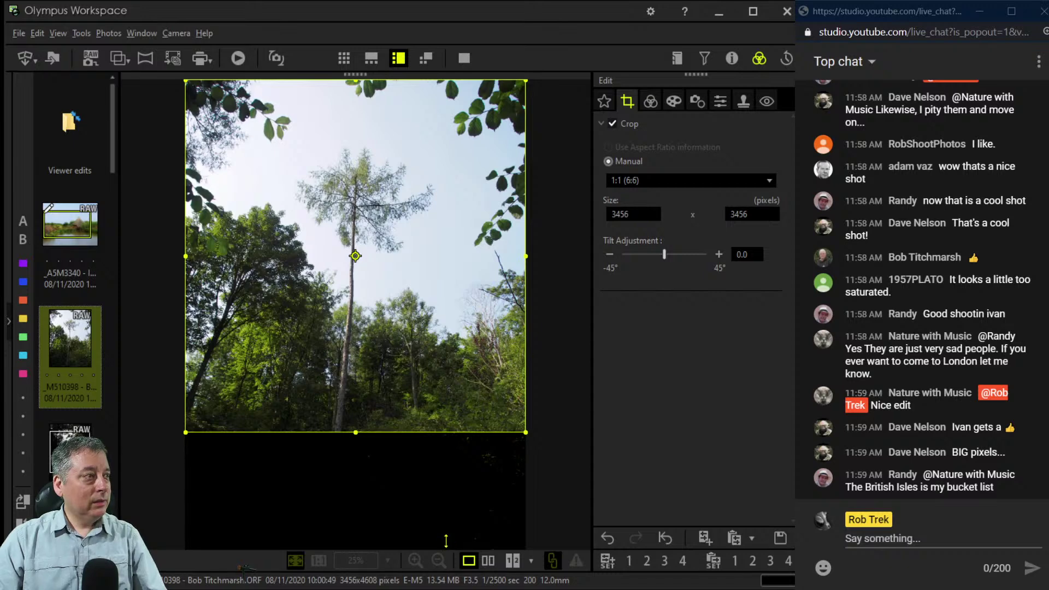
left_click_drag(446, 541, 446, 466)
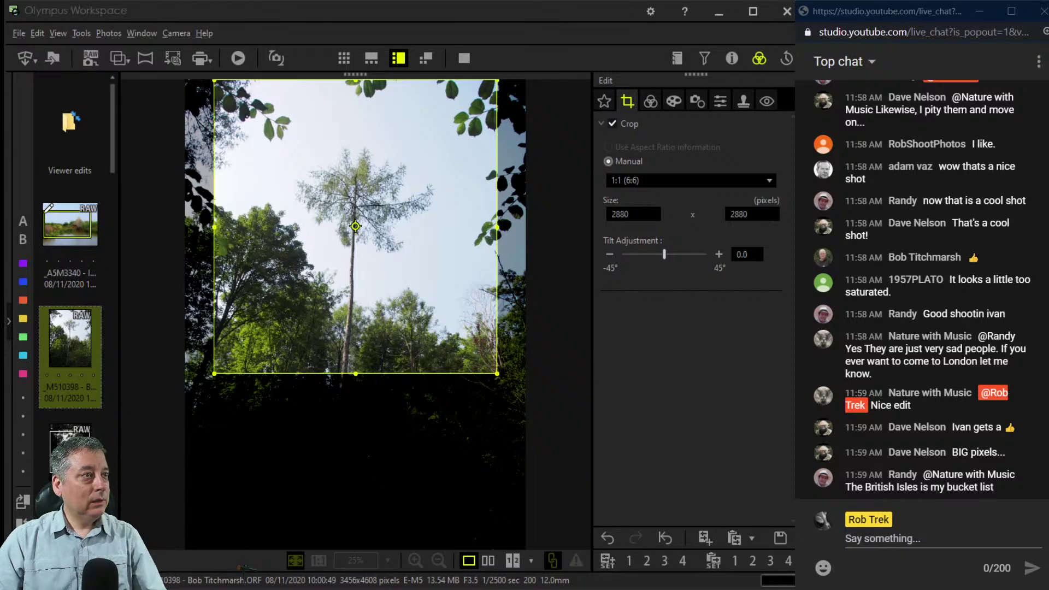
Apply Dehaze at 77 and Clarity at 8 to the cropped tree photo.
left_click(650, 101)
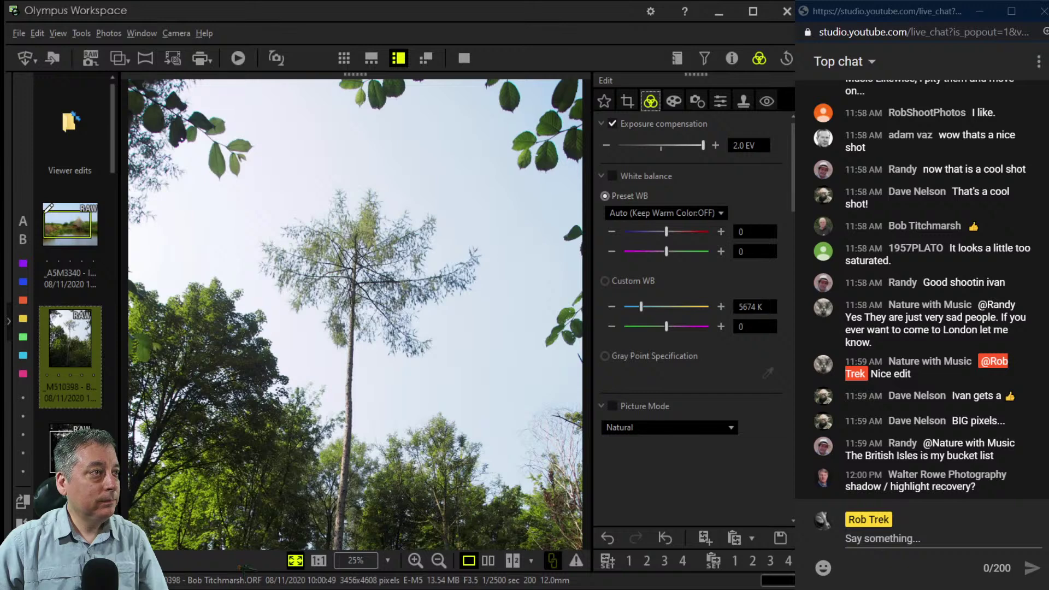
scroll(691, 316, "down", 12)
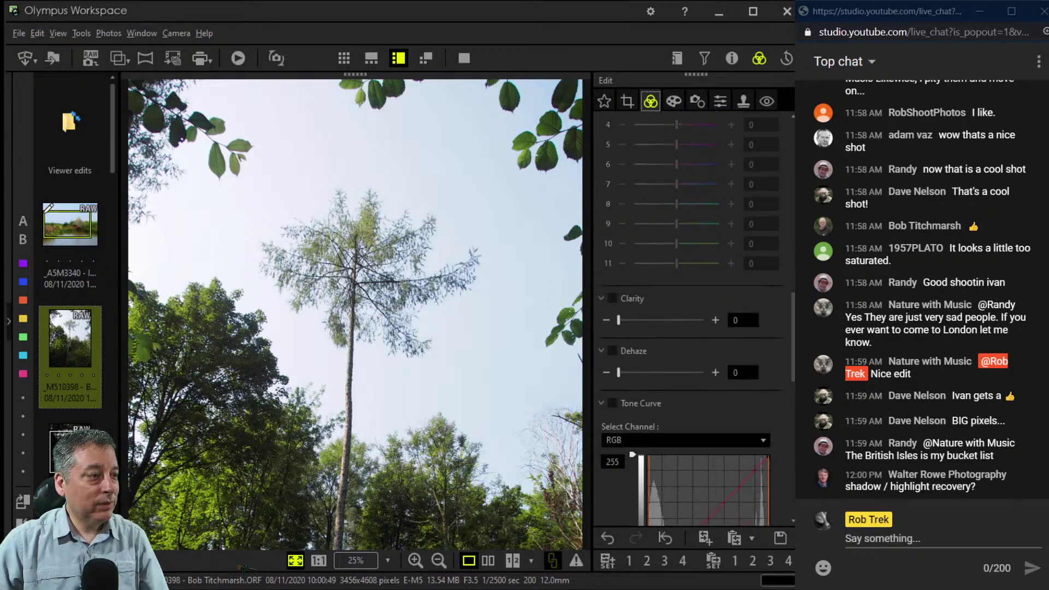
left_click_drag(619, 372, 703, 372)
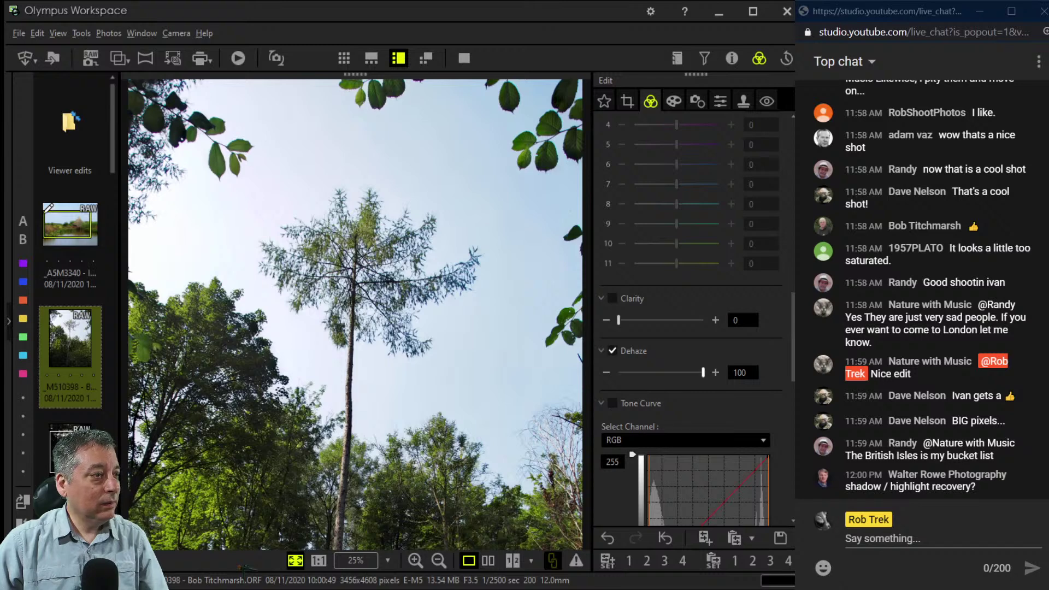
left_click_drag(703, 372, 682, 372)
scroll(691, 355, "down", 3)
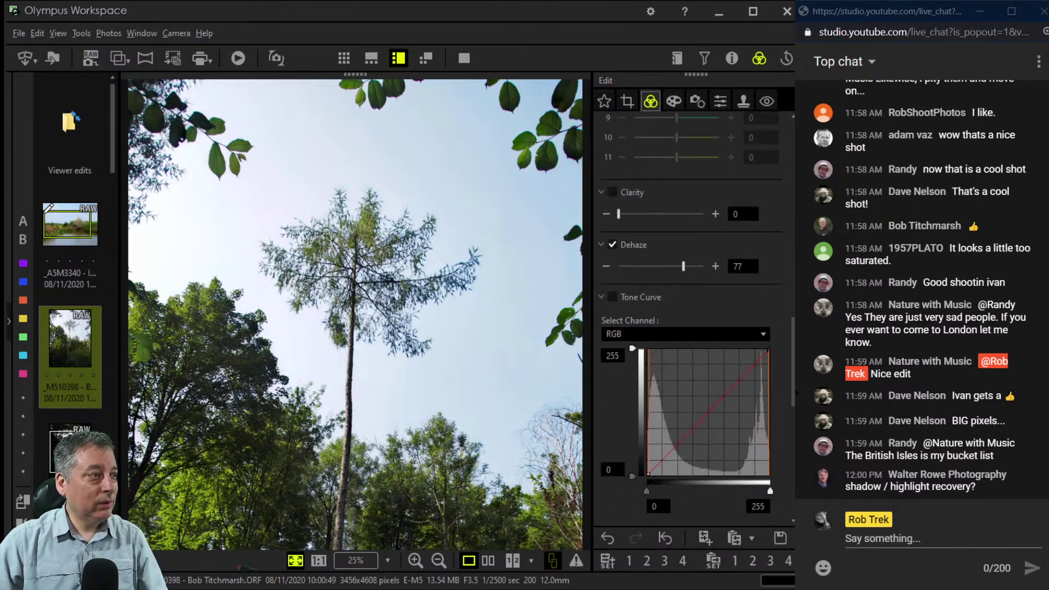
scroll(773, 290, "down", 10)
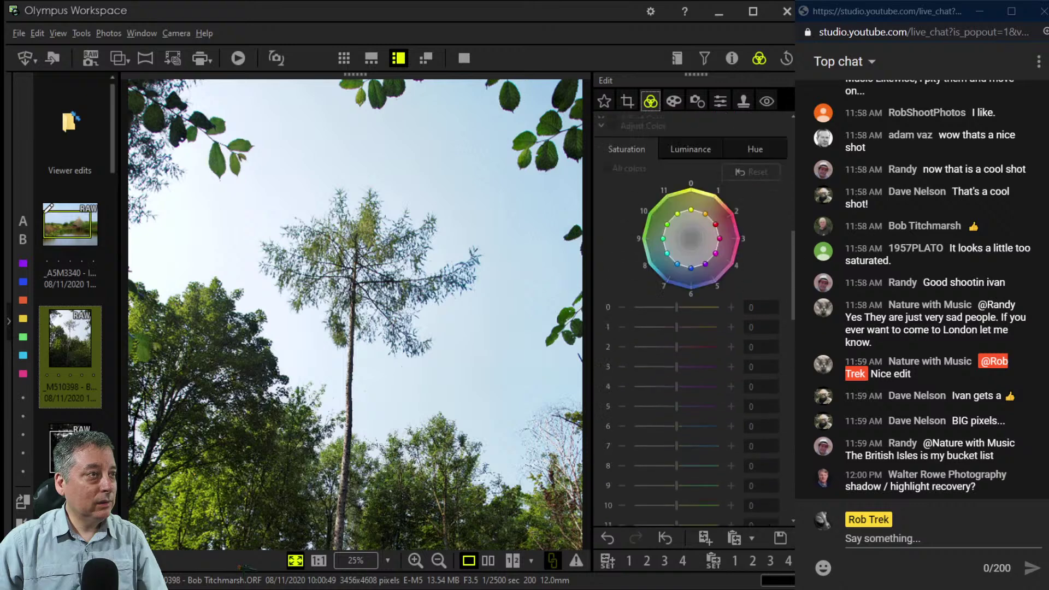
scroll(773, 289, "up", 2)
scroll(764, 295, "up", 7)
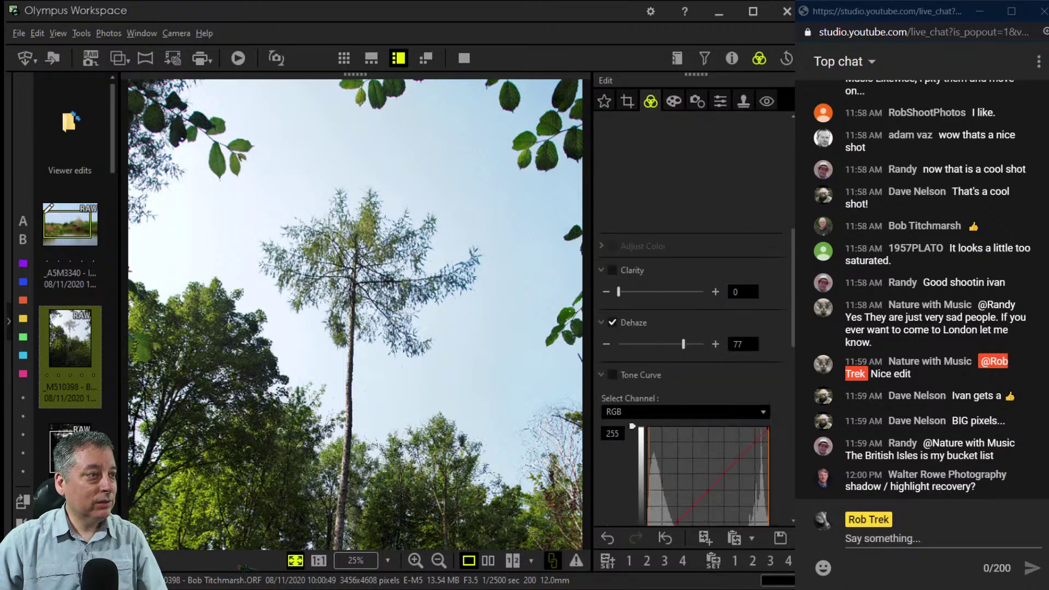
left_click_drag(619, 250, 625, 249)
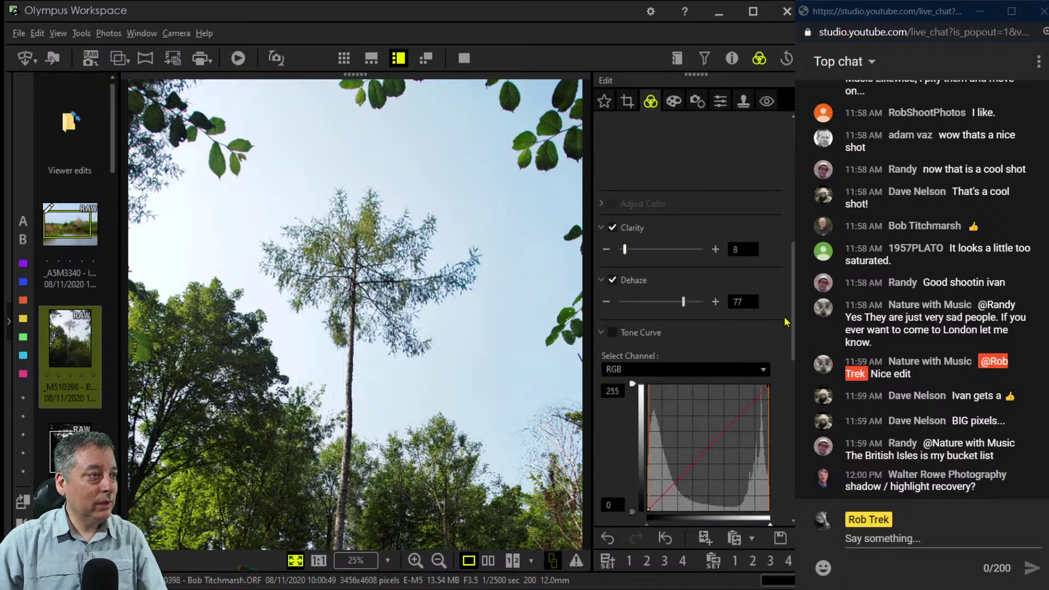
Shape the tree photo's RGB tone curve by pulling the highlights down and lifting the shadows back to the diagonal.
scroll(691, 305, "down", 1)
scroll(691, 306, "down", 6)
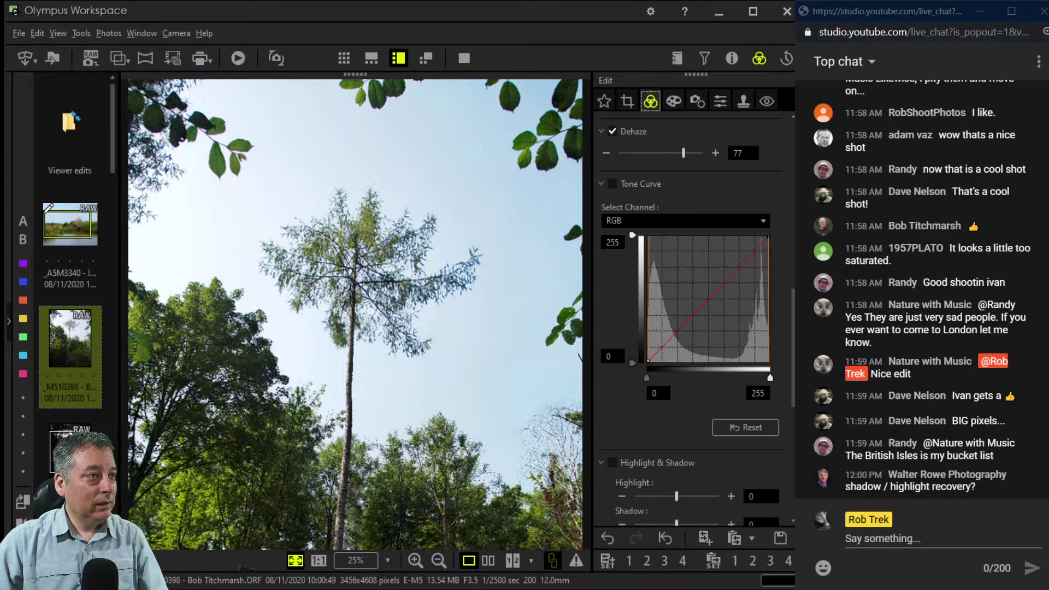
left_click(760, 247)
left_click_drag(760, 246, 761, 253)
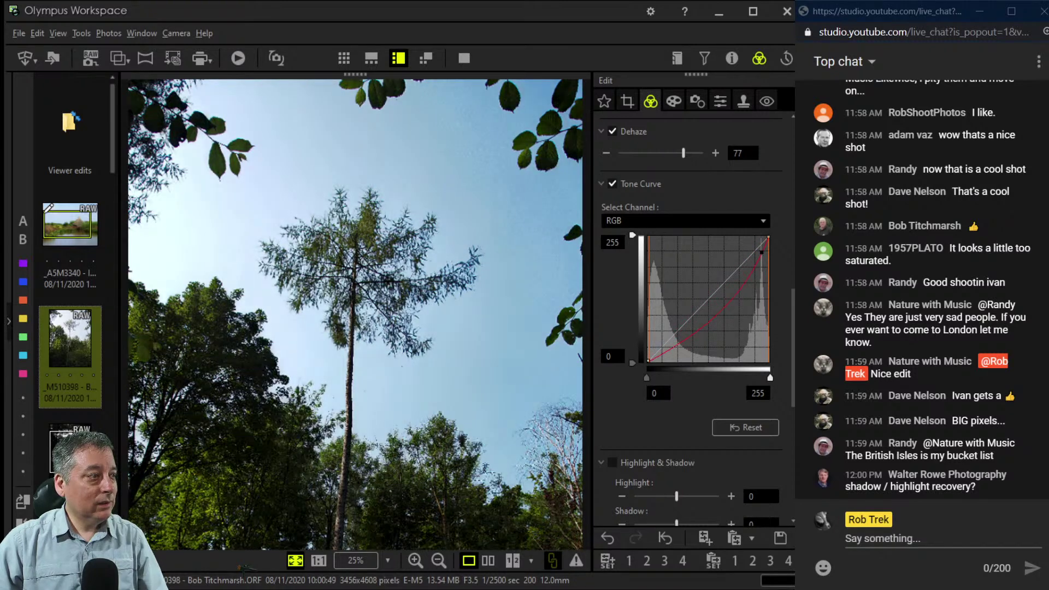
left_click_drag(676, 345, 676, 336)
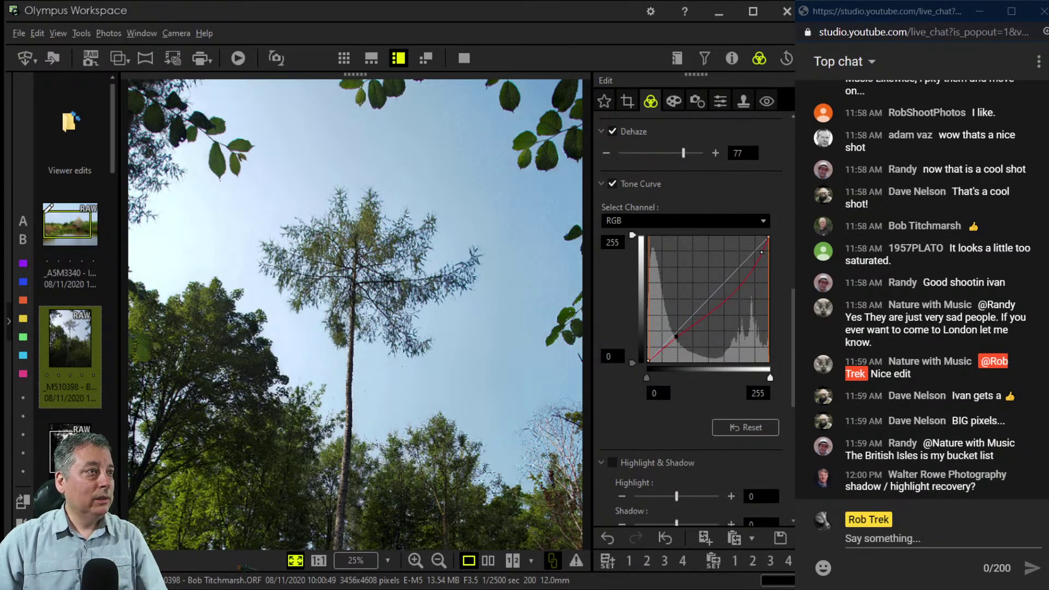
Convert the tree photo to black and white with the Monotone picture mode.
scroll(691, 328, "up", 2)
scroll(691, 317, "up", 8)
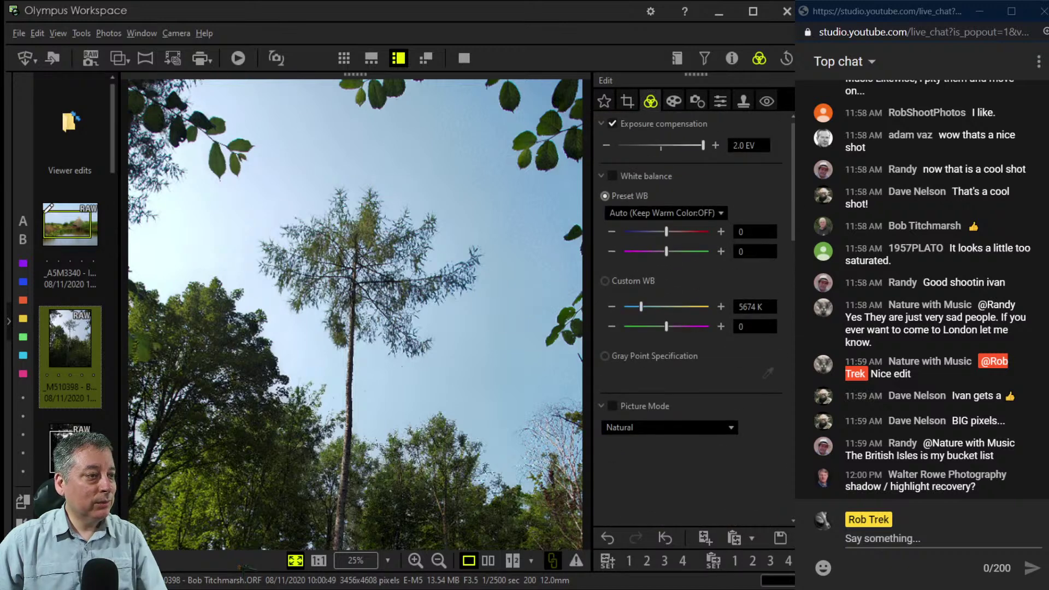
left_click(670, 427)
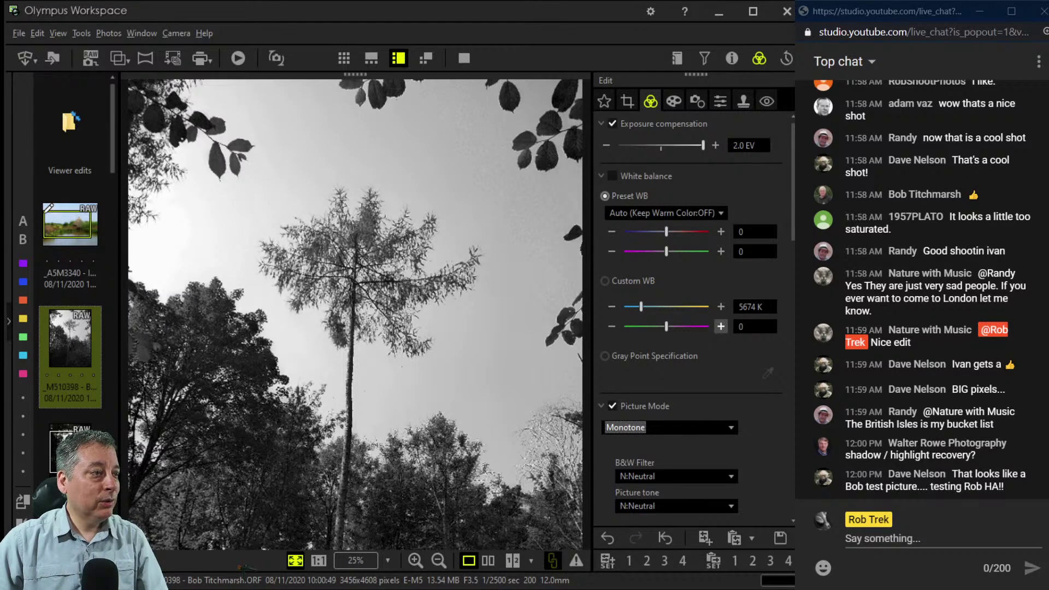
Raise both Dehaze and Clarity to 100 on the monotone tree photo.
scroll(691, 317, "down", 5)
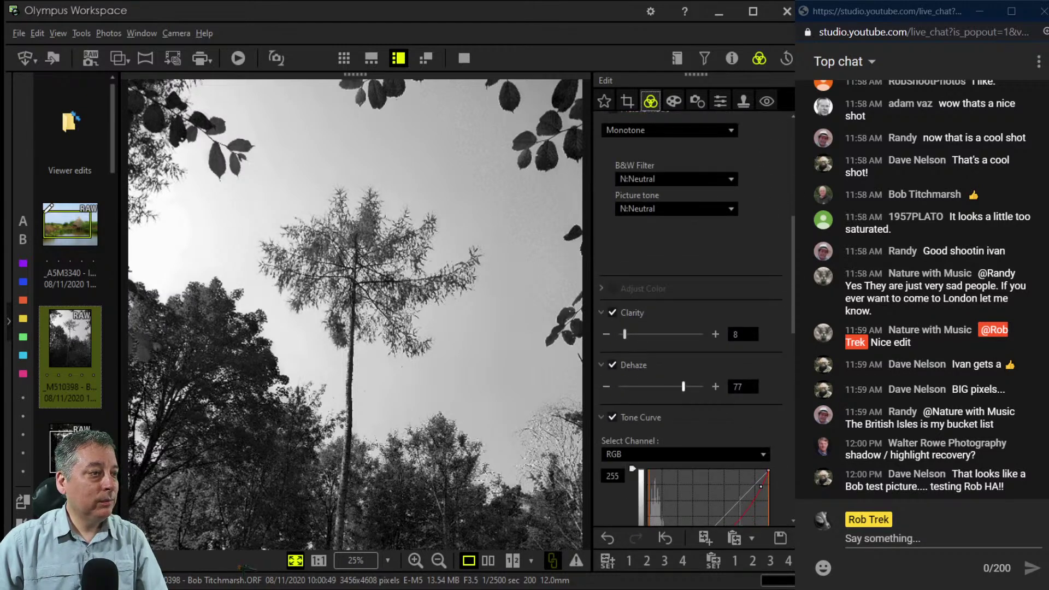
scroll(683, 387, "up", 5)
scroll(626, 333, "up", 2)
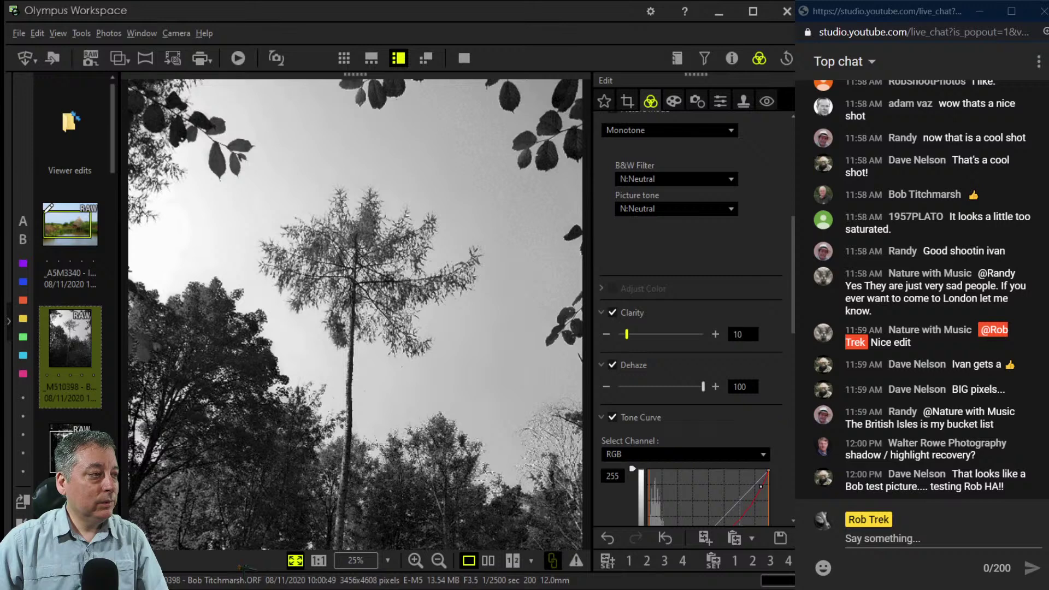
left_click_drag(627, 334, 703, 334)
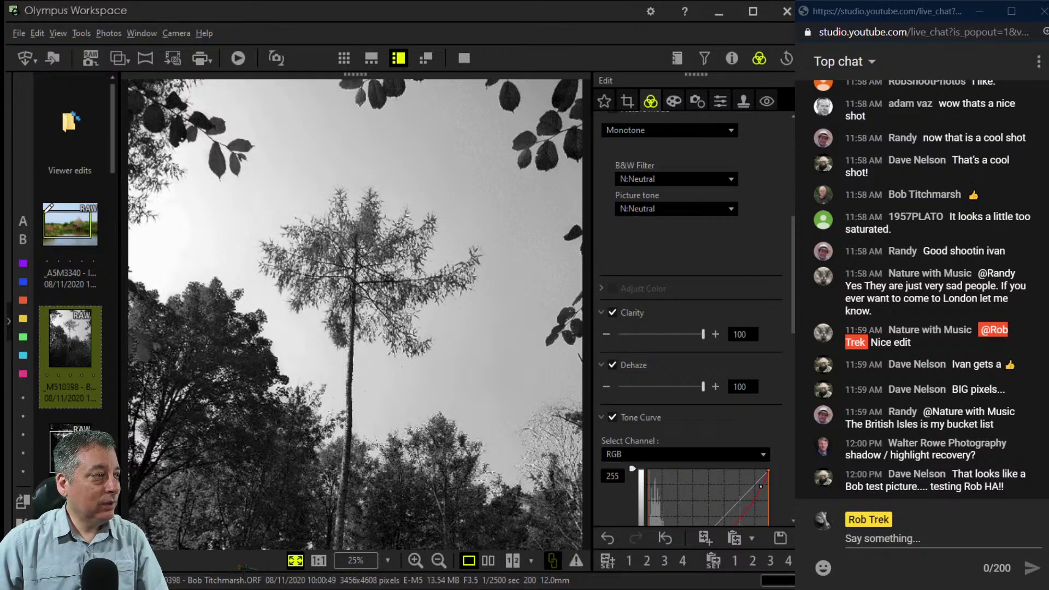
Reset the tree photo's RGB tone curve and reshape it below the diagonal, with control points in the shadows and midtones.
scroll(691, 317, "down", 5)
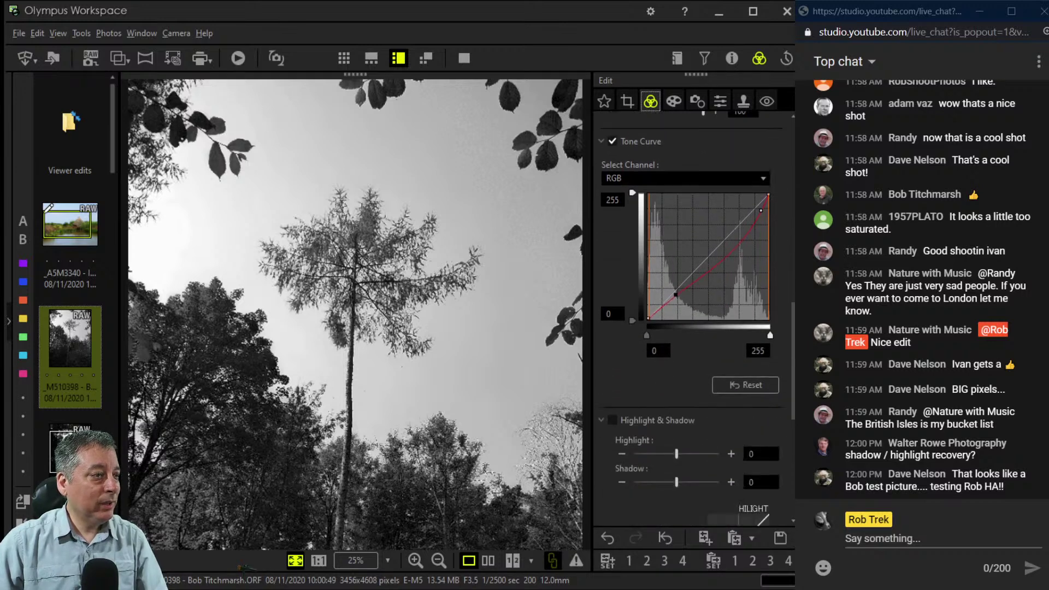
left_click(746, 385)
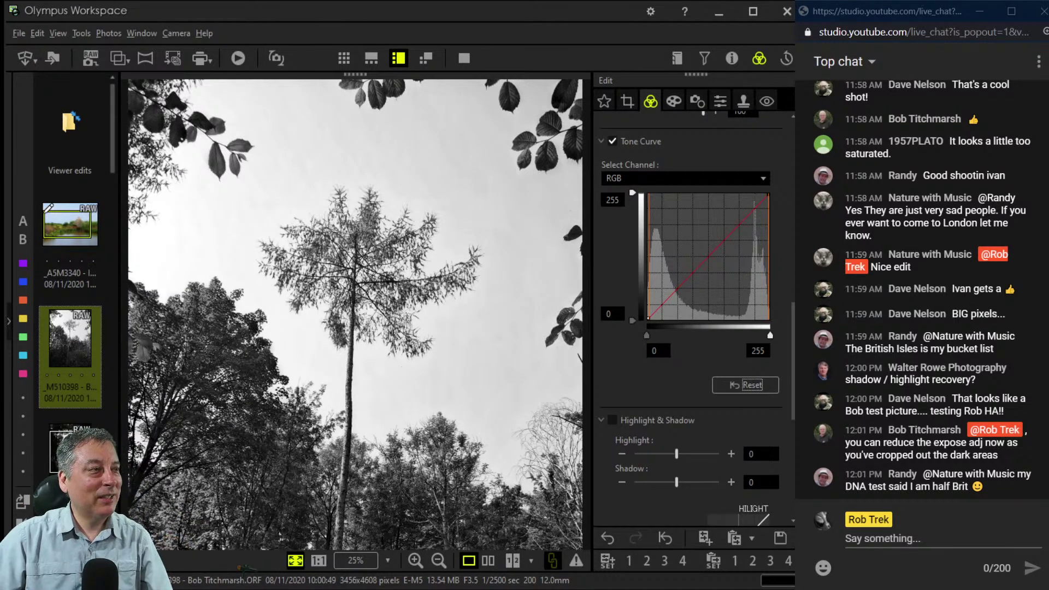
key("ctrl+z")
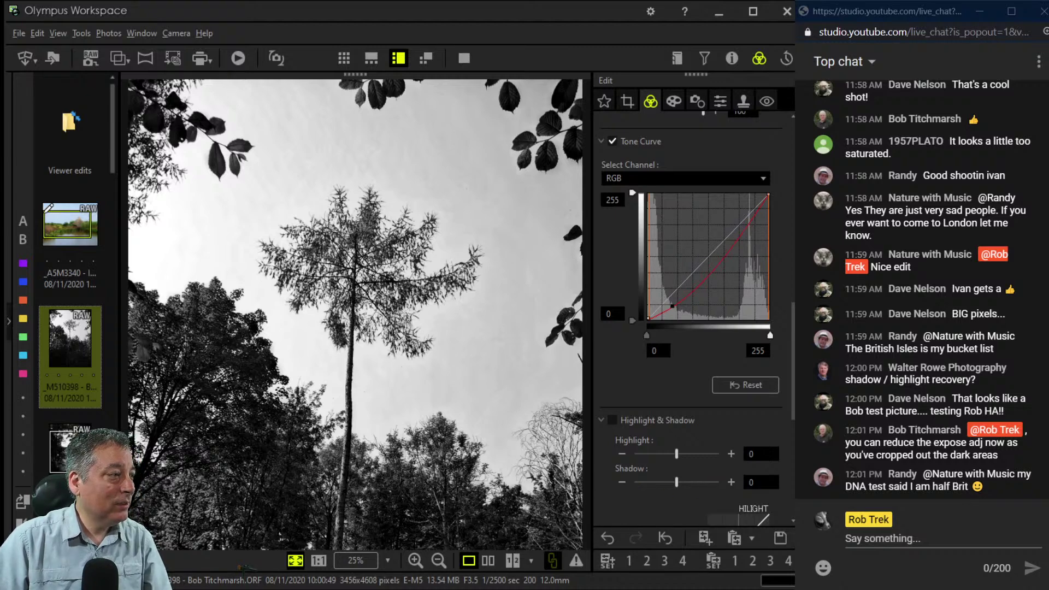
scroll(691, 306, "down", 3)
scroll(691, 306, "up", 5)
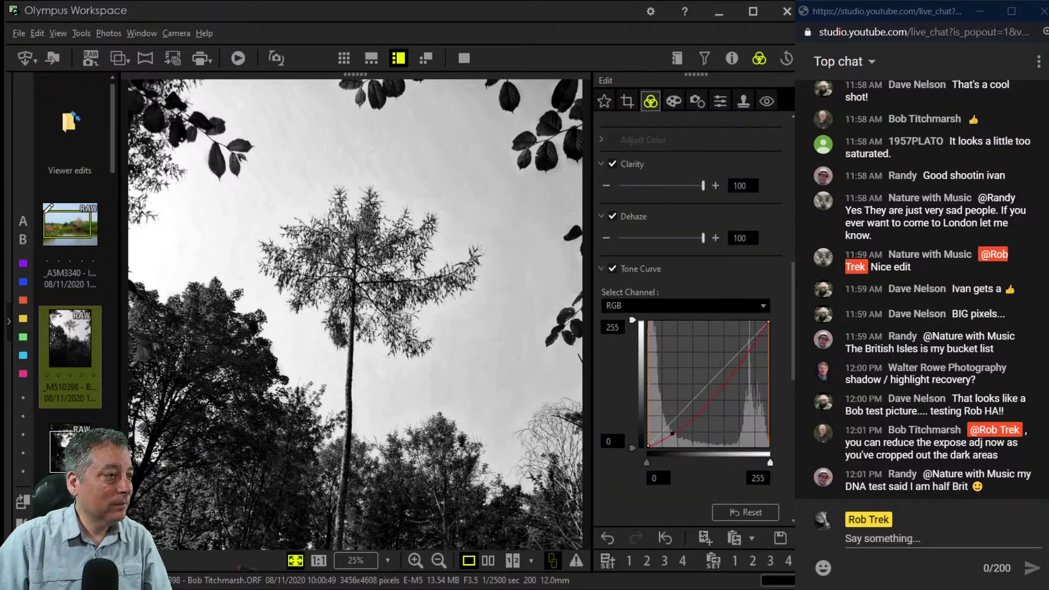
left_click_drag(672, 433, 702, 405)
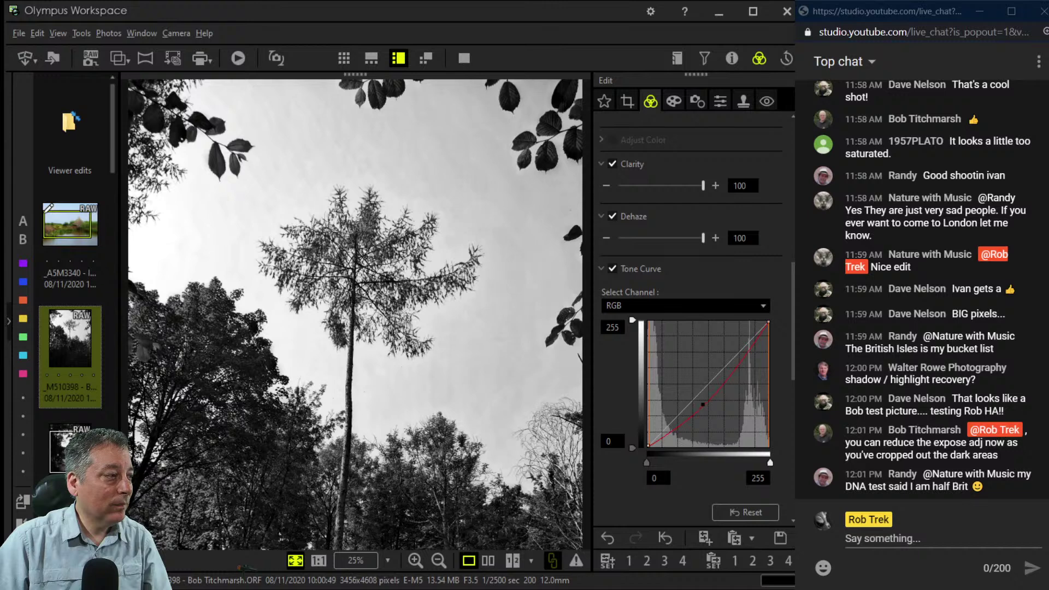
left_click_drag(670, 431, 662, 438)
left_click(709, 399)
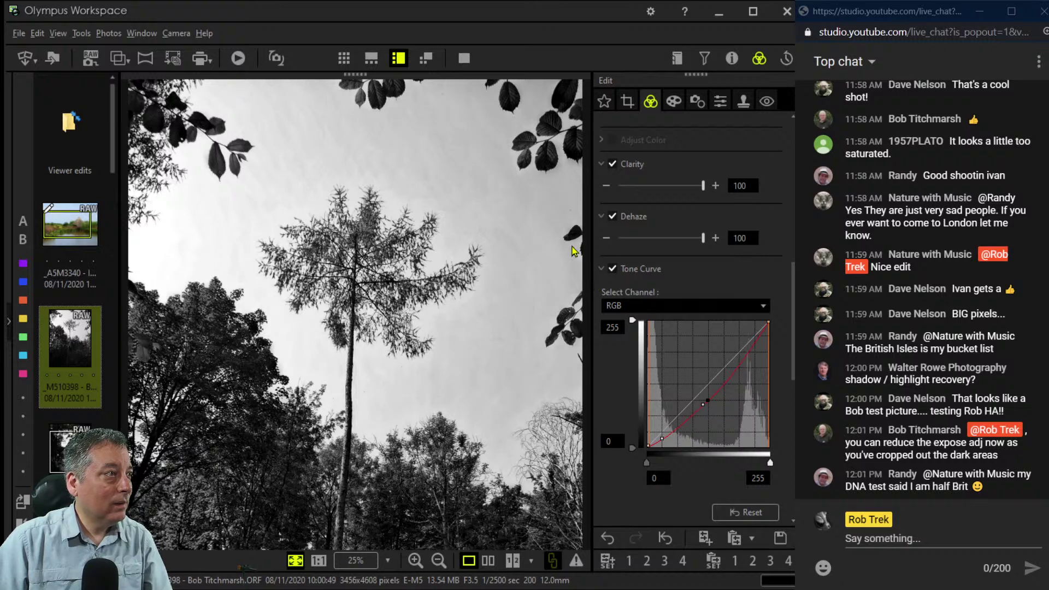
Check the sky around the tree up close and turn Clarity off for the photo.
scroll(574, 252, "up", 1)
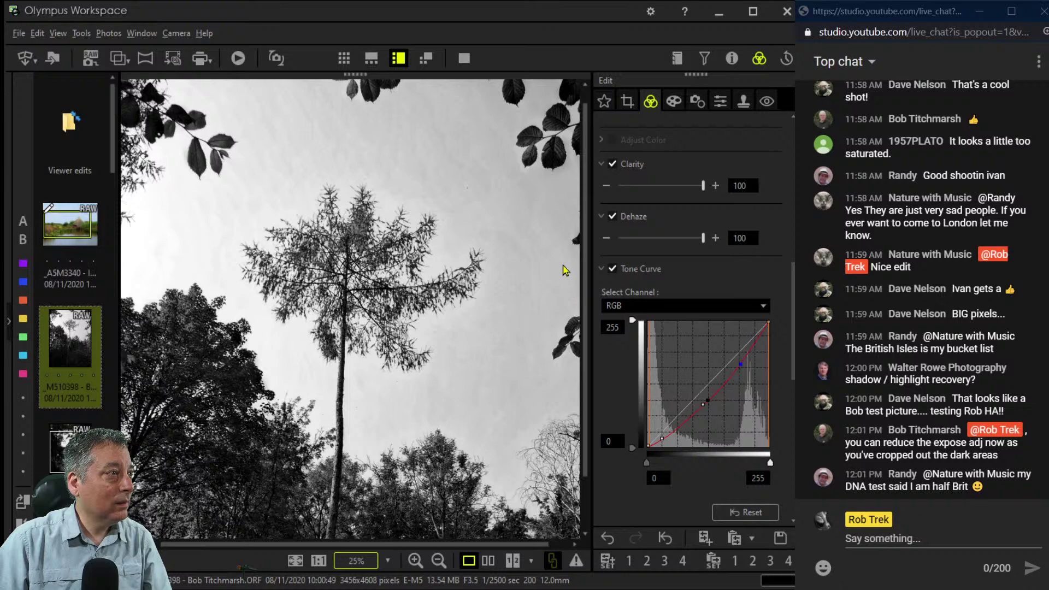
scroll(563, 265, "down", 1)
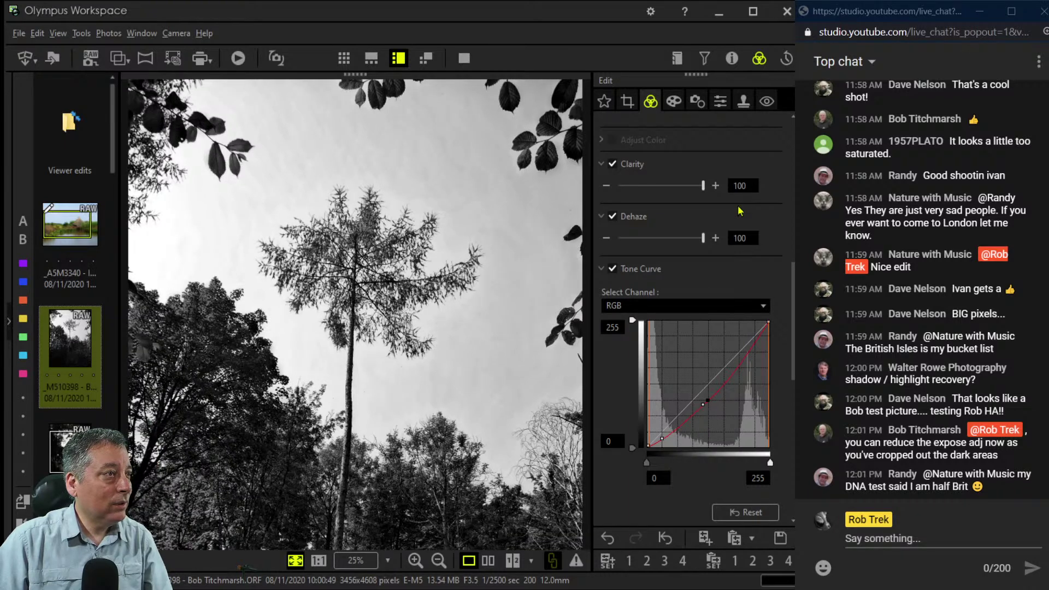
left_click(613, 164)
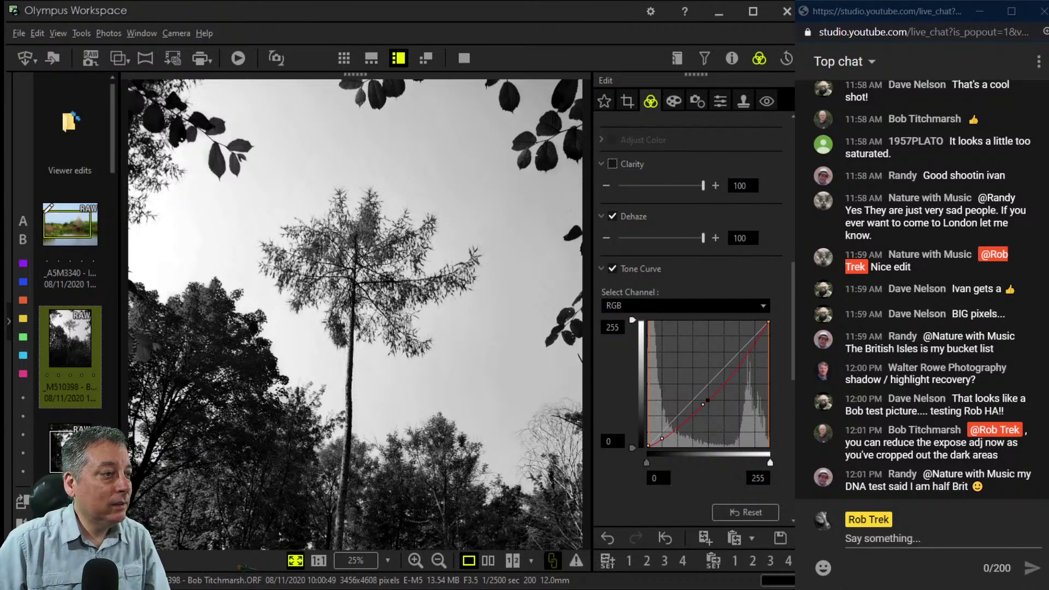
scroll(691, 320, "down", 5)
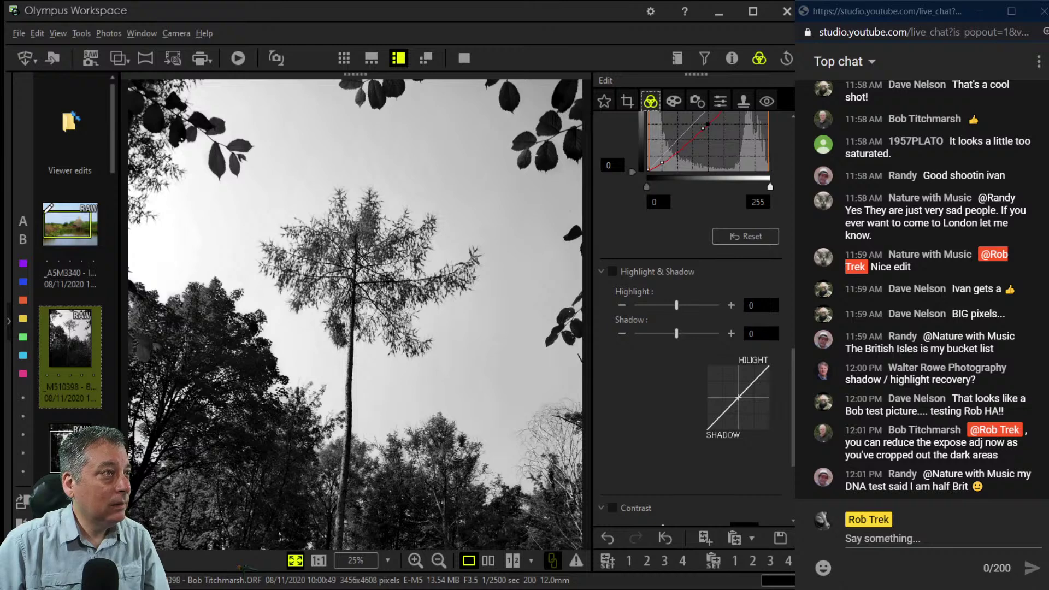
Try a 3456 x 2592 pixel crop against the tree photo's upper edge and undo it.
left_click(628, 100)
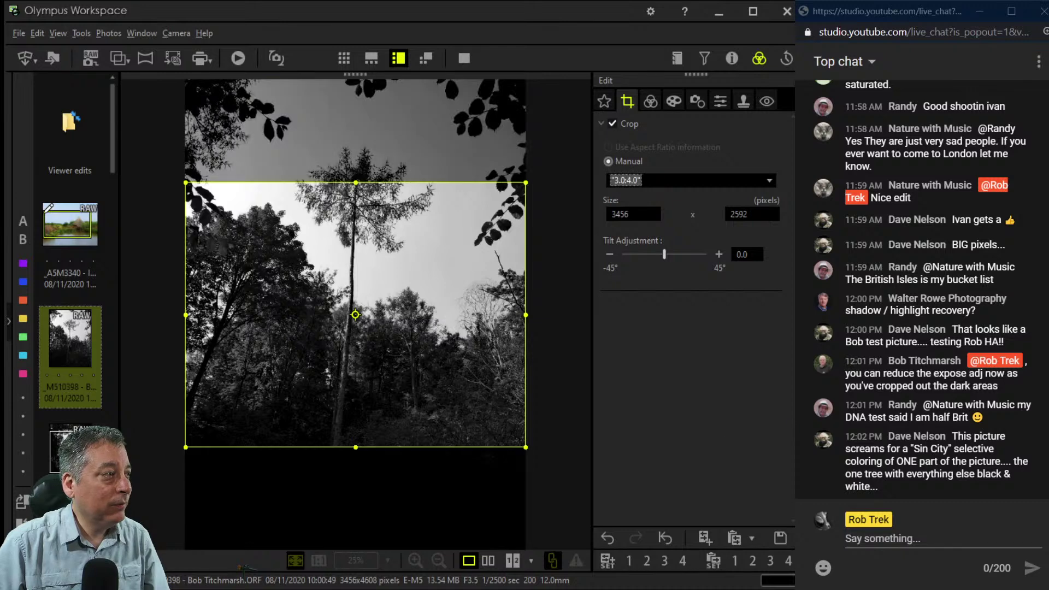
left_click_drag(491, 499, 492, 320)
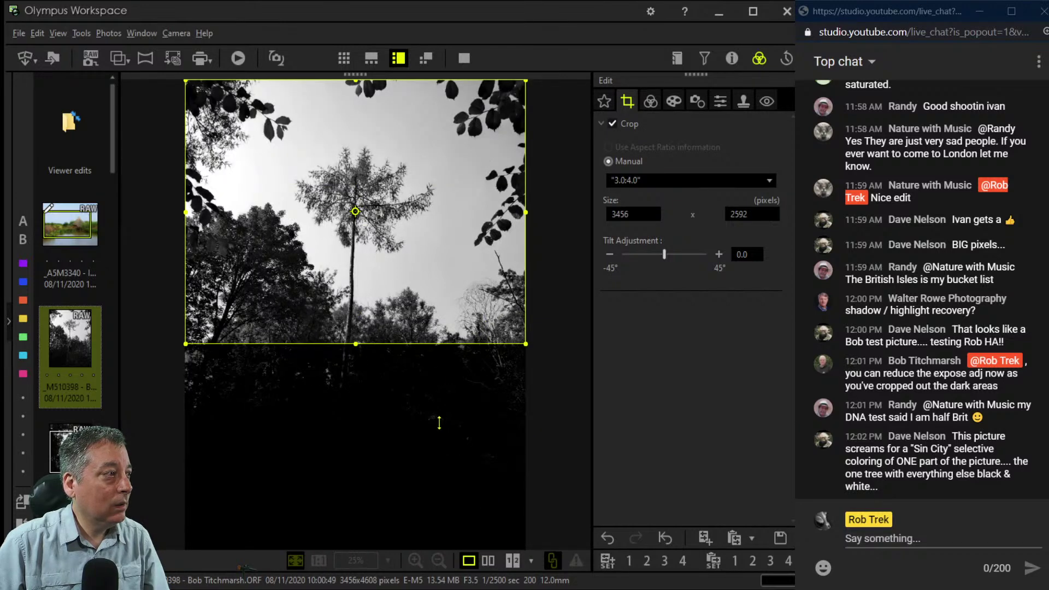
left_click(650, 100)
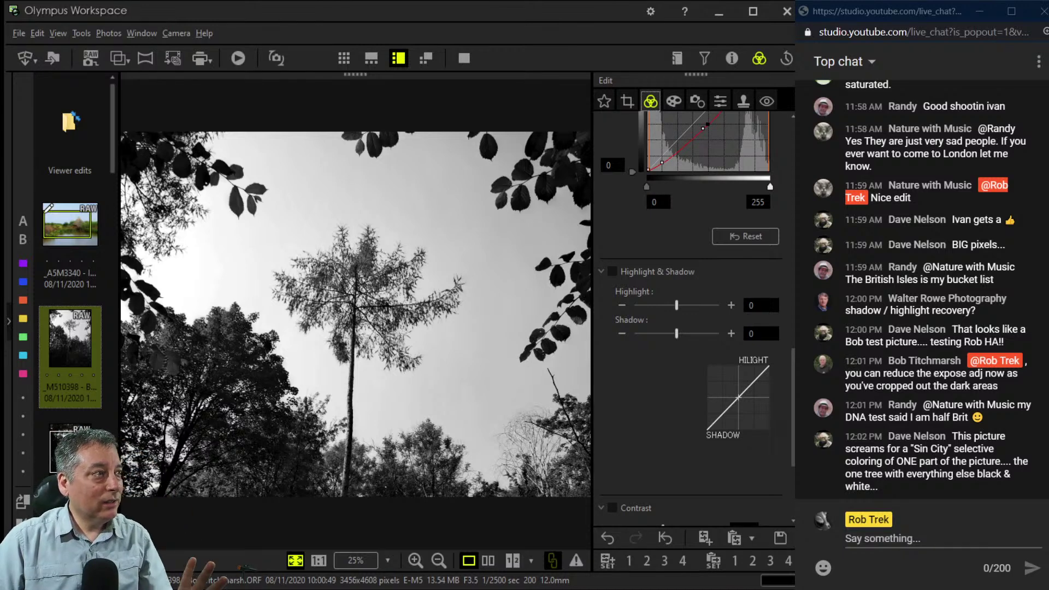
left_click(608, 537)
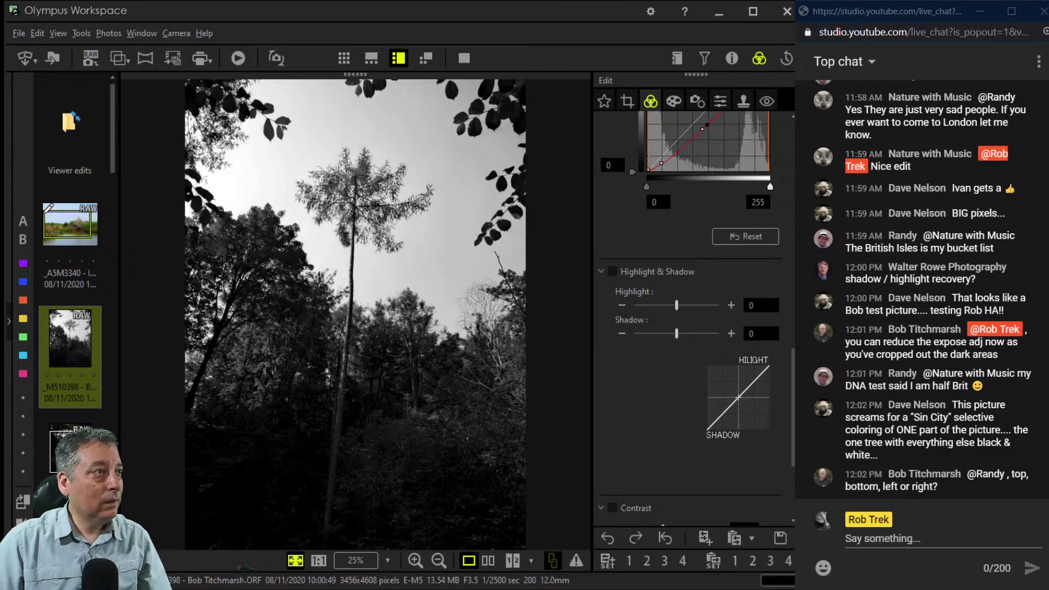
Crop the tree photo to a 1:1 square of 2916 x 2916 pixels against its upper edge, keeping the tall tree horizontally centred.
left_click(627, 101)
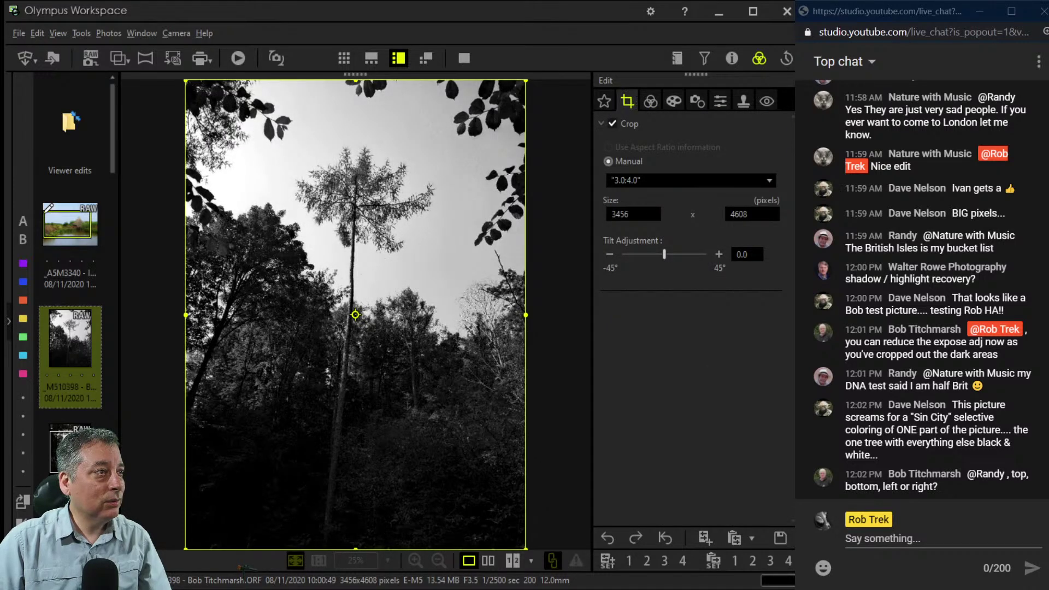
key("Up")
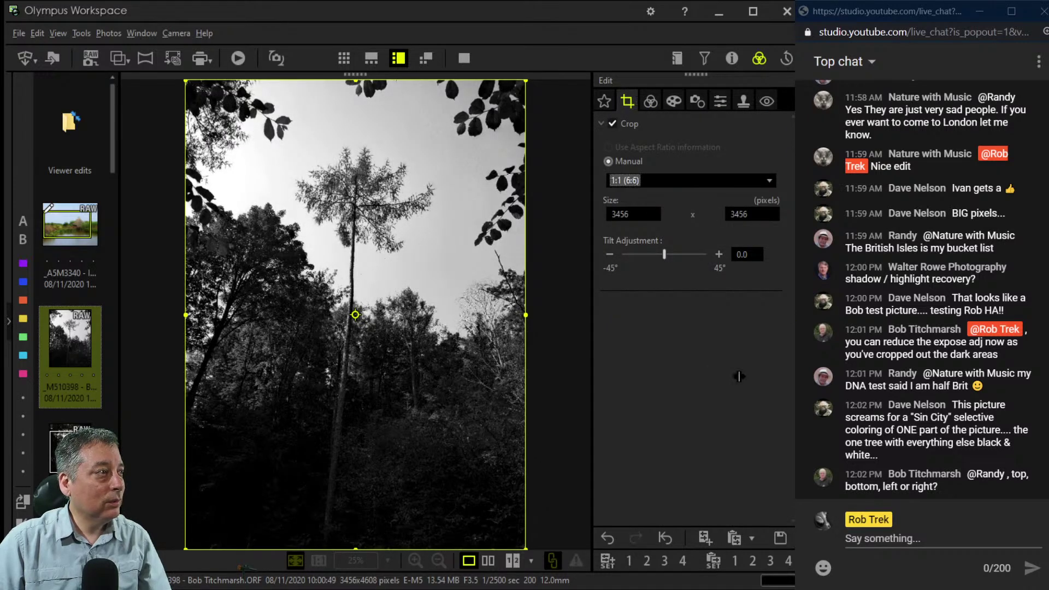
left_click_drag(524, 530, 545, 319)
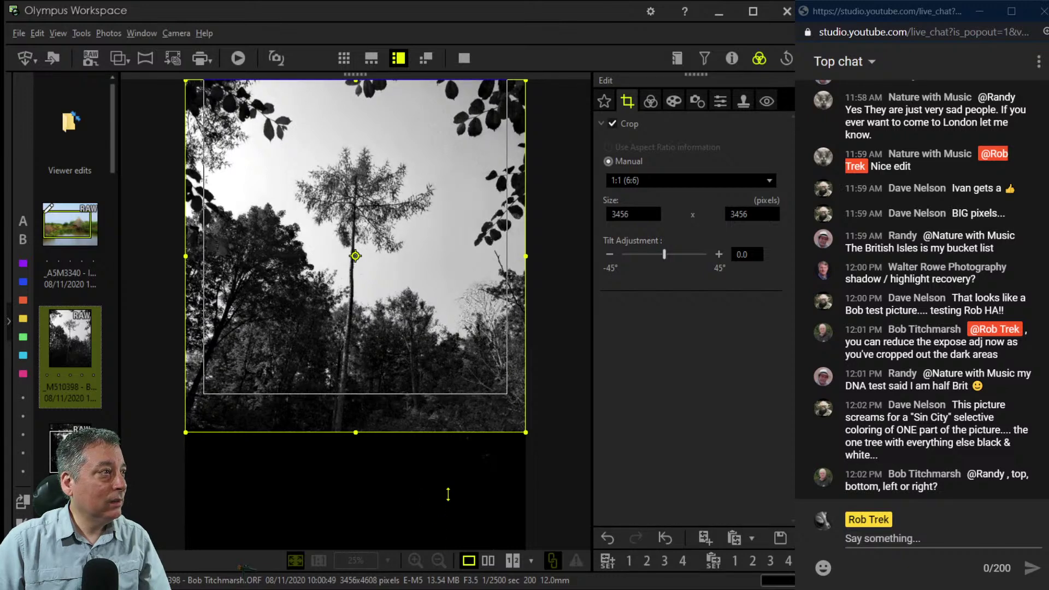
left_click_drag(448, 495, 449, 488)
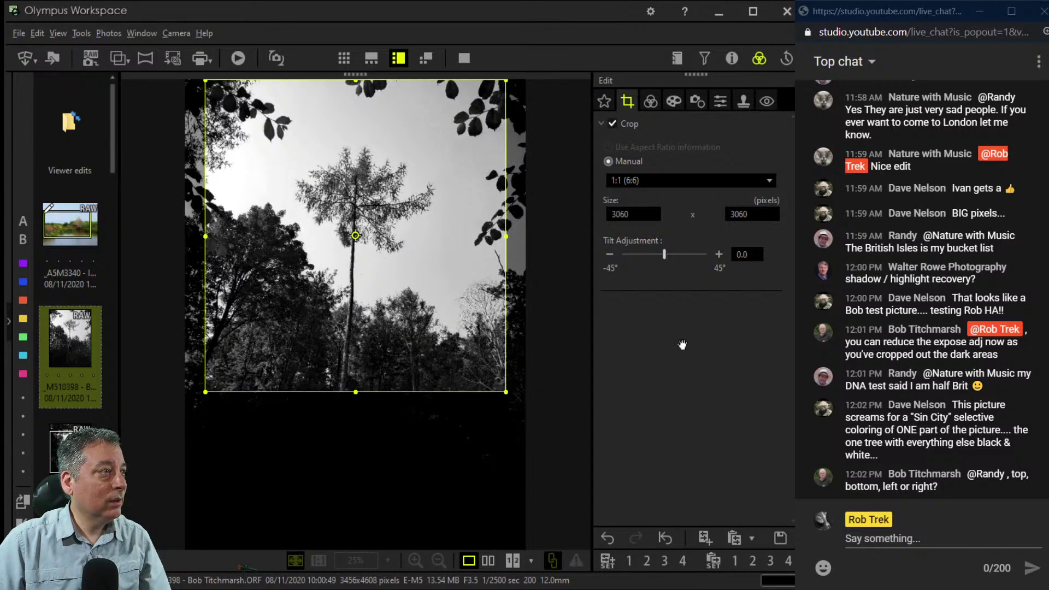
left_click(651, 101)
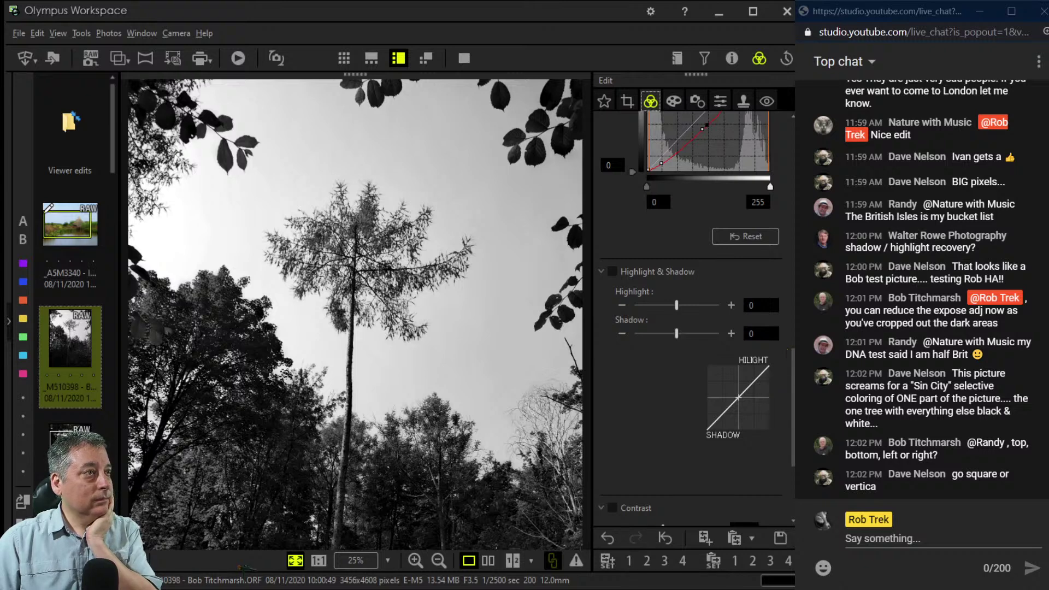
left_click(627, 100)
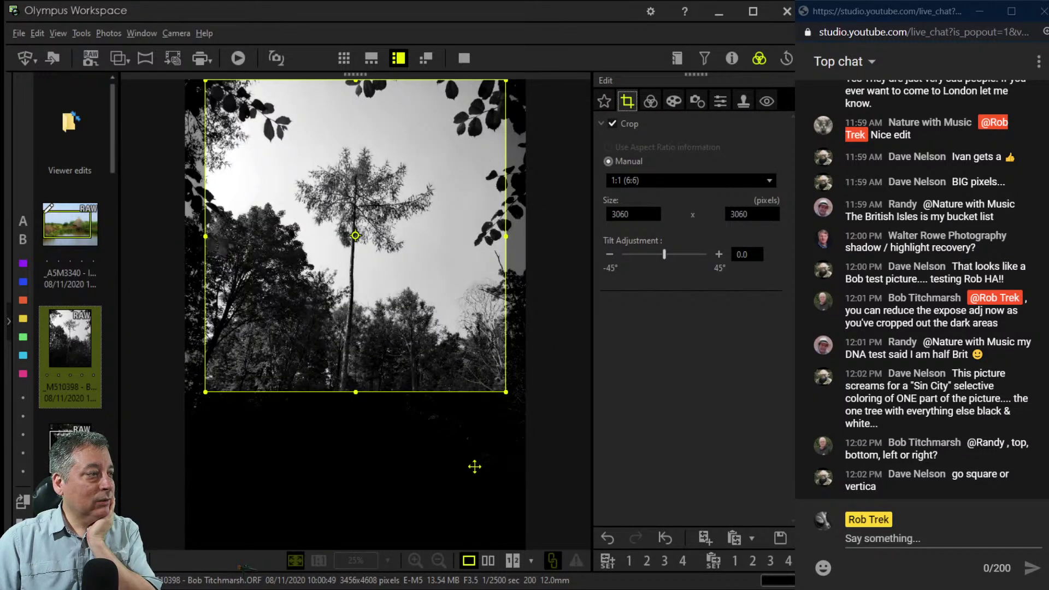
left_click_drag(446, 485, 459, 433)
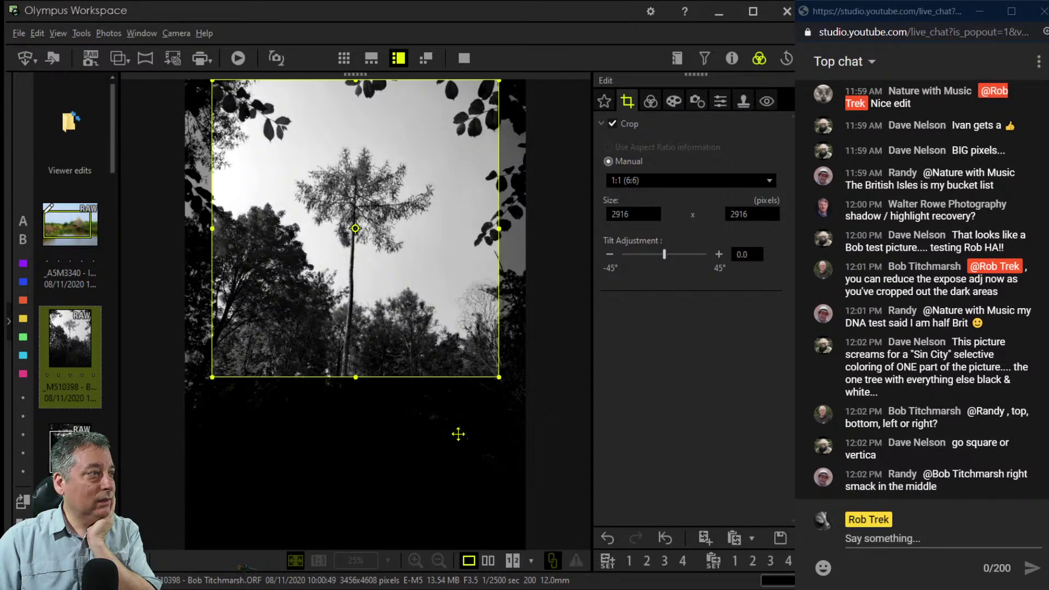
left_click(651, 101)
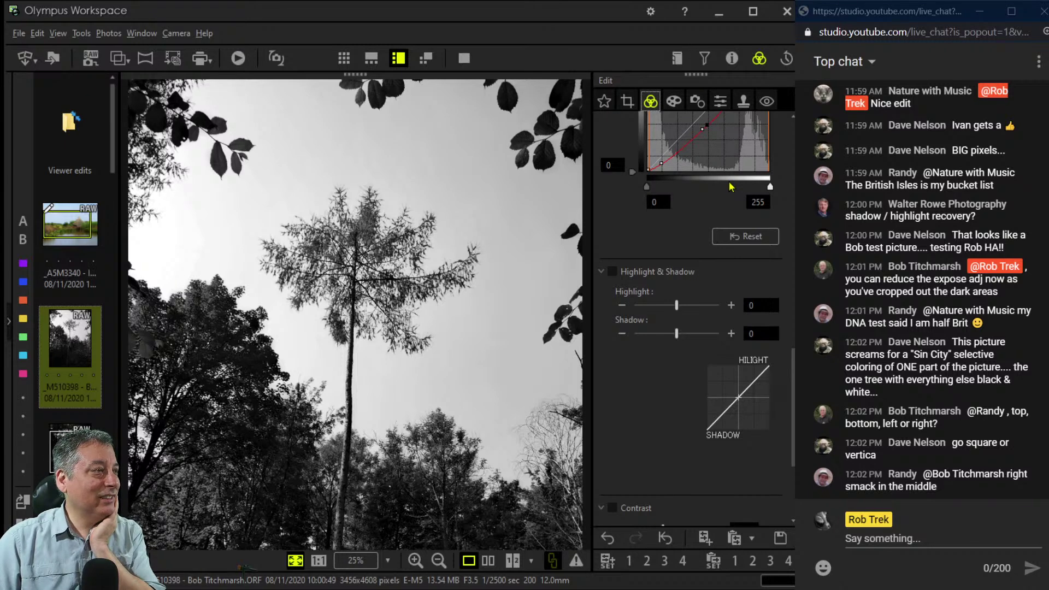
Darken the tree photo's corners with vignetting at -10 and set Sharpness to 2.0.
left_click(674, 101)
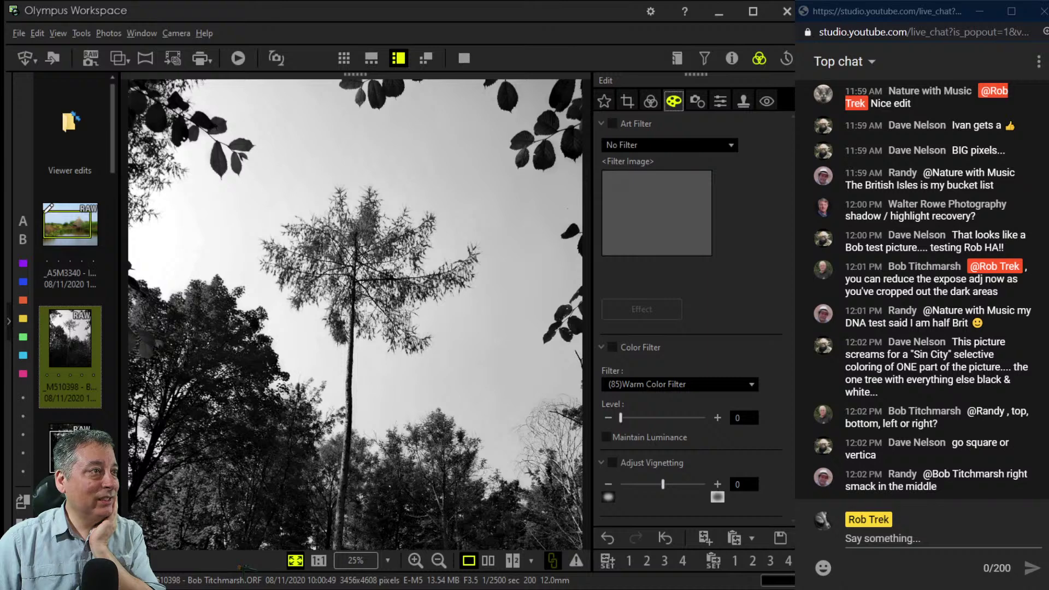
left_click_drag(662, 484, 648, 484)
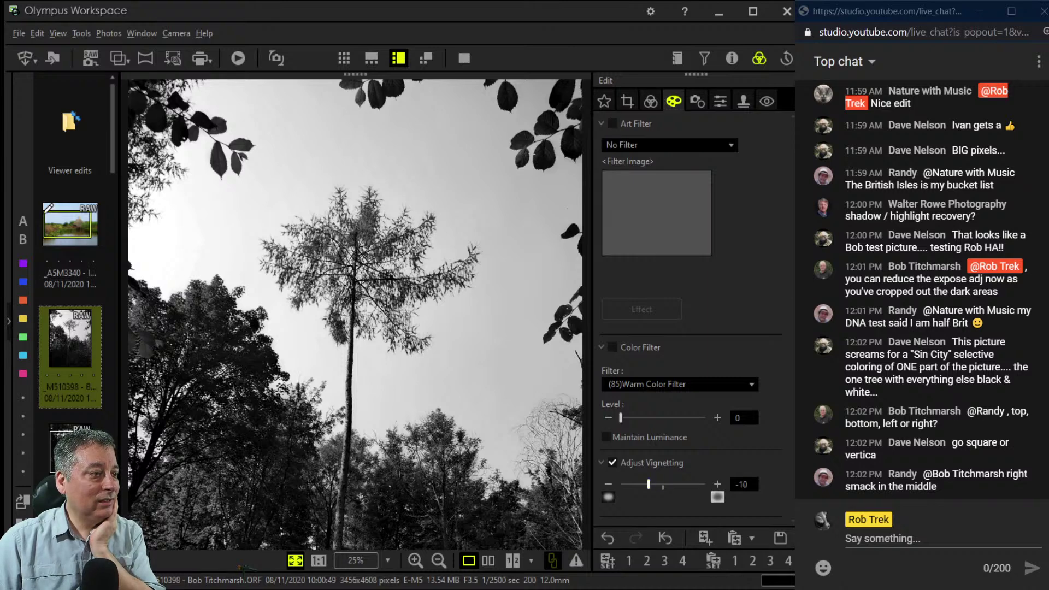
left_click(697, 101)
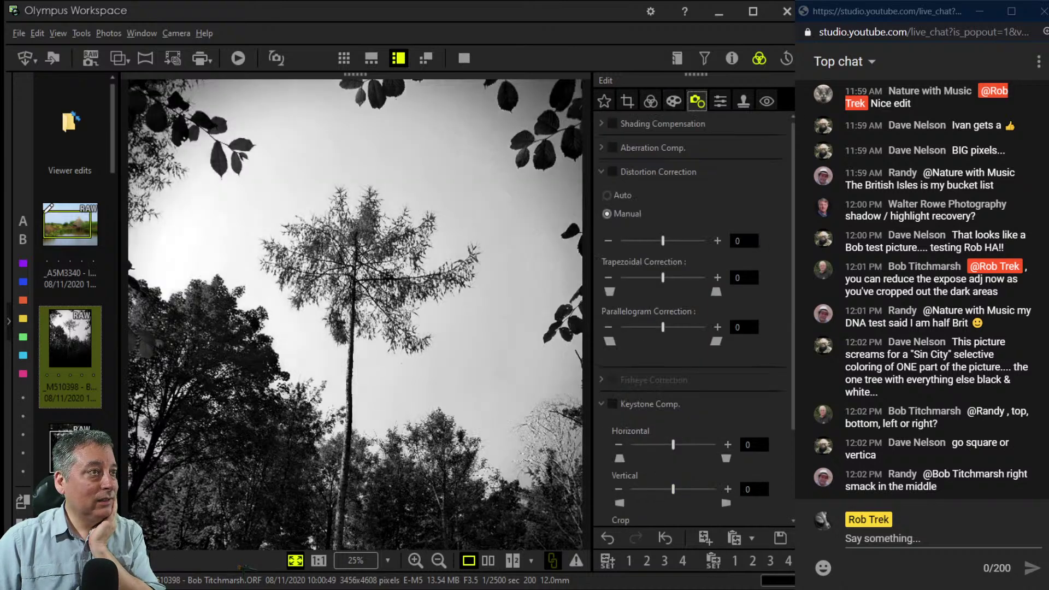
left_click(720, 101)
left_click(718, 145)
left_click(717, 145)
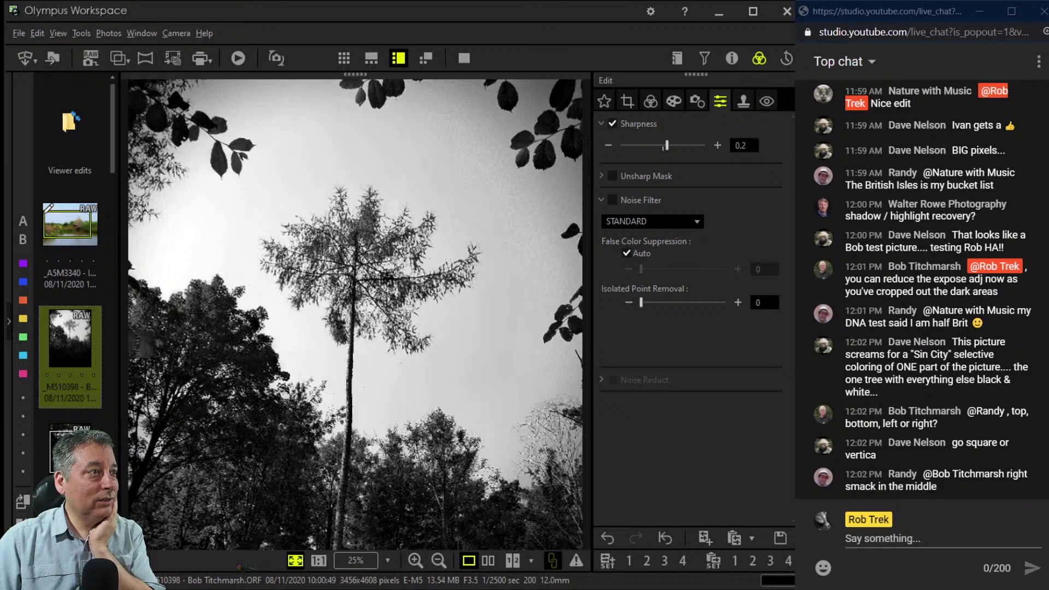
left_click_drag(667, 145, 705, 146)
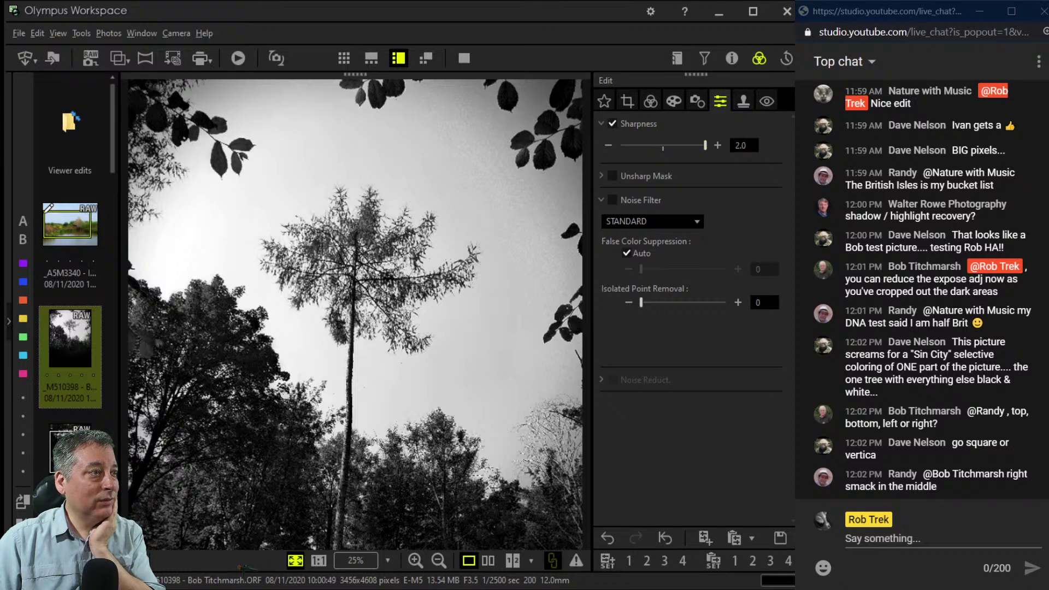
Examine the edited tree photo's histogram in its properties and hide the properties again.
left_click(650, 101)
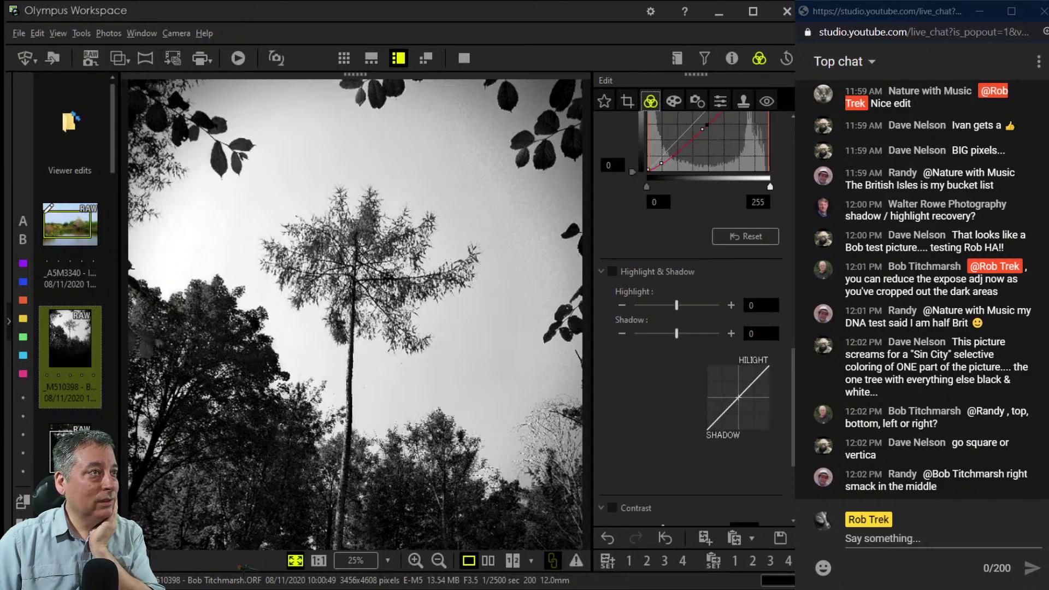
left_click(731, 58)
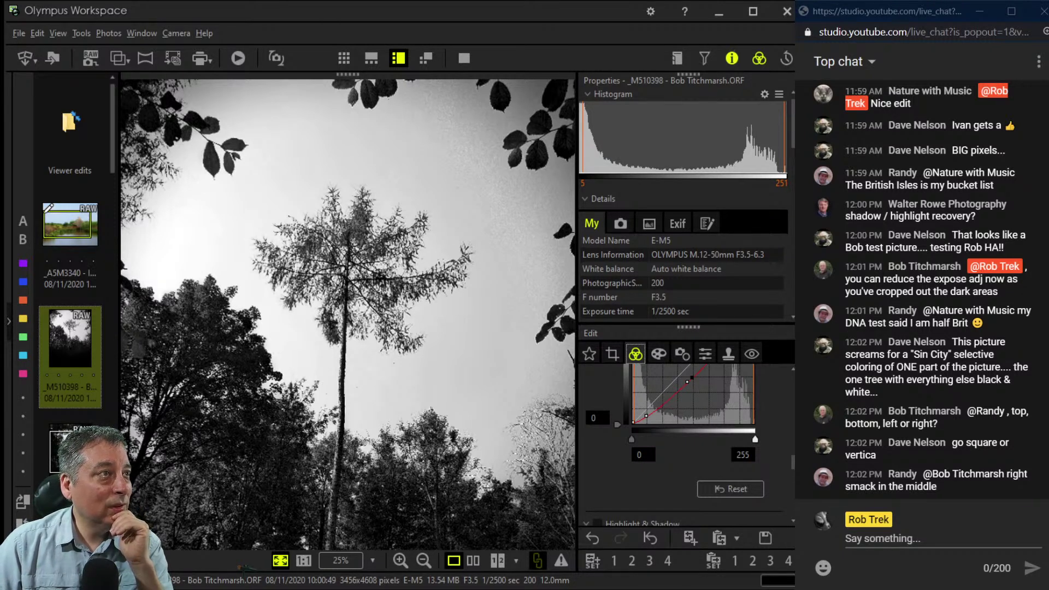
left_click(732, 58)
left_click(607, 305)
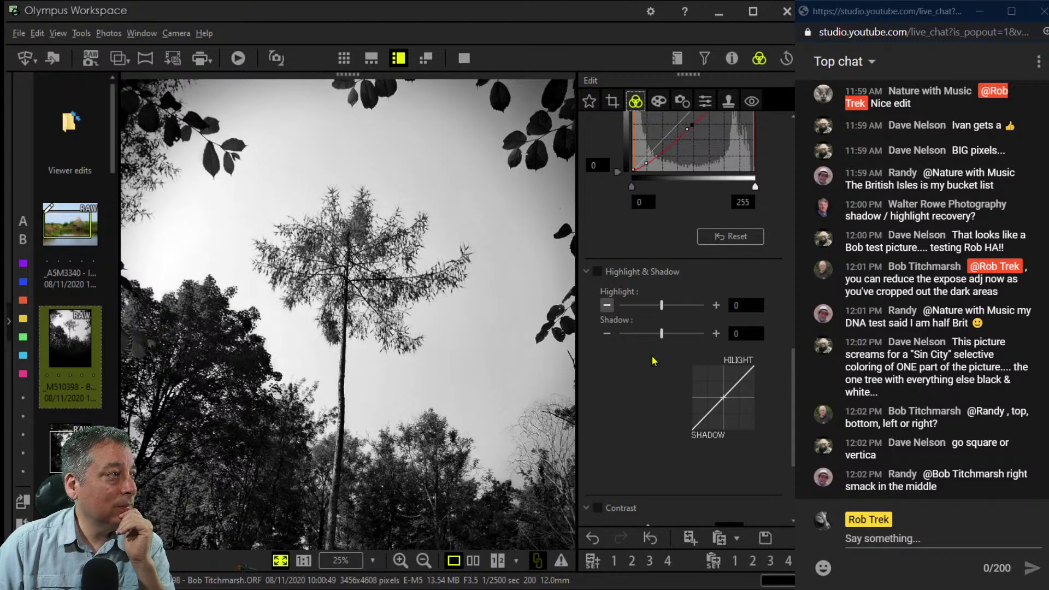
Set the B&W Filter of the tree photo's Monotone picture mode to R:Red.
scroll(771, 514, "down", 3)
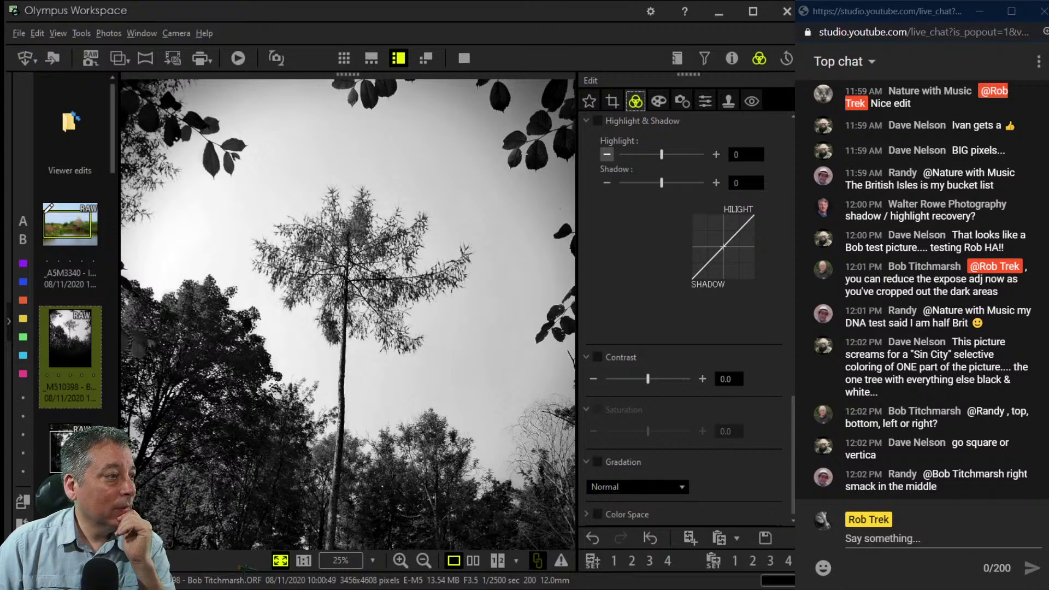
scroll(683, 317, "up", 10)
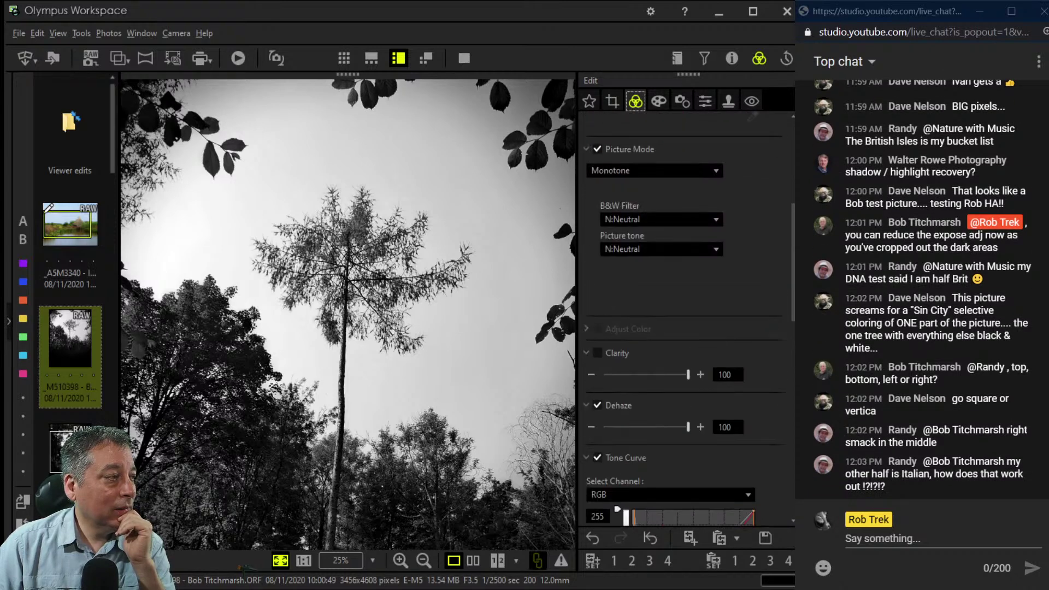
scroll(685, 317, "up", 3)
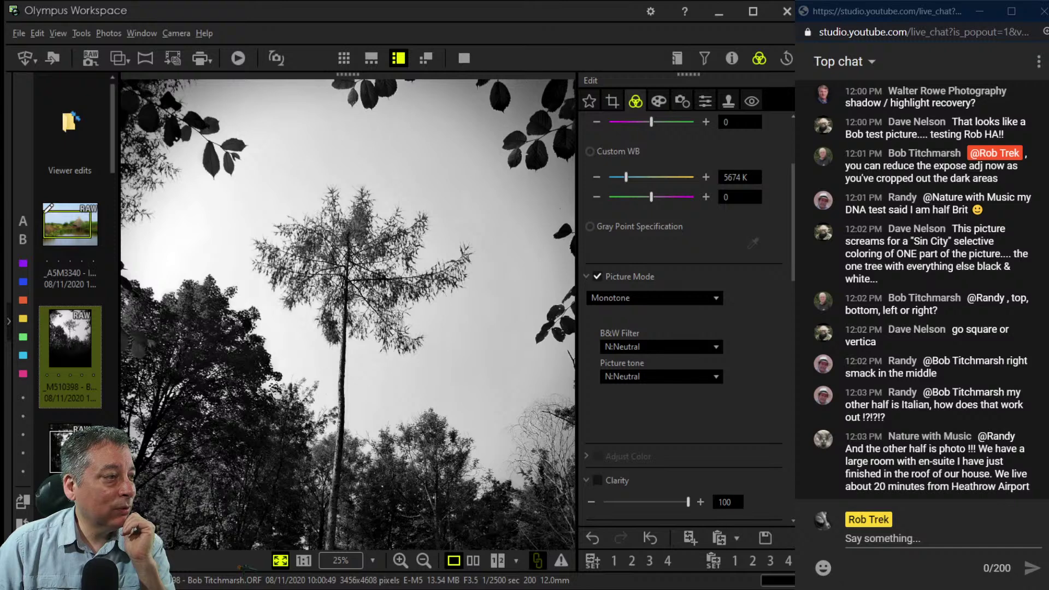
scroll(661, 347, "down", 3)
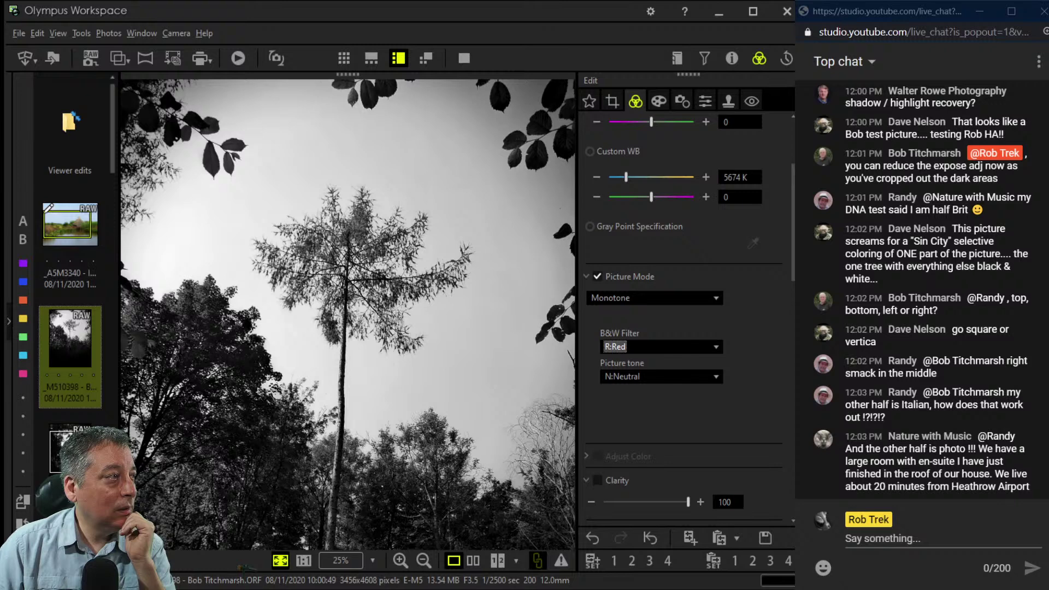
Reduce the tree photo's Dehaze to 53 and slightly lower the shadow point of its RGB tone curve.
scroll(683, 320, "down", 10)
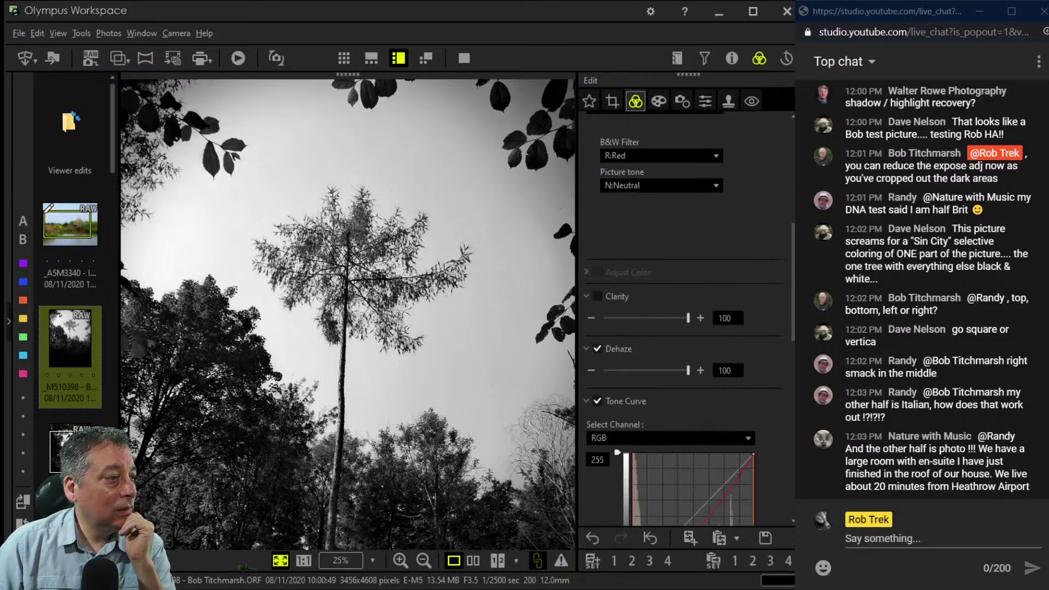
scroll(687, 316, "up", 1)
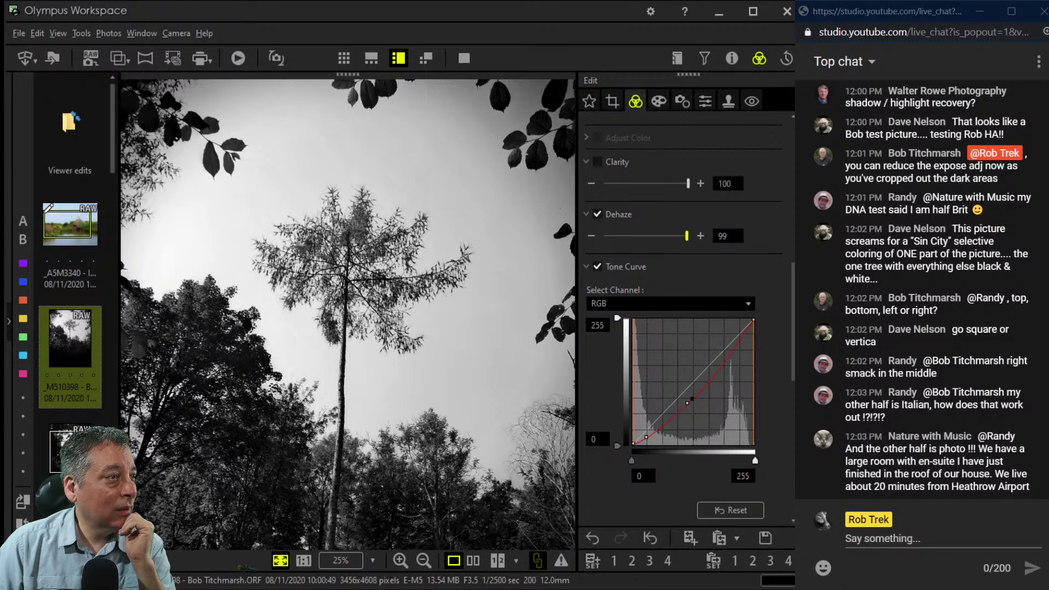
left_click_drag(688, 236, 675, 236)
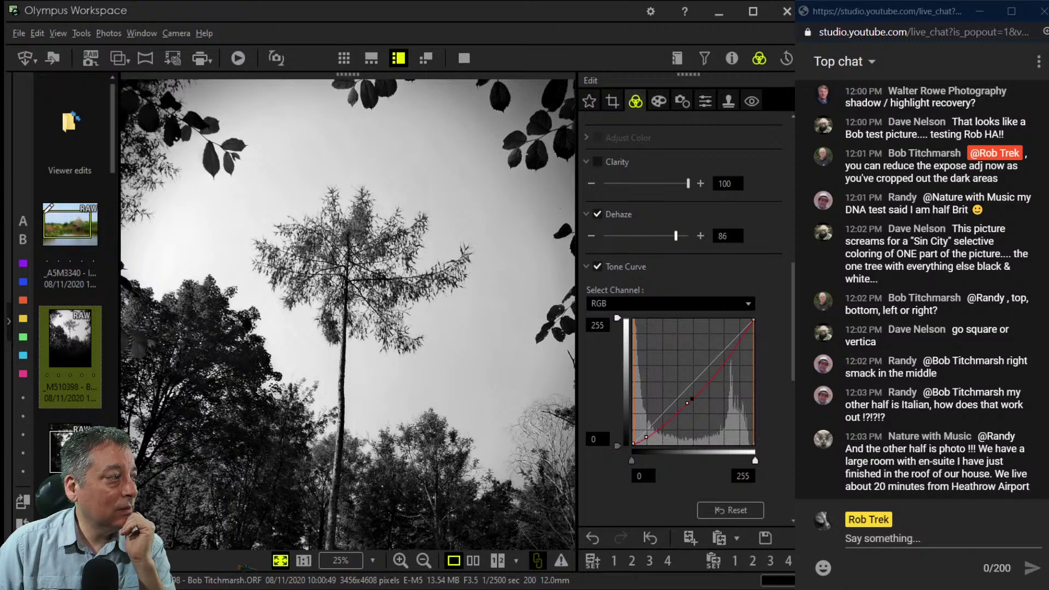
left_click_drag(676, 235, 648, 235)
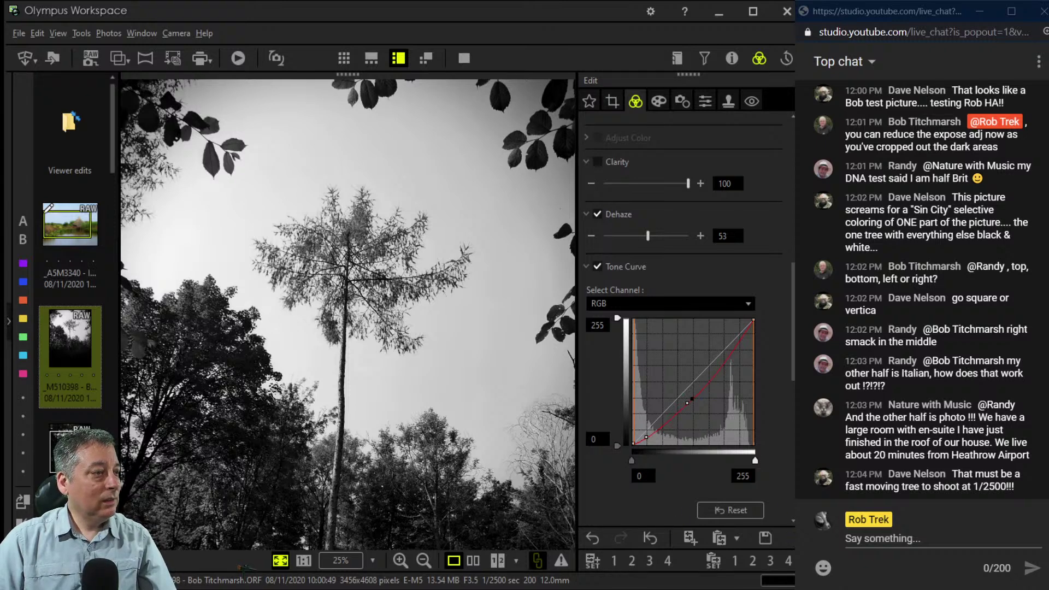
left_click_drag(646, 437, 646, 438)
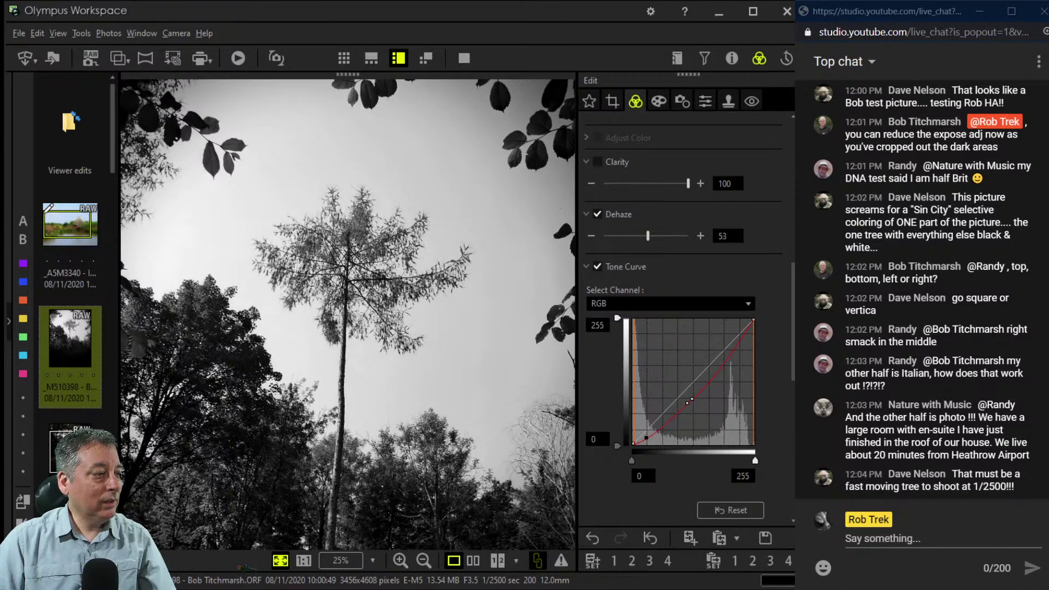
Compare the edited tree photo side by side with the original, view it alone without the edit controls, and return to the thumbnails.
left_click(473, 560)
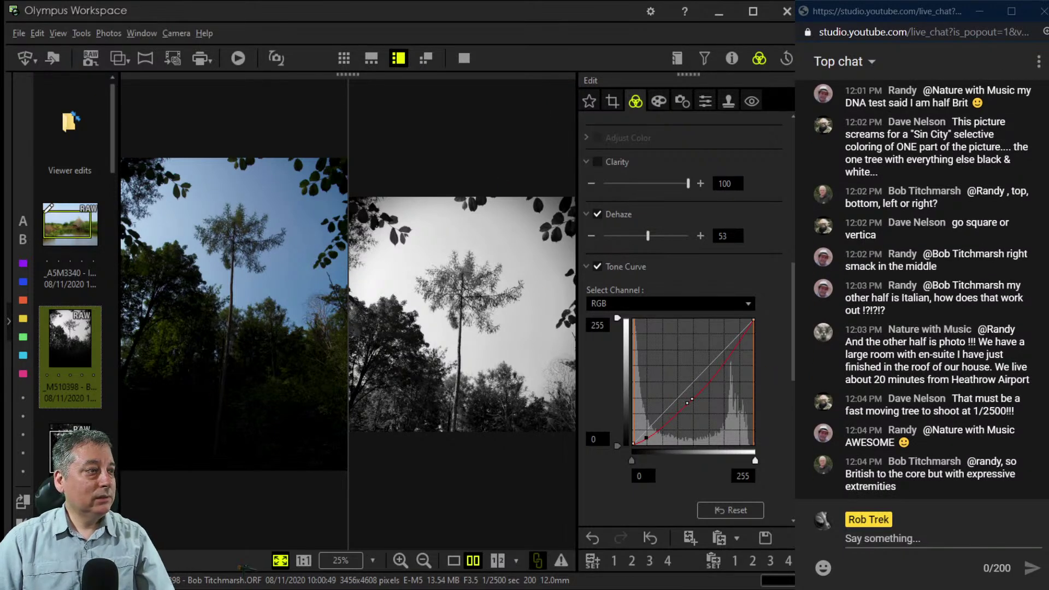
key("ctrl+e")
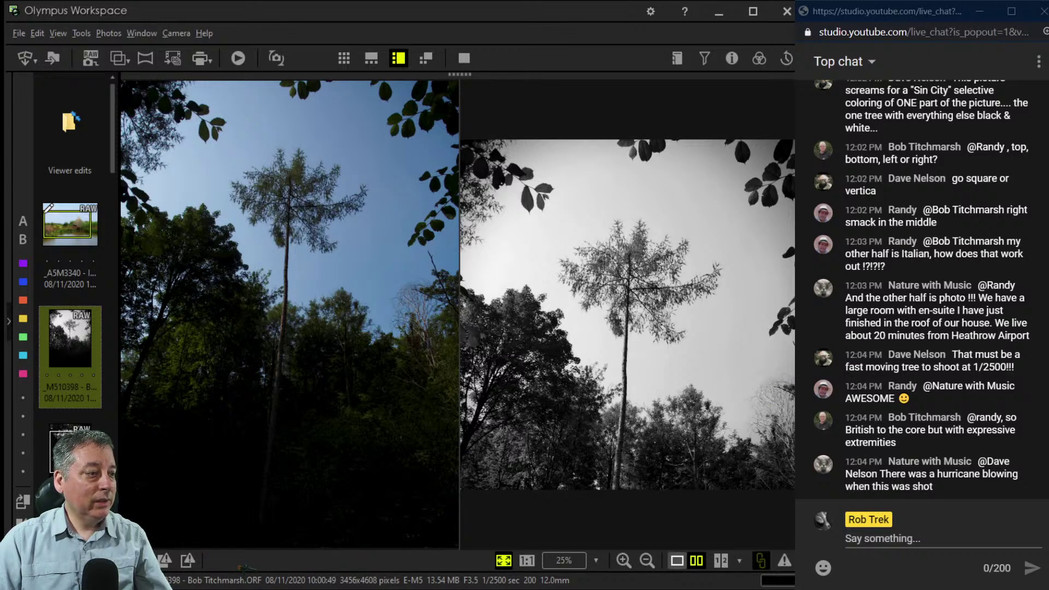
left_click(677, 561)
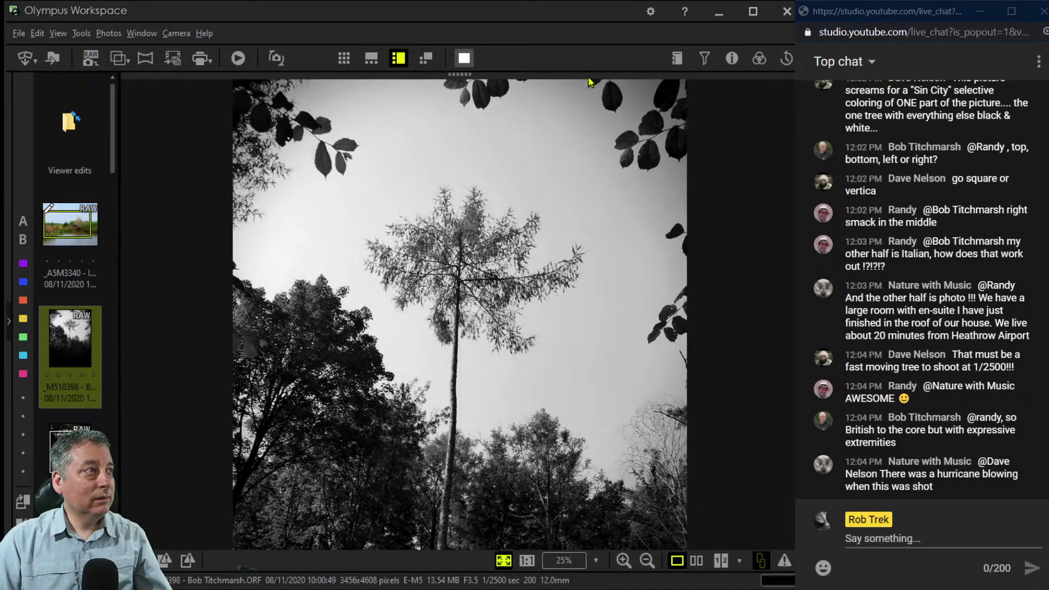
double_click(588, 82)
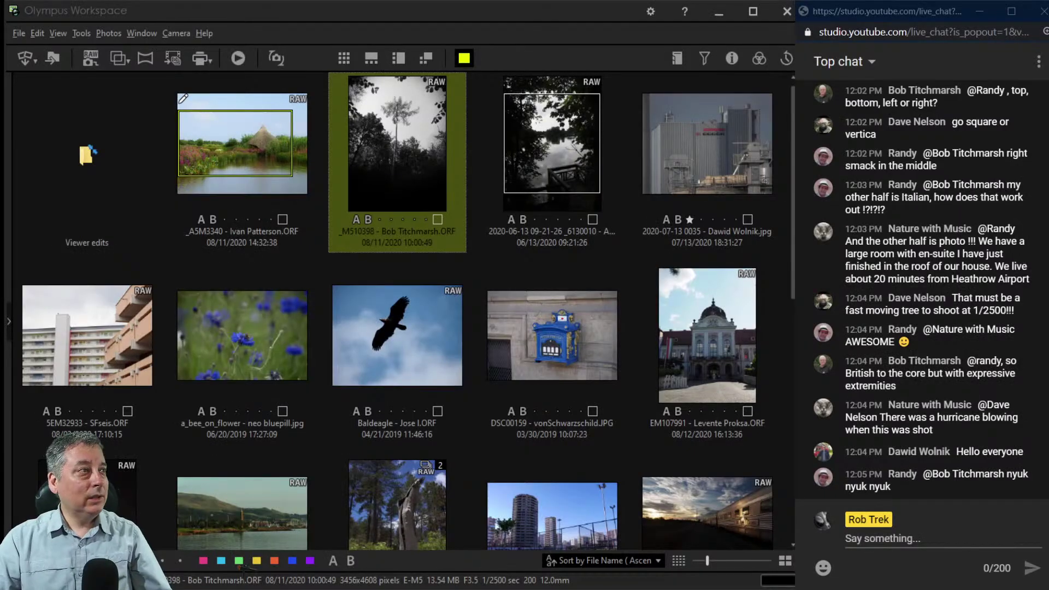
Go to the dark lakeside photo following the tree photo, fit it to the view, and show its basic editing settings from exposure compensation.
key("Return")
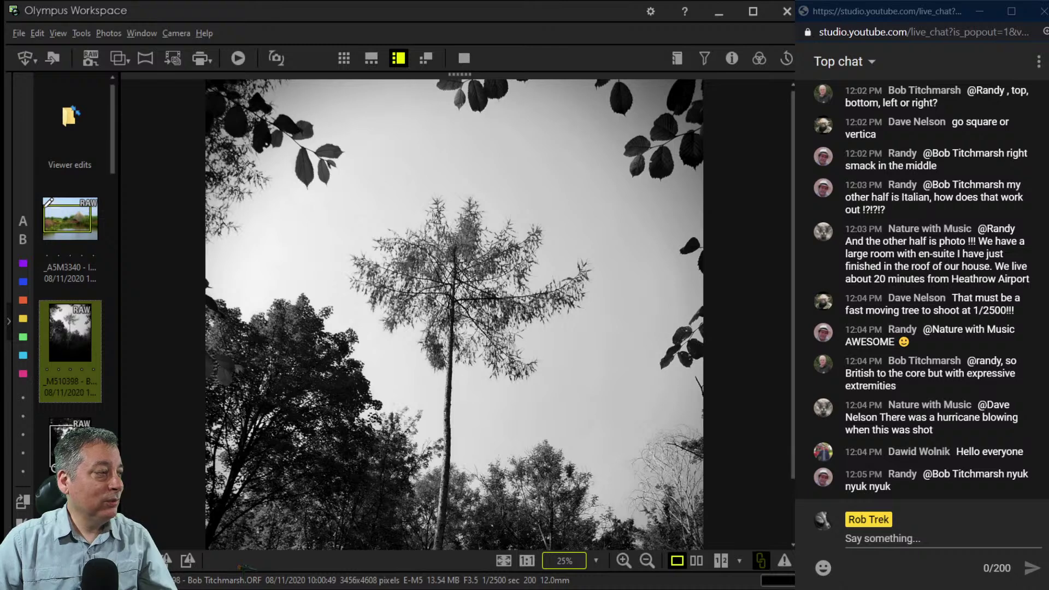
key("Right")
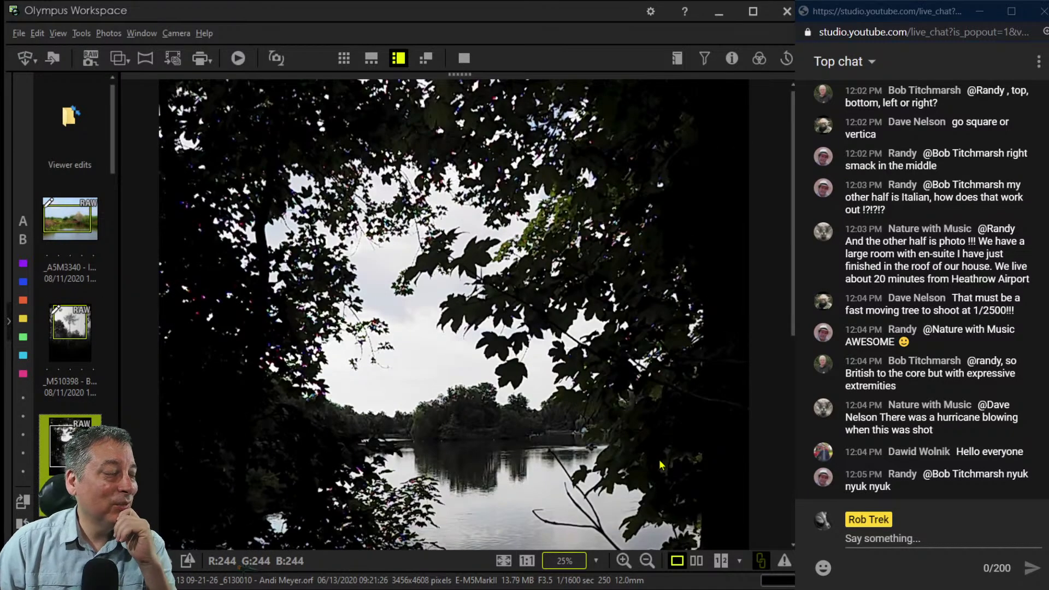
scroll(717, 522, "down", 2)
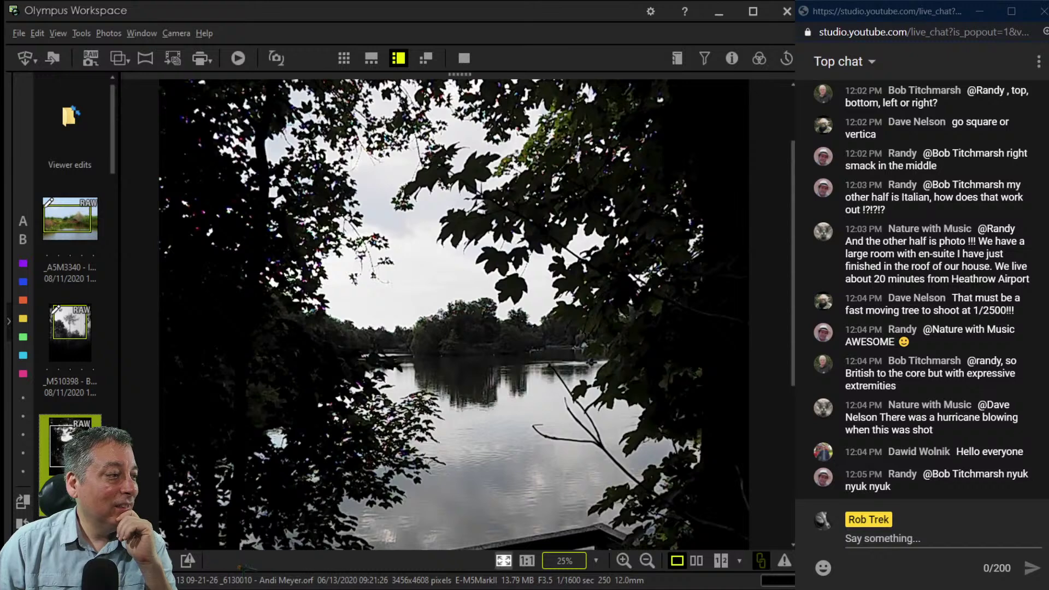
left_click(503, 560)
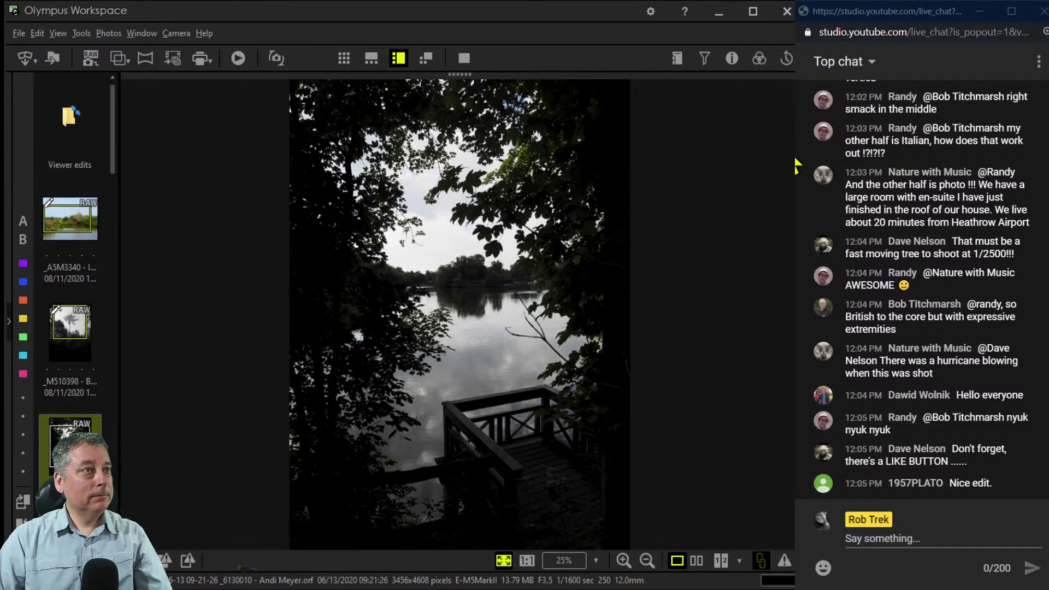
left_click(803, 331)
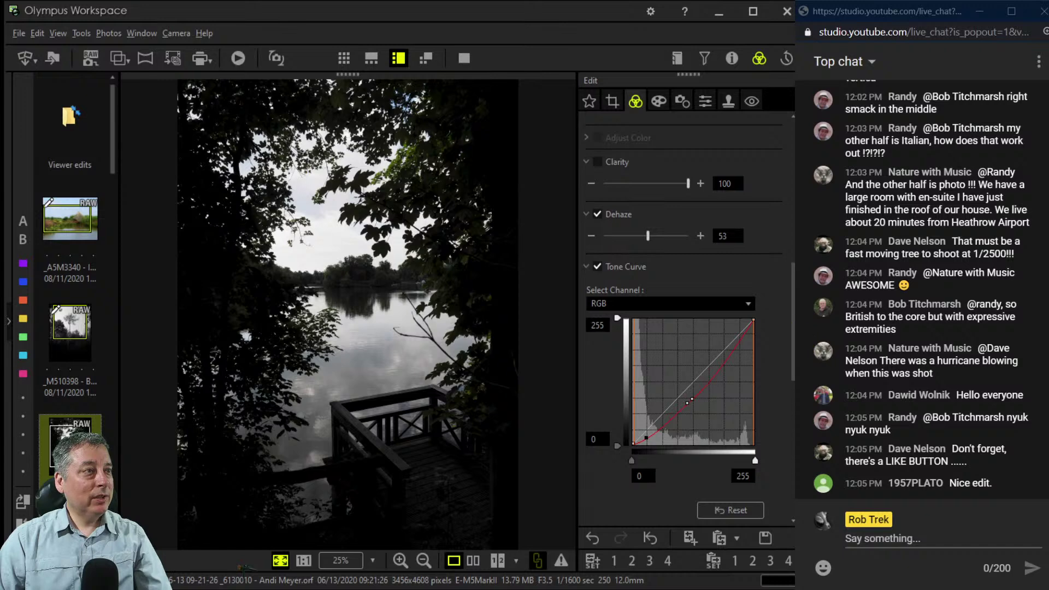
left_click_drag(793, 321, 795, 131)
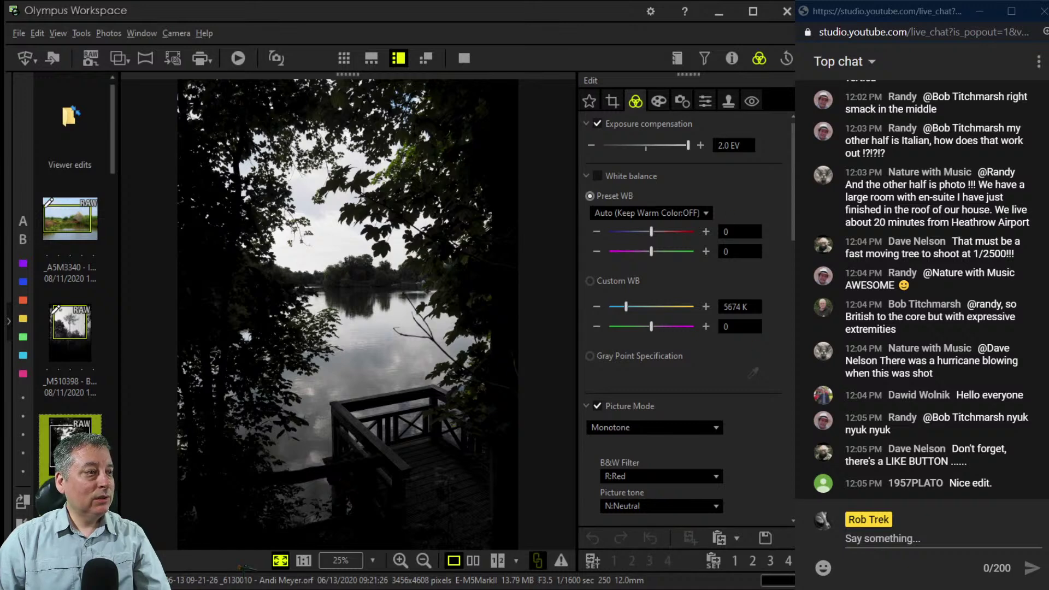
Try exposure compensation of 2.0 EV on the lakeside photo and switch it off again.
left_click(598, 123)
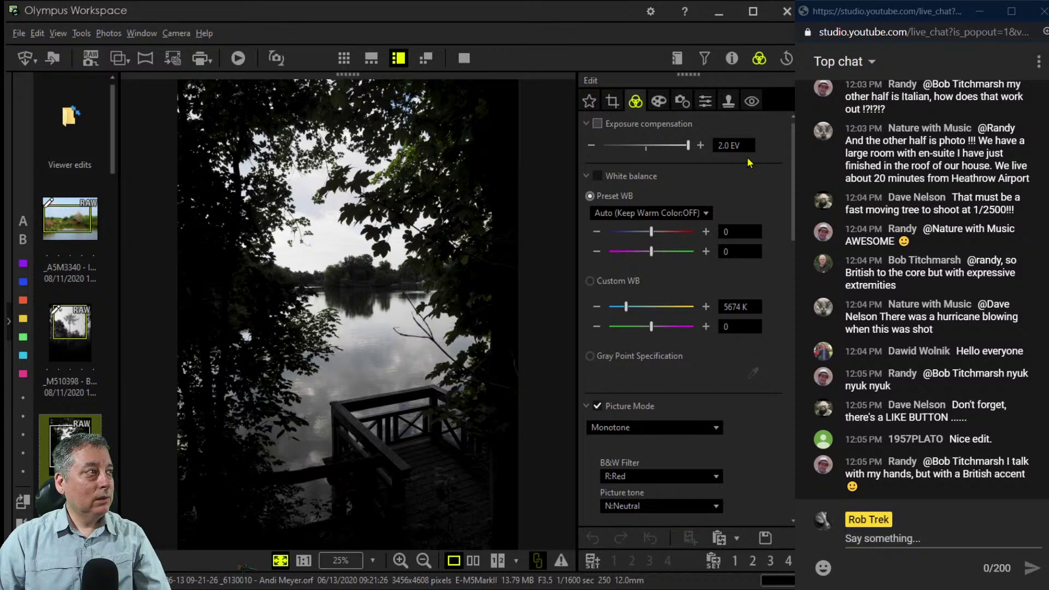
key("space")
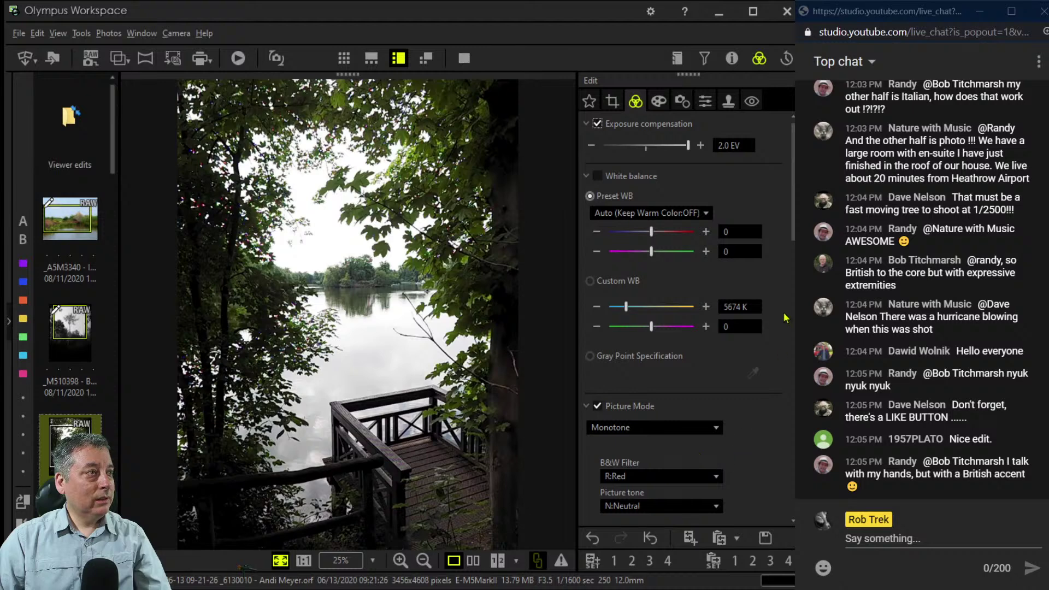
key("space")
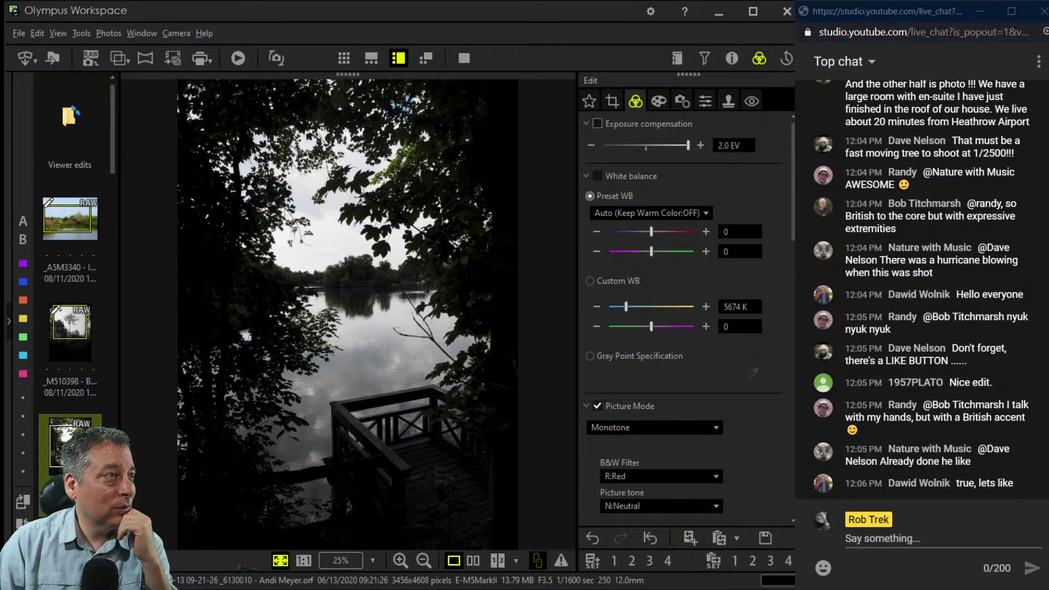
Set the lakeside photo's gradation to AUTO and its exposure compensation to 1.0 EV.
left_click_drag(793, 164, 792, 437)
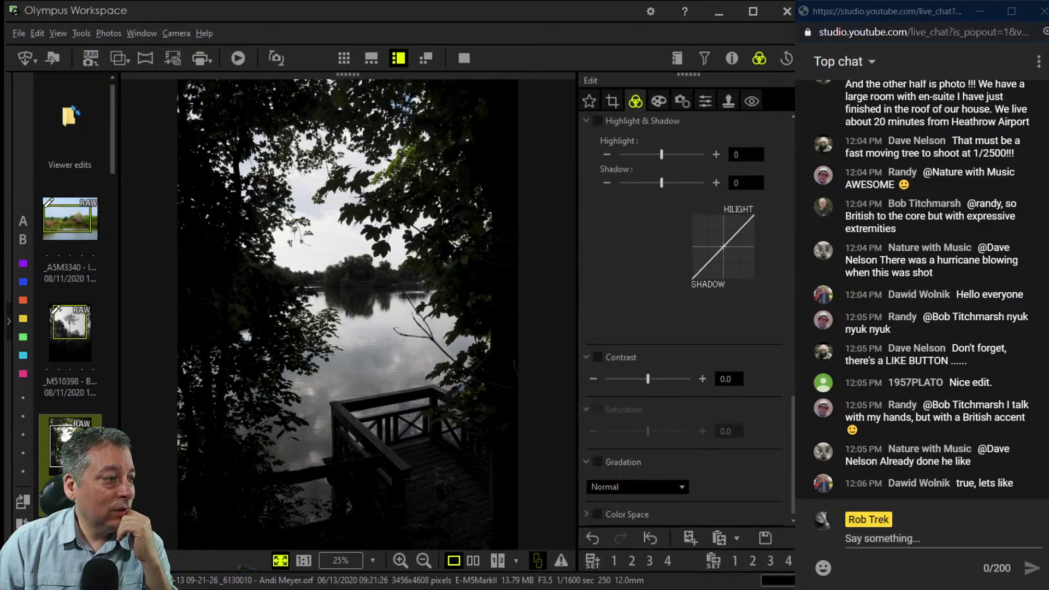
left_click(612, 500)
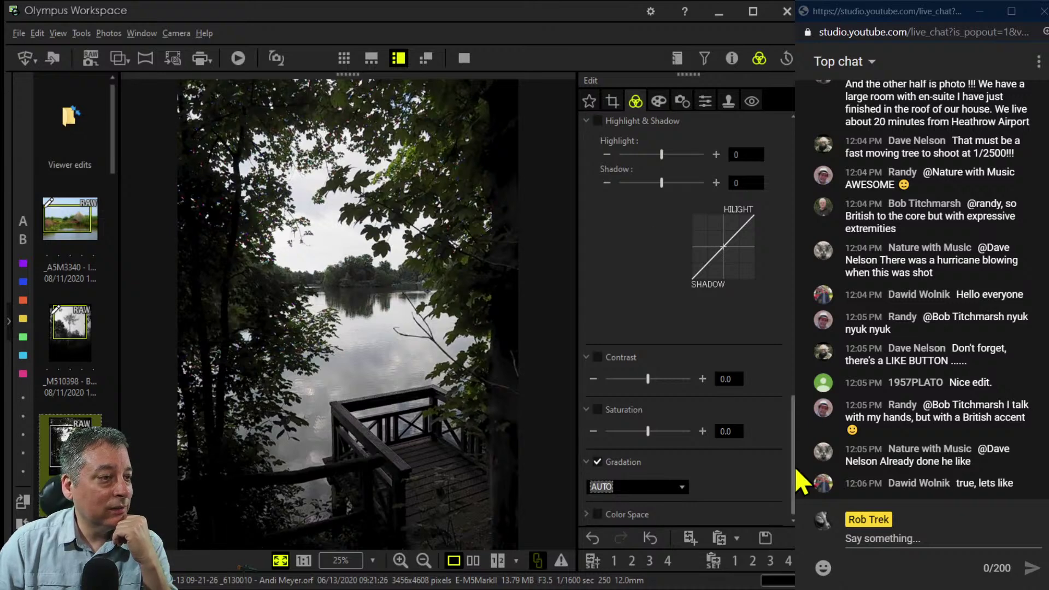
left_click_drag(795, 472, 796, 170)
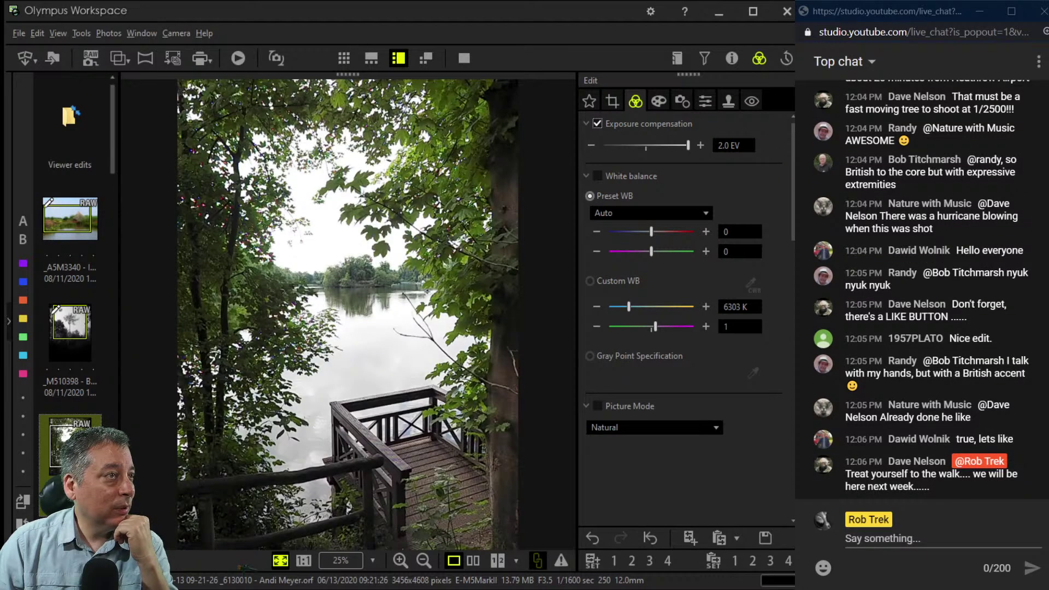
left_click_drag(687, 146, 667, 146)
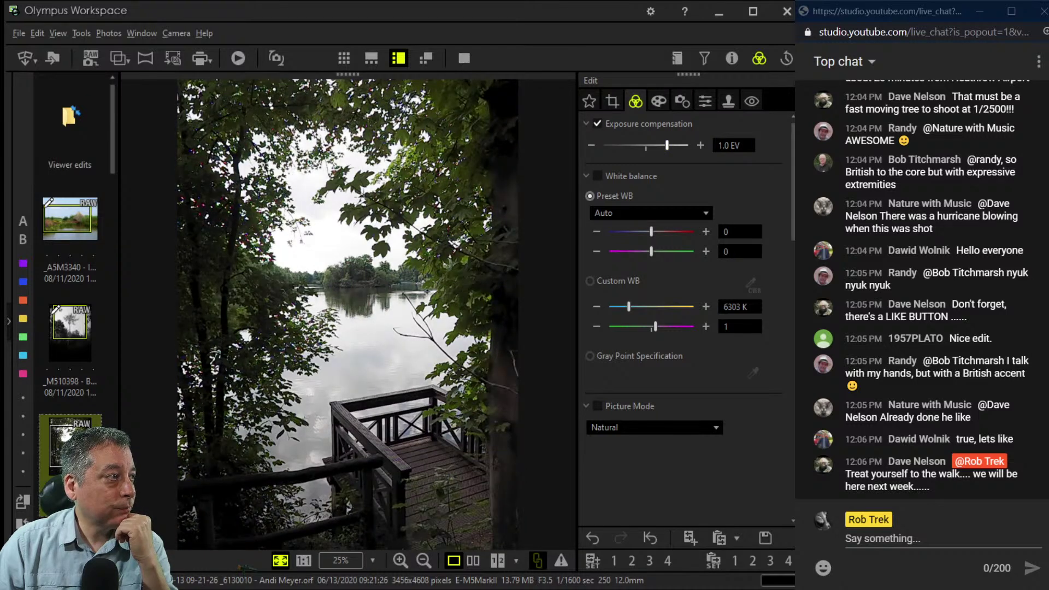
Try the Pop Art and Pop Art II art filters on the lakeside photo and return to No Filter.
left_click(659, 101)
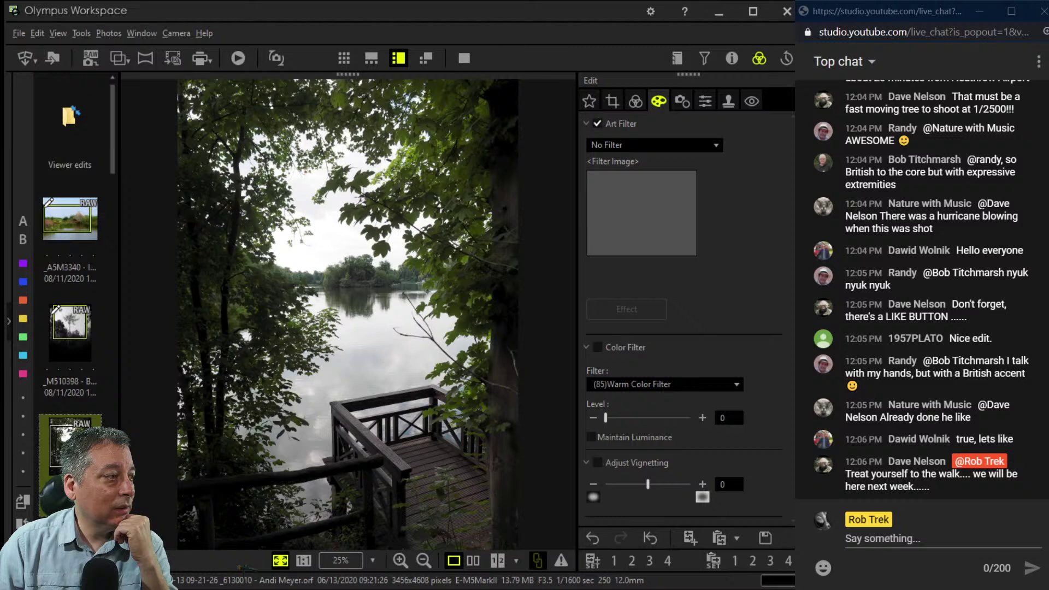
left_click(606, 166)
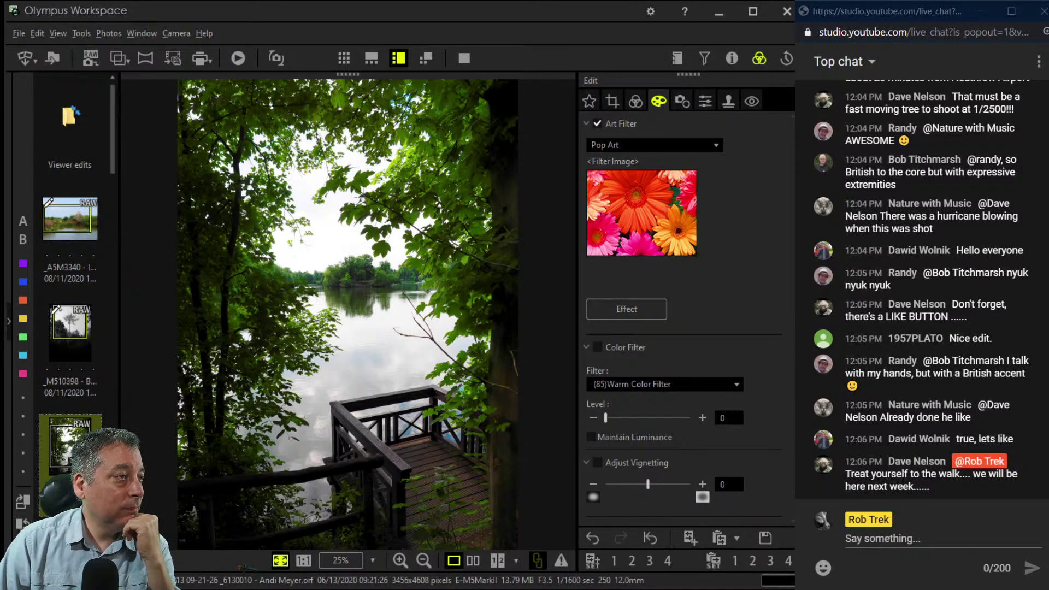
key("Down")
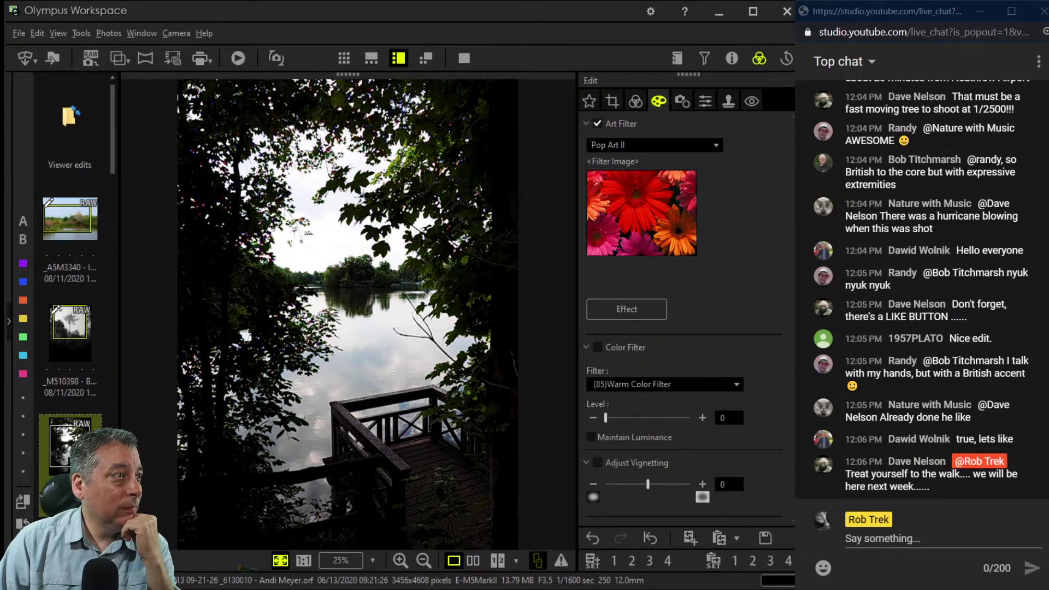
key("Up")
key("Up")
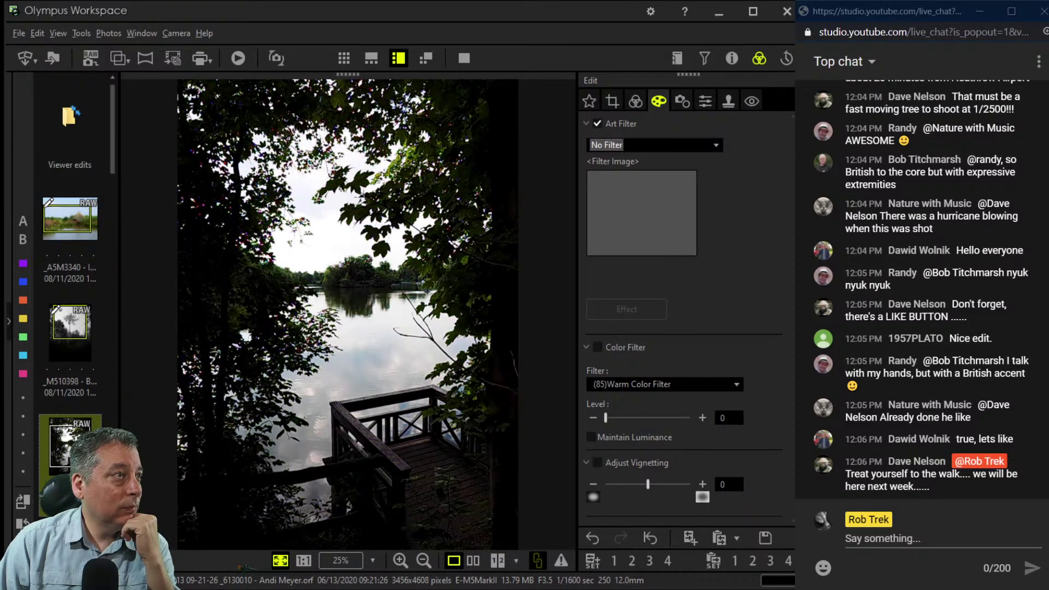
Shape the lakeside photo's RGB tone curve with three points, pulling down the shadows and highlights and adding a point in the darkest tones.
left_click(635, 101)
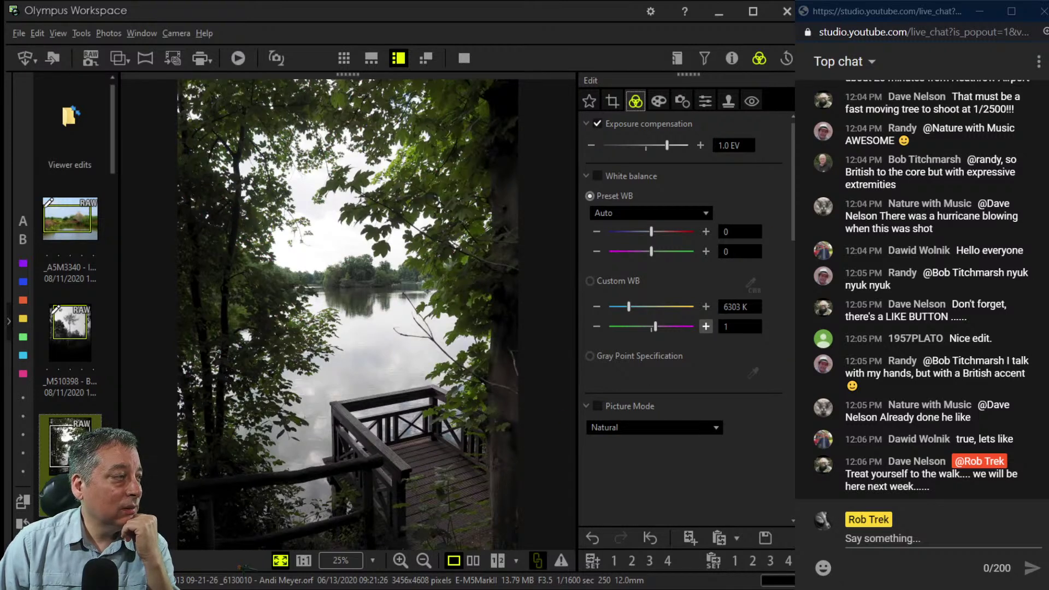
scroll(706, 326, "down", 10)
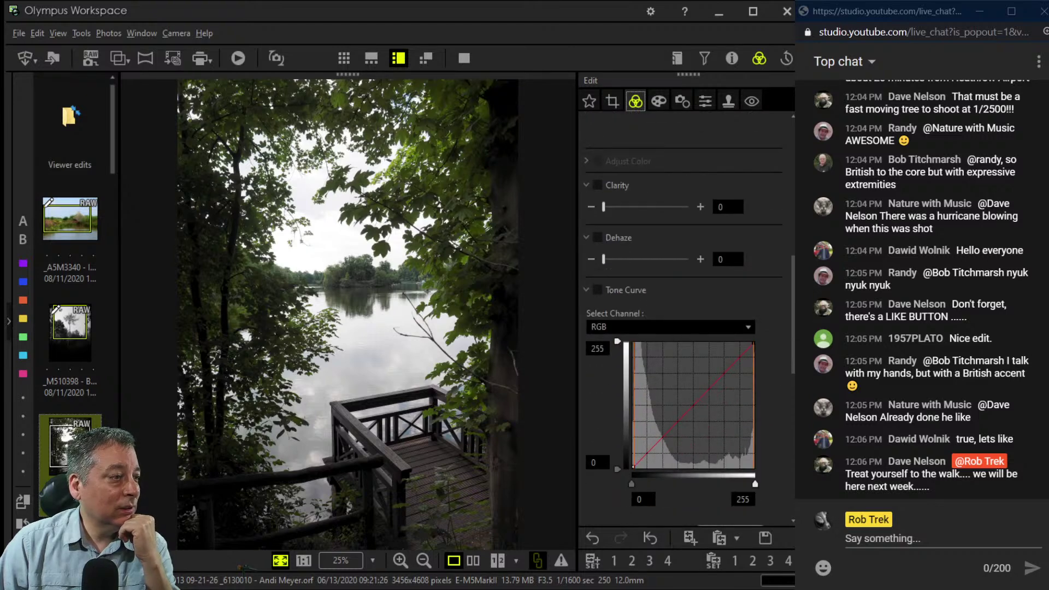
left_click_drag(652, 448, 652, 457)
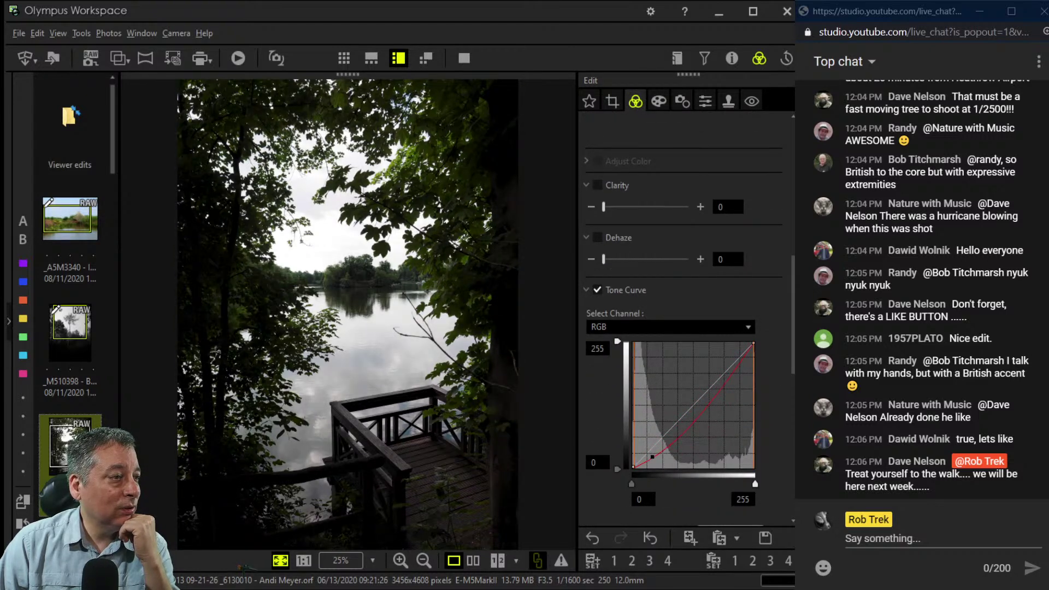
mouse_move(747, 353)
left_mouse_down()
mouse_move(746, 374)
mouse_move(743, 368)
left_mouse_up()
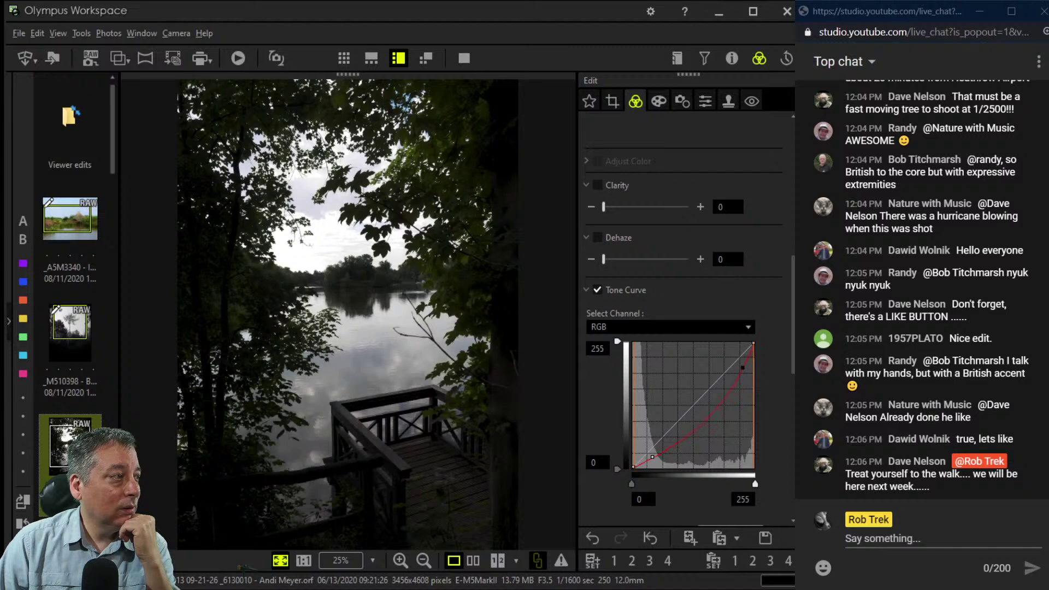
left_click_drag(642, 461, 646, 463)
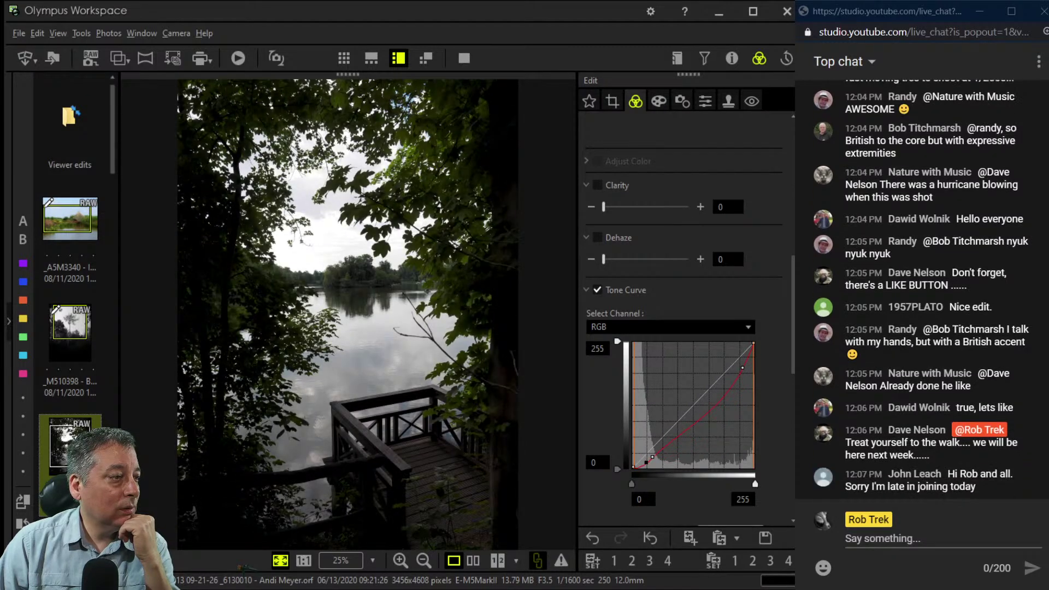
Reset the lakeside photo's tone curve and set its picture mode to Monotone.
scroll(686, 328, "down", 1)
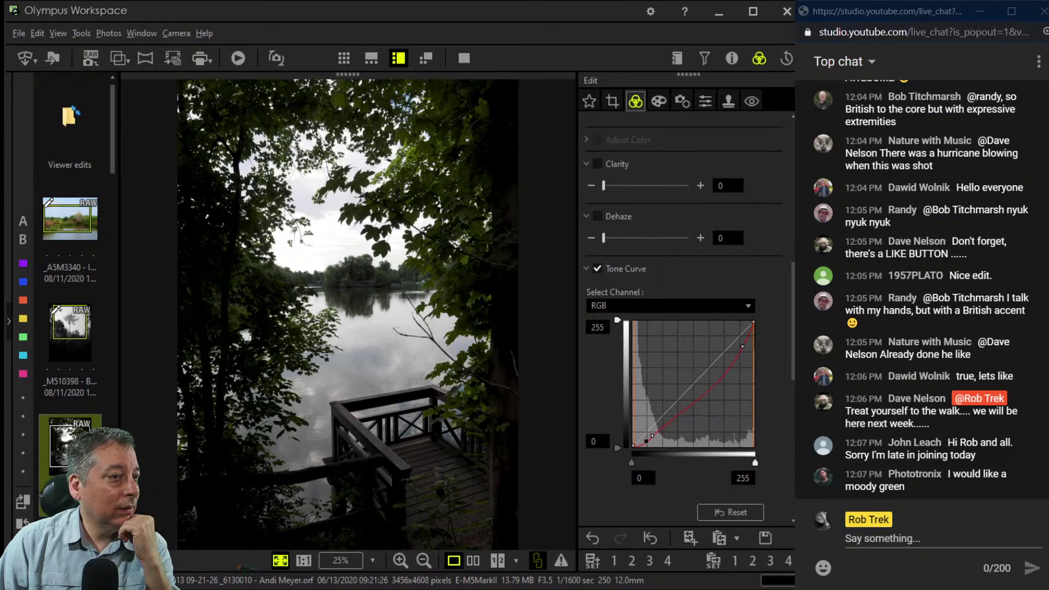
left_click(731, 512)
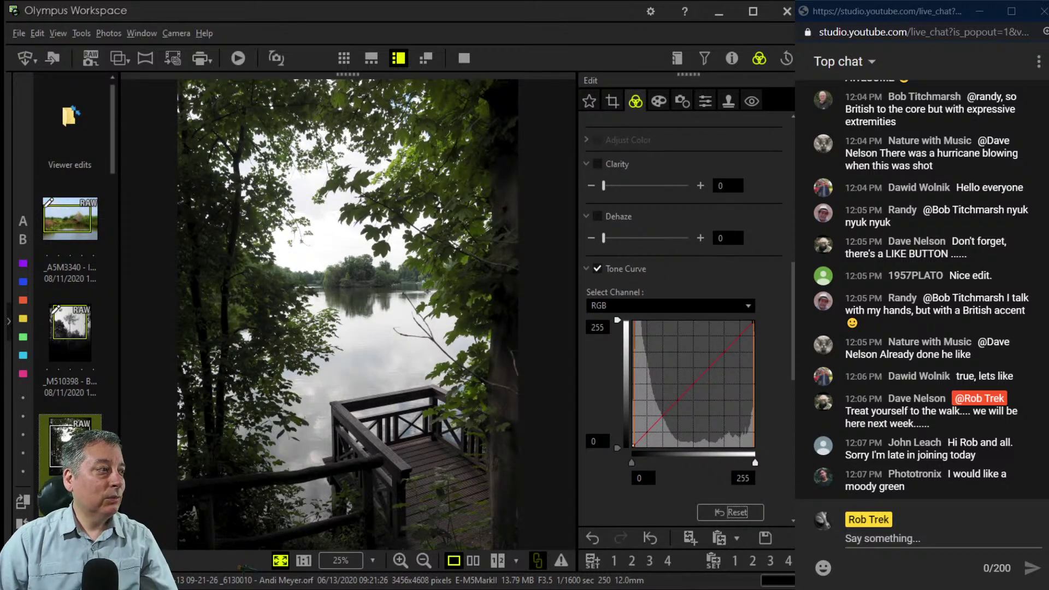
scroll(686, 328, "up", 12)
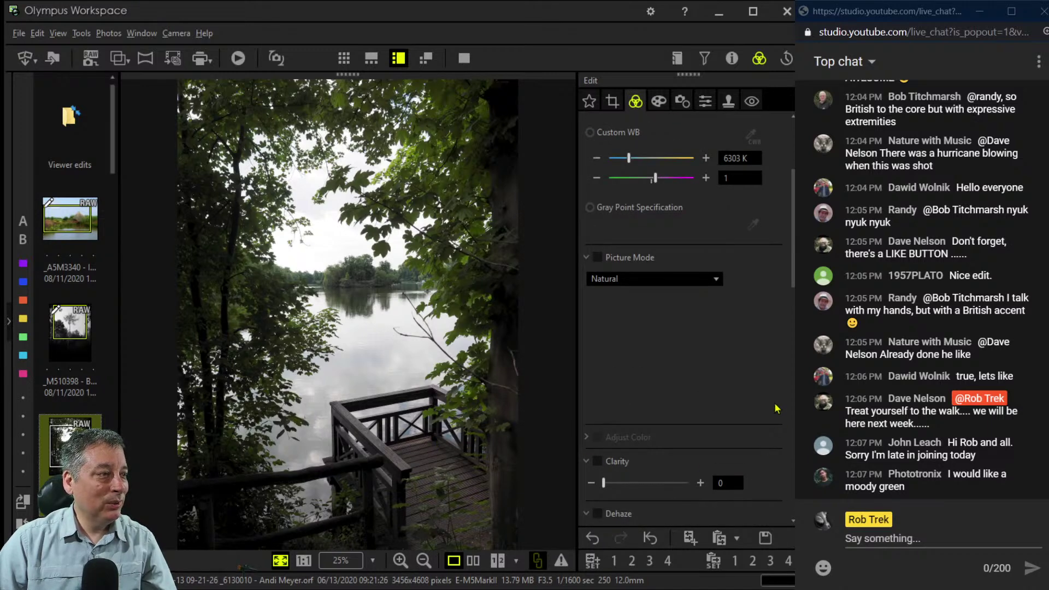
scroll(771, 438, "down", 3)
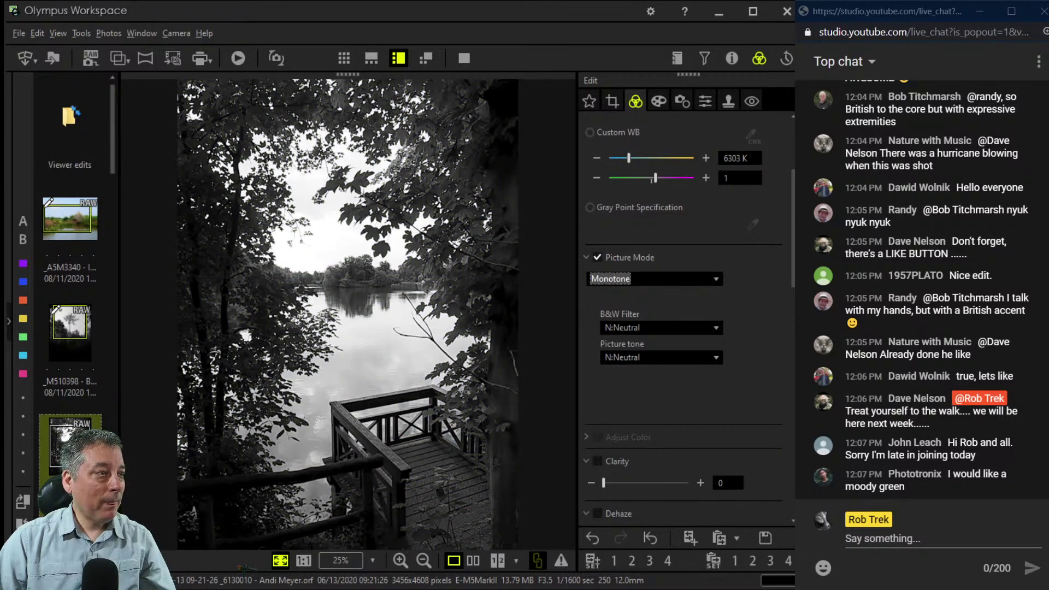
Set the monotone lakeside photo's dehaze to 100 and clarity to 91, using the Red B&W filter.
scroll(683, 328, "down", 2)
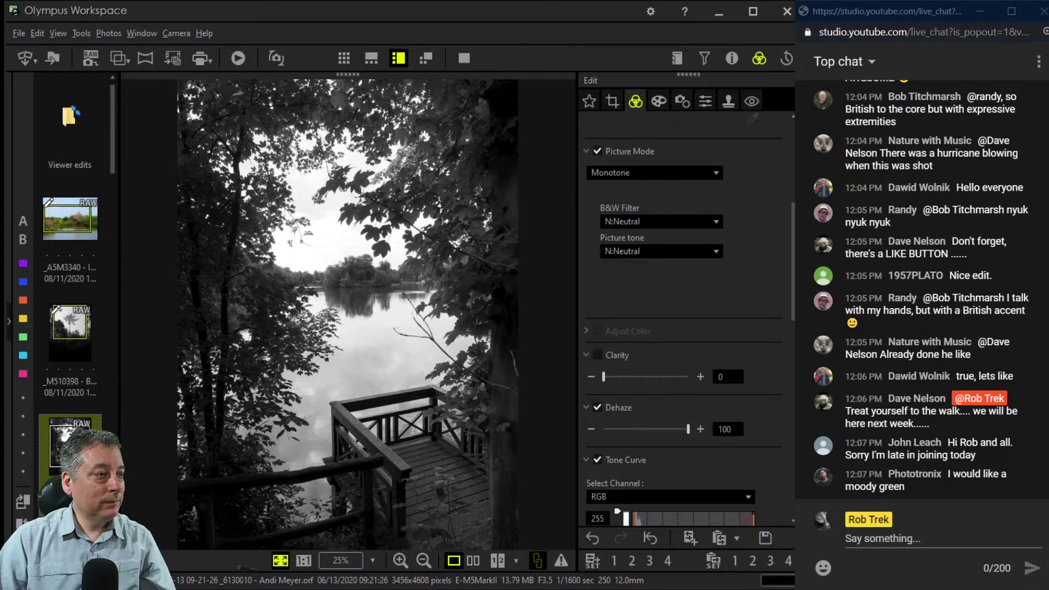
left_click_drag(604, 376, 652, 376)
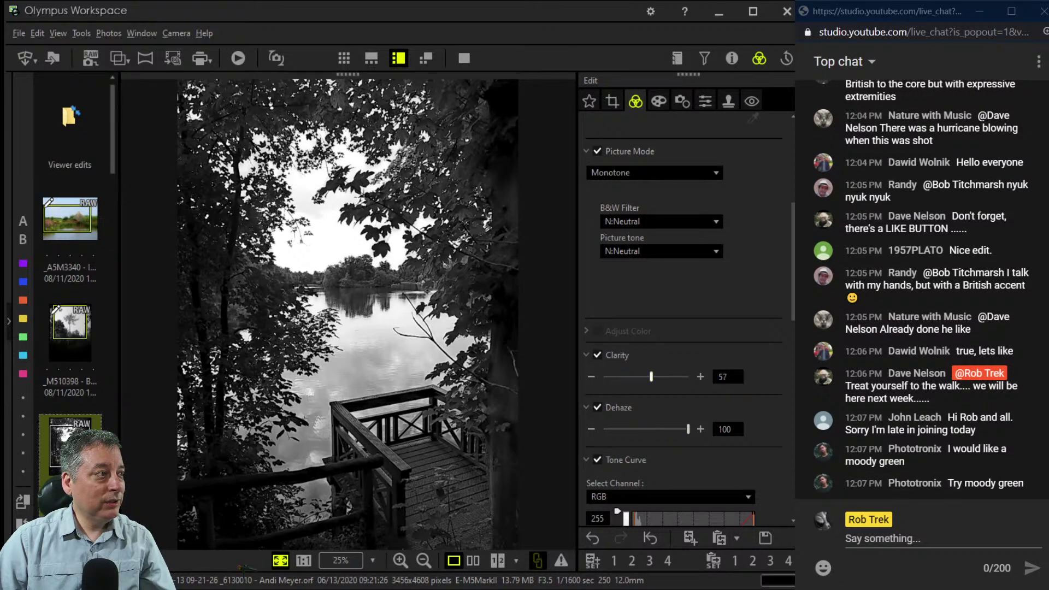
left_click_drag(651, 376, 680, 376)
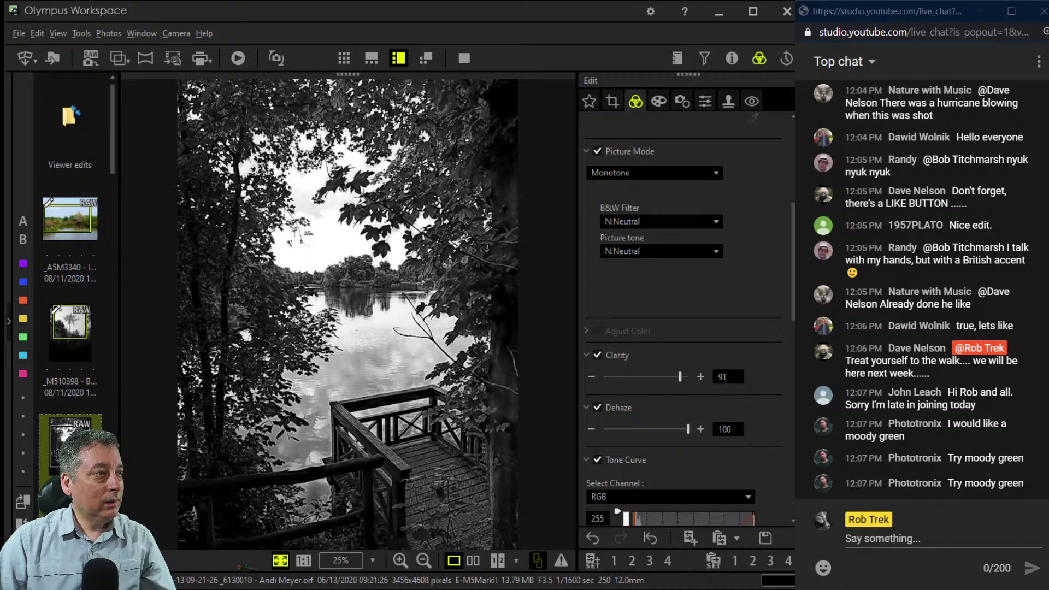
left_click(615, 221)
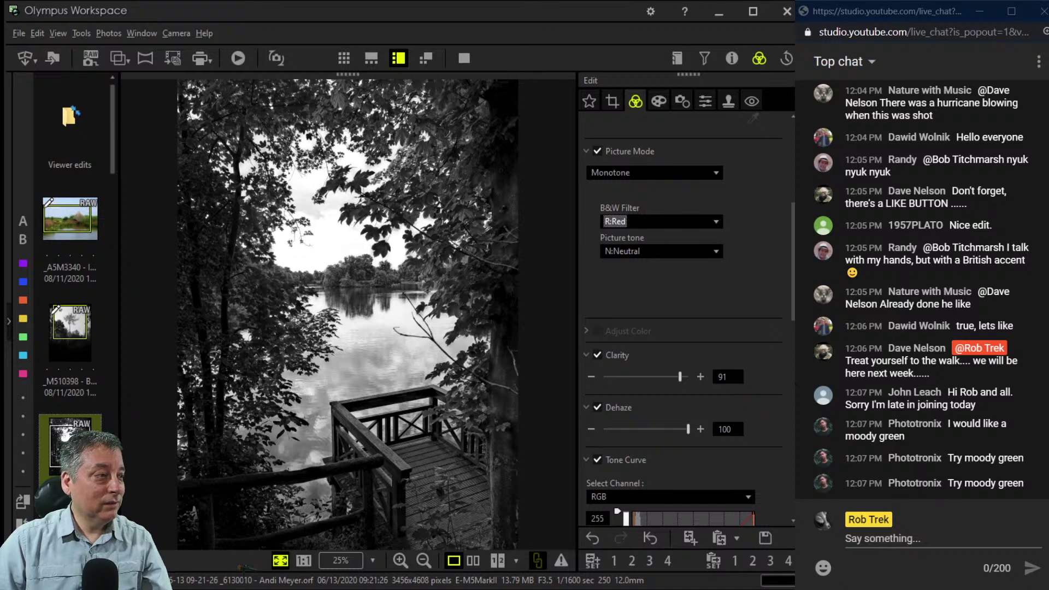
Shape the lakeside photo's green tone curve with a slightly raised shadow point and a slightly lowered highlight point.
scroll(682, 328, "down", 2)
scroll(683, 328, "down", 5)
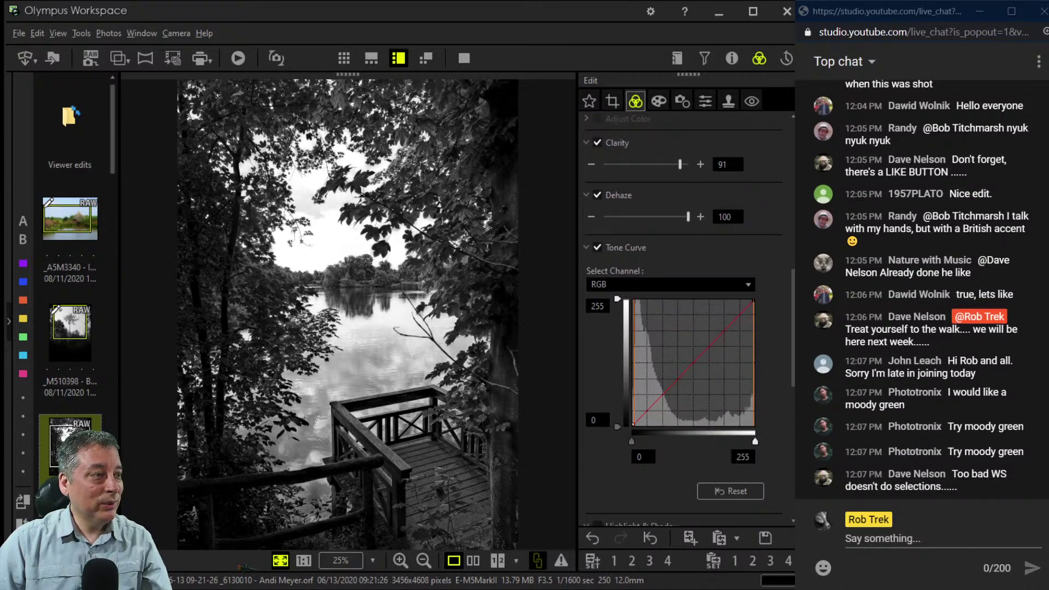
scroll(669, 284, "down", 3)
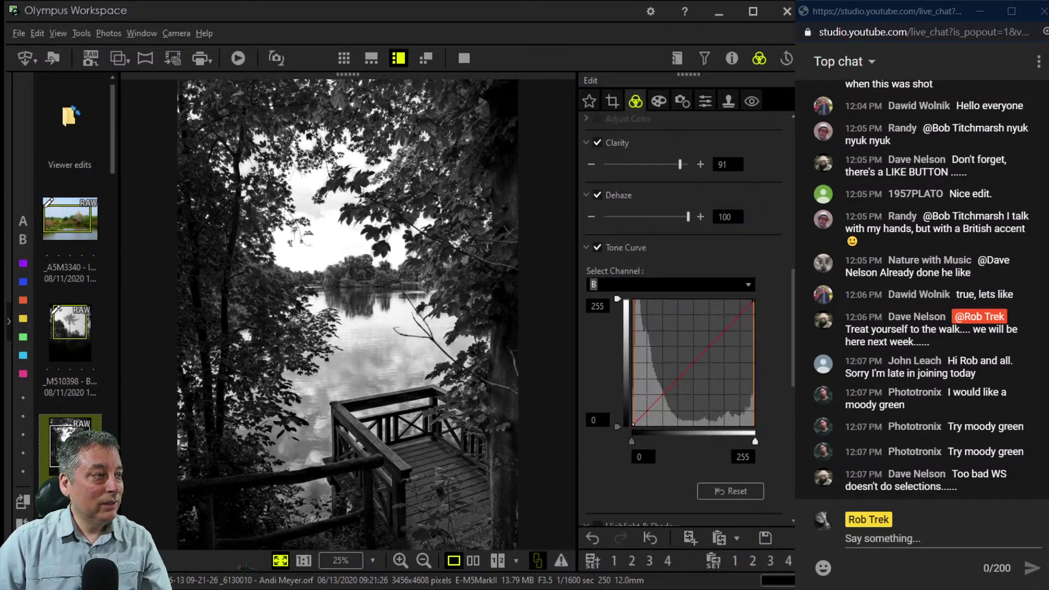
scroll(670, 284, "up", 1)
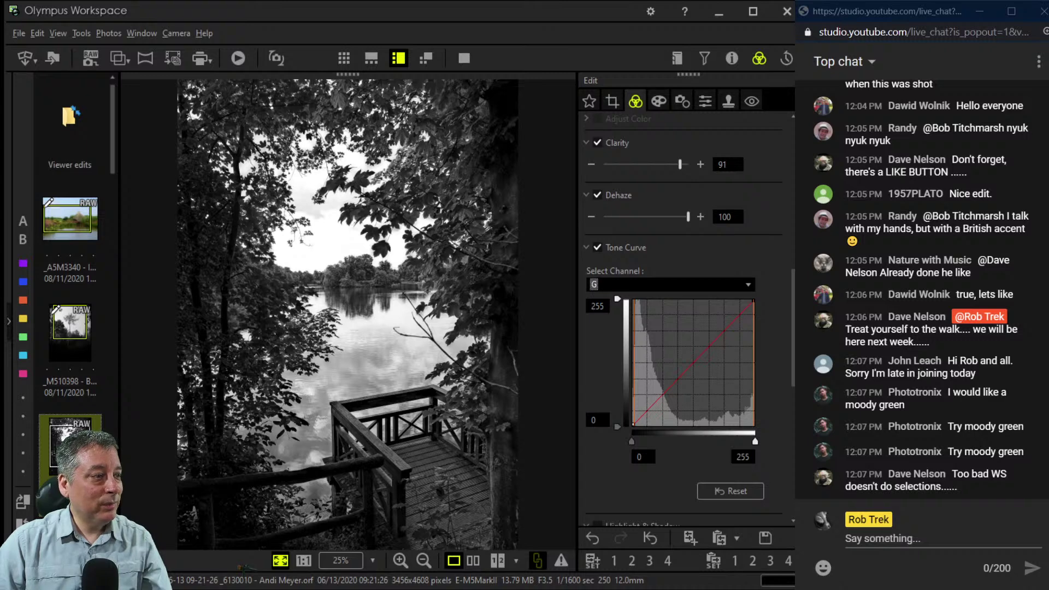
left_click_drag(656, 403, 646, 407)
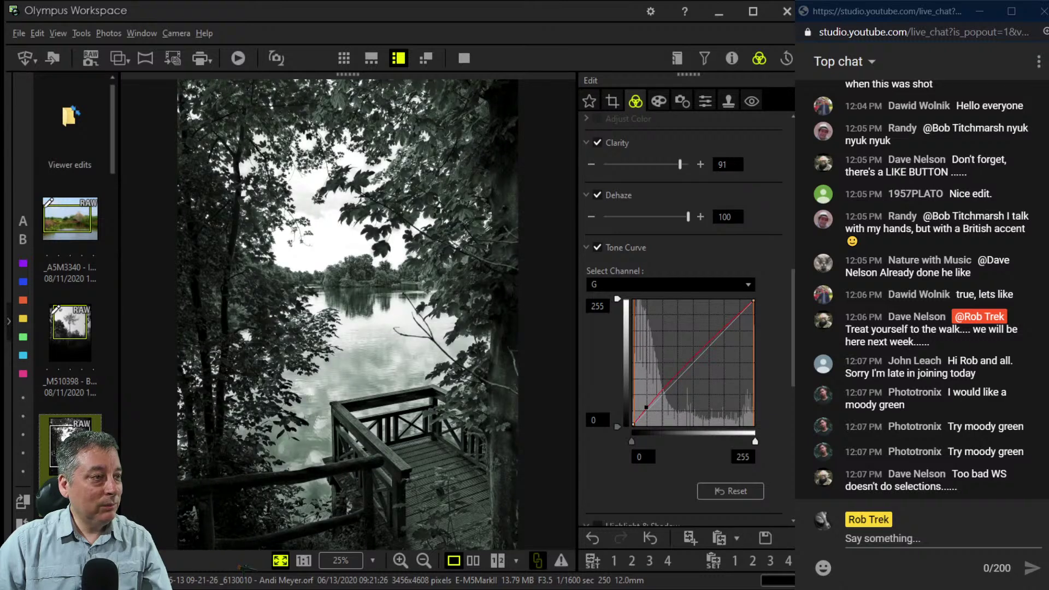
left_click(729, 325)
left_click_drag(729, 325, 729, 328)
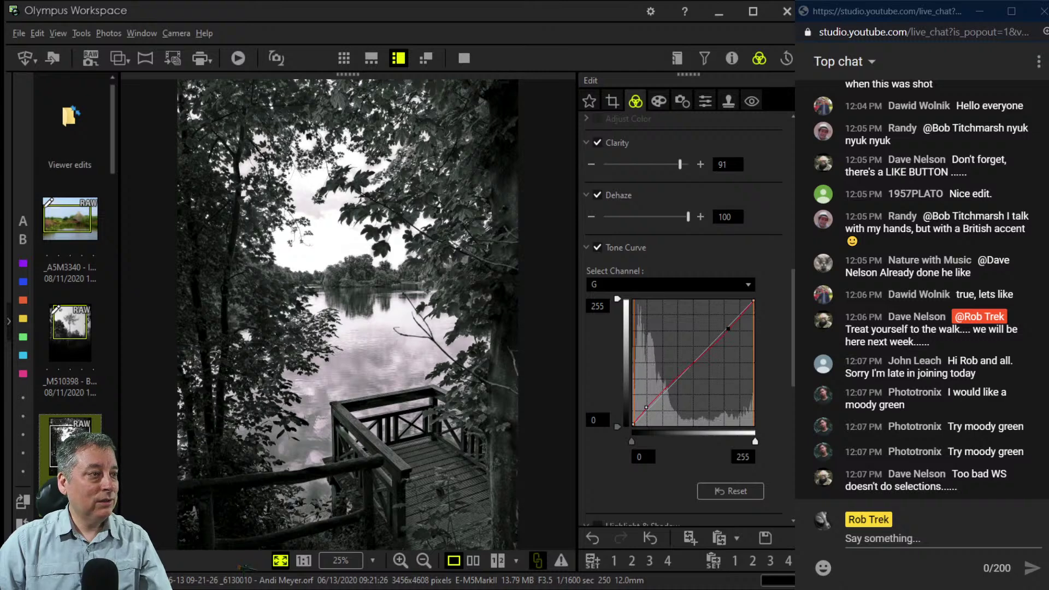
Raise the highlights of the lakeside photo's blue tone curve slightly and hold the shadows near the diagonal with a second point.
key("Down")
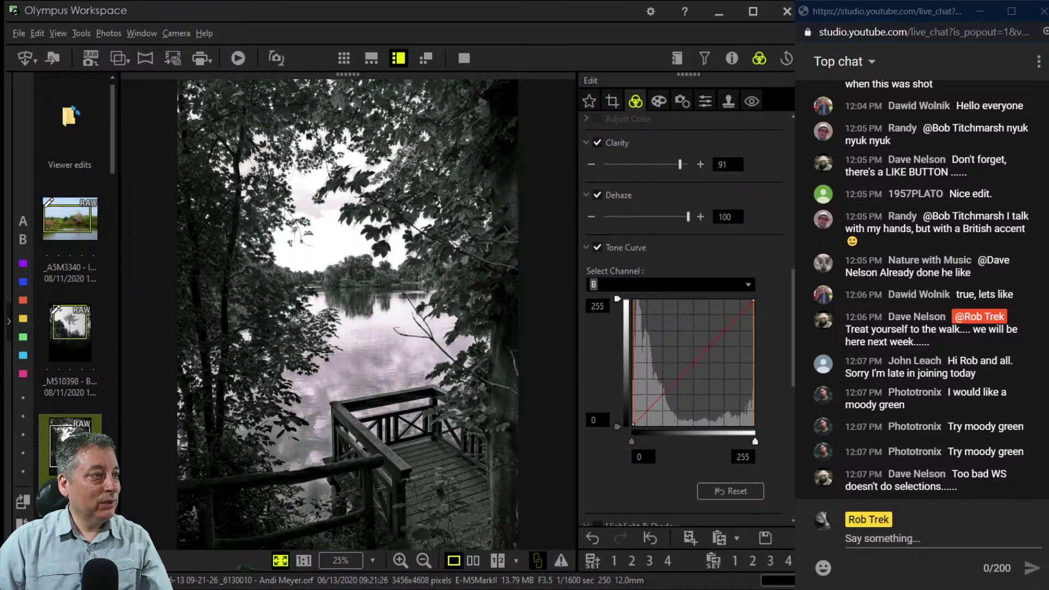
left_click(735, 317)
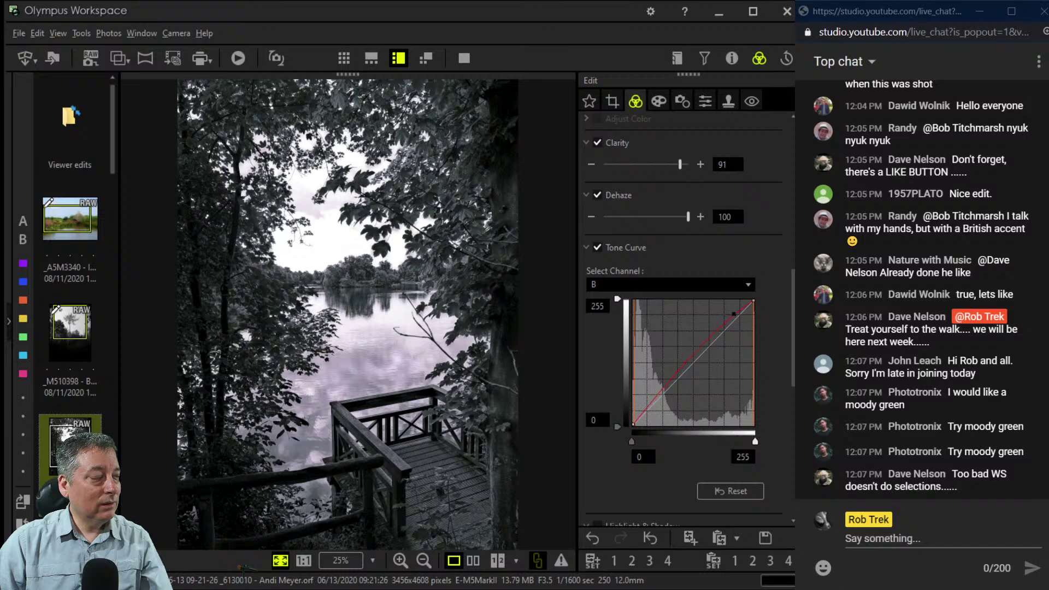
left_click(666, 391)
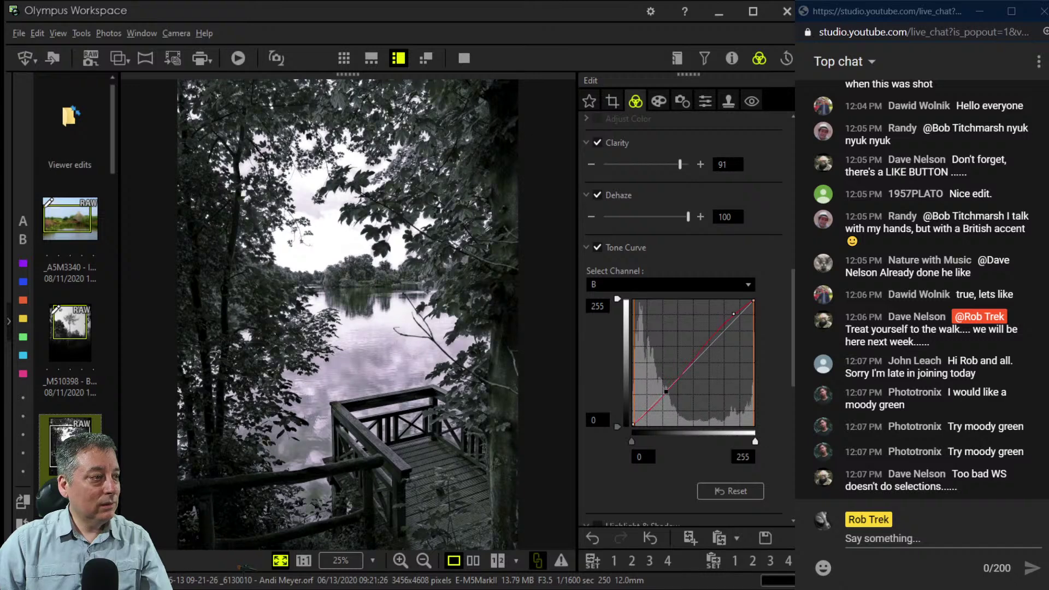
left_click_drag(665, 391, 665, 394)
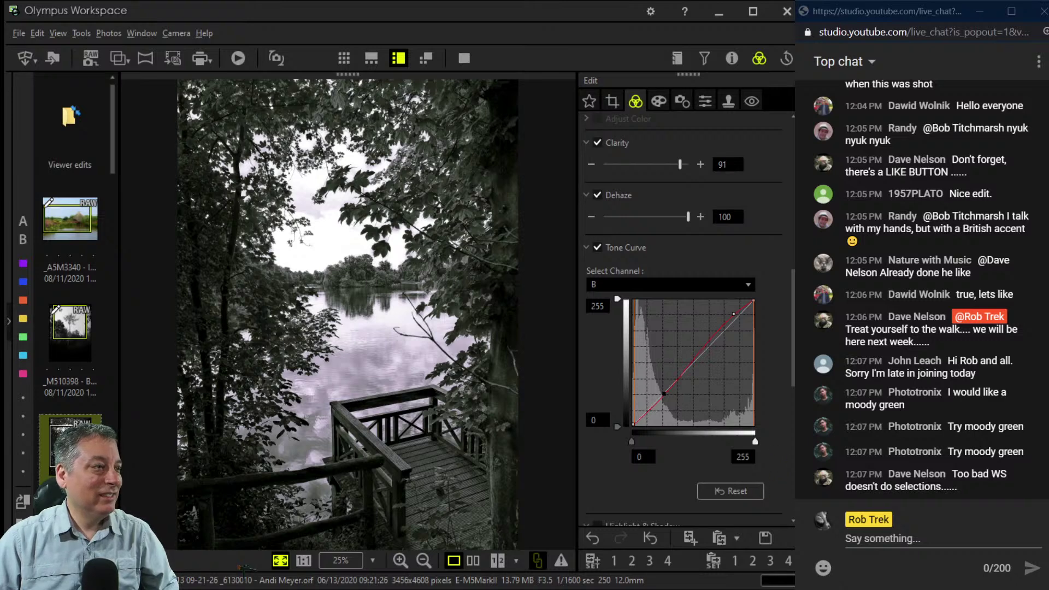
Remove the shadow and highlight points from the lakeside photo's green tone curve.
key("Up")
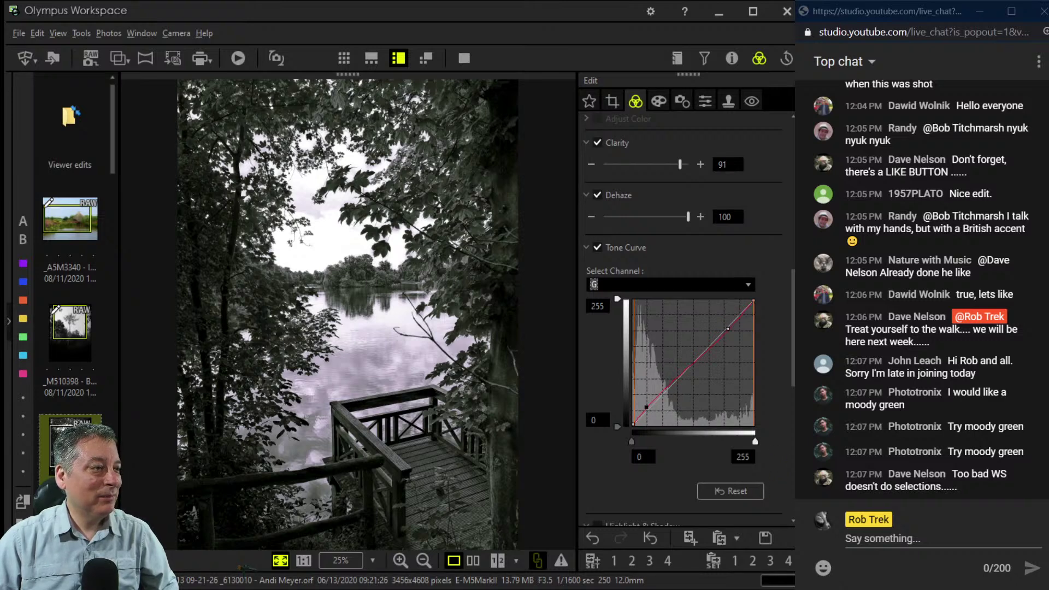
left_click_drag(646, 407, 687, 491)
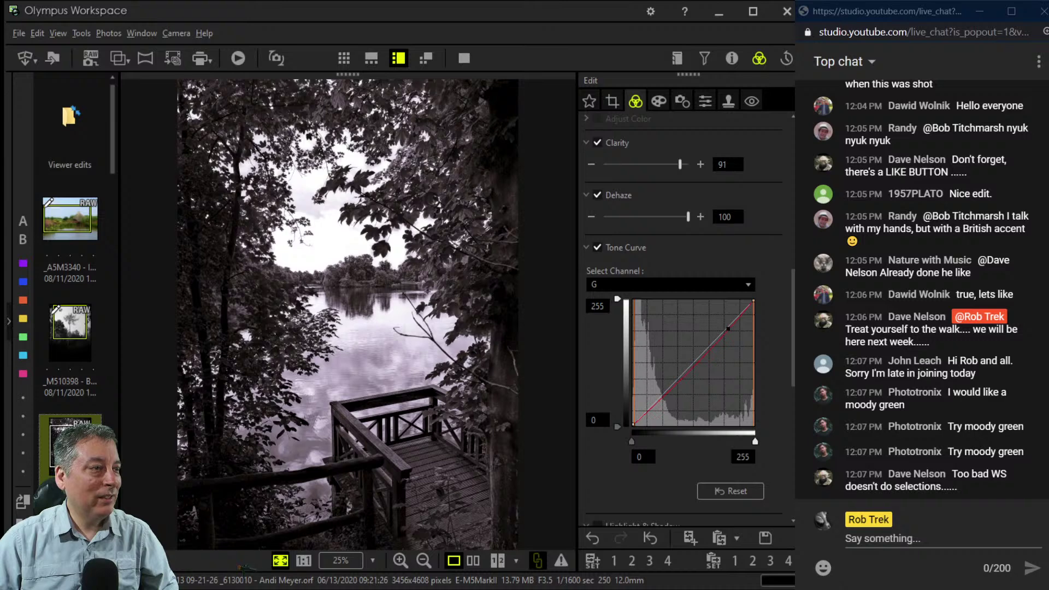
key("Delete")
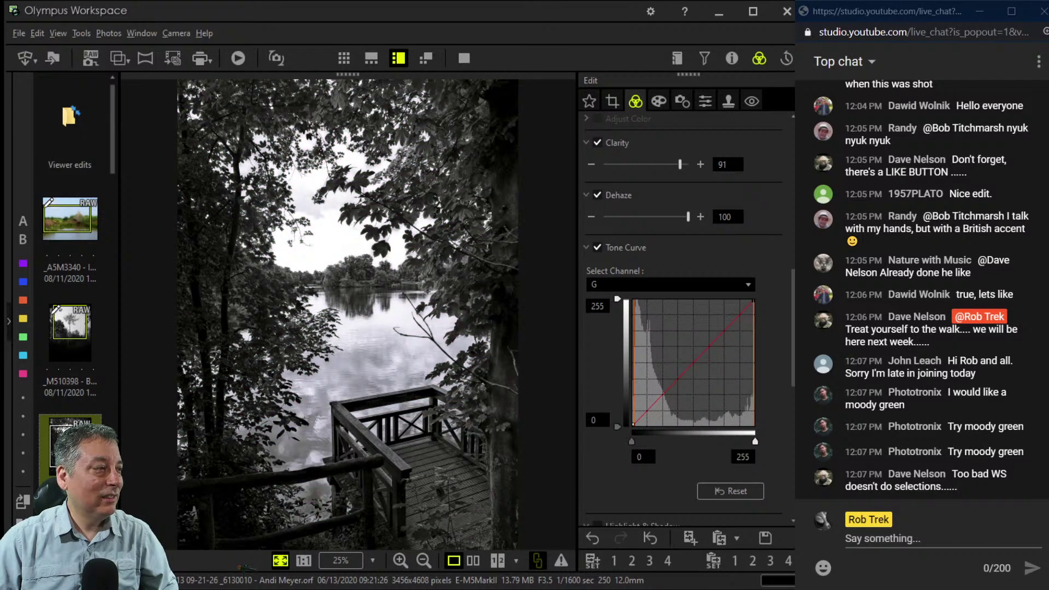
Move the blue tone curve's shadow point further down into the darkest tones.
key("Down")
left_click_drag(664, 394, 649, 412)
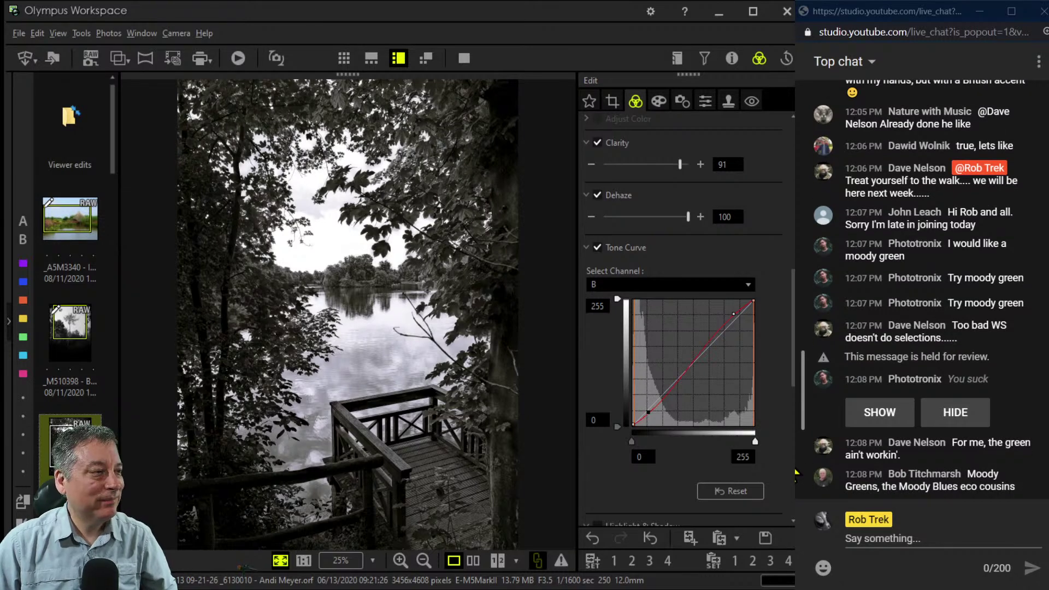
scroll(683, 306, "down", 5)
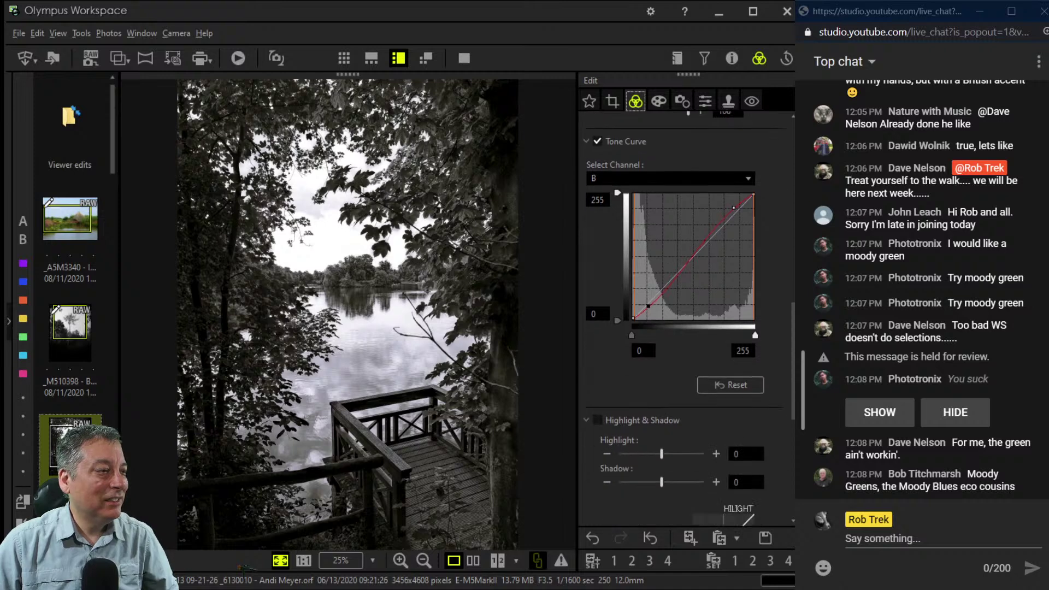
scroll(683, 306, "down", 3)
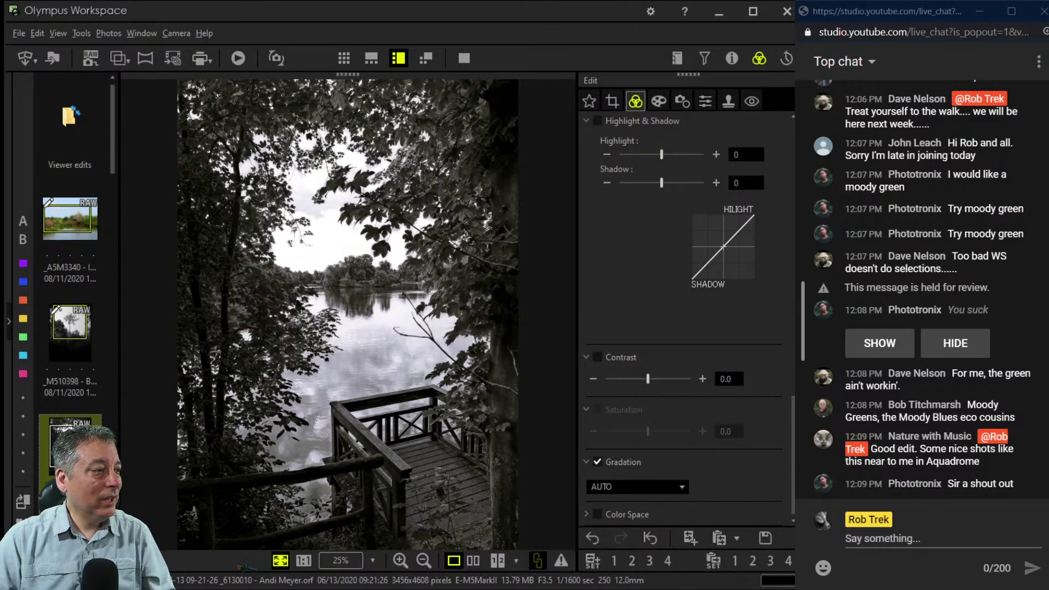
Compare the original and edited lakeside photo side by side without the edit controls, and return to the single view.
left_click(473, 561)
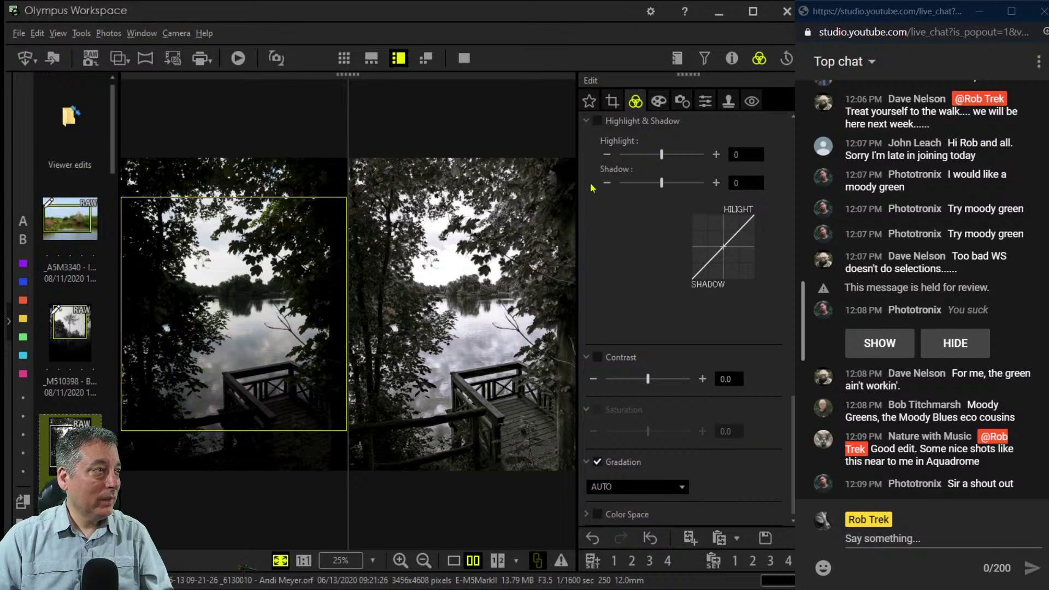
left_click(804, 324)
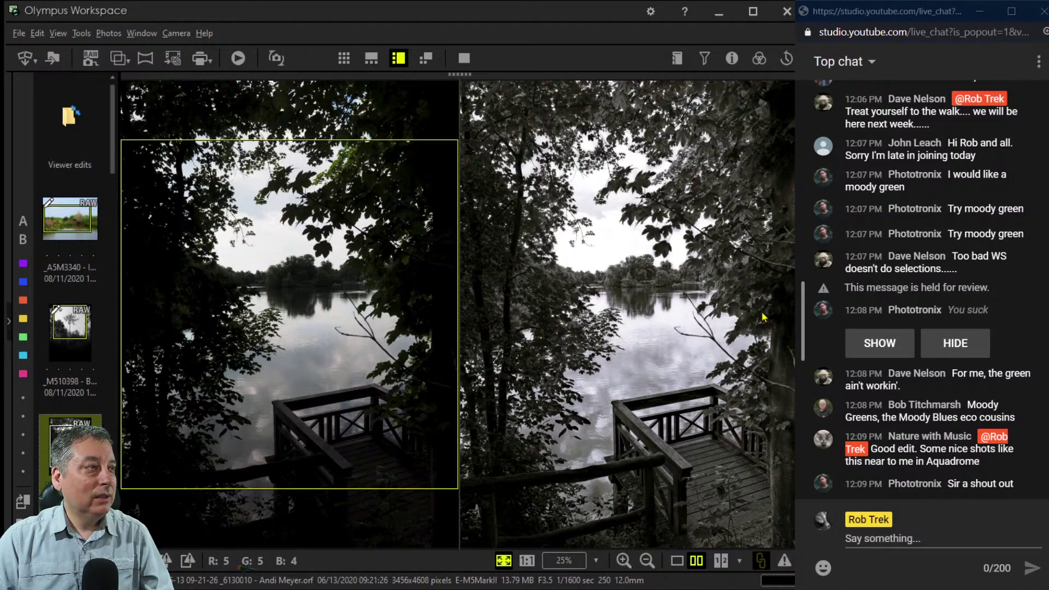
key("Escape")
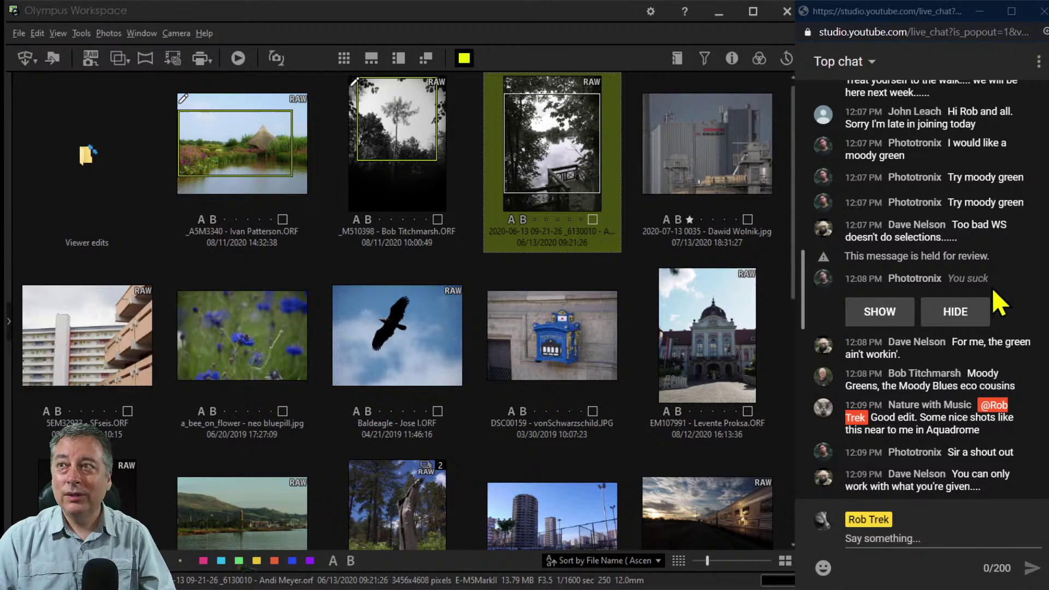
key("Return")
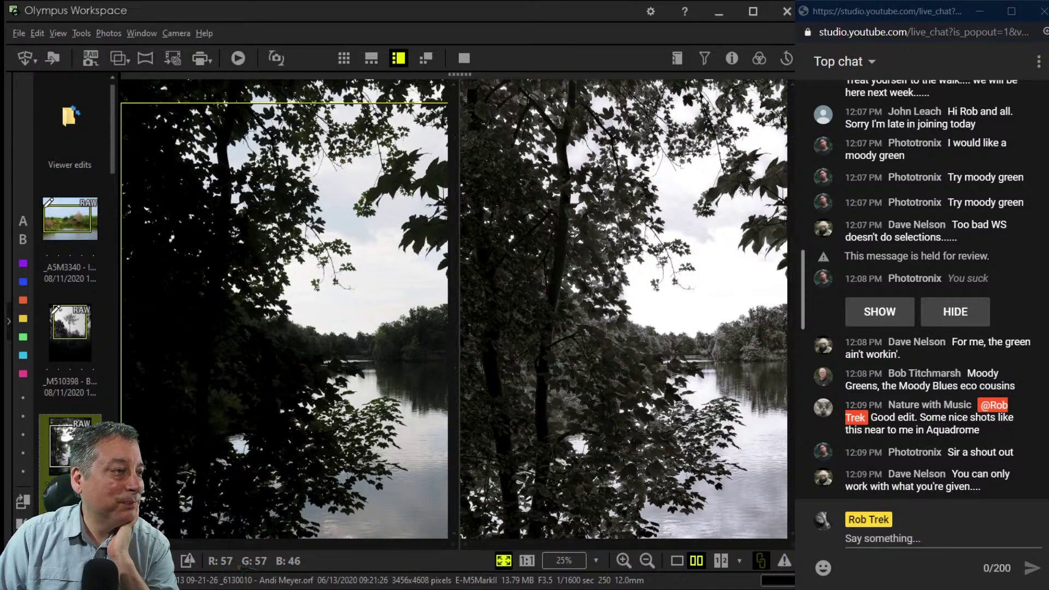
key("ctrl+0")
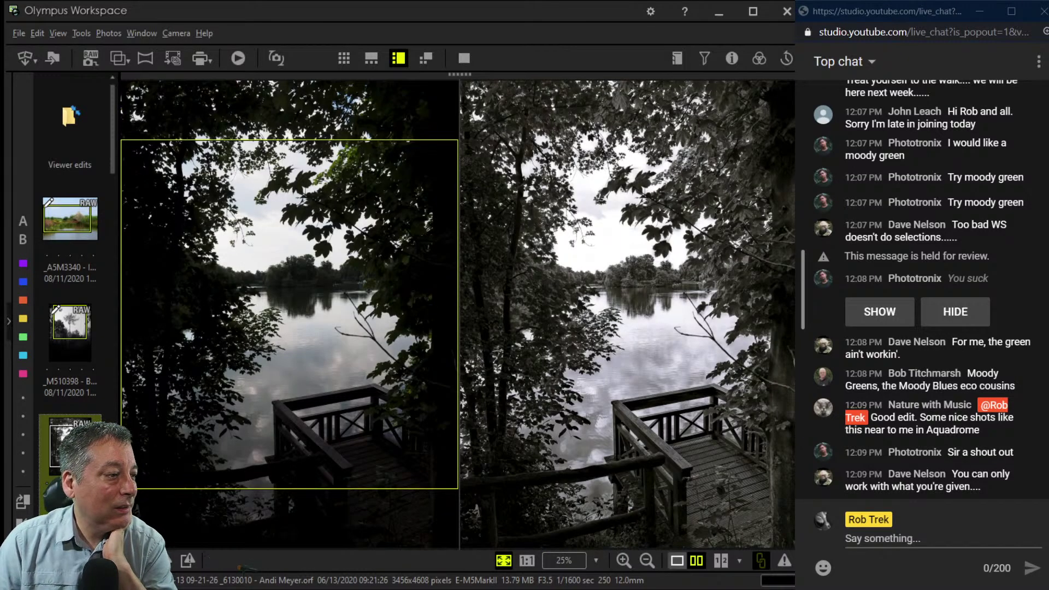
left_click(676, 561)
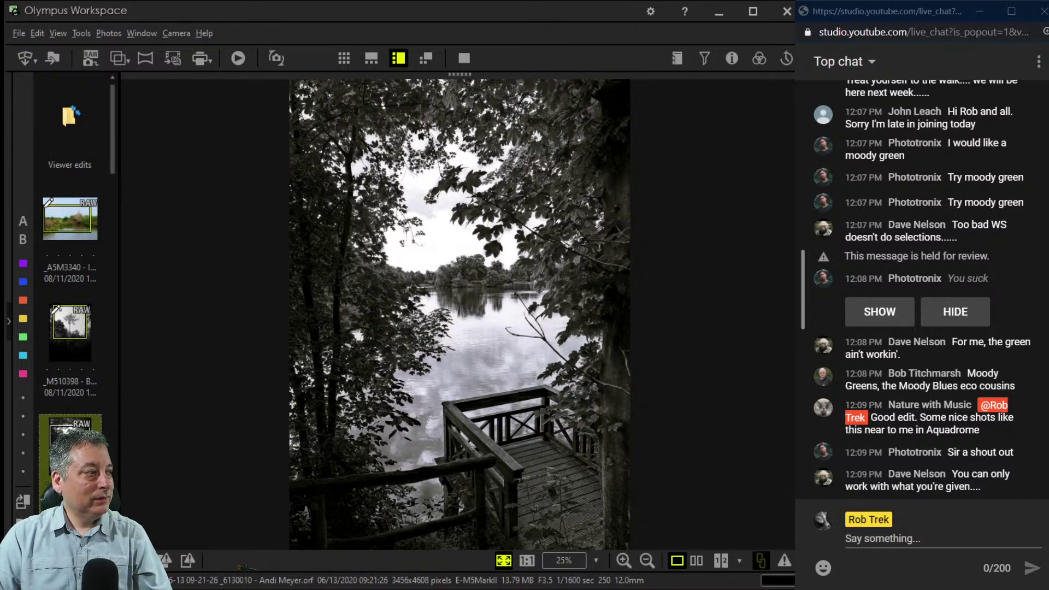
Open the EGGER factory building photo and fit it to the viewing area.
scroll(71, 458, "down", 2)
left_click(71, 437)
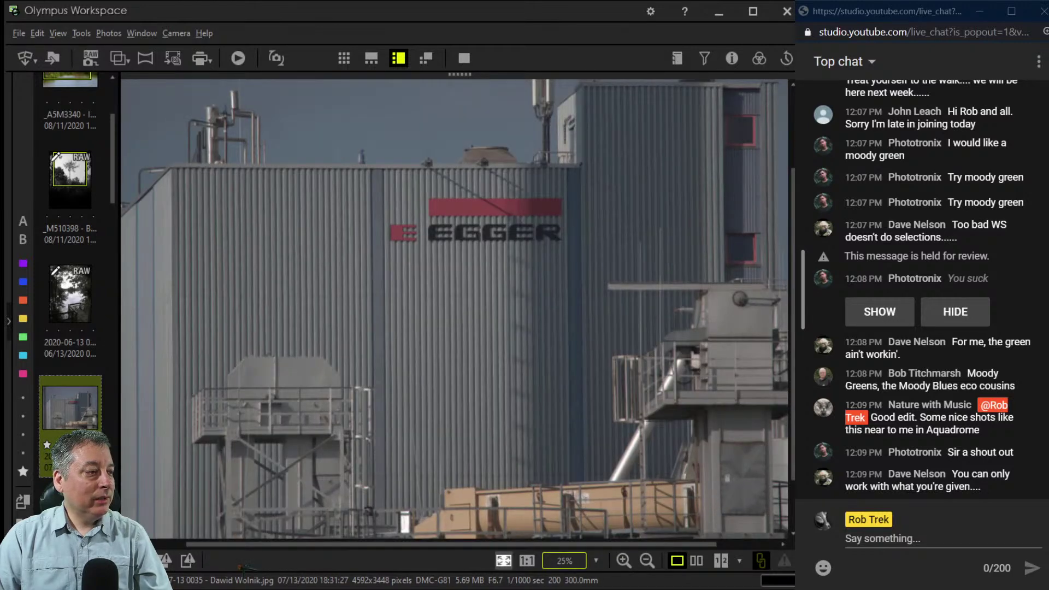
left_click(503, 561)
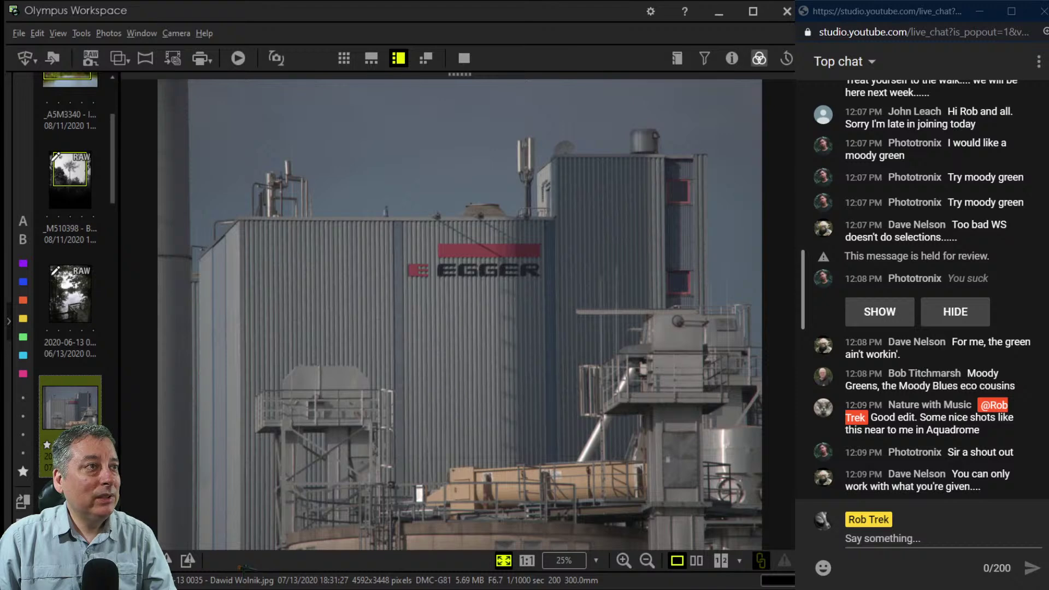
Bring up the editing controls for the EGGER factory photo and show its art filter and color filter settings.
left_click(759, 58)
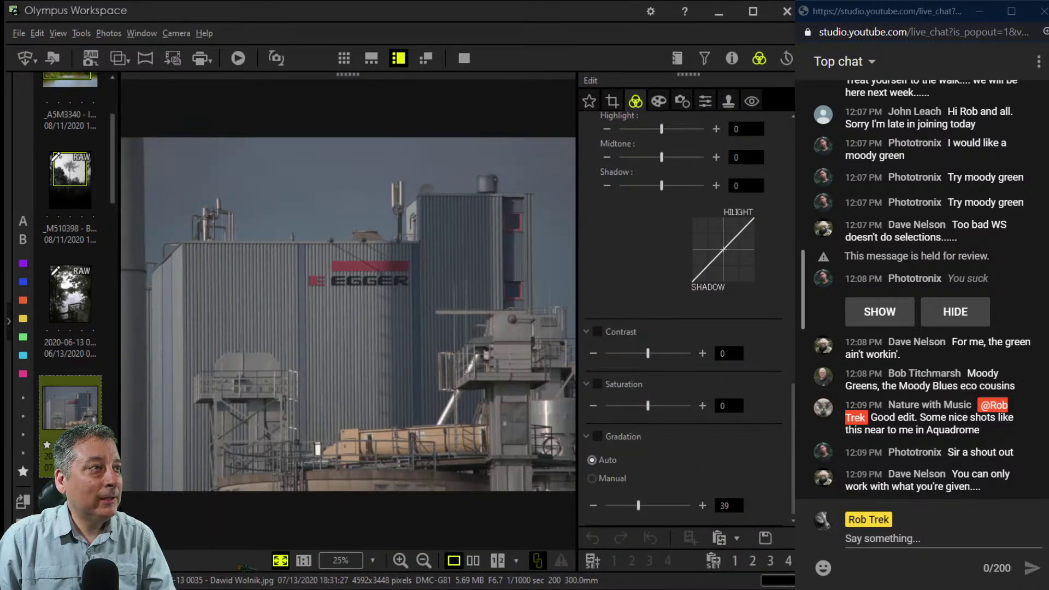
scroll(683, 300, "up", 8)
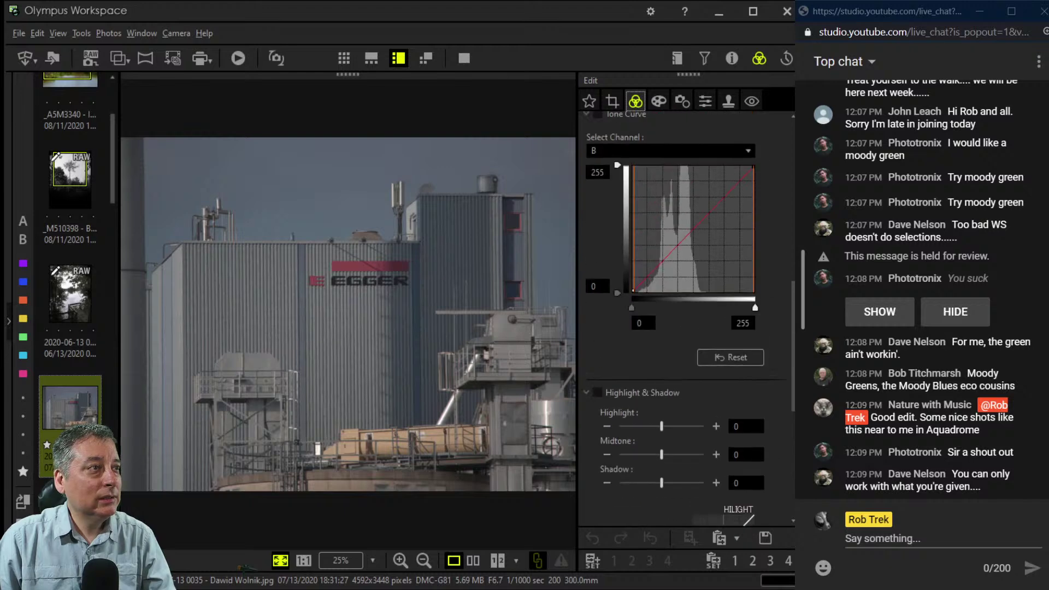
left_click_drag(796, 302, 795, 165)
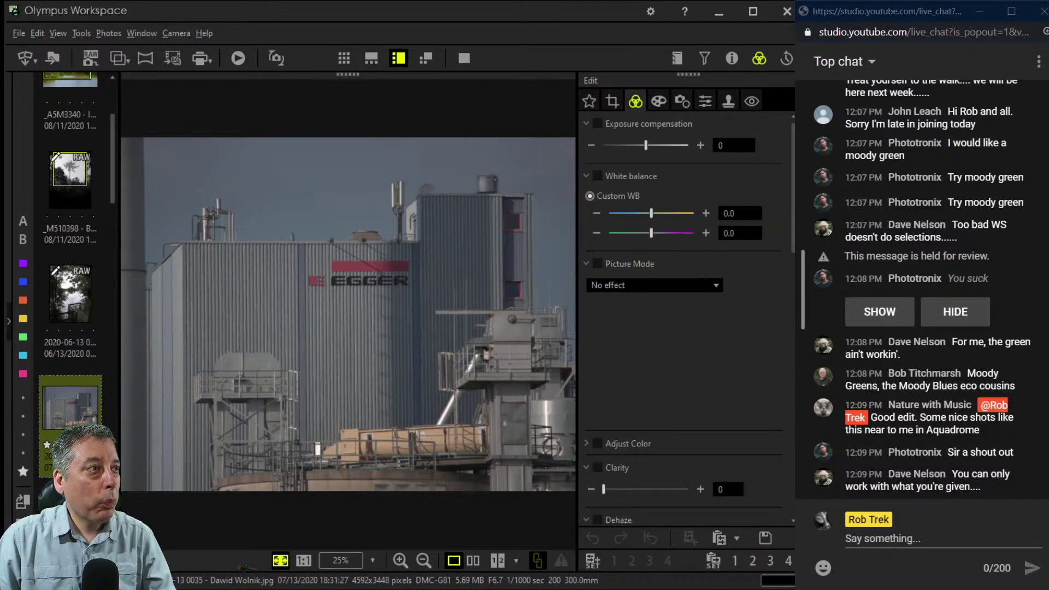
left_click(659, 101)
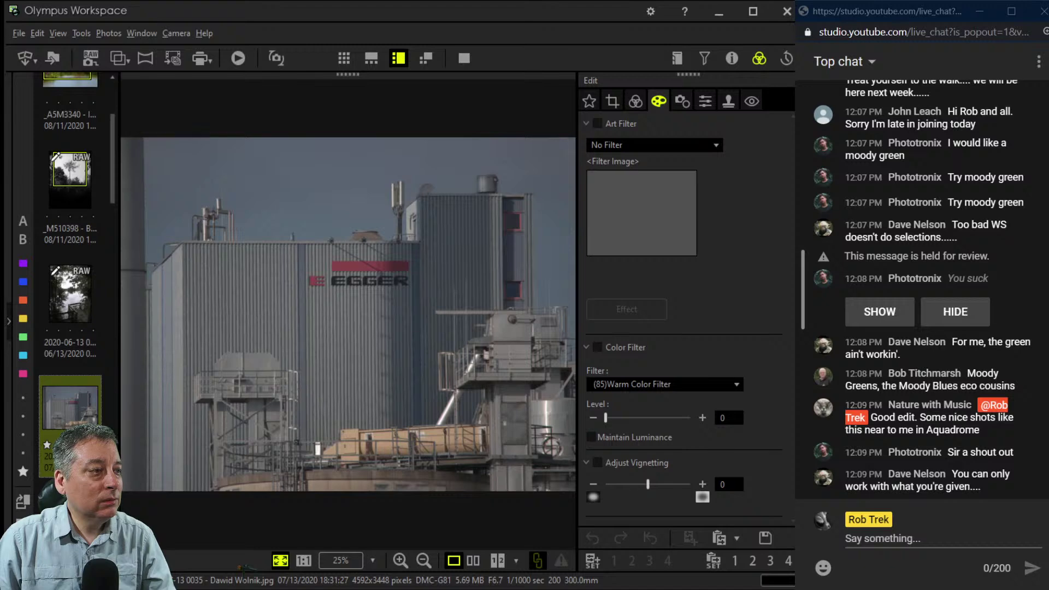
Apply the Dramatic Tone II art filter to the EGGER factory photo and set Dehaze to 47.
left_click(597, 123)
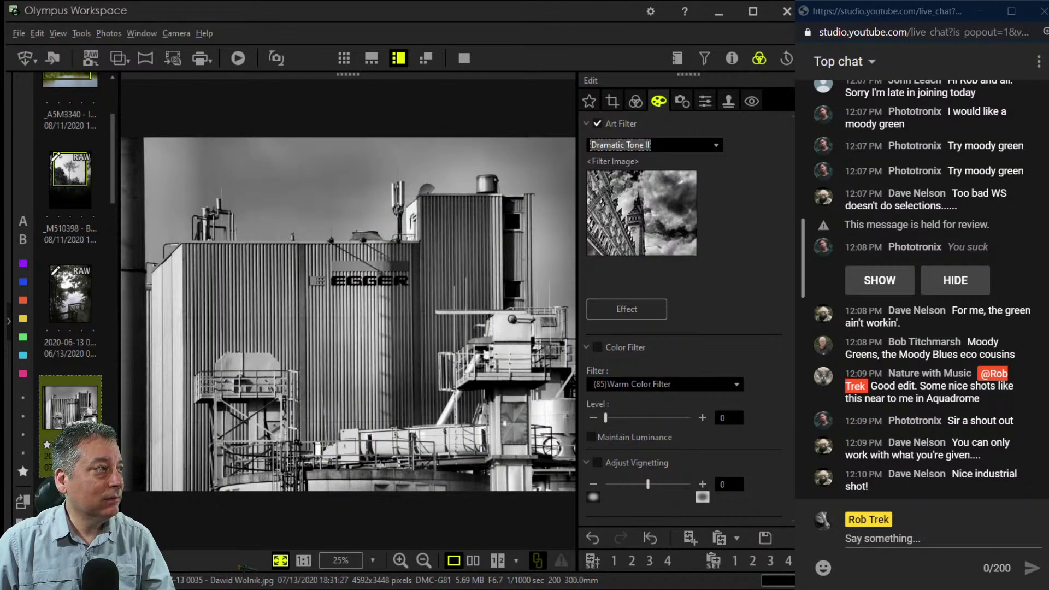
left_click(635, 100)
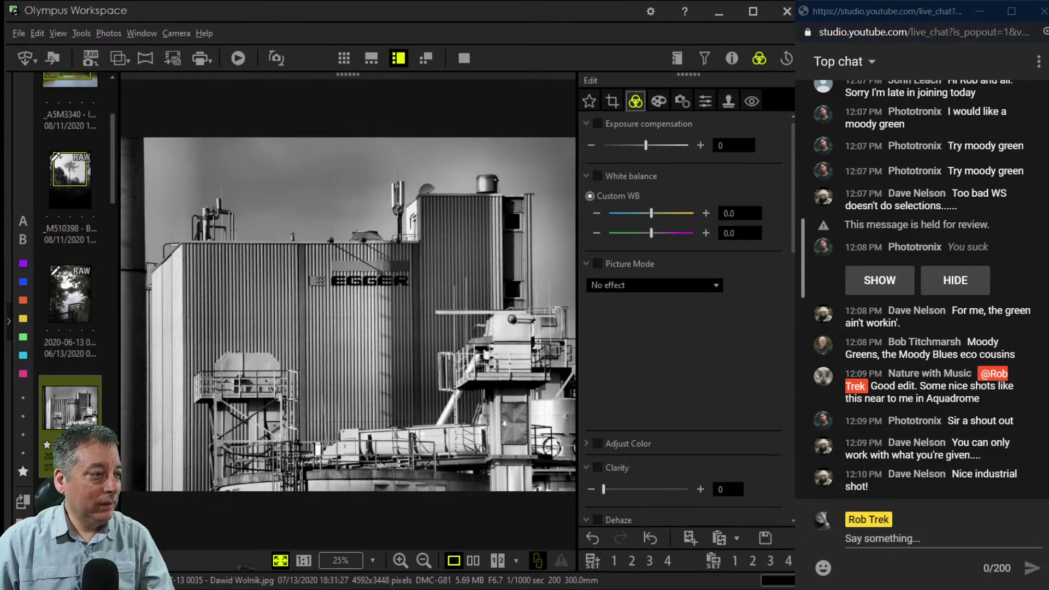
scroll(683, 328, "down", 1)
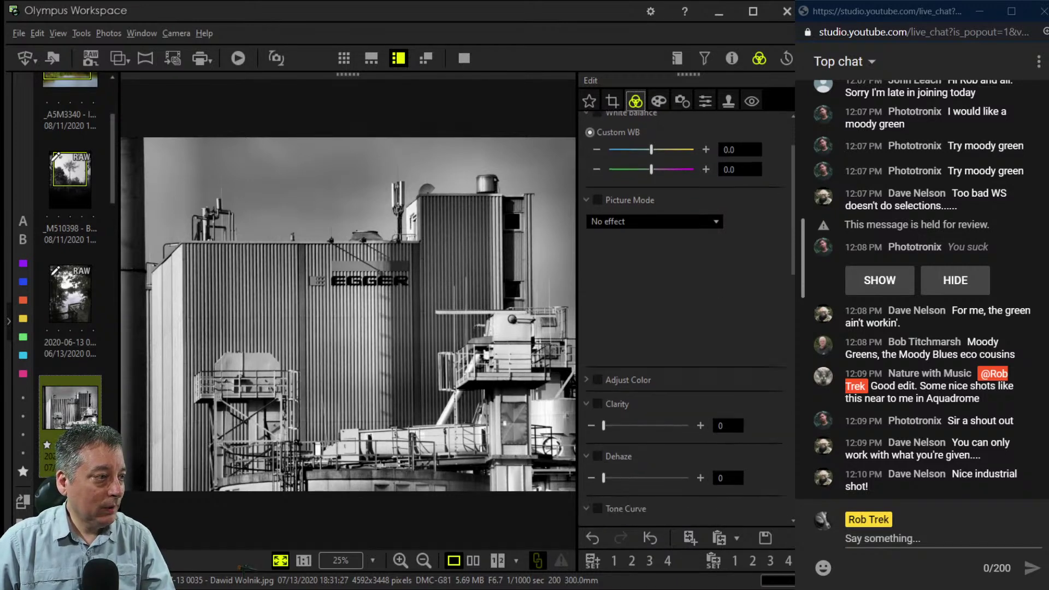
left_click_drag(604, 478, 643, 478)
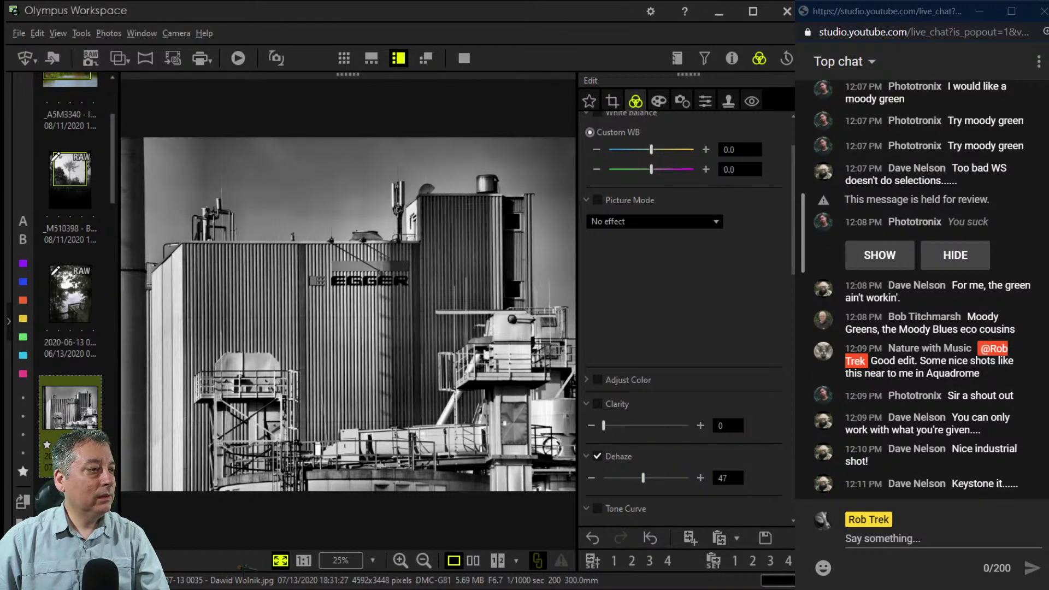
Try lifting the highlights of the blue channel's tone curve slightly, and reset the curve.
scroll(683, 328, "down", 3)
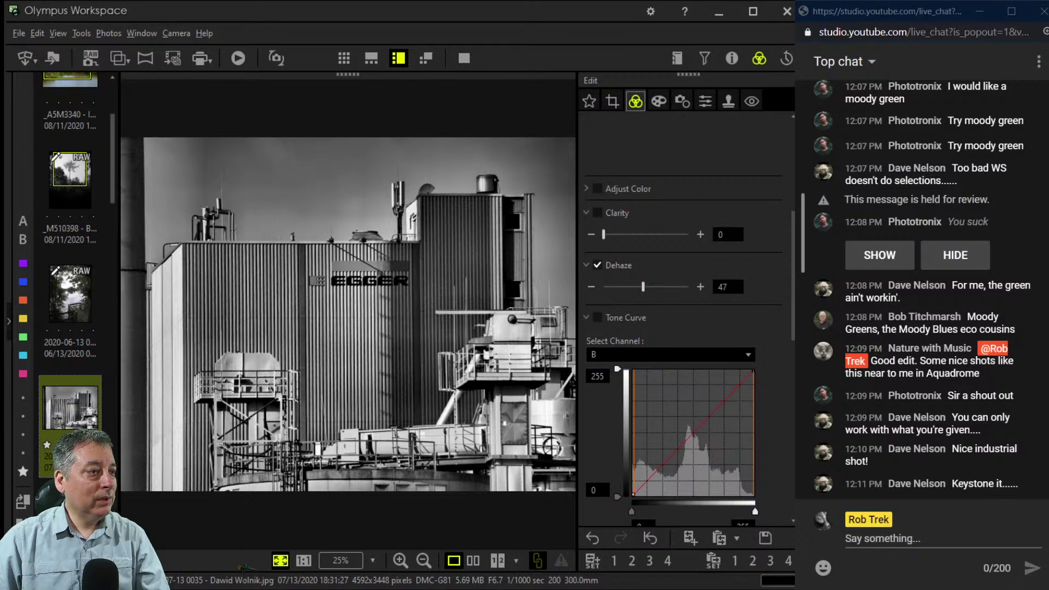
left_click(727, 393)
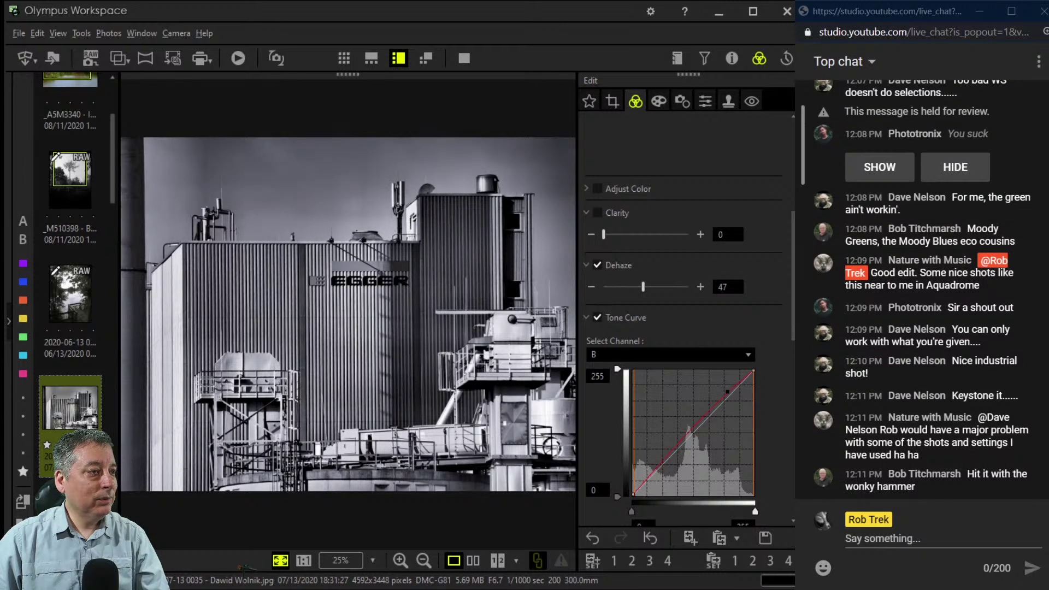
scroll(731, 437, "down", 1)
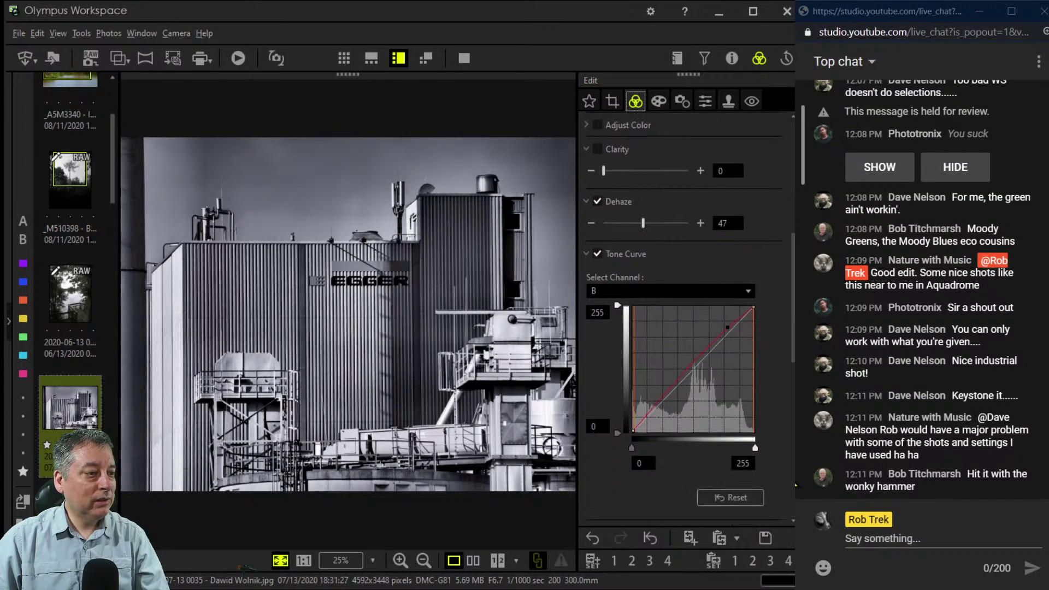
left_click(731, 497)
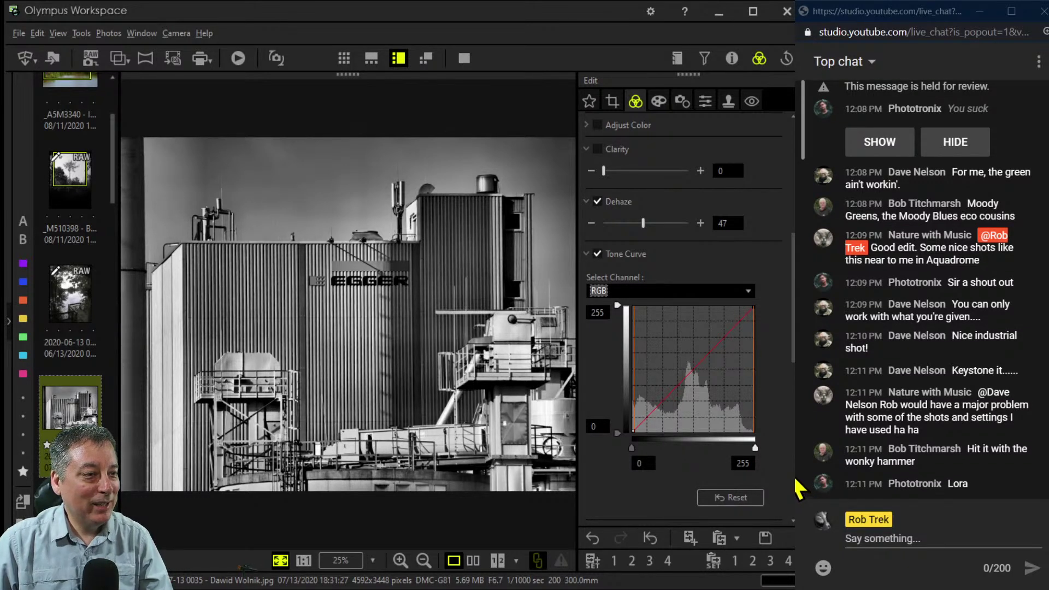
Lift the RGB tone curve slightly in the highlights and anchor its shadows with a second point near the dark end.
scroll(796, 480, "down", 1)
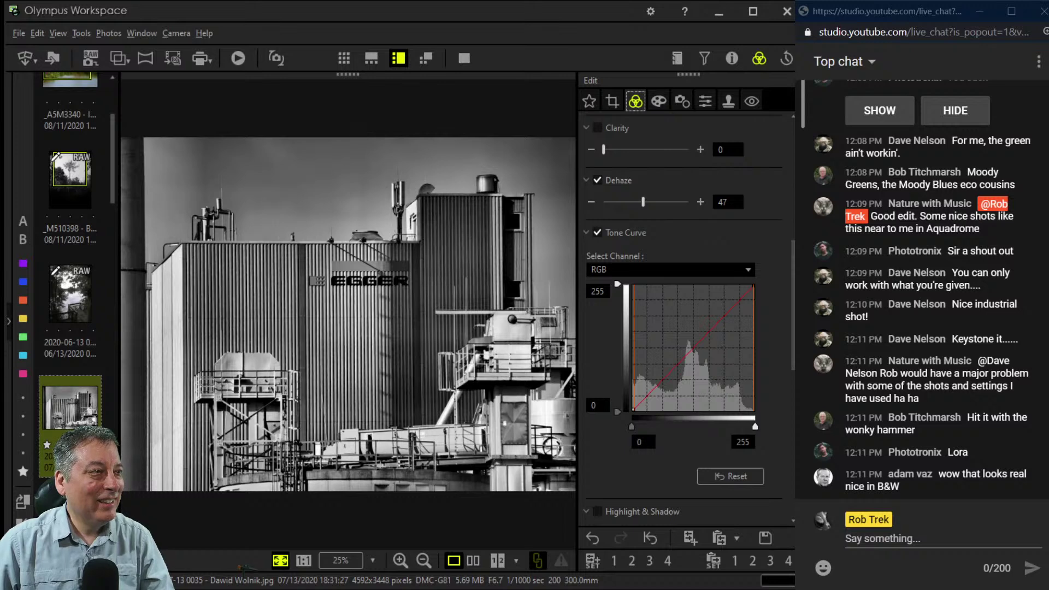
left_click_drag(732, 308, 731, 299)
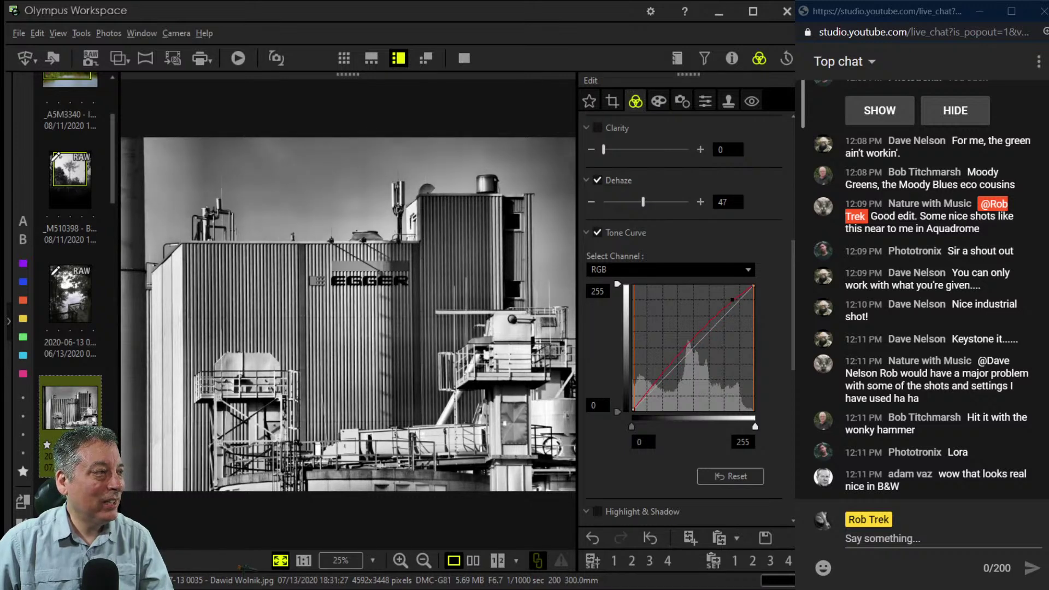
left_click_drag(646, 392, 648, 395)
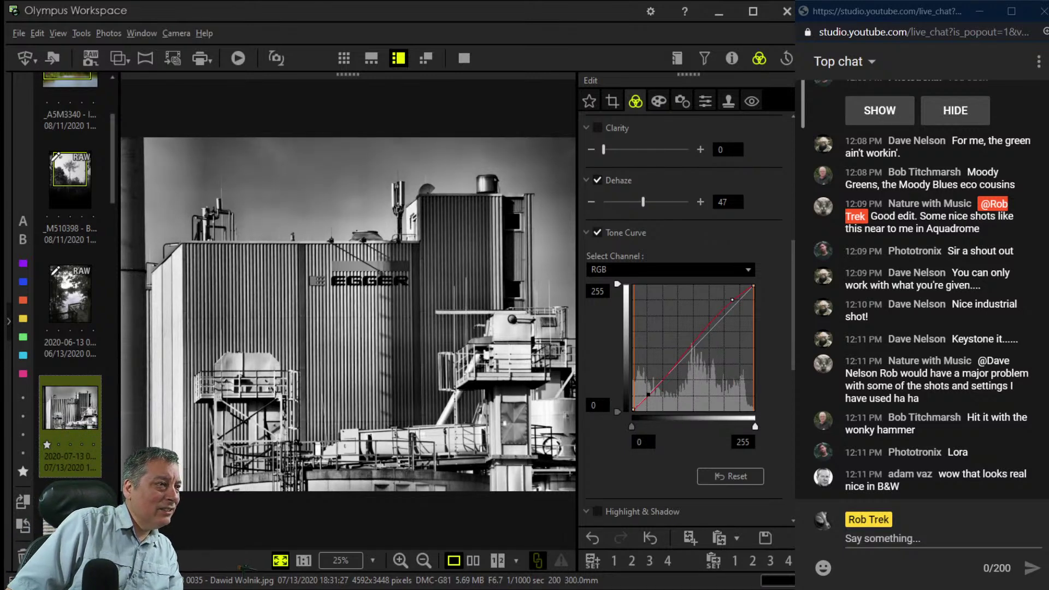
Check the building's right-hand vertical edge against an alignment guide, and view the photo without the guides and edit controls.
left_click(153, 561)
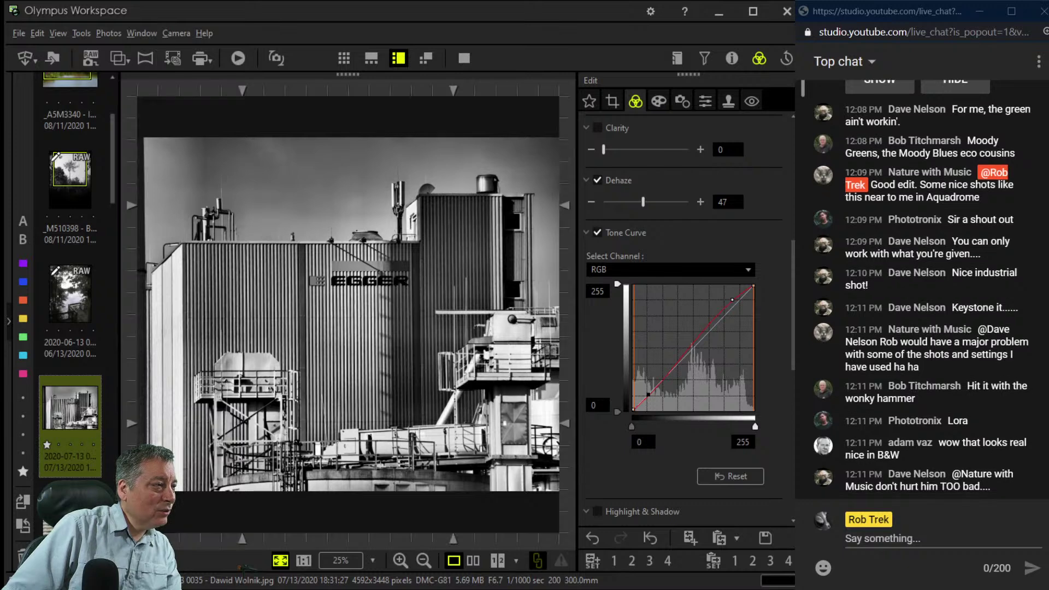
left_click_drag(454, 90, 520, 94)
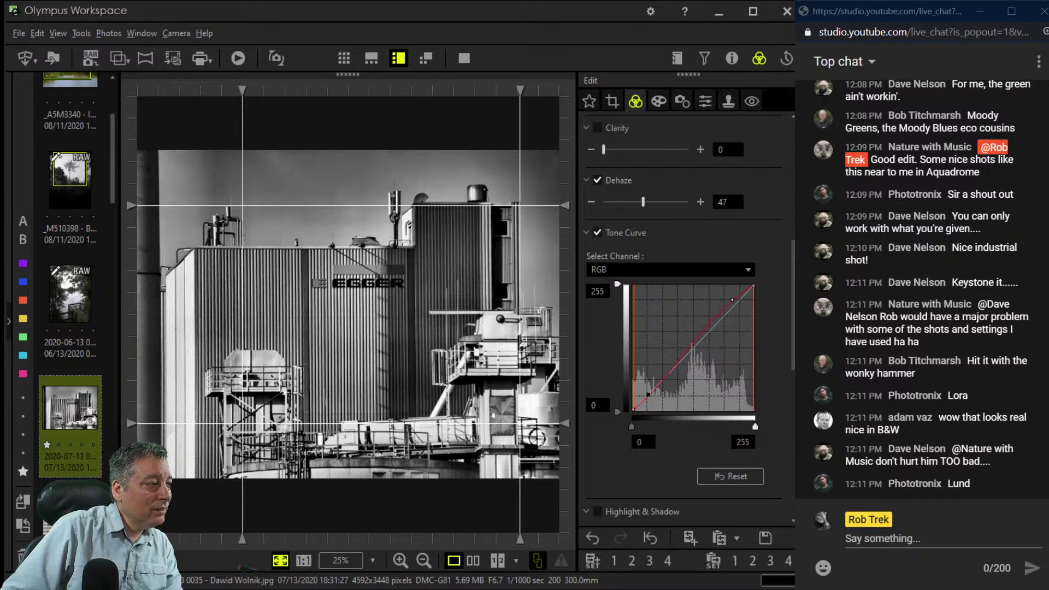
key("ctrl+g")
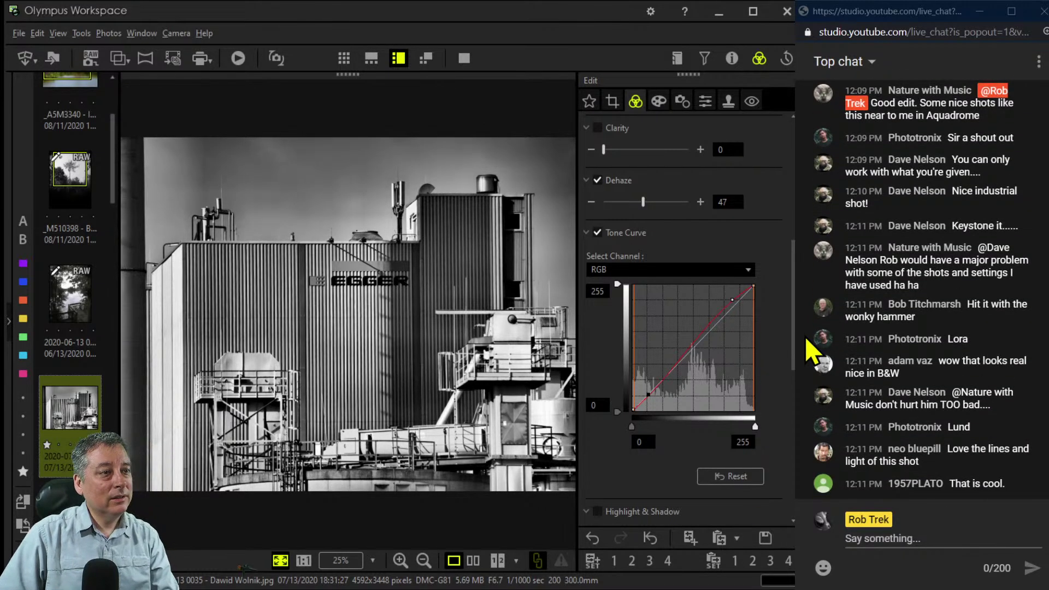
key("ctrl+e")
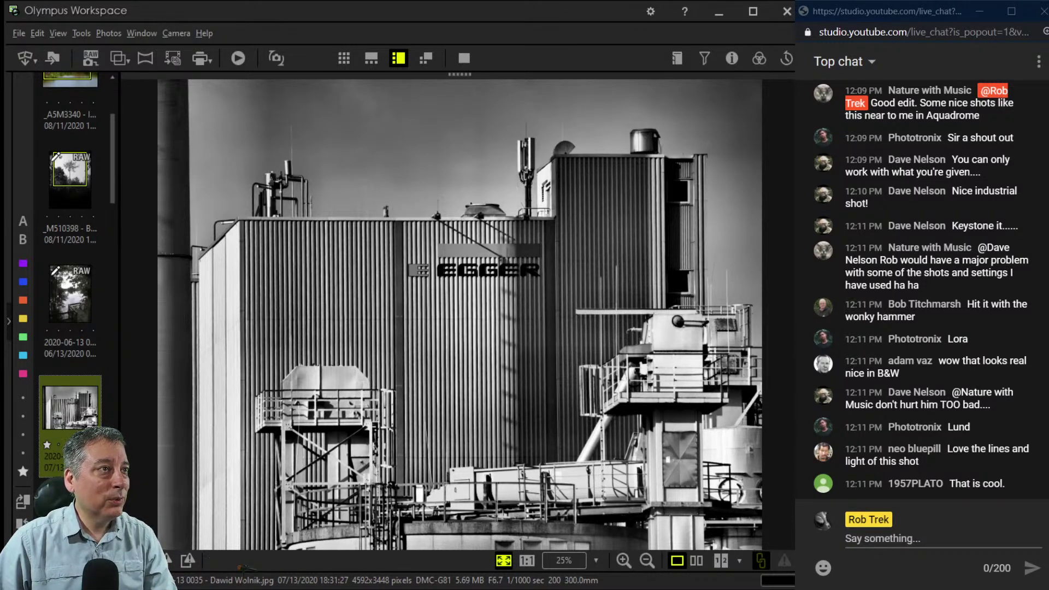
Apply keystone compensation to the factory photo with the vertical value set to 7.
left_click(759, 58)
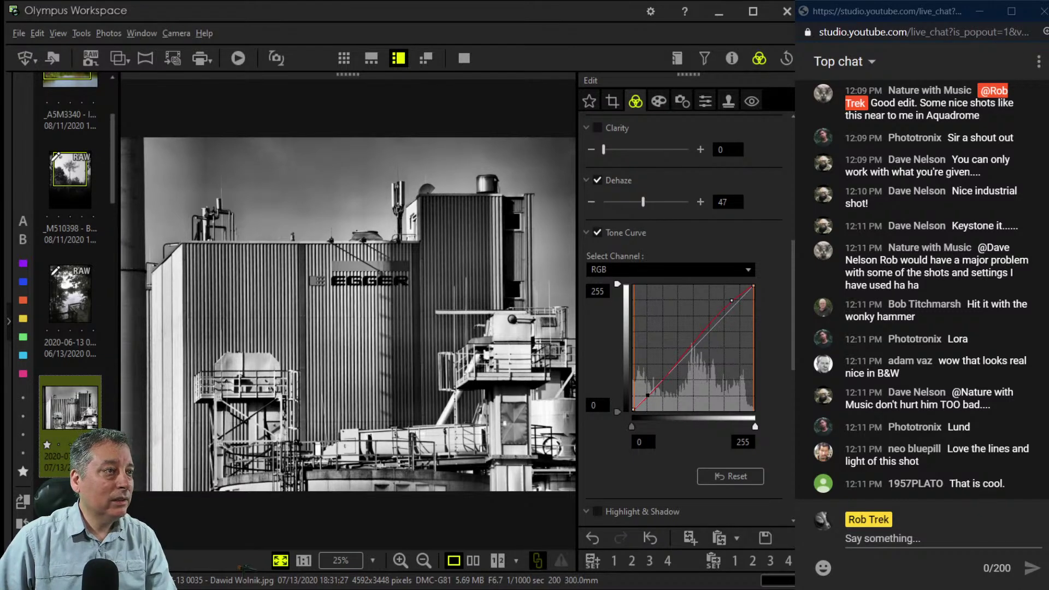
left_click(705, 101)
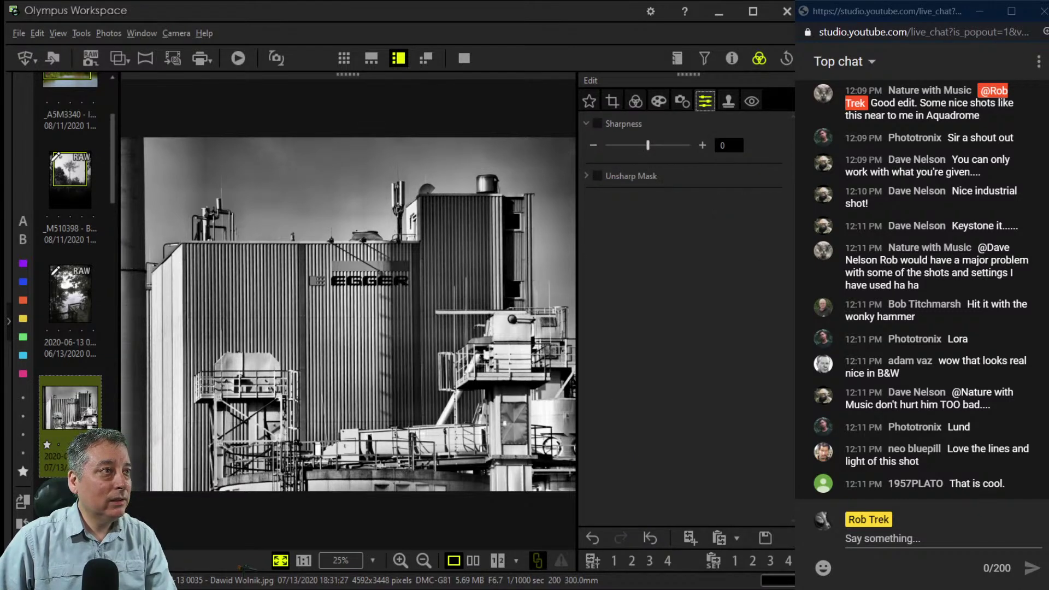
left_click(682, 101)
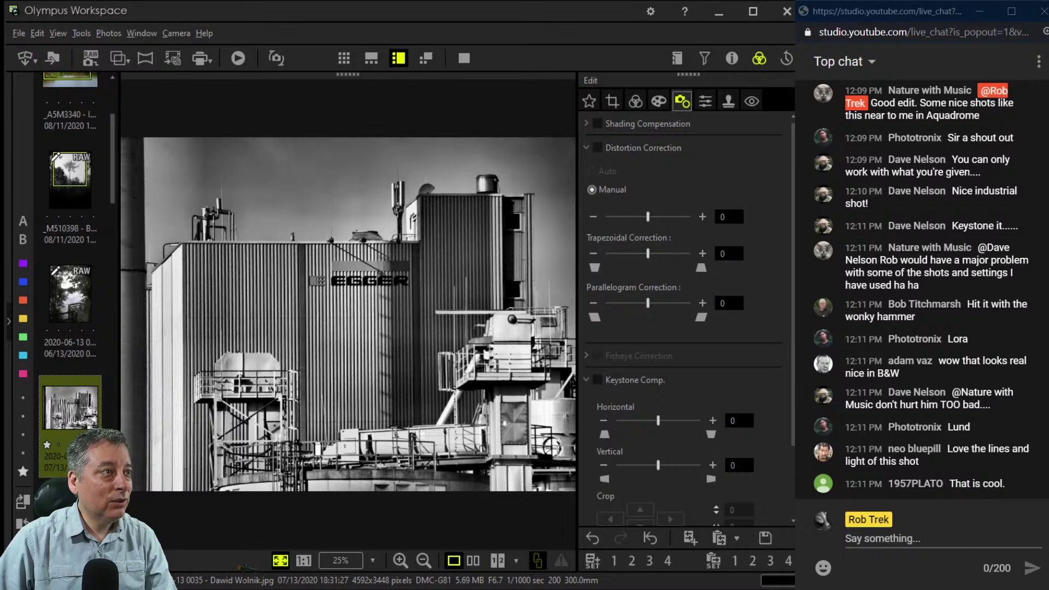
scroll(689, 317, "down", 2)
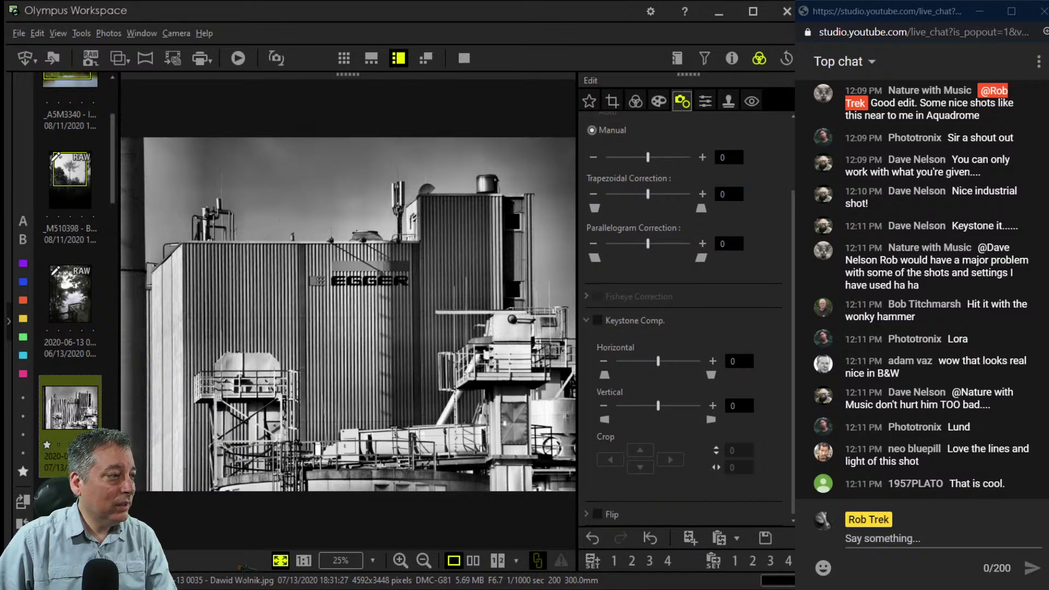
left_click(712, 406)
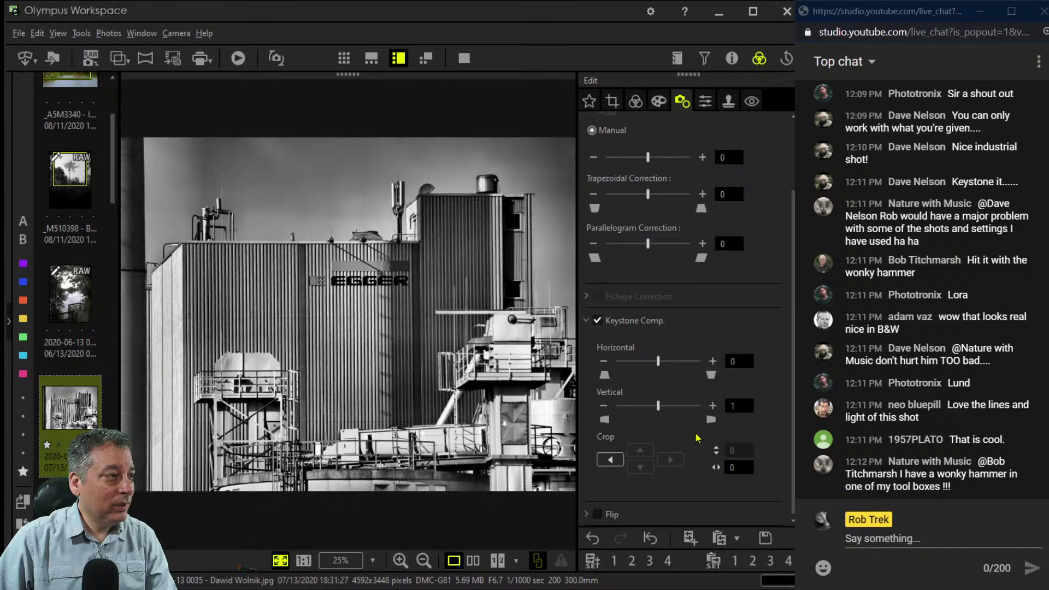
left_click(712, 406)
left_click(712, 405)
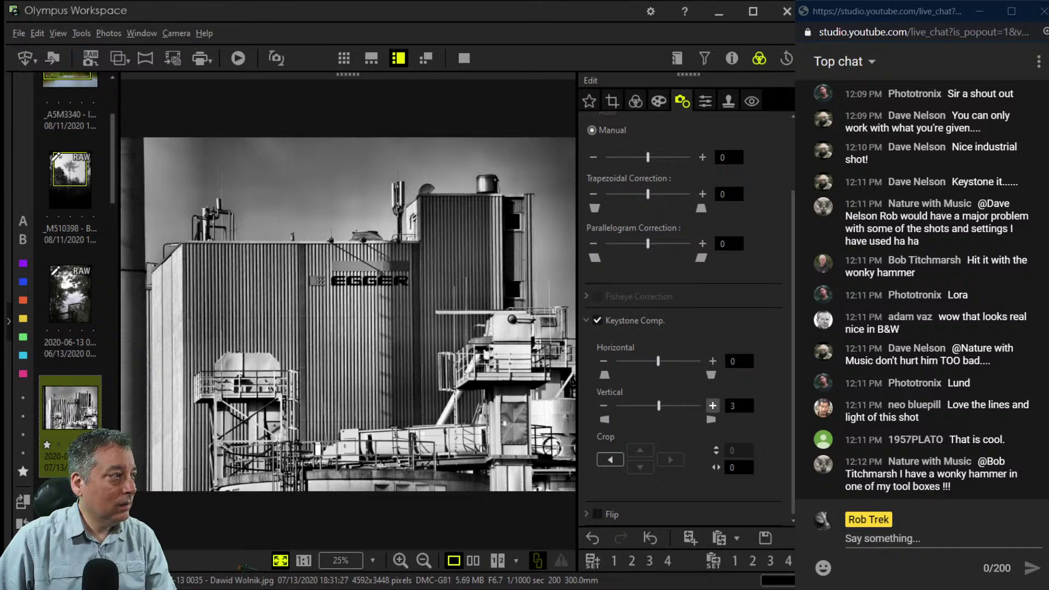
left_click(712, 405)
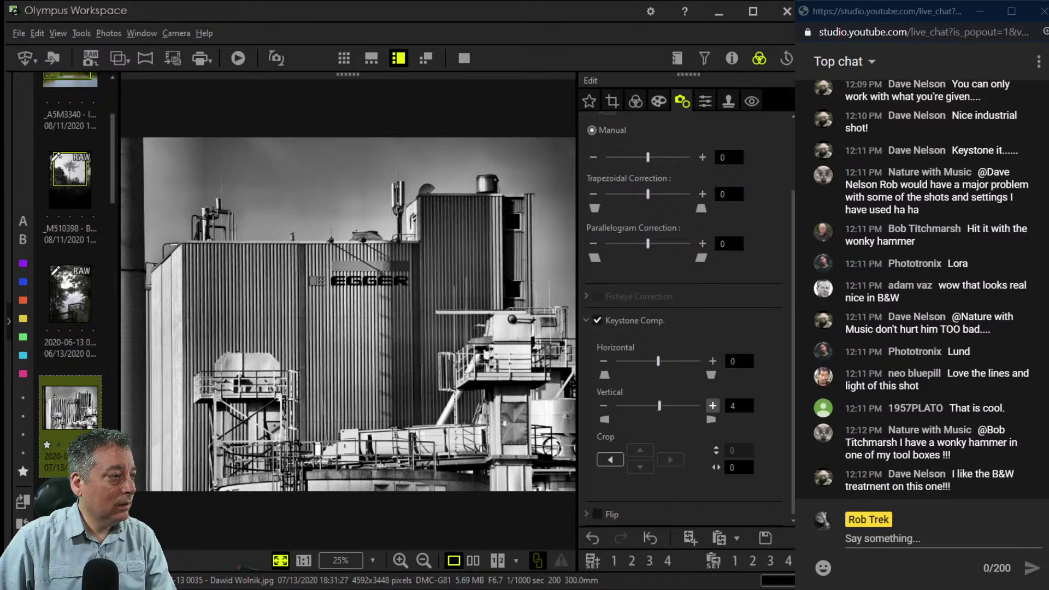
left_click(712, 405)
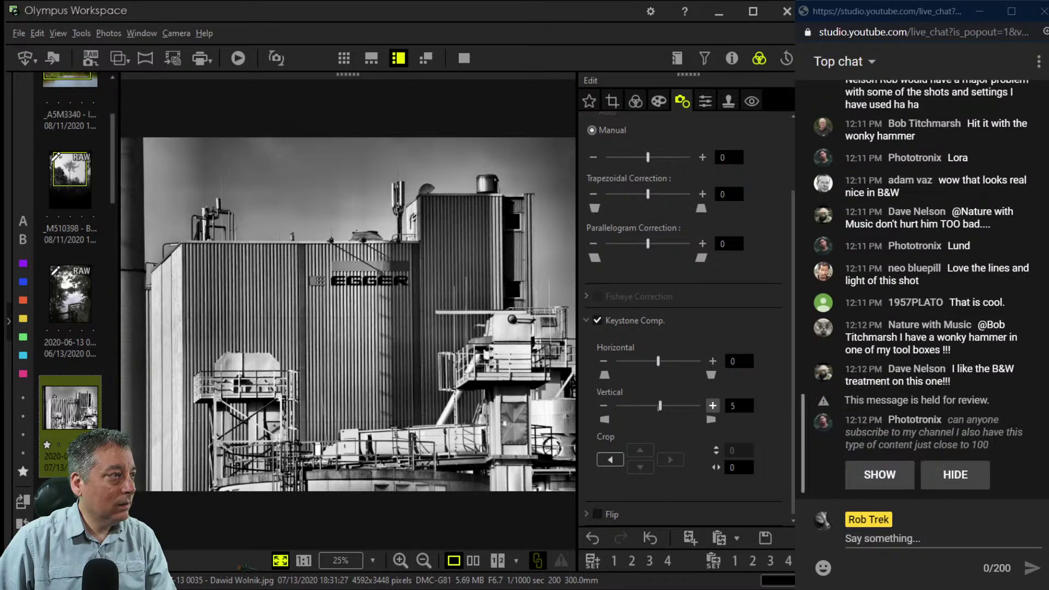
left_click(713, 405)
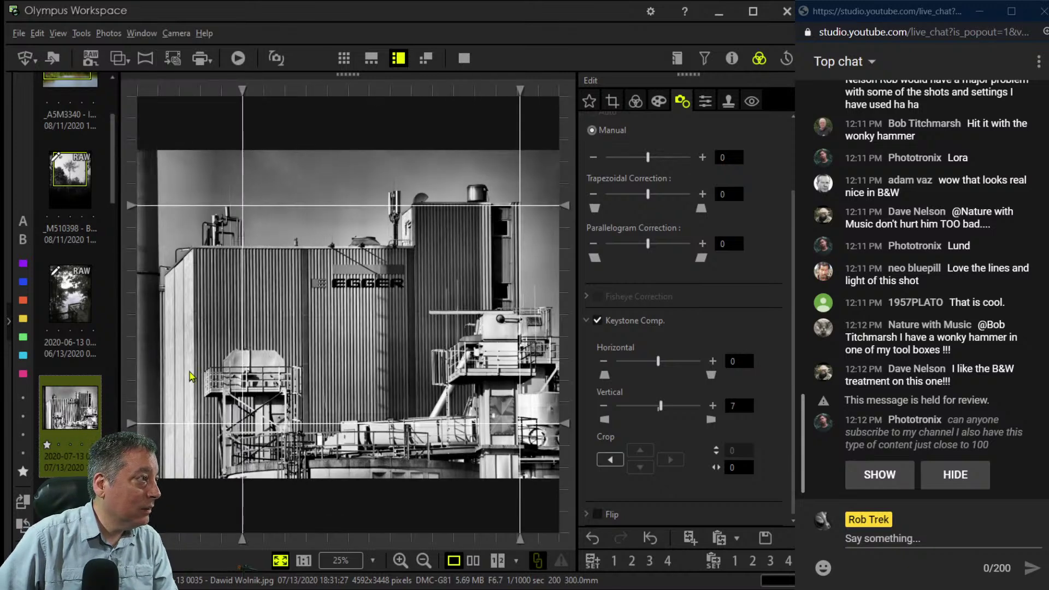
Check the factory's roofline against a horizontal alignment guide, and hide the guides.
left_click_drag(164, 285, 166, 310)
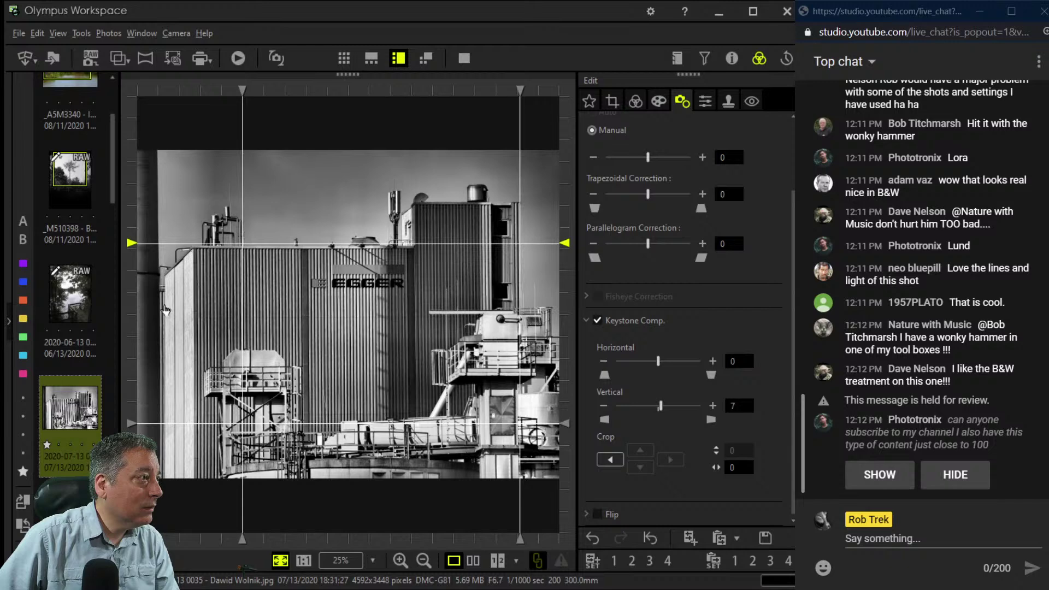
mouse_move(165, 310)
left_mouse_down()
mouse_move(180, 255)
mouse_move(178, 310)
left_mouse_up()
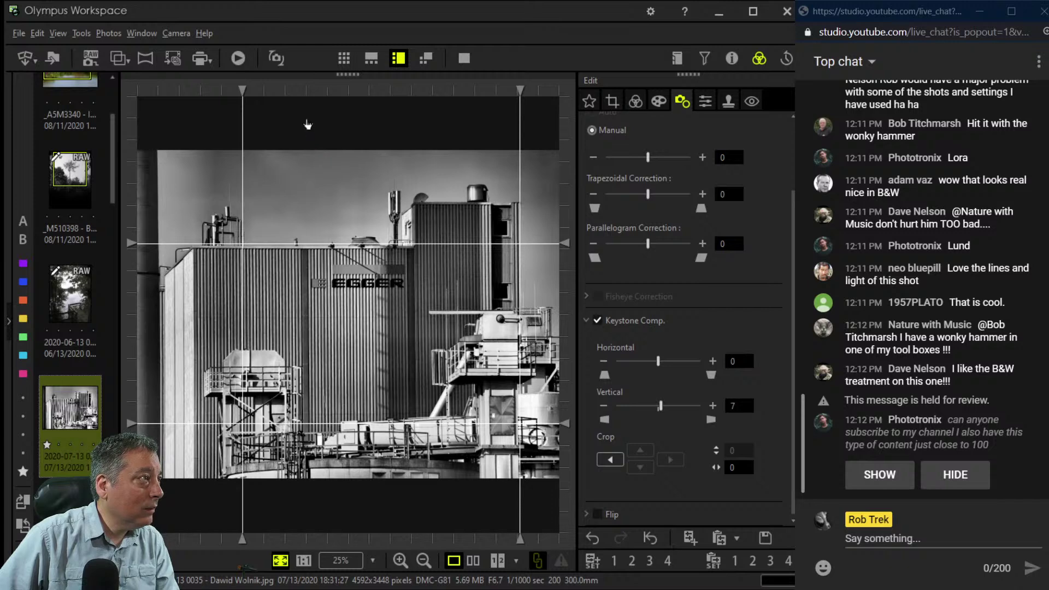
left_click_drag(290, 122, 247, 129)
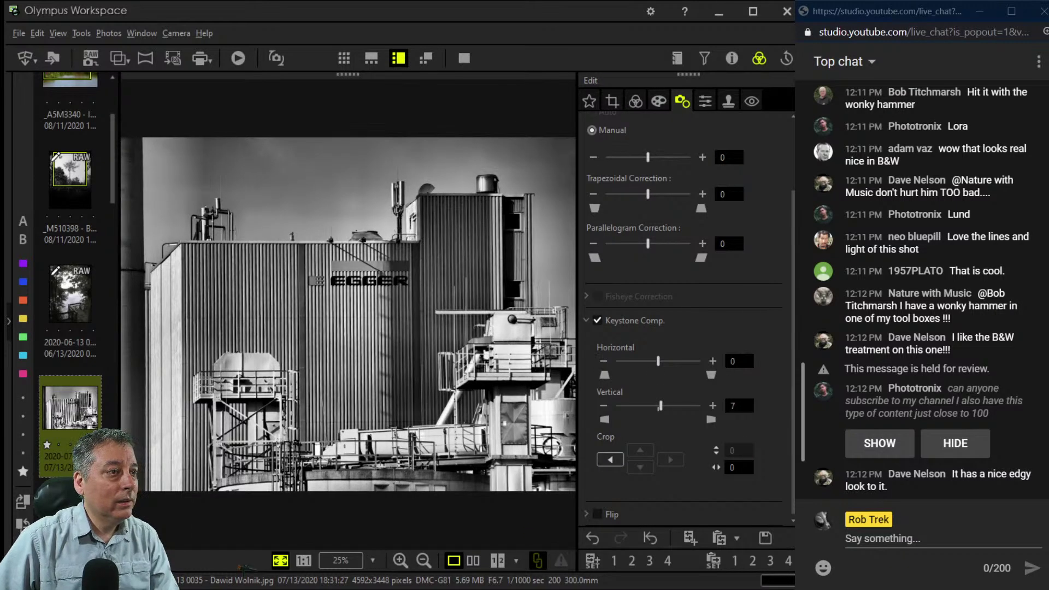
Compare the original and edited factory photo side by side without the edit controls, and return to the single view.
left_click(802, 325)
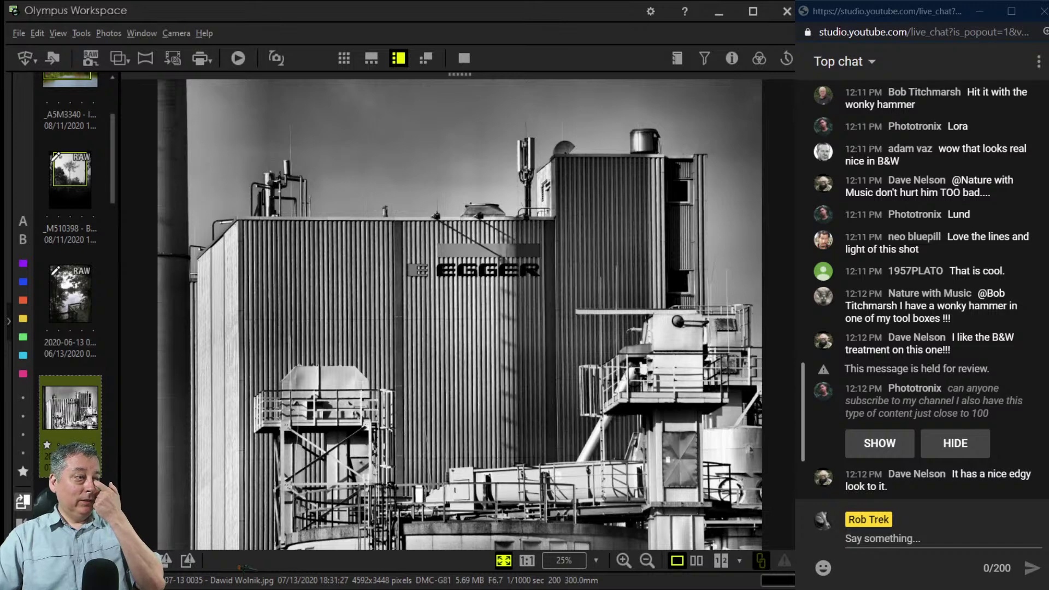
left_click(696, 561)
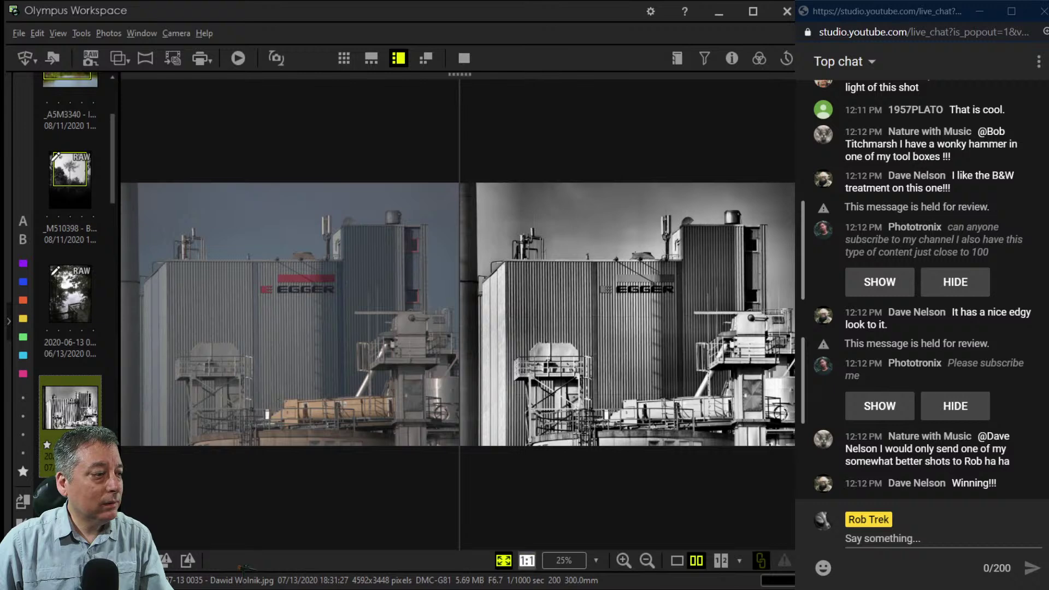
left_click(676, 560)
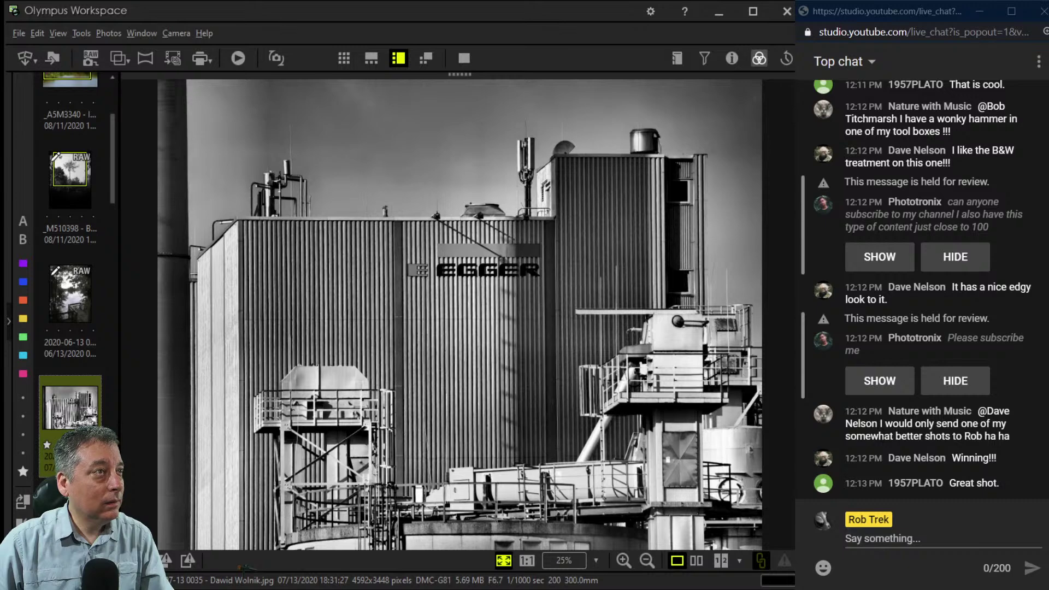
Try the Partial Color III art filter with the color wheel at 4, and switch the filter to Partial Color.
left_click(759, 58)
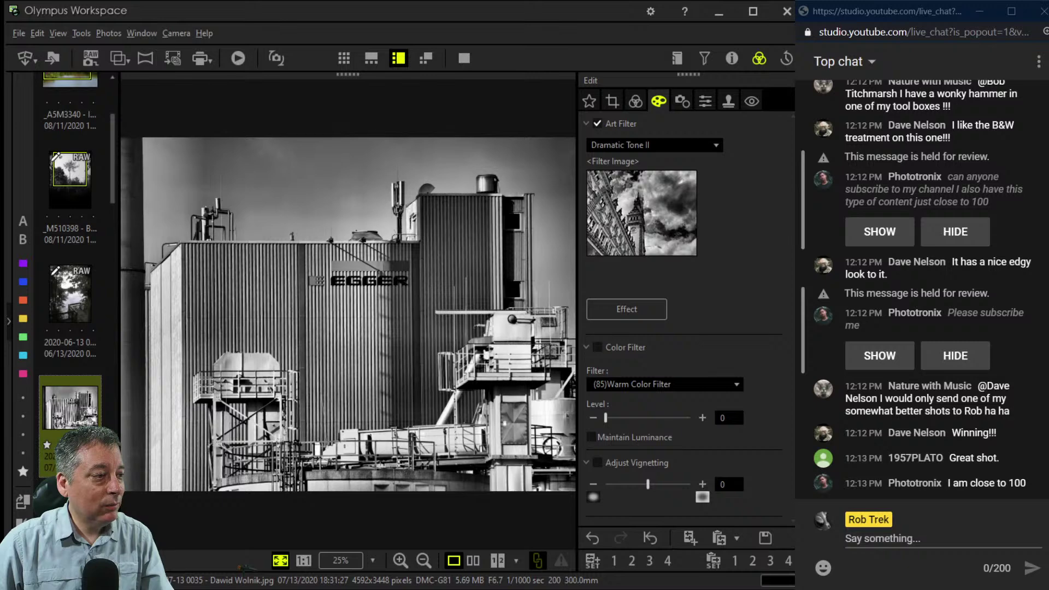
left_click(617, 145)
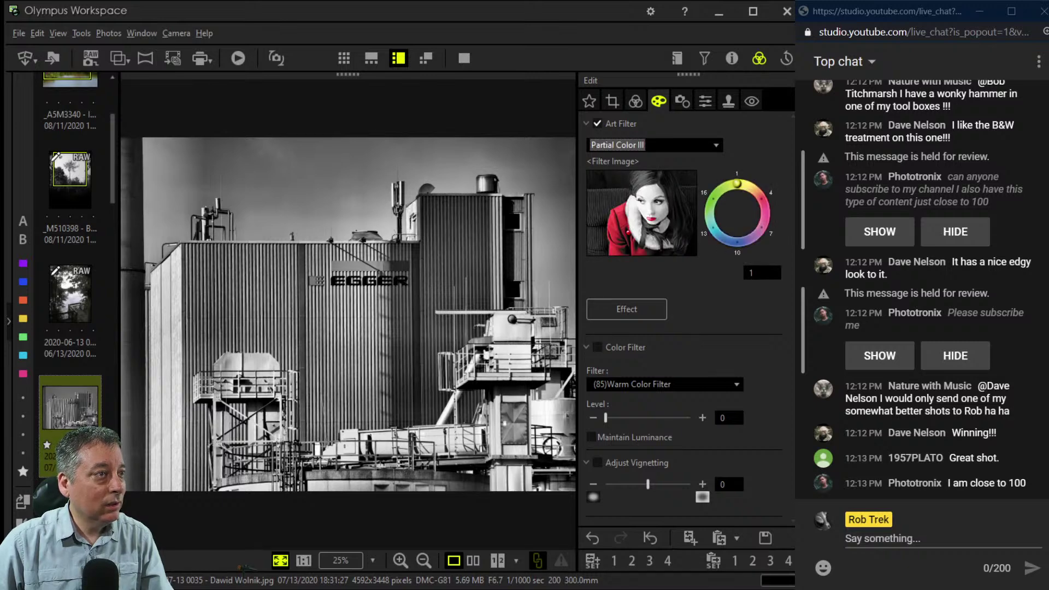
left_click(752, 273)
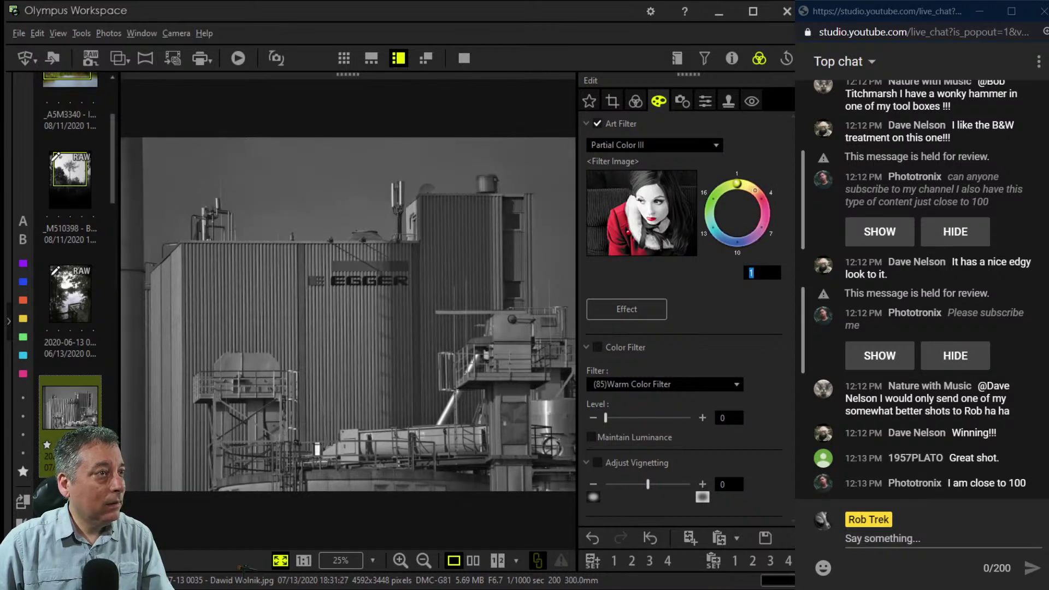
type("4")
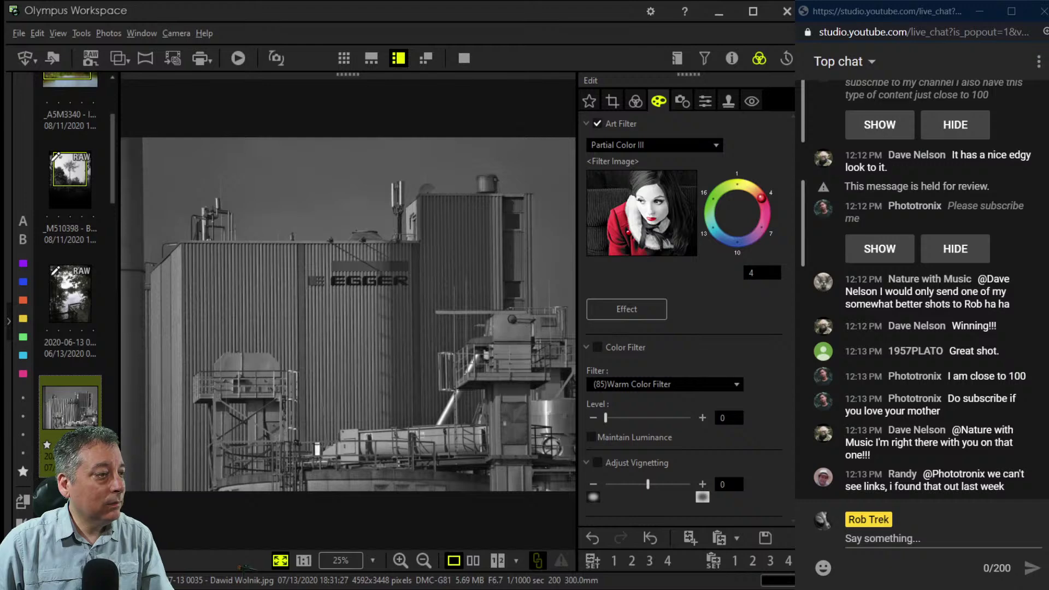
left_click(702, 484)
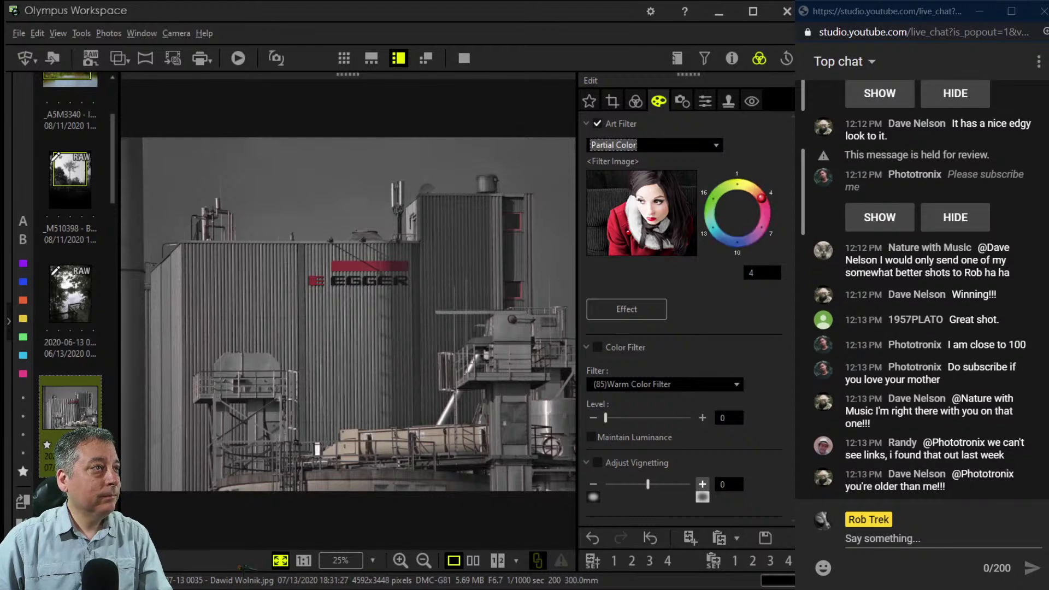
Set both Clarity and Dehaze to 100 on the factory photo.
left_click(636, 101)
scroll(667, 349, "down", 3)
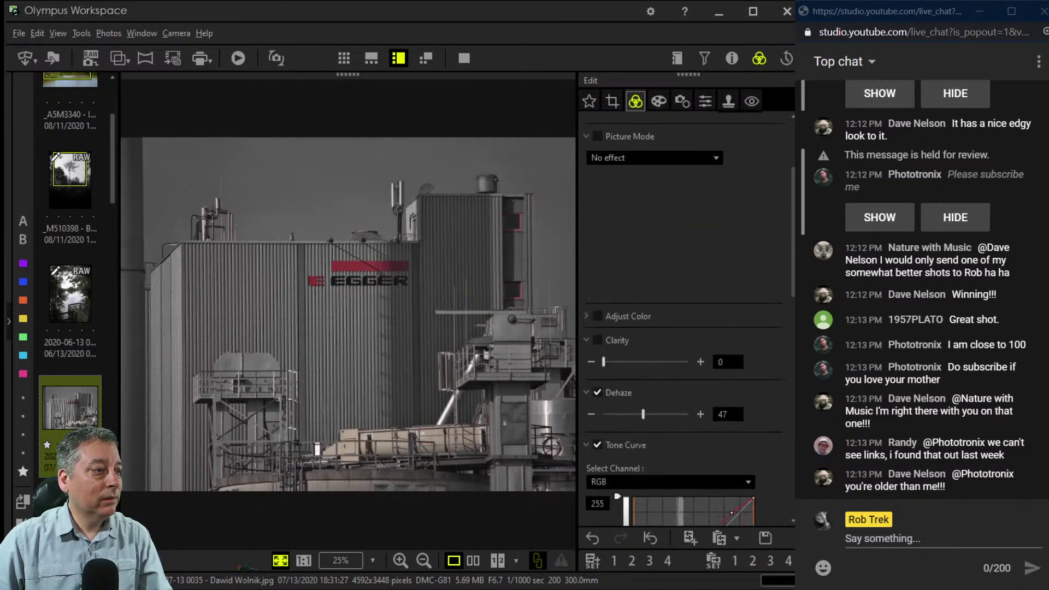
left_click_drag(604, 362, 688, 362)
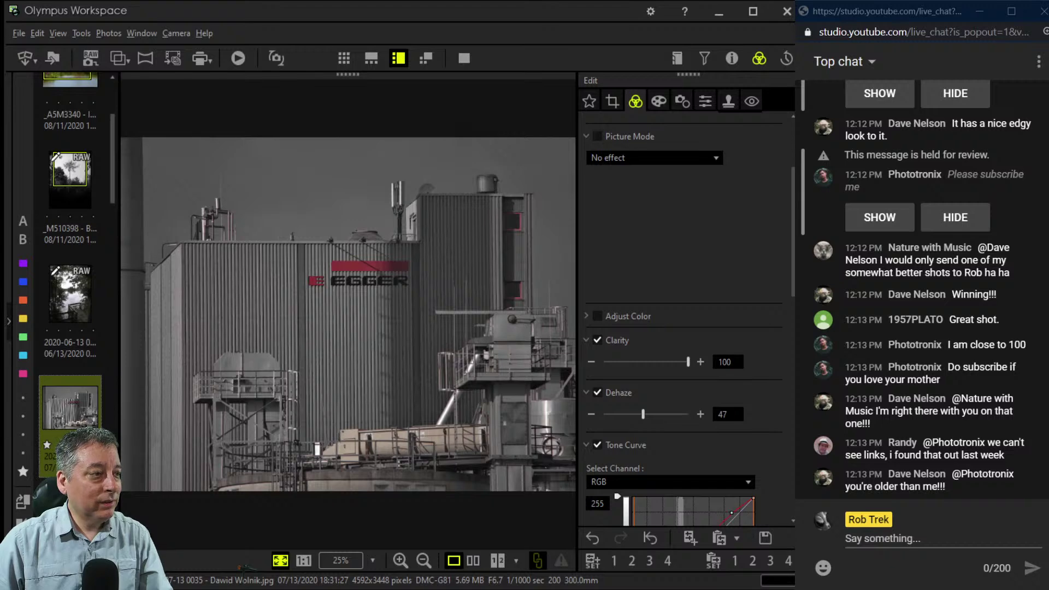
left_click_drag(643, 414, 688, 414)
Reset the RGB tone curve and reshape it into an S-curve with slightly lowered shadows and raised highlights.
scroll(796, 425, "down", 10)
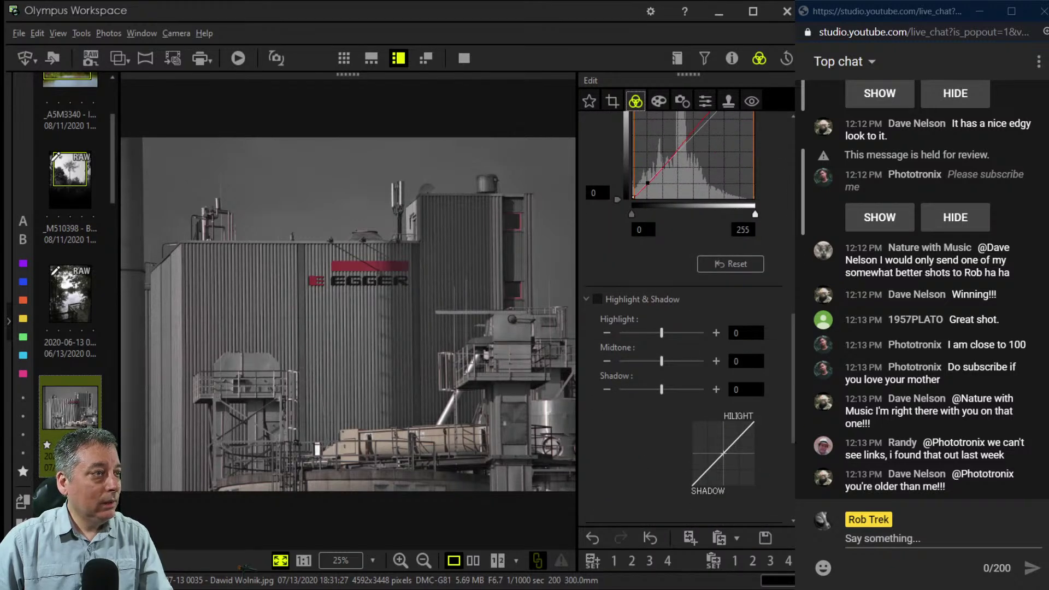
scroll(796, 425, "down", 3)
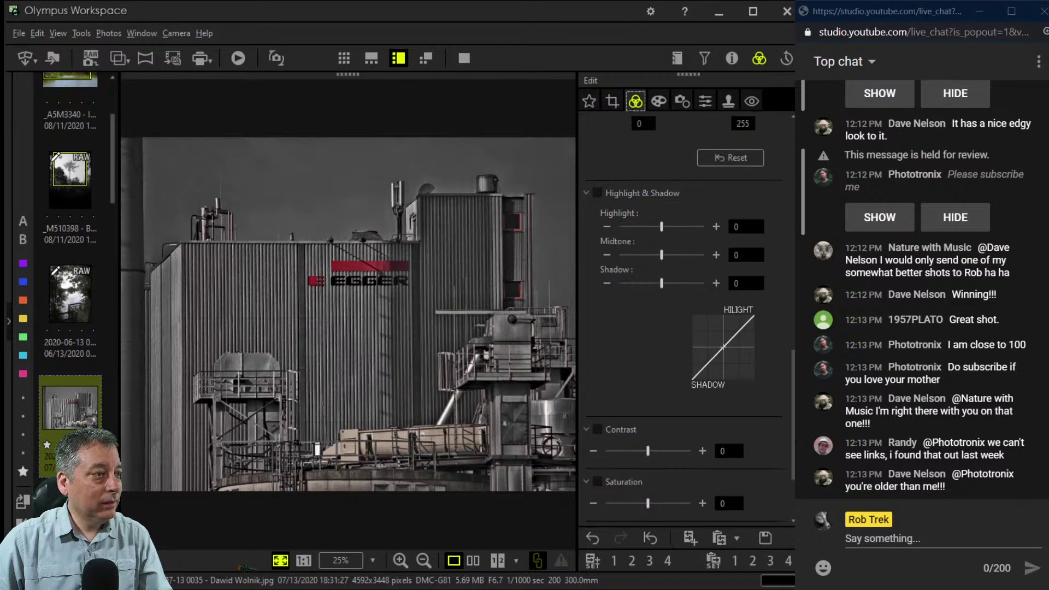
scroll(683, 317, "up", 8)
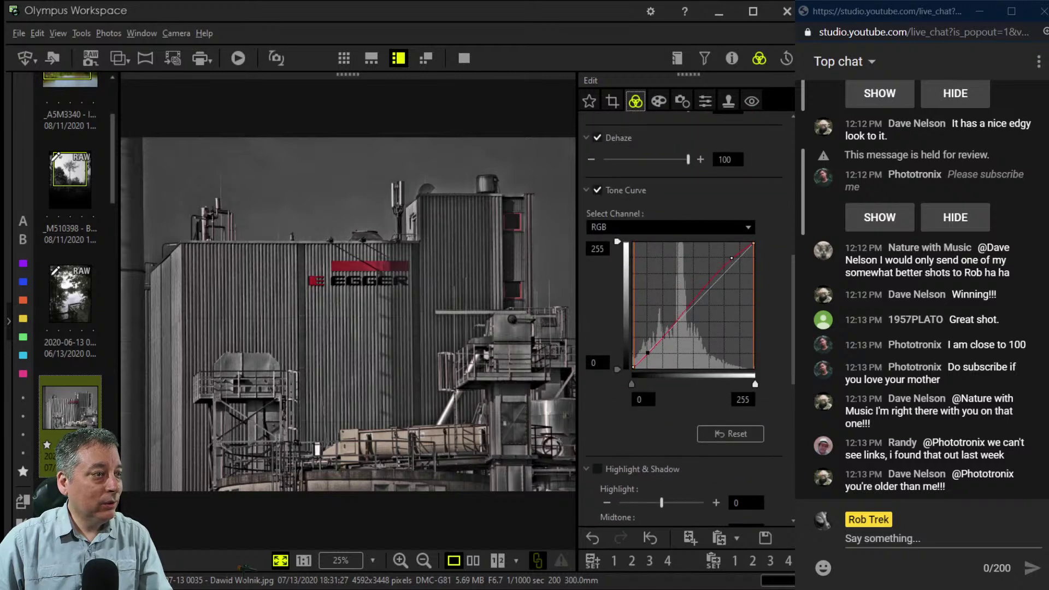
left_click(731, 434)
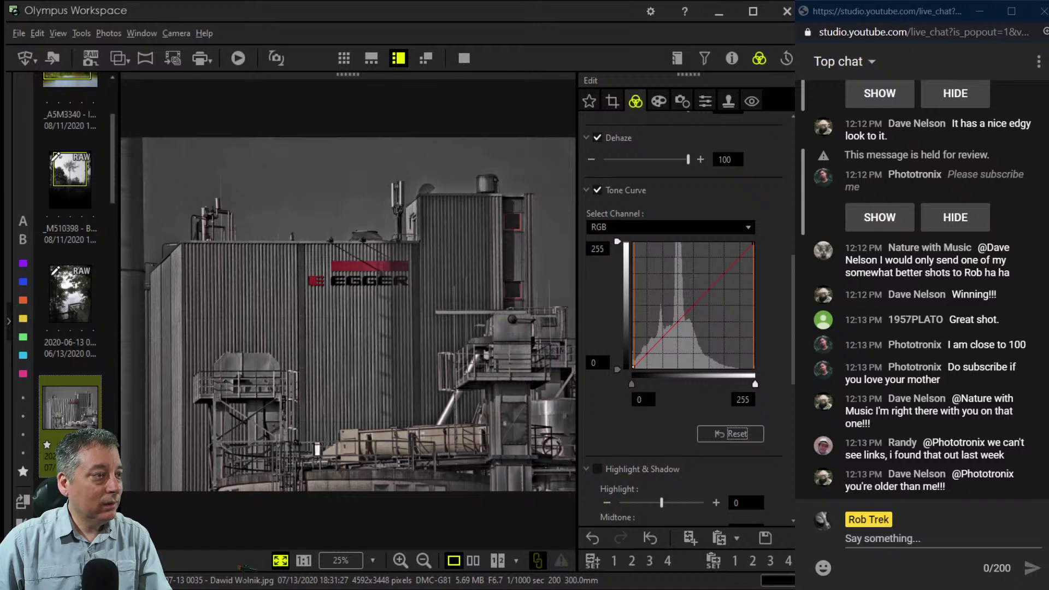
left_click_drag(647, 353, 647, 358)
left_click_drag(722, 276, 722, 251)
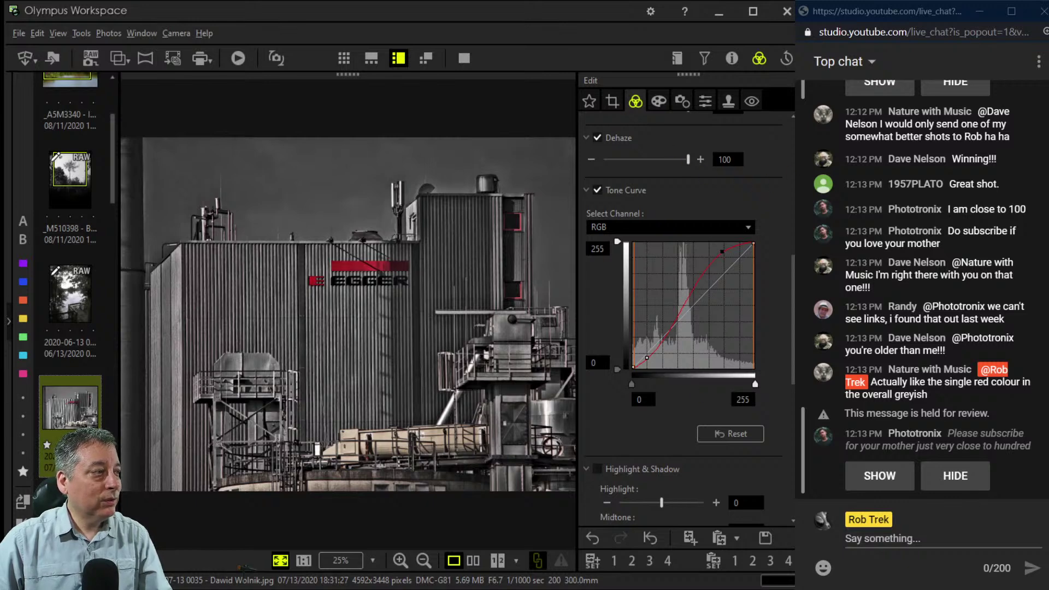
Compare the original and edited factory photo side by side without the edit controls, and inspect the edited result closely in single view.
left_click(473, 560)
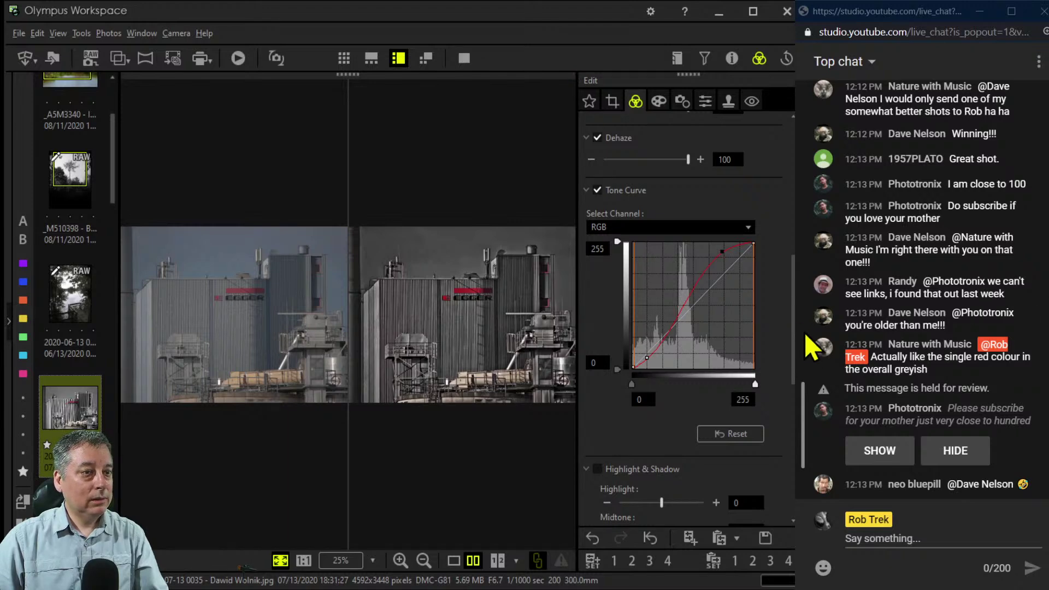
key("ctrl+e")
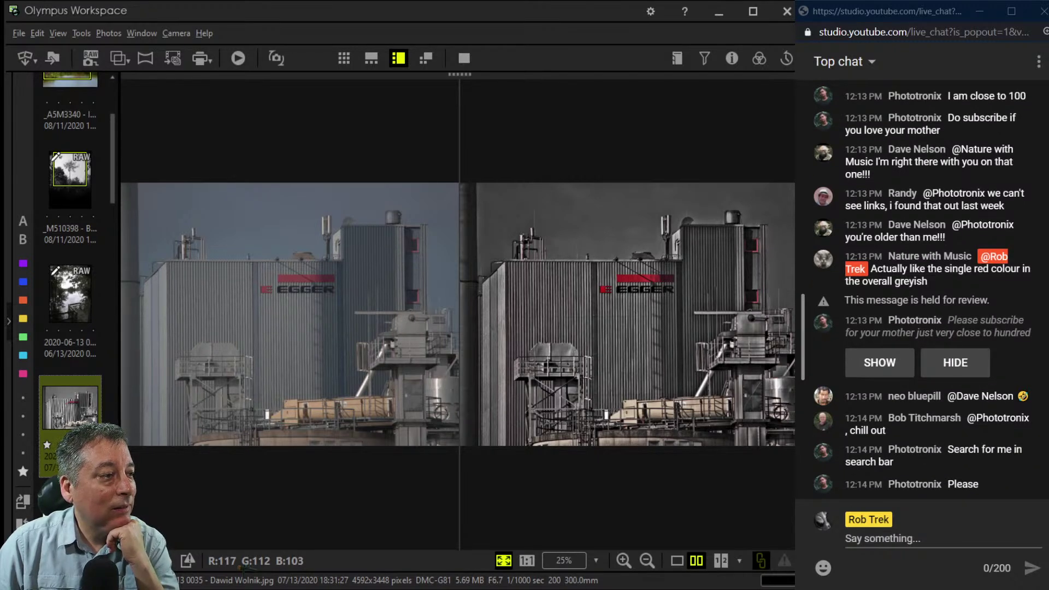
left_click(676, 560)
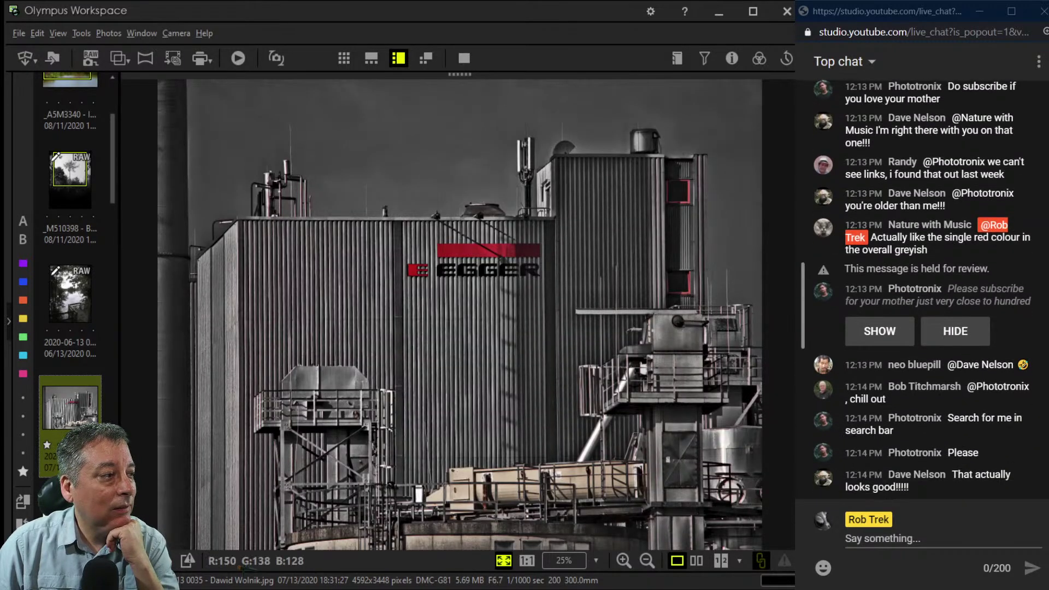
scroll(454, 315, "up", 1)
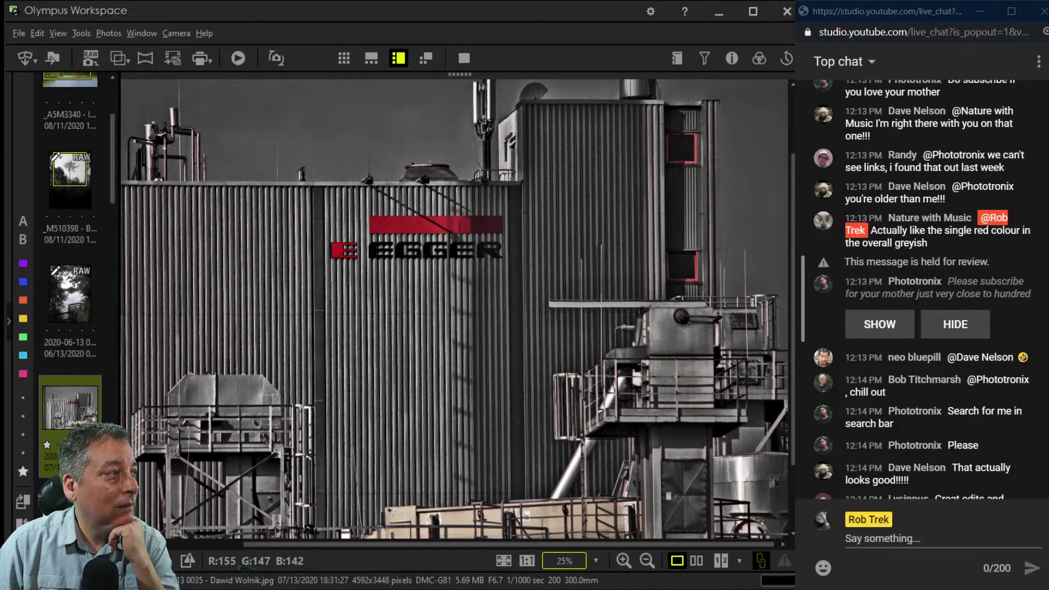
scroll(454, 314, "down", 1)
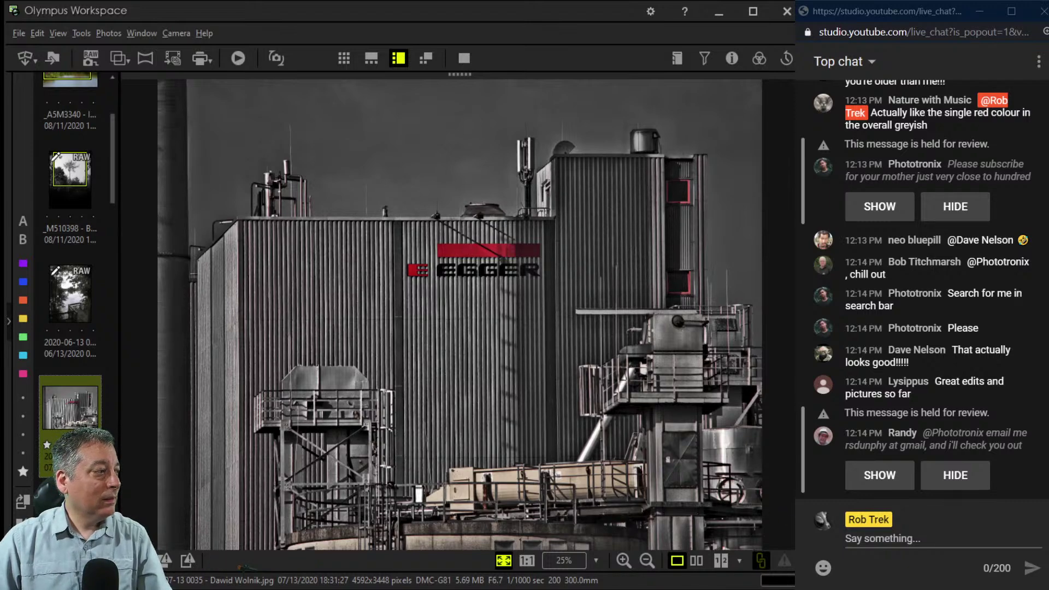
Open the next photo, the apartment building with orange balconies, for editing and apply the Pop Art II art filter.
key("Right")
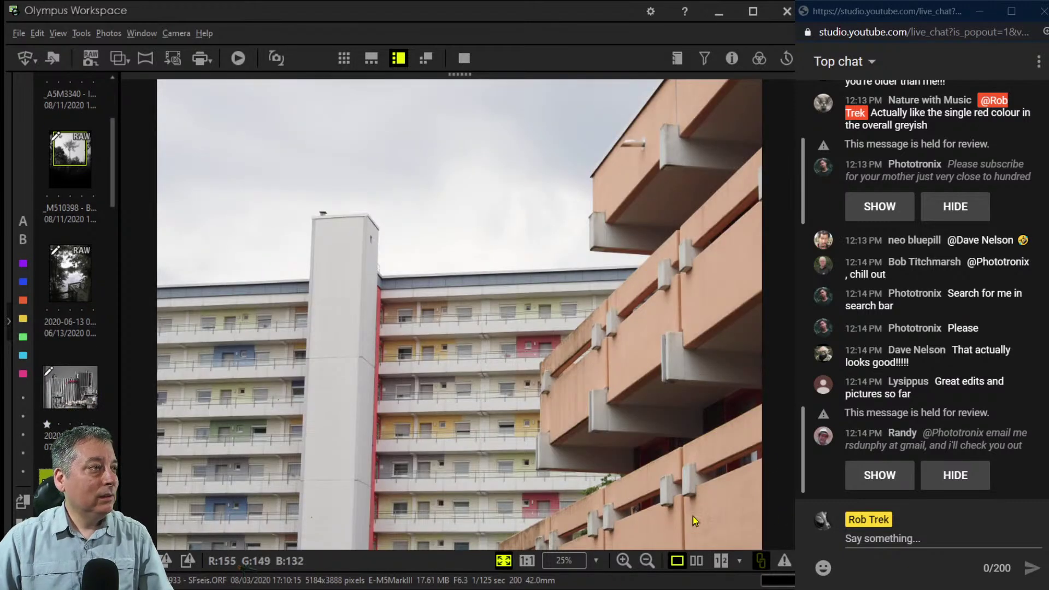
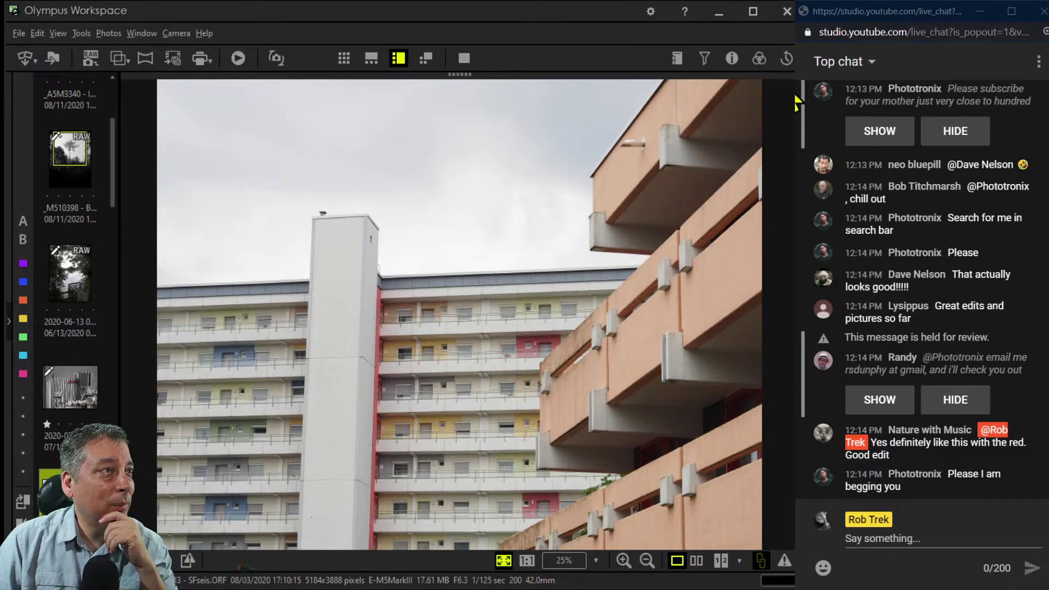
left_click(759, 58)
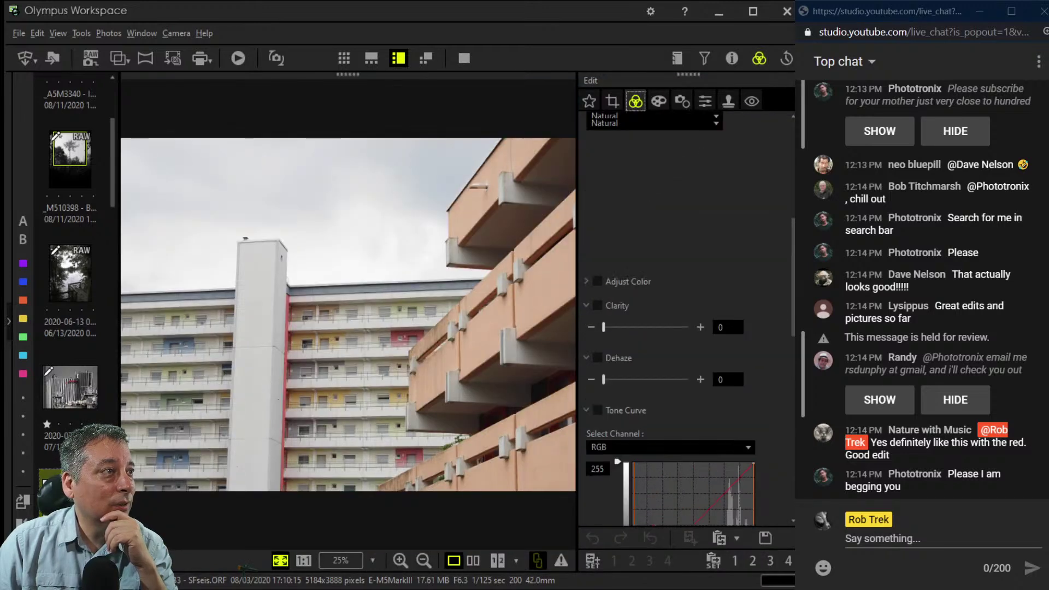
scroll(683, 273, "up", 2)
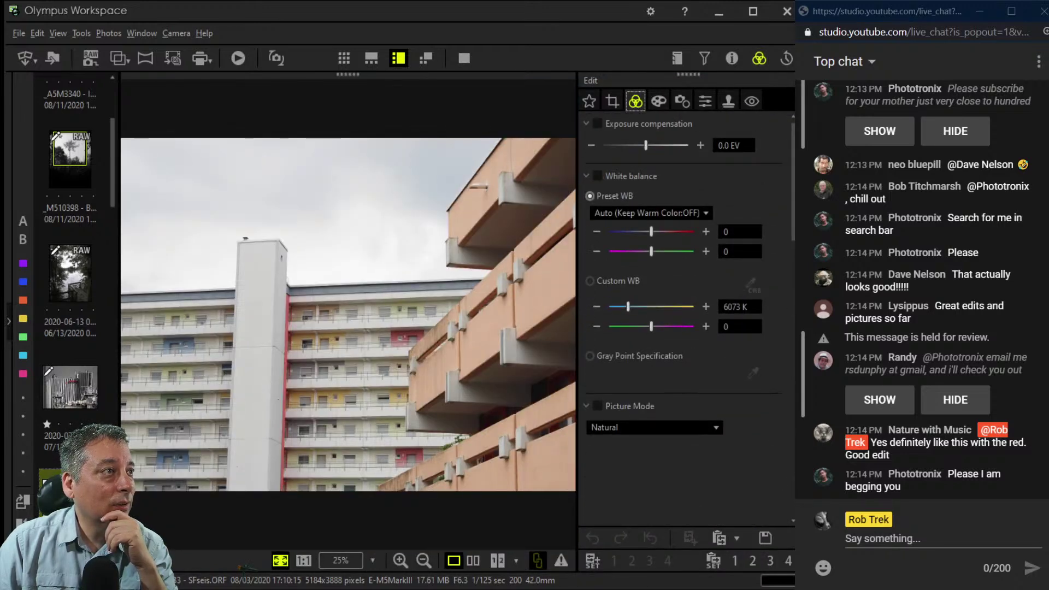
left_click(659, 100)
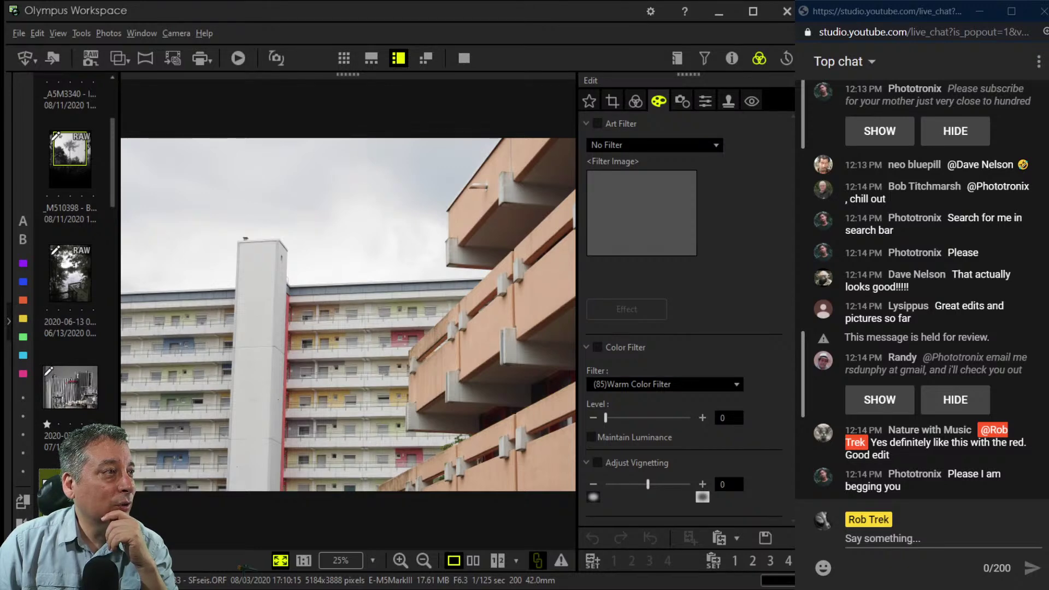
left_click(609, 180)
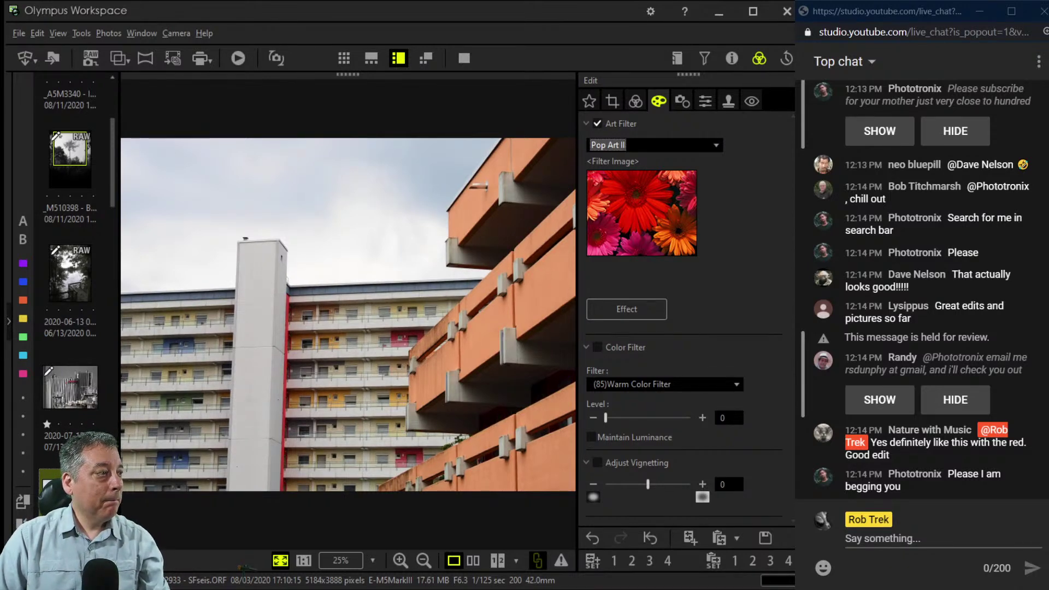
Set the overall Saturation of the apartment building photo to 2.0.
key("ctrl+Tab")
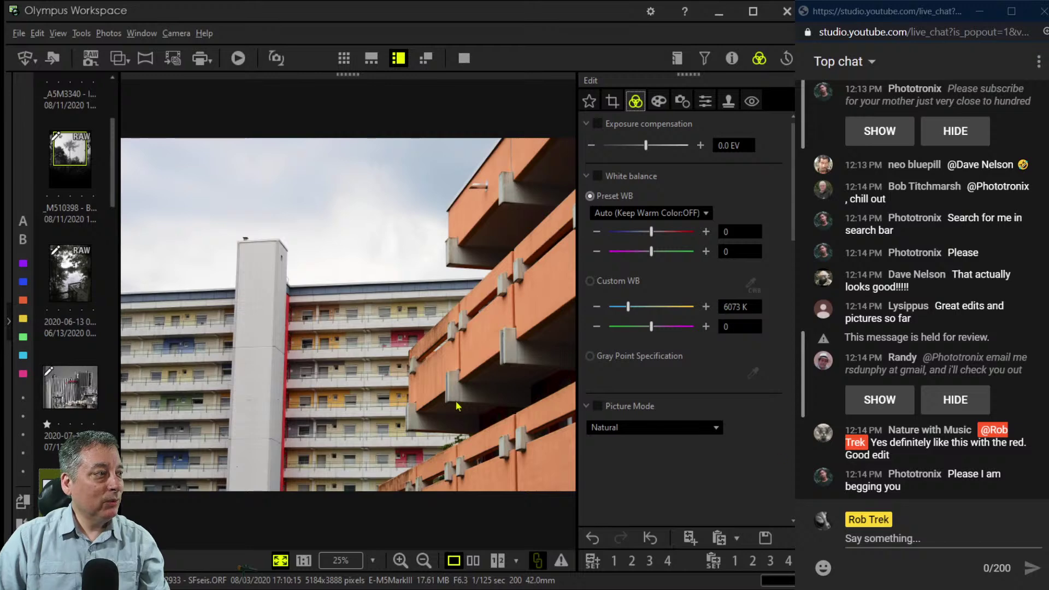
scroll(638, 390, "down", 3)
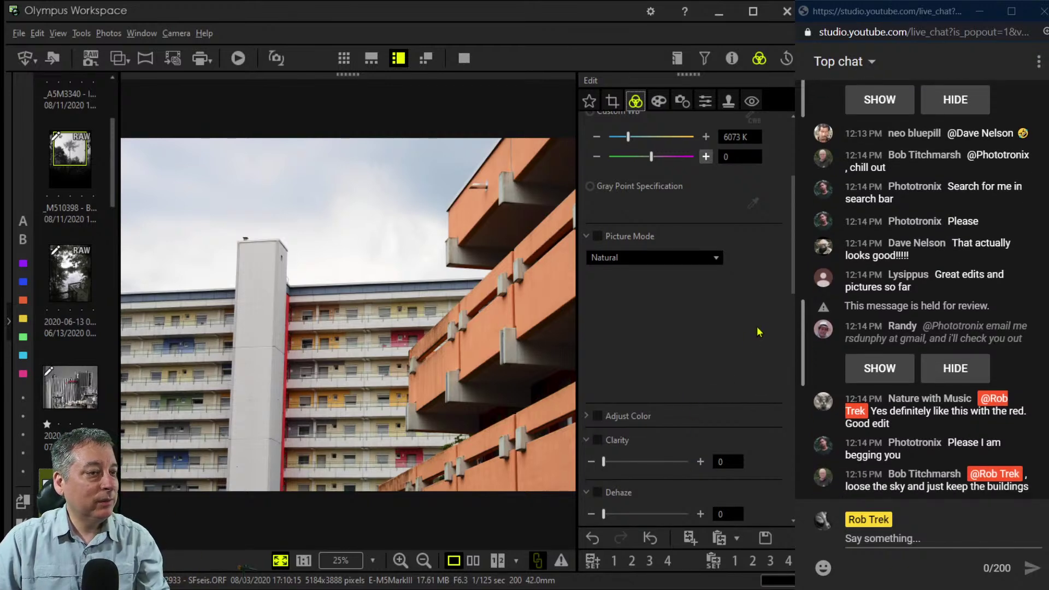
scroll(683, 317, "down", 6)
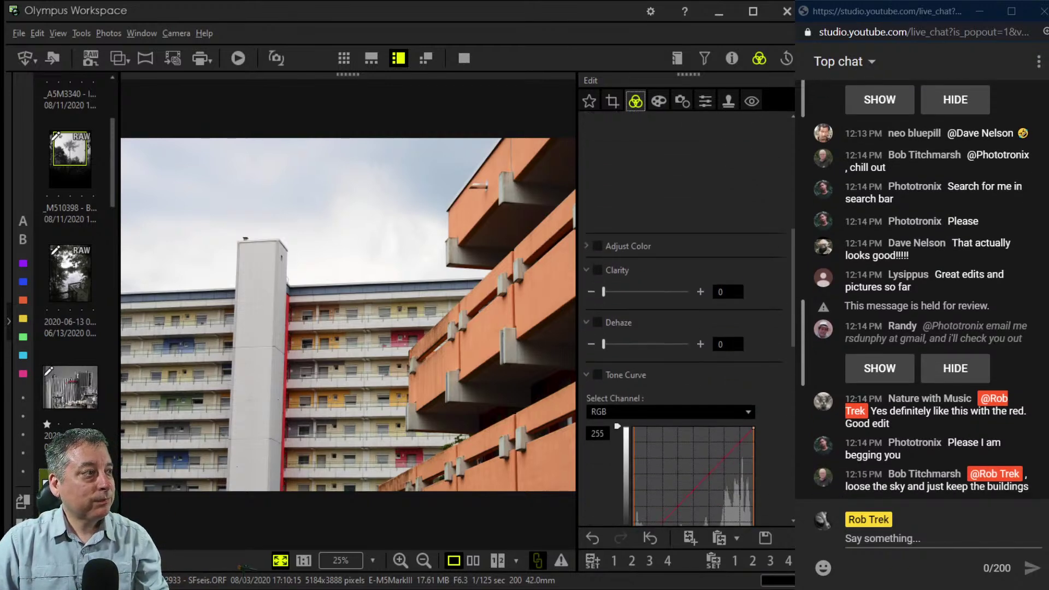
scroll(683, 317, "down", 4)
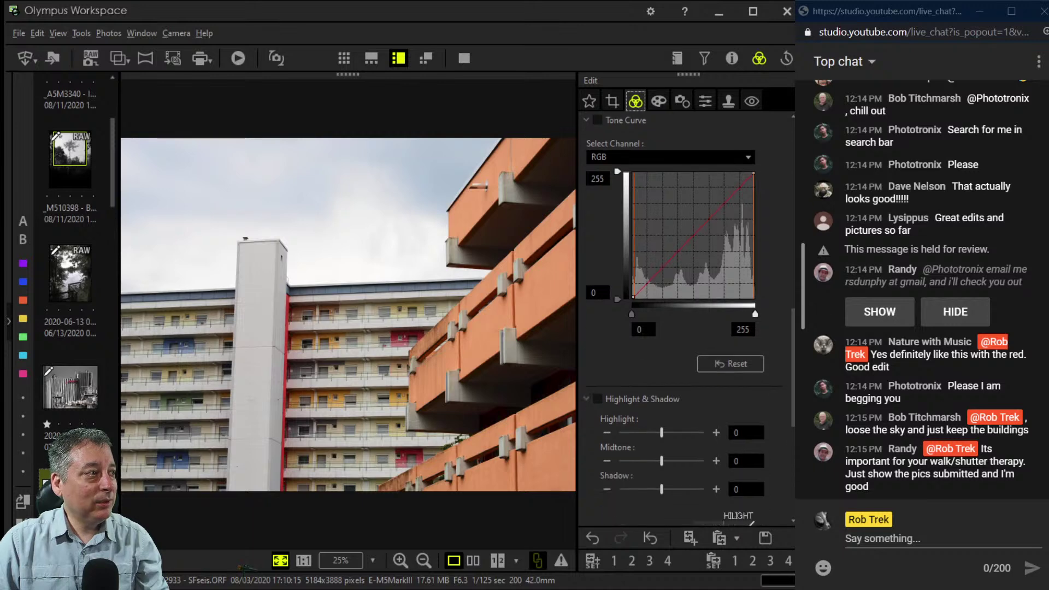
scroll(682, 317, "down", 3)
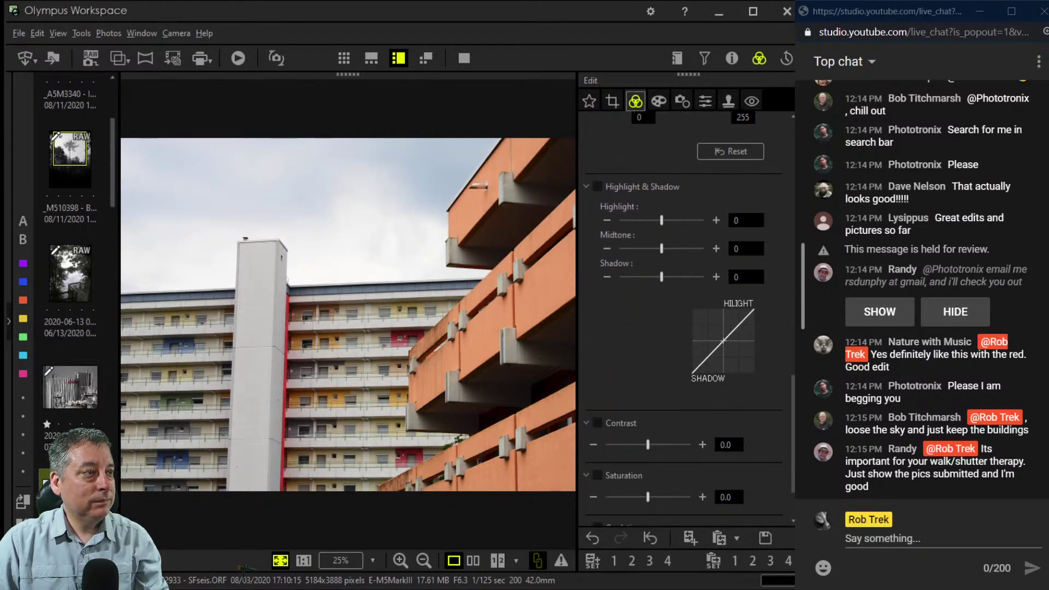
scroll(683, 317, "up", 4)
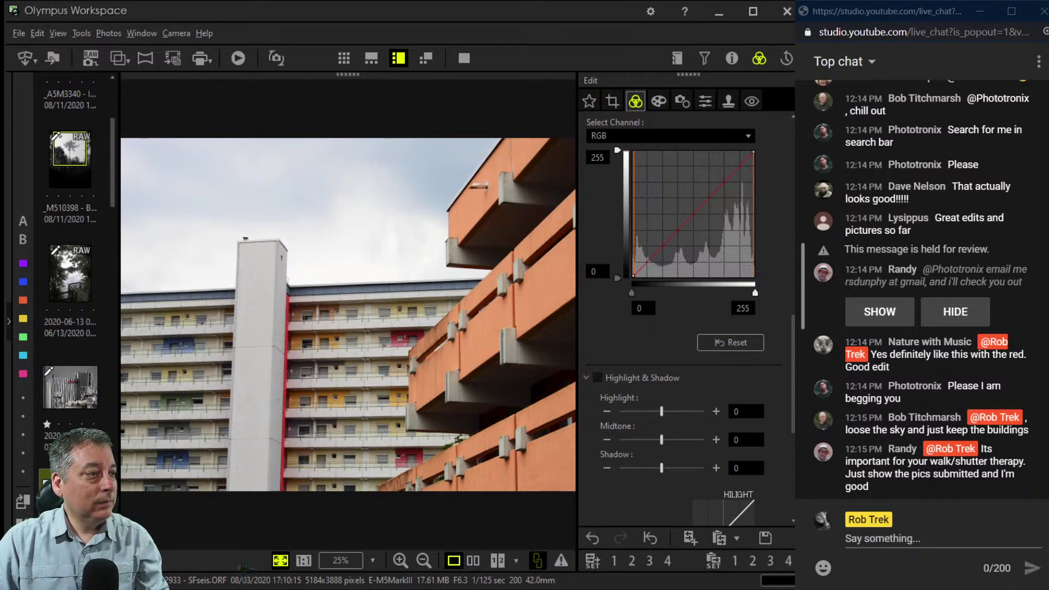
scroll(686, 317, "down", 4)
left_click_drag(648, 431, 690, 431)
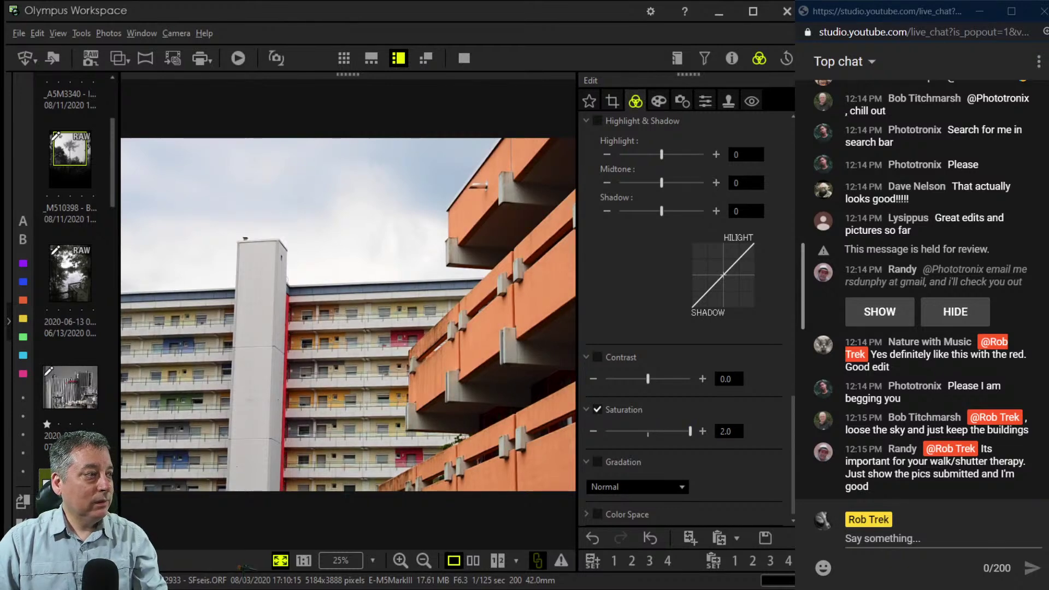
Change the Picture Mode of the apartment building photo to Vivid.
scroll(686, 306, "up", 1)
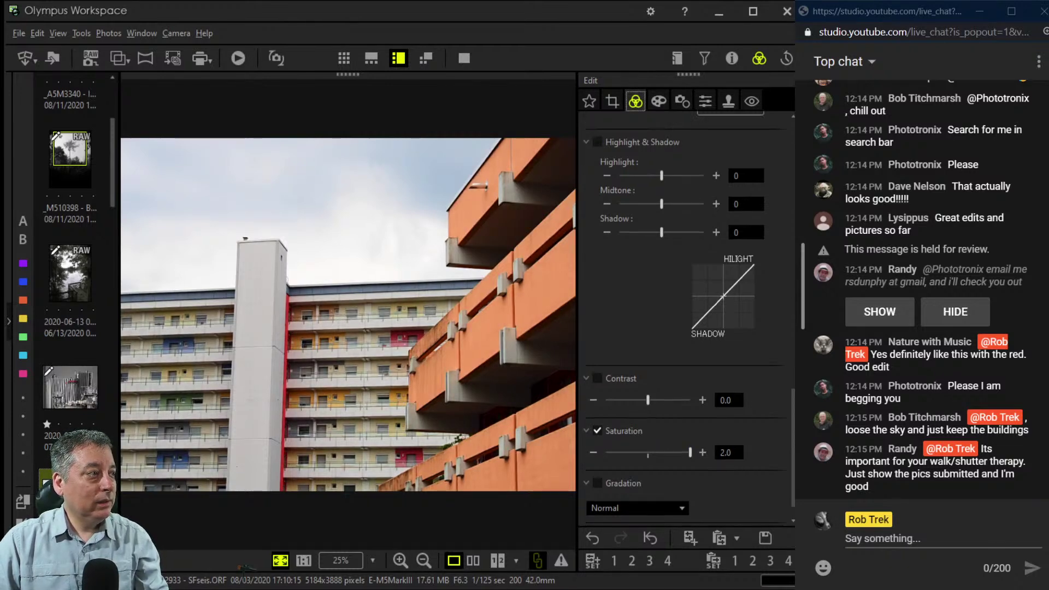
scroll(685, 317, "up", 10)
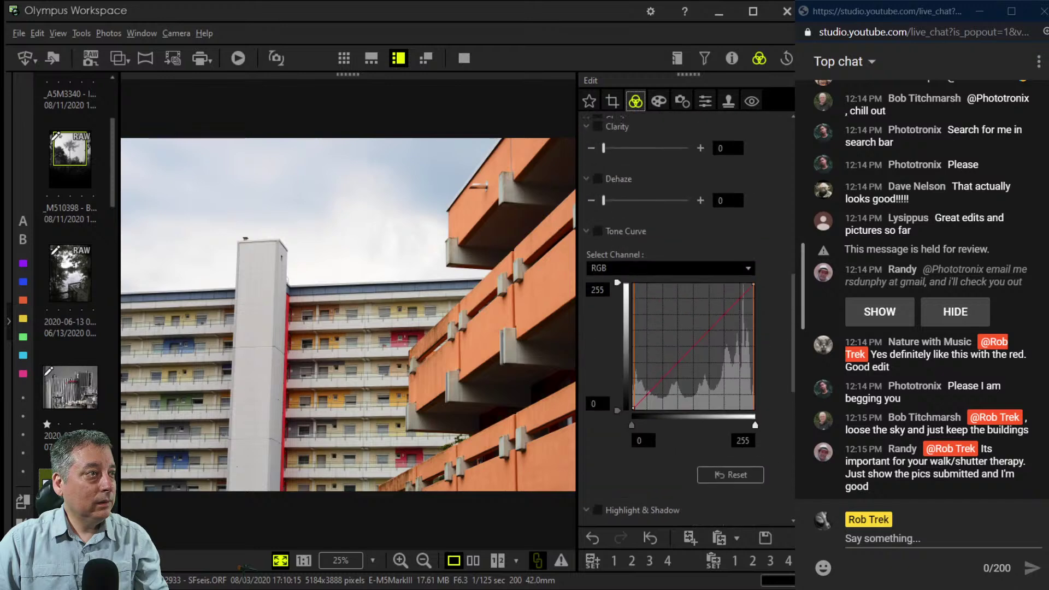
scroll(685, 306, "up", 12)
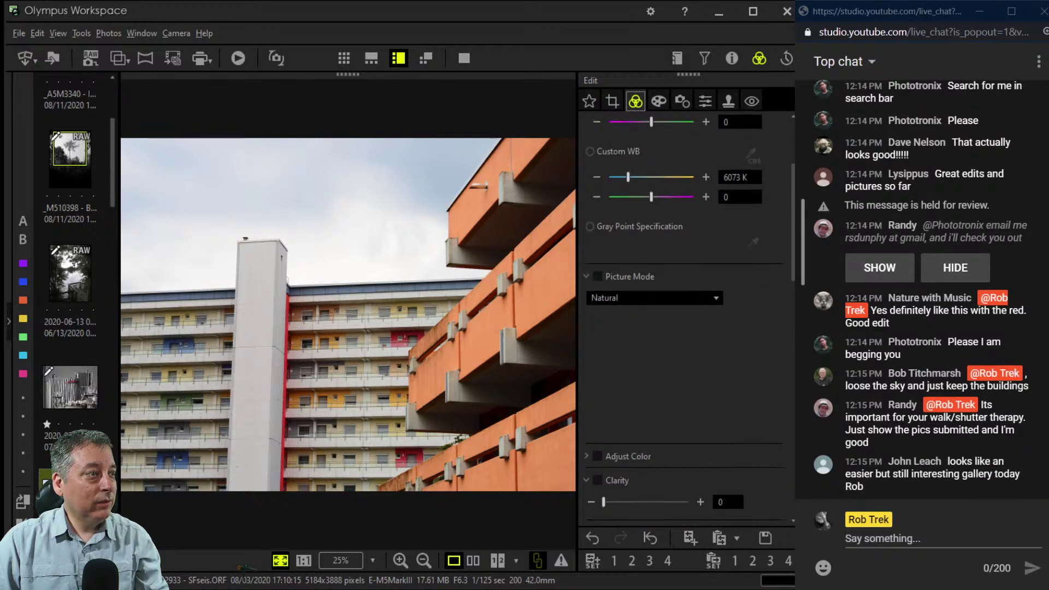
left_click(606, 323)
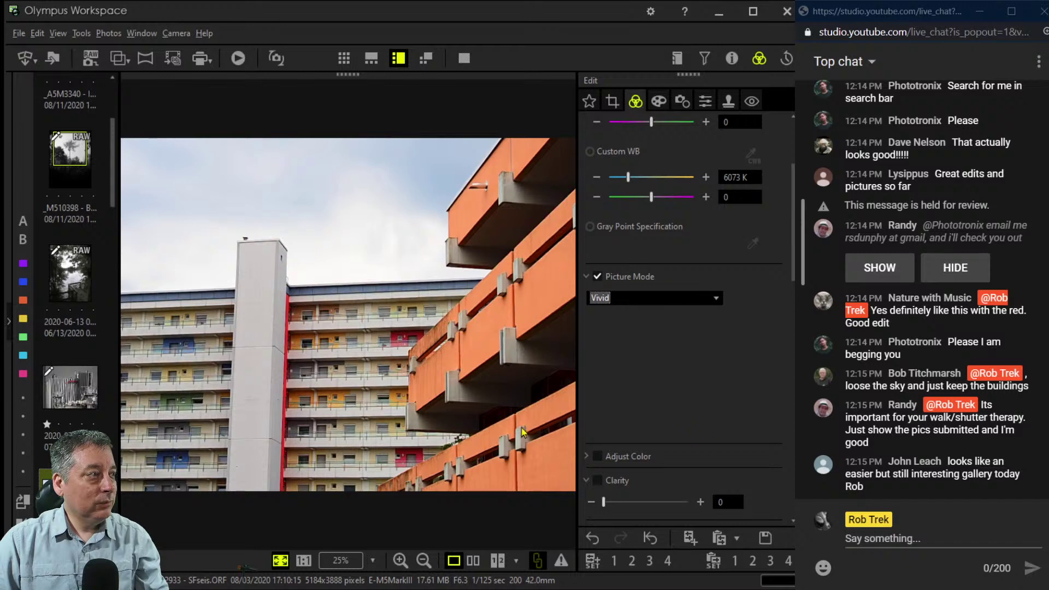
Set the Adjust Color saturation to 7 for color ranges 0, 1, 2 and 6 (yellow, orange, red and blue).
scroll(685, 306, "down", 1)
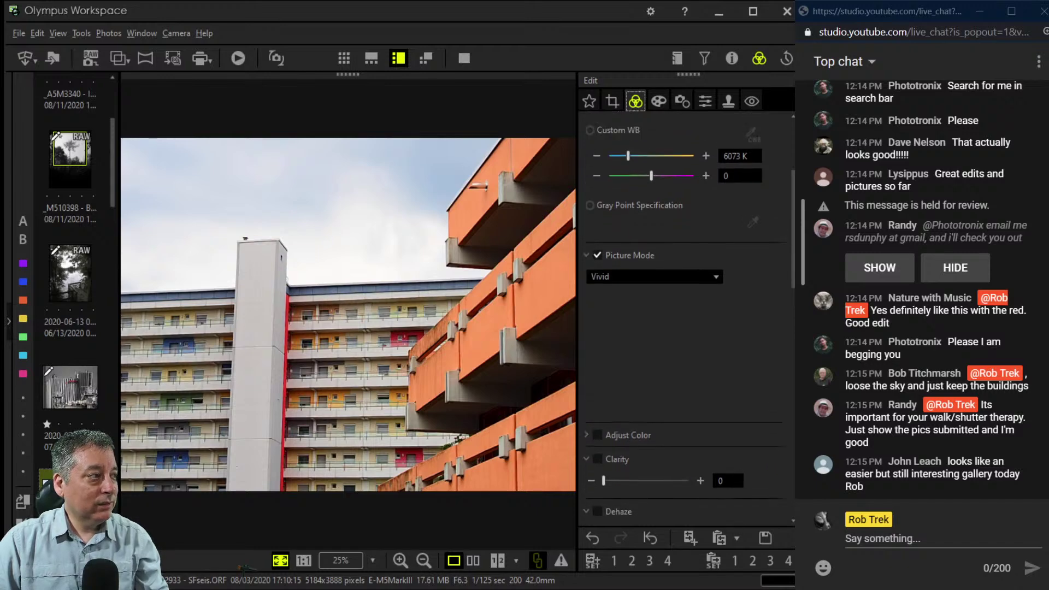
scroll(683, 317, "up", 5)
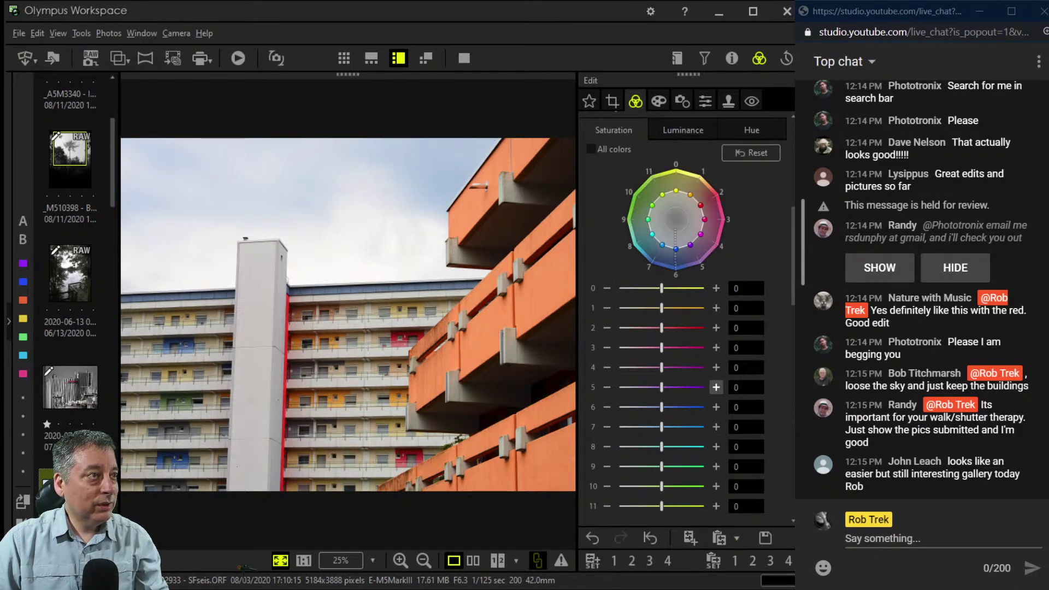
left_click_drag(661, 307, 703, 308)
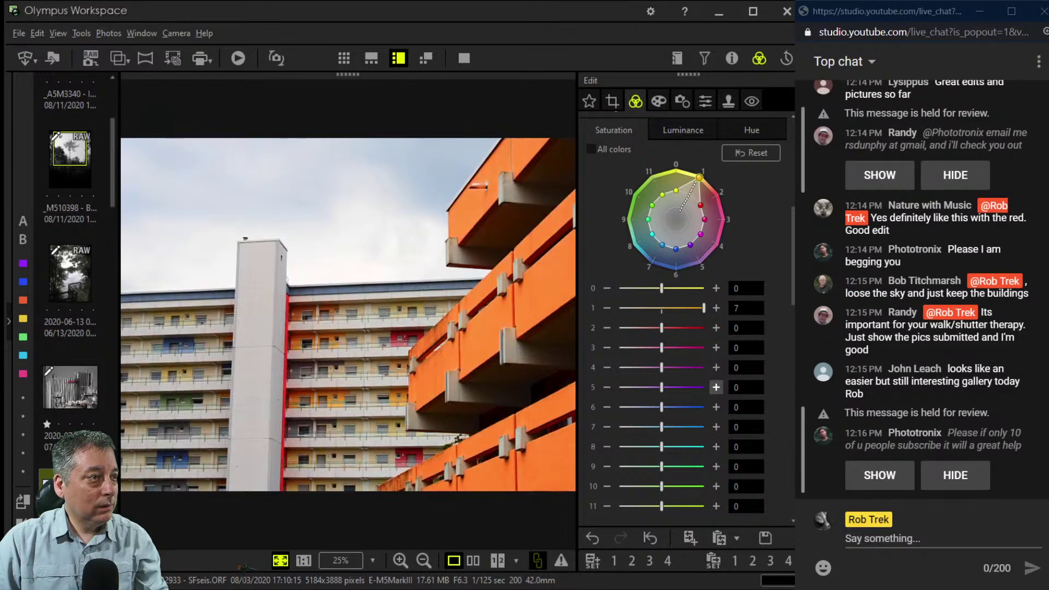
left_click_drag(661, 288, 703, 288)
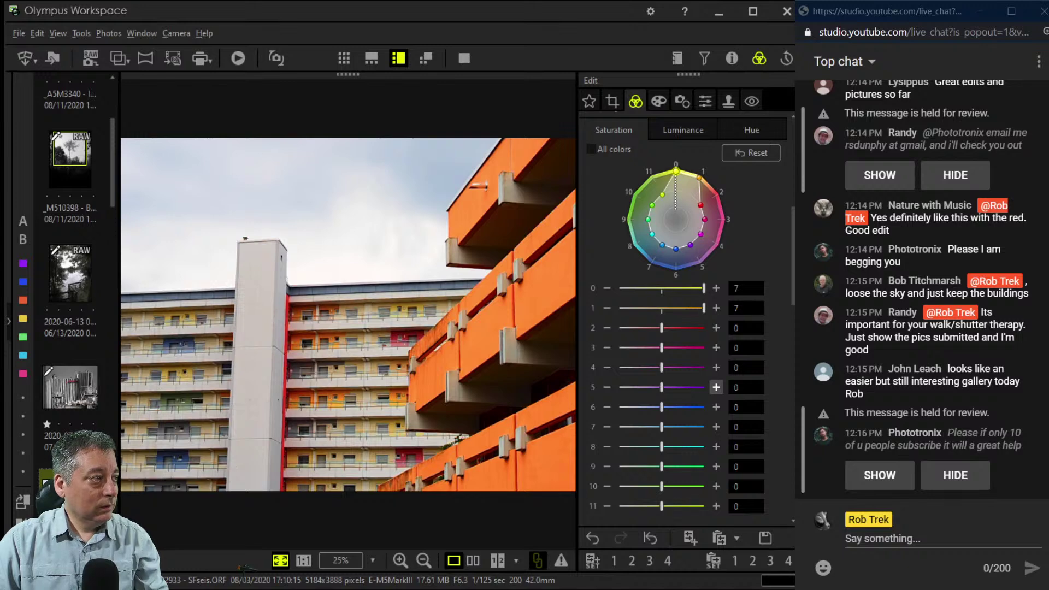
left_click_drag(661, 328, 704, 328)
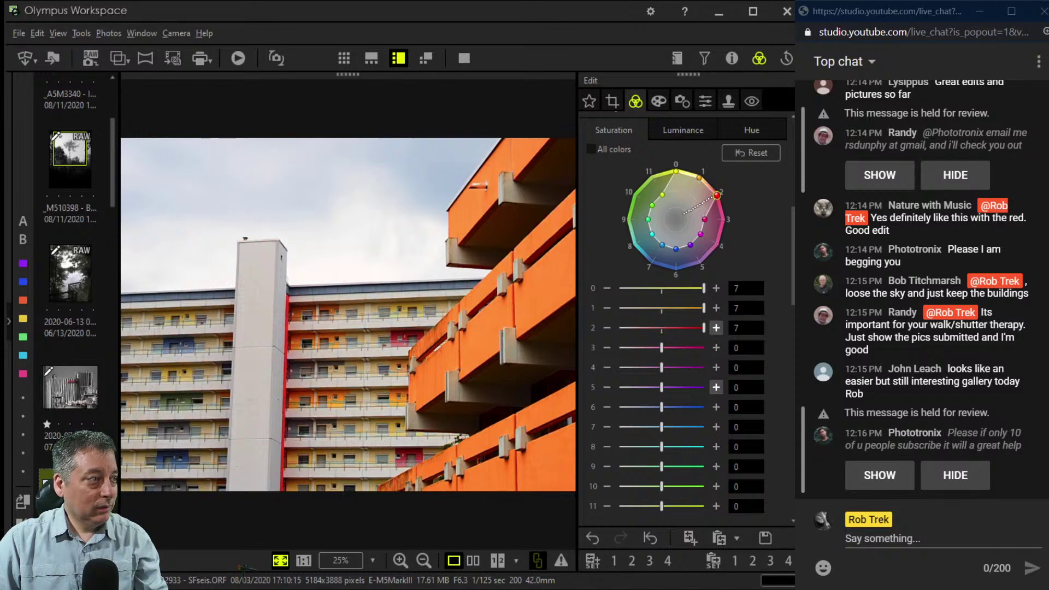
left_click_drag(661, 407, 703, 407)
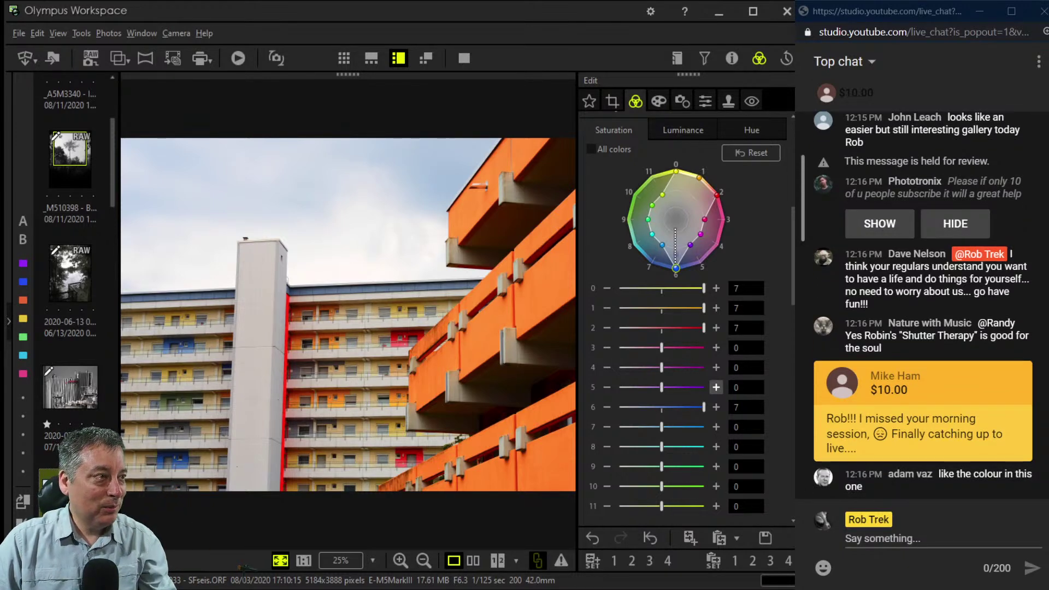
Crop the apartment building photo to a 1:1 square of about 3144 x 3144 pixels around the concrete tower.
left_click(612, 102)
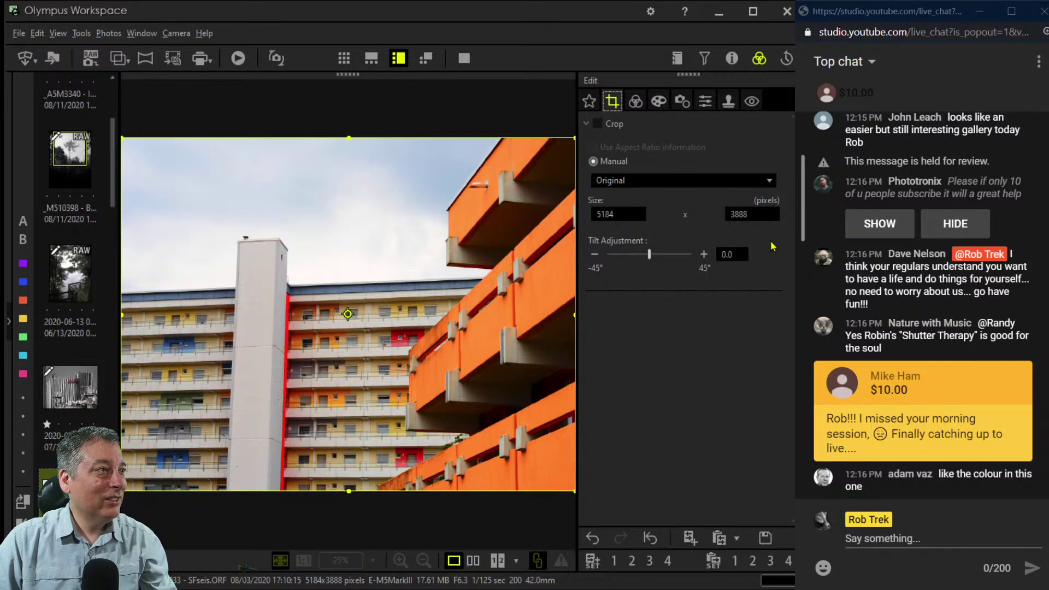
left_click(783, 307)
left_click_drag(491, 251, 434, 254)
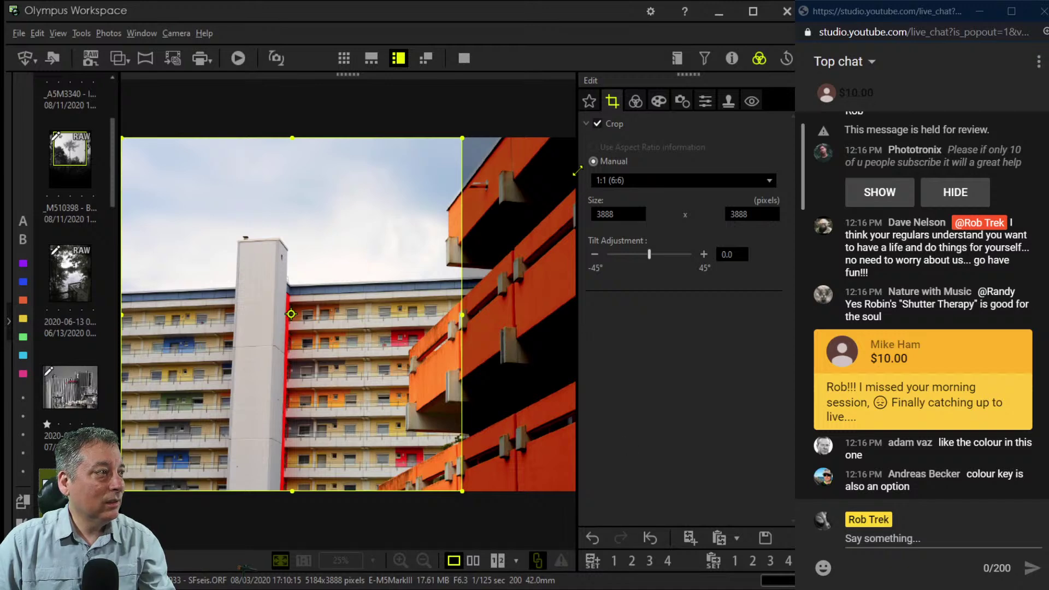
left_click_drag(577, 171, 512, 238)
left_click_drag(425, 335, 472, 344)
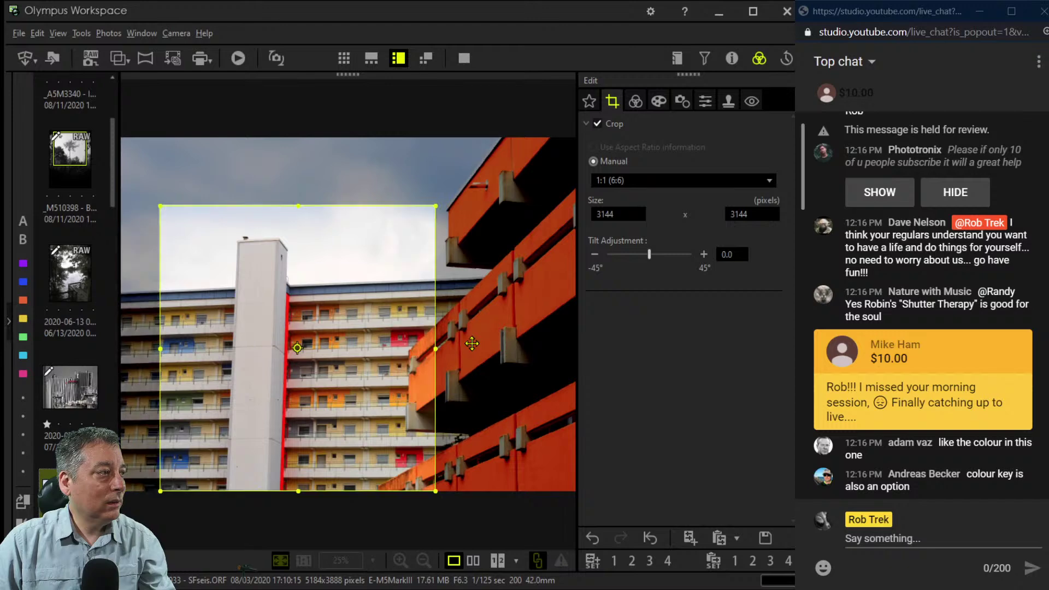
left_click(635, 101)
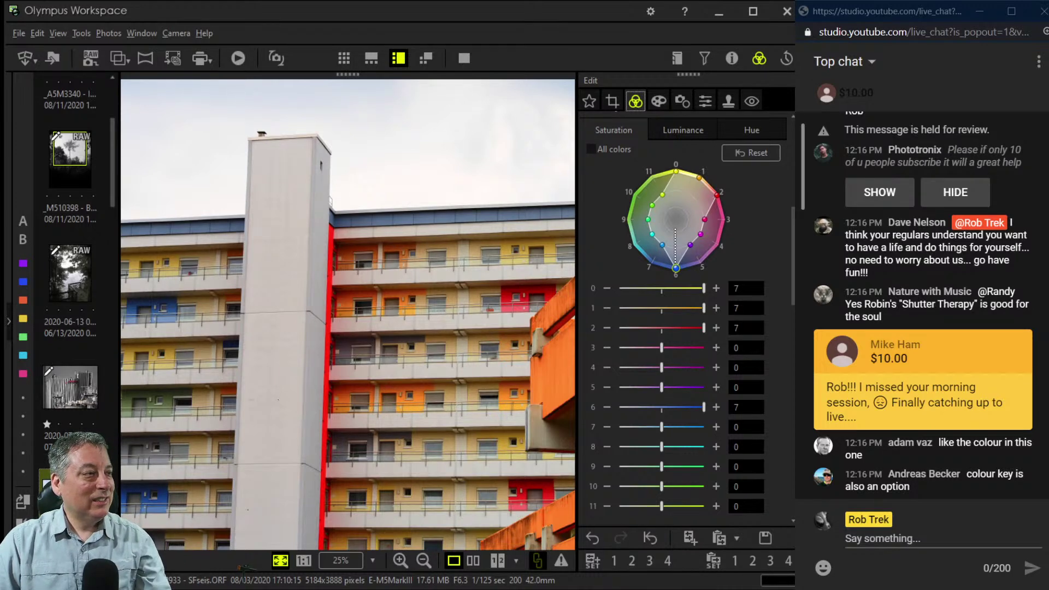
Change the crop to a 4:3 frame of about 3038 x 2278 pixels over the tower edge, colored facade and orange balconies.
left_click(612, 101)
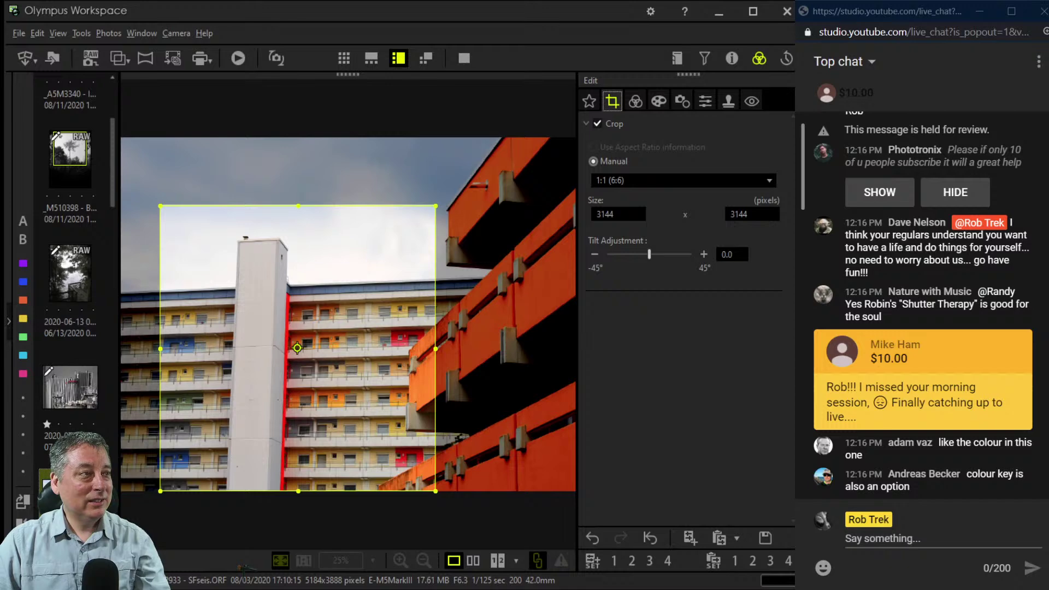
scroll(696, 183, "down", 1)
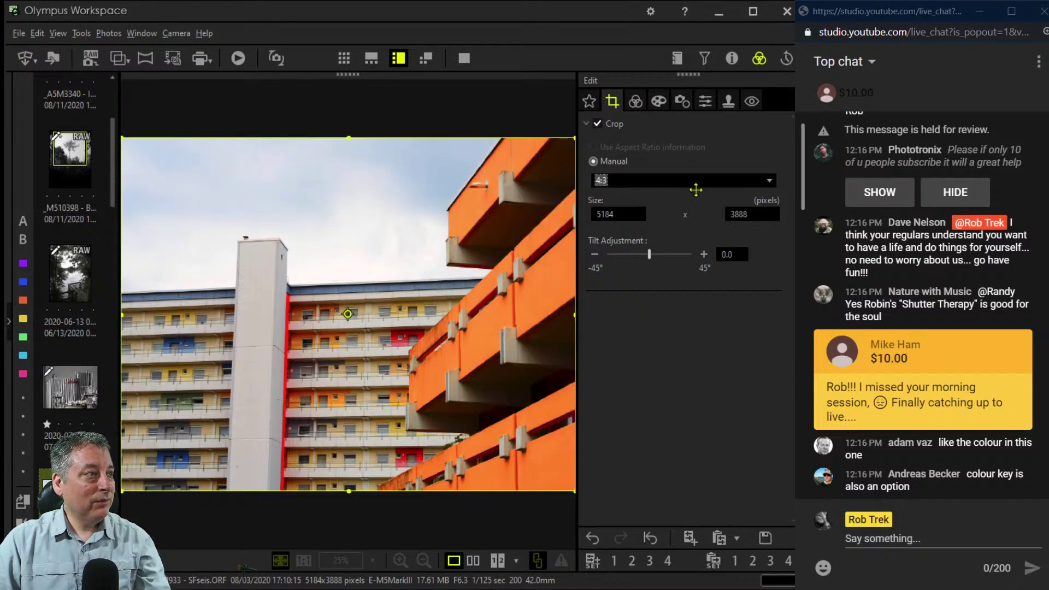
left_click_drag(574, 137, 441, 431)
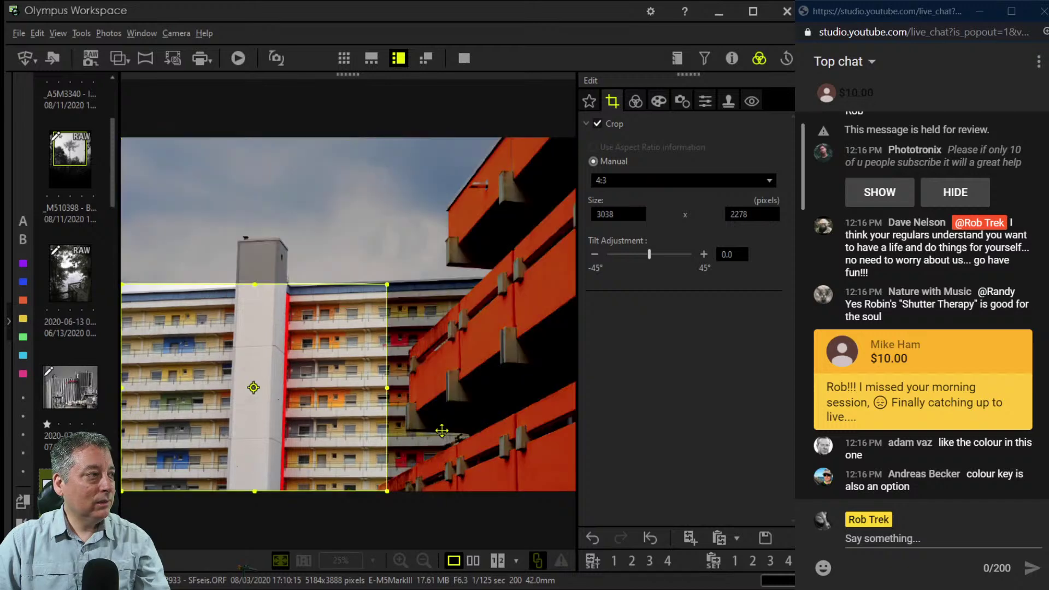
left_click_drag(525, 446, 593, 441)
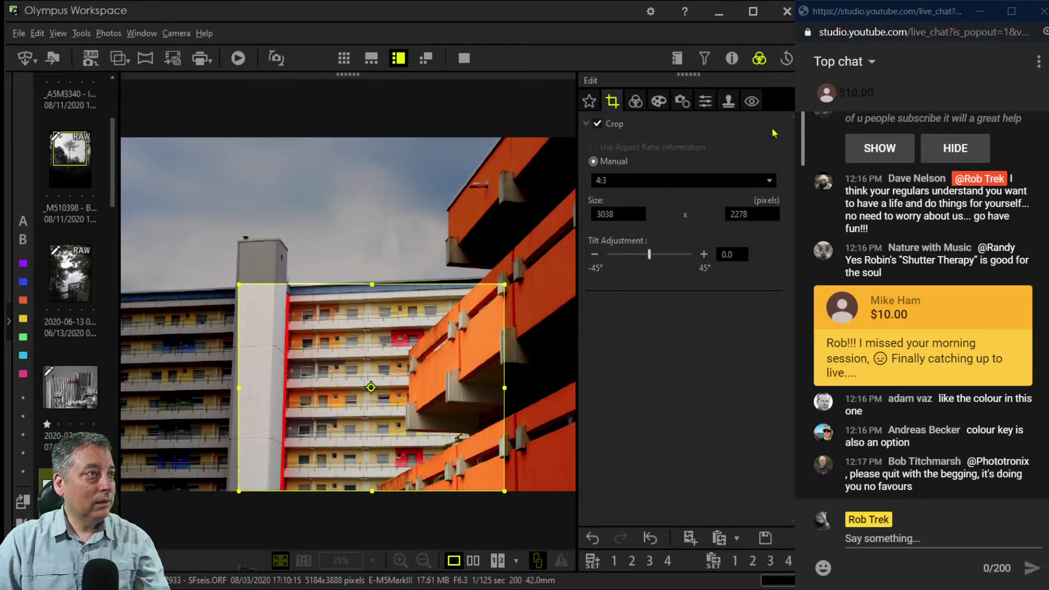
left_click(635, 101)
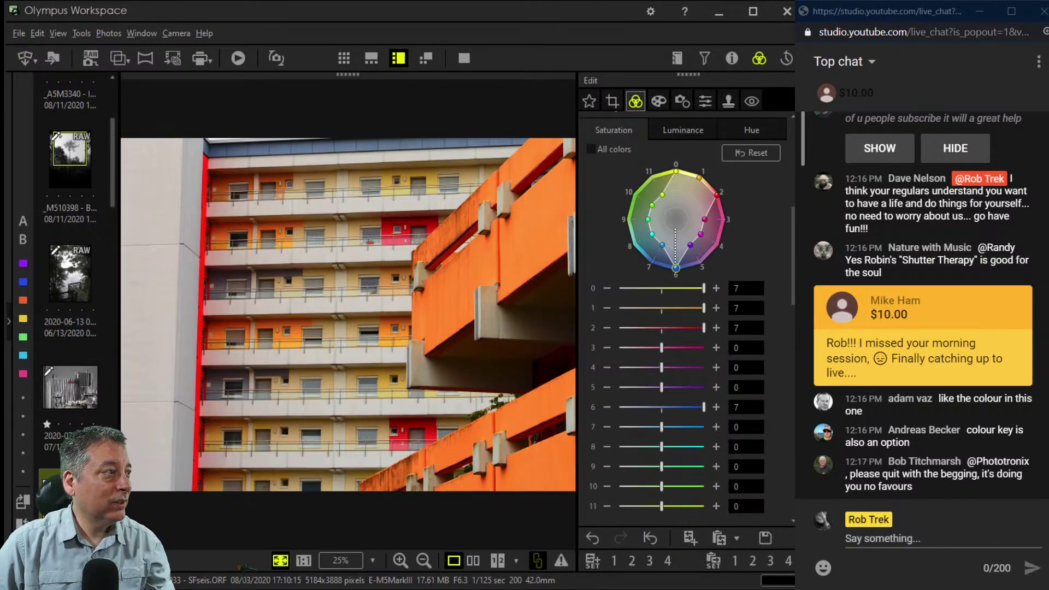
Set the Keystone Comp. of the apartment building photo to 37 horizontal and 11 vertical.
left_click(705, 101)
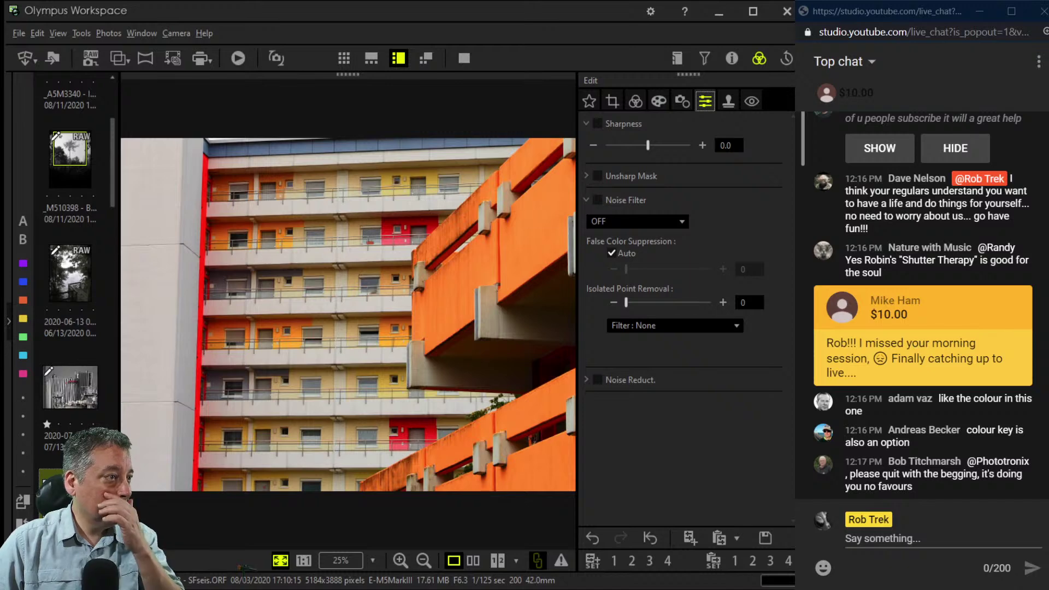
left_click(682, 101)
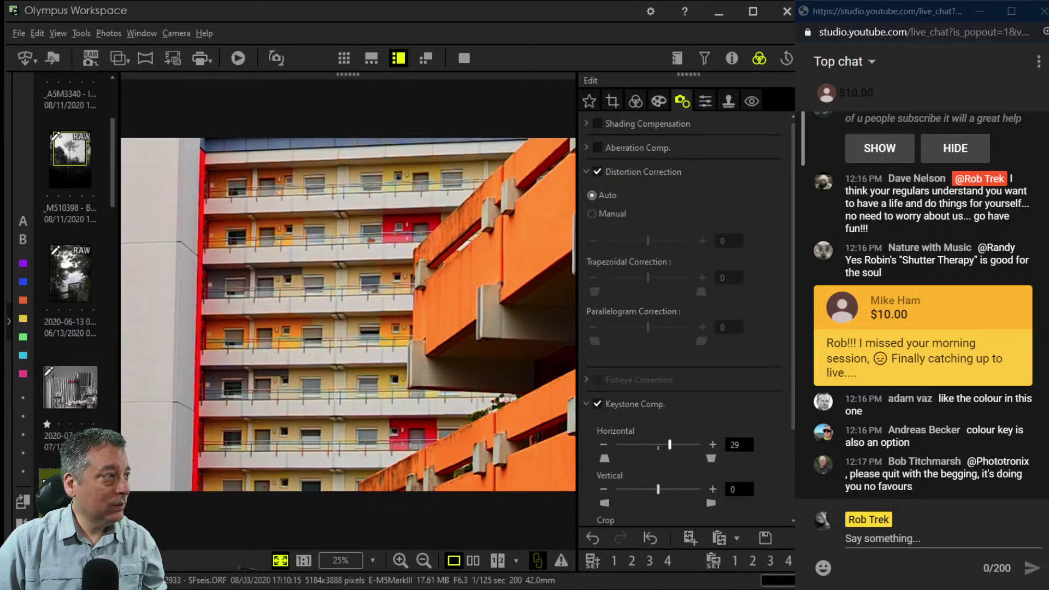
key("Right")
key("Right")
key("Right")
key("Right")
key("Right")
key("Right")
key("Right")
key("Right")
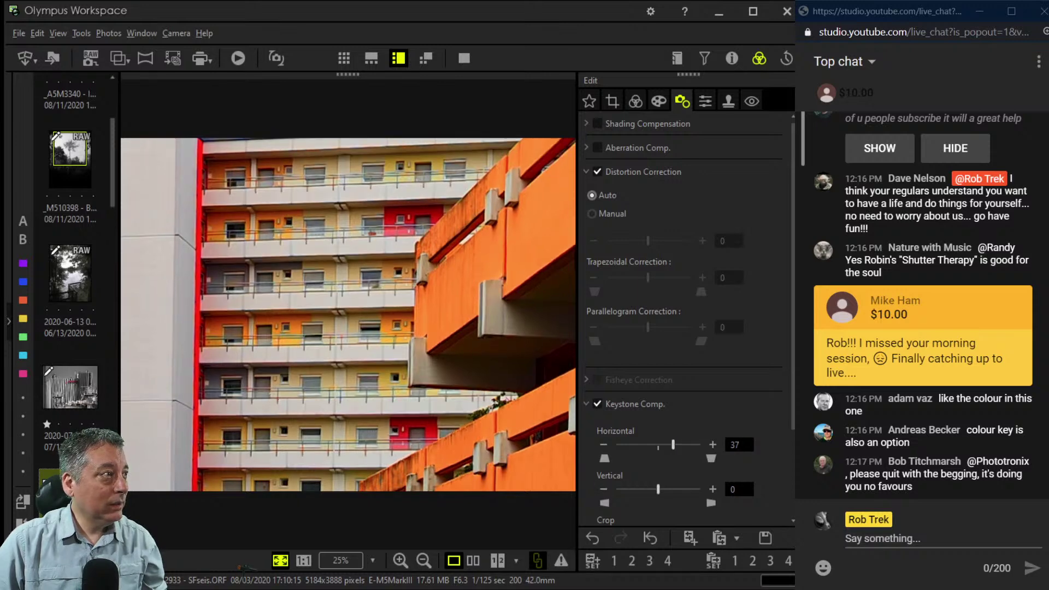
left_click_drag(658, 489, 663, 488)
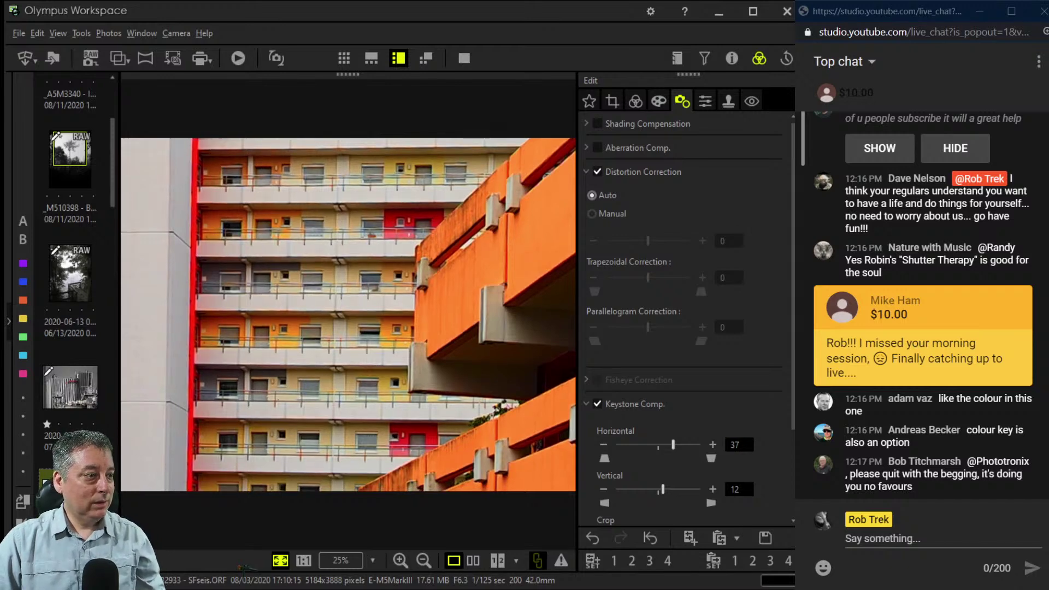
left_click(603, 489)
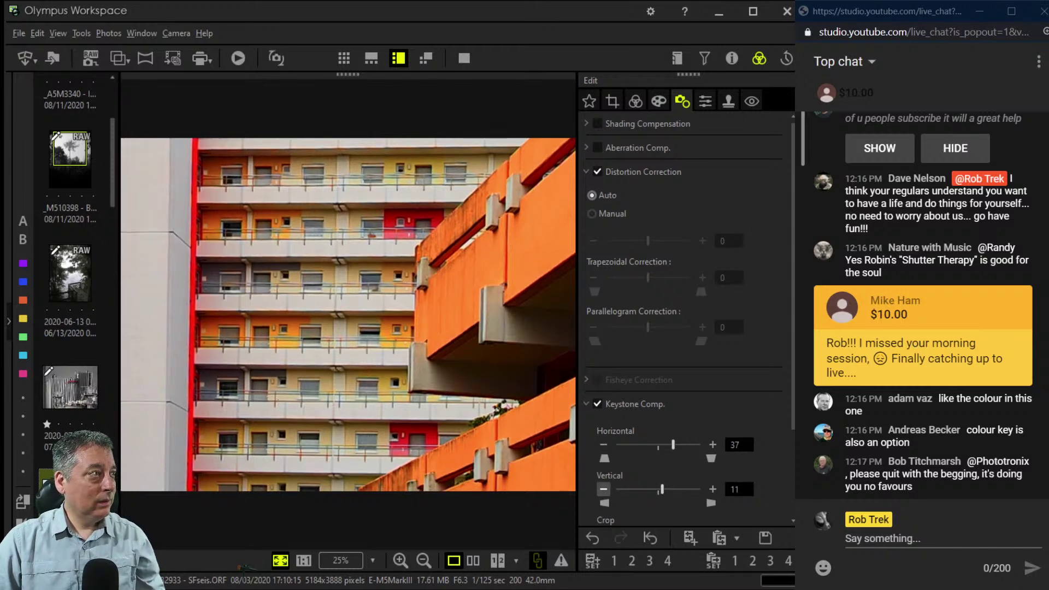
Shrink the 4:3 crop to about 2627 x 1969 pixels and shift it up over the facade below the roofline.
key("c")
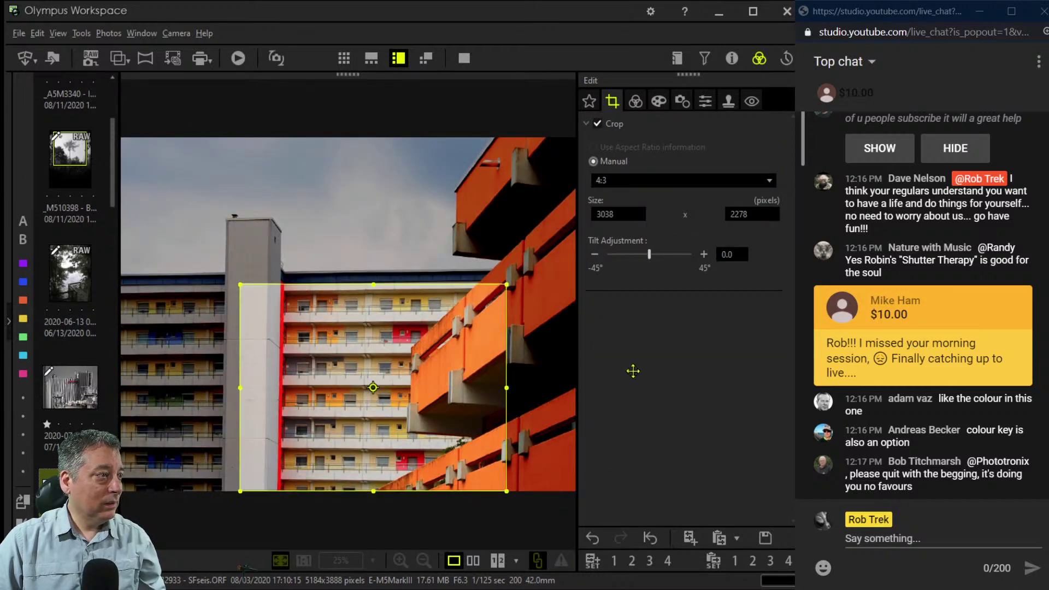
left_click_drag(633, 355, 588, 415)
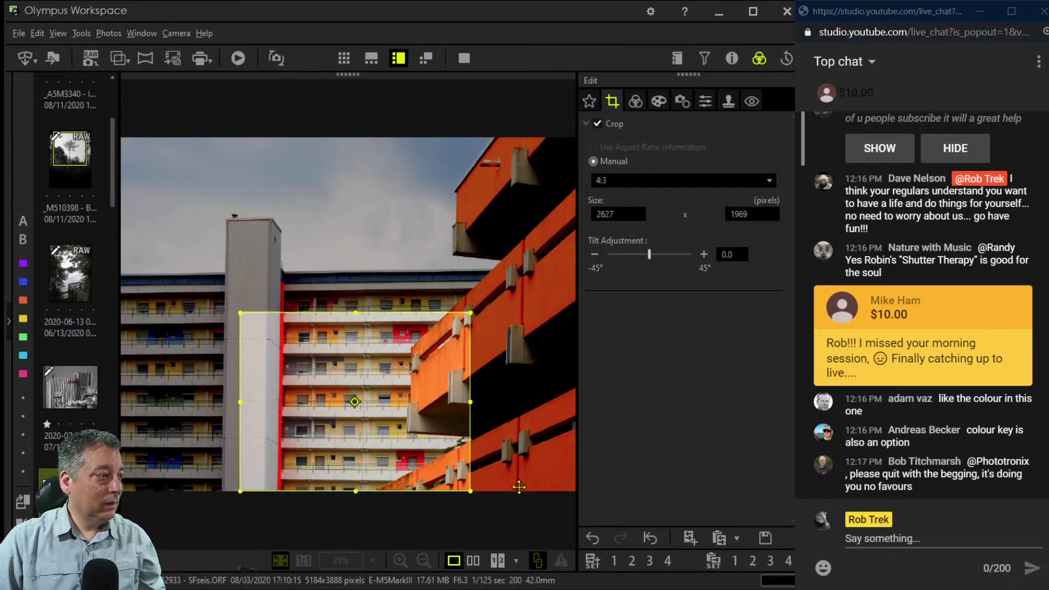
left_click_drag(519, 486, 523, 459)
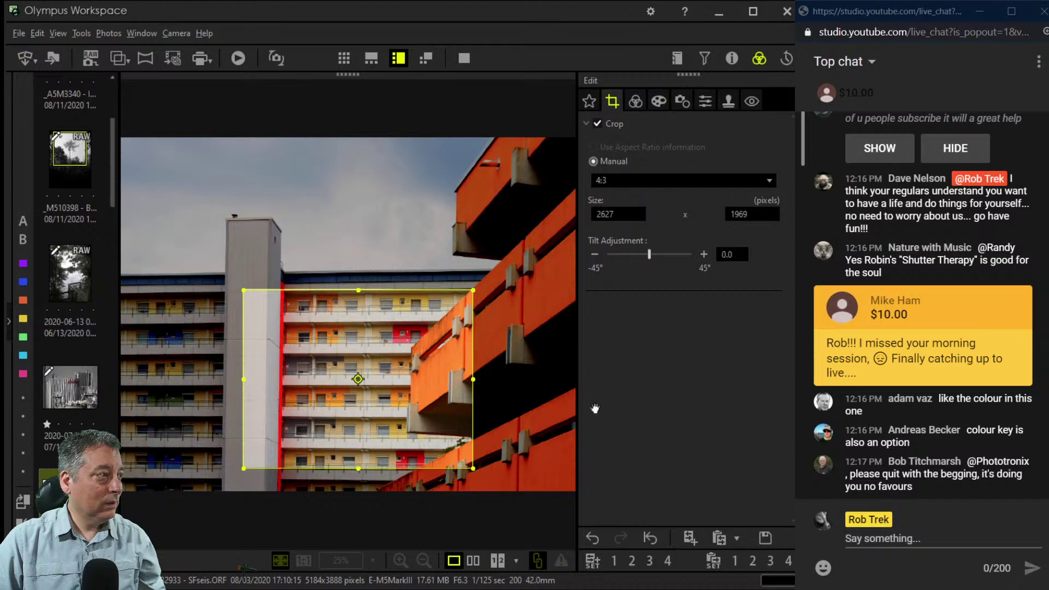
left_click(635, 100)
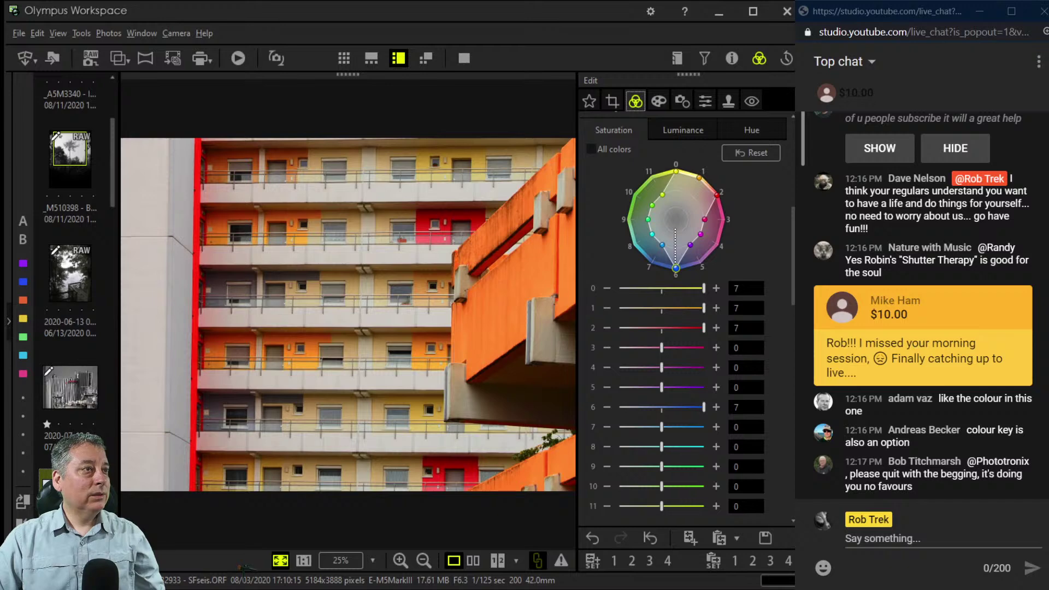
Raise the vertical Keystone Comp. of the cropped apartment building photo to 15.
left_click(705, 101)
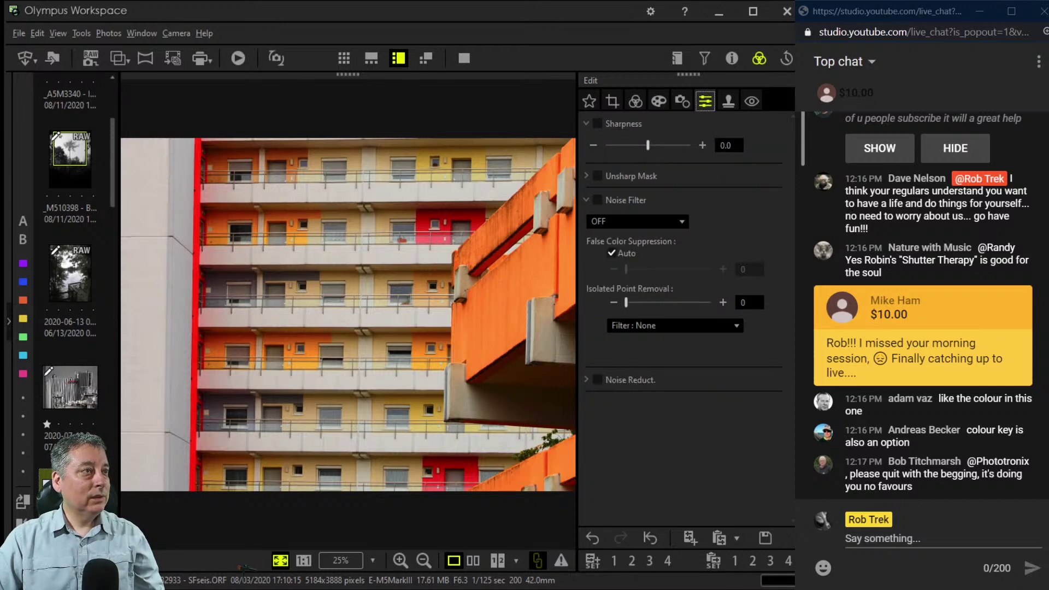
left_click(682, 101)
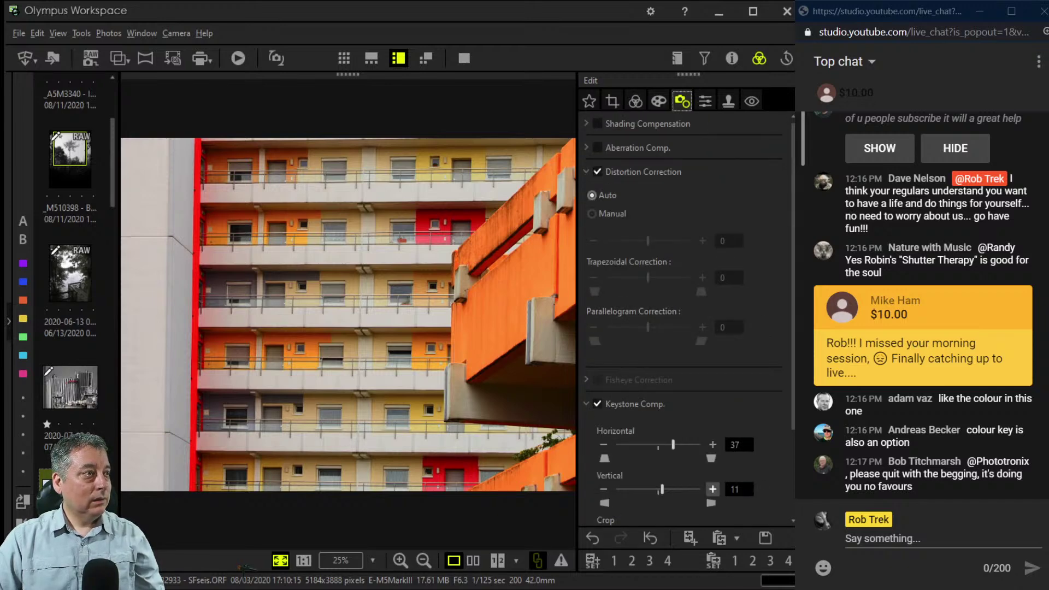
left_click(713, 489)
left_click(712, 489)
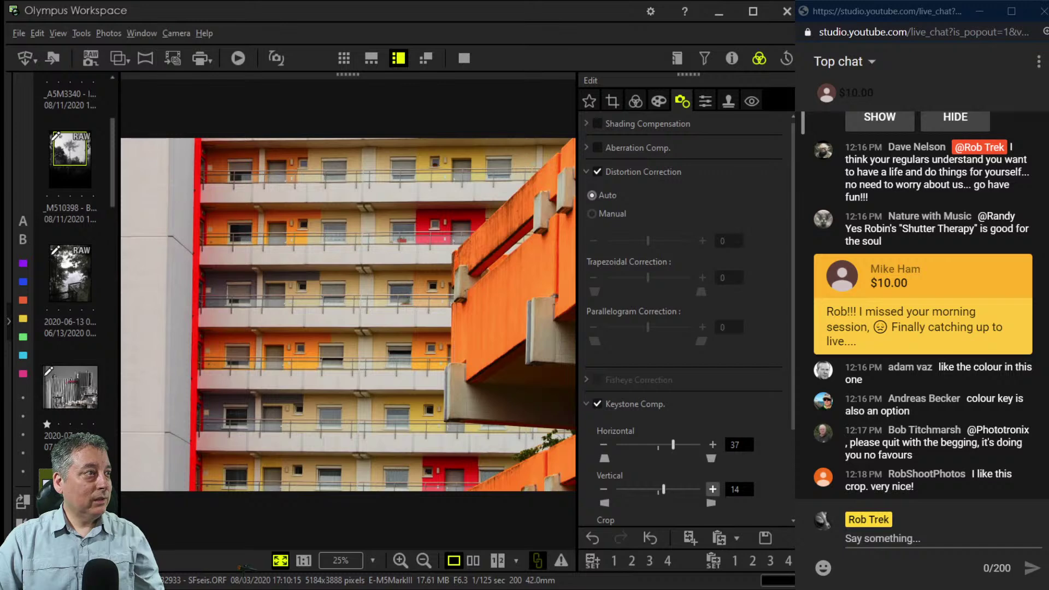
left_click(713, 489)
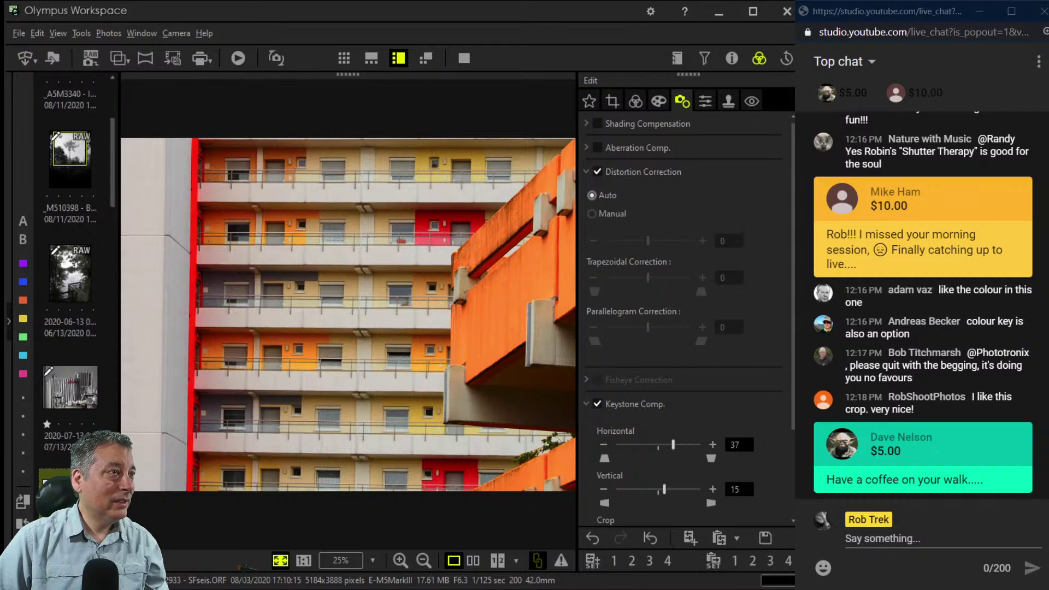
Try a crop Tilt Adjustment of 0.7 degrees and return it to 0.0.
left_click(636, 101)
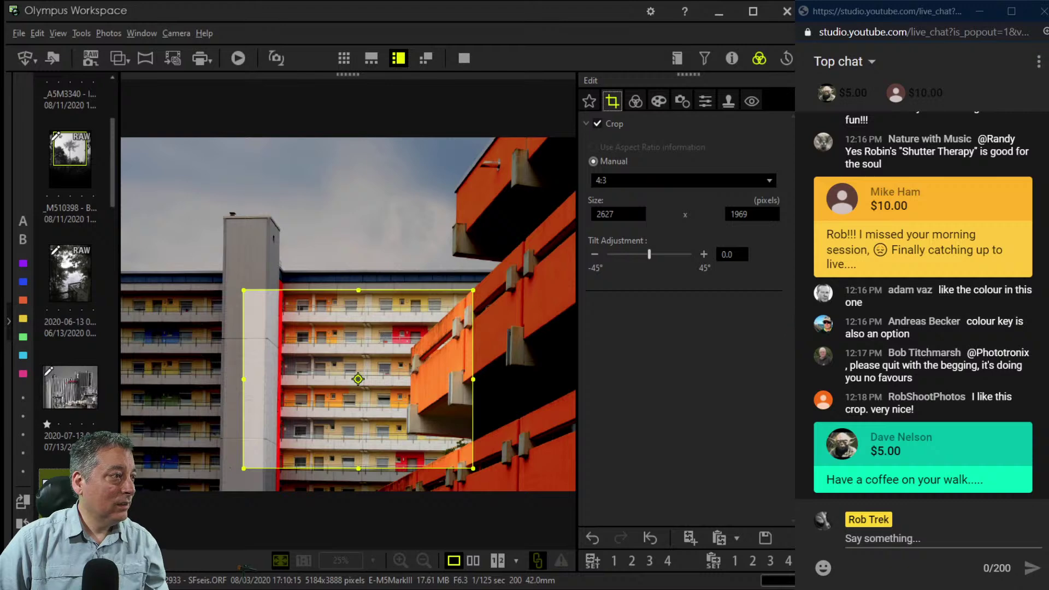
left_click_drag(649, 254, 649, 254)
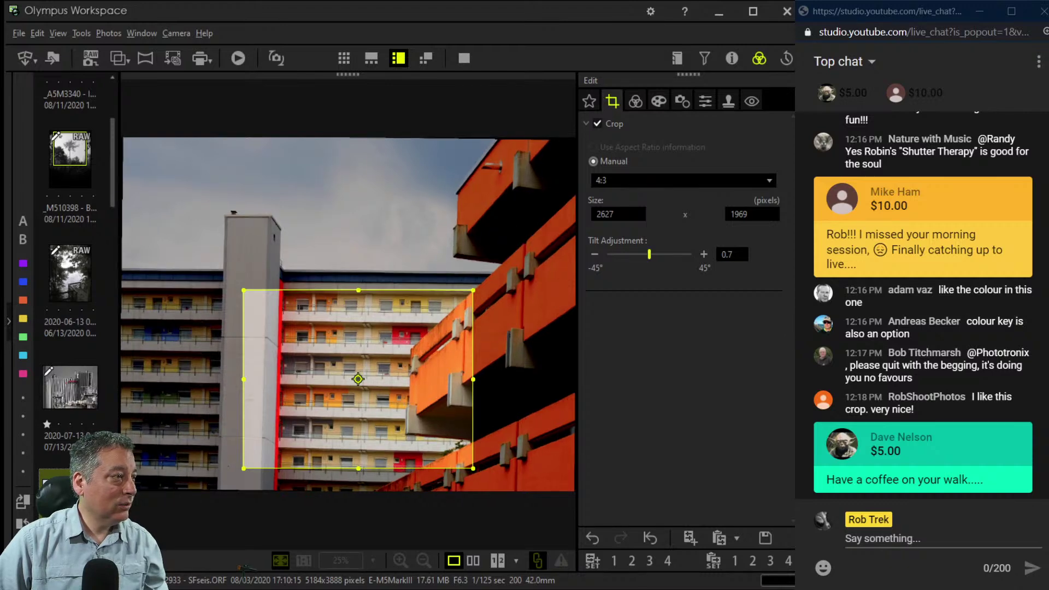
left_click_drag(650, 255, 649, 255)
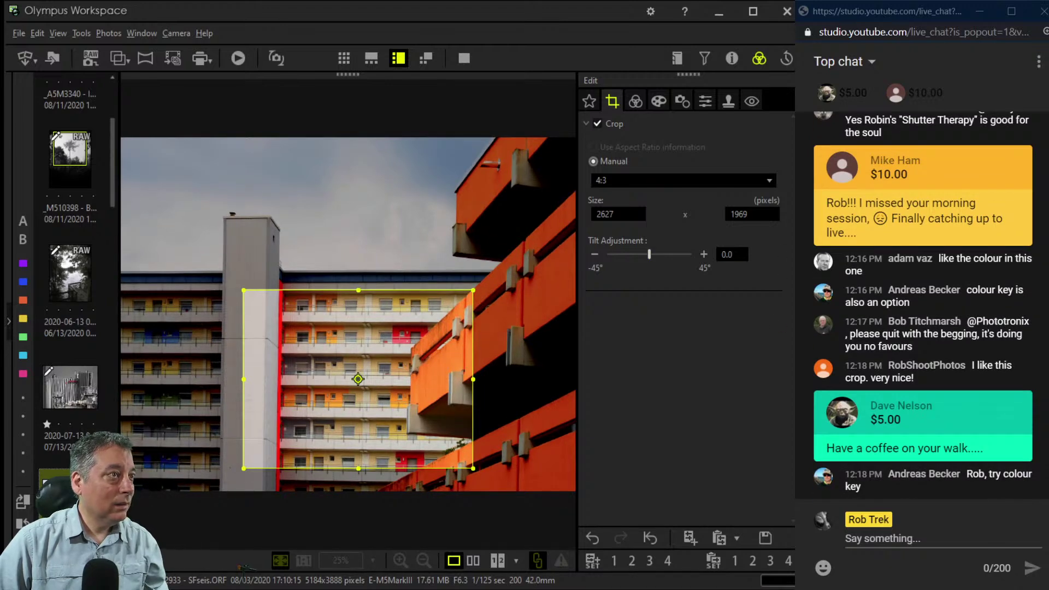
left_click(704, 101)
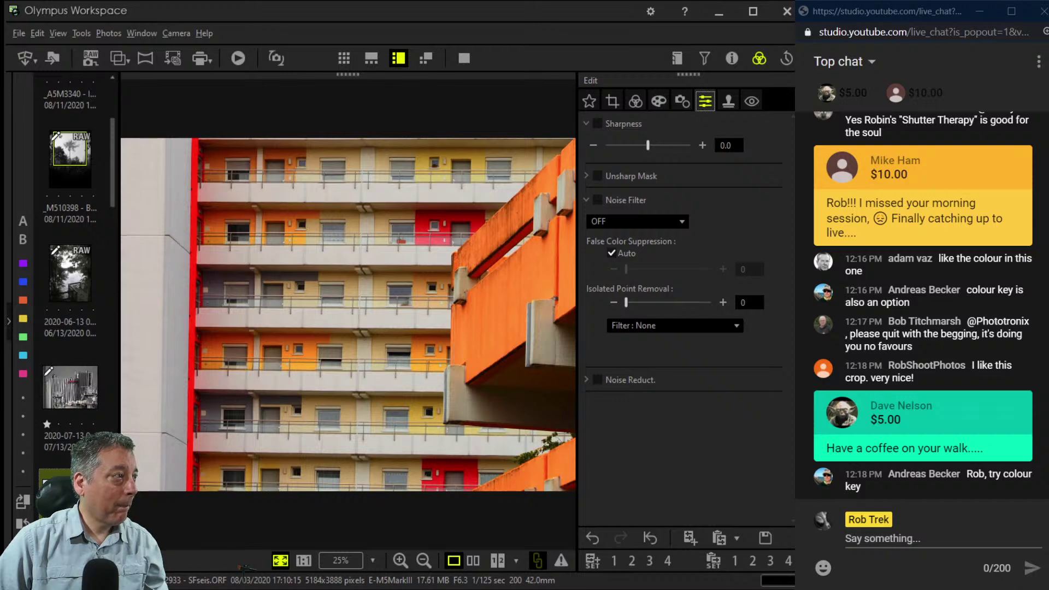
Fine-tune the horizontal Keystone Comp. of the cropped apartment building photo to 27.
left_click(682, 101)
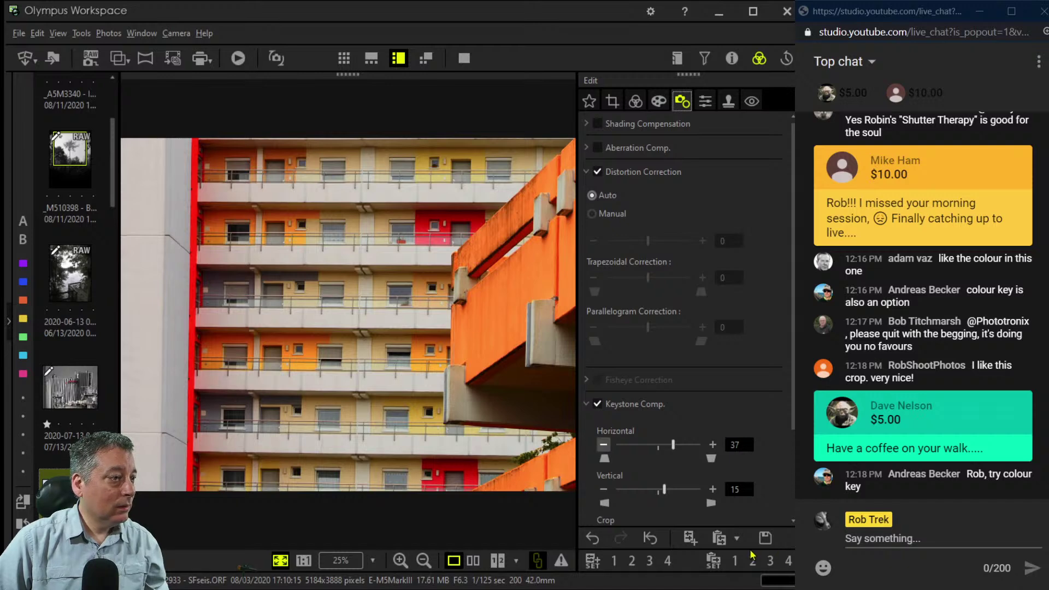
key("space")
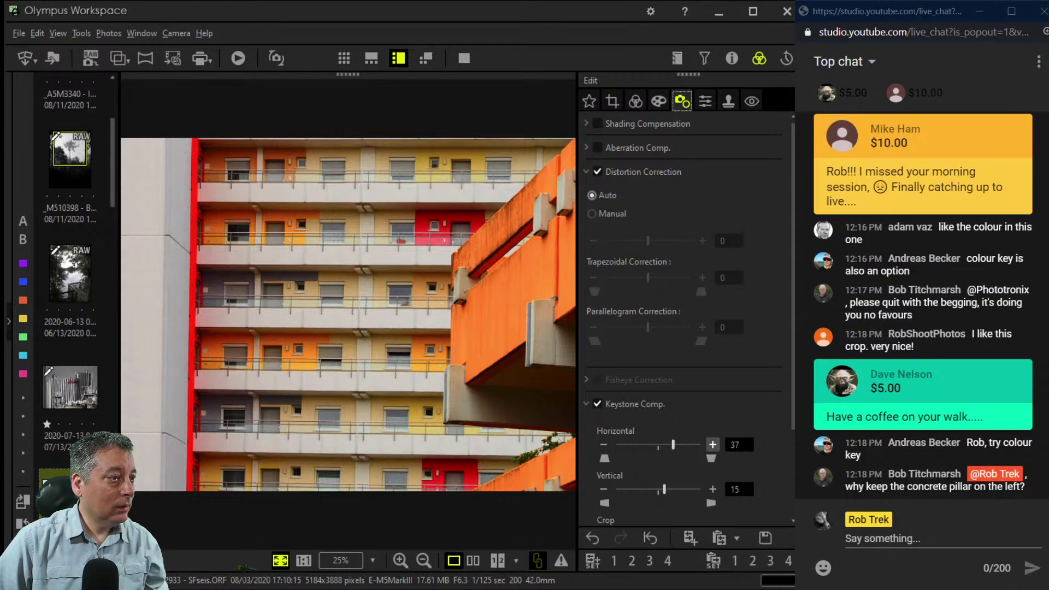
key("space")
key("space")
key("space")
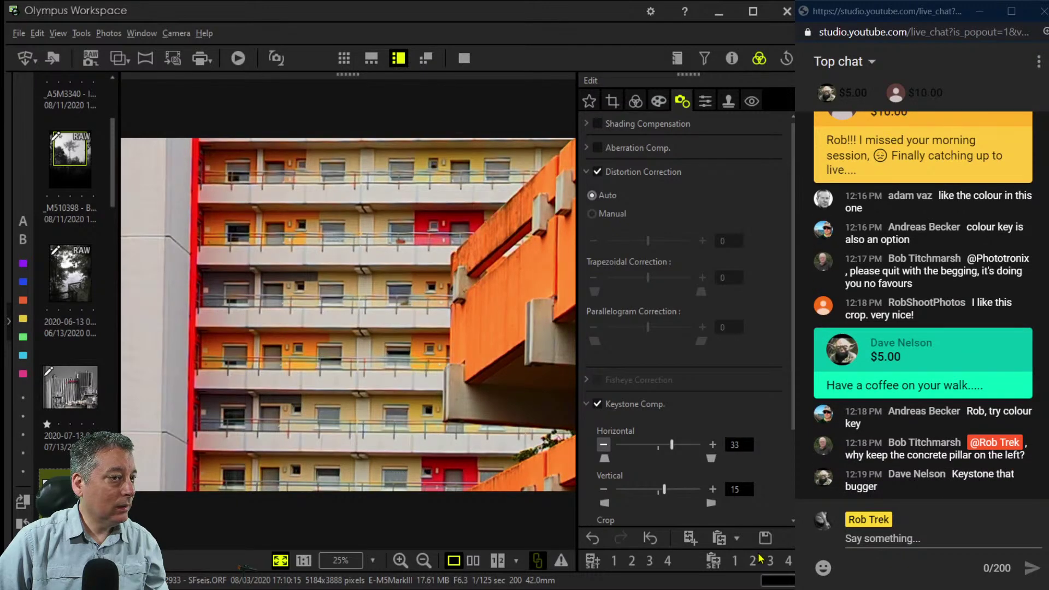
key("space")
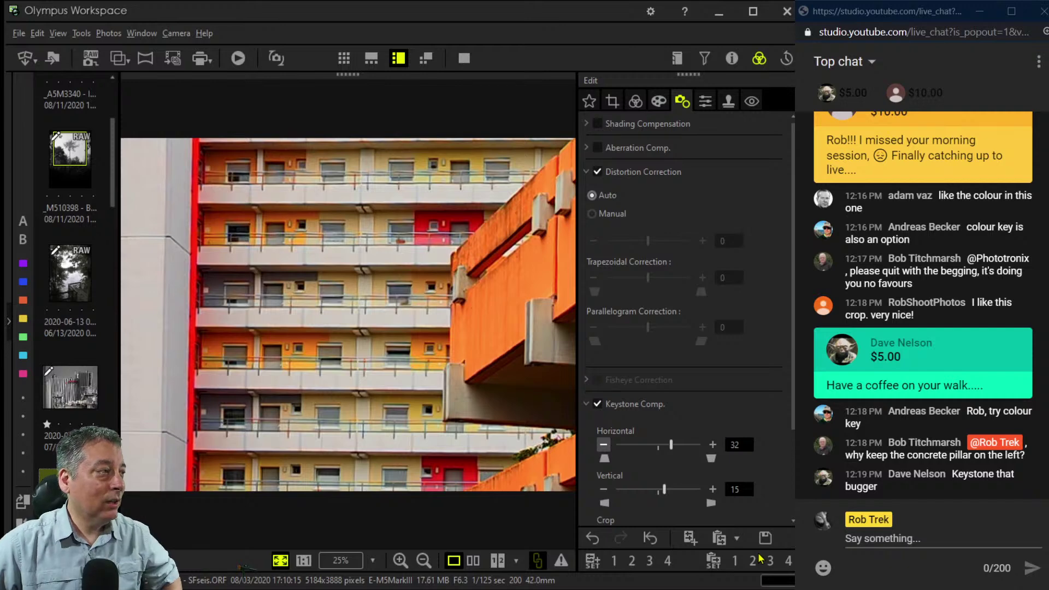
key("space")
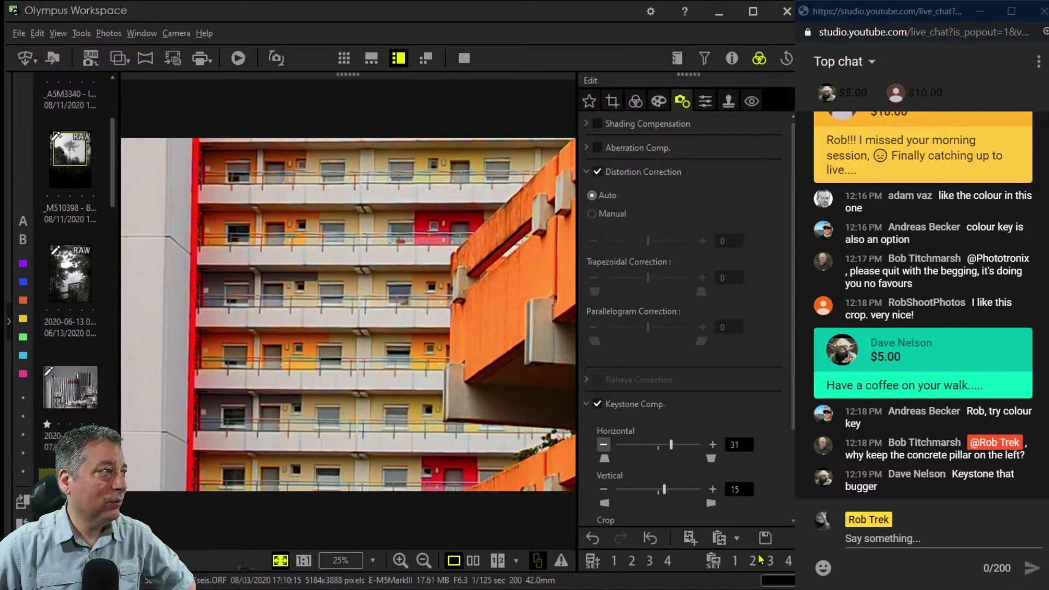
key("space")
key("space")
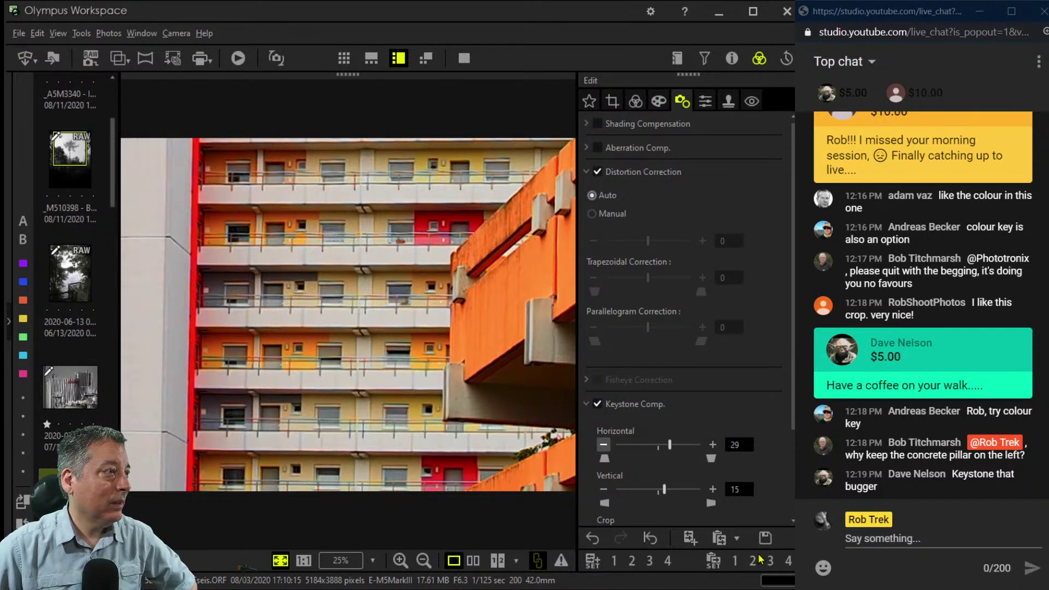
key("space")
key("space")
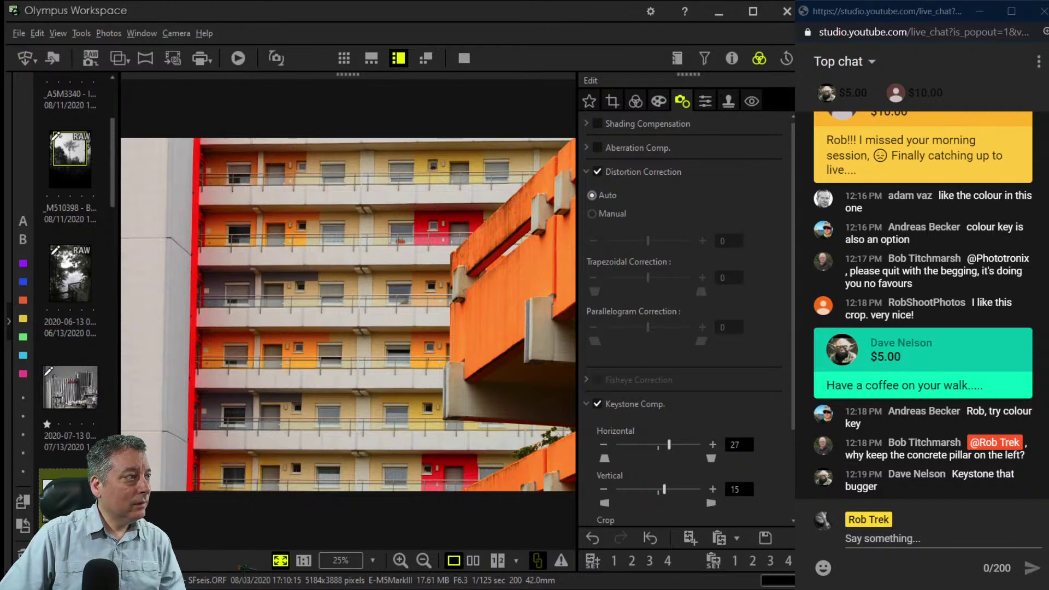
left_click(604, 445)
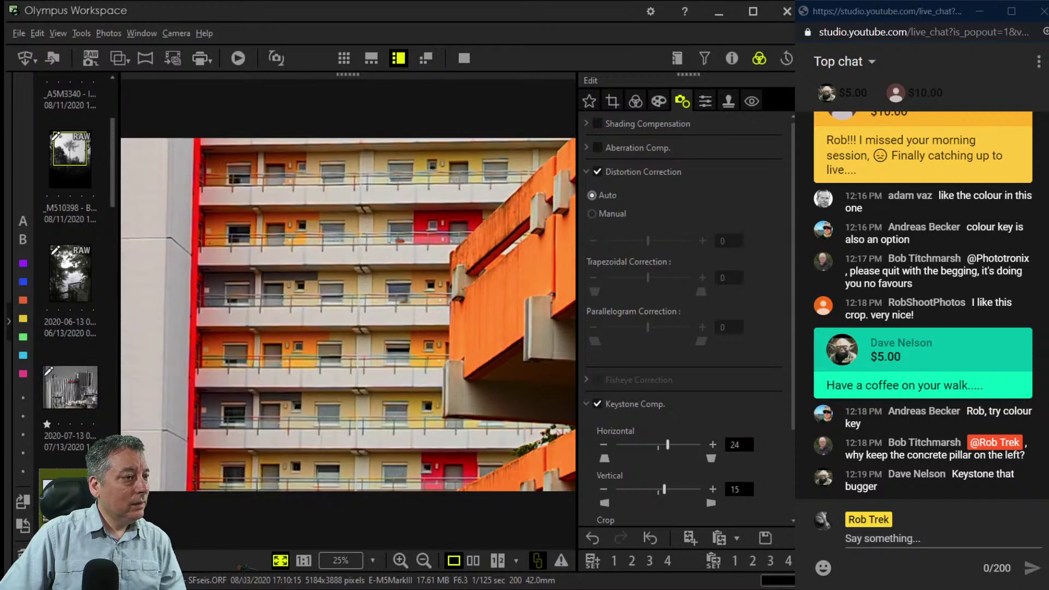
left_click(712, 445)
left_click(712, 444)
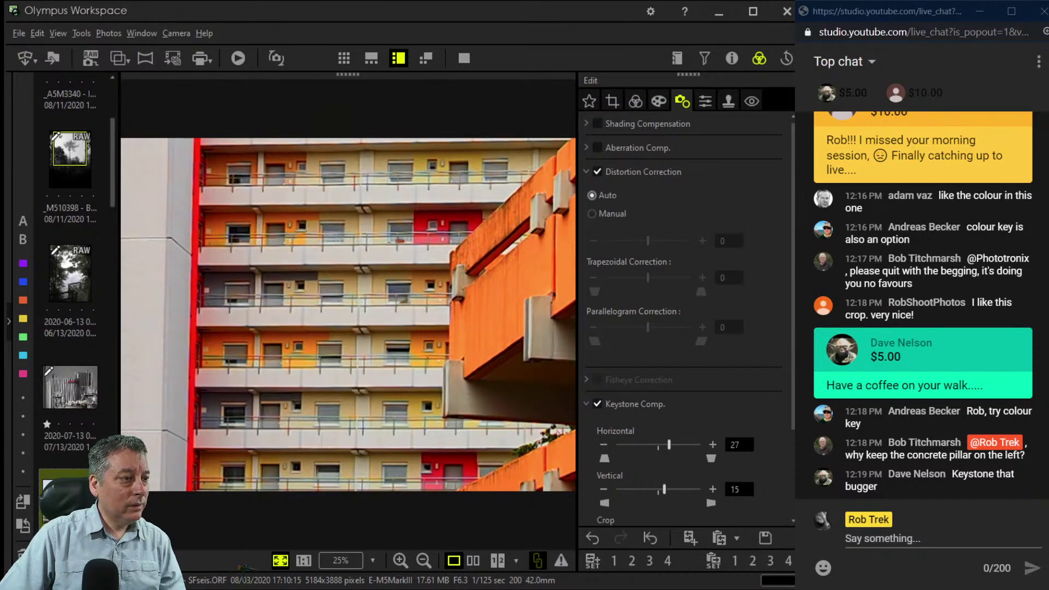
Set the apartment building photo's Keystone Comp. to 37 horizontal and 13 vertical.
left_click(690, 445)
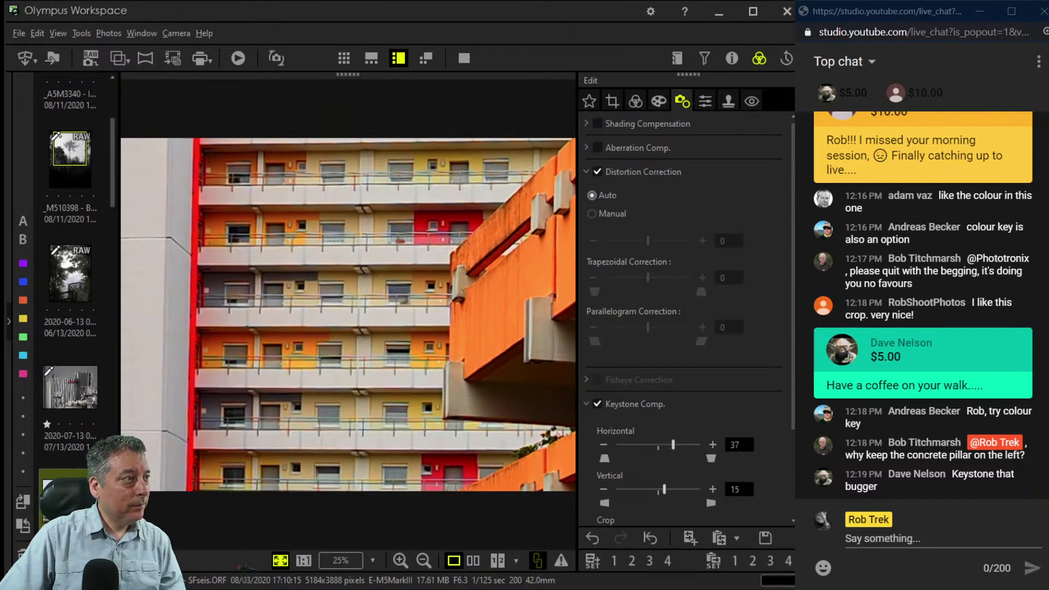
left_click(603, 489)
left_click(603, 489)
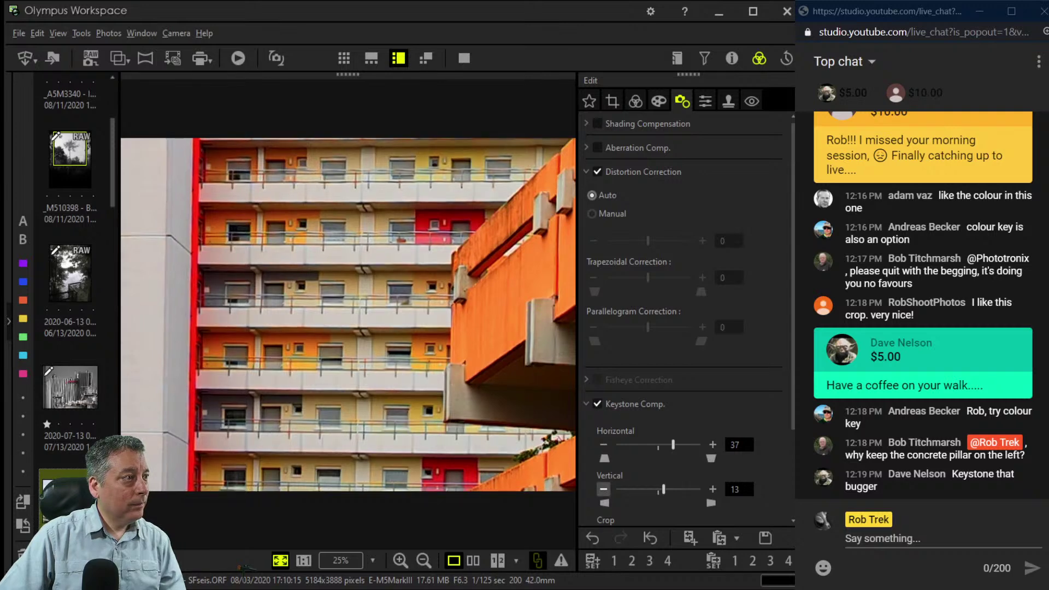
left_click(635, 101)
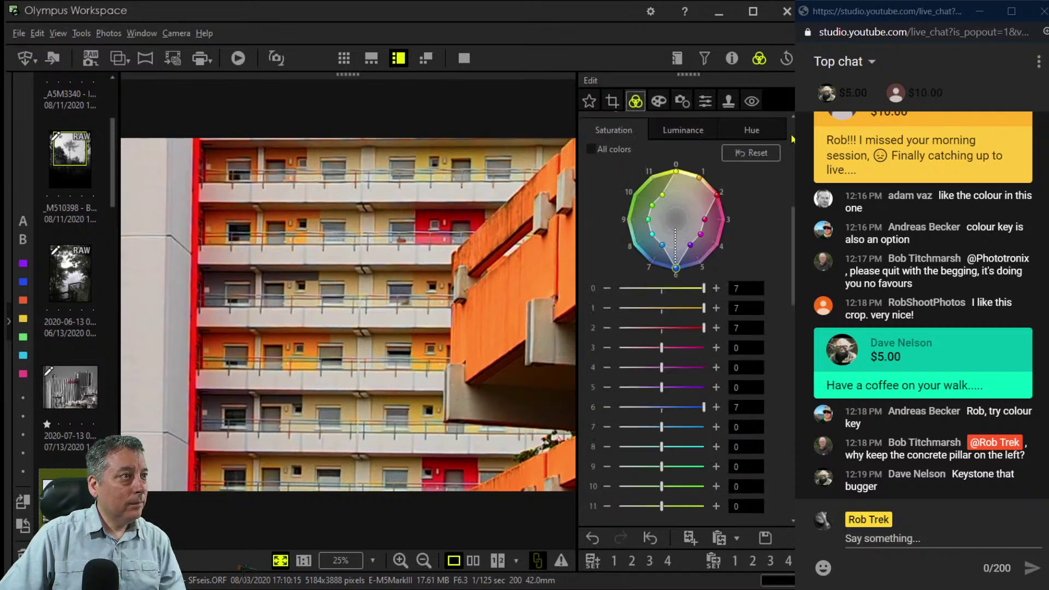
Align a horizontal guide line with an upper balcony of the apartment facade and set the crop Tilt Adjustment to -0.2 degrees.
left_click(612, 101)
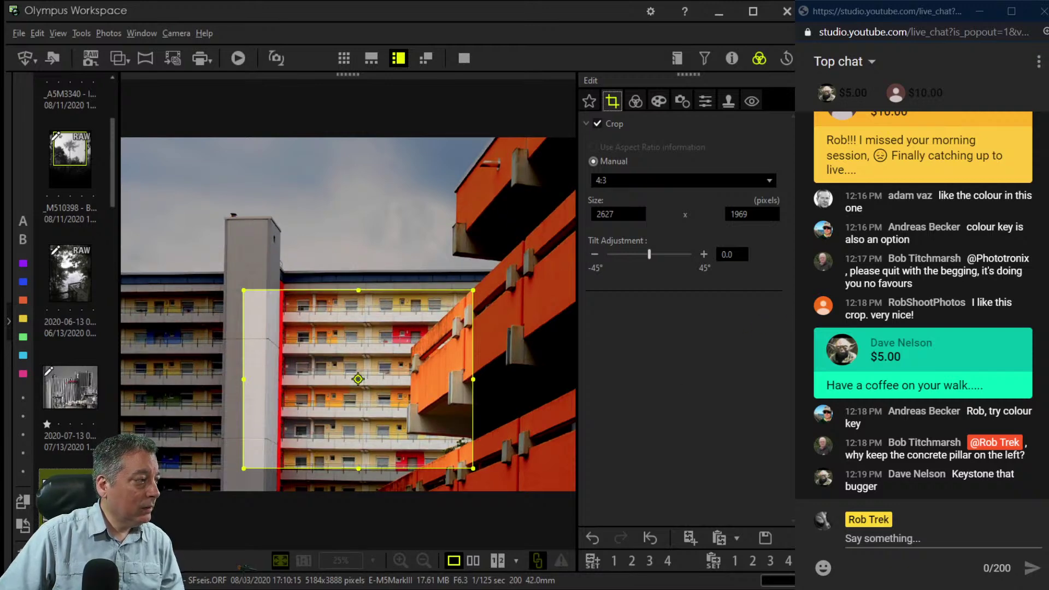
left_click(155, 561)
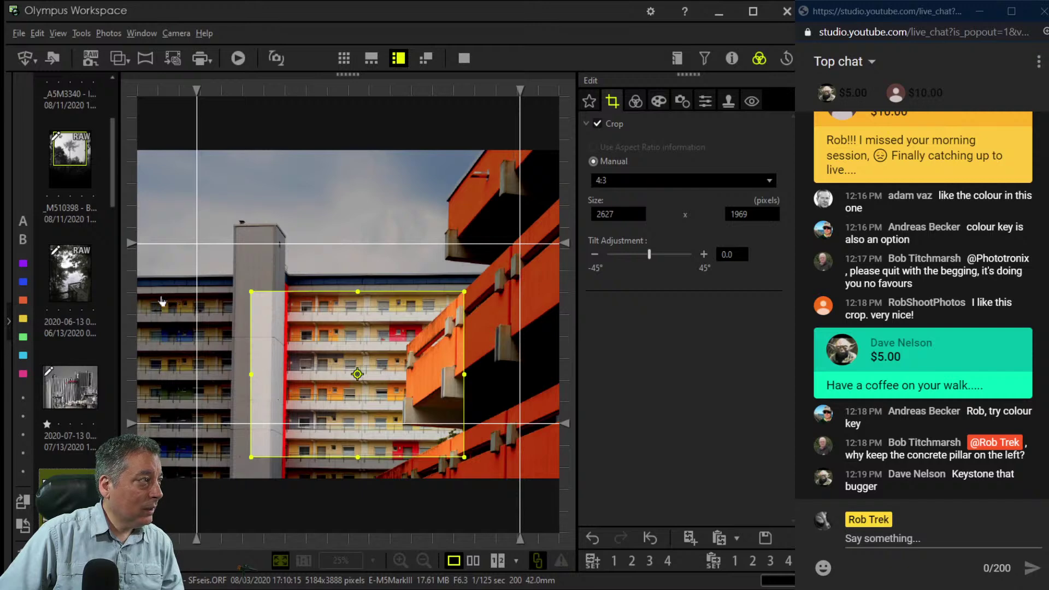
left_click_drag(162, 301, 161, 393)
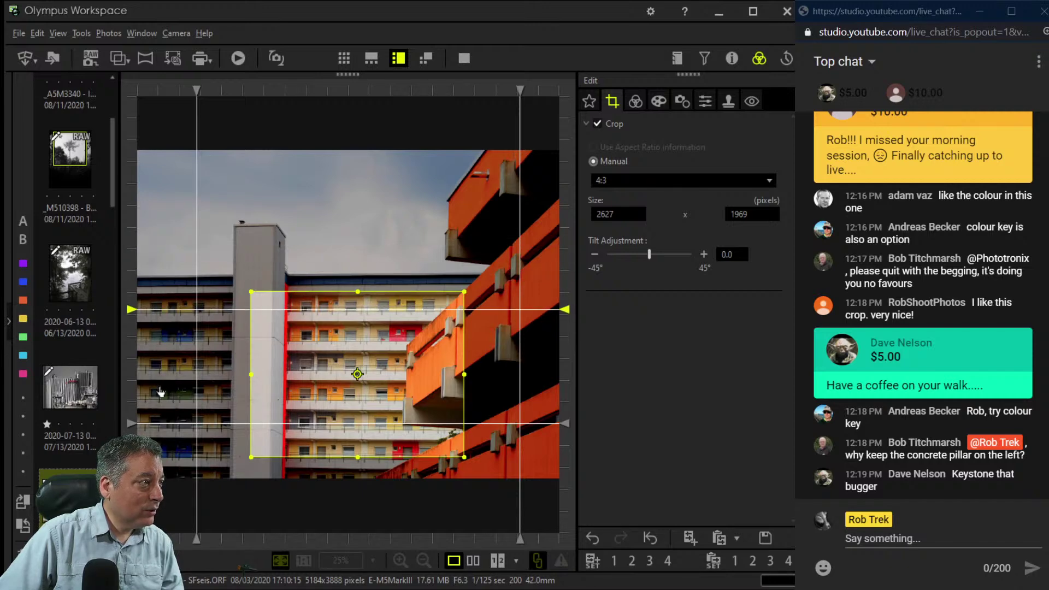
left_click_drag(160, 393, 160, 394)
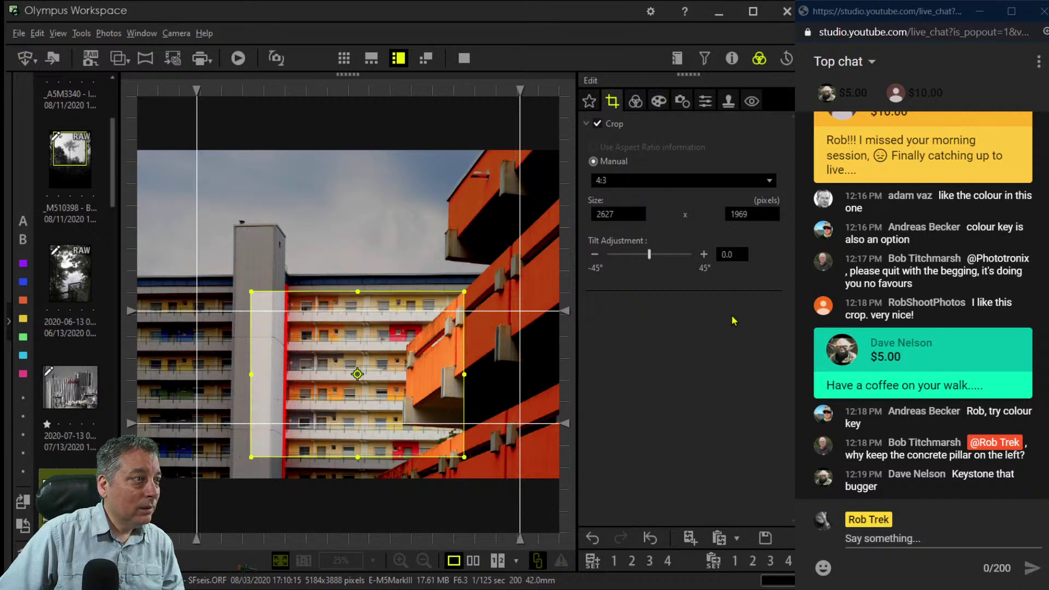
left_click(594, 254)
left_click(594, 254)
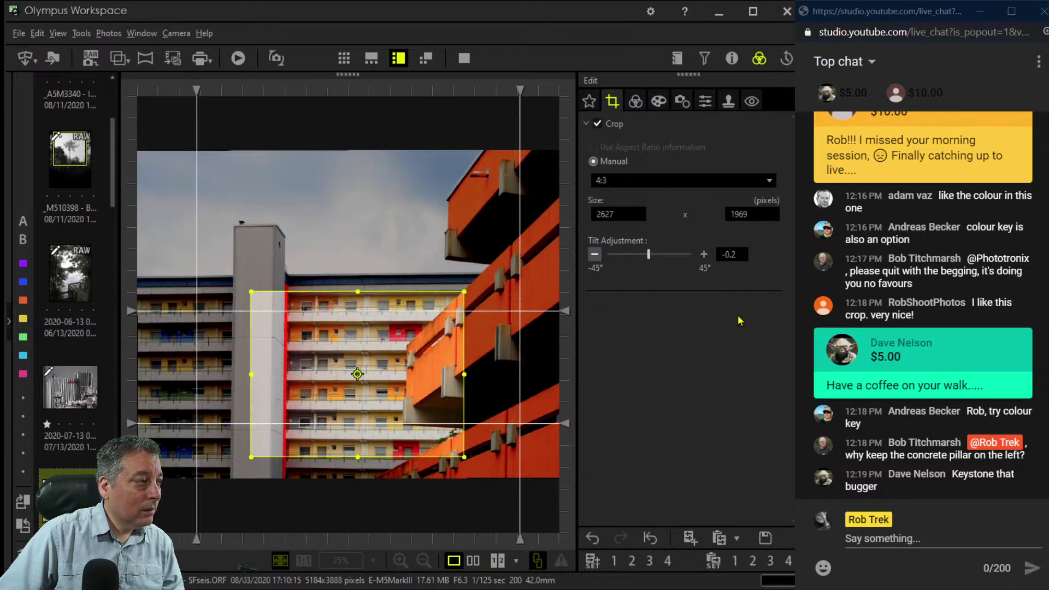
left_click(635, 100)
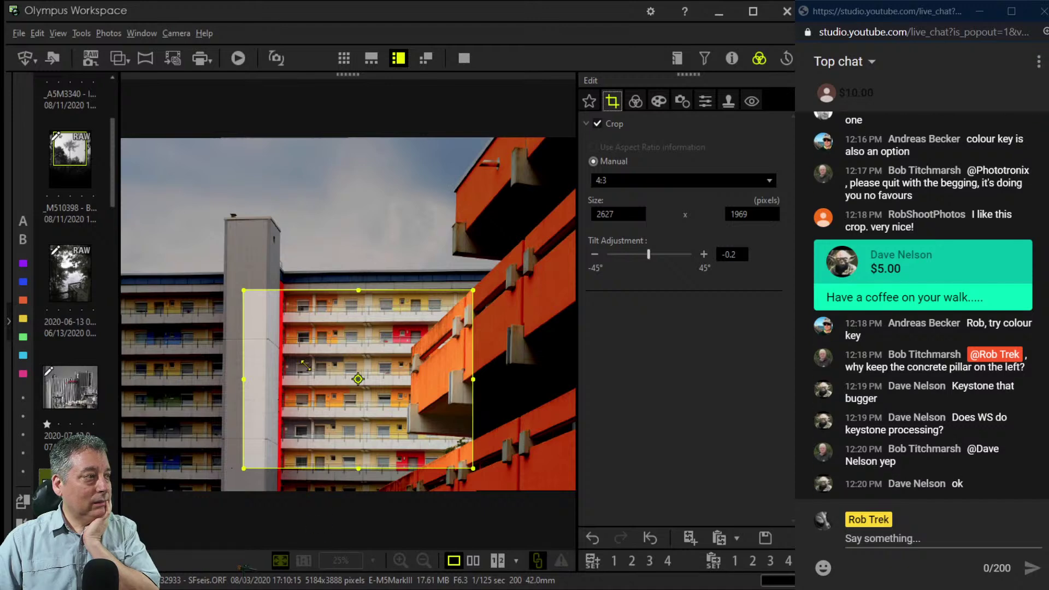
Shrink the 4:3 crop to about 2319 x 1736 pixels, trimming most of the concrete pillar, and reduce saturation of color 1 to 3 and color 2 to 4.
left_click_drag(305, 365, 332, 386)
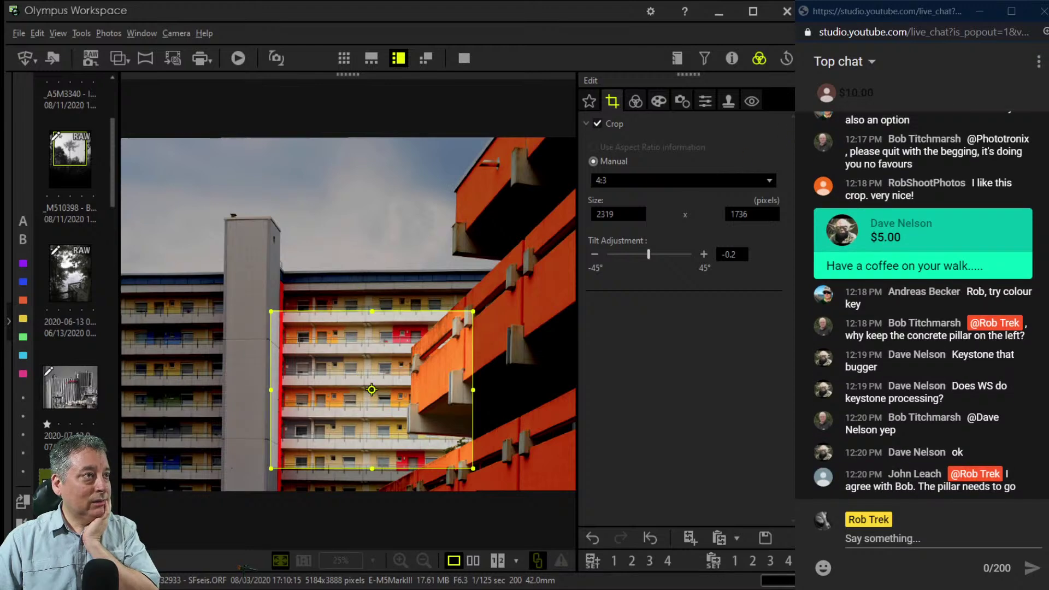
left_click(635, 101)
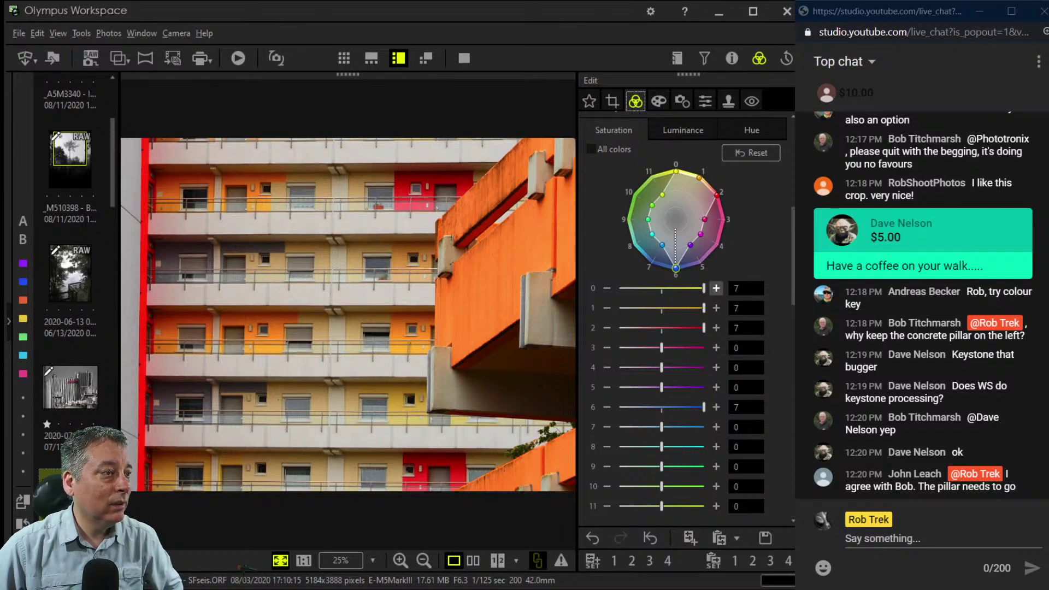
mouse_move(717, 195)
left_mouse_down()
mouse_move(693, 187)
mouse_move(709, 200)
left_mouse_up()
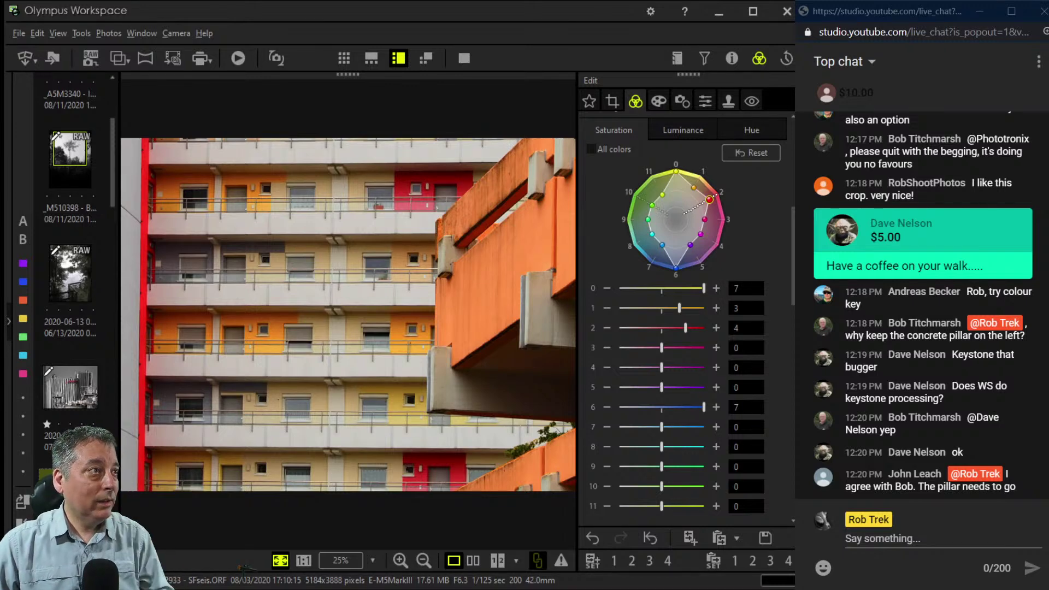
Enlarge the 4:3 crop to about 2607 x 1954 pixels to take in more of the facade and the orange building.
left_click(612, 100)
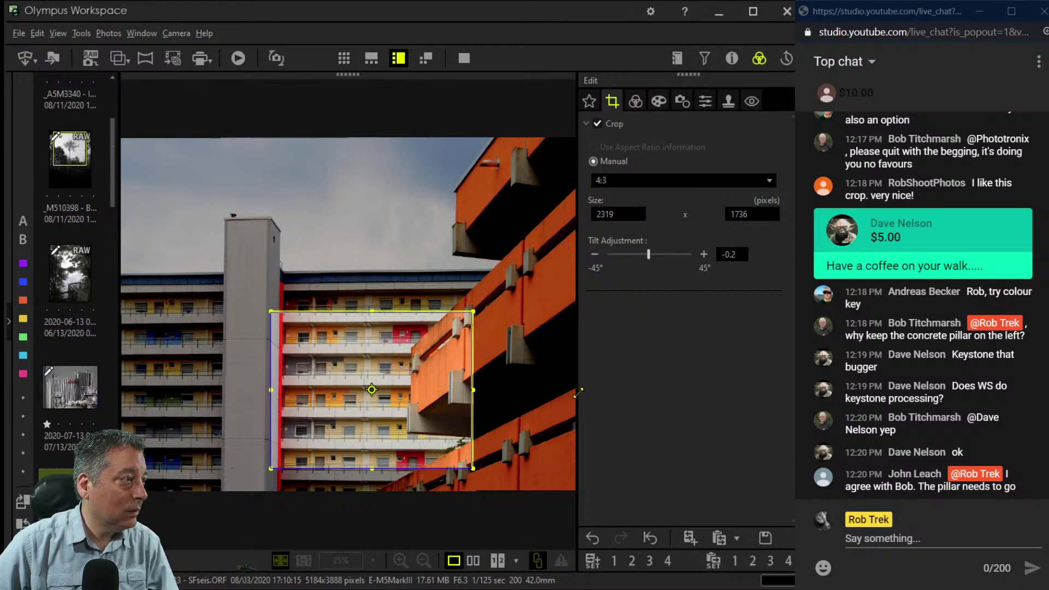
left_click_drag(578, 392, 590, 365)
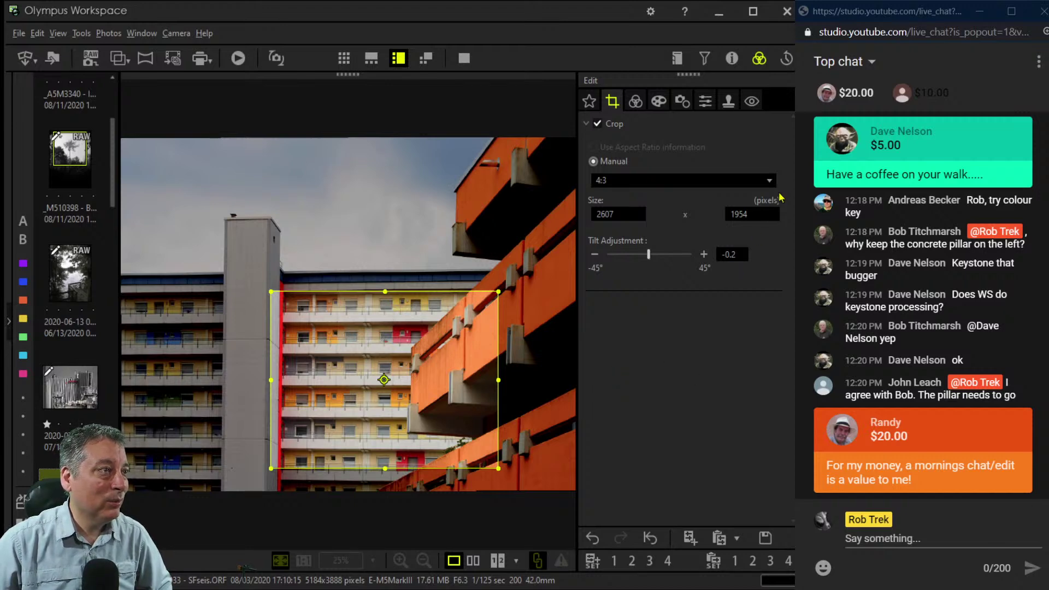
left_click(636, 101)
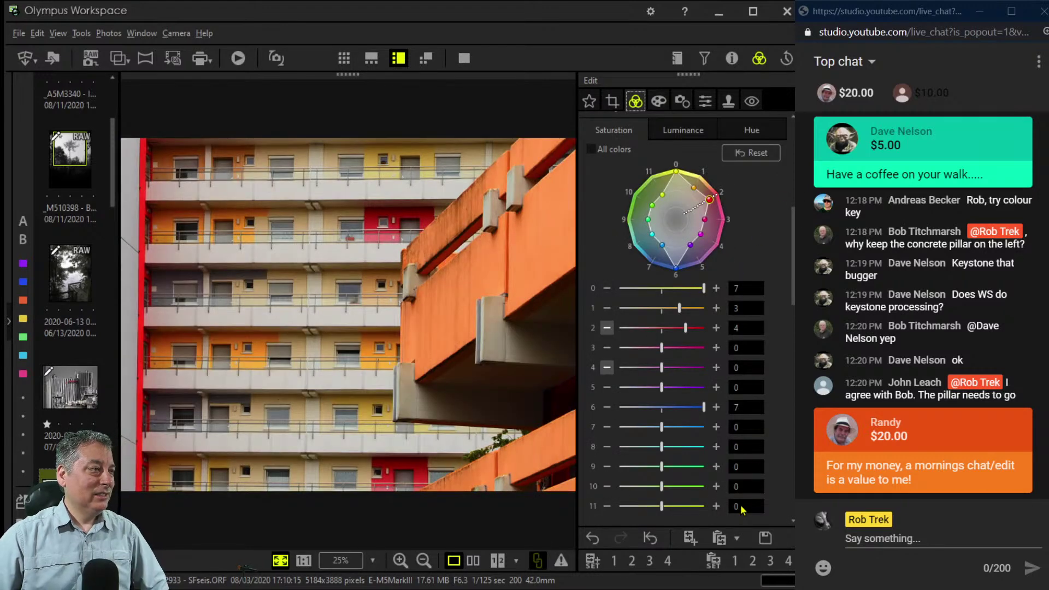
Recrop the photo to a 3:4 portrait of about 1767 x 2354 pixels, from the red edge beside the pillar to the orange balconies.
left_click(612, 101)
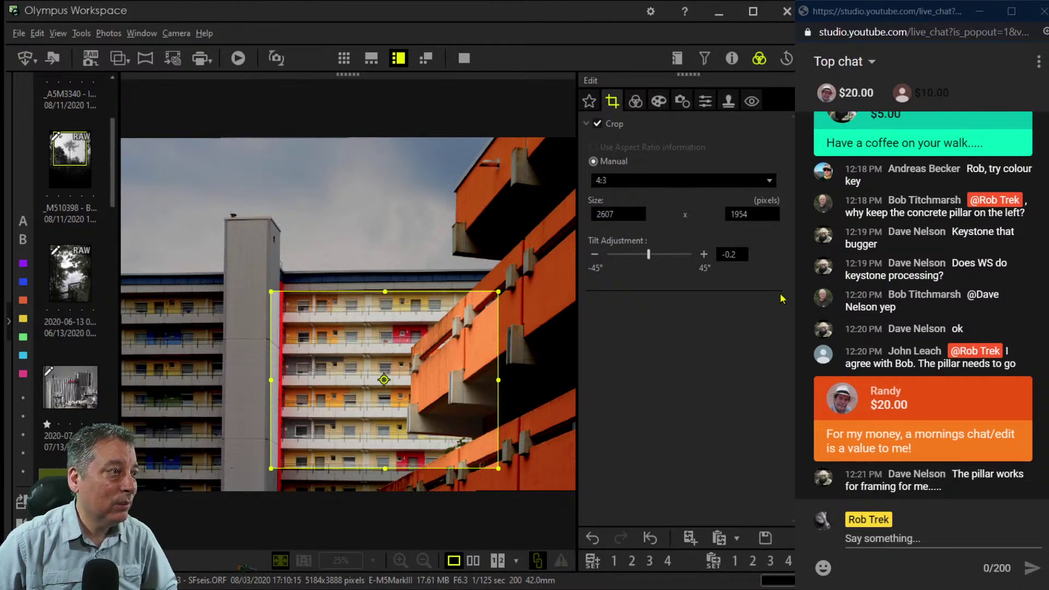
left_click(735, 416)
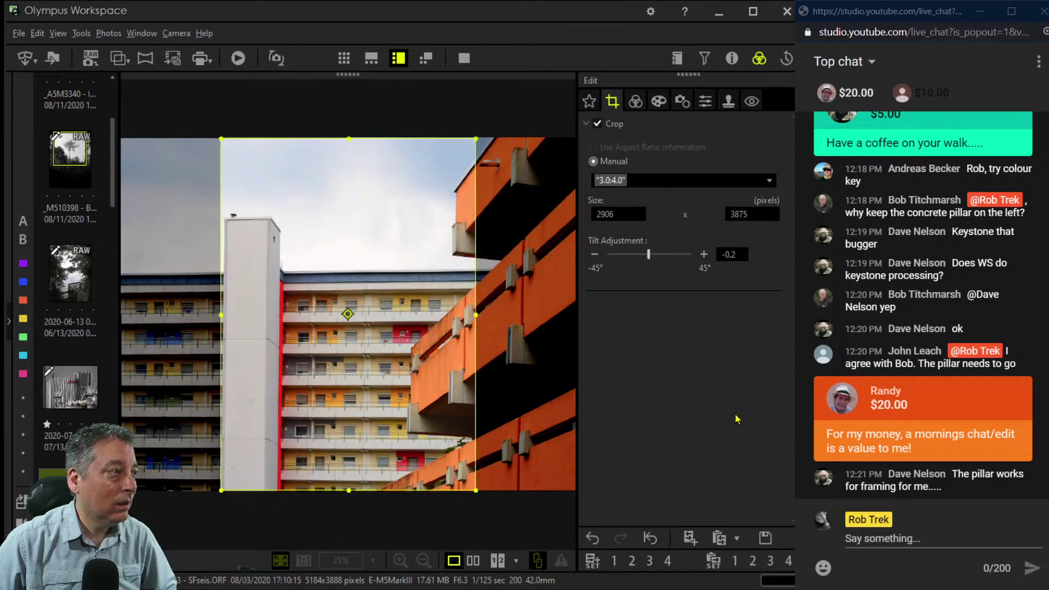
left_click_drag(277, 170, 415, 465)
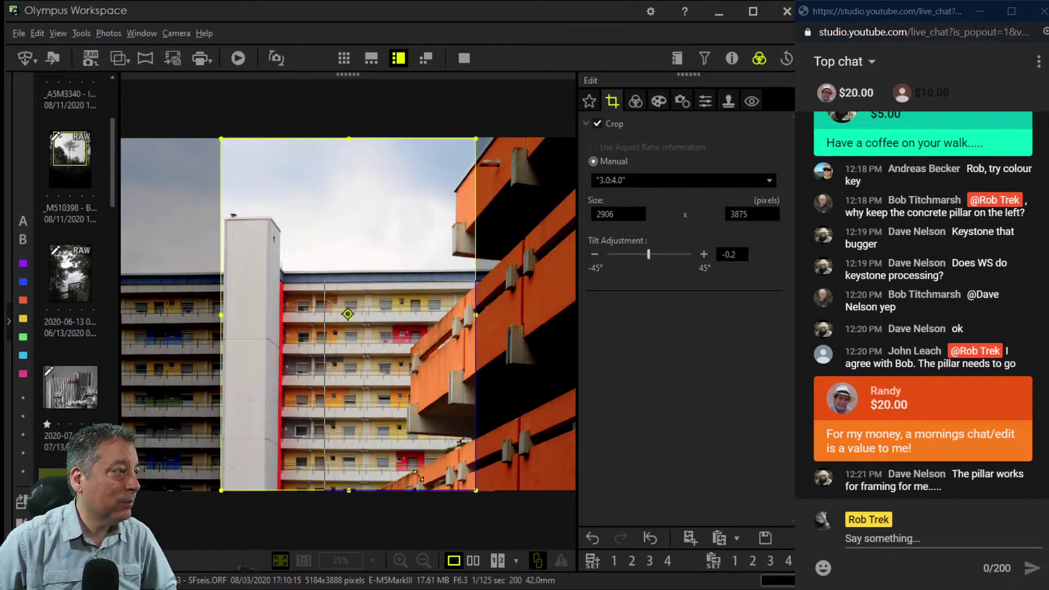
left_click_drag(472, 442, 441, 451)
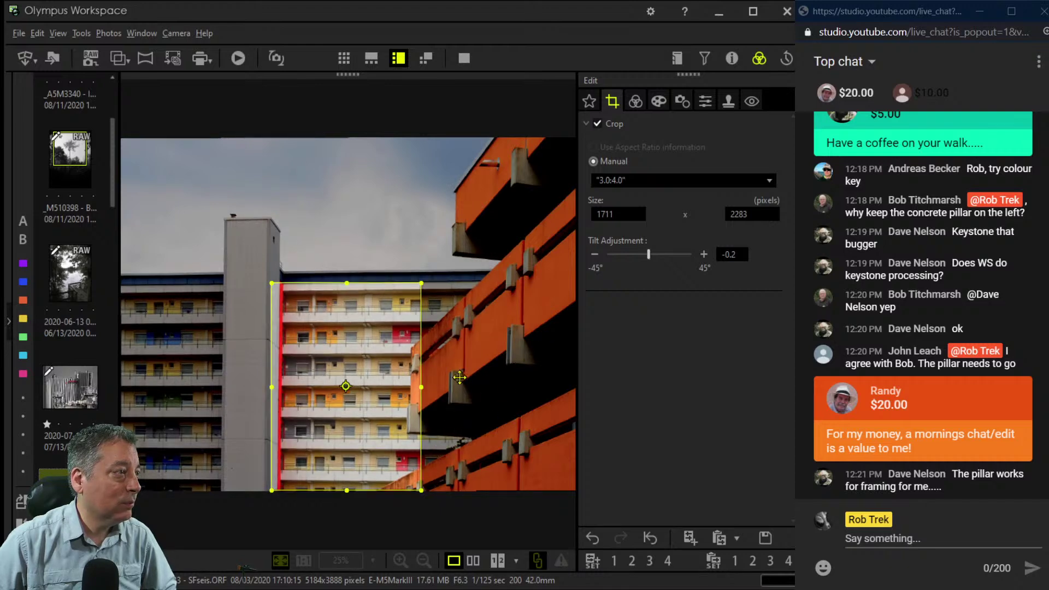
left_click_drag(459, 379, 461, 374)
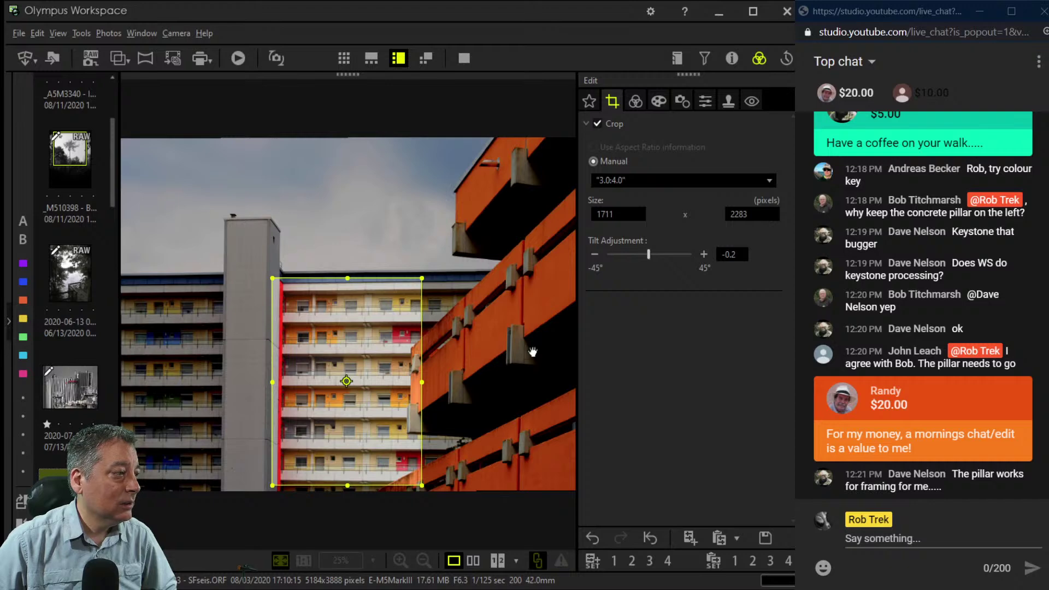
left_click_drag(521, 347, 527, 341)
left_click_drag(499, 378, 507, 382)
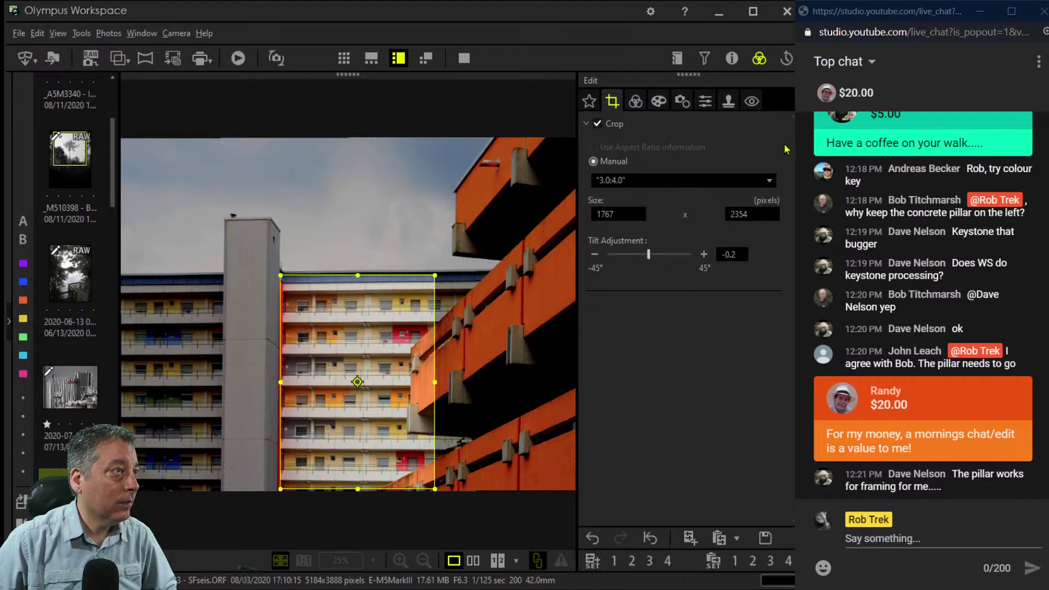
left_click(635, 100)
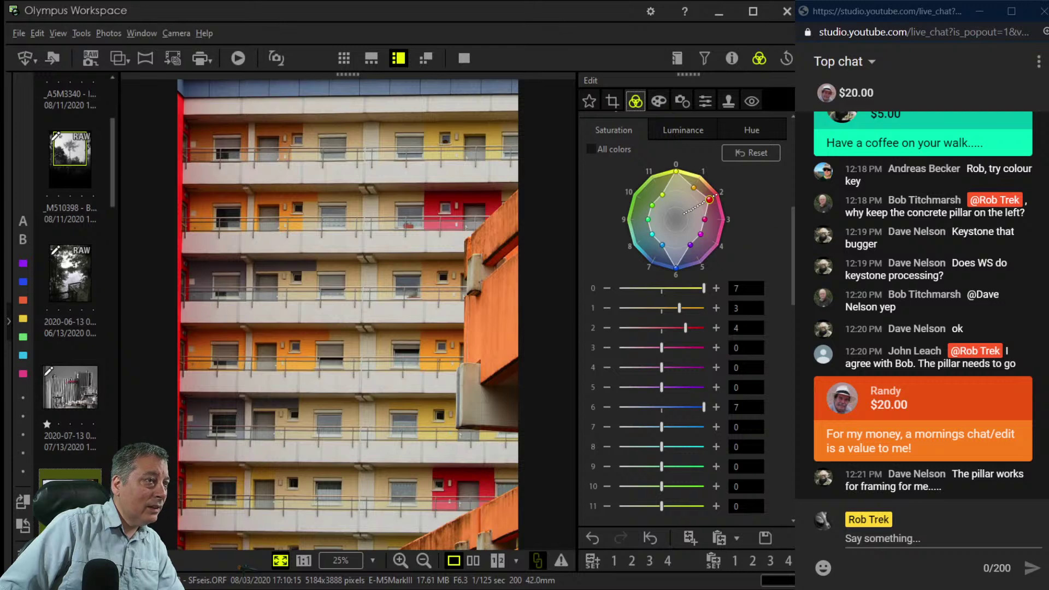
Open the Keystone Comp. settings for the portrait-cropped apartment building photo.
left_click(705, 101)
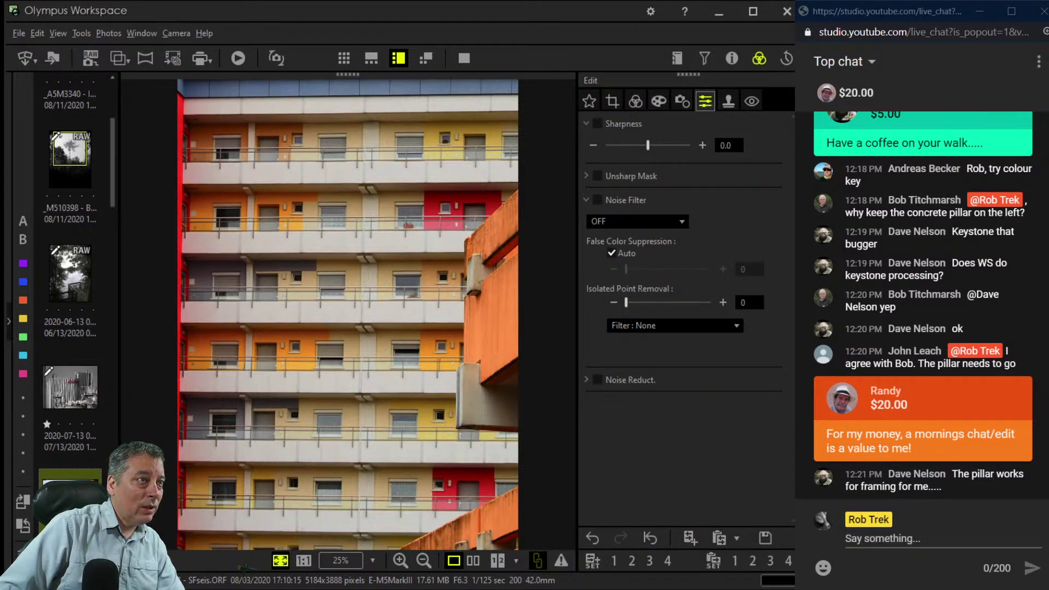
left_click(682, 100)
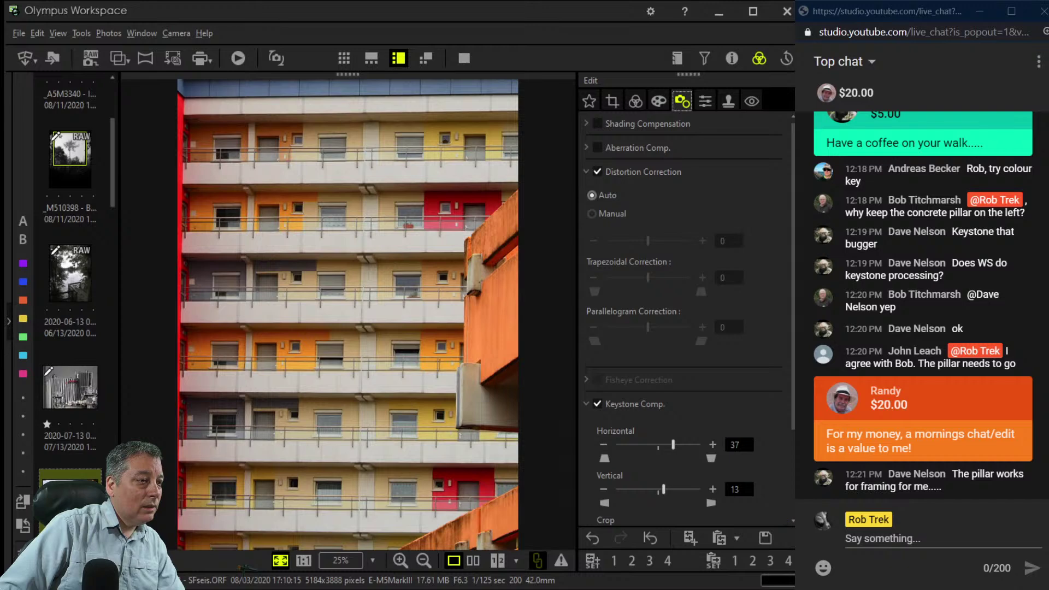
Set the vertical keystone compensation to 18.
left_click(713, 489)
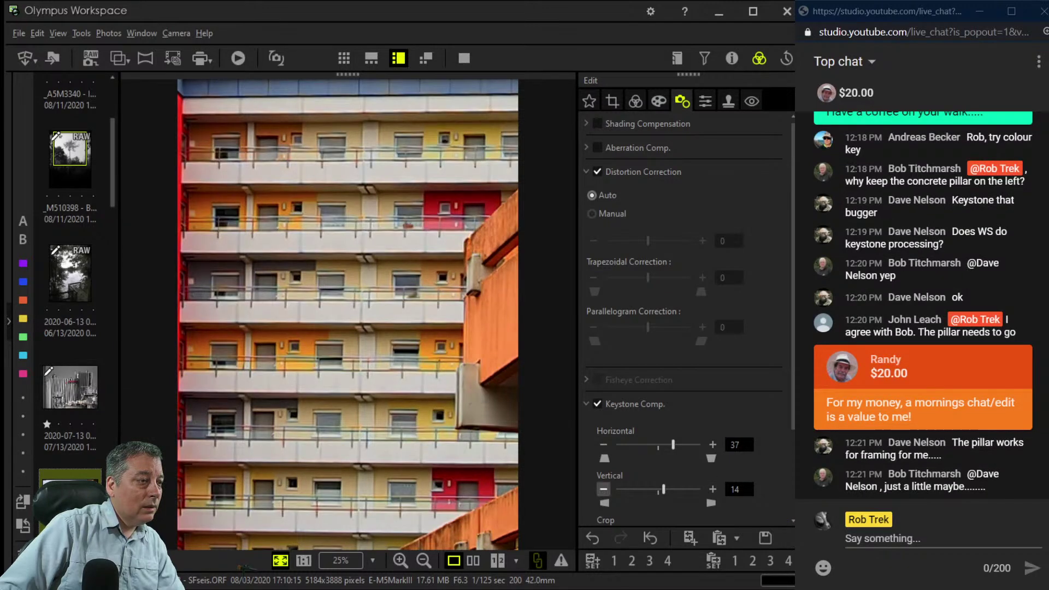
double_click(603, 489)
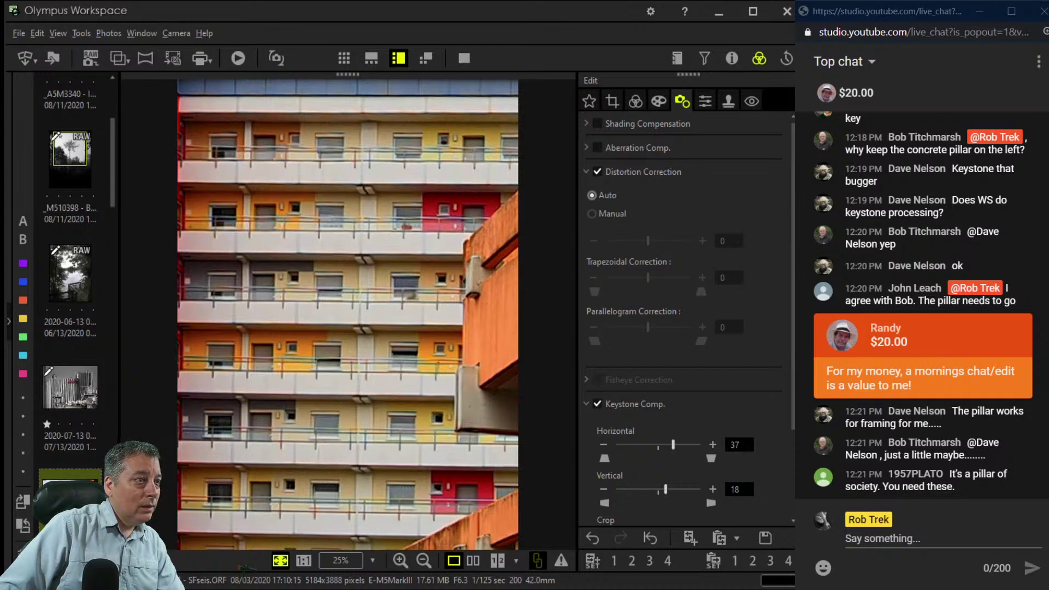
left_click(636, 101)
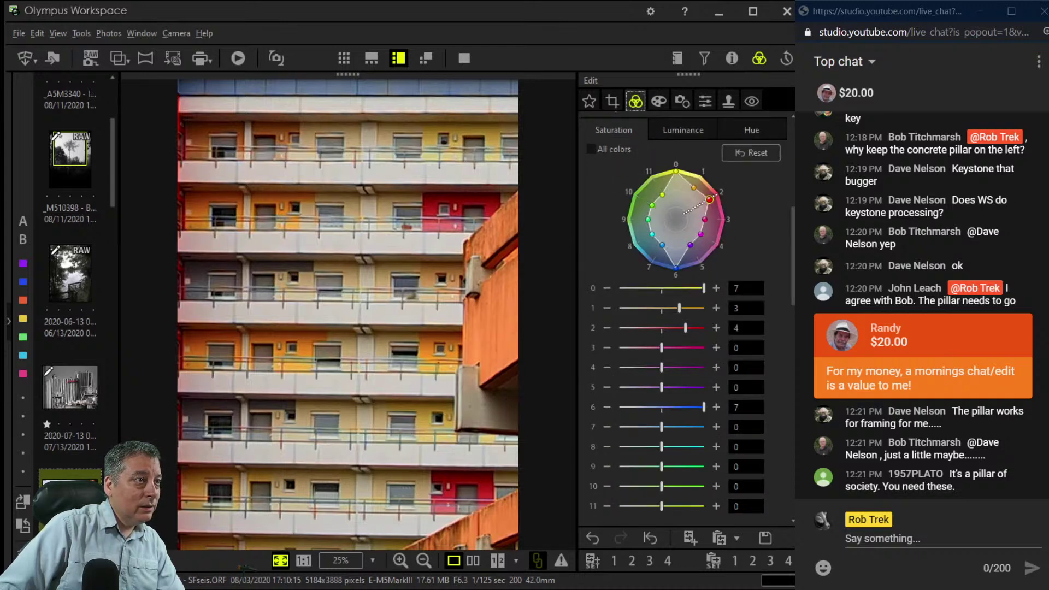
Set the crop's tilt adjustment to -0.8 to level the building, and apply it.
left_click(612, 101)
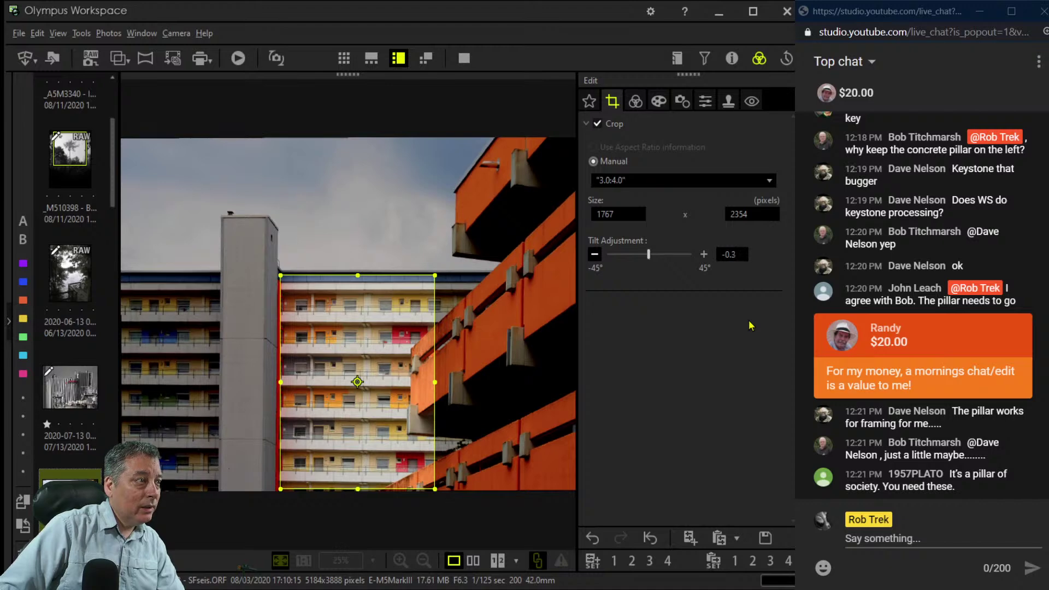
key("space")
key("space")
key("space")
key("space")
key("space")
key("space")
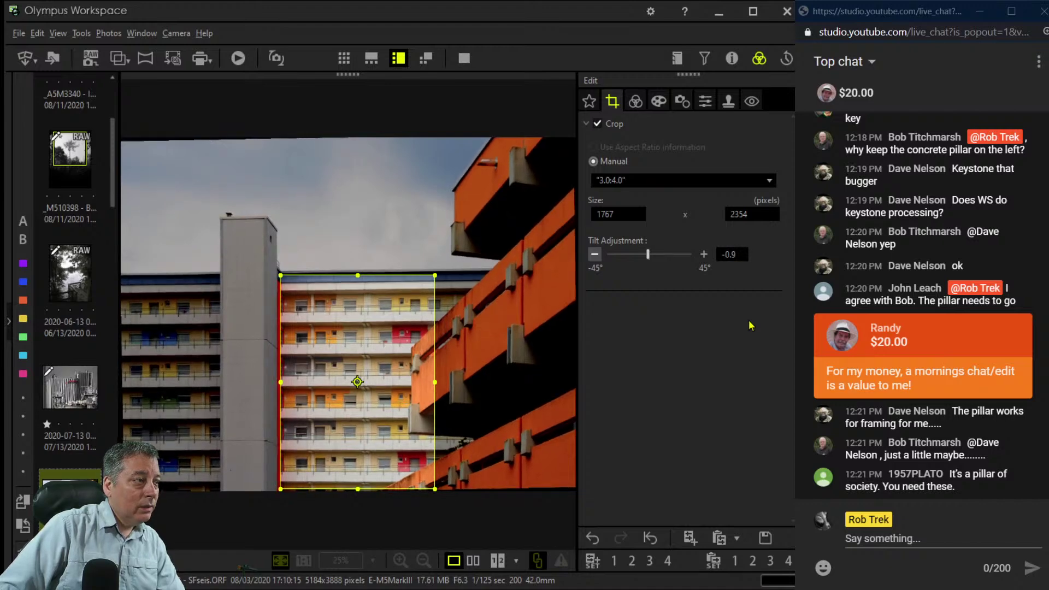
key("space")
key("space")
key("space")
key("space")
key("Tab")
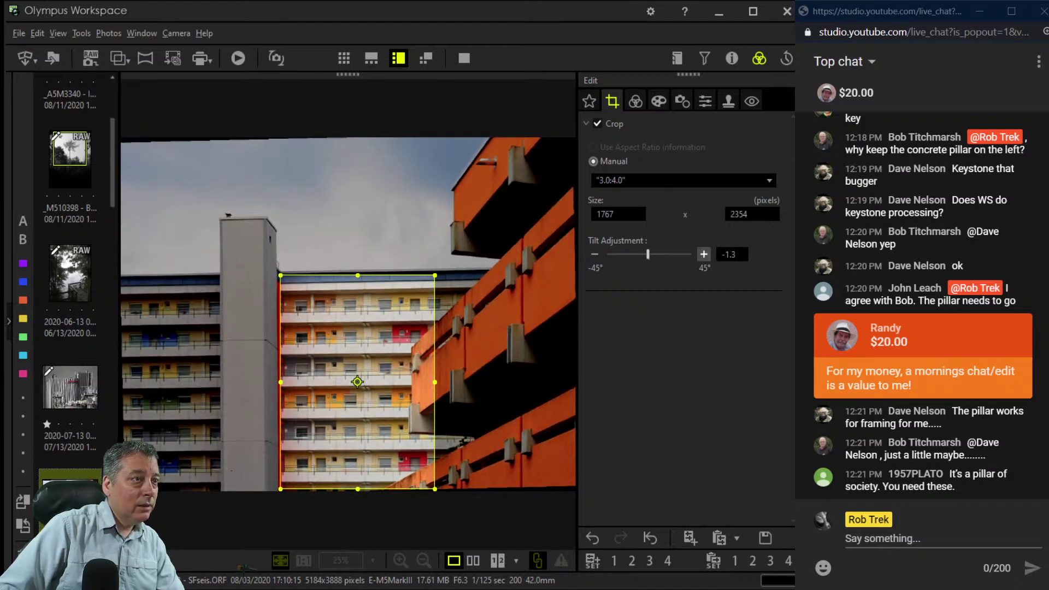
key("space")
key("space")
key("space")
key("space")
key("space")
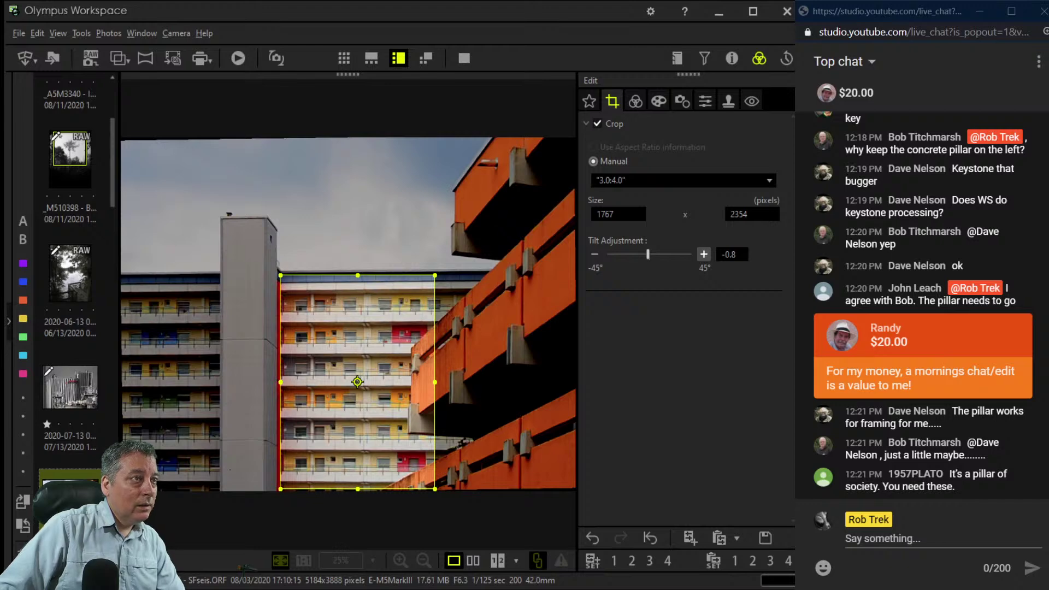
left_click(635, 101)
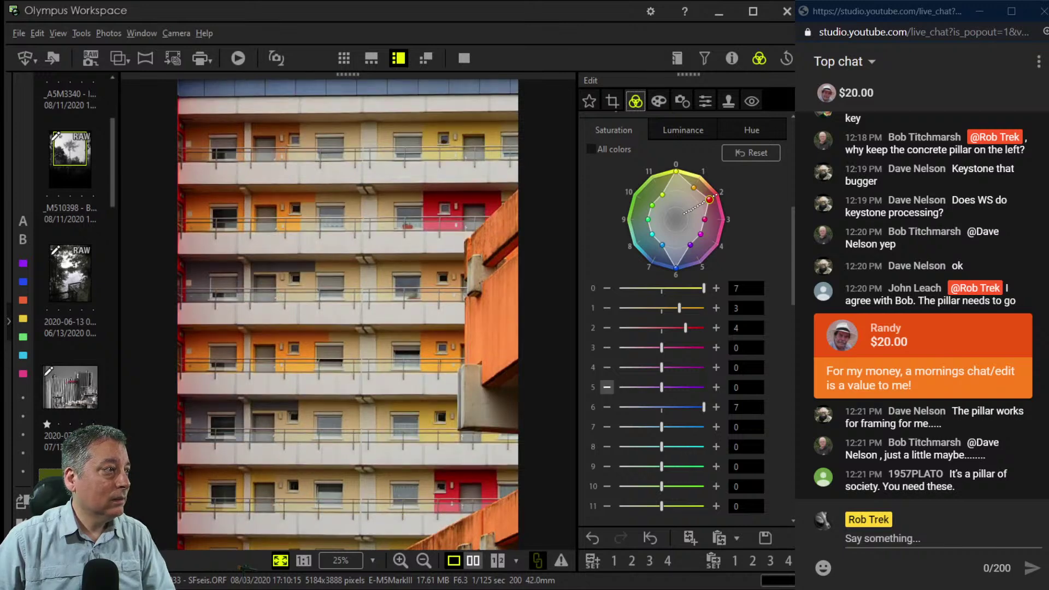
Compare the tilted crop side by side with the original photo, and return to the single view.
left_click(473, 560)
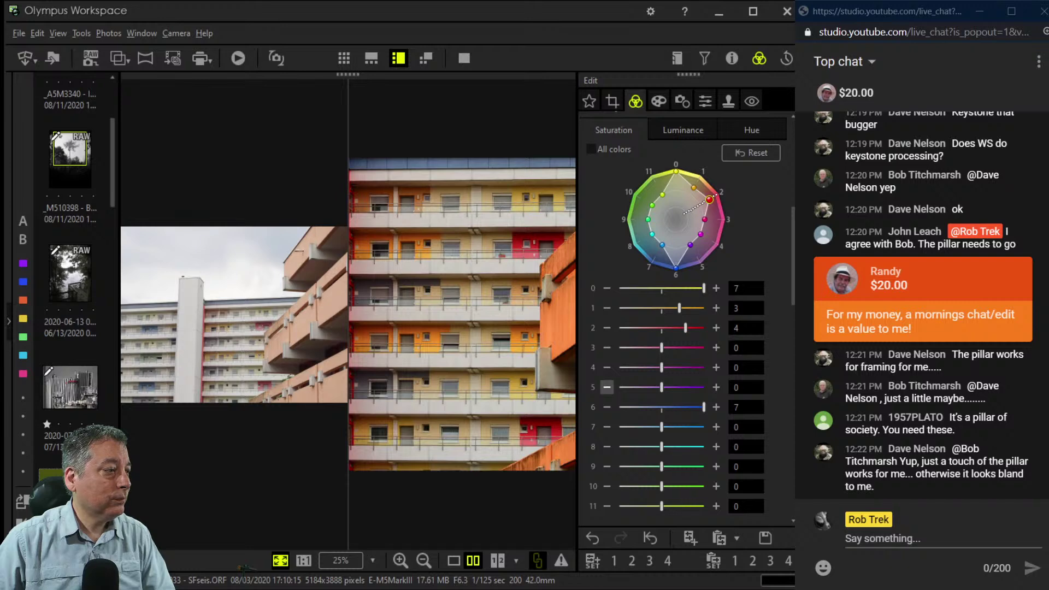
left_click(453, 561)
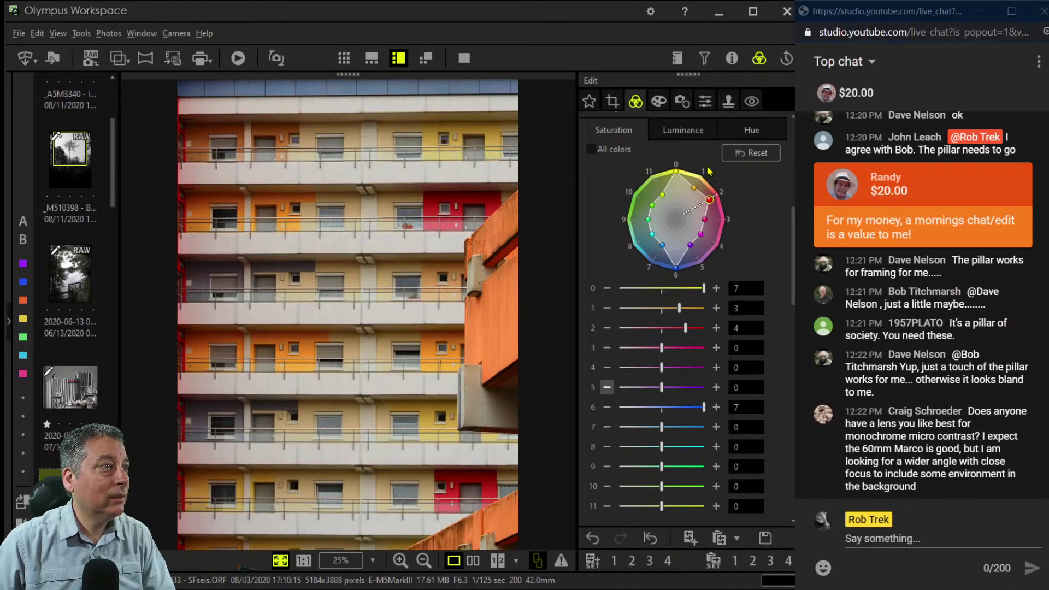
Enlarge the 3:4 crop to 1797 x 2395 pixels so it includes the edge of the grey pillar.
key("c")
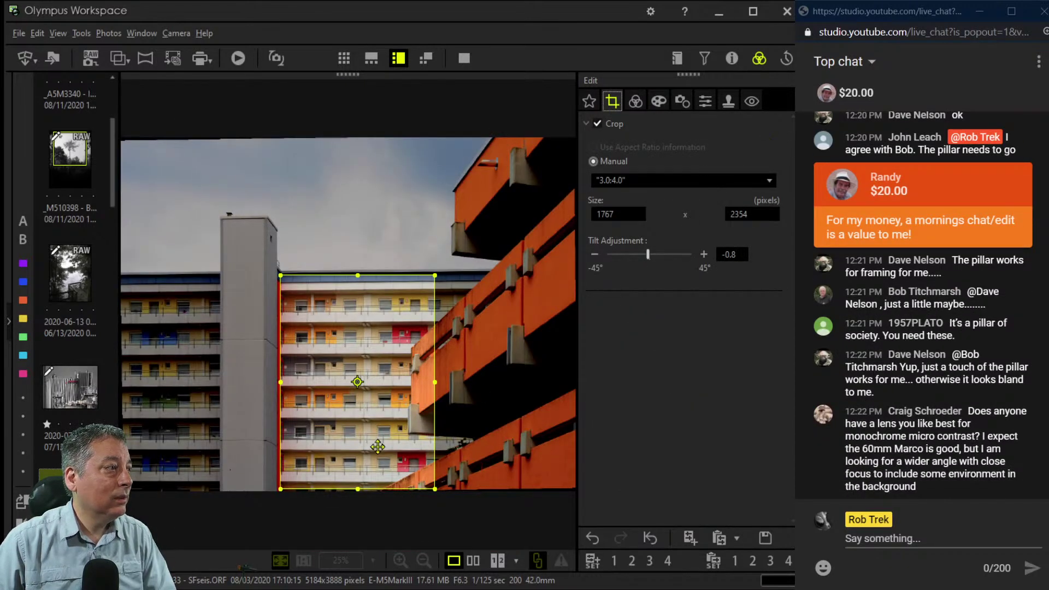
left_click_drag(350, 480, 393, 482)
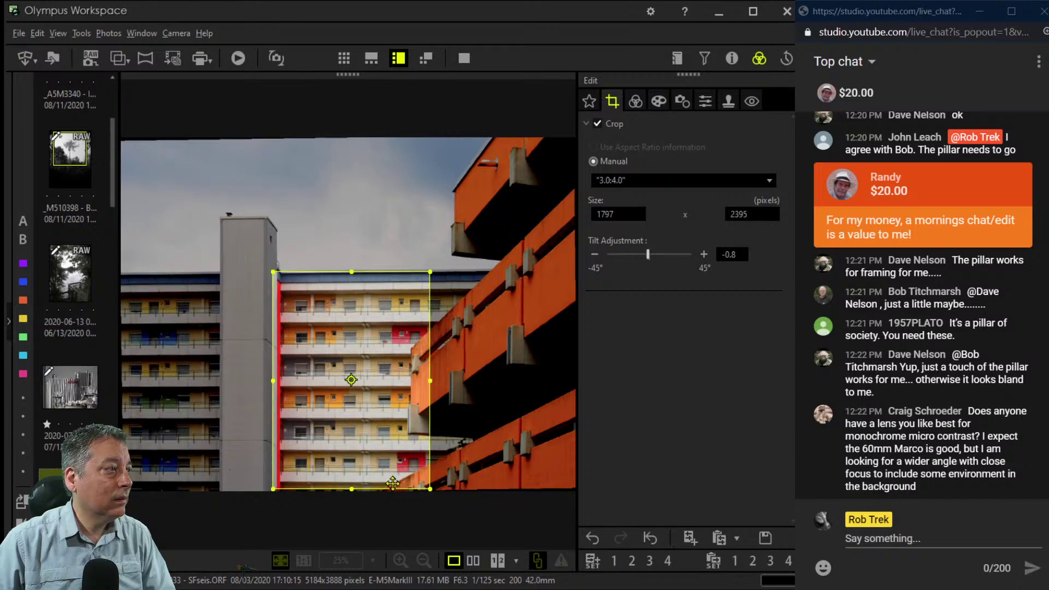
key("c")
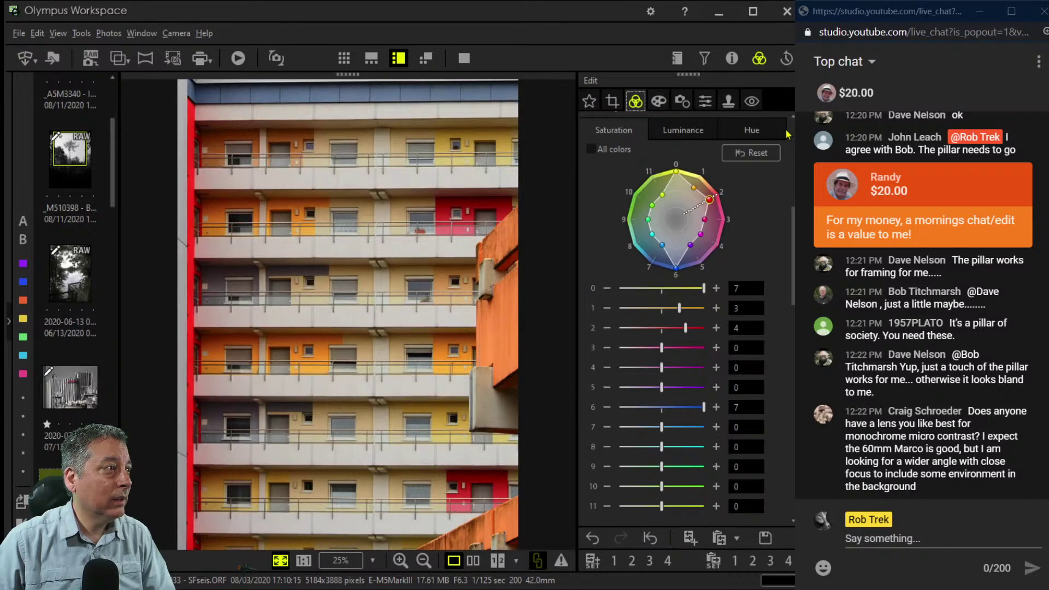
Examine the enlarged crop beside the original, and view it alone with the editing controls hidden.
left_click(473, 561)
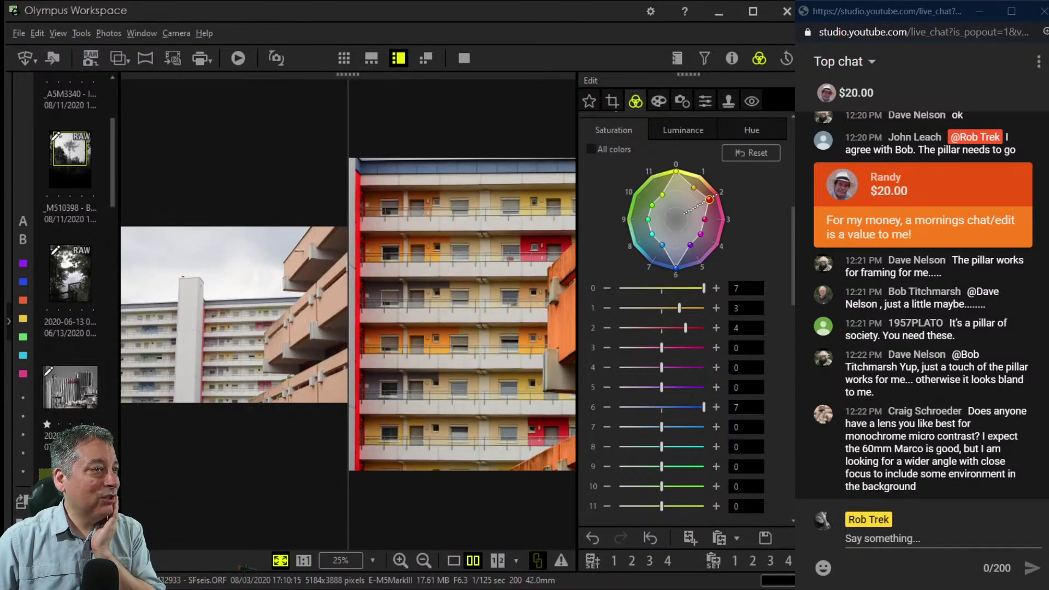
key("ctrl+e")
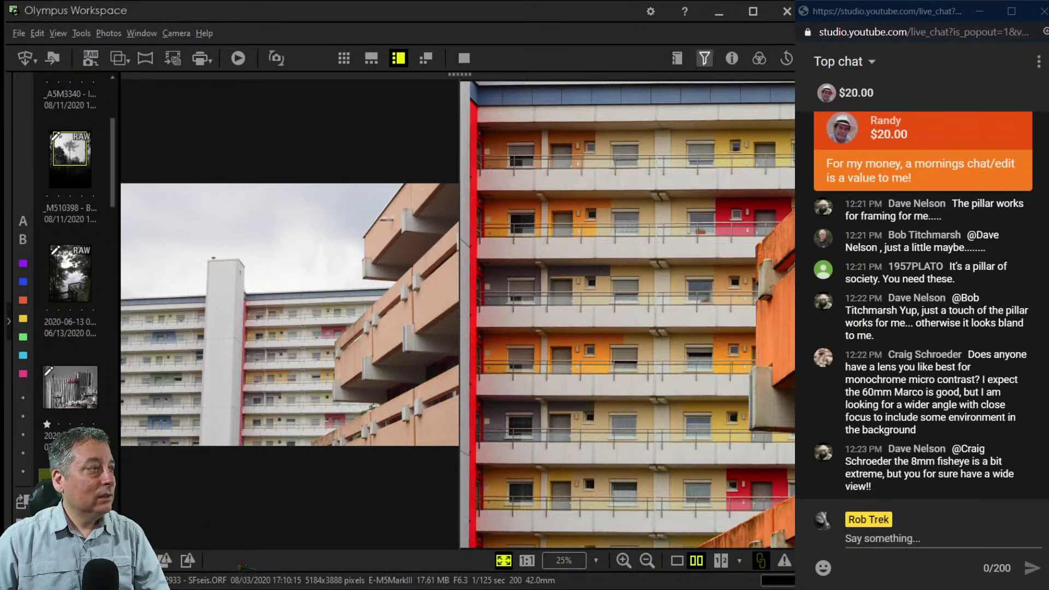
left_click(677, 560)
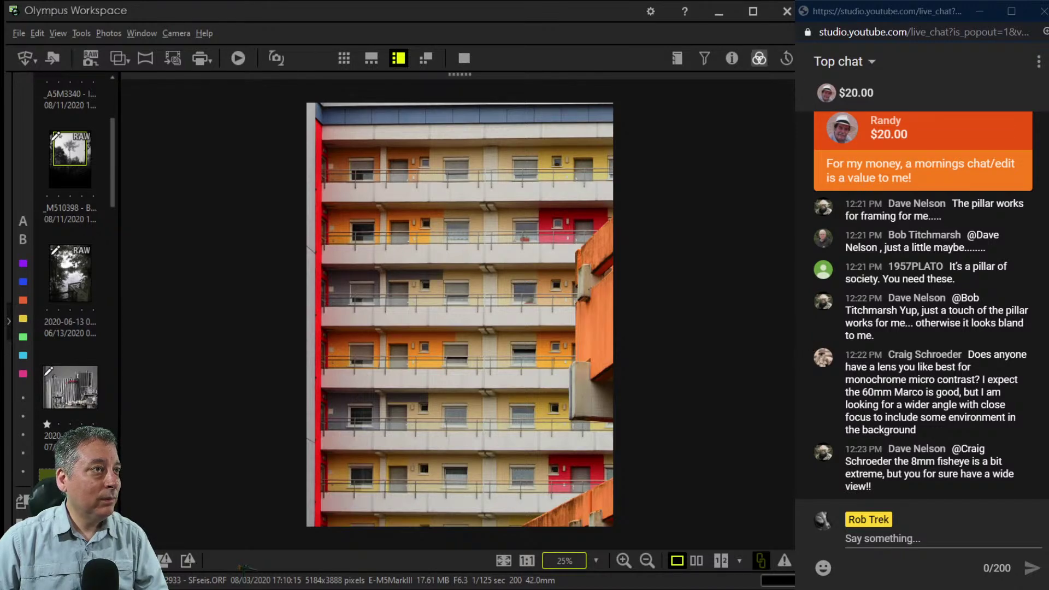
Crop the photo to a 1:1 (6:6) square of 2147 x 2147 pixels around the colourful balconies and the pillar's edge.
left_click(759, 58)
left_click(612, 101)
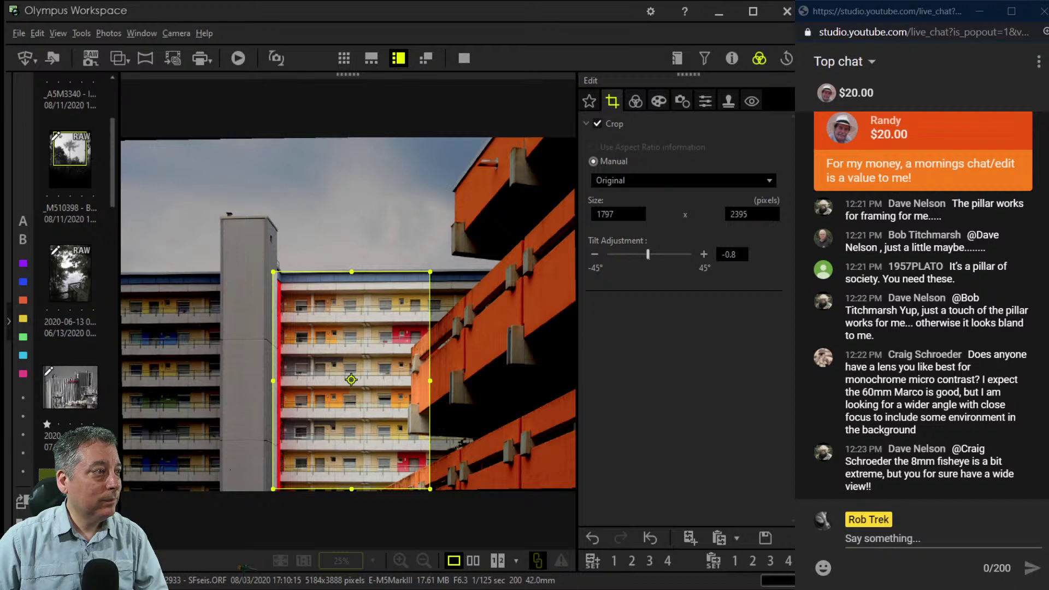
left_click(720, 384)
left_click_drag(437, 174, 451, 294)
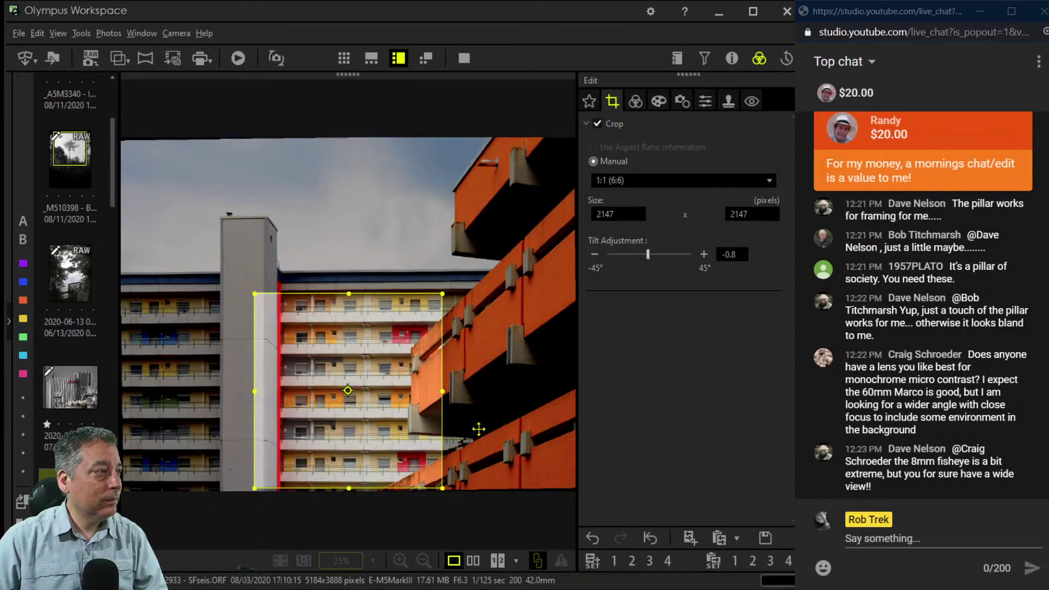
left_click_drag(479, 429, 496, 412)
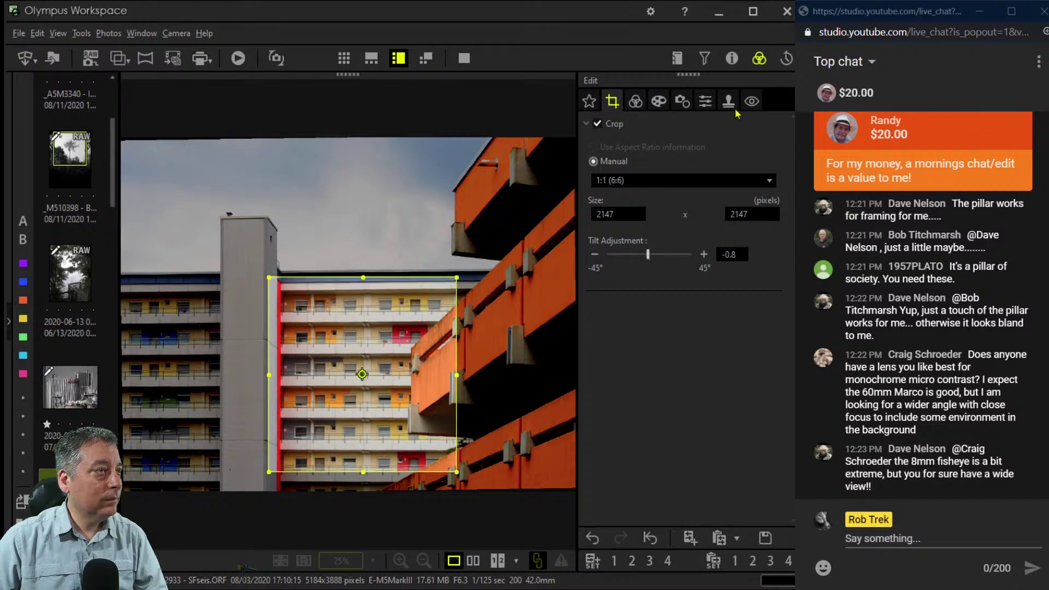
key("Return")
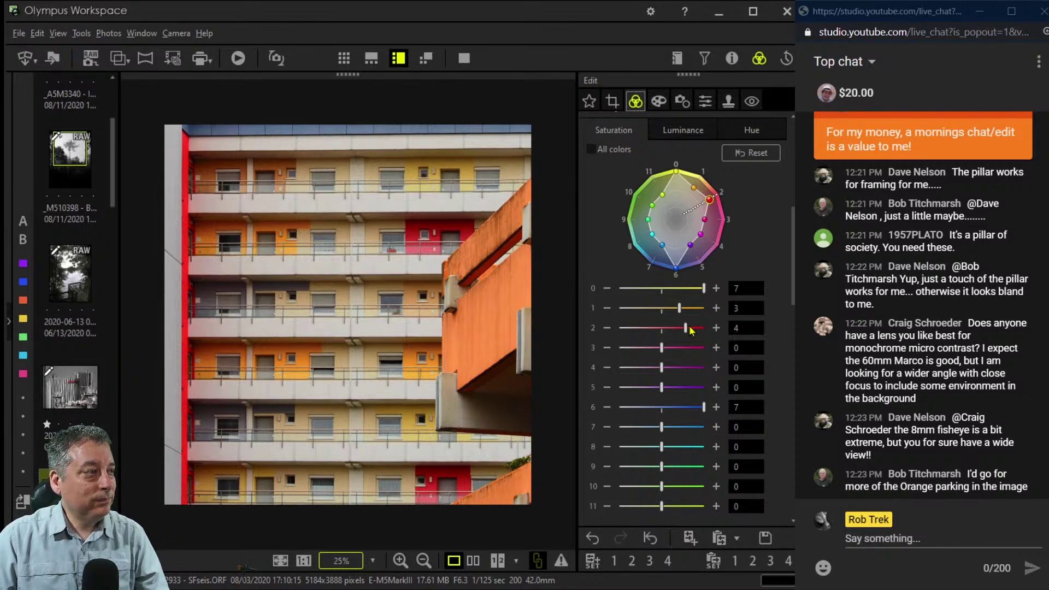
Try the square crop over the orange parking structure at the photo's right edge, shifting it slightly lower.
left_click(612, 101)
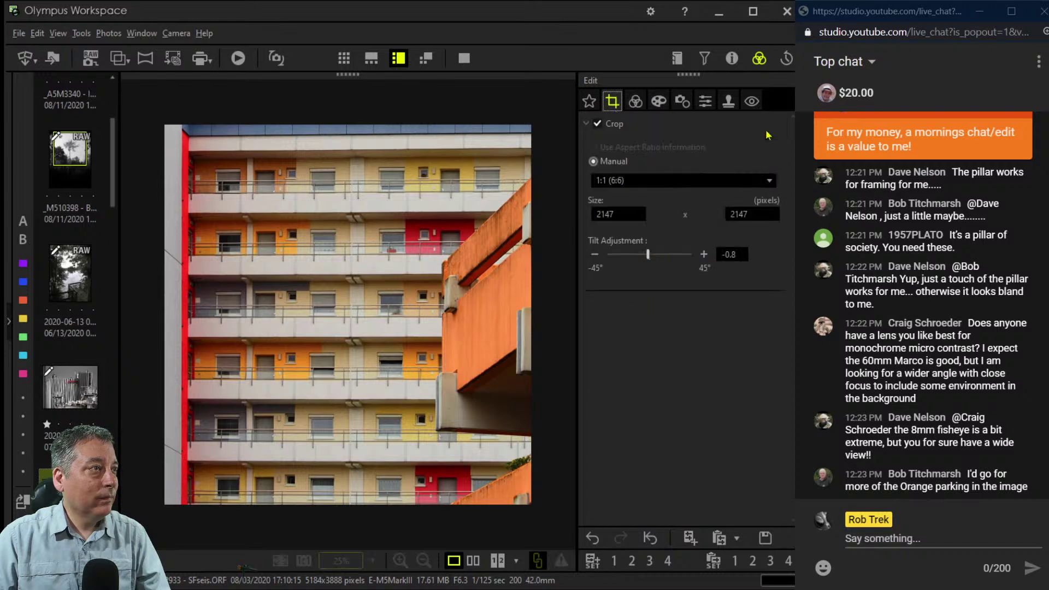
left_click_drag(664, 409, 663, 404)
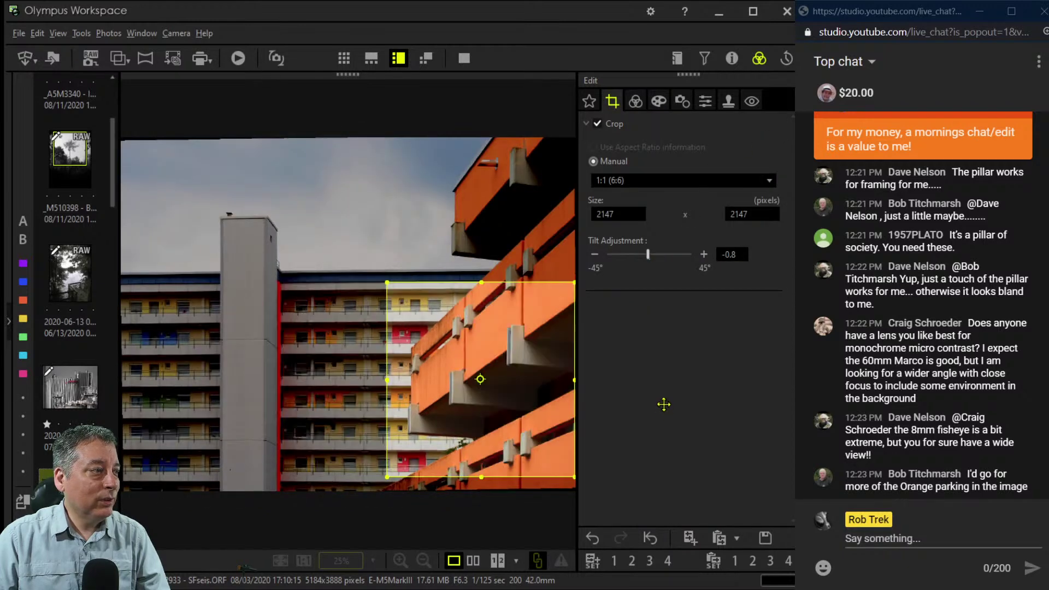
mouse_move(636, 471)
left_mouse_down()
mouse_move(636, 492)
mouse_move(667, 411)
mouse_move(674, 477)
left_mouse_up()
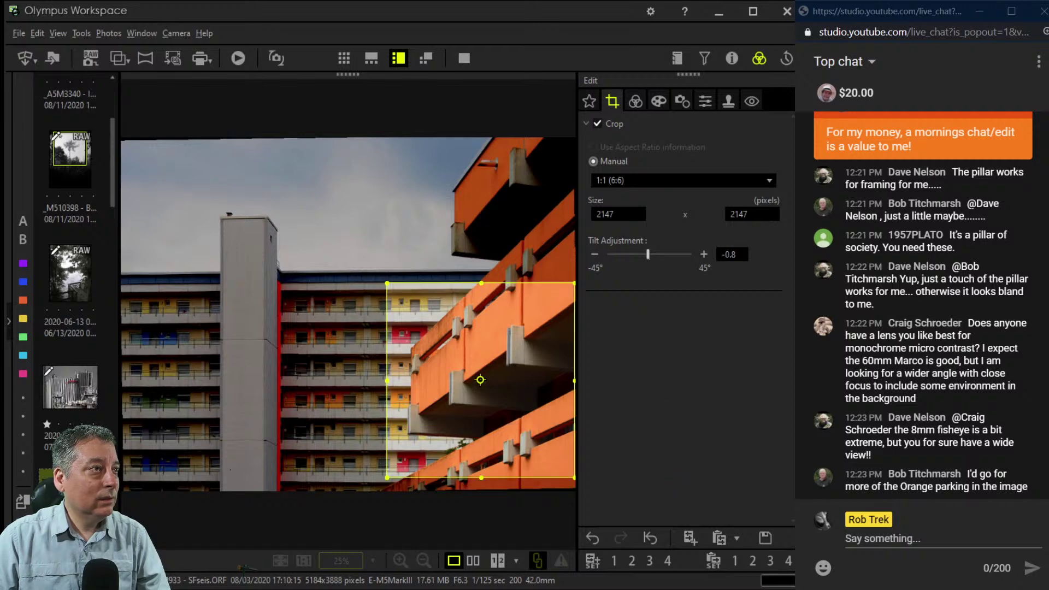
left_click(636, 101)
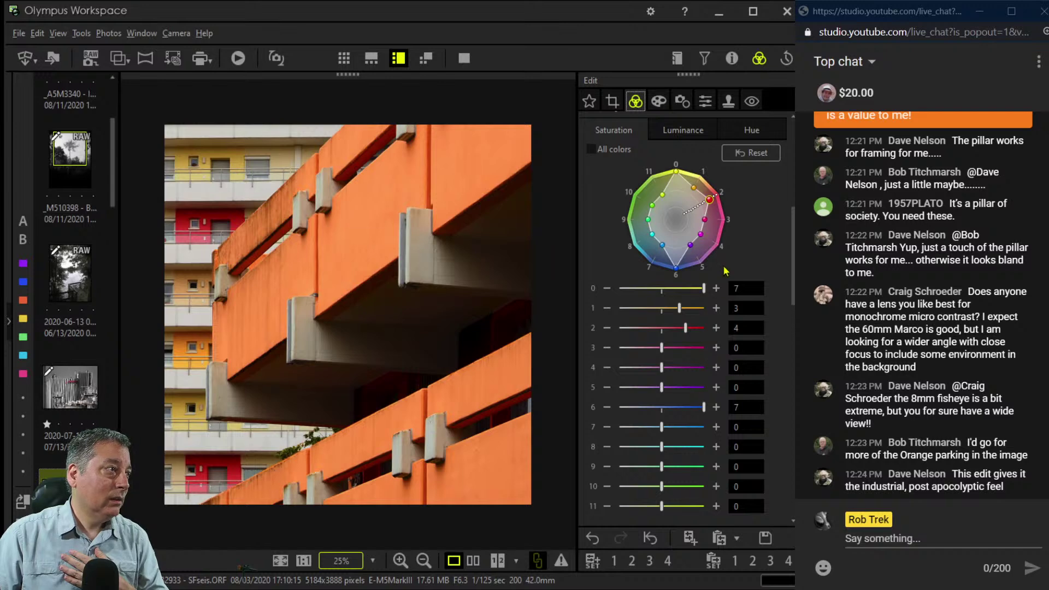
key("c")
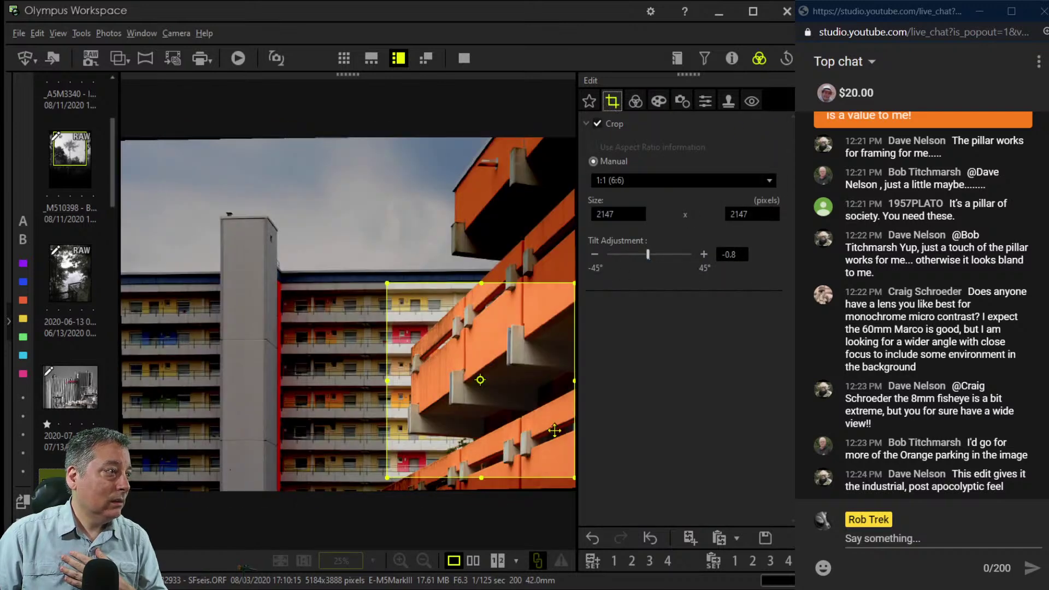
left_click_drag(565, 457, 563, 466)
left_click(636, 101)
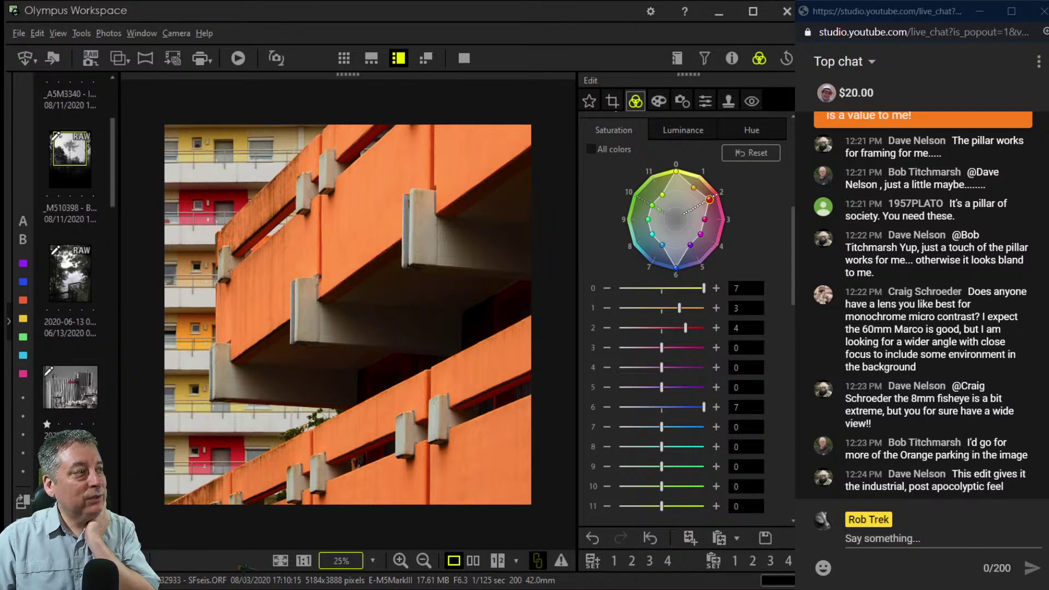
Move the square crop back over the colourful balconies, including a strip of the grey pillar, and apply it.
key("c")
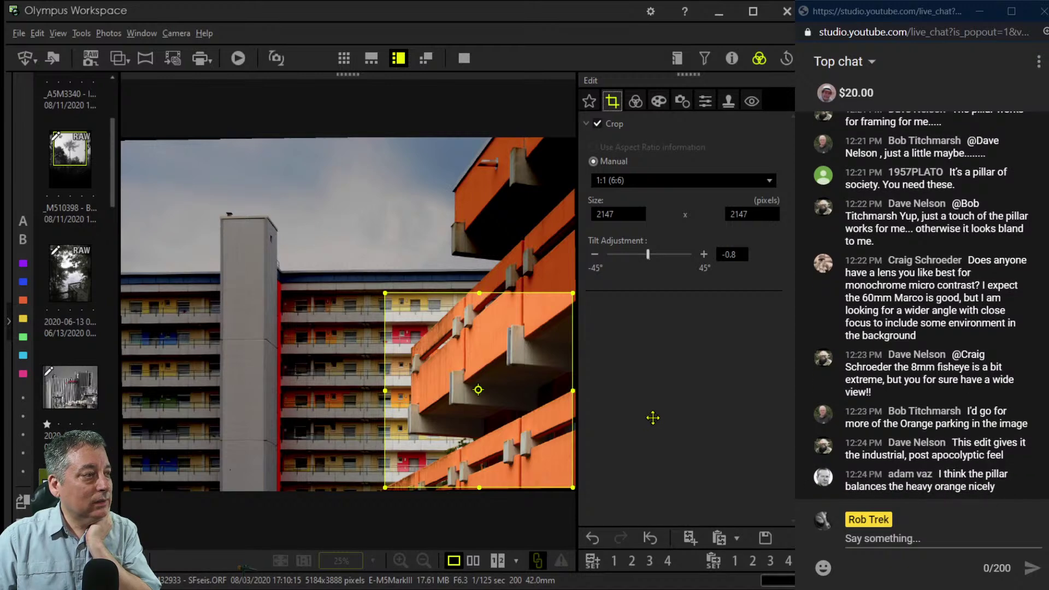
left_click_drag(546, 418, 427, 419)
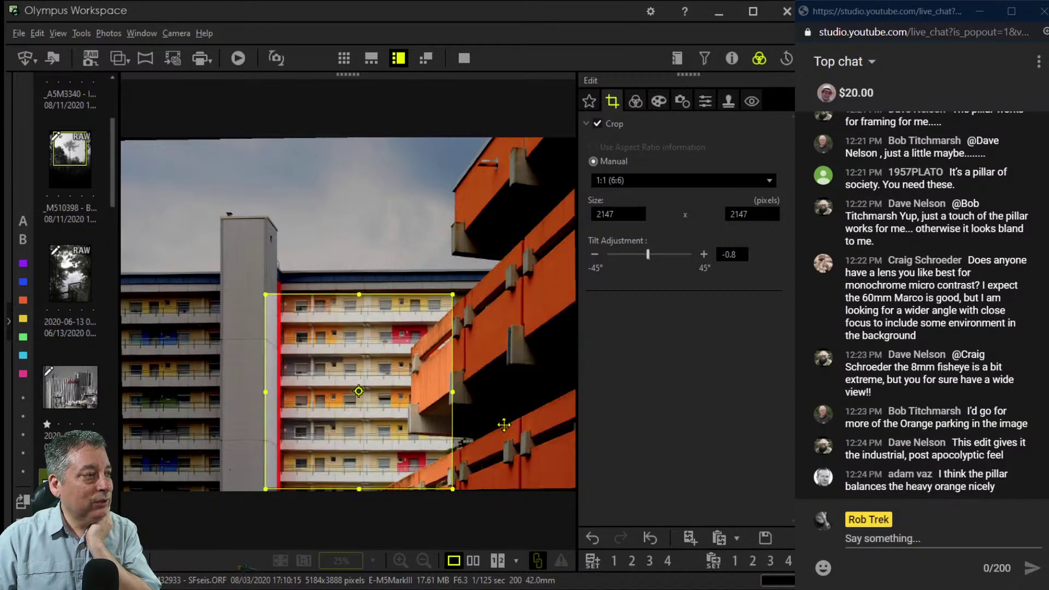
left_click_drag(504, 424, 509, 423)
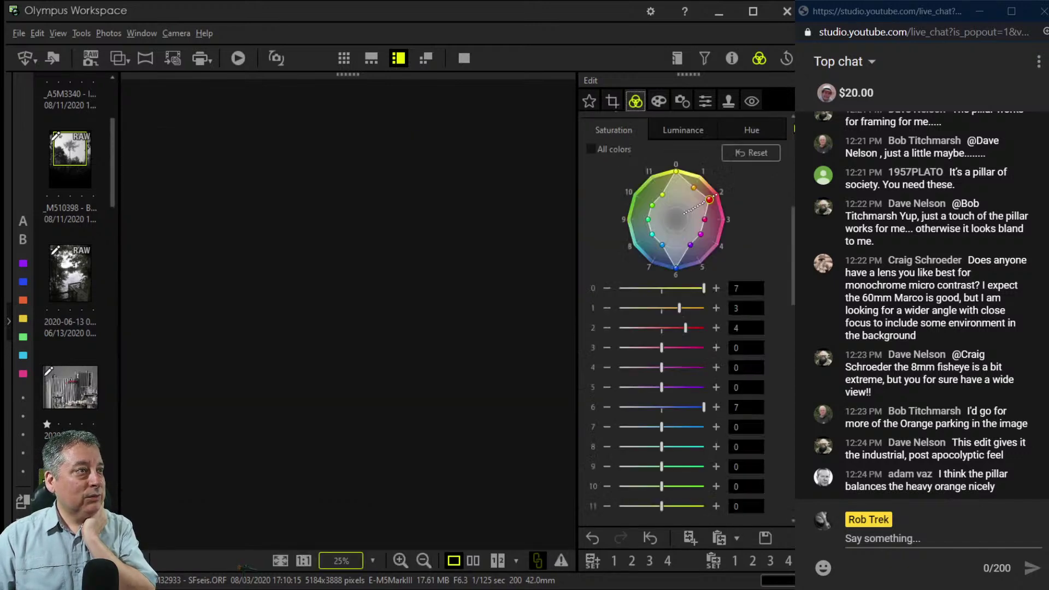
left_click(635, 101)
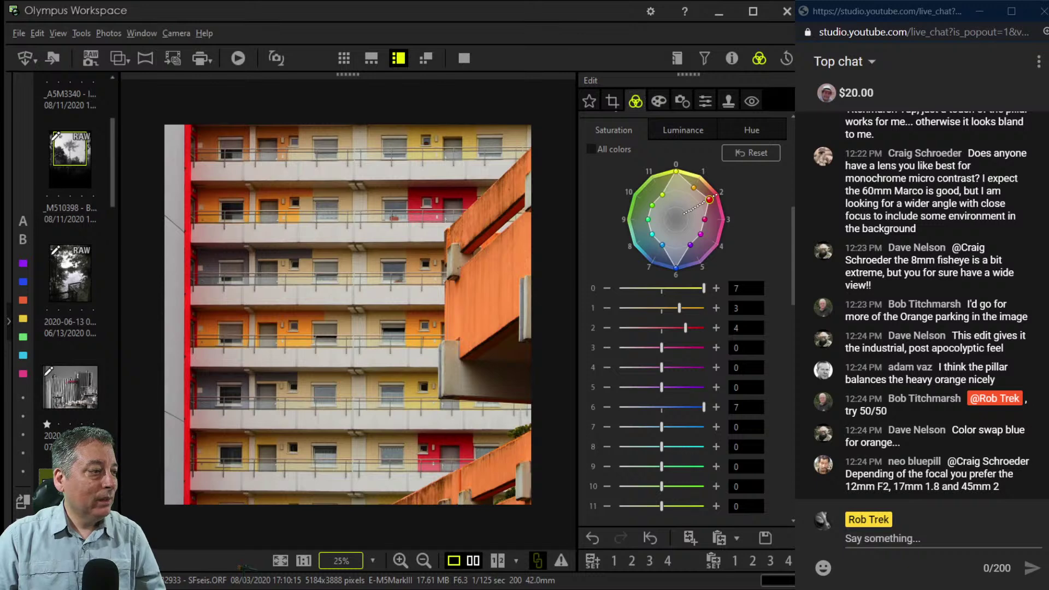
Compare the square crop with the original side by side, fitted to the view, switching to the blue flower photo and back.
left_click(473, 560)
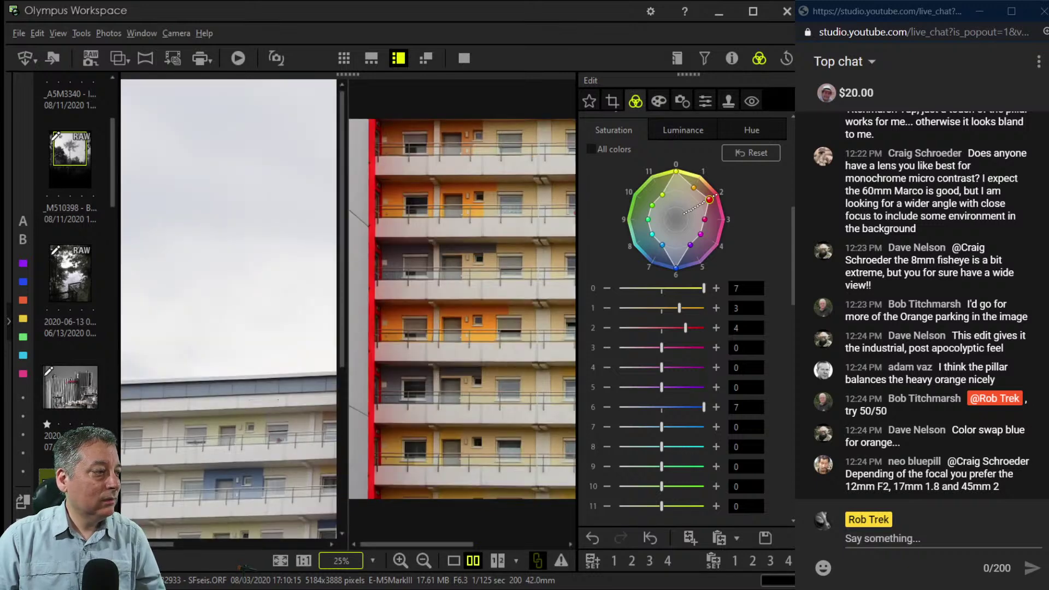
left_click(280, 560)
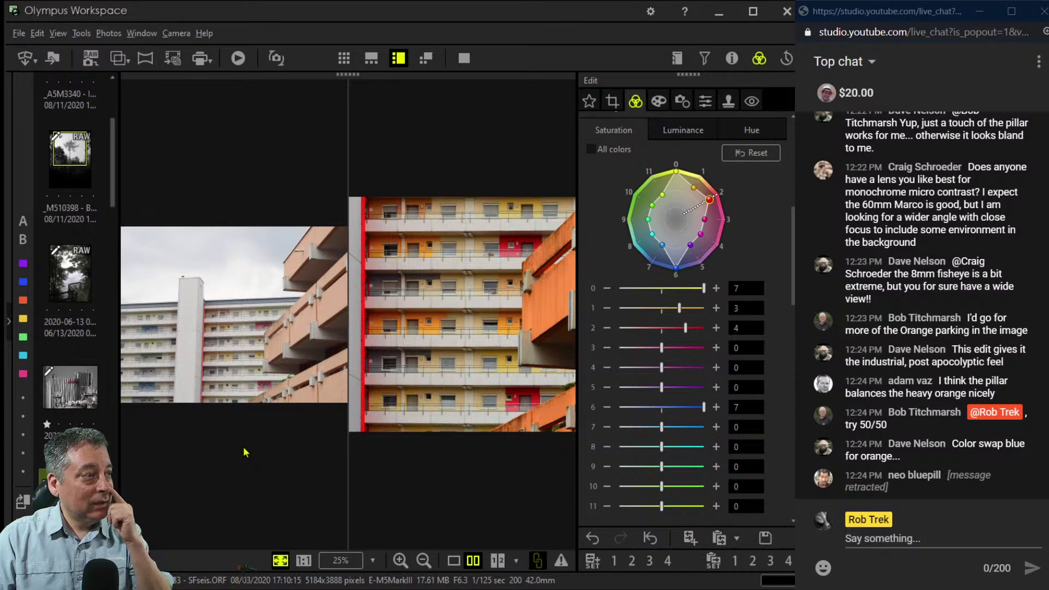
scroll(69, 273, "down", 3)
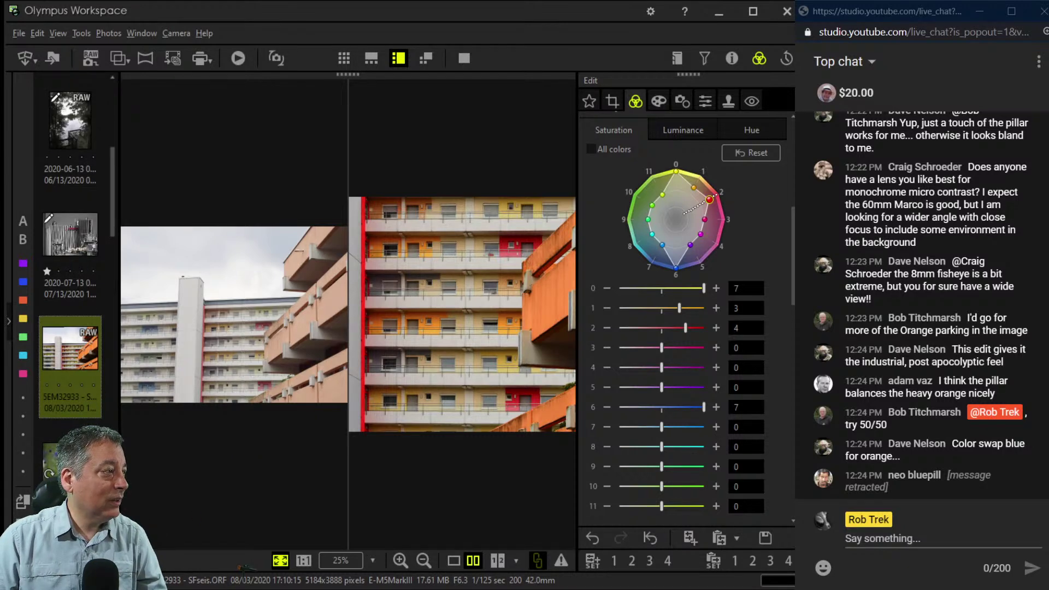
left_click(70, 462)
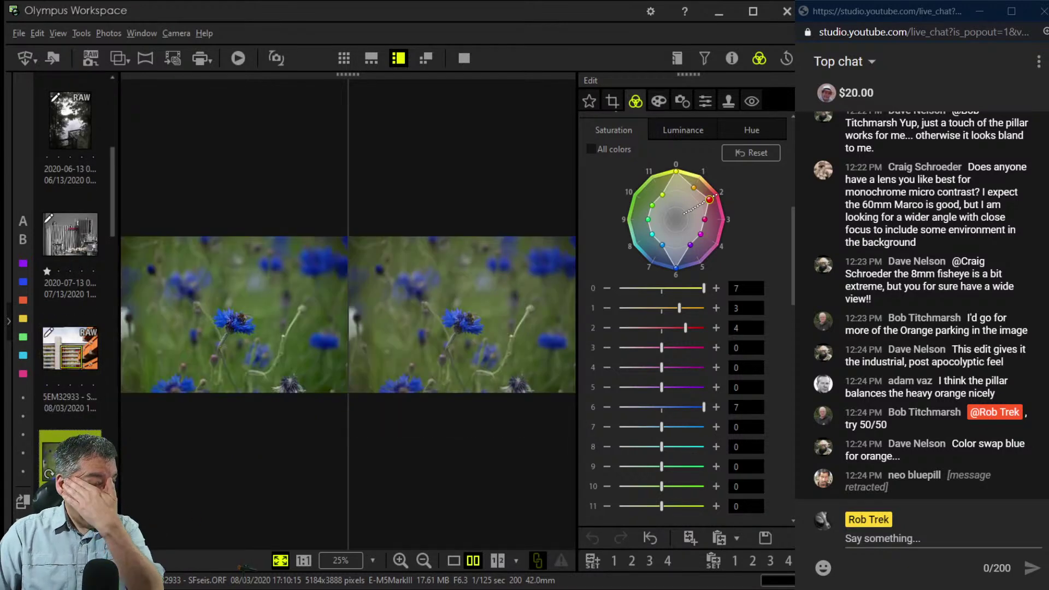
left_click(70, 350)
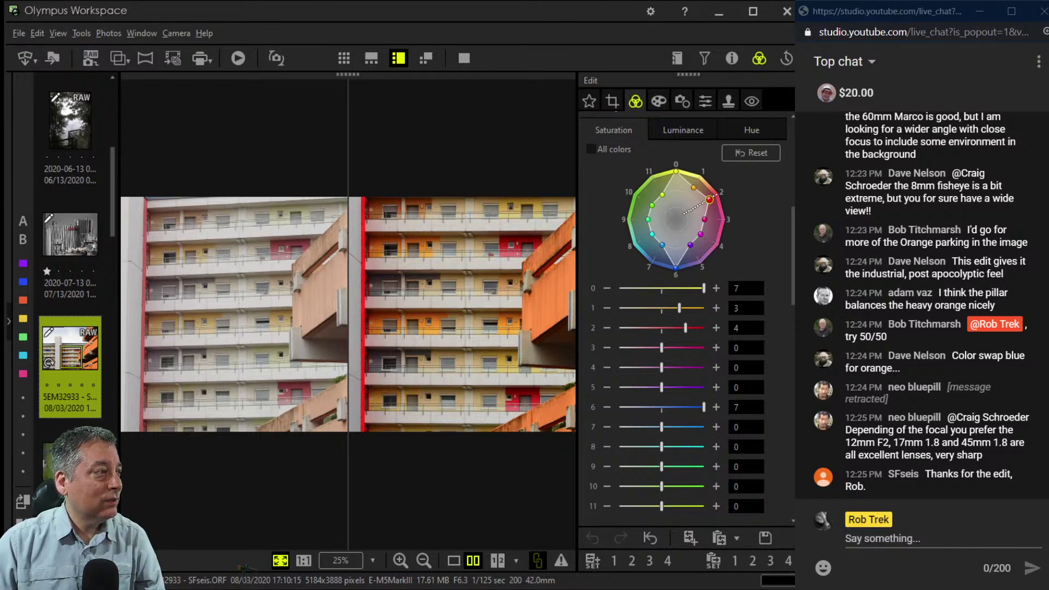
Open the blue flower photo, inspect the bee and blossom at a closer zoom, and return to the full view.
key("Right")
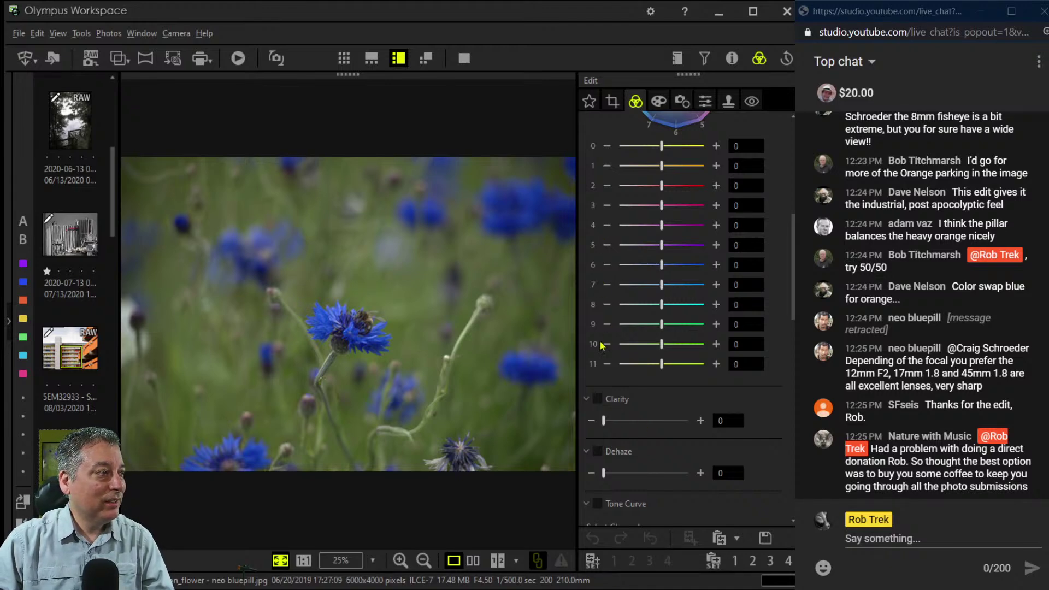
left_click(462, 415)
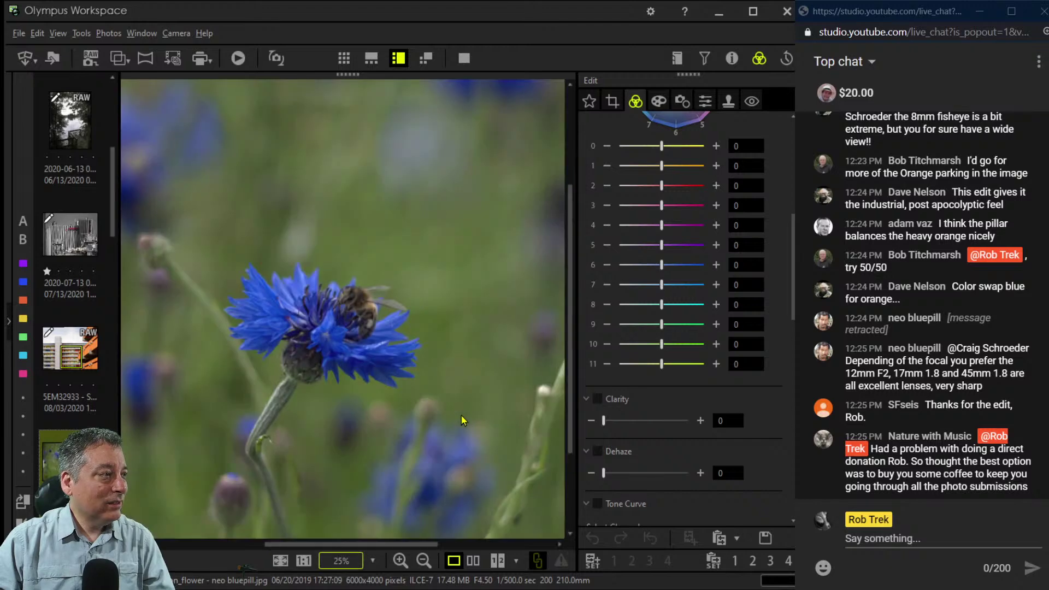
left_click_drag(438, 419, 481, 426)
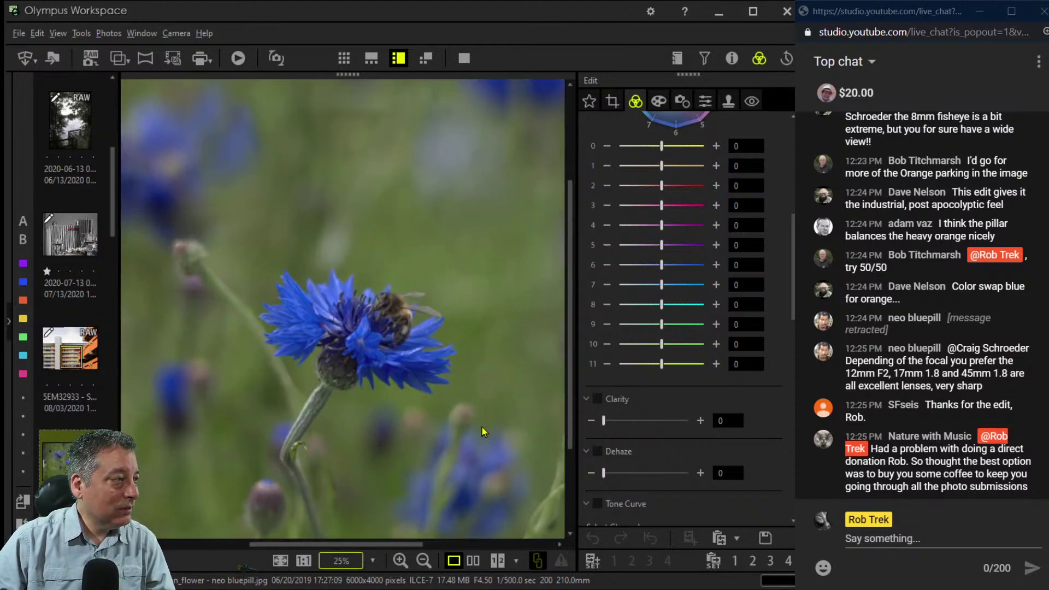
left_click(507, 443)
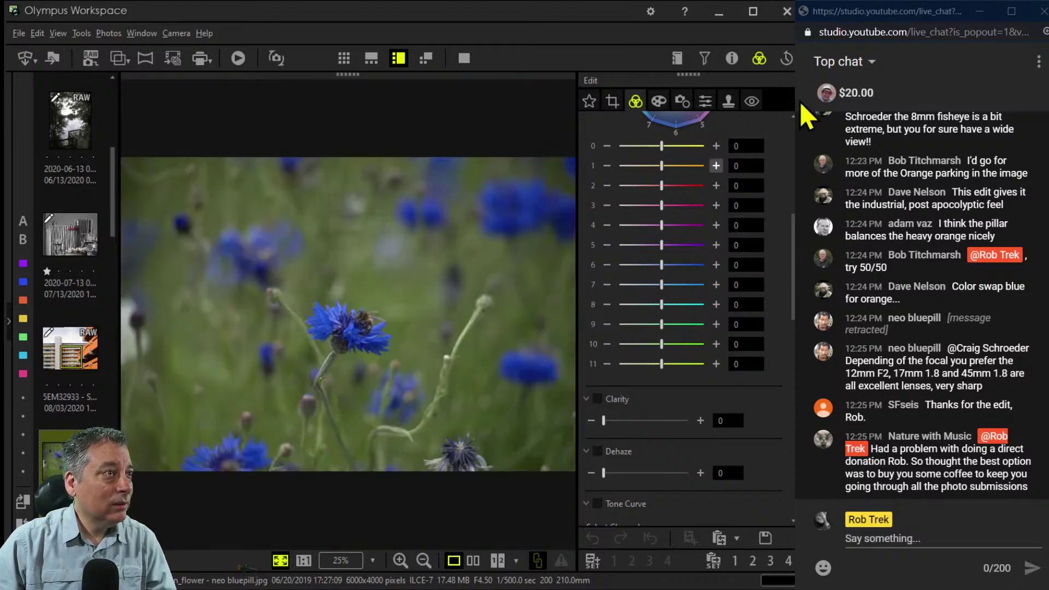
Review the flower photo's histogram and shooting details, inspect the bee closely once more, and hide the image properties.
left_click(732, 58)
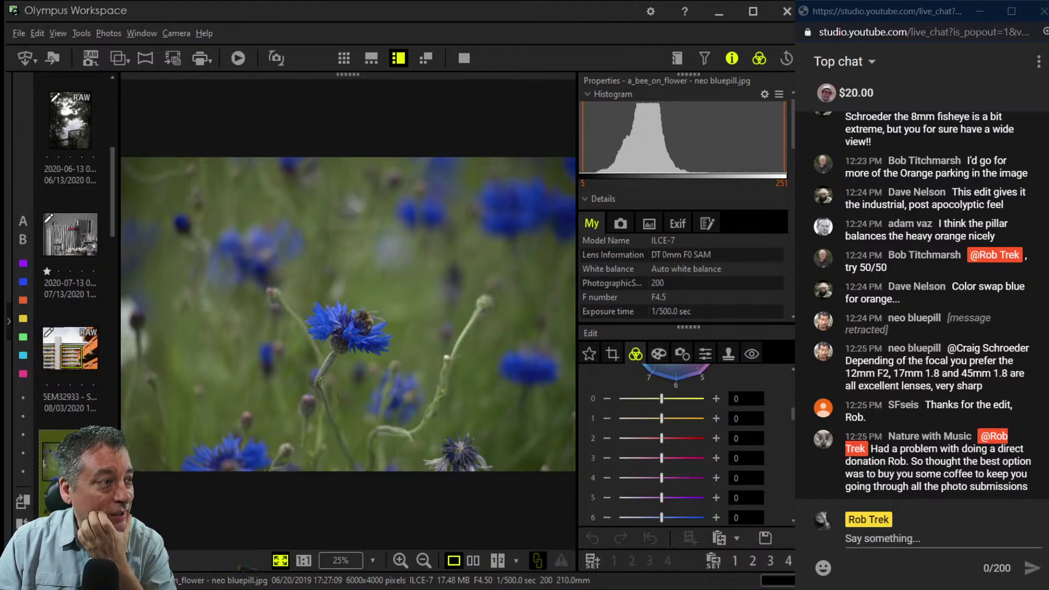
scroll(683, 202, "down", 3)
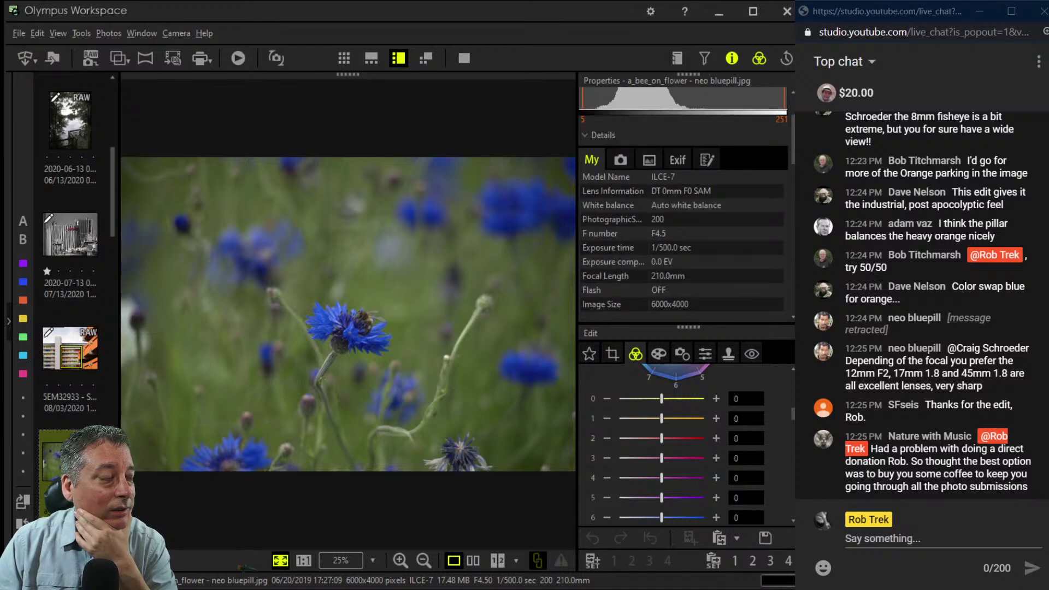
scroll(683, 202, "up", 3)
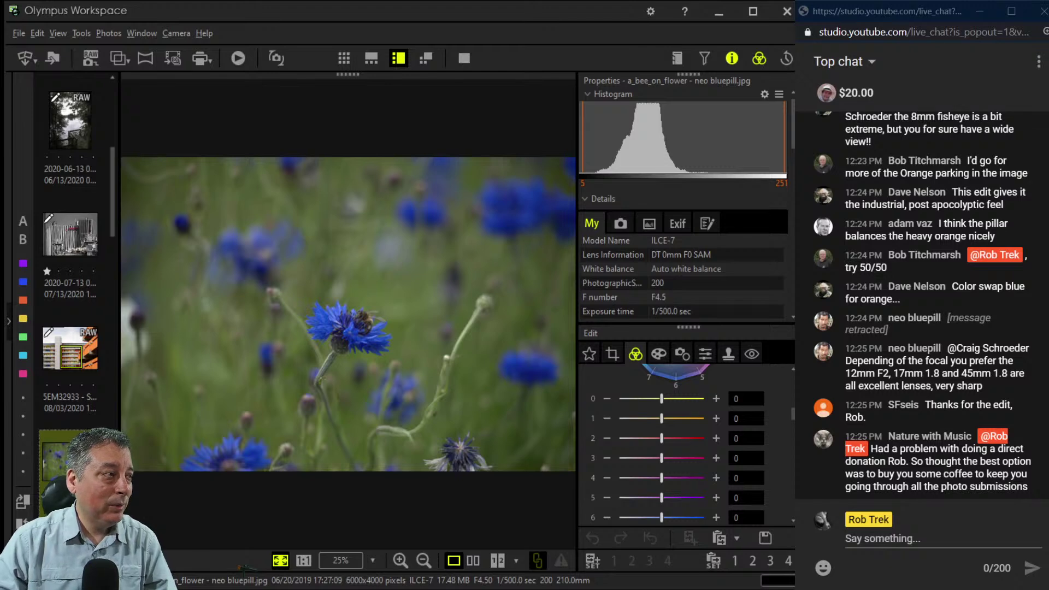
left_click(452, 426)
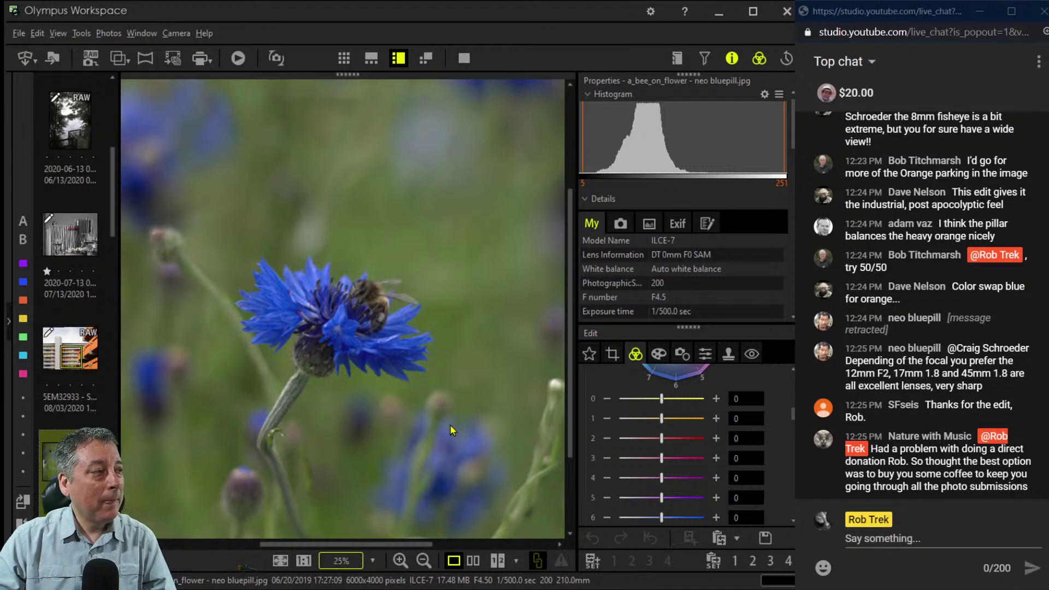
left_click(450, 424)
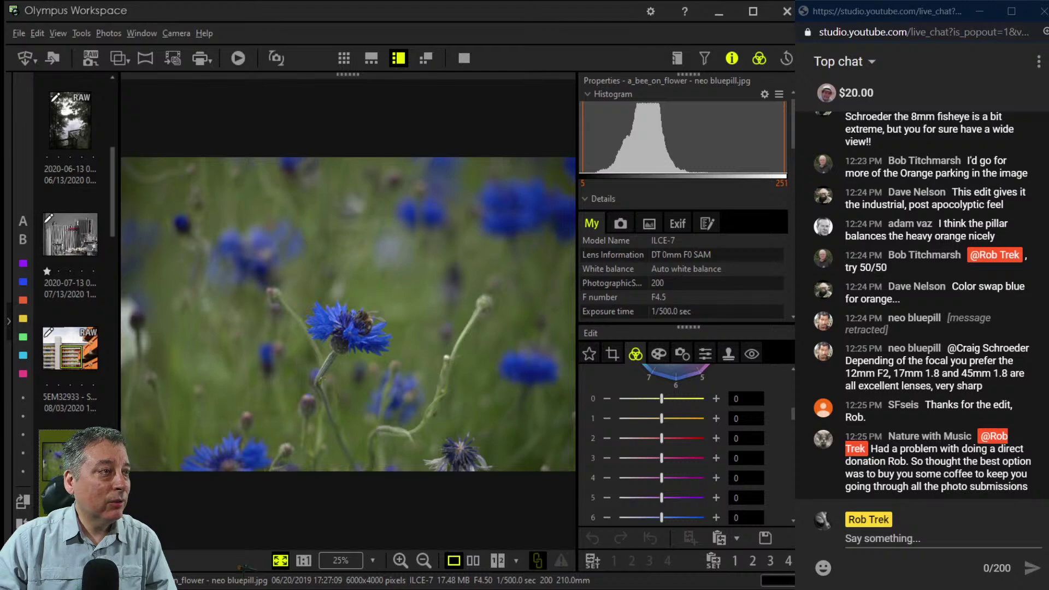
left_click(732, 58)
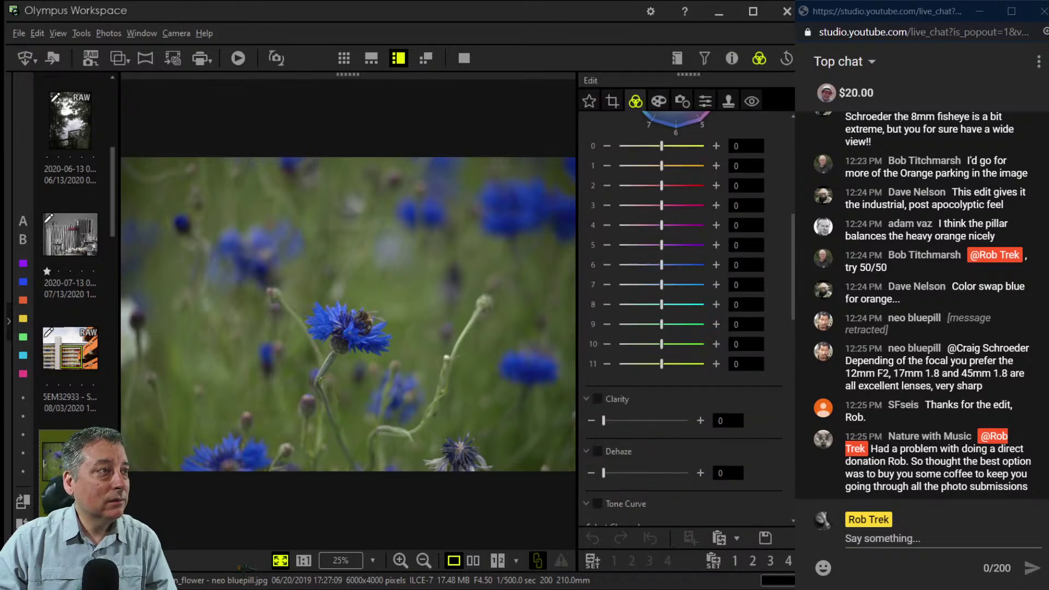
Crop the flower photo to a 1:1 (6:6) square of 2959 x 2959 pixels, framing the bee's blossom and the withered flower.
left_click(612, 101)
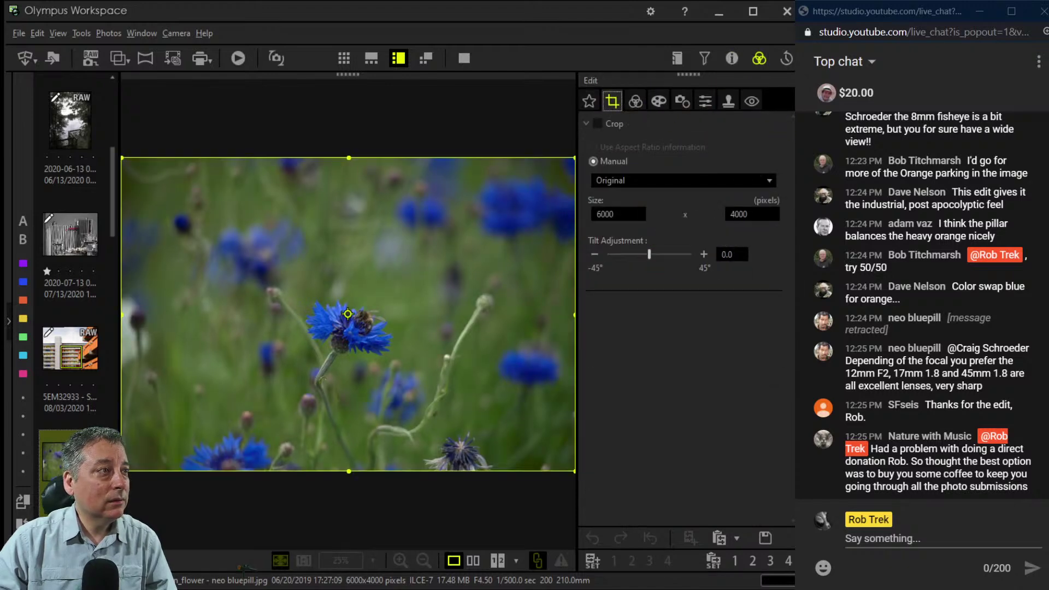
left_click(703, 372)
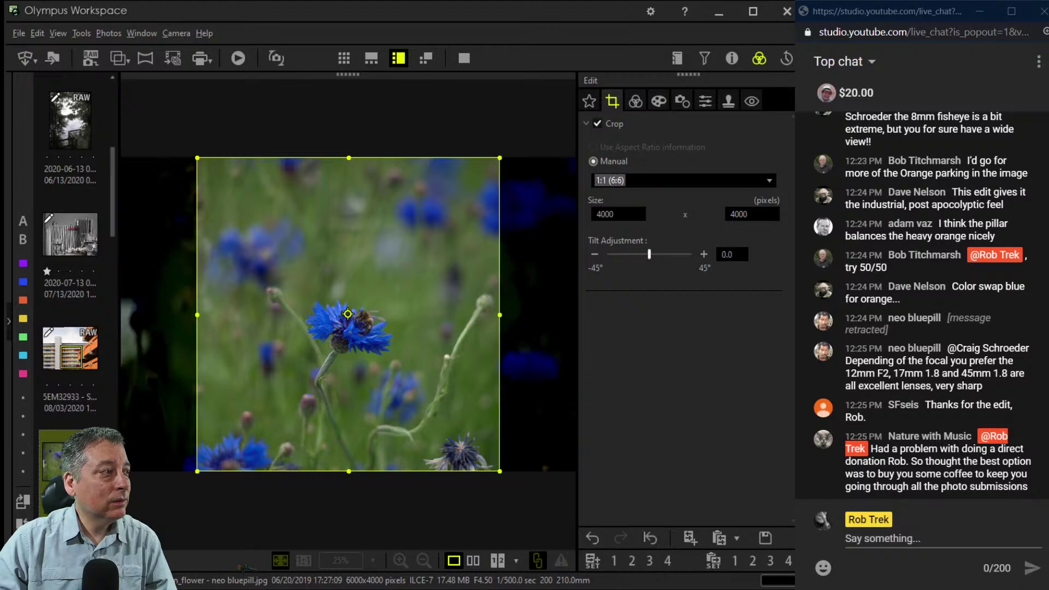
left_click_drag(543, 410, 582, 450)
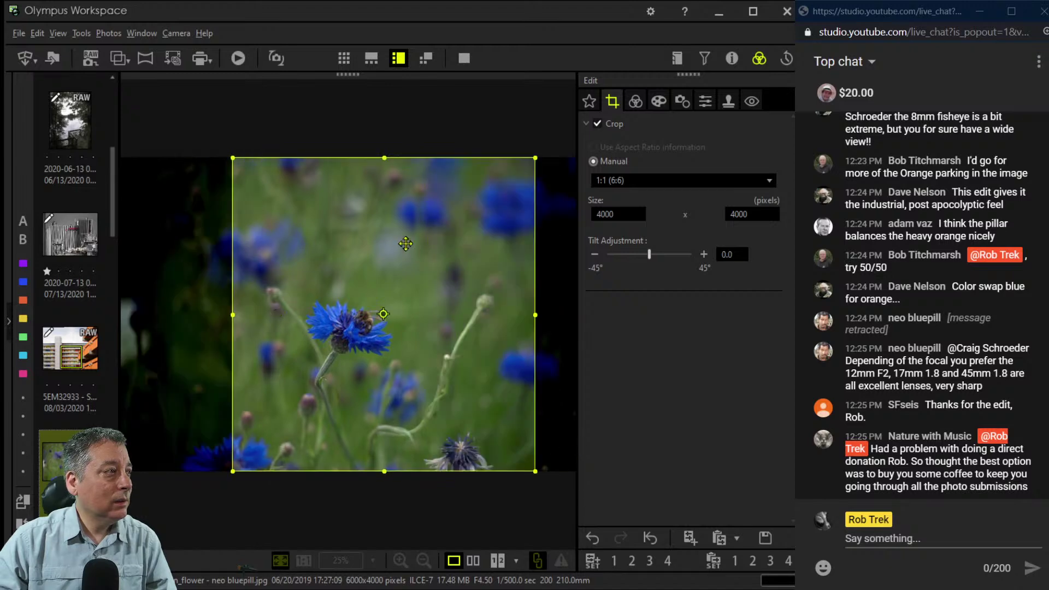
left_click_drag(233, 158, 297, 224)
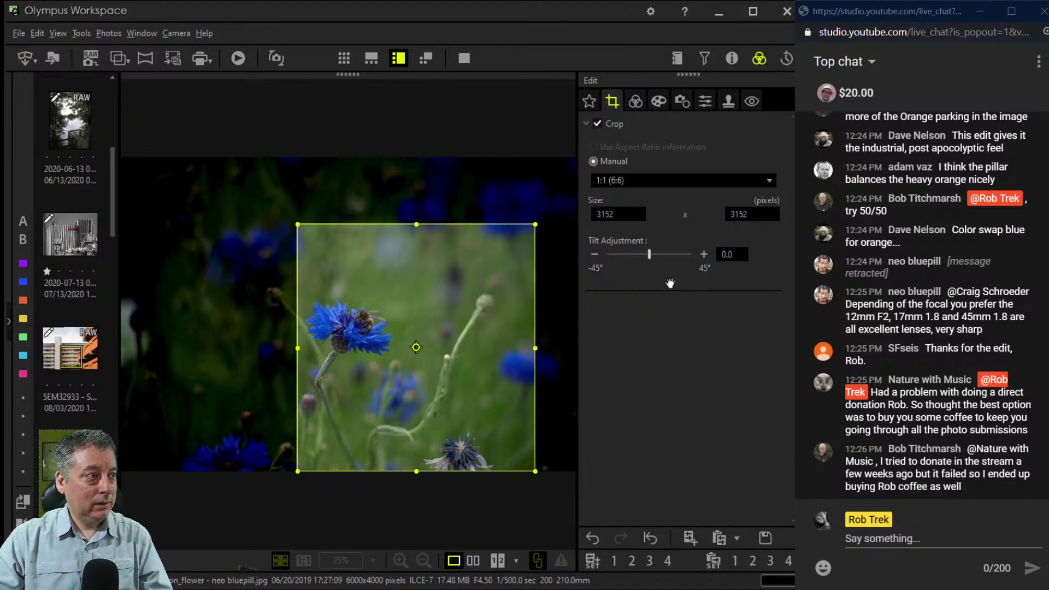
left_click_drag(535, 225, 522, 239)
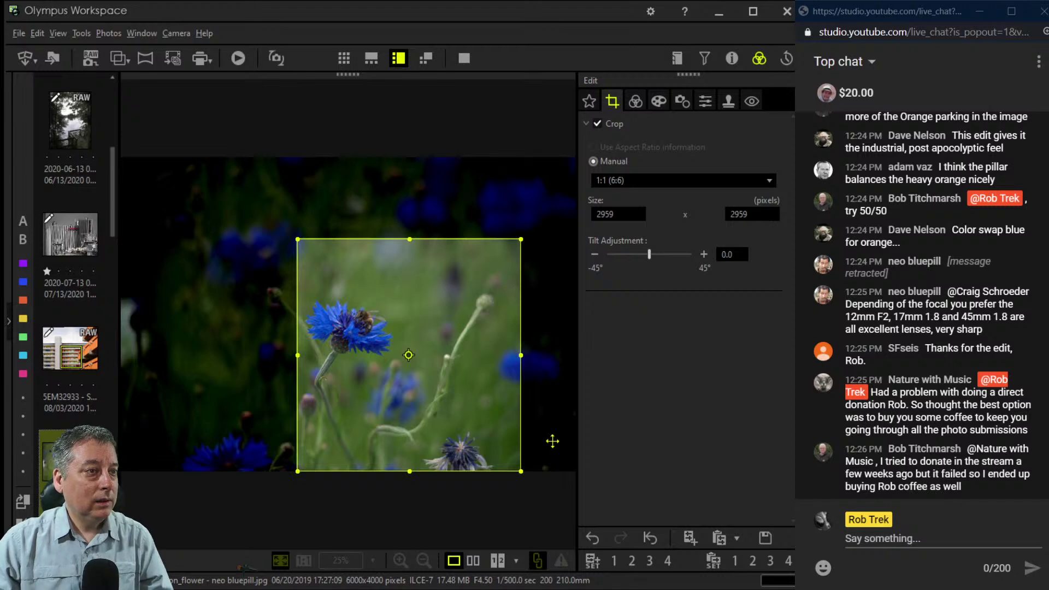
left_click_drag(552, 441, 522, 440)
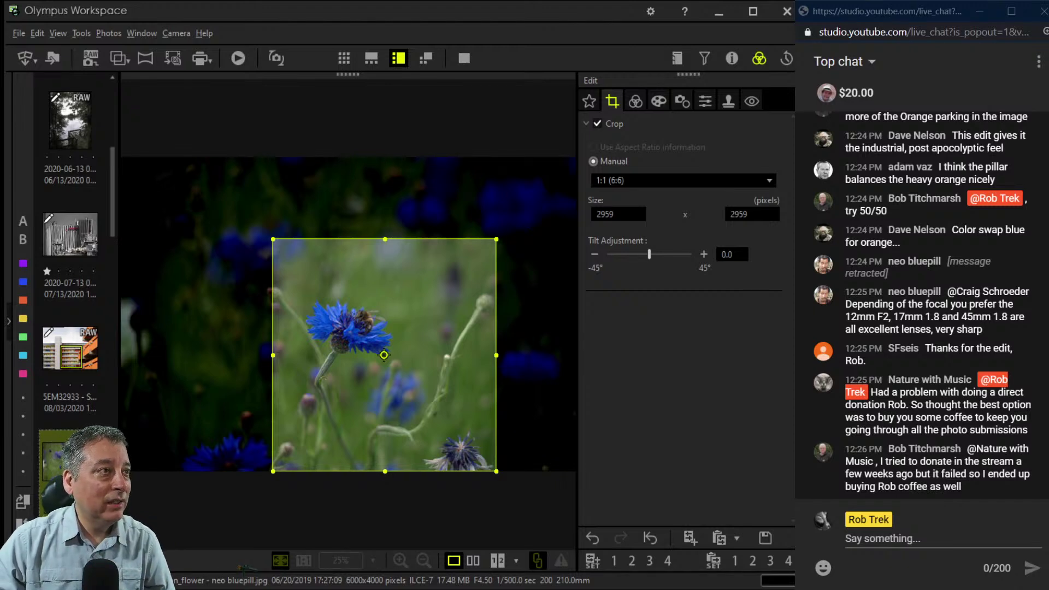
Apply the square crop and set the flower photo's sharpness to 5.
left_click(635, 100)
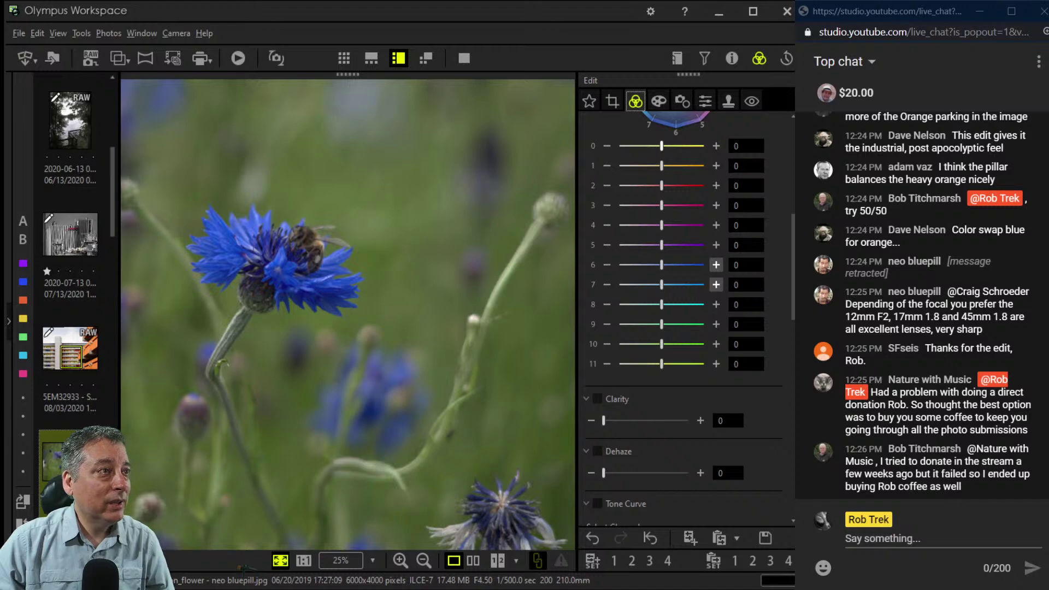
left_click(705, 100)
left_click_drag(648, 145, 677, 145)
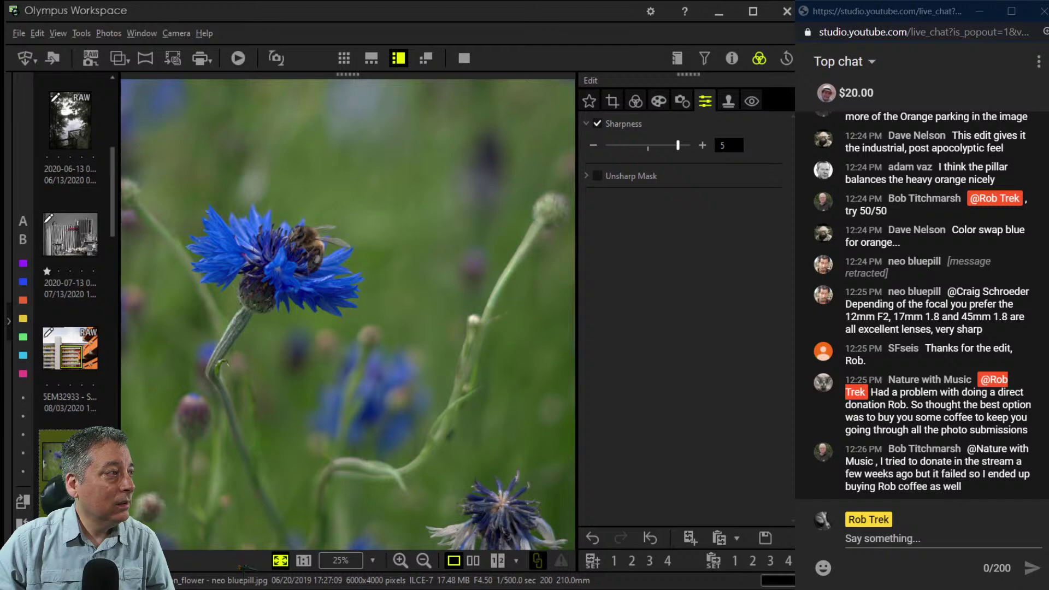
Apply the Pop Art filter to the flower photo and lower the overall saturation to -35.
left_click(658, 101)
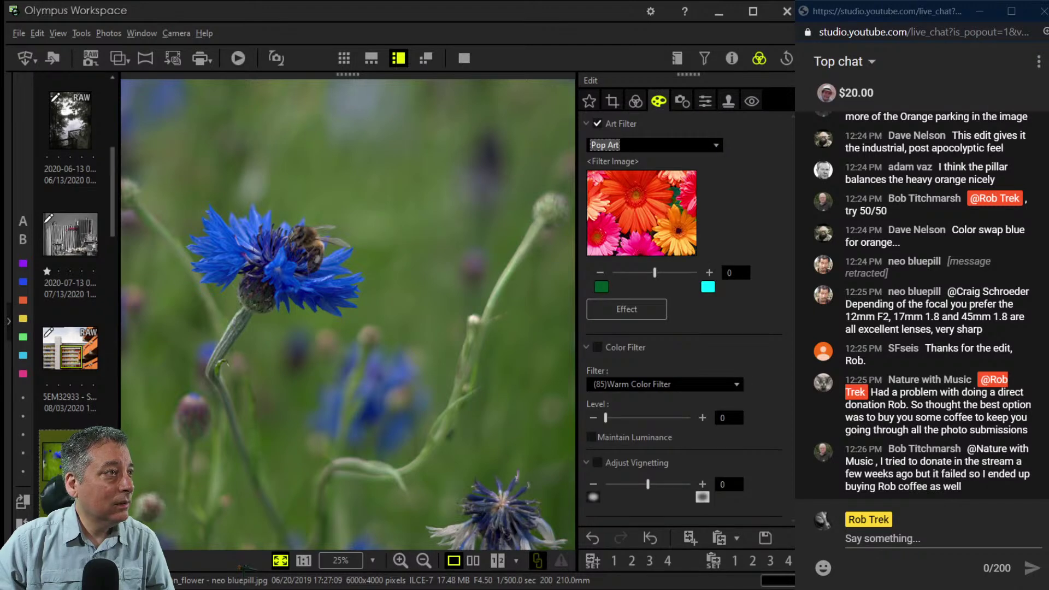
left_click(635, 101)
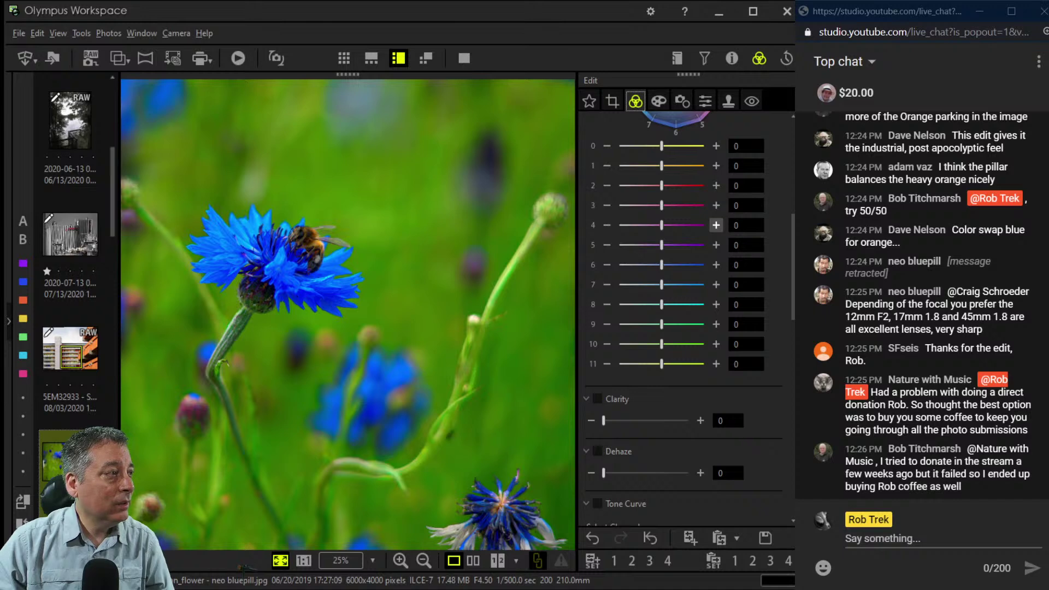
scroll(729, 373, "down", 10)
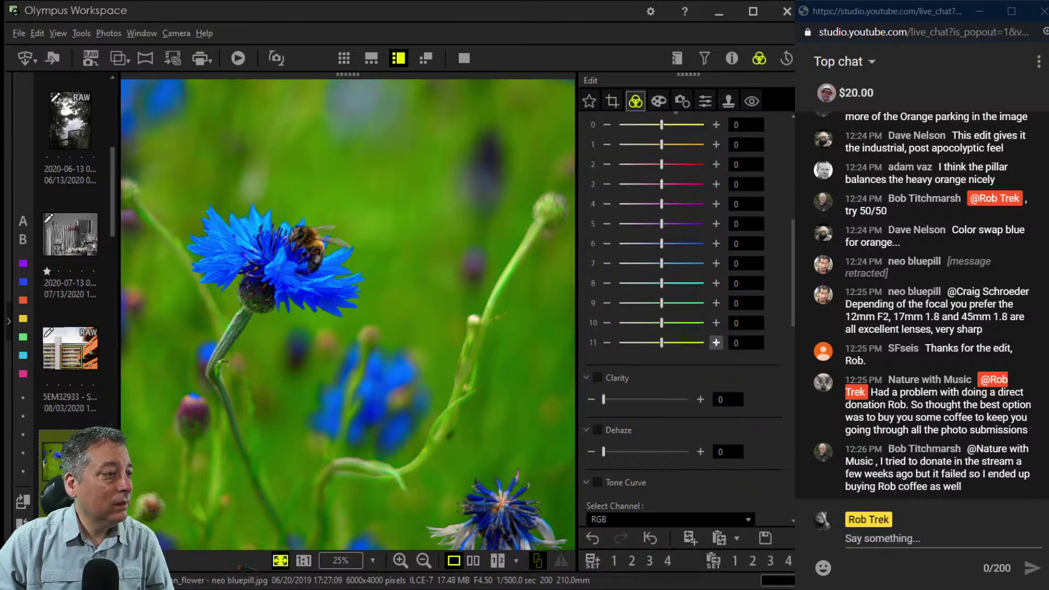
scroll(688, 317, "down", 3)
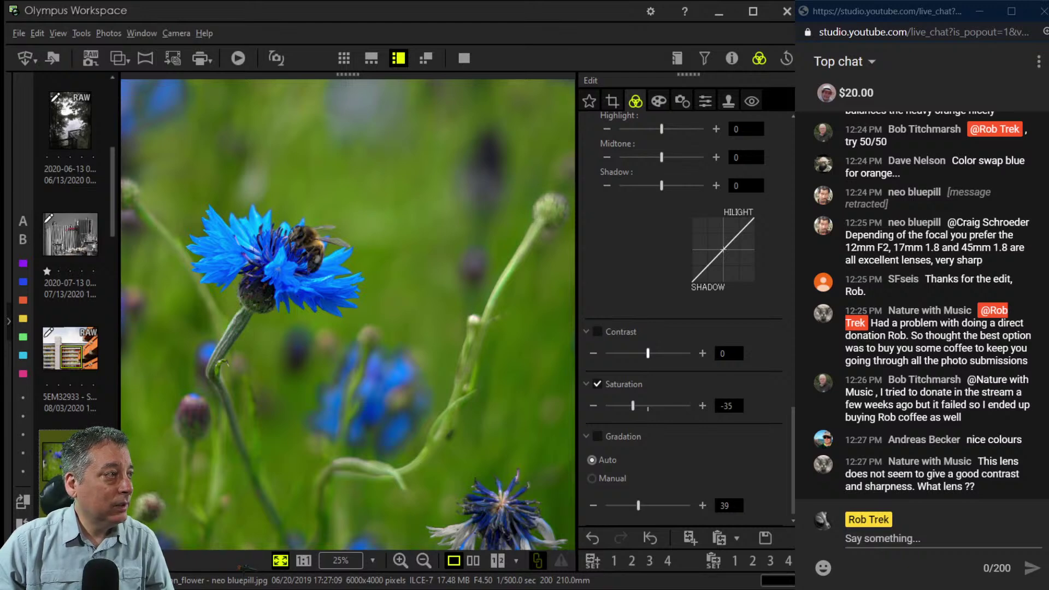
Raise the colour wheel's yellow (0) to 7 and orange (1) to 5 to enrich the bee's colours.
scroll(683, 317, "up", 15)
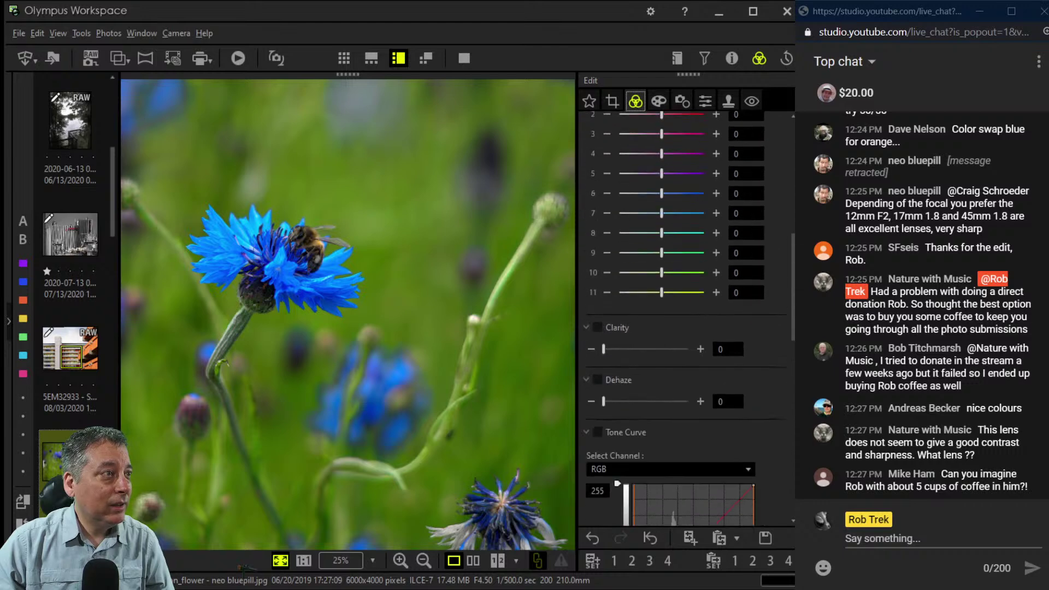
scroll(683, 317, "up", 2)
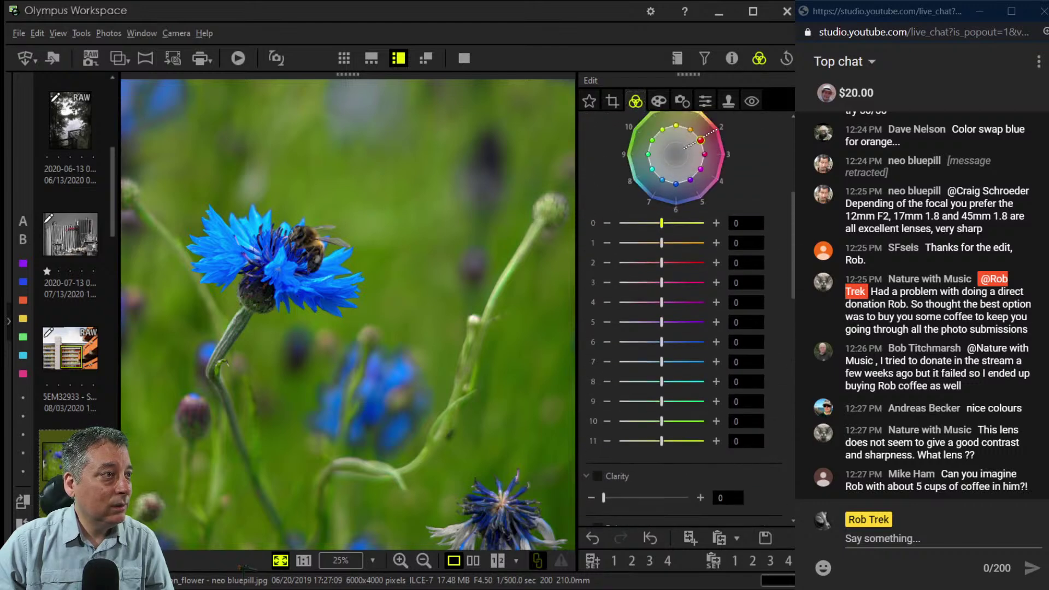
left_click_drag(661, 223, 679, 242)
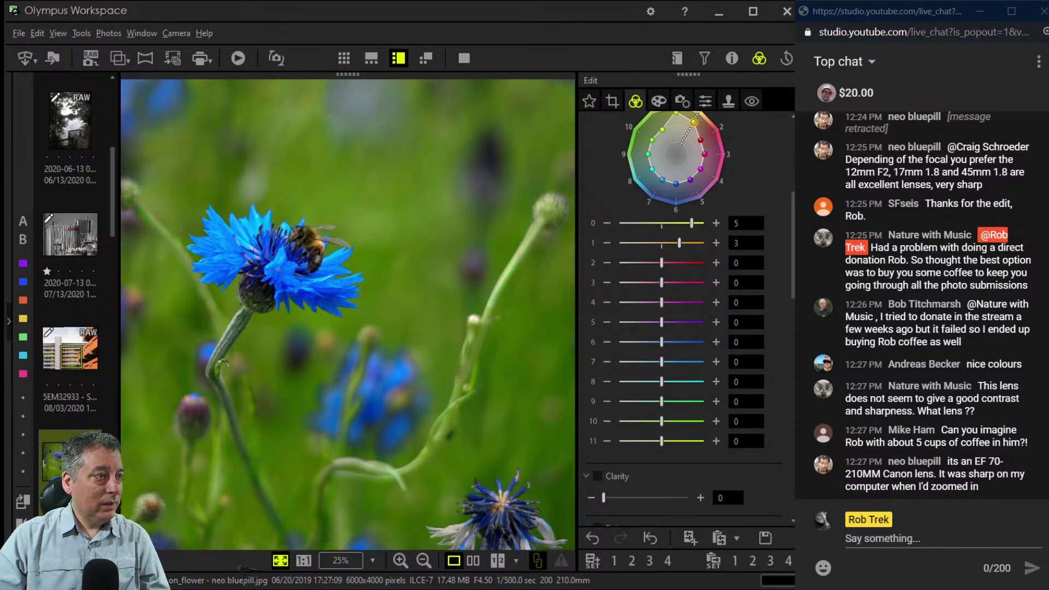
left_click_drag(679, 243, 692, 243)
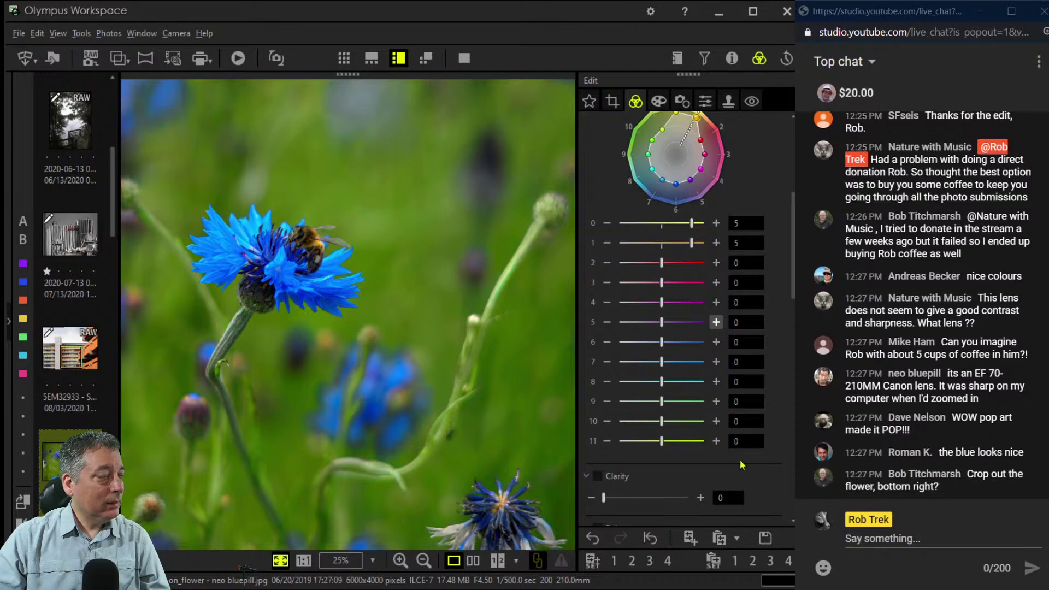
left_click(400, 312)
left_click(398, 311)
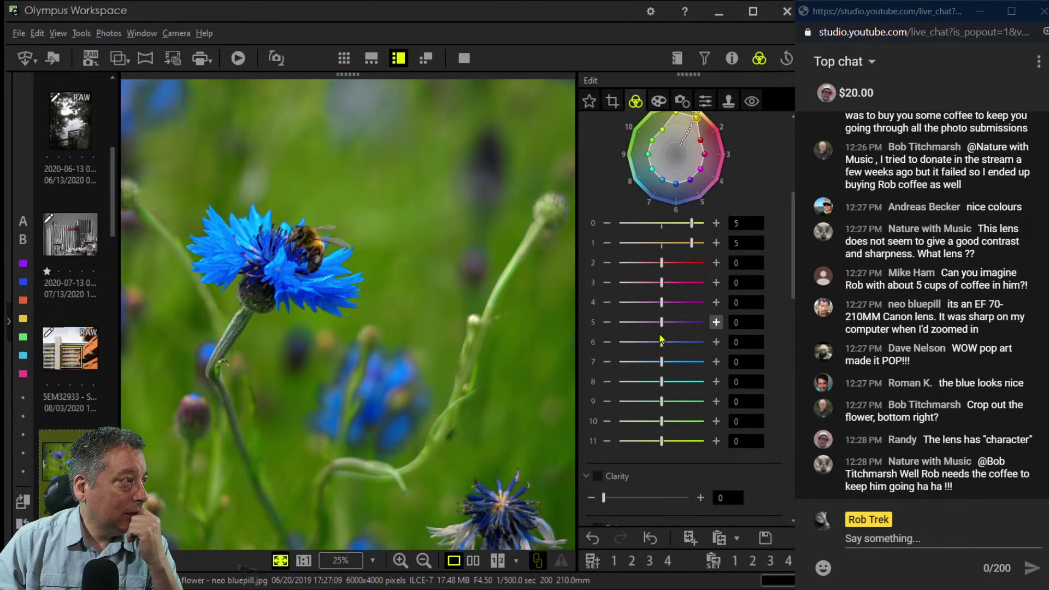
left_click_drag(691, 223, 704, 222)
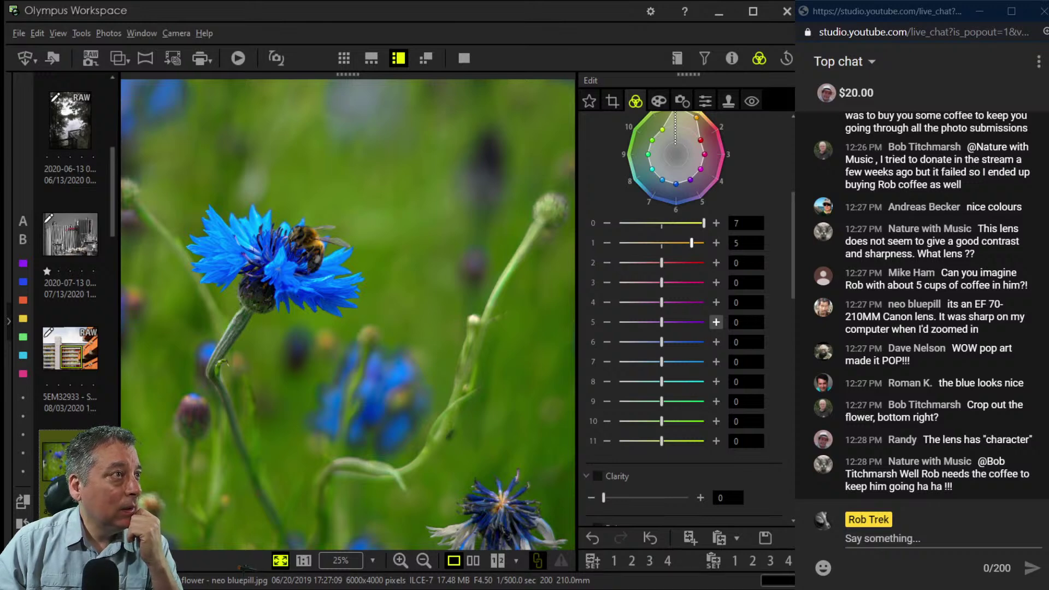
Darken the flower photo's corners with a vignetting adjustment of -12.
left_click(659, 101)
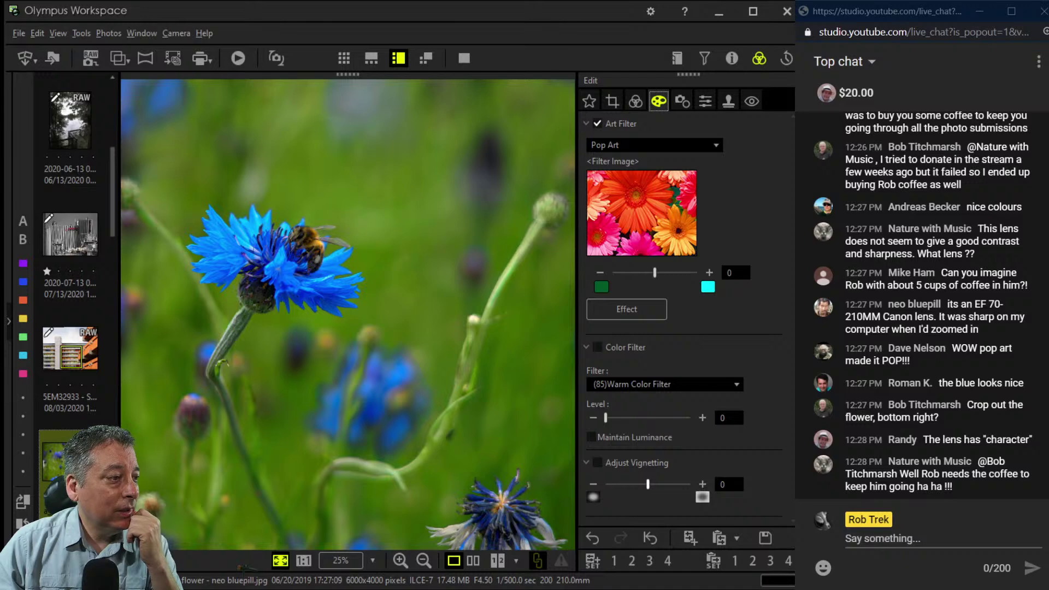
left_click_drag(647, 484, 630, 484)
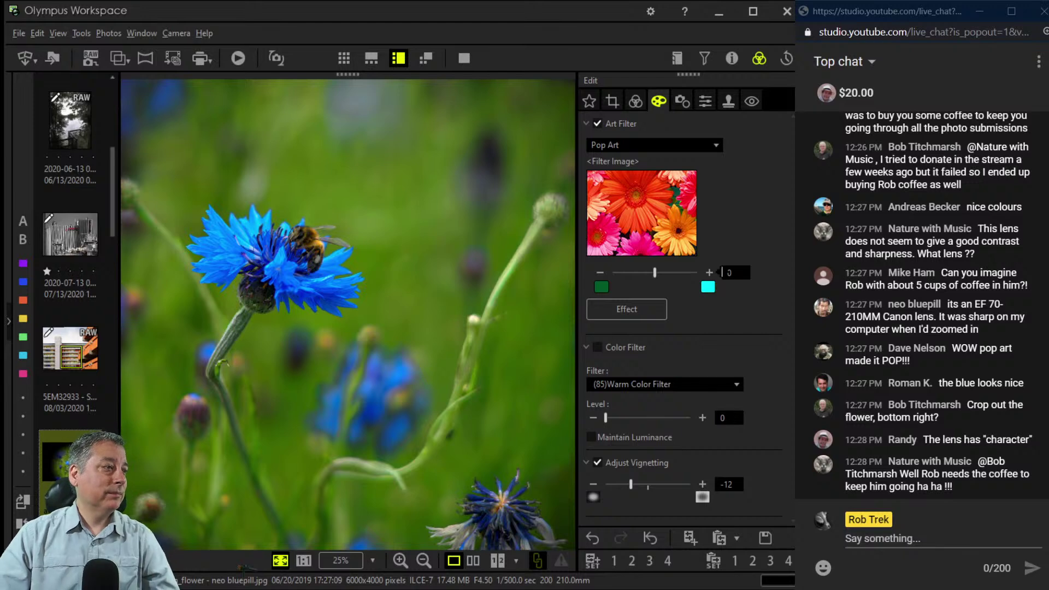
Try to clone background over the tall stalk's seed head with brush size 231 and blur 52, and reset the retouching.
left_click(728, 100)
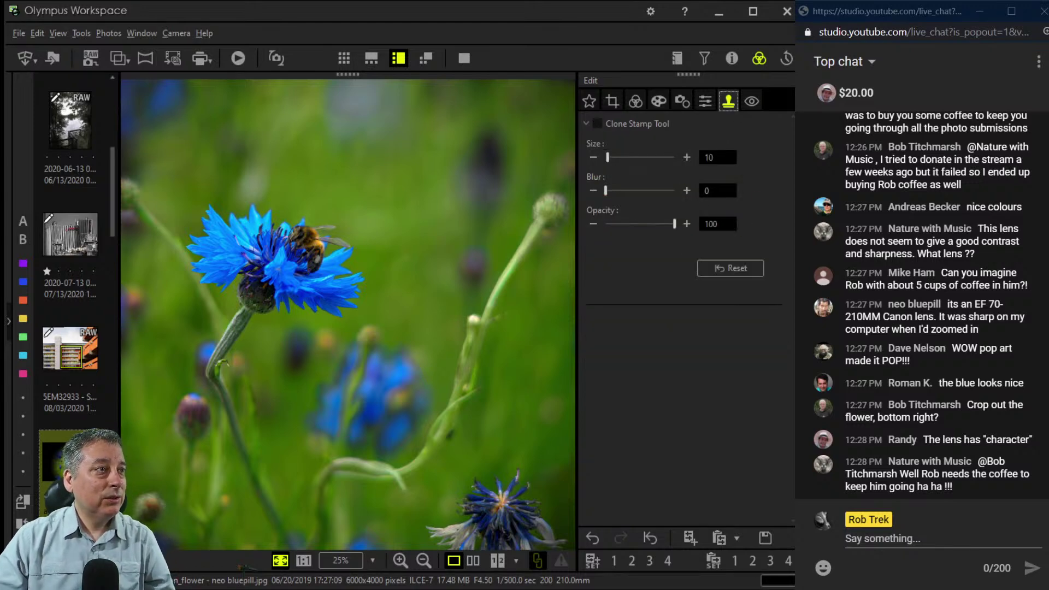
mouse_move(608, 157)
left_mouse_down()
mouse_move(671, 157)
mouse_move(660, 157)
left_mouse_up()
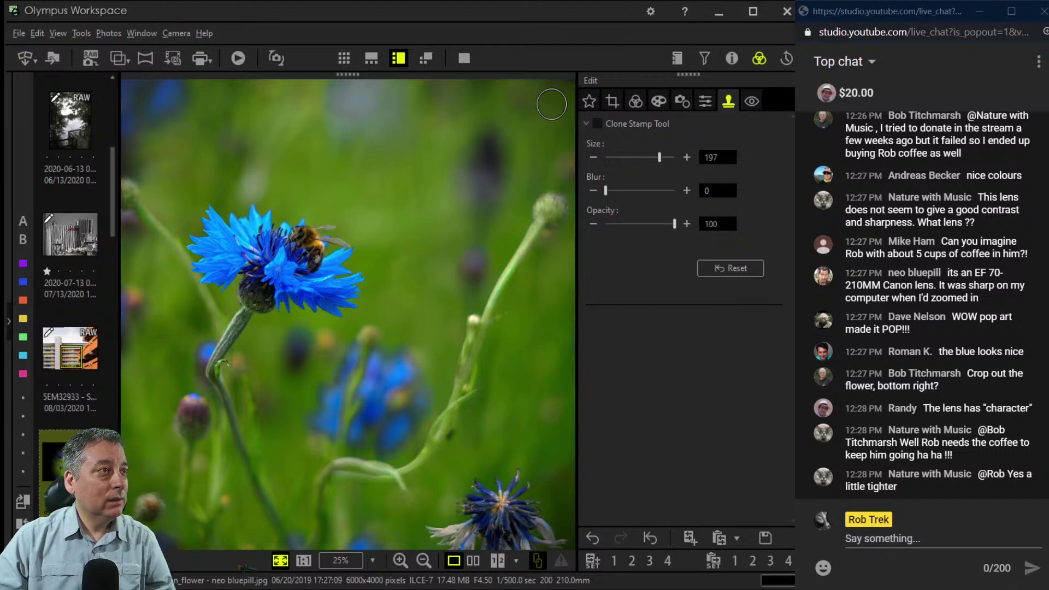
left_click_drag(659, 157, 669, 158)
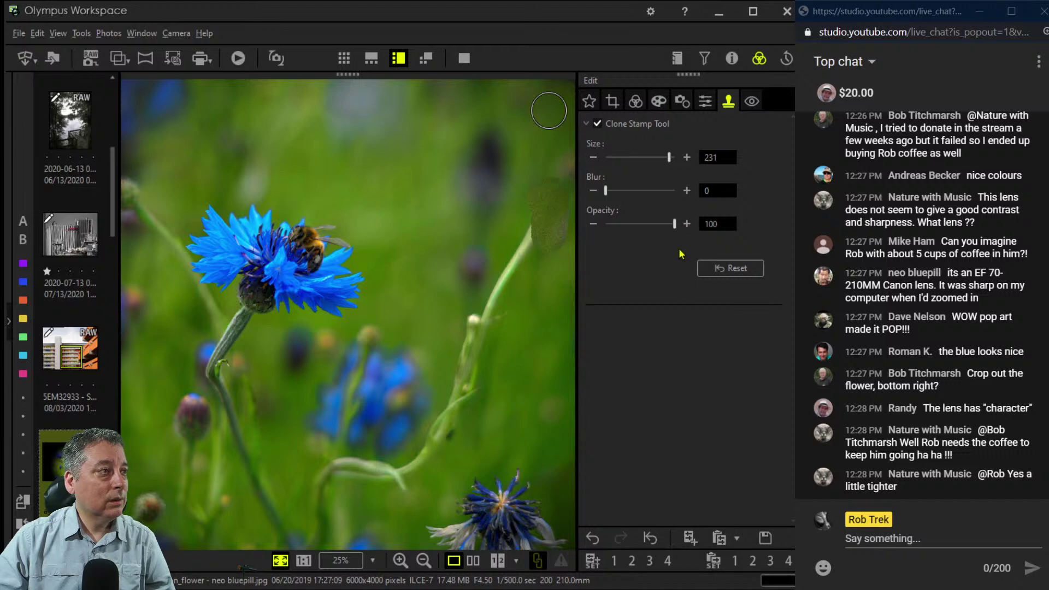
left_click_drag(606, 190, 641, 191)
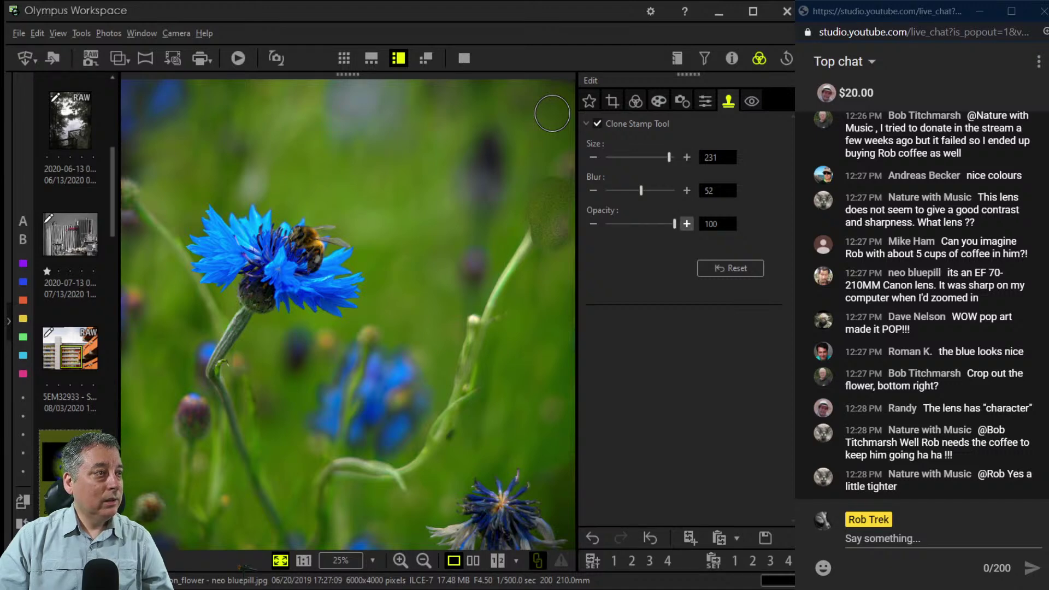
left_click(730, 268)
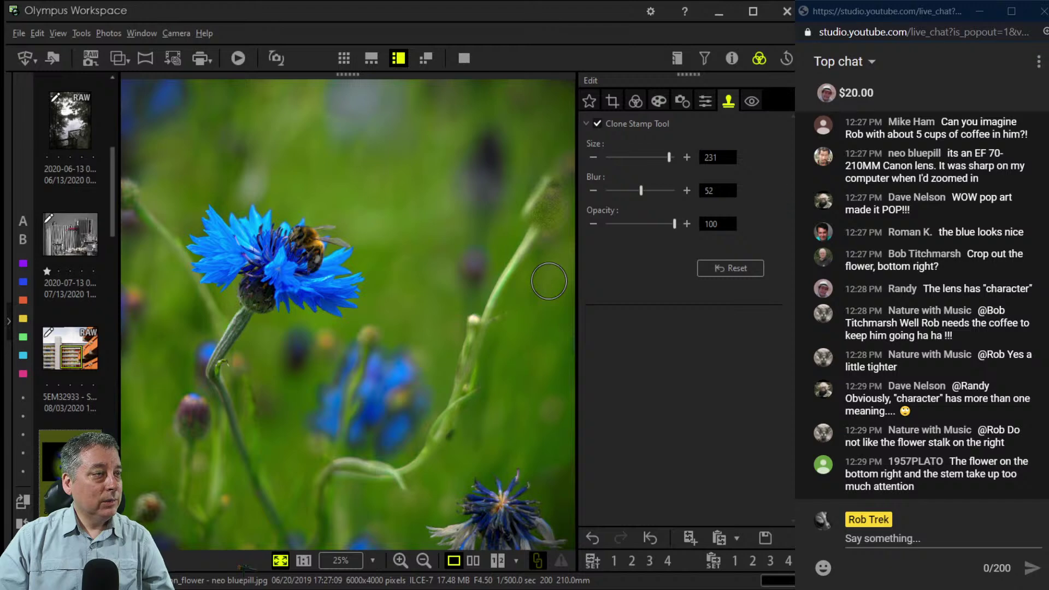
Reset the clone retouching and tighten the flower photo's 1:1 crop to 2420 x 2420 pixels, shifting it slightly right and down.
left_click(730, 267)
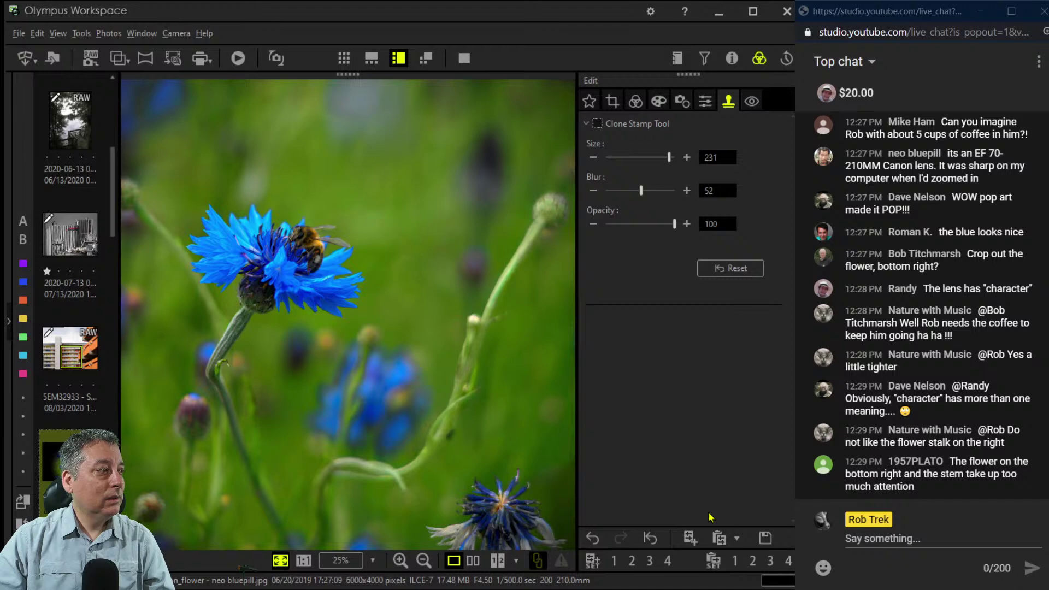
left_click(613, 101)
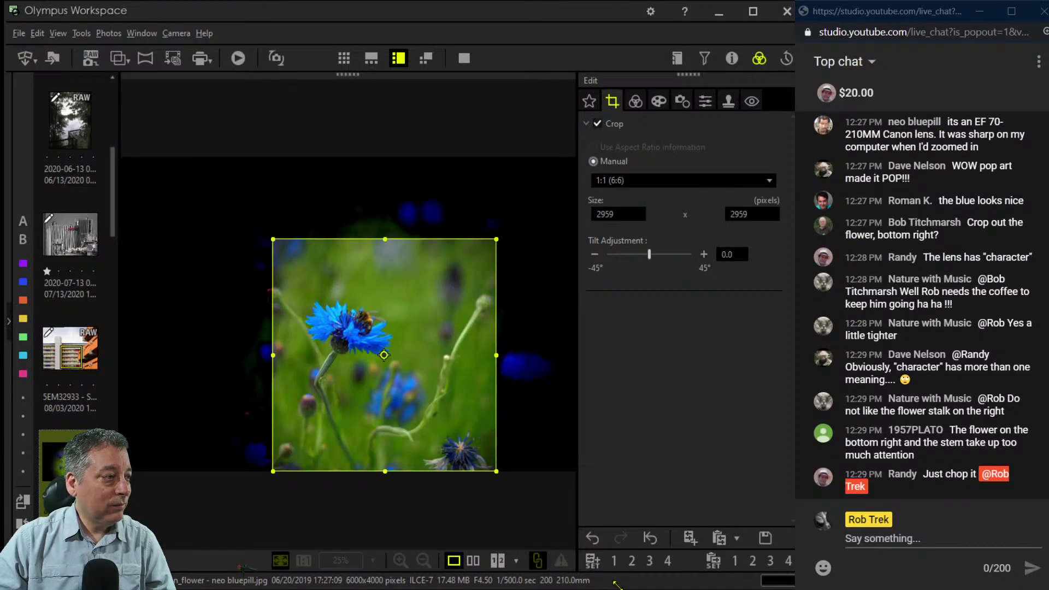
left_click_drag(496, 471, 465, 439)
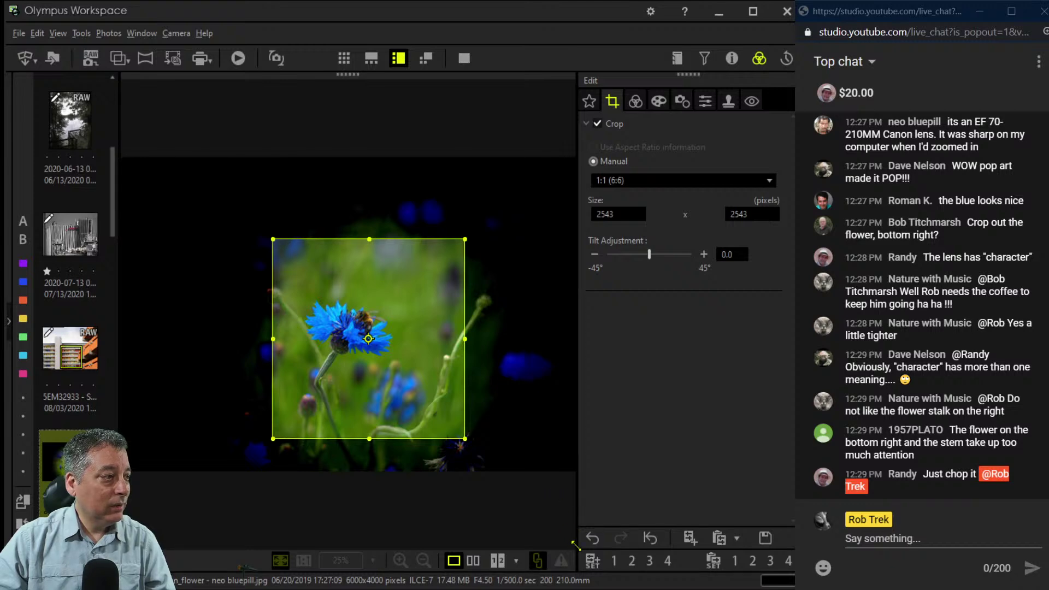
left_click_drag(464, 439, 455, 429)
left_click_drag(424, 372, 441, 381)
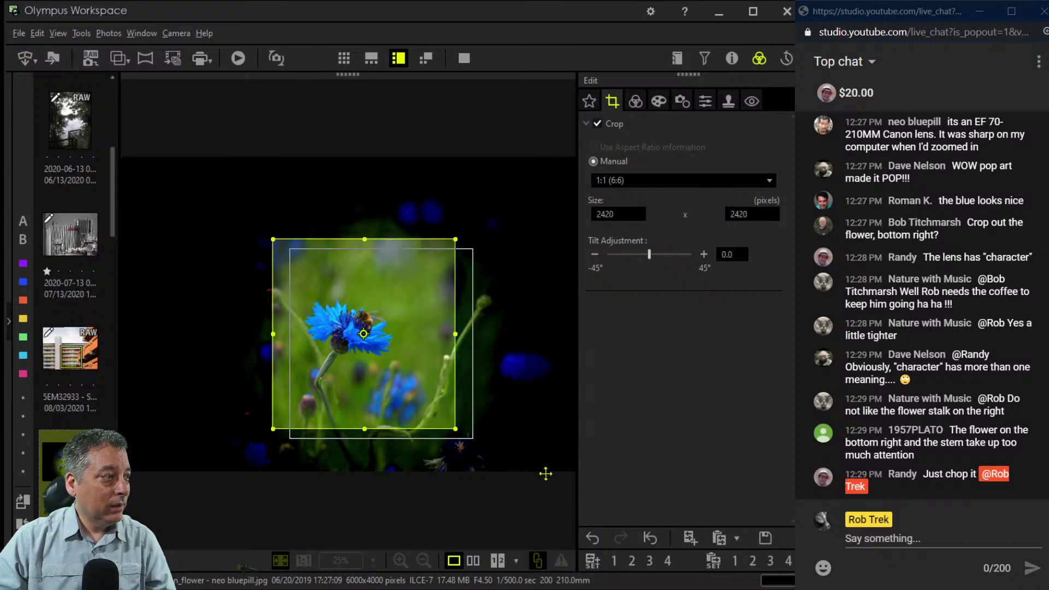
left_click_drag(546, 473, 536, 473)
Lower the flower photo's colour wheel saturation for blue (6) to -1 and light blue (7) to -2.
left_click(635, 101)
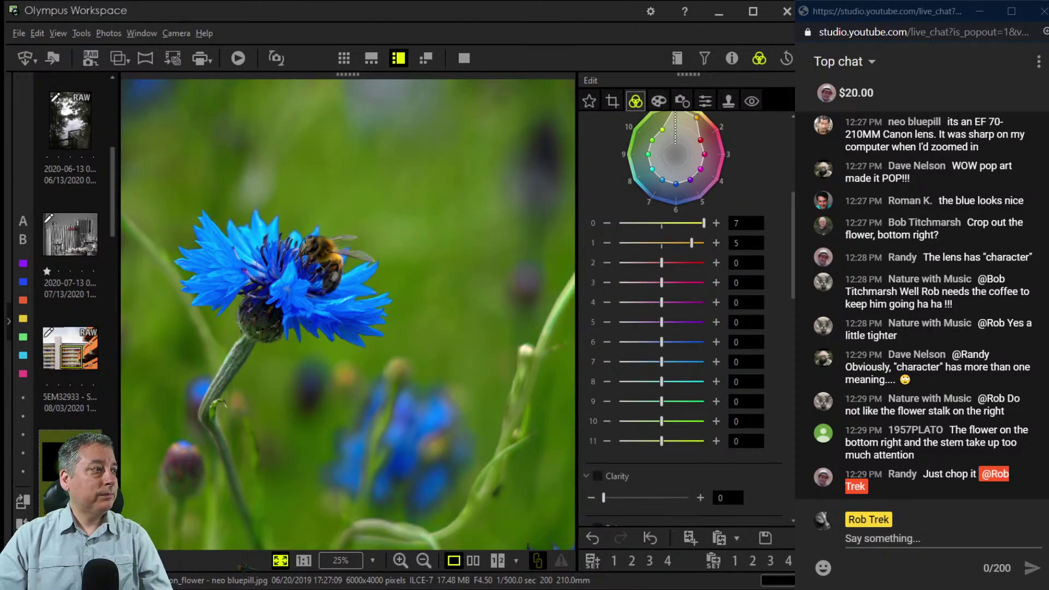
mouse_move(661, 362)
left_mouse_down()
mouse_move(649, 362)
mouse_move(656, 342)
left_mouse_up()
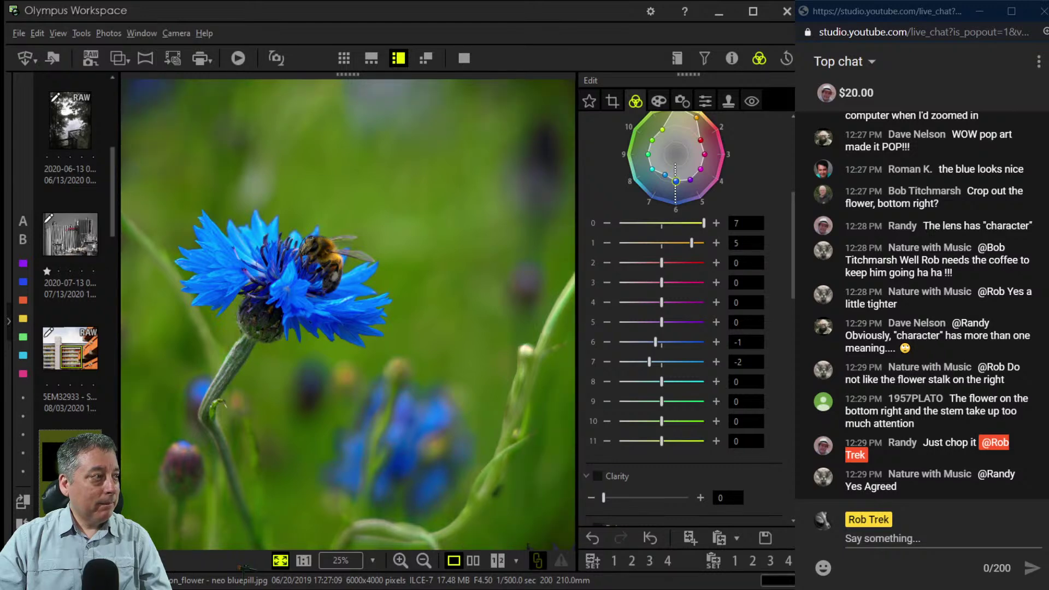
Compare the edited flower photo side by side with its original, and return to the single-image view.
left_click(473, 561)
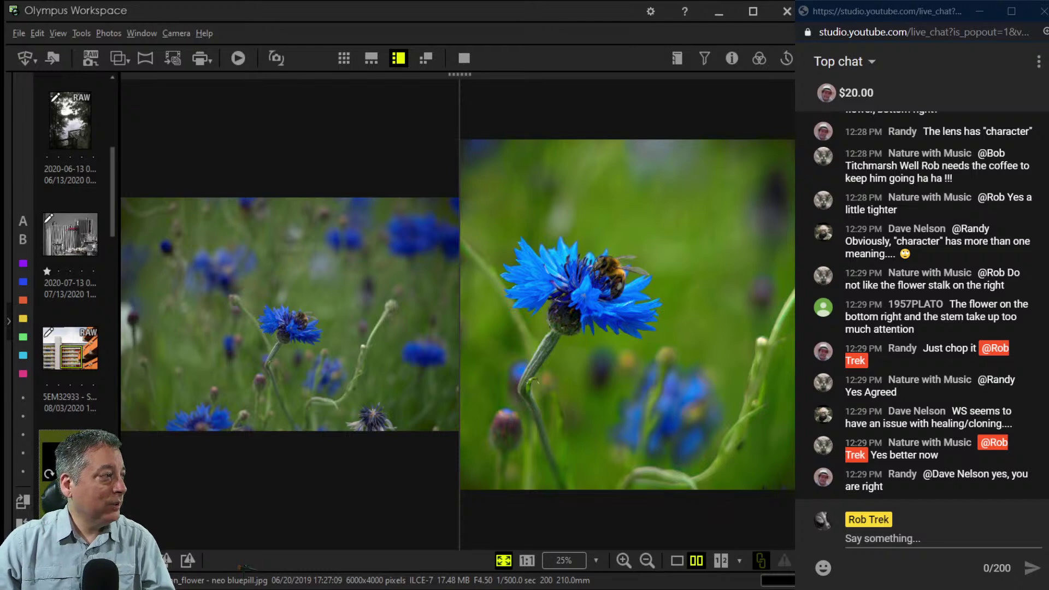
scroll(77, 470, "down", 1)
scroll(76, 470, "down", 1)
scroll(760, 356, "up", 1)
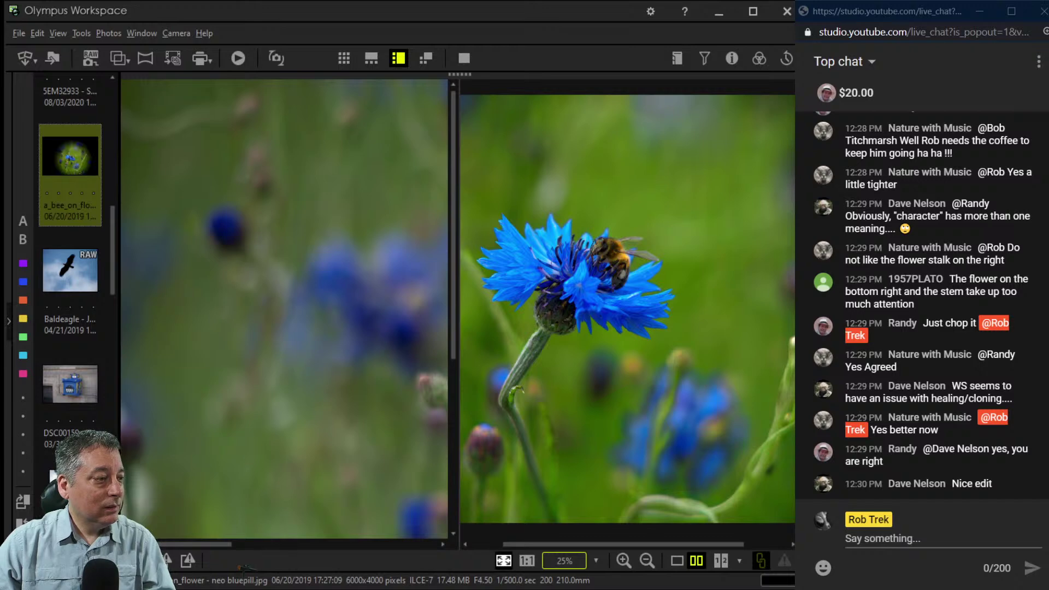
left_click(503, 561)
left_click(677, 561)
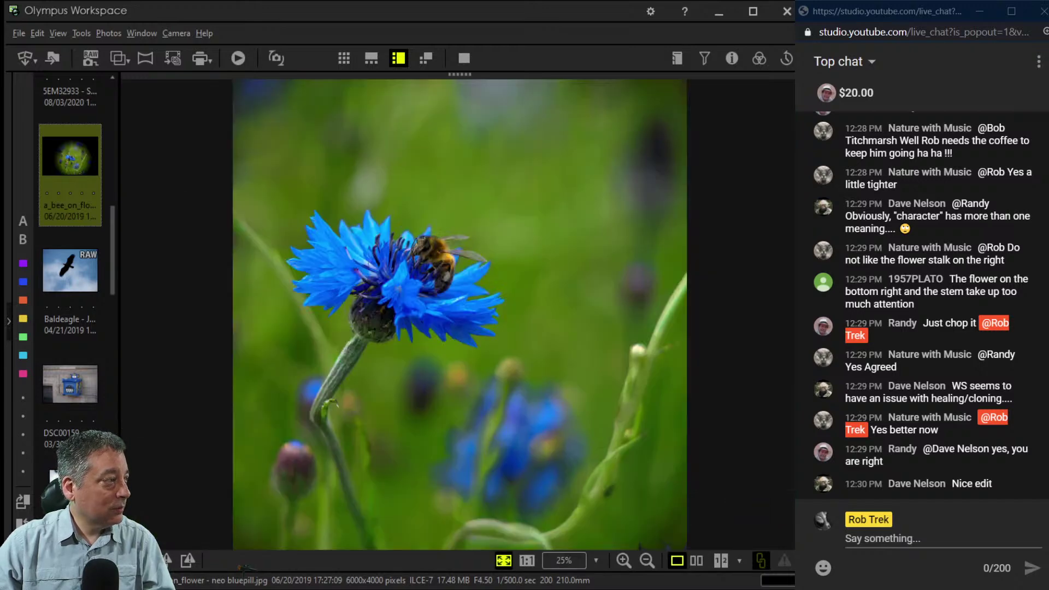
Open the bald eagle RAW photo for editing and raise its exposure compensation to 100.
left_click(93, 342)
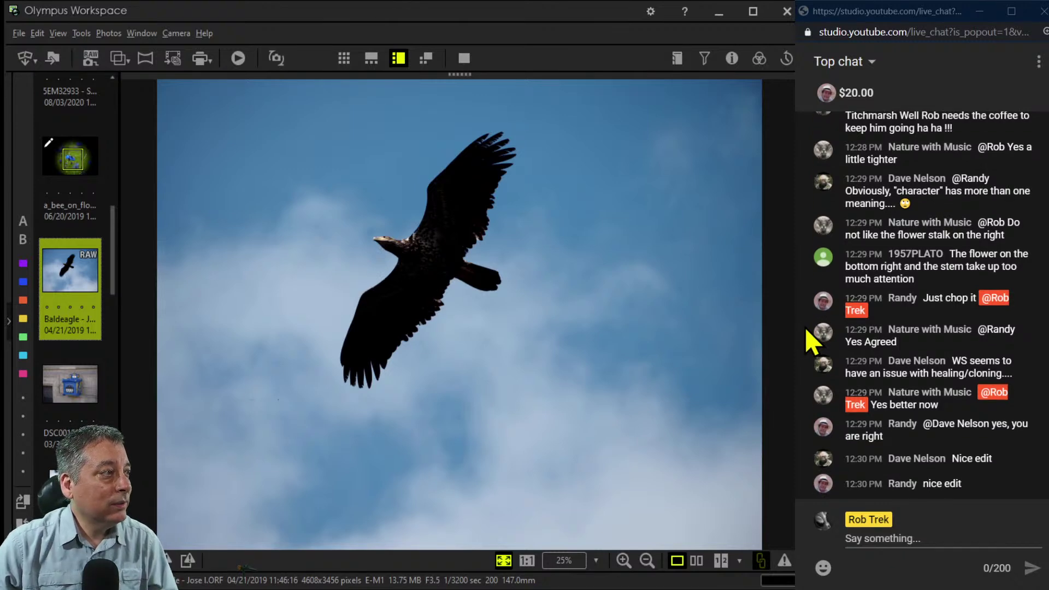
left_click(803, 326)
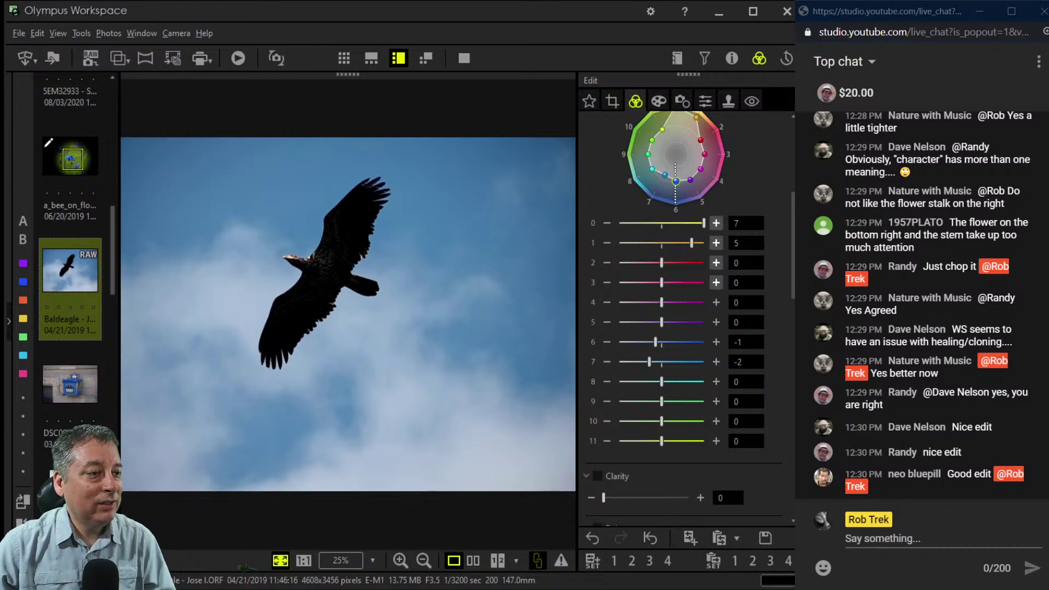
left_click_drag(798, 245, 803, 169)
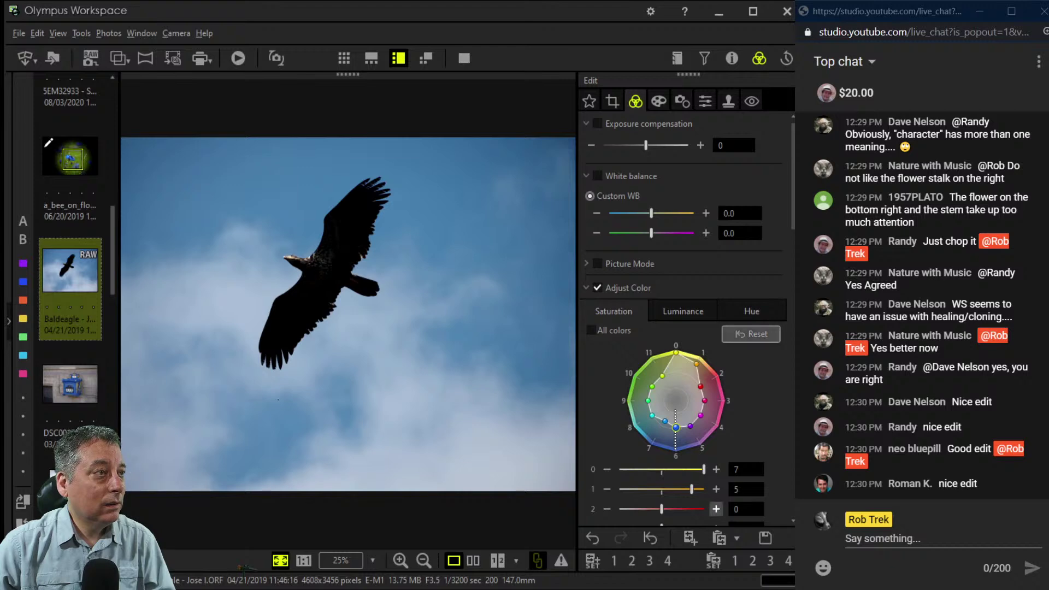
left_click_drag(646, 145, 688, 144)
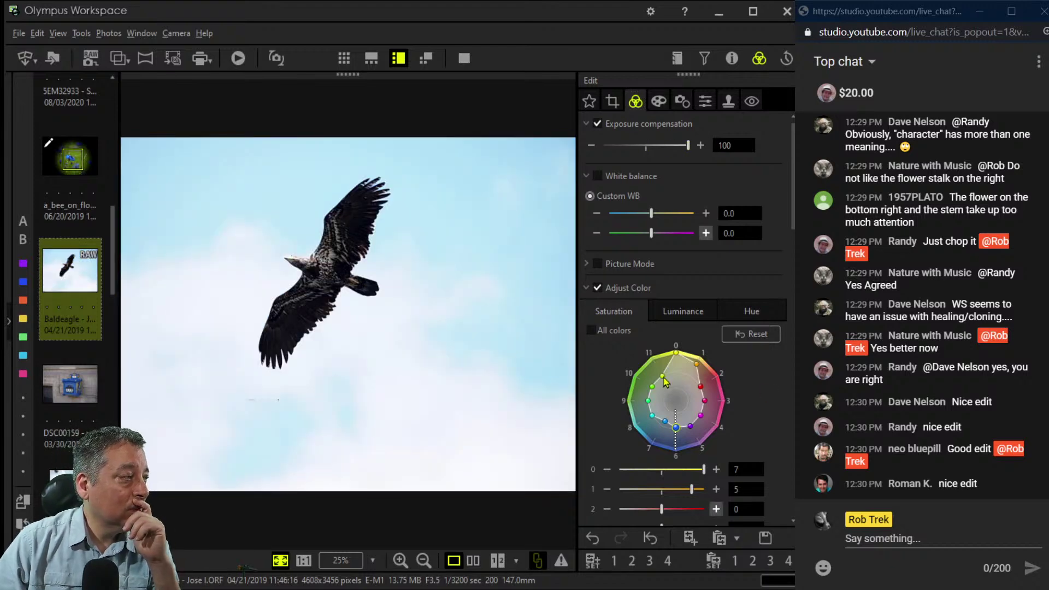
Examine the eagle close up and review the photo's histogram and shooting details.
left_click(411, 351)
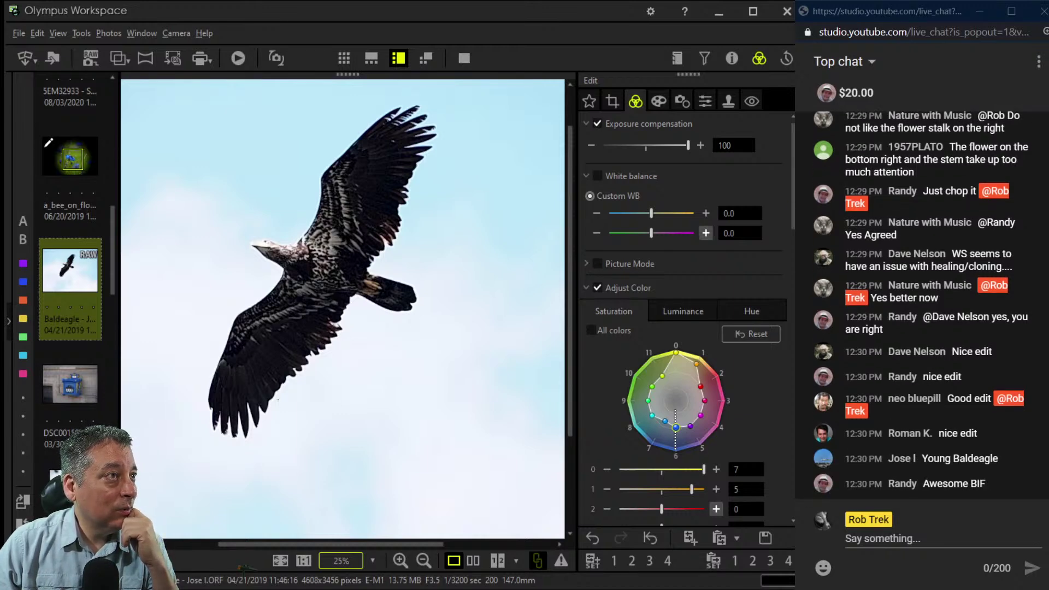
left_click(732, 58)
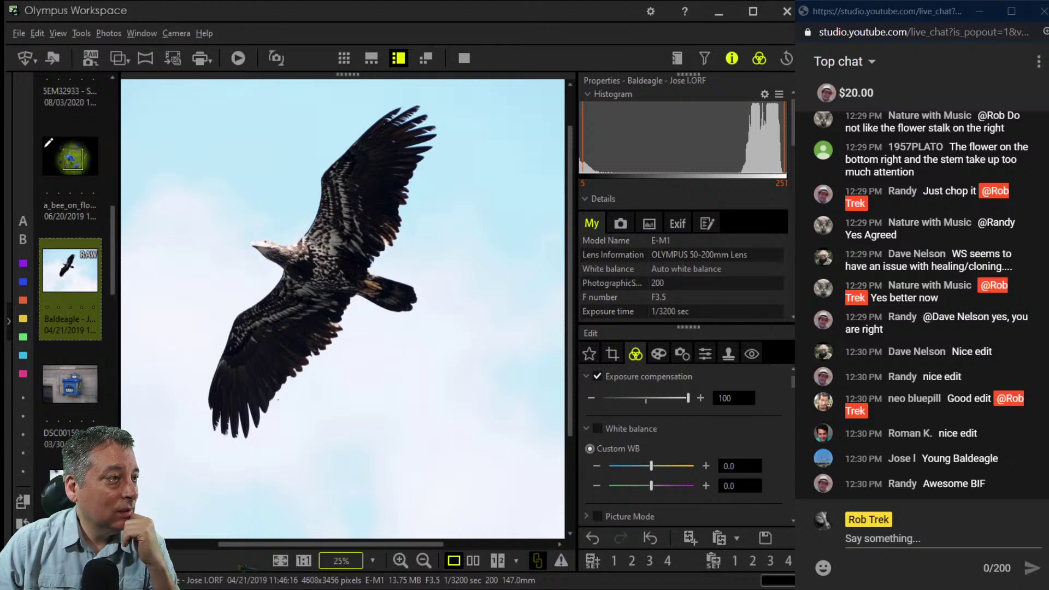
scroll(682, 219, "down", 2)
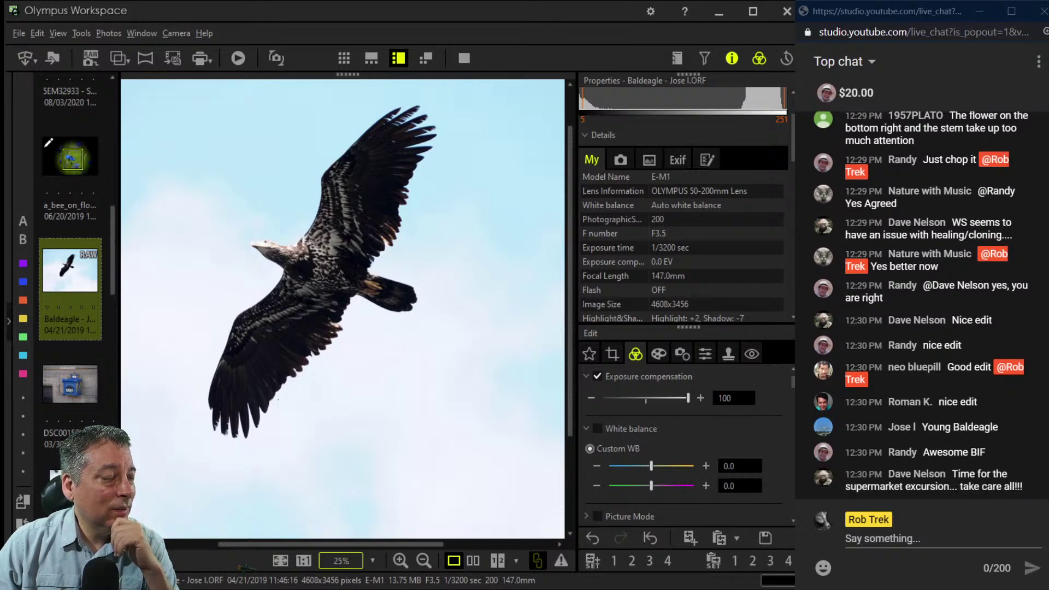
scroll(683, 208, "up", 2)
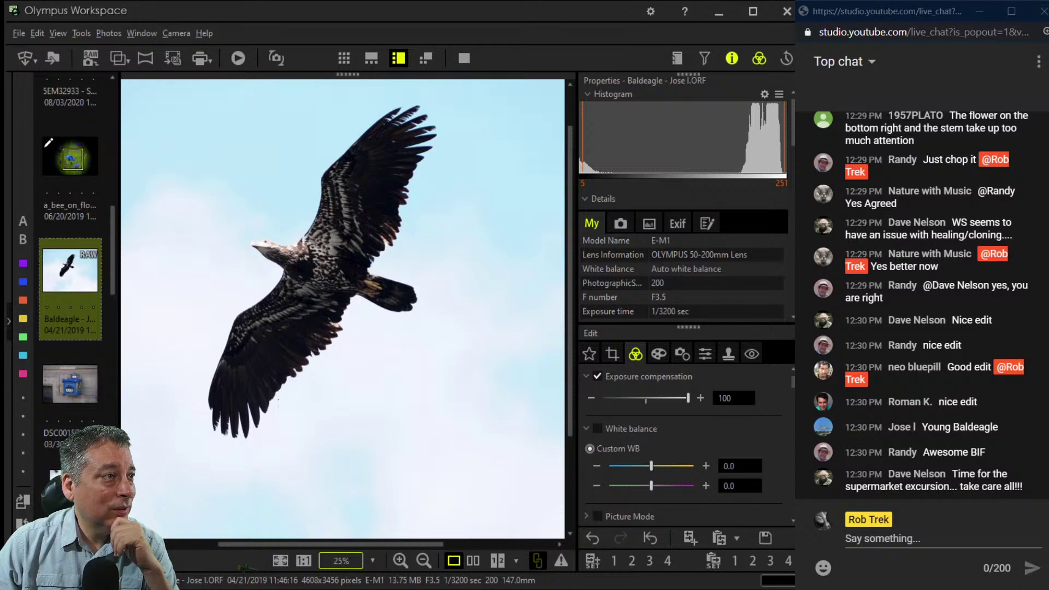
left_click(732, 58)
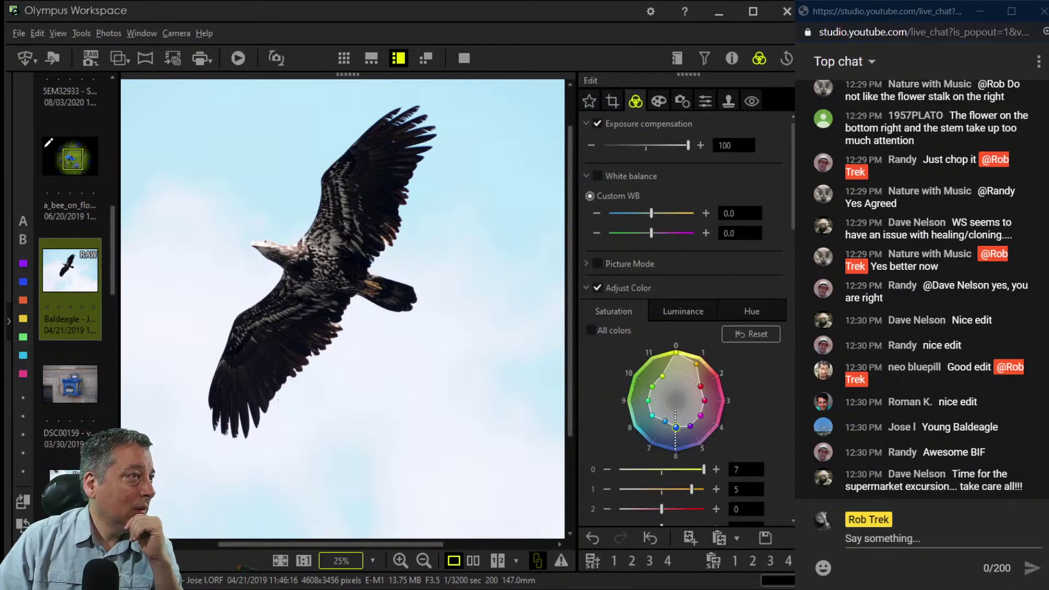
Enable the Gradation adjustment for the eagle photo and set it to AUTO.
left_click(705, 101)
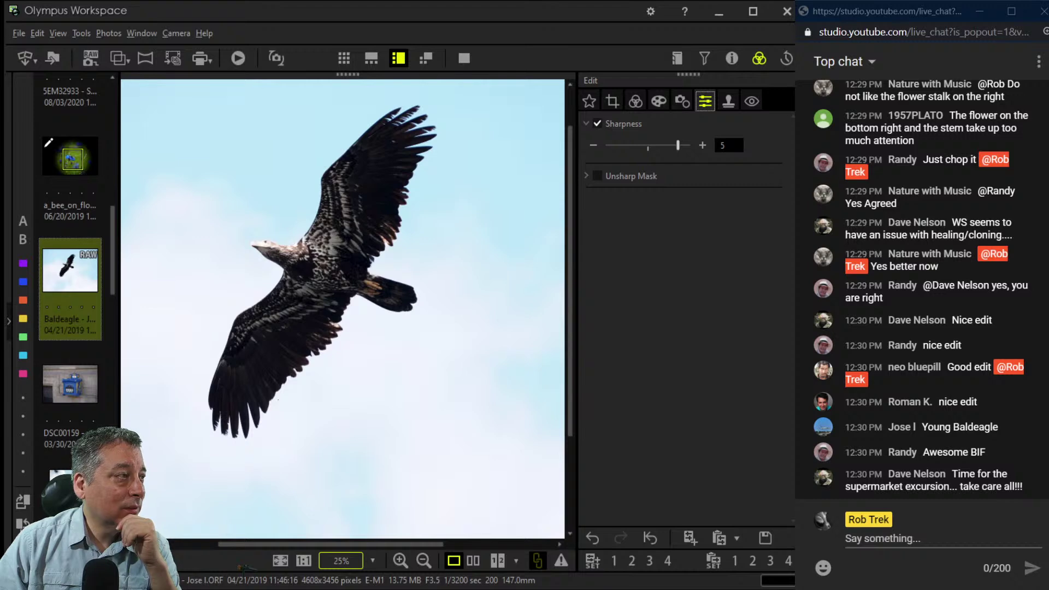
left_click(635, 101)
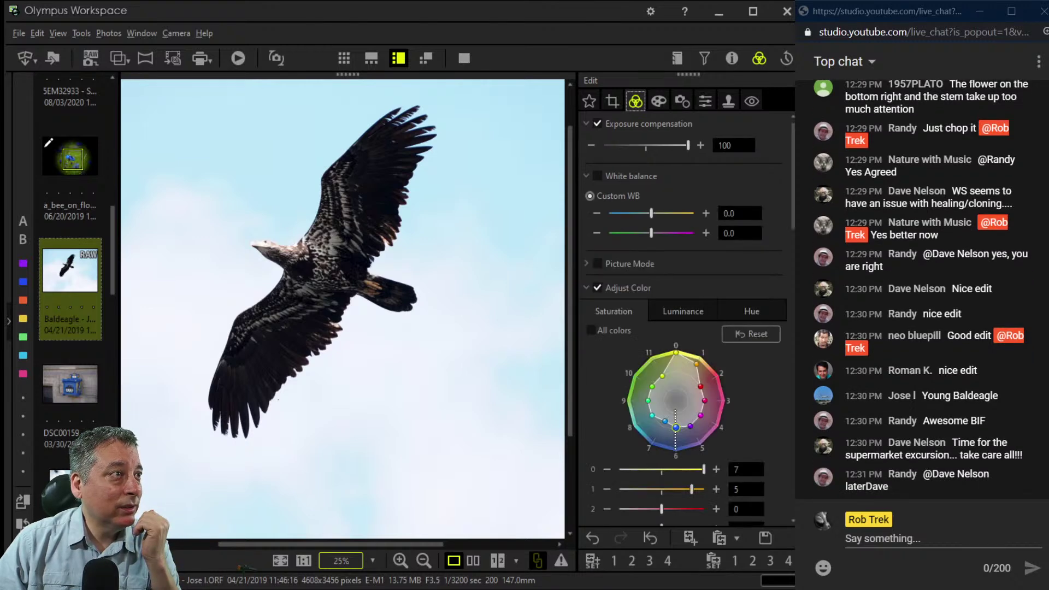
left_click_drag(796, 234, 796, 524)
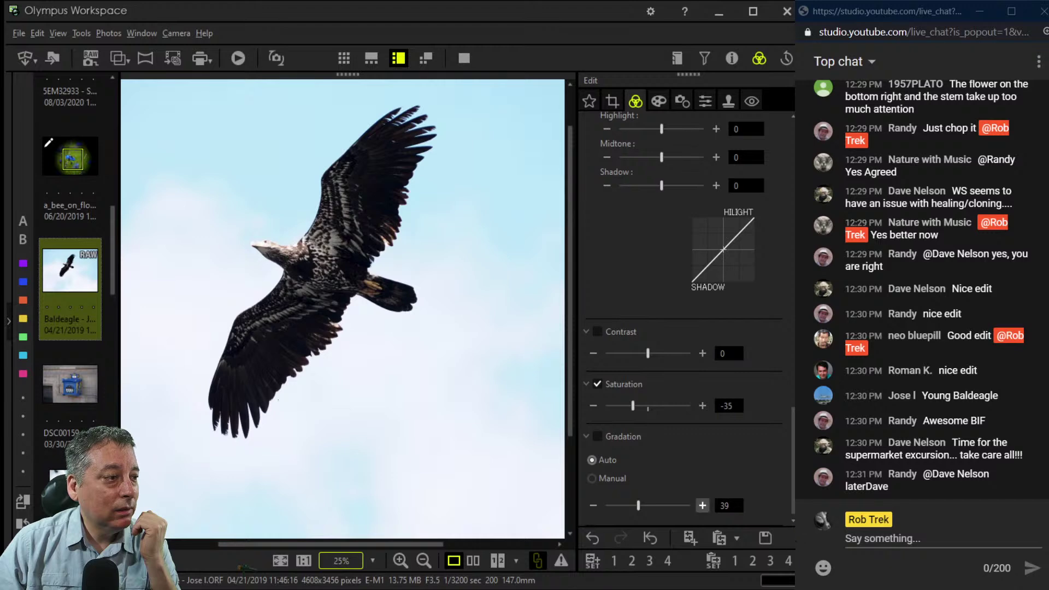
left_click(598, 437)
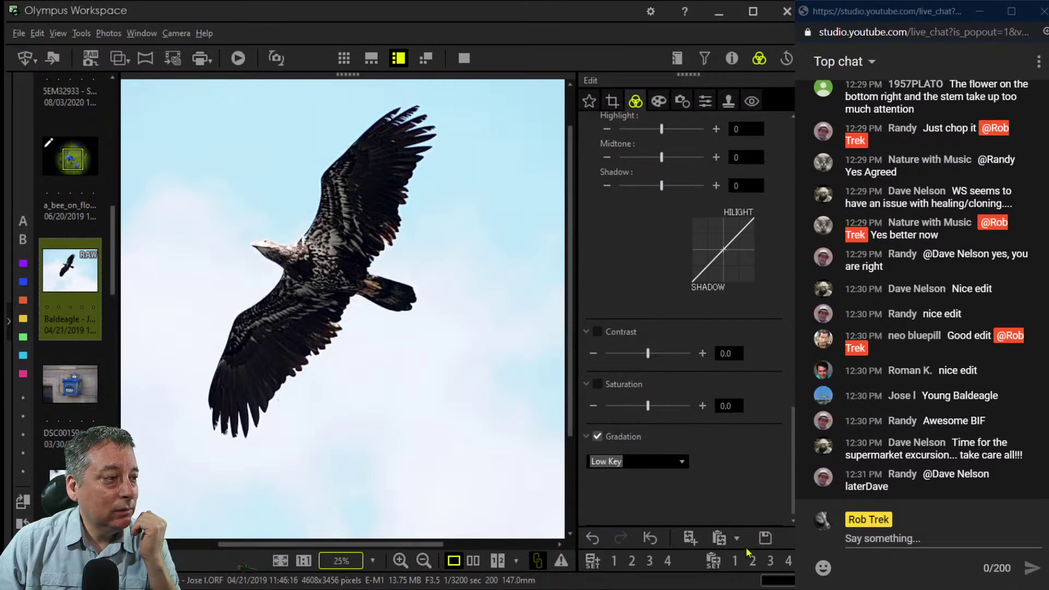
left_click(586, 437)
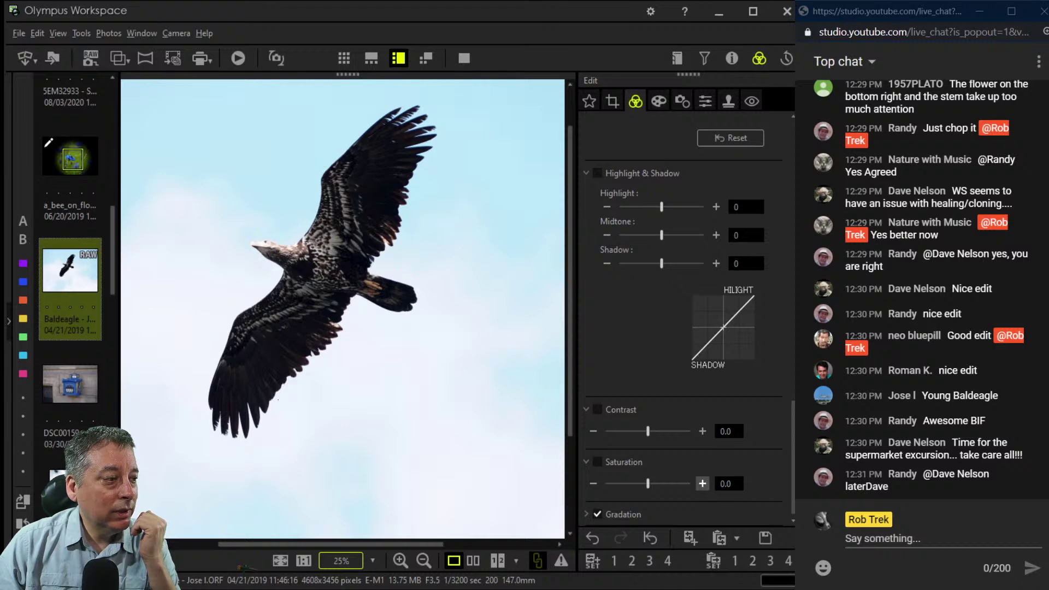
left_click(586, 514)
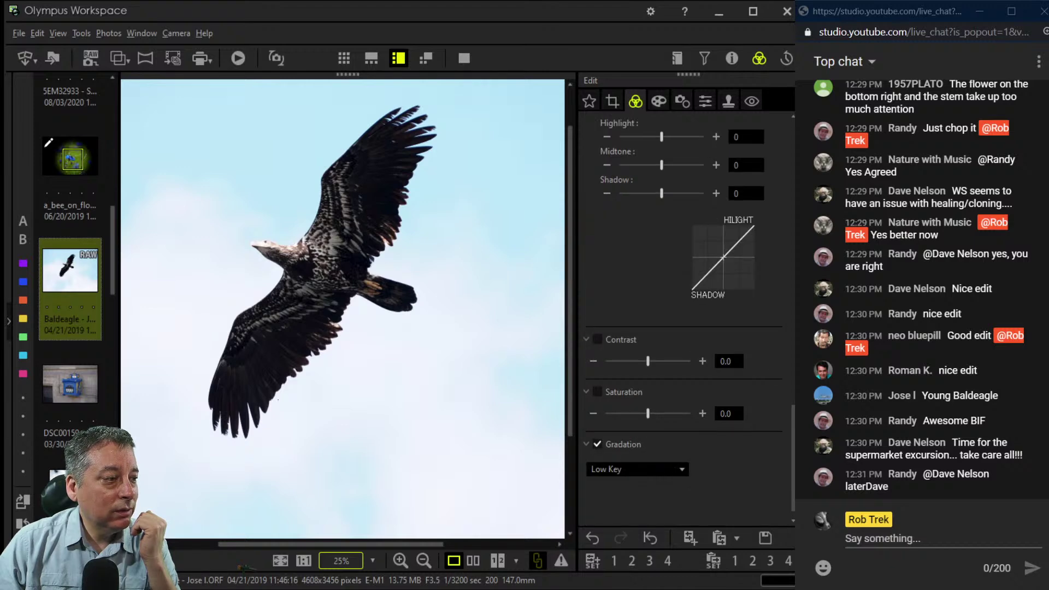
left_click(603, 483)
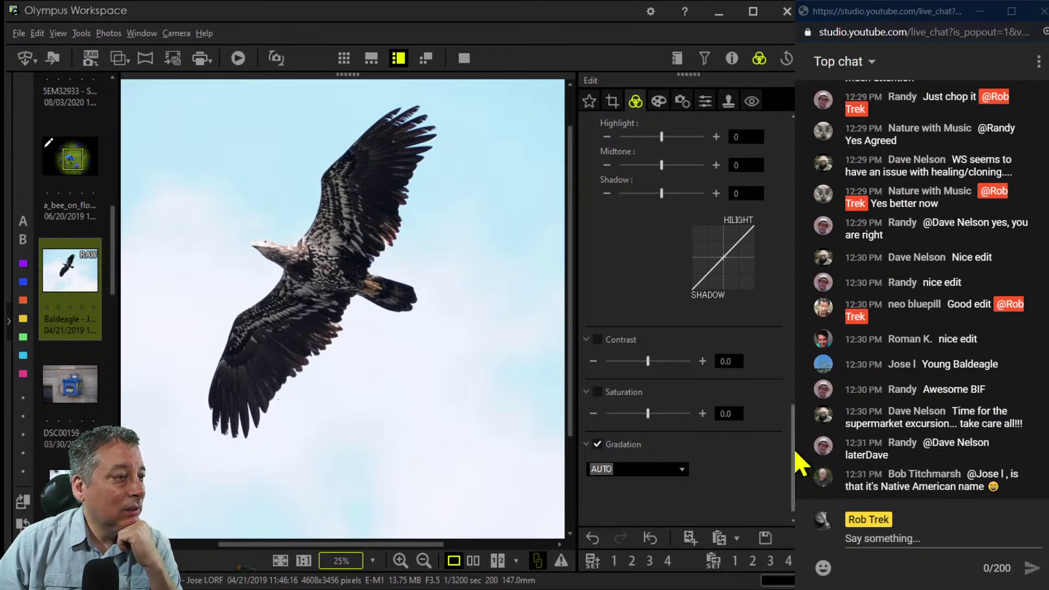
Raise the eagle photo's sharpness to 1.2.
left_click_drag(795, 459, 799, 175)
left_click(682, 101)
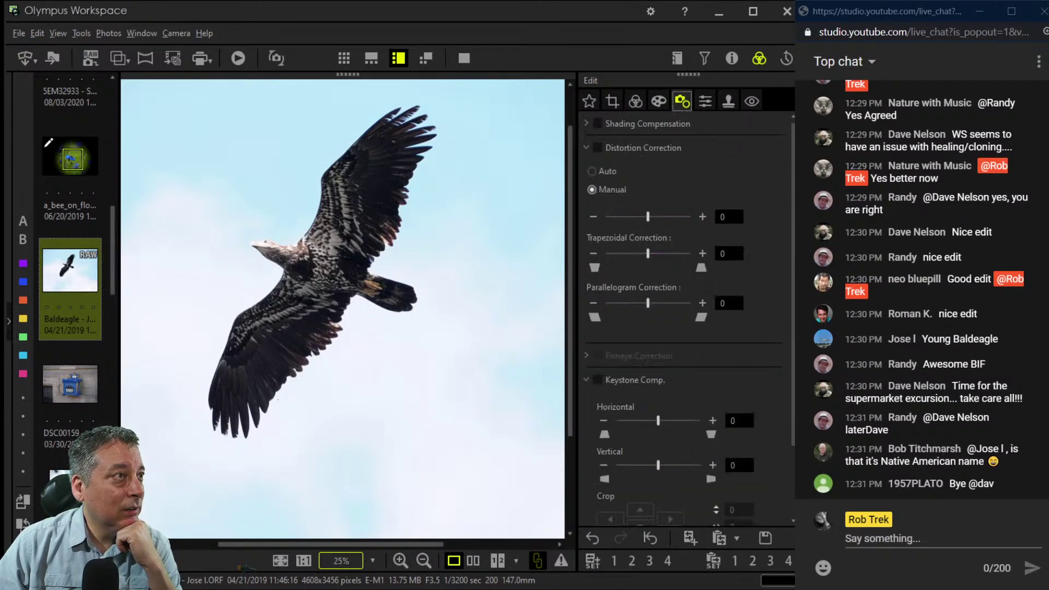
left_click(705, 101)
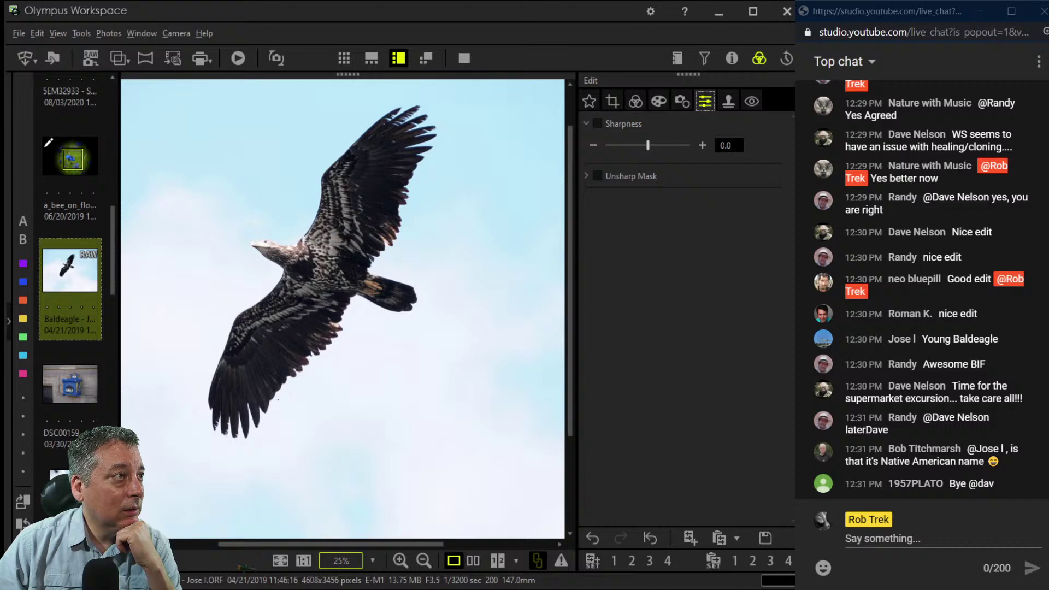
left_click_drag(647, 144, 671, 145)
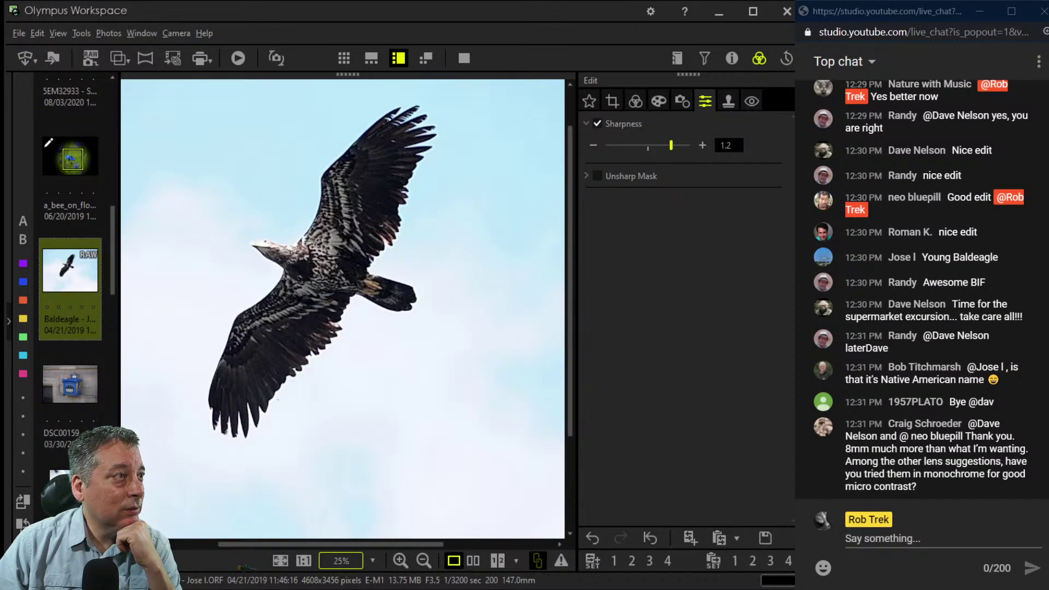
Brighten the eagle's dark feathers by setting the Shadow adjustment to 2, comparing it with lower values.
left_click(659, 101)
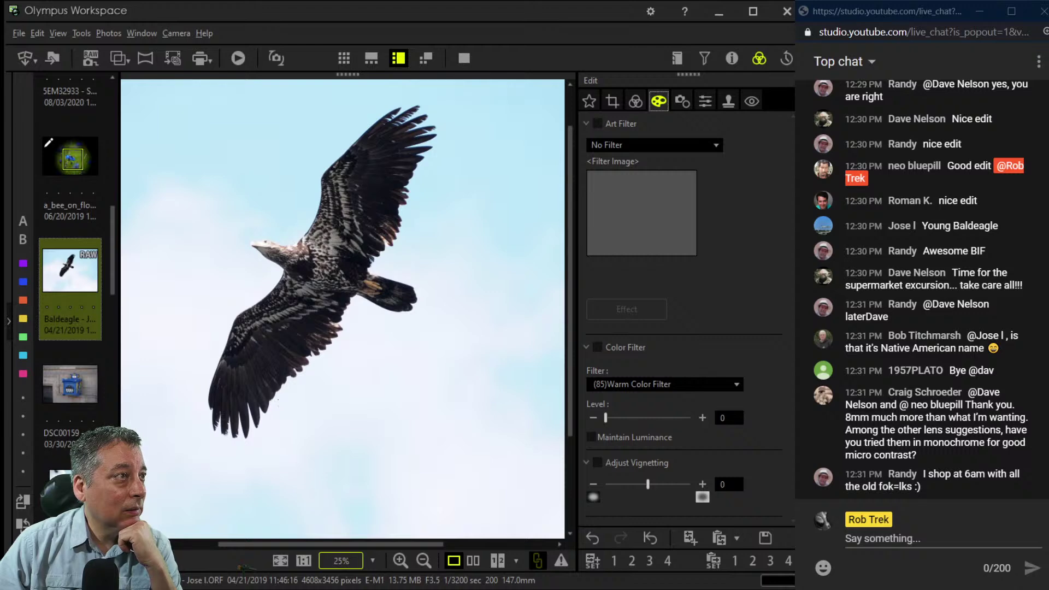
left_click(635, 101)
scroll(683, 317, "down", 10)
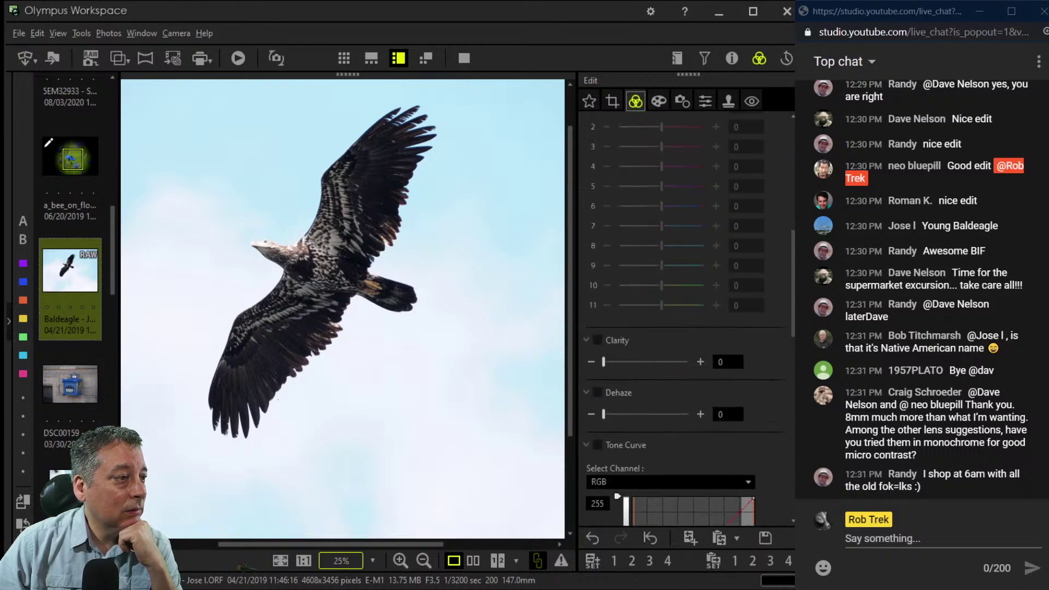
scroll(683, 317, "down", 2)
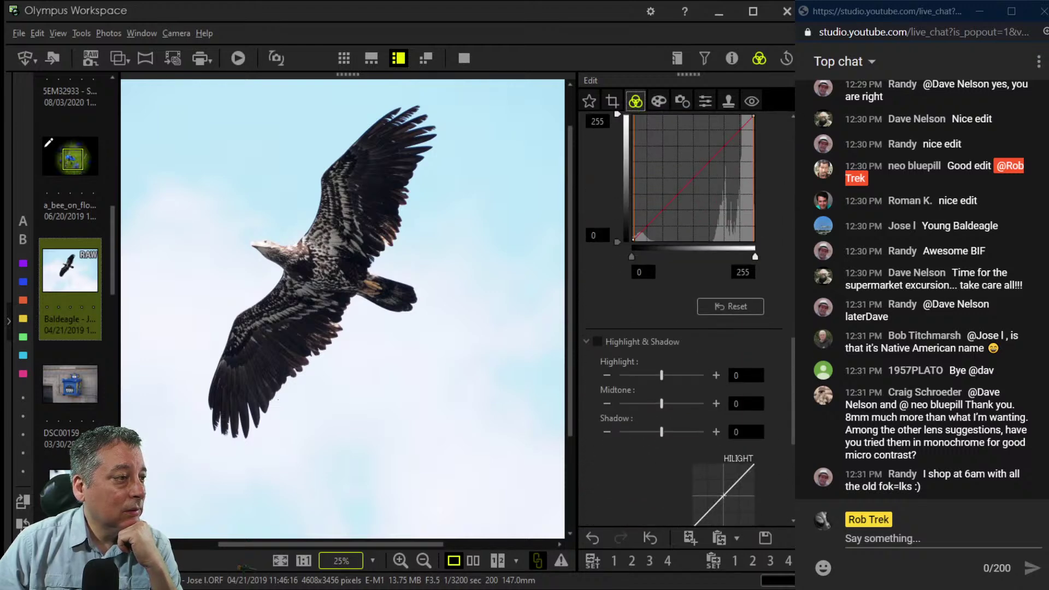
mouse_move(662, 431)
left_mouse_down()
mouse_move(679, 431)
mouse_move(666, 432)
left_mouse_up()
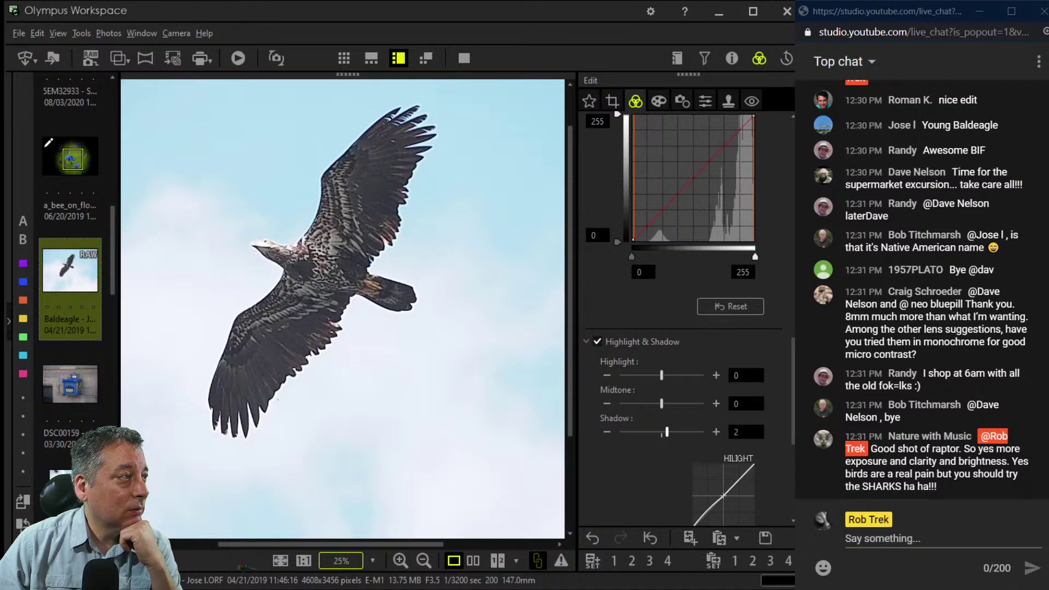
key("Left")
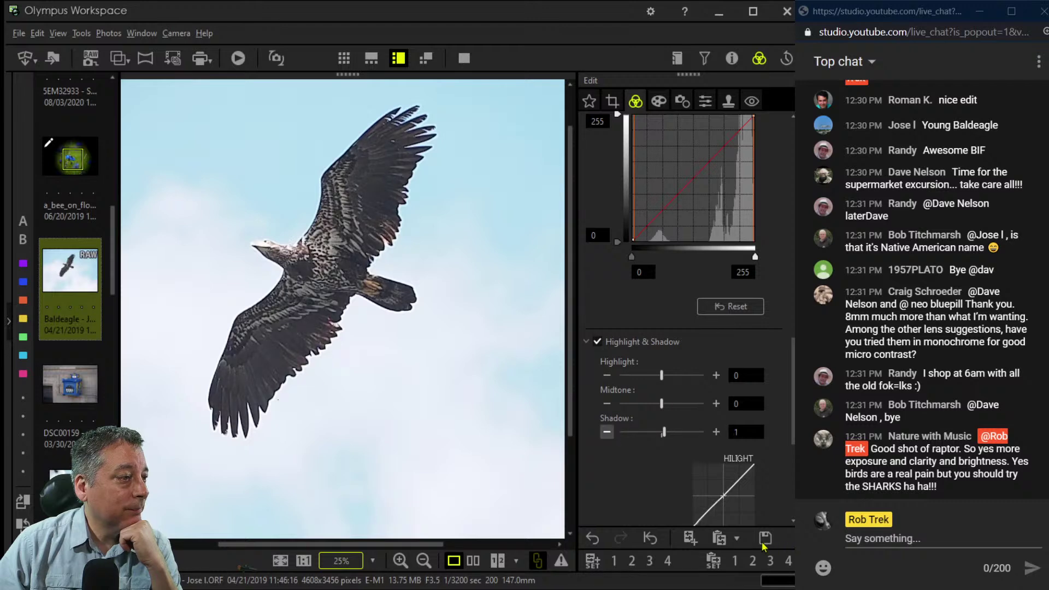
key("Left")
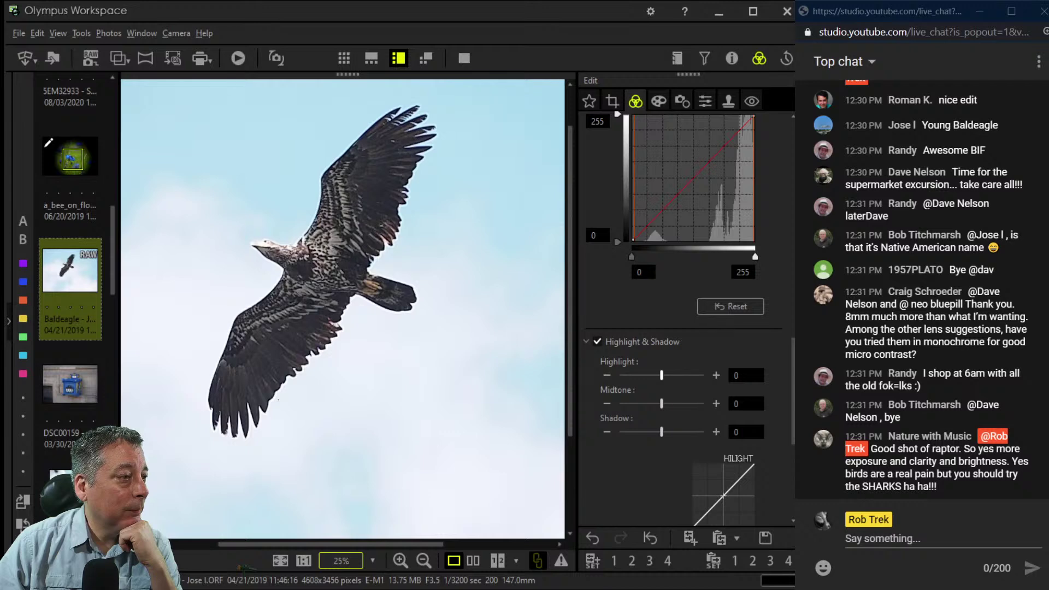
key("Right")
key("Right")
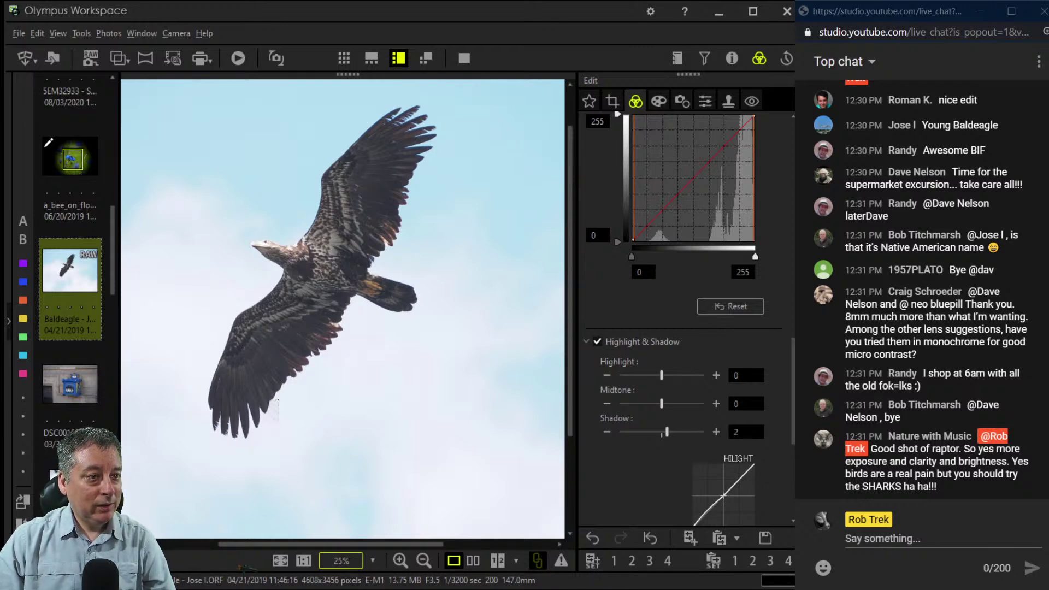
Apply Dehaze at 80 and Clarity at 36 to the eagle photo.
scroll(682, 306, "up", 5)
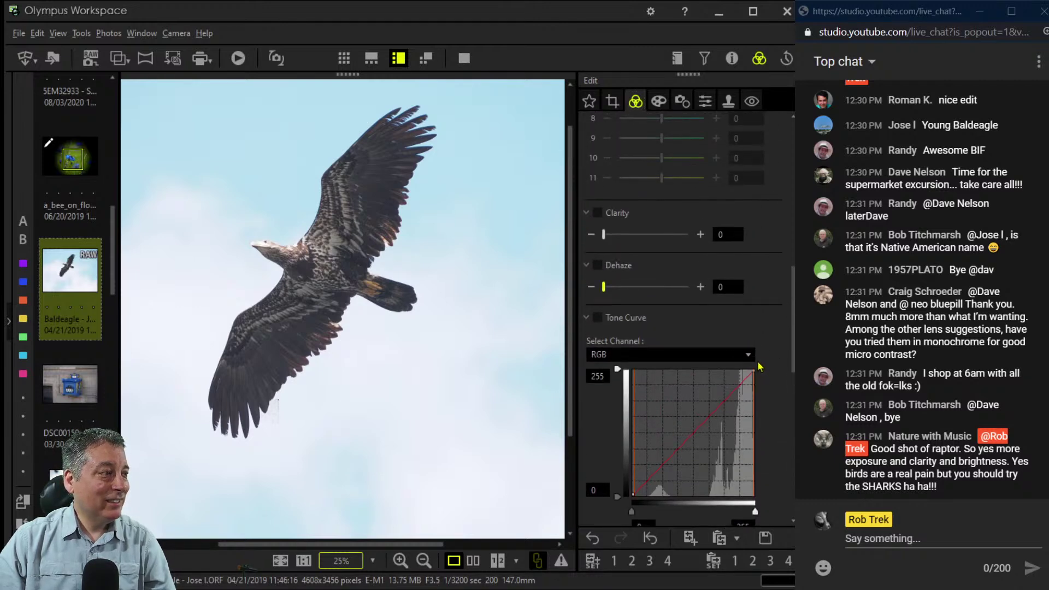
left_click_drag(603, 287, 650, 286)
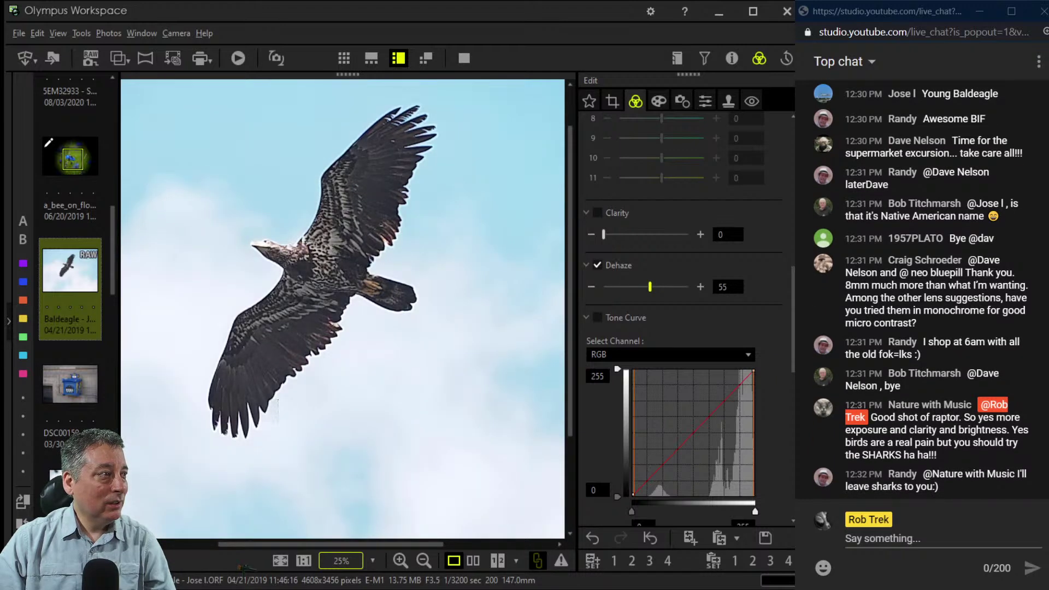
left_click_drag(650, 287, 671, 287)
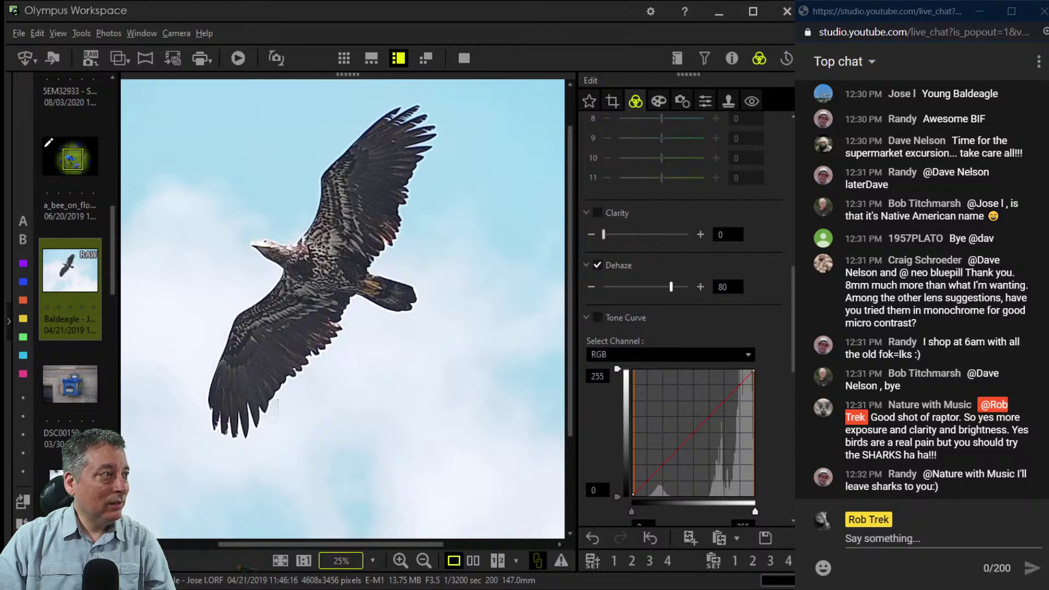
left_click_drag(603, 234, 633, 235)
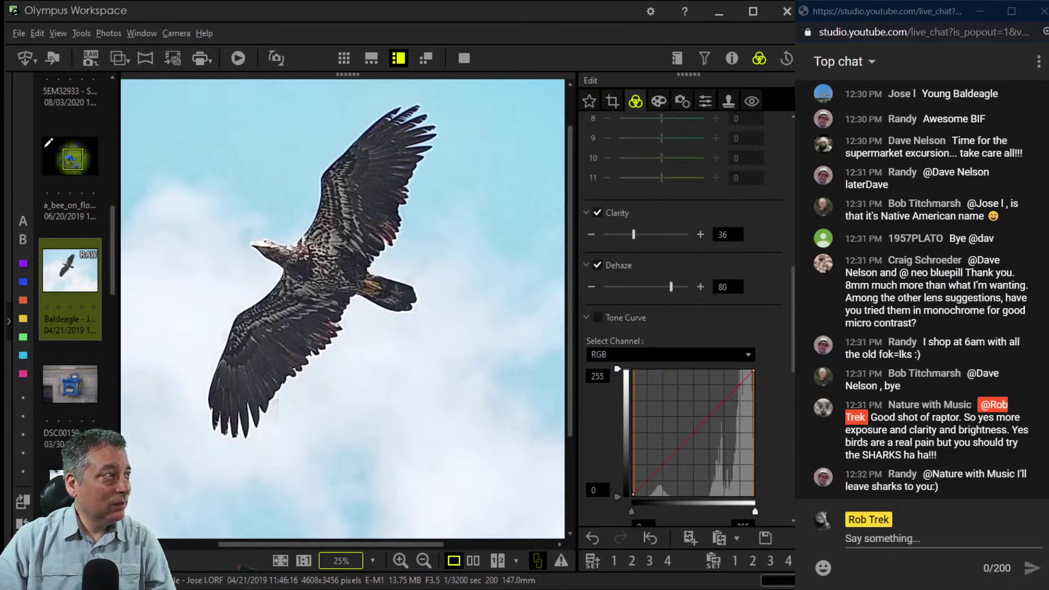
Darken the eagle photo's dark tones with the RGB tone curve and raise its contrast to 0.4.
scroll(688, 306, "down", 5)
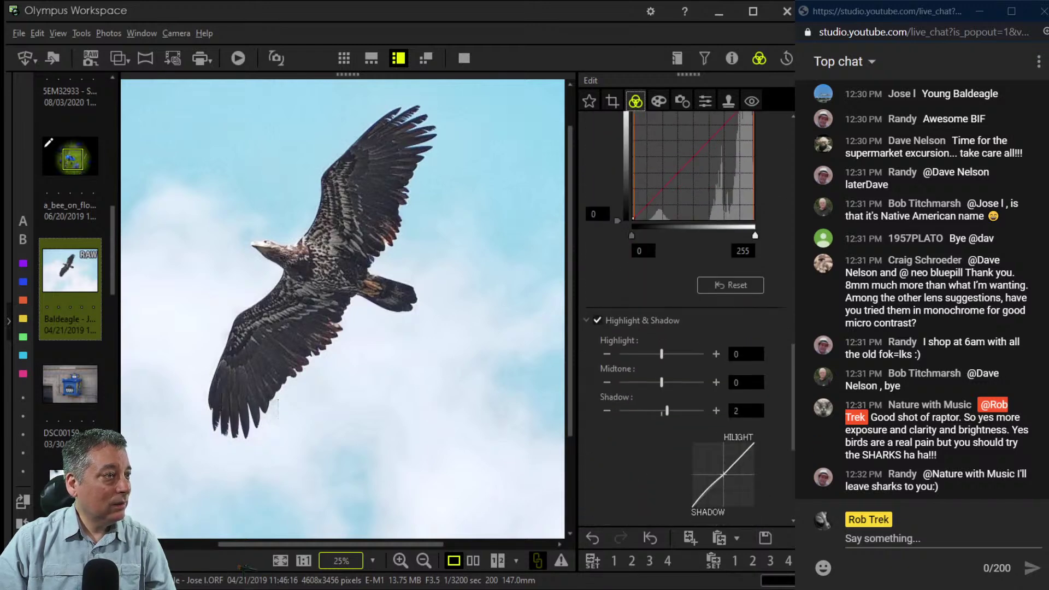
scroll(763, 373, "up", 2)
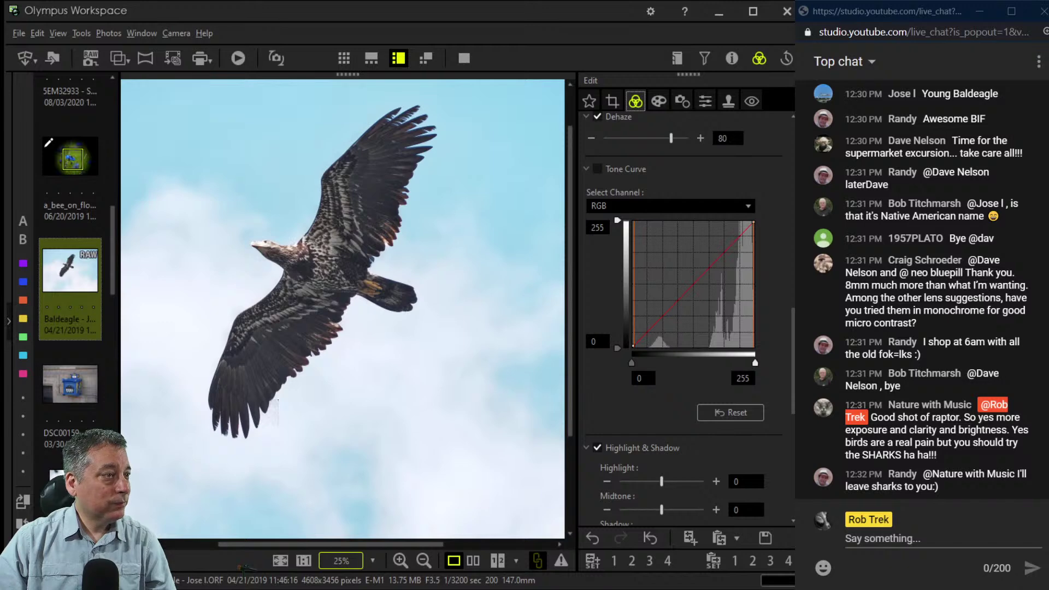
left_click_drag(645, 334, 669, 316)
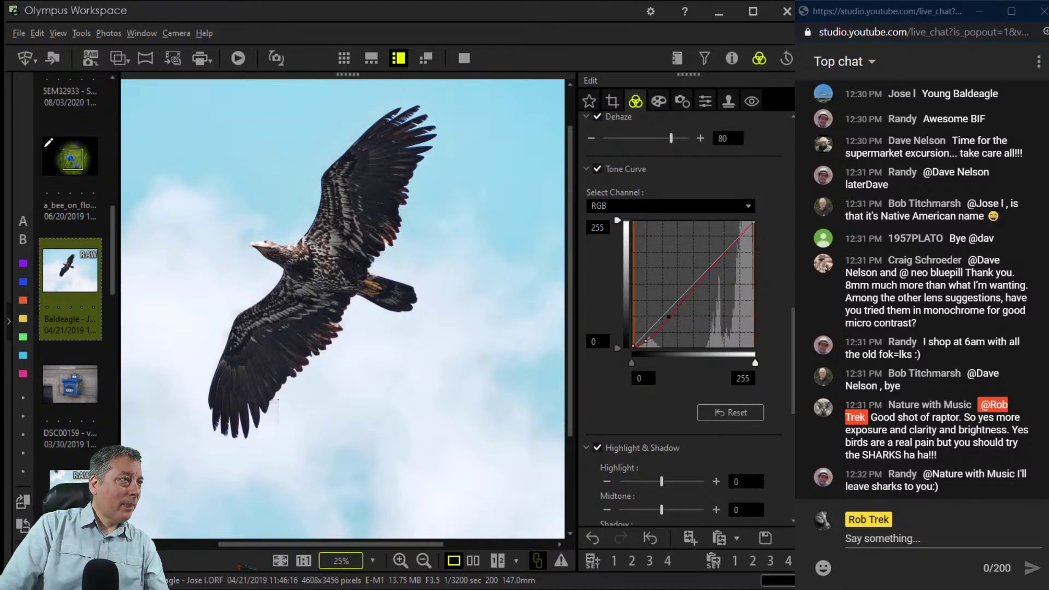
scroll(795, 375, "down", 7)
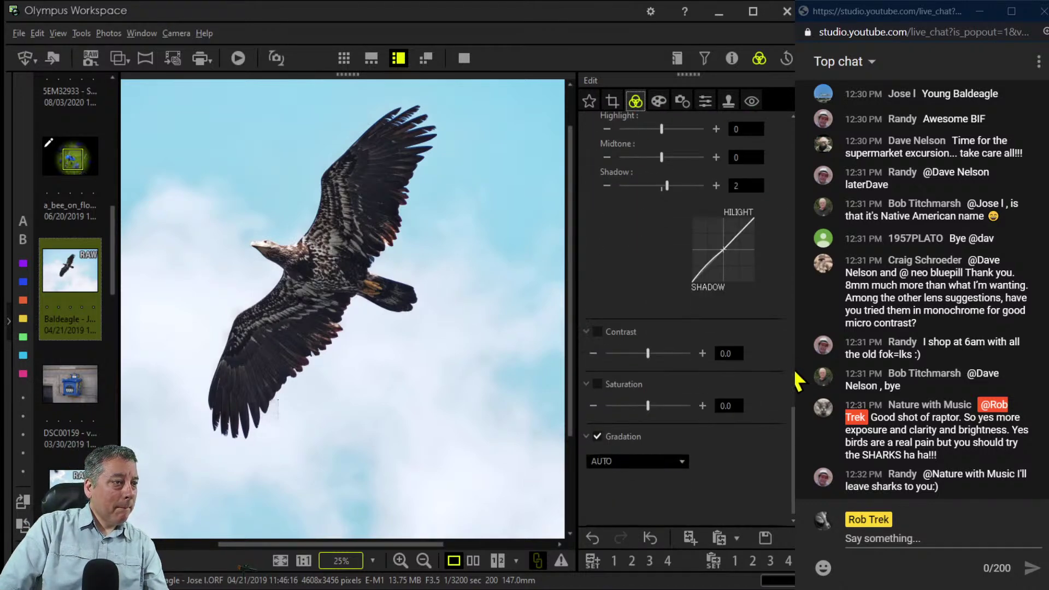
left_click_drag(648, 353, 656, 353)
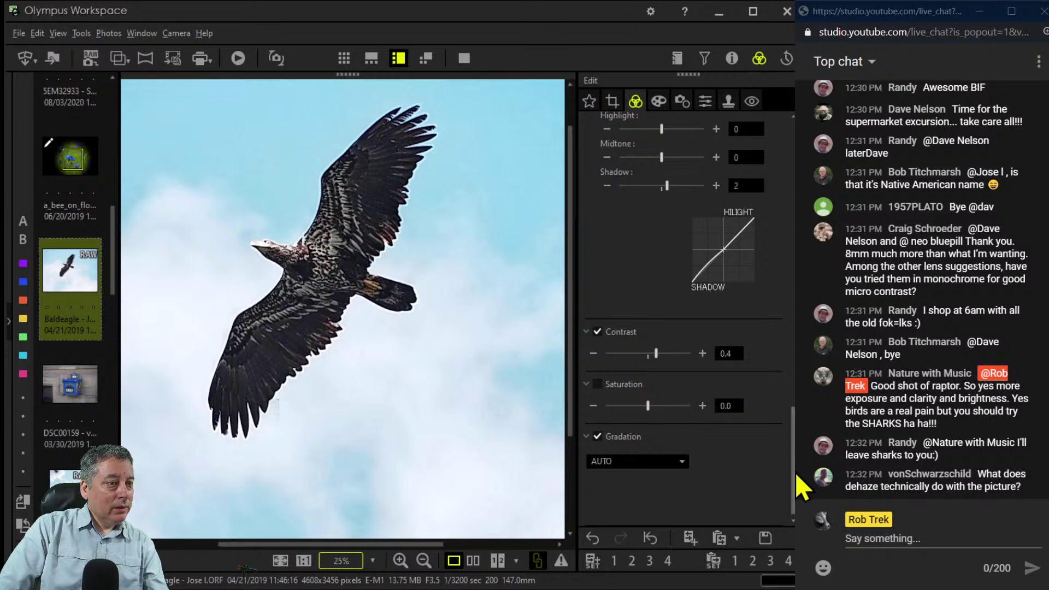
Raise the Dehaze amount to 100 and check its effect on the whole eagle photo.
left_click_drag(802, 486, 799, 443)
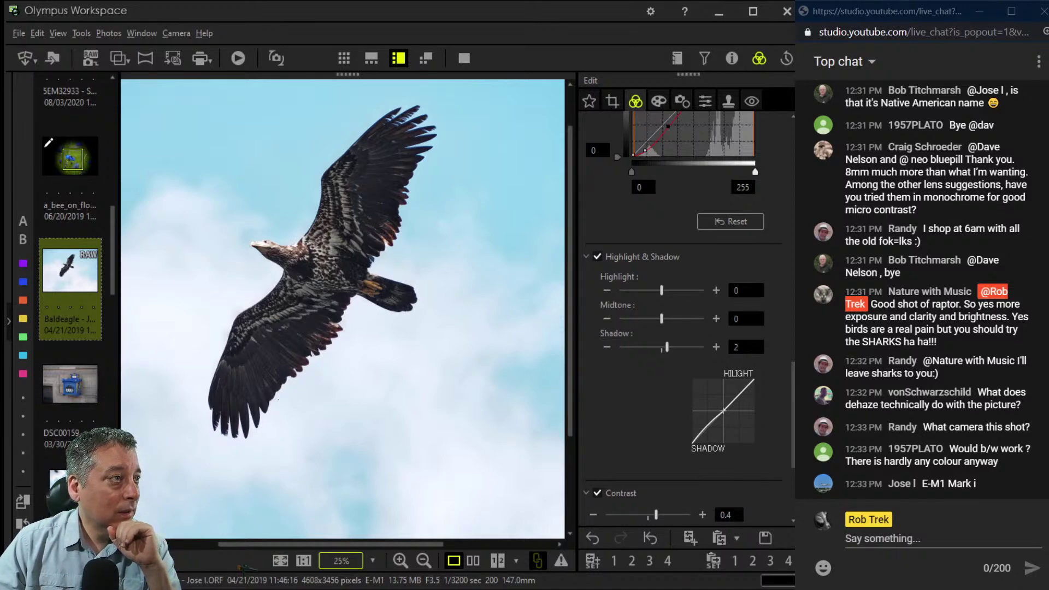
scroll(683, 316, "up", 6)
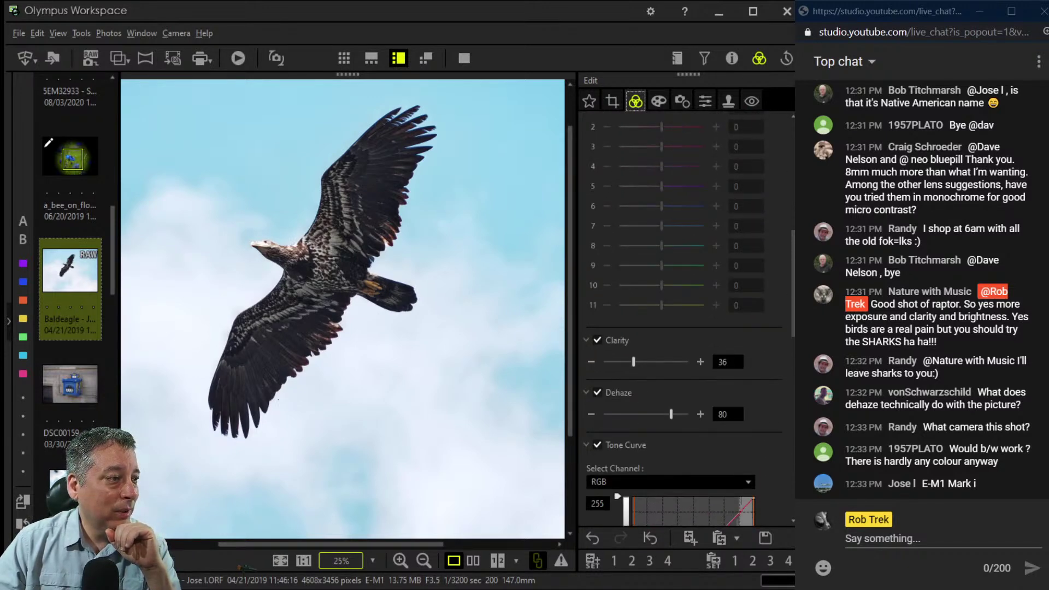
left_click_drag(671, 414, 688, 414)
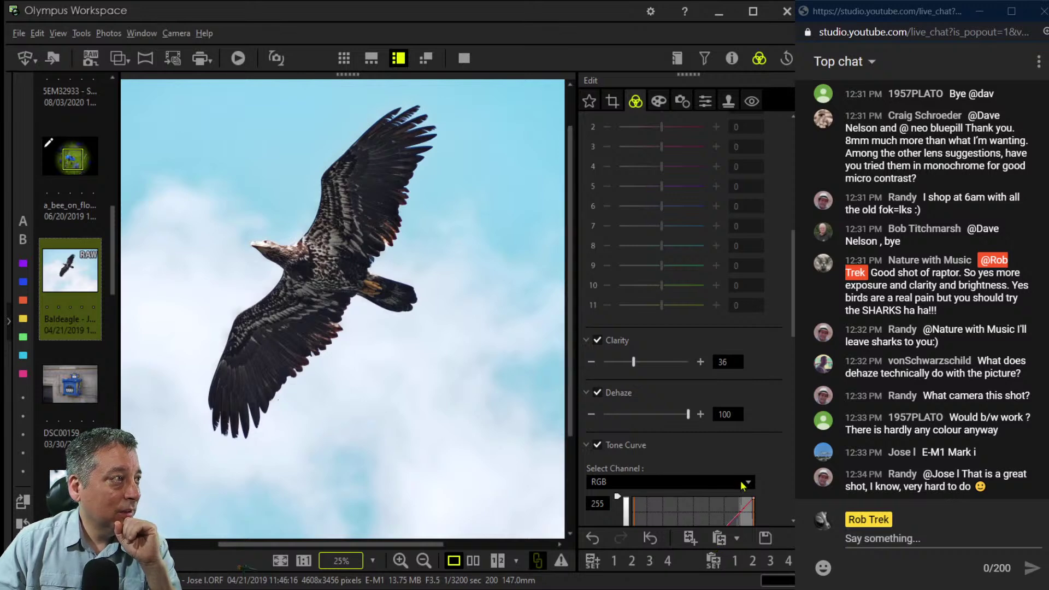
left_click(341, 329)
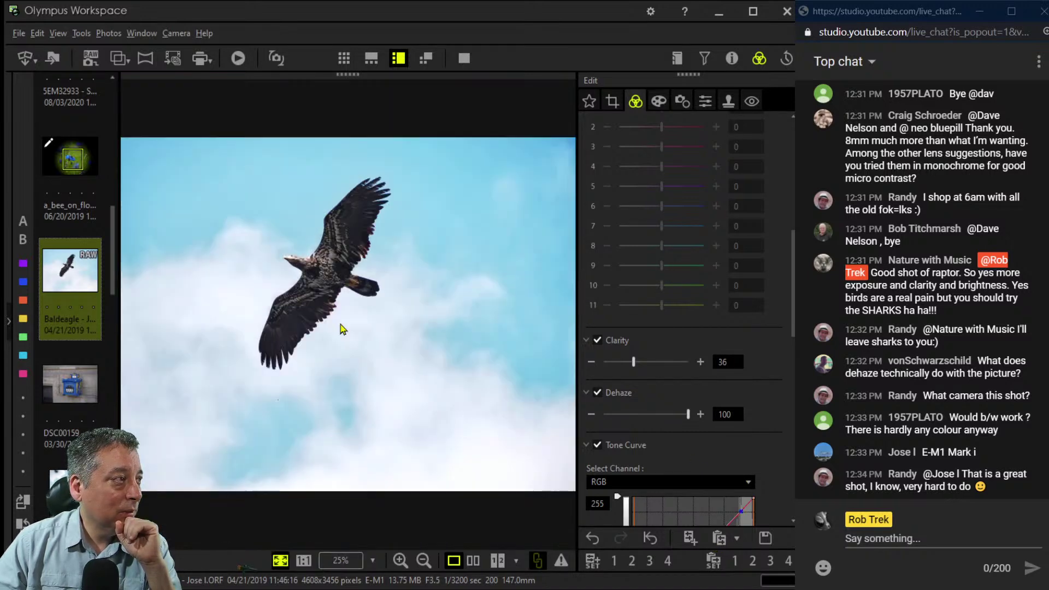
left_click(389, 333)
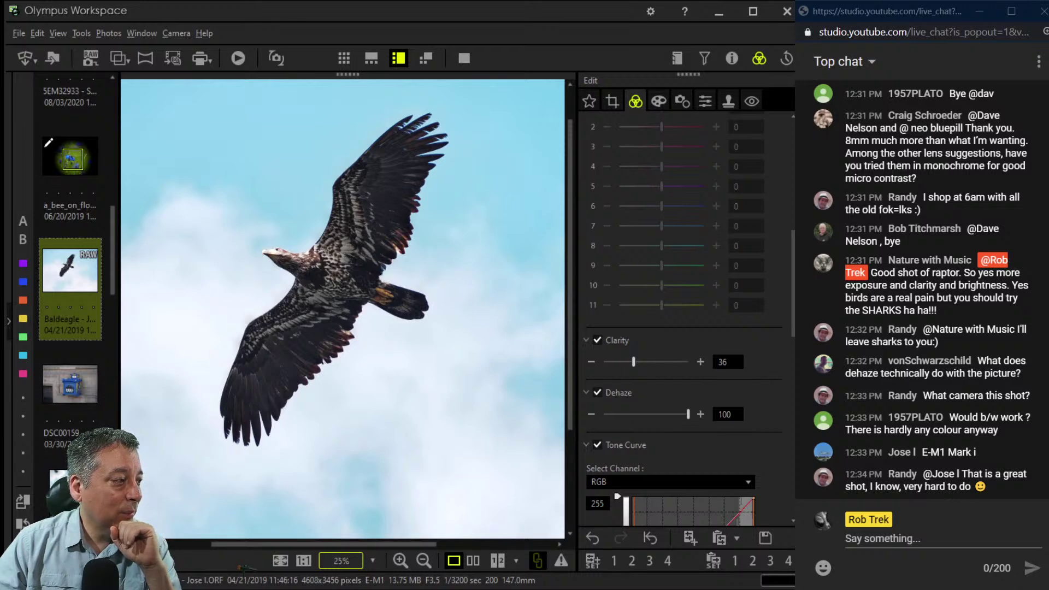
Enable Unsharp Mask for the eagle photo with a strength of 258%, judging it on the bird's head.
left_click(375, 274)
left_click_drag(375, 274, 519, 362)
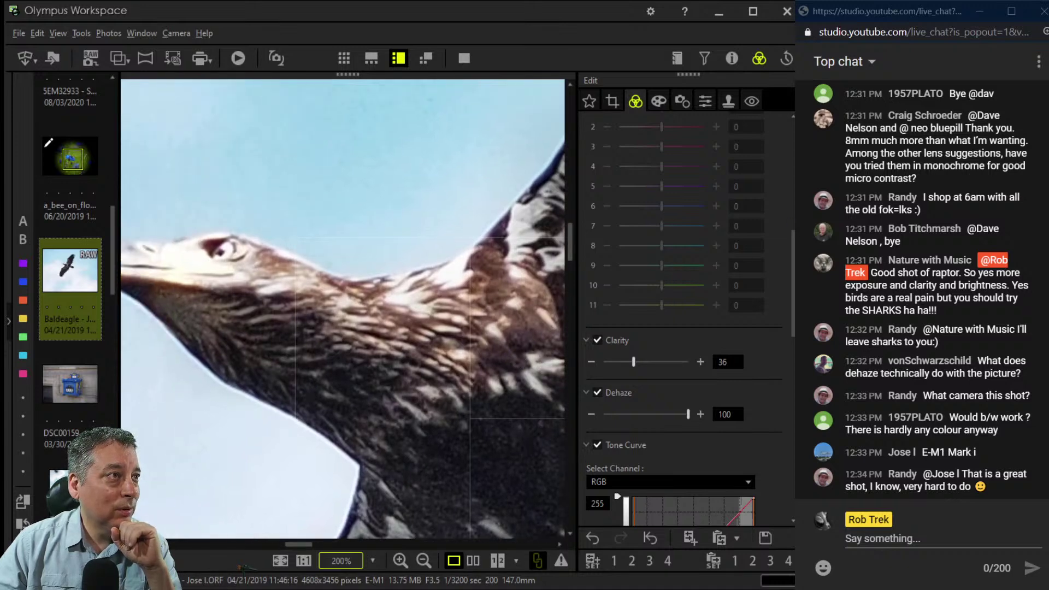
left_click(706, 101)
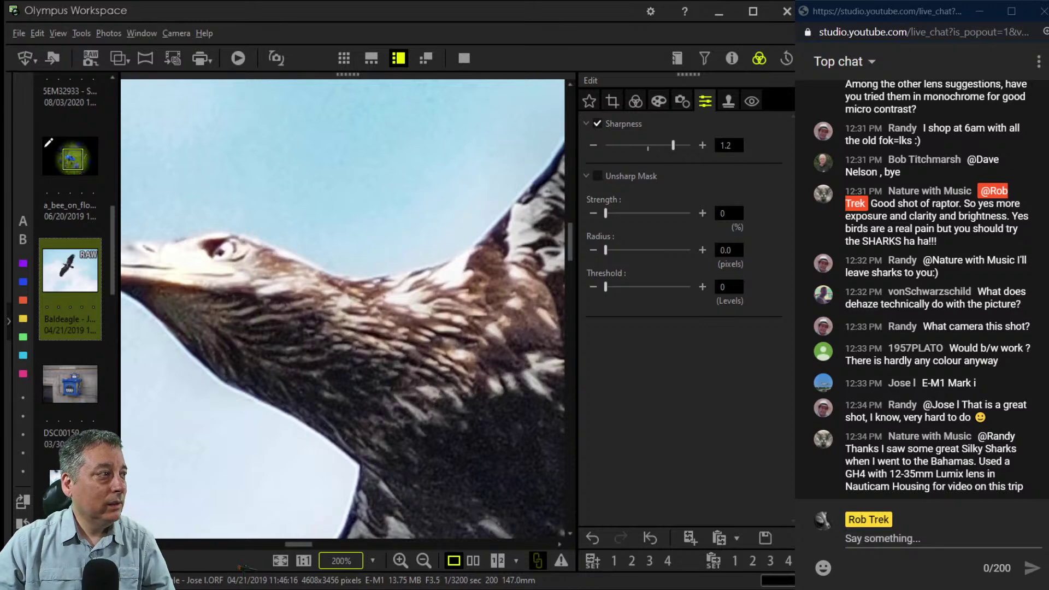
type("4")
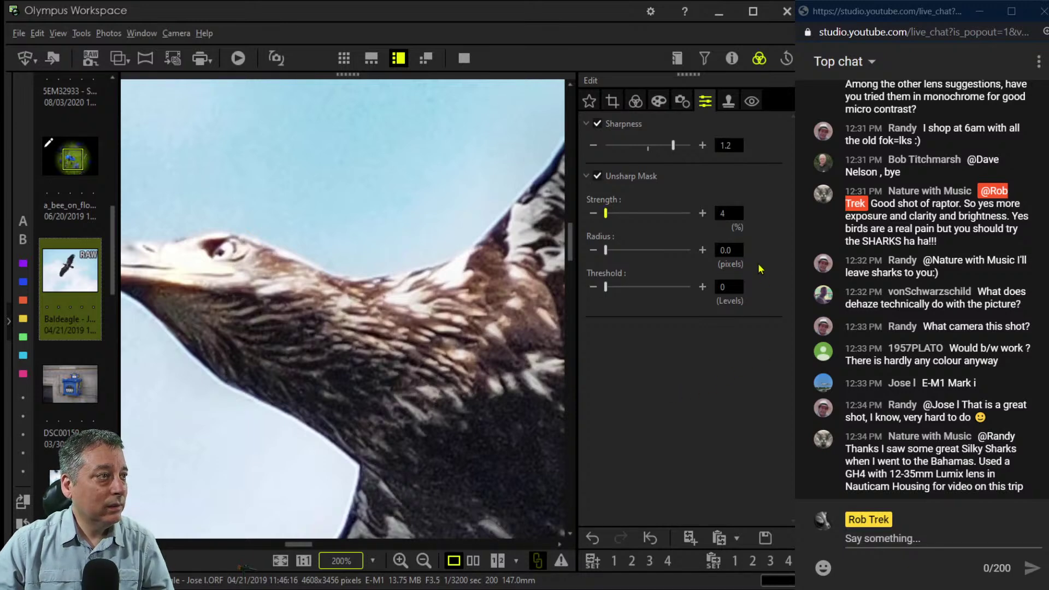
key("BackSpace")
type("250")
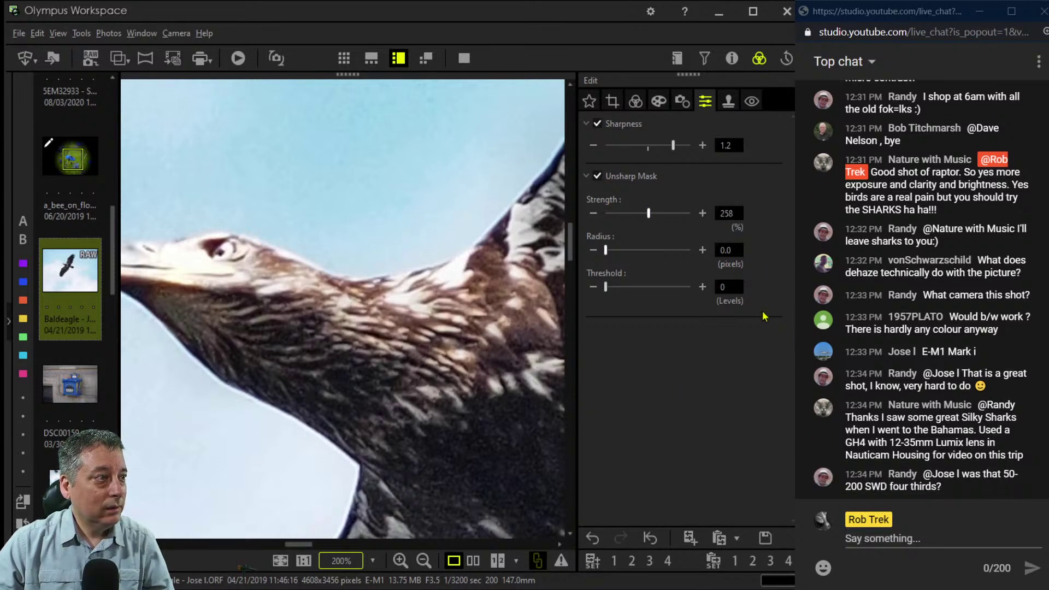
Set the Unsharp Mask radius to 1.0 pixels and its threshold to 11 levels.
left_click(702, 250)
double_click(702, 250)
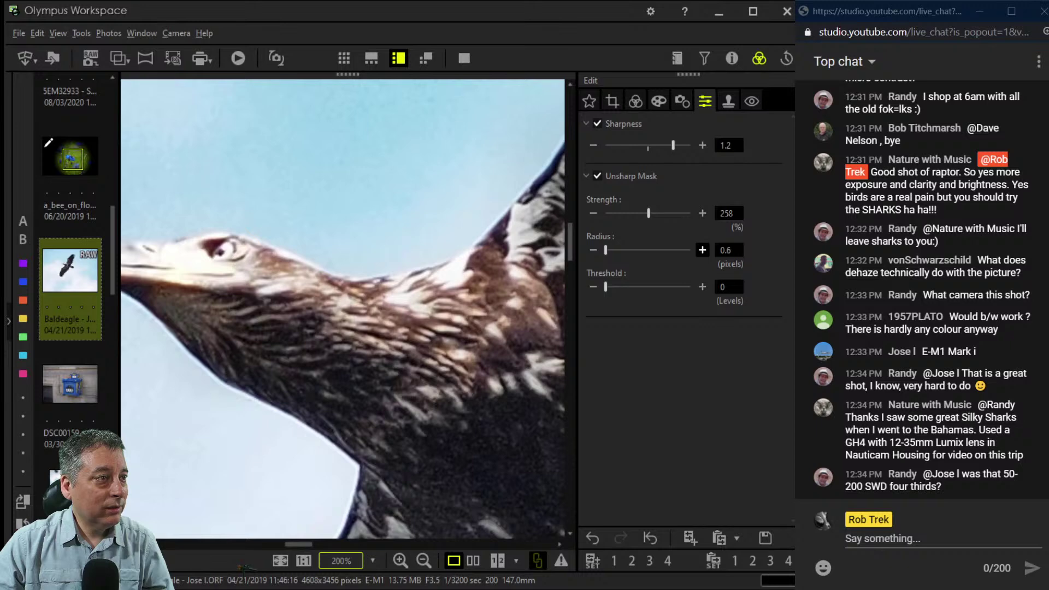
double_click(702, 249)
double_click(702, 250)
left_click(702, 287)
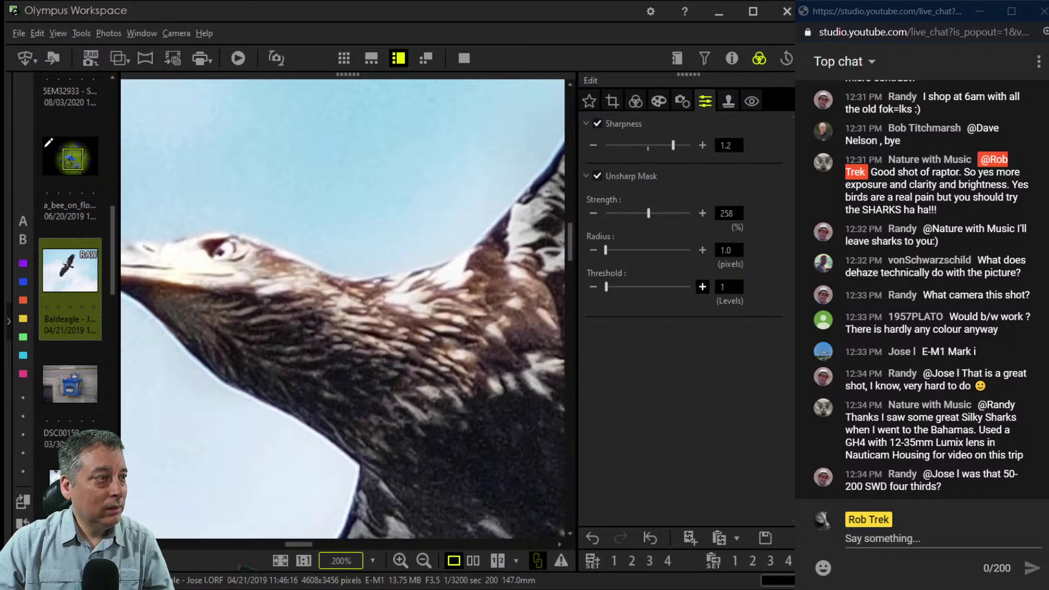
double_click(702, 286)
double_click(702, 286)
double_click(702, 286)
double_click(702, 286)
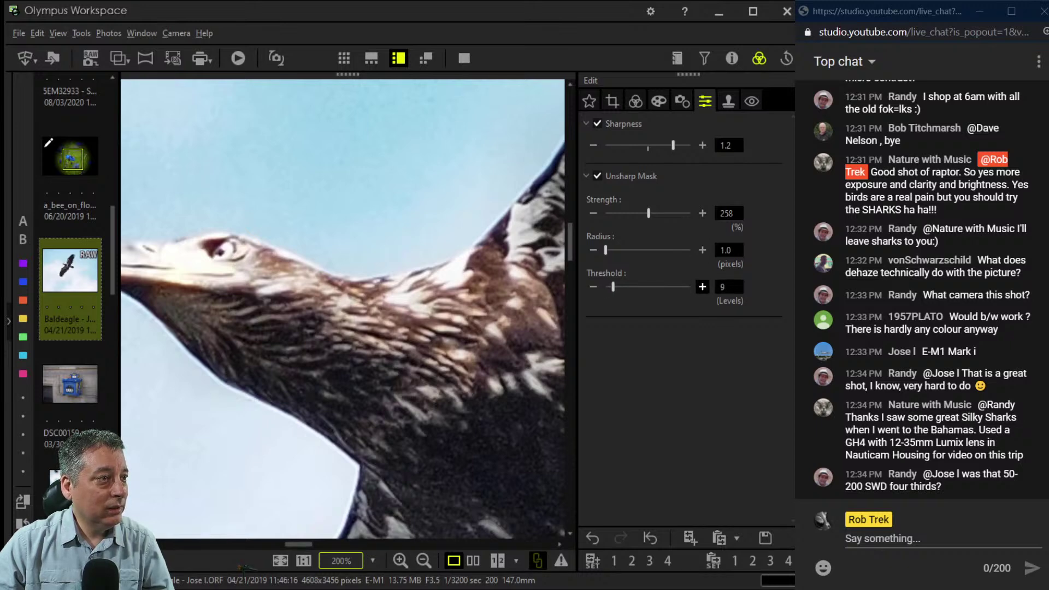
double_click(702, 287)
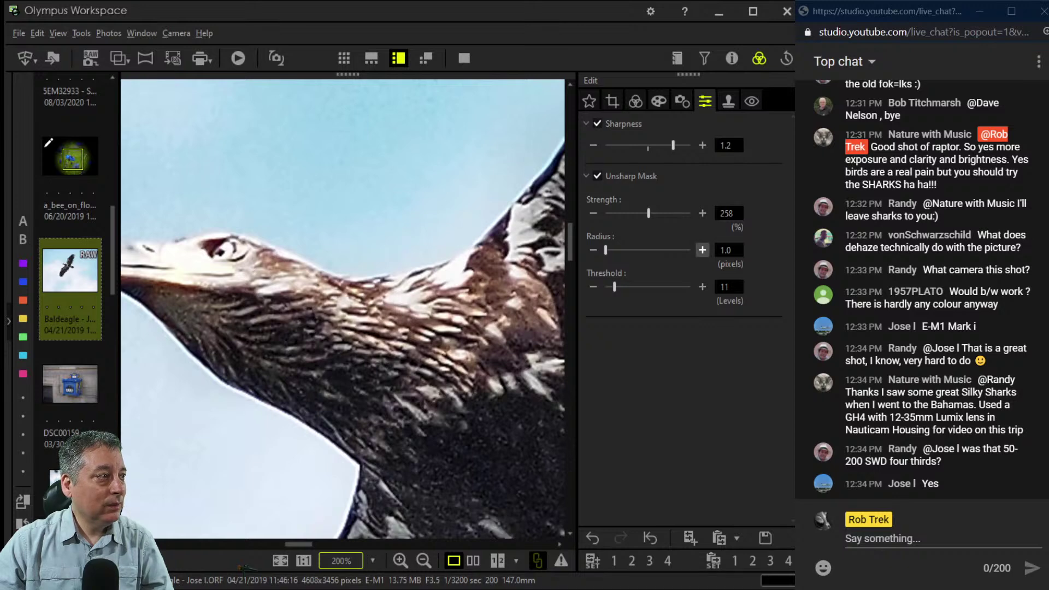
Fine-tune the Unsharp Mask to a radius of 1.1 pixels and a strength of 218%, and inspect the wing feathers.
left_click(702, 250)
left_click_drag(648, 213, 641, 213)
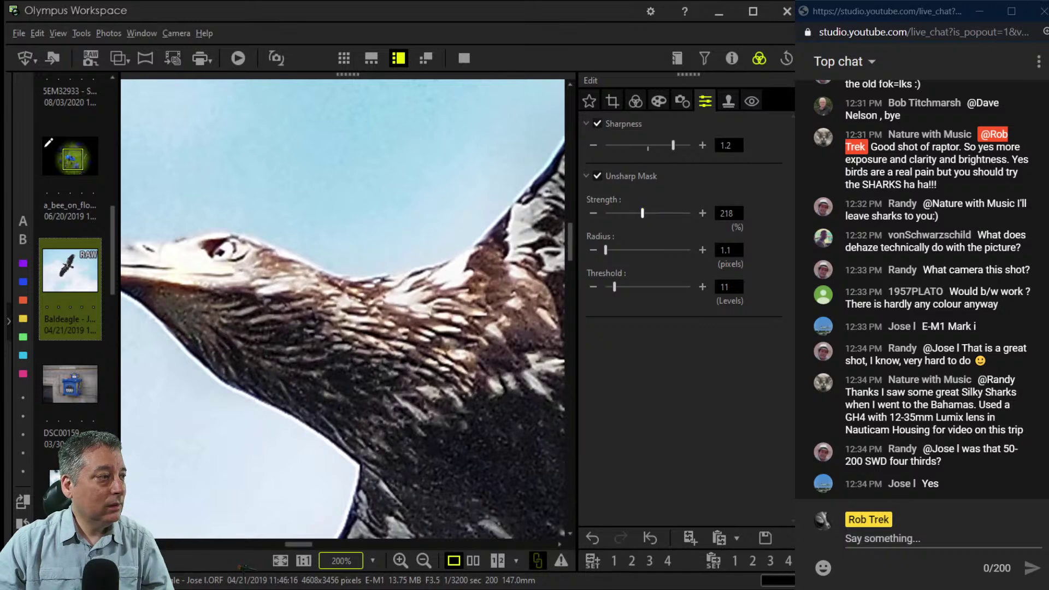
scroll(737, 331, "down", 3)
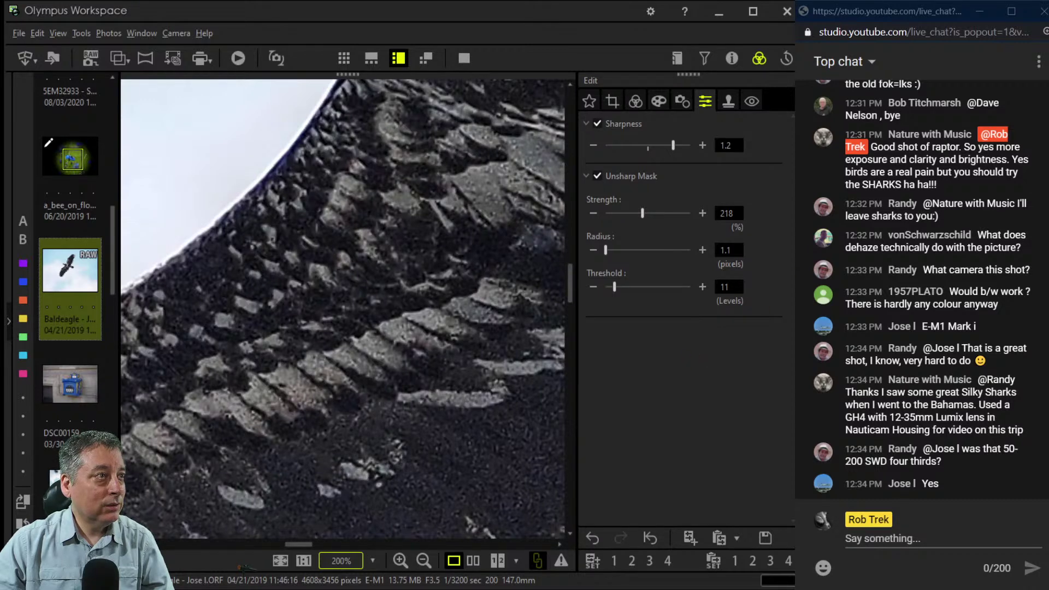
left_click(729, 101)
left_click(705, 102)
left_click(681, 101)
left_click(659, 101)
left_click(636, 101)
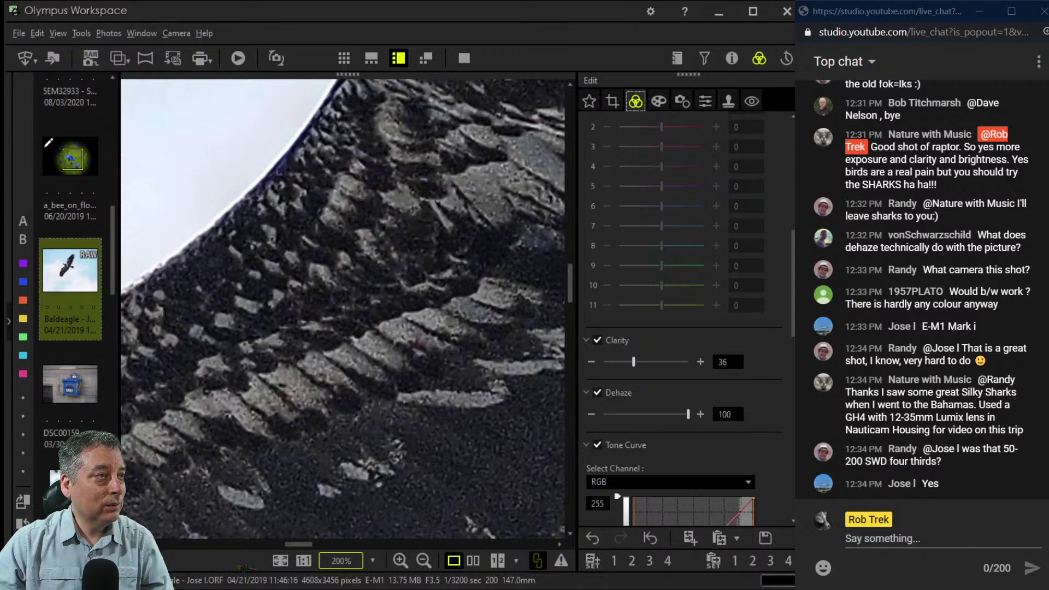
Compare the original and edited eagle side by side at a larger size, and return to the single view with the editing controls.
left_click(500, 273)
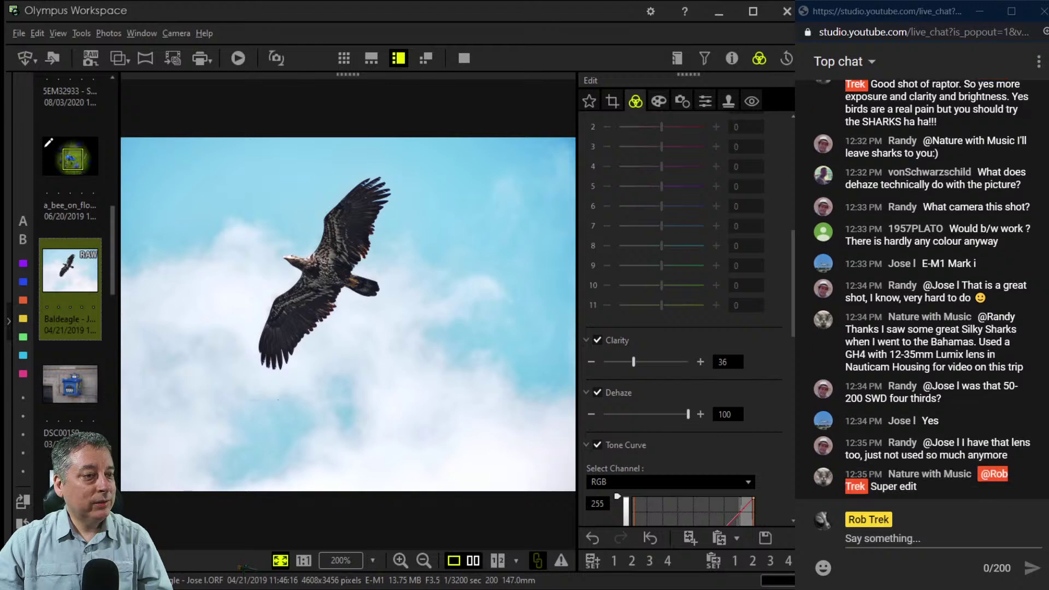
left_click(473, 561)
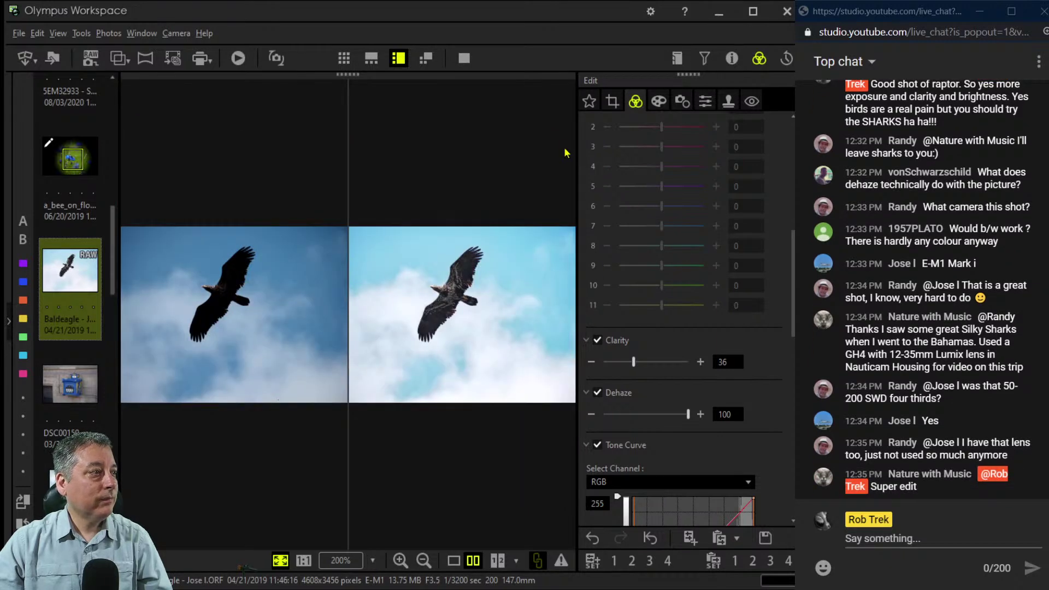
left_click(806, 327)
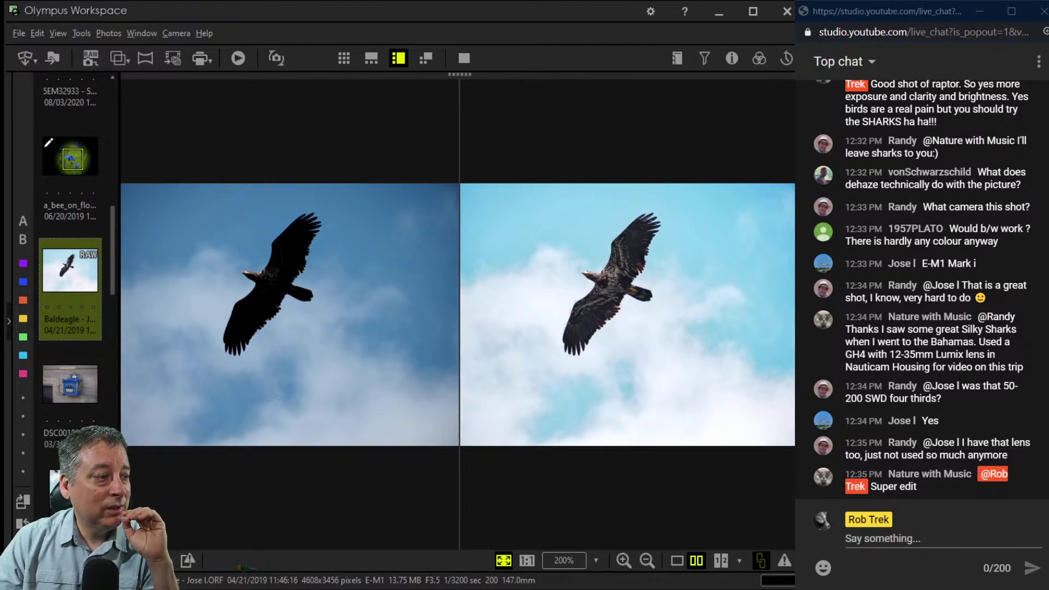
left_click(732, 58)
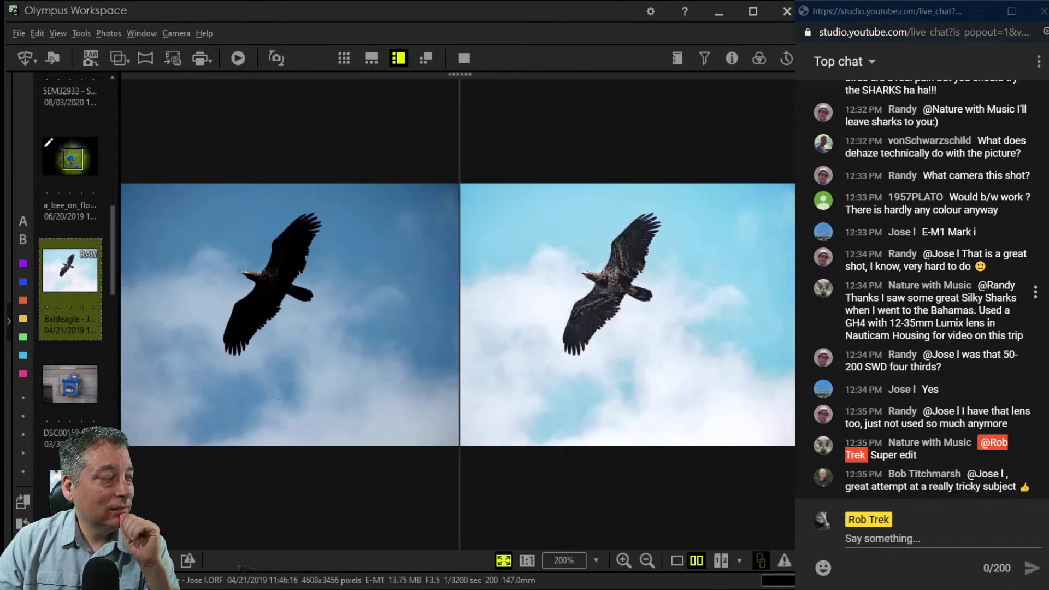
left_click(676, 560)
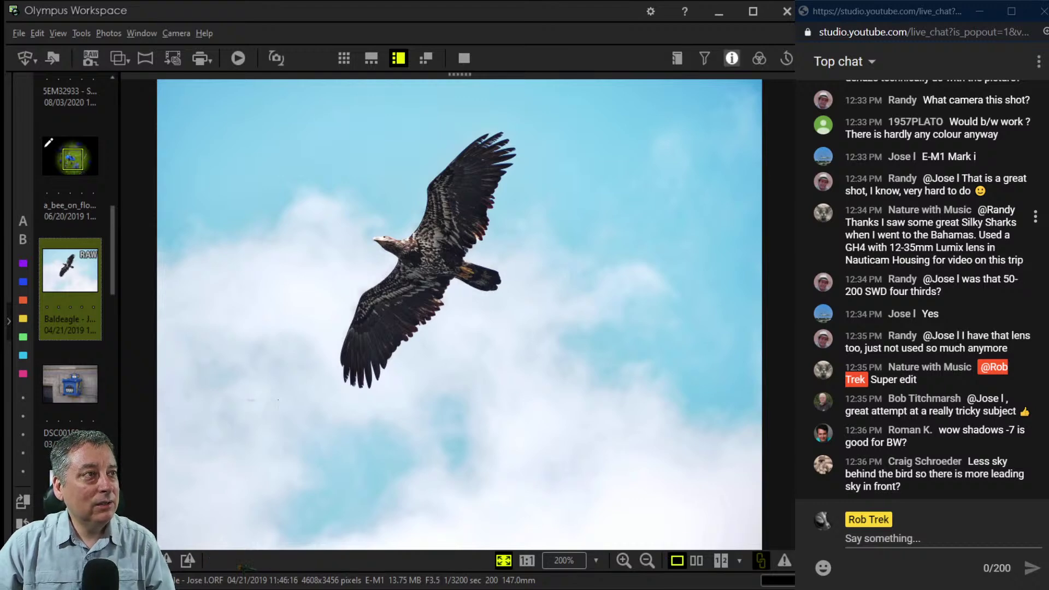
left_click(804, 332)
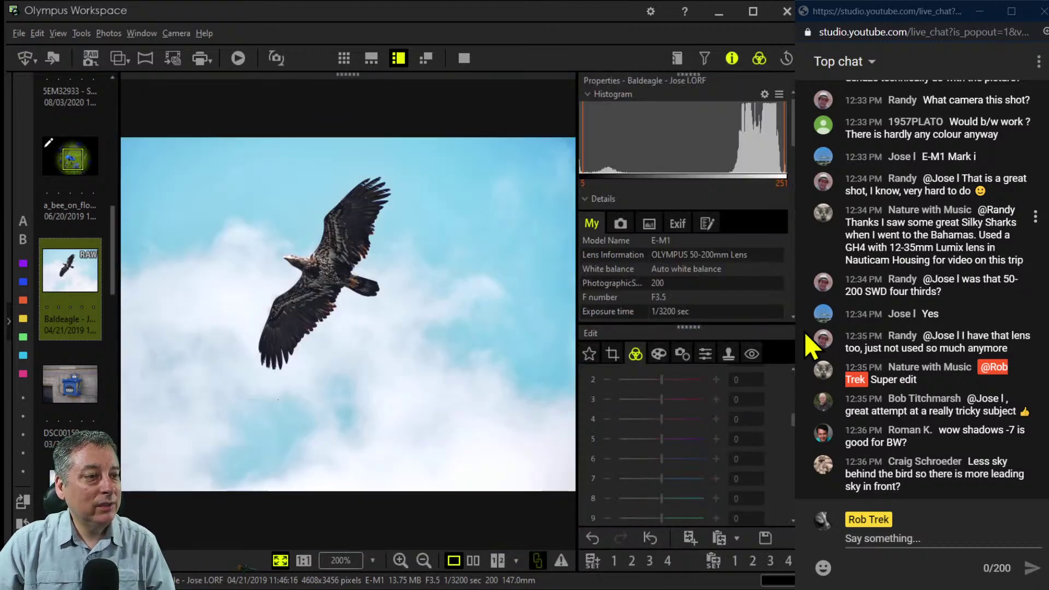
left_click(731, 58)
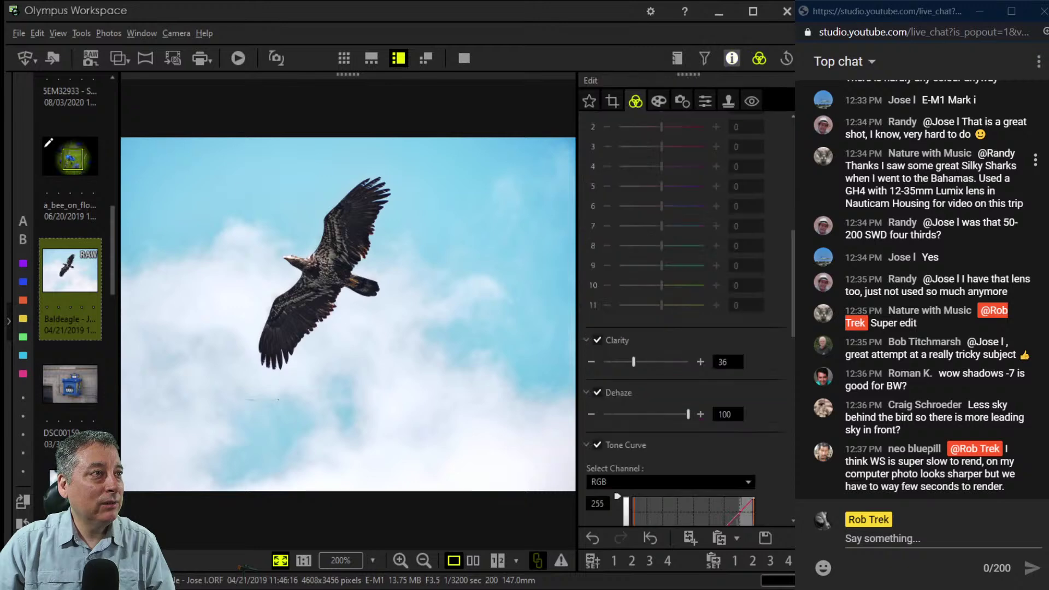
Try a square 1:1 crop of about 2948 x 2948 pixels on the eagle, trimming the sky behind and below it.
key("c")
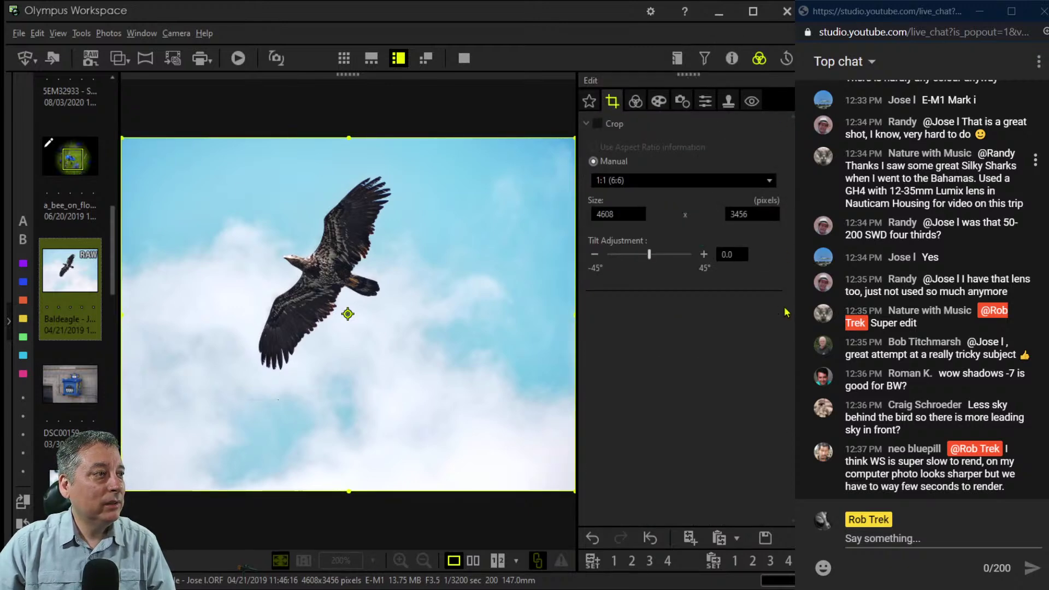
left_click_drag(546, 438, 435, 443)
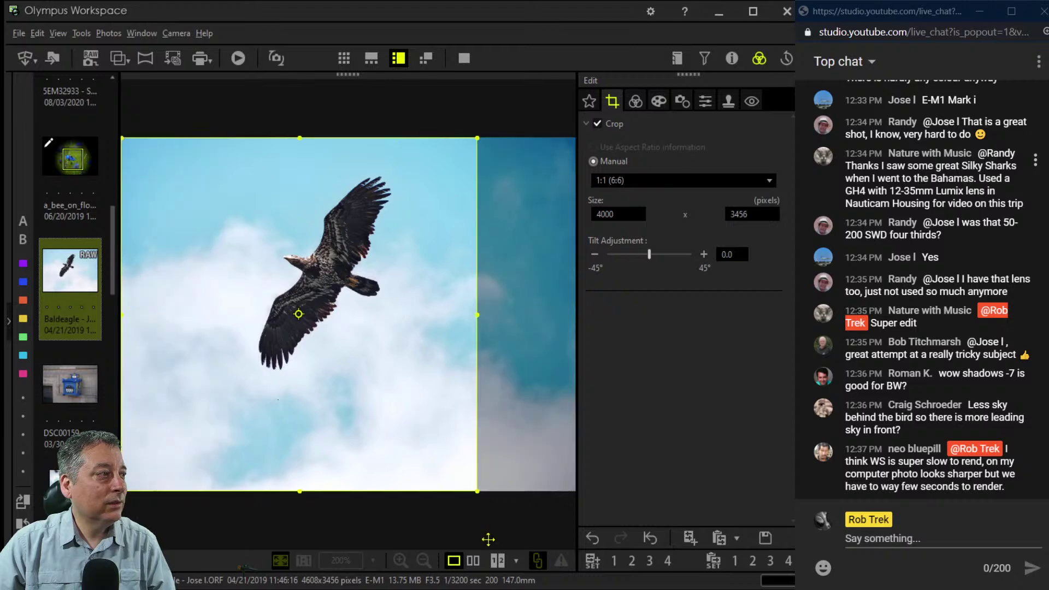
left_click_drag(477, 491, 411, 439)
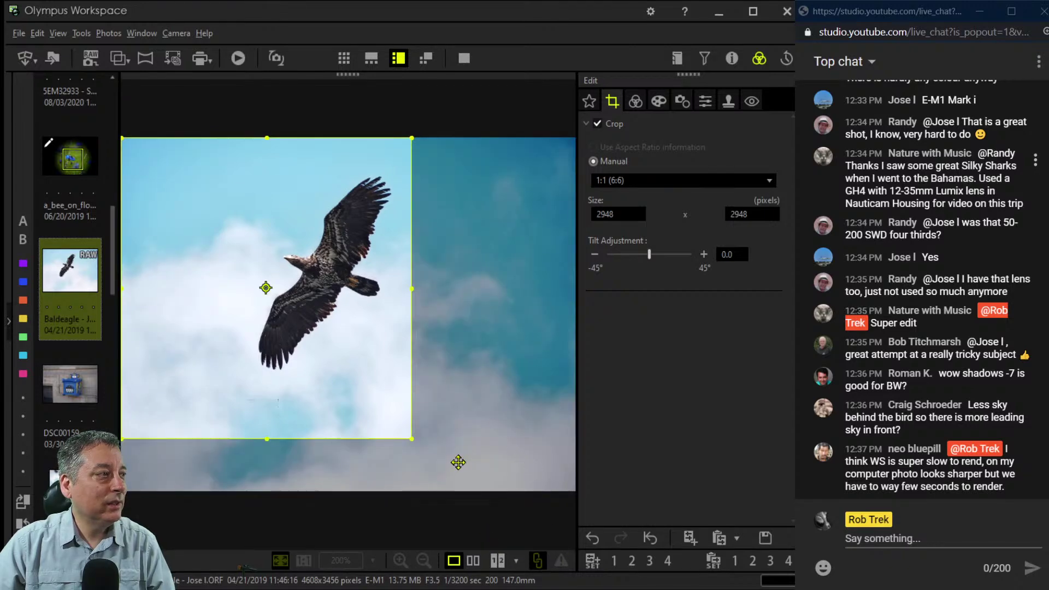
left_click(635, 101)
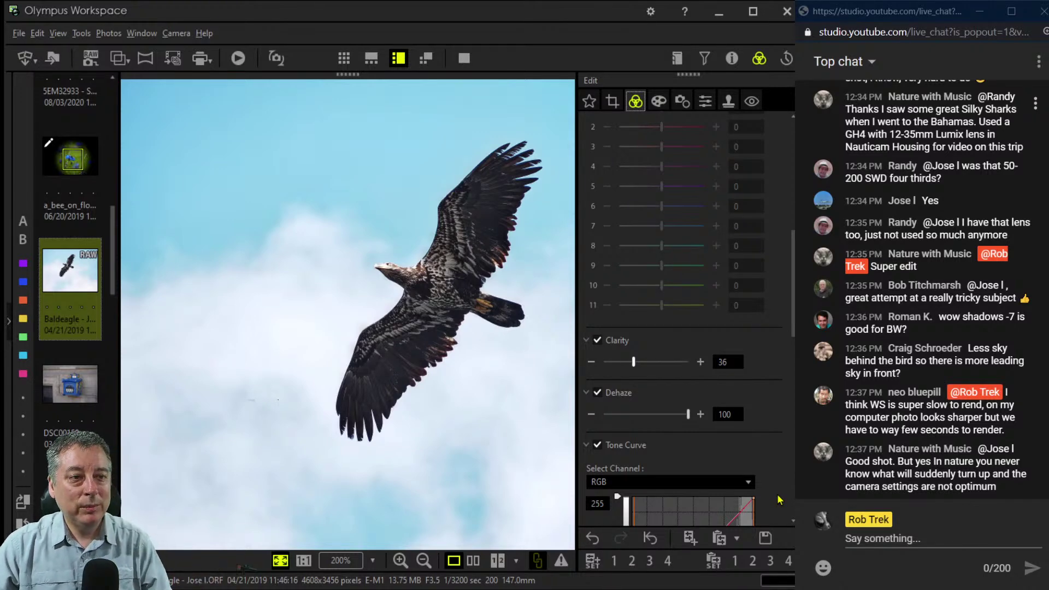
Change the eagle's crop ratio to 4:3 and apply a crop of about 3366 x 2525 pixels from the photo's upper-left corner.
left_click(612, 100)
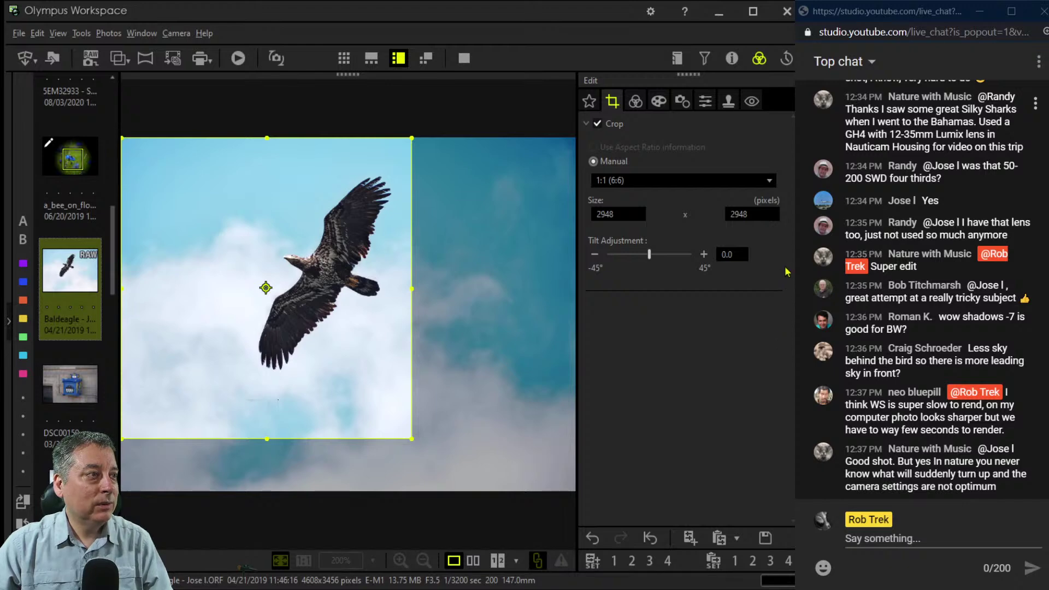
key("Up")
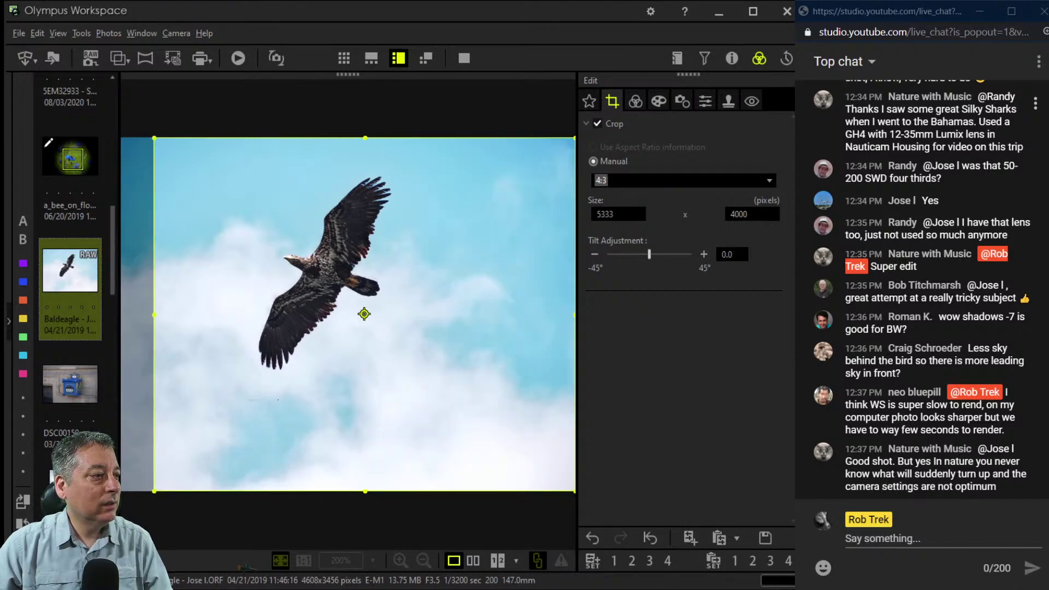
left_click_drag(574, 491, 425, 399)
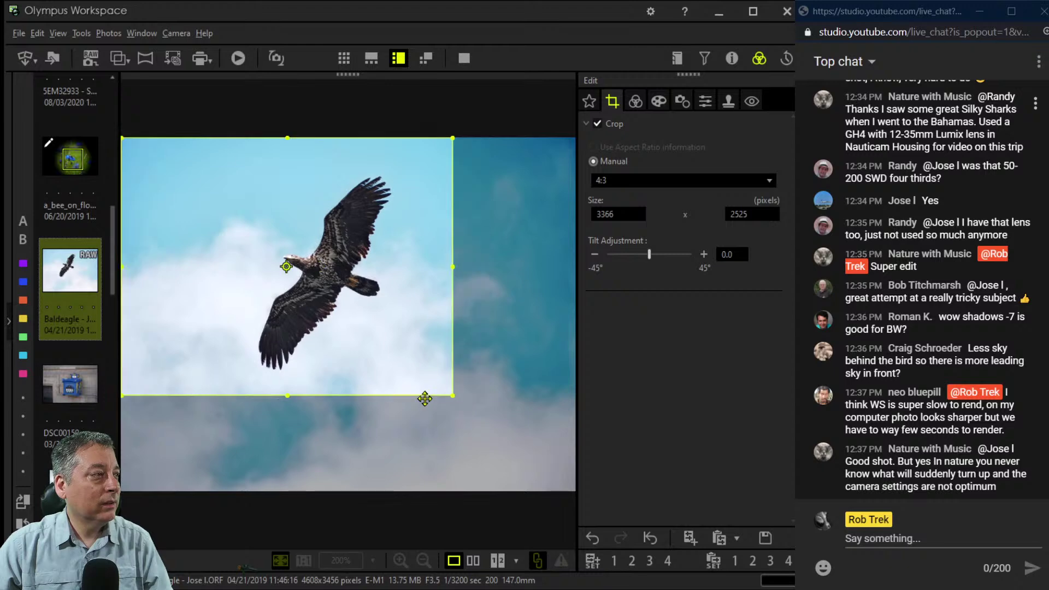
left_click_drag(791, 133, 792, 251)
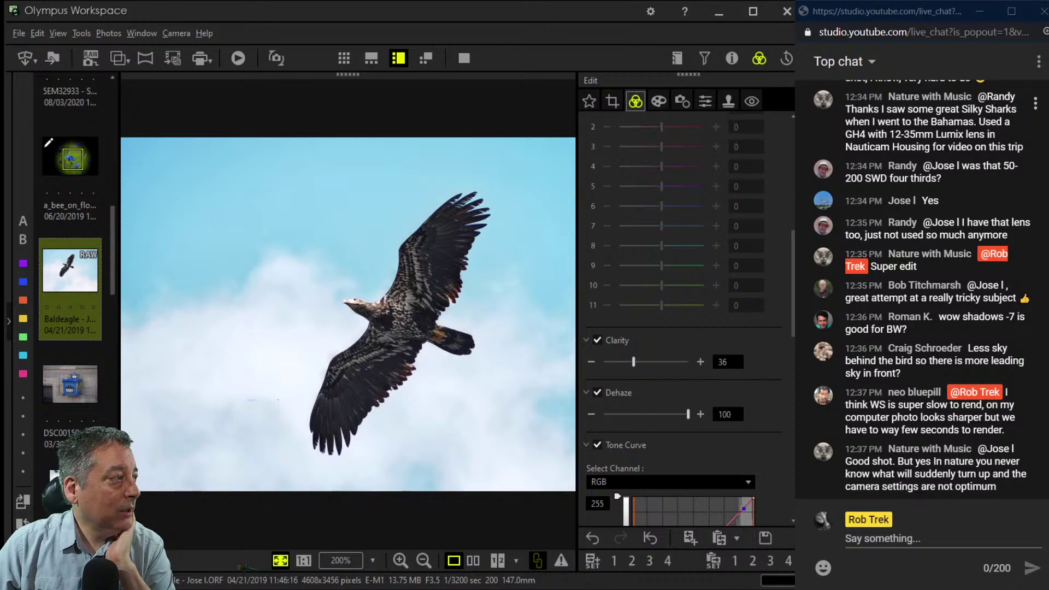
Open the blue mailbox photo and examine its lettering and gold figures at 200%, 50% and 25%, returning to the full view.
left_click(70, 384)
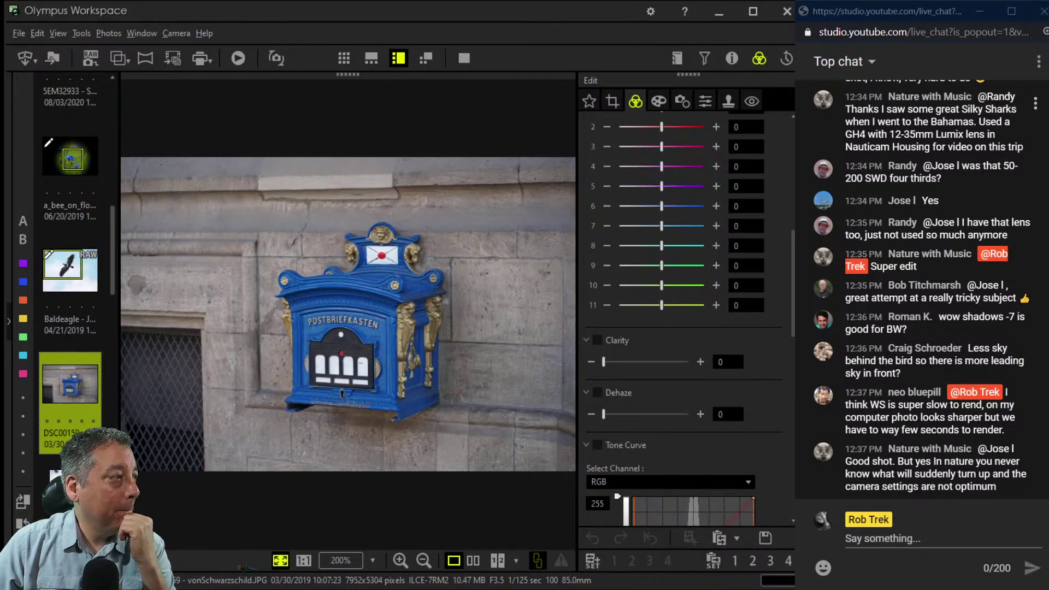
left_click(432, 456)
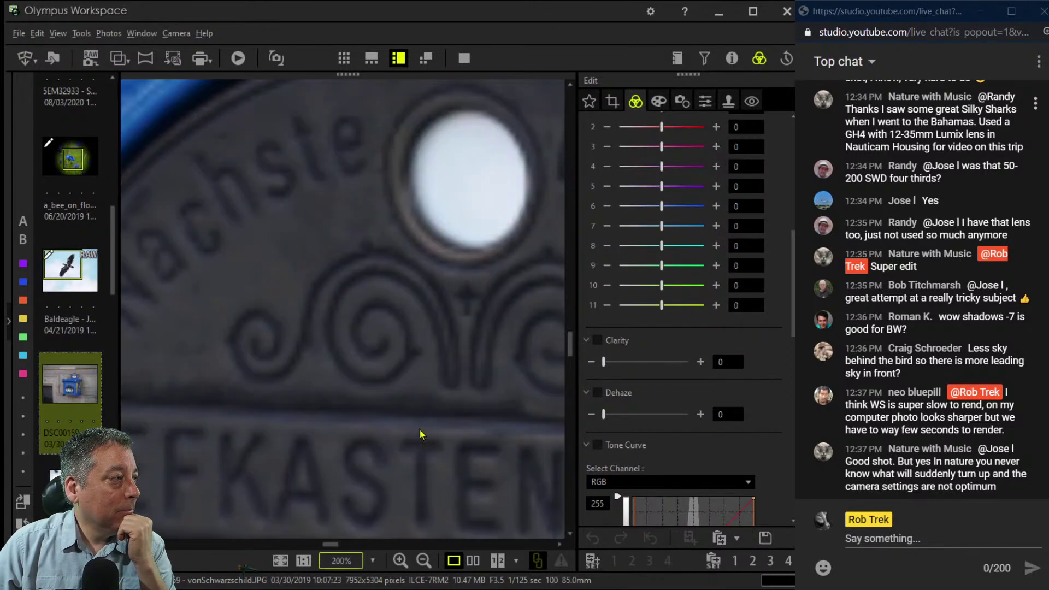
left_click(418, 330)
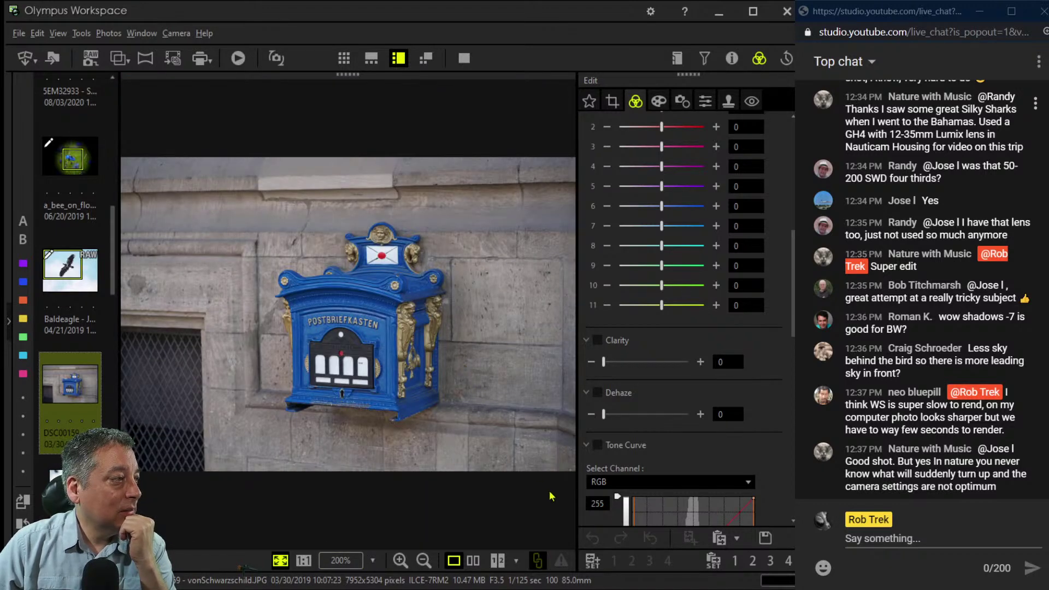
left_click(515, 408)
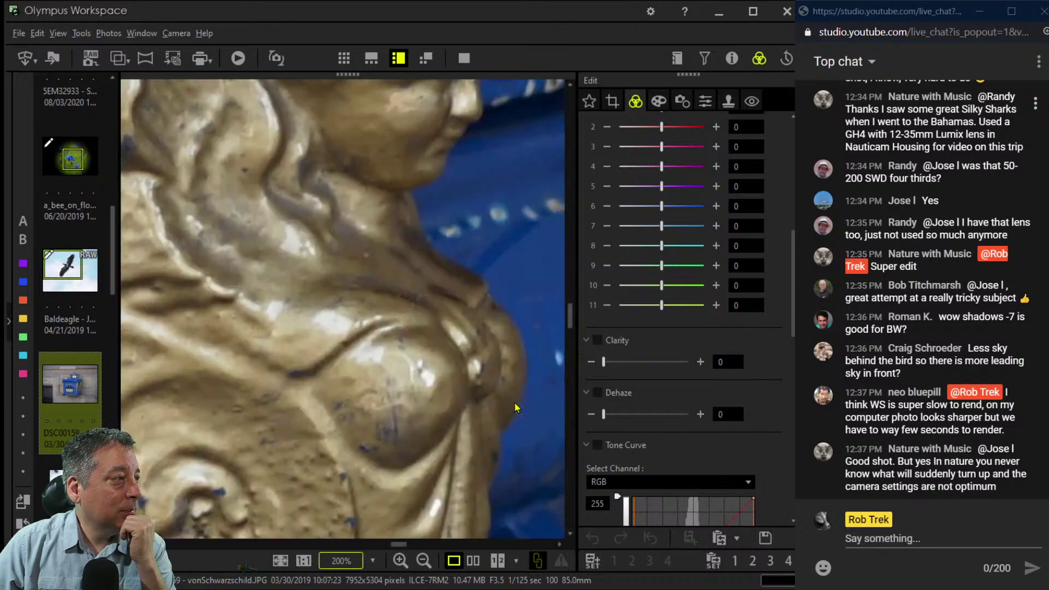
left_click(516, 408)
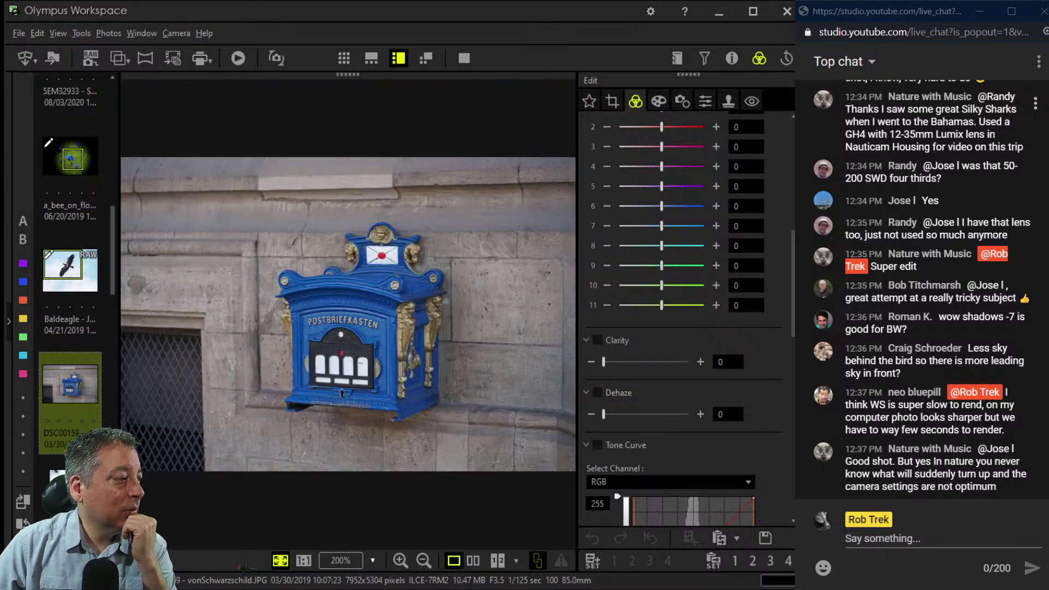
left_click(341, 508)
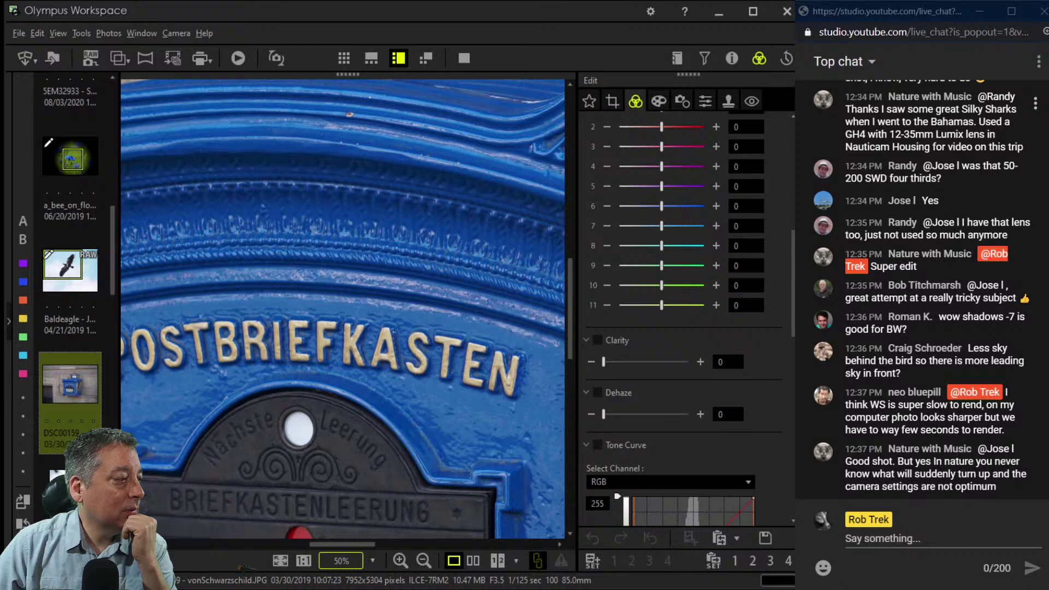
left_click(424, 561)
left_click_drag(529, 526, 512, 456)
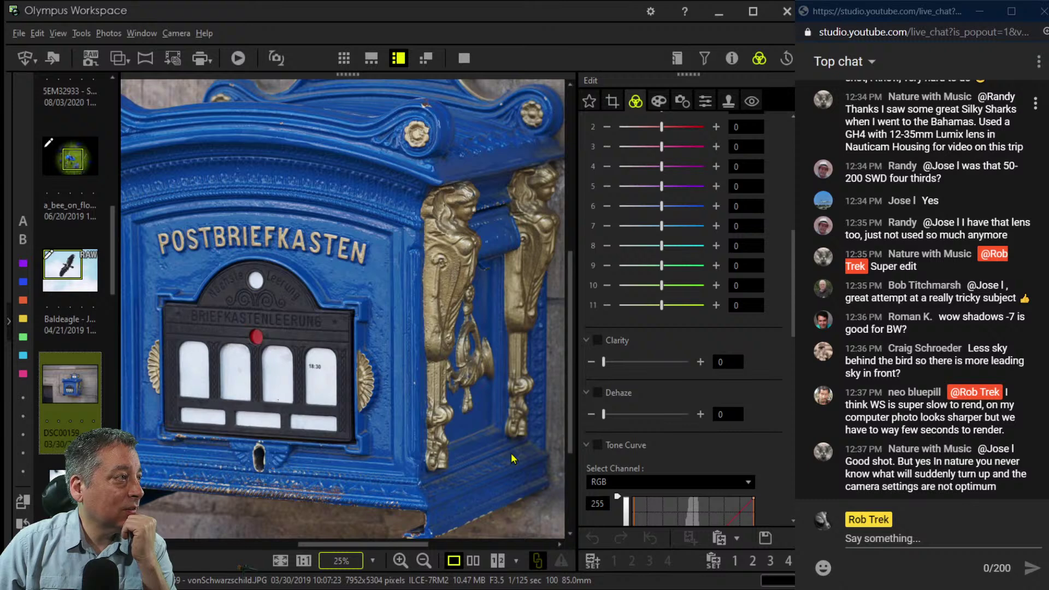
left_click_drag(513, 459, 535, 480)
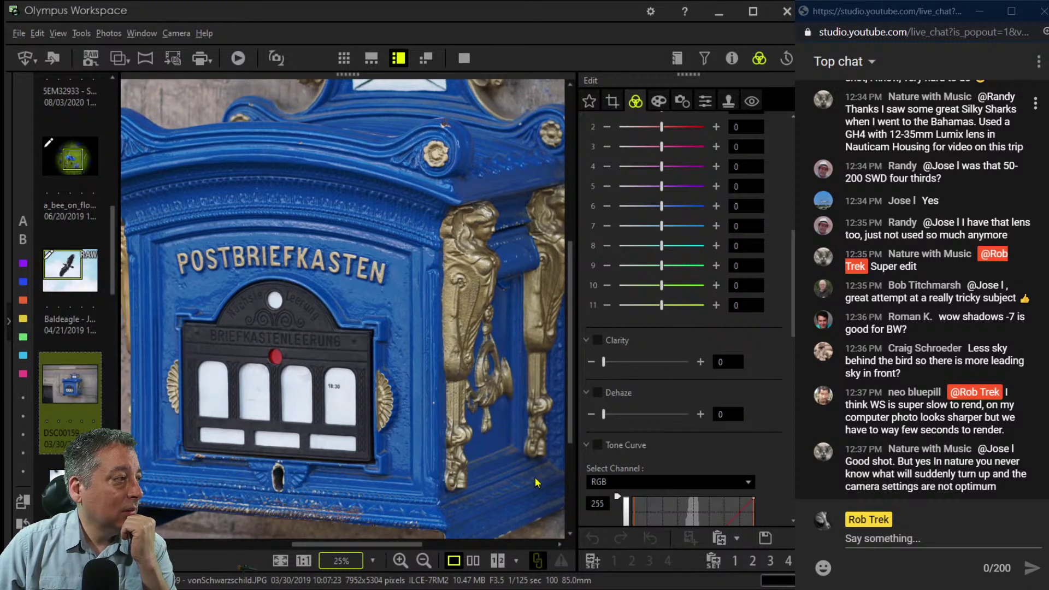
key("ctrl+0")
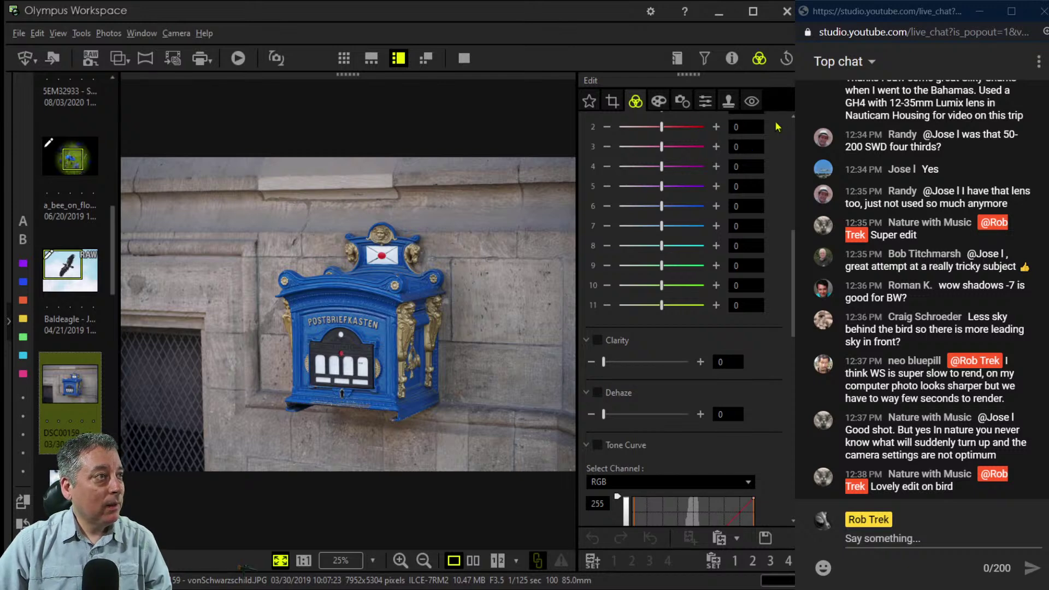
Crop the mailbox photo to a 4:3 ratio of about 4753 x 3564 pixels, framing the whole mailbox.
key("c")
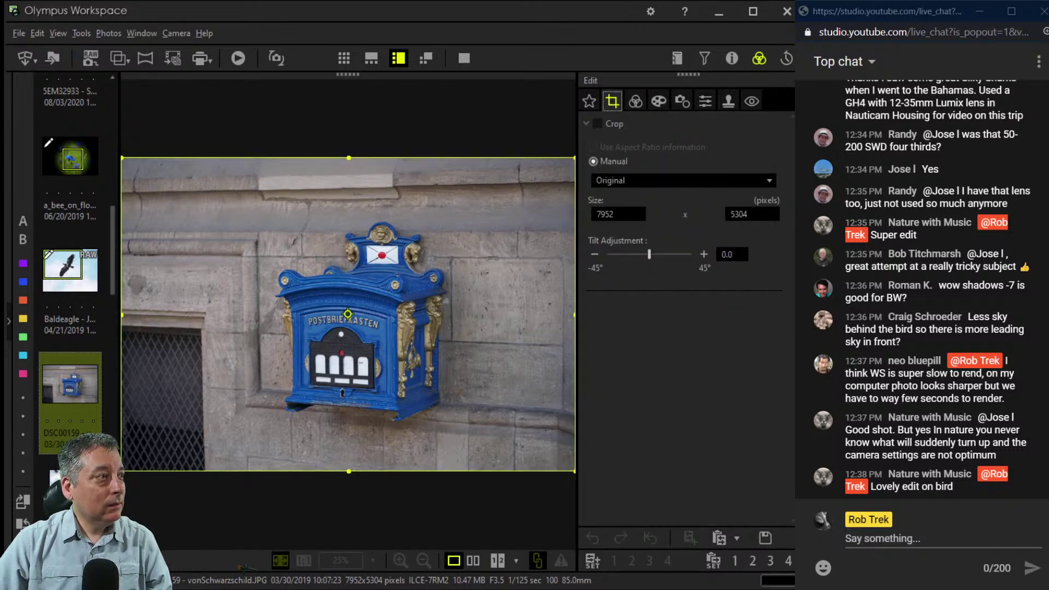
key("Down")
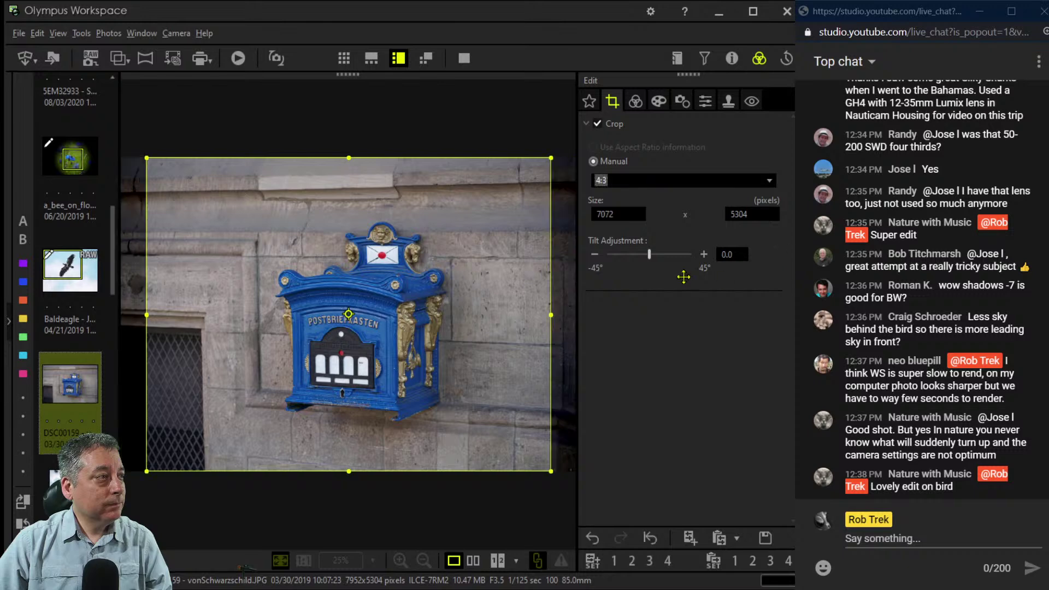
left_click(185, 202)
left_click_drag(301, 309, 306, 312)
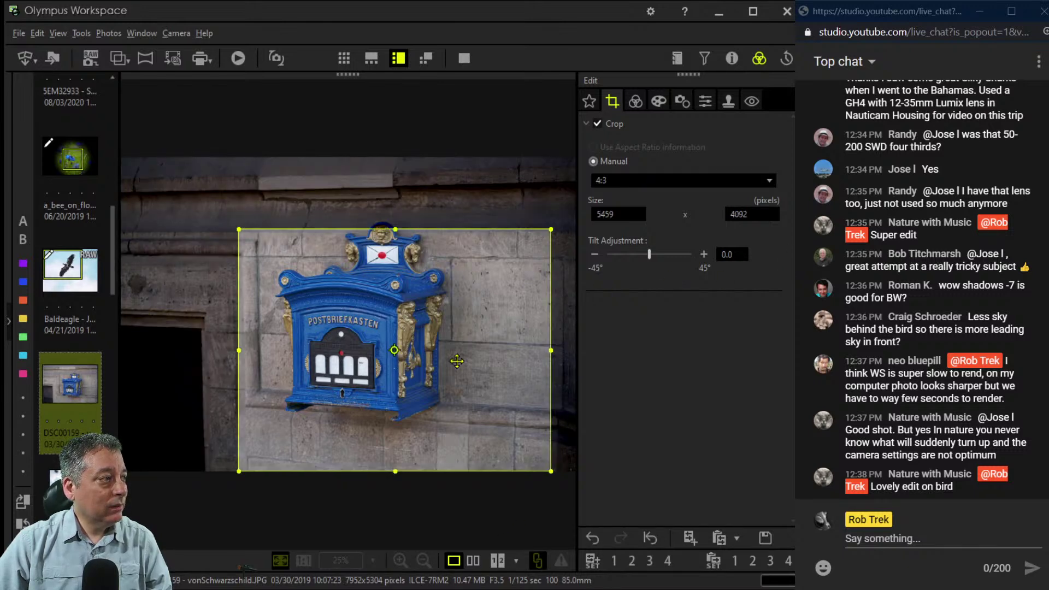
left_click_drag(456, 360, 573, 455)
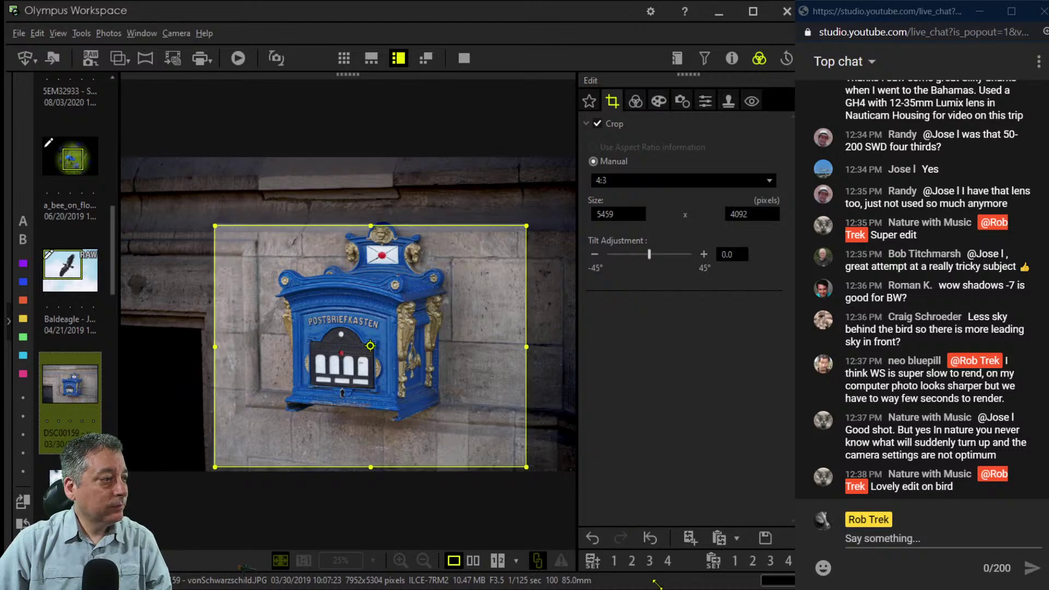
left_click_drag(656, 580, 604, 488)
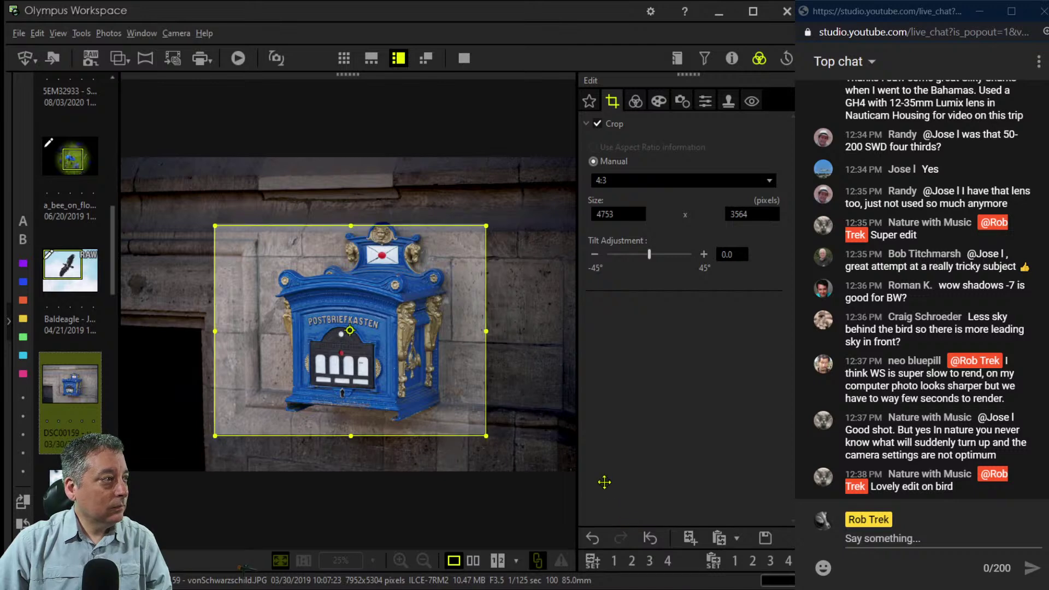
Set the mailbox photo's tilt adjustment to -0.4, reposition the crop frame around the mailbox, and apply the crop.
left_click(595, 254)
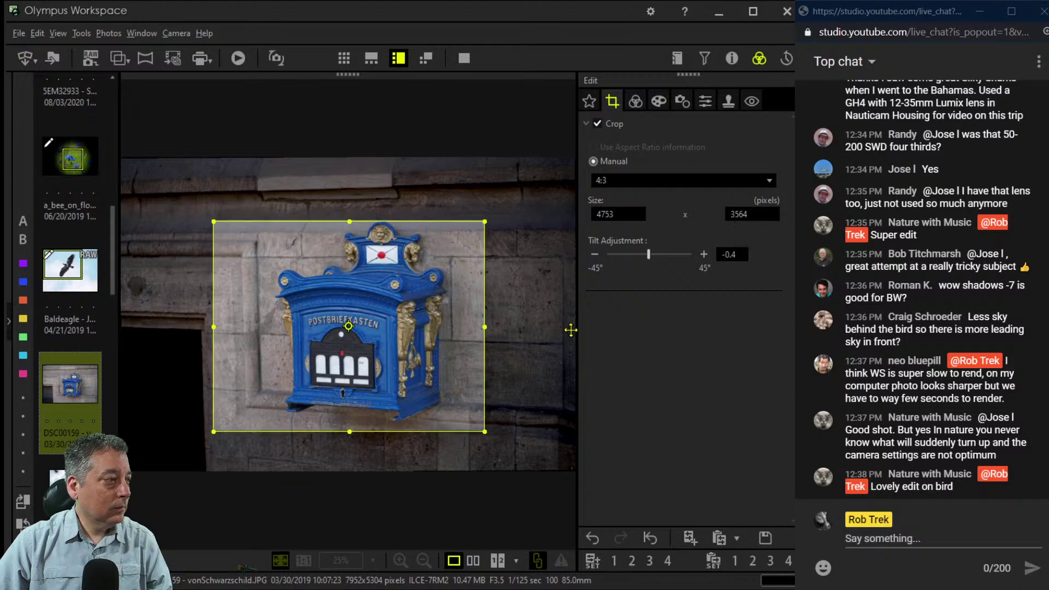
left_click_drag(571, 330, 561, 330)
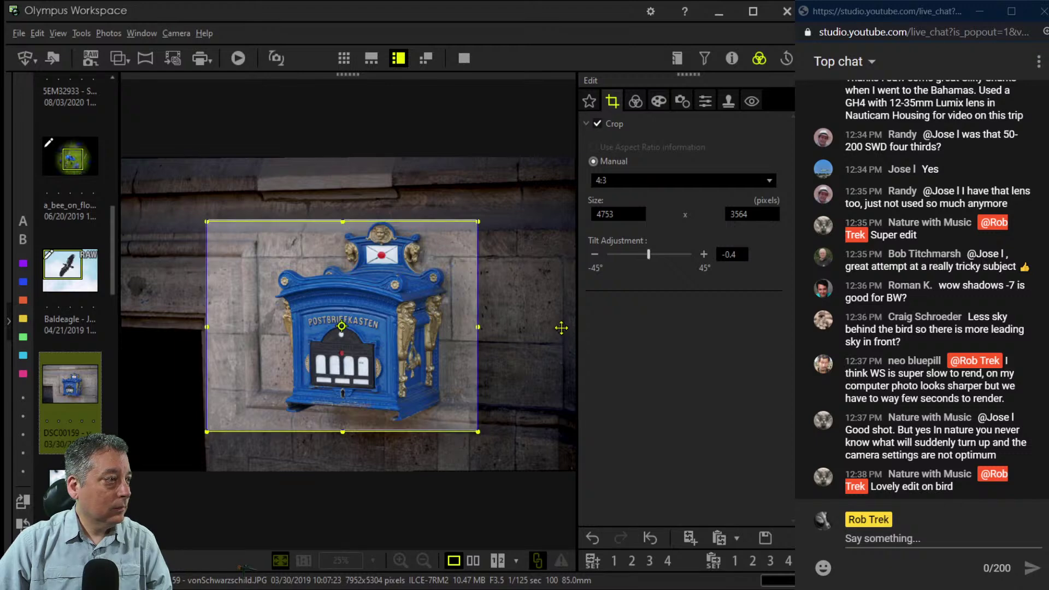
left_click(636, 101)
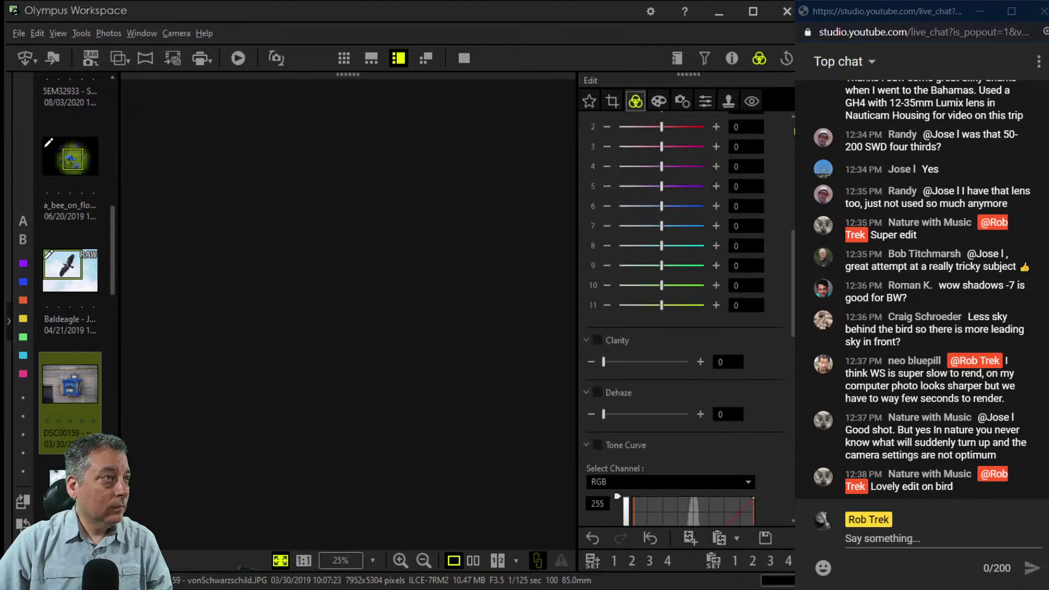
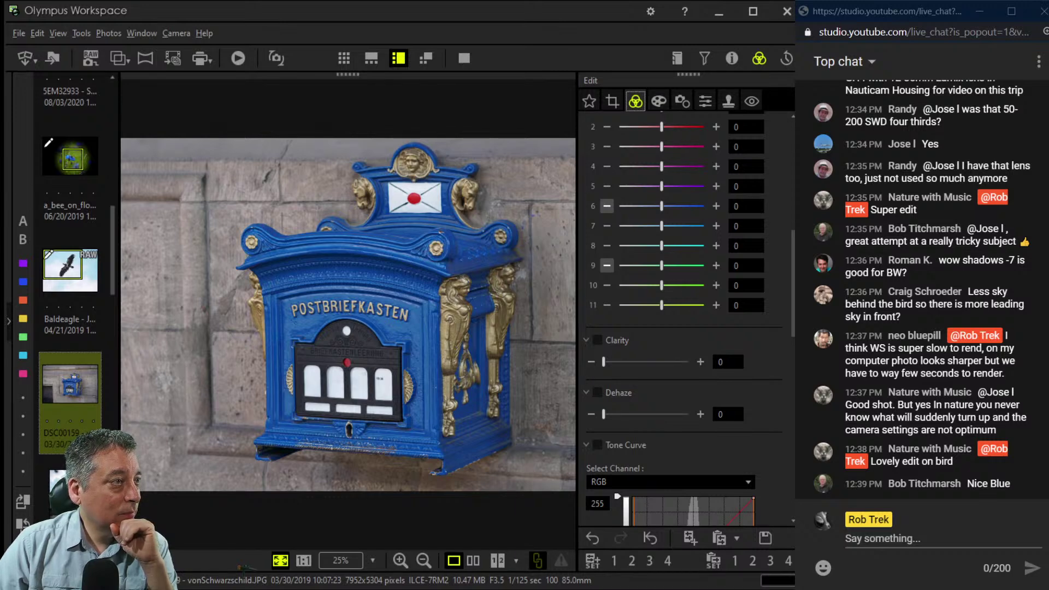
Raise the saturation of the yellow (0) and orange (1) color ranges to 7 each on the mailbox photo.
scroll(683, 316, "up", 5)
scroll(683, 317, "down", 2)
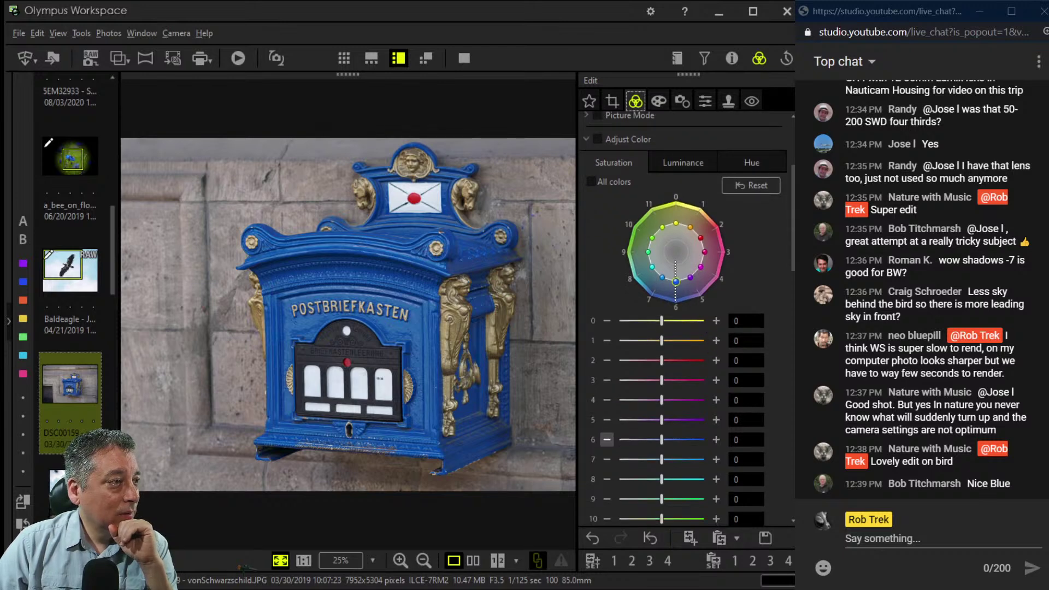
left_click_drag(691, 227, 699, 210)
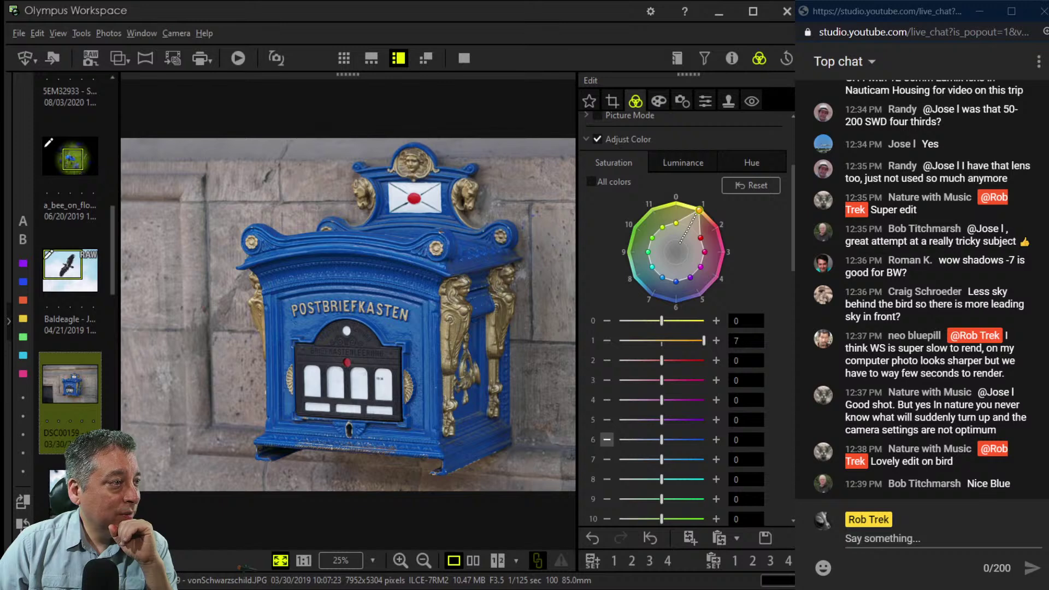
left_click_drag(676, 223, 676, 215)
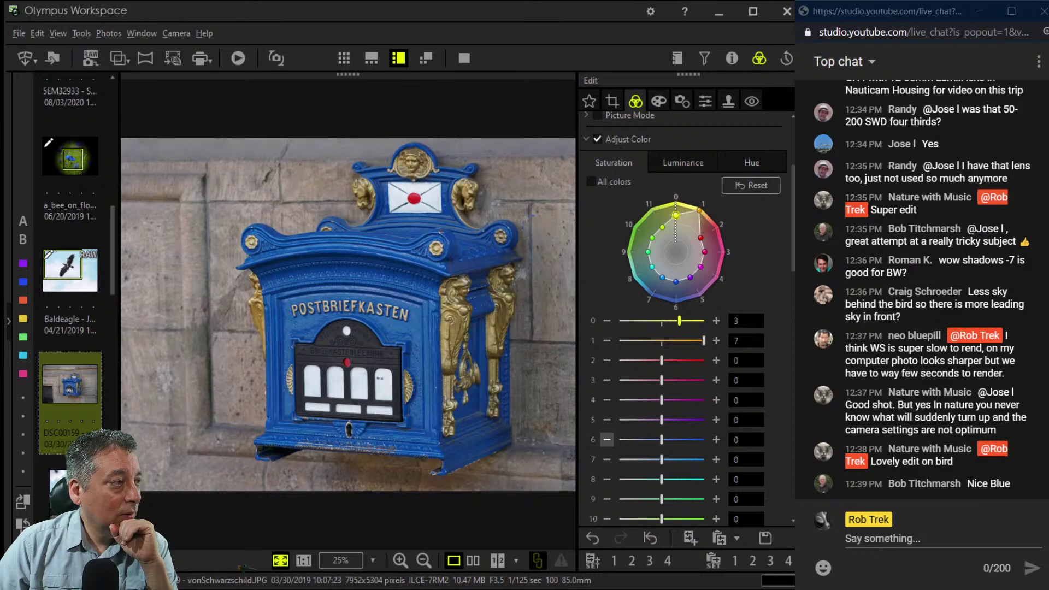
left_click_drag(676, 216, 676, 212)
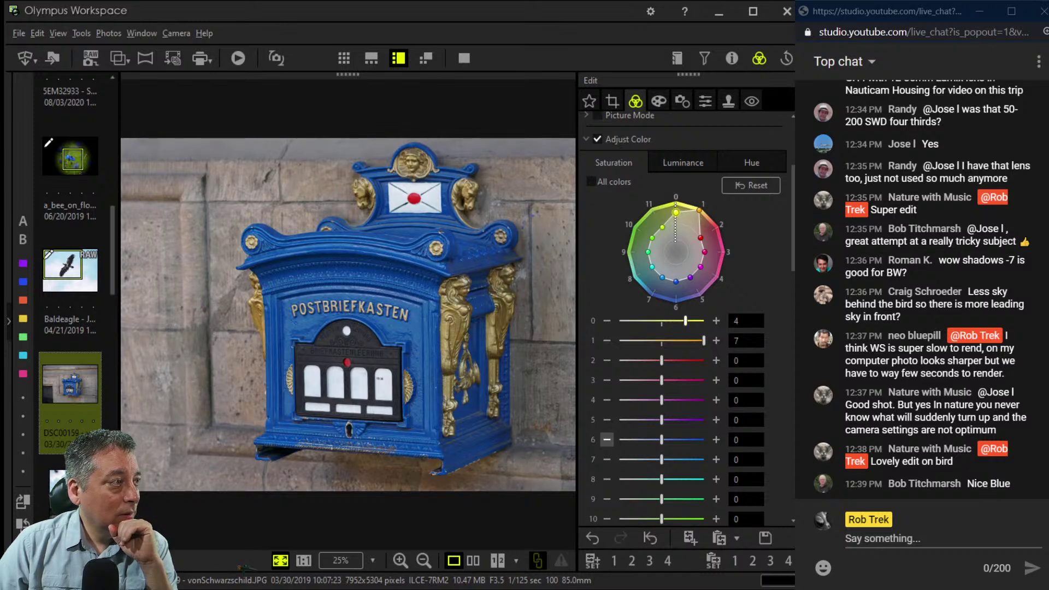
left_click_drag(685, 321, 705, 320)
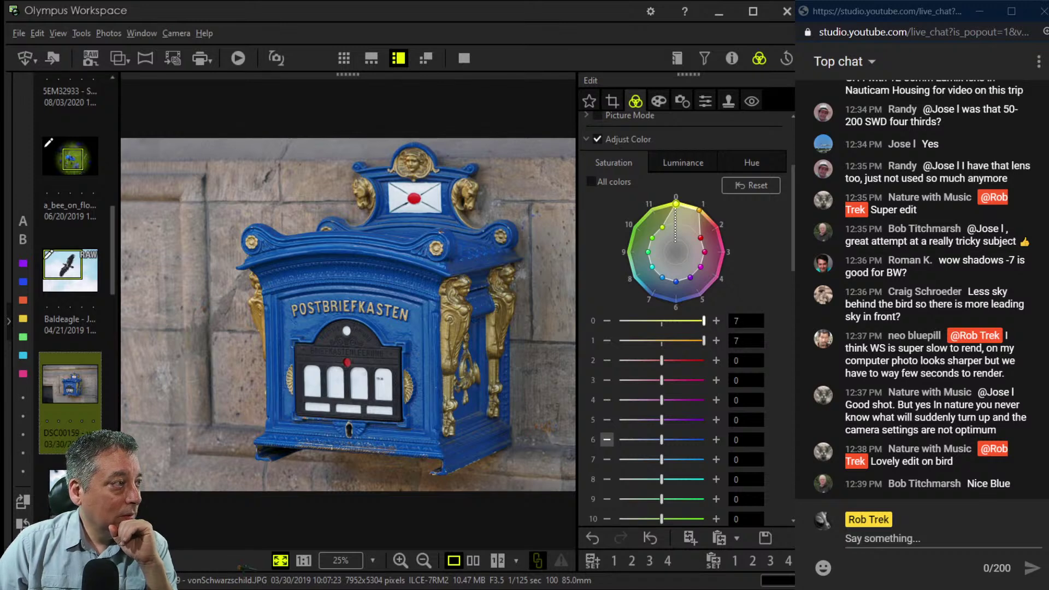
Set the mailbox photo's overall saturation to -25.
scroll(683, 317, "down", 2)
scroll(683, 317, "down", 1)
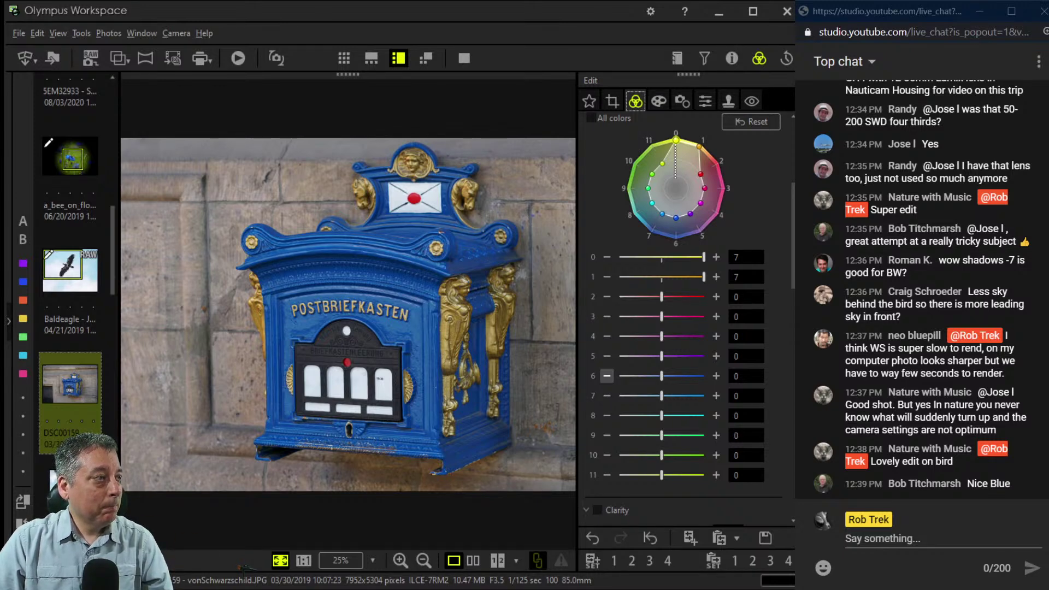
scroll(747, 490, "down", 5)
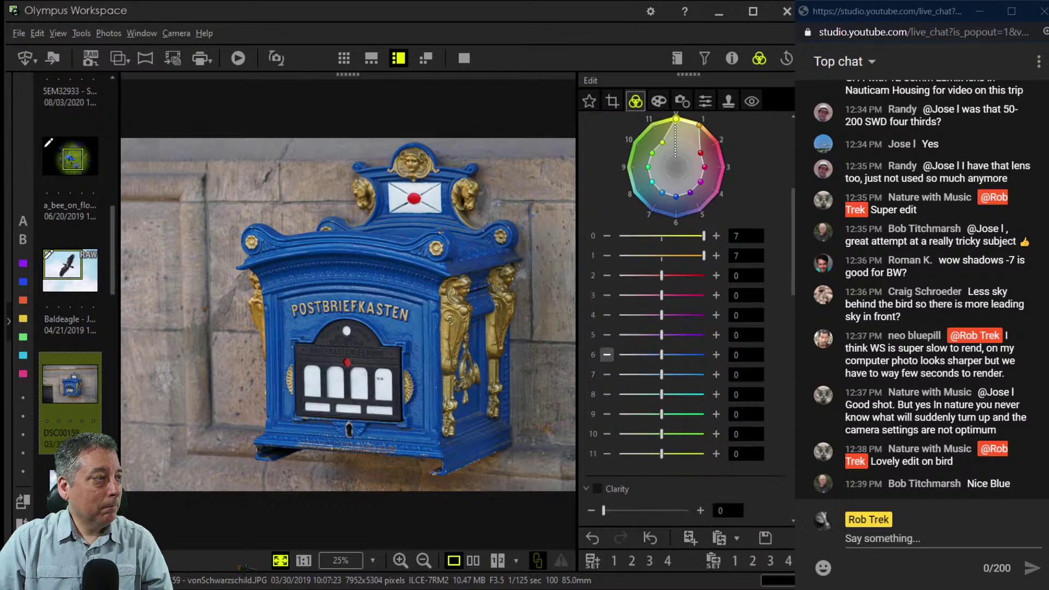
scroll(683, 317, "down", 6)
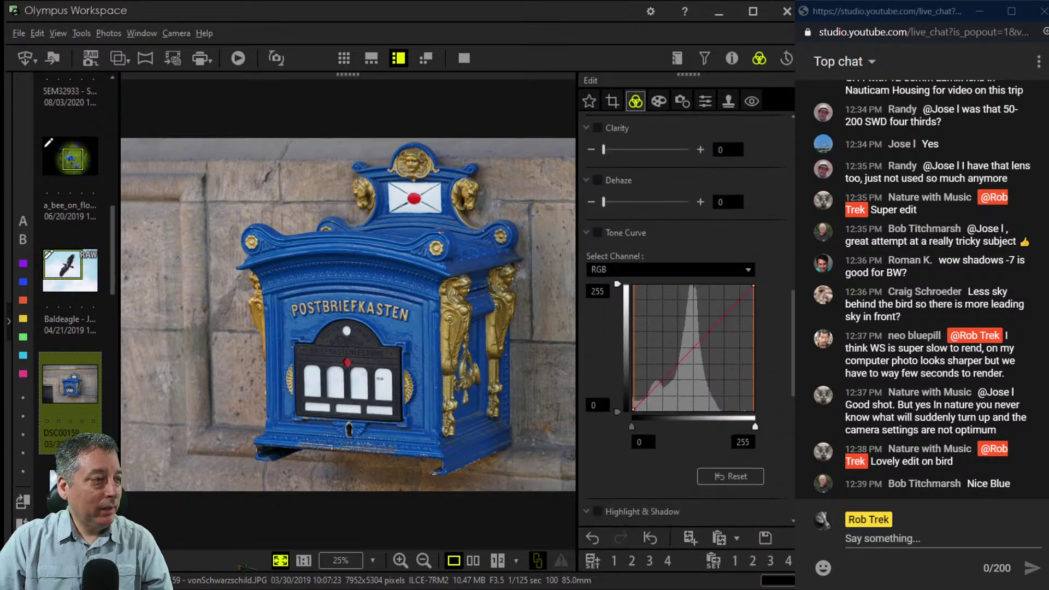
scroll(685, 317, "down", 5)
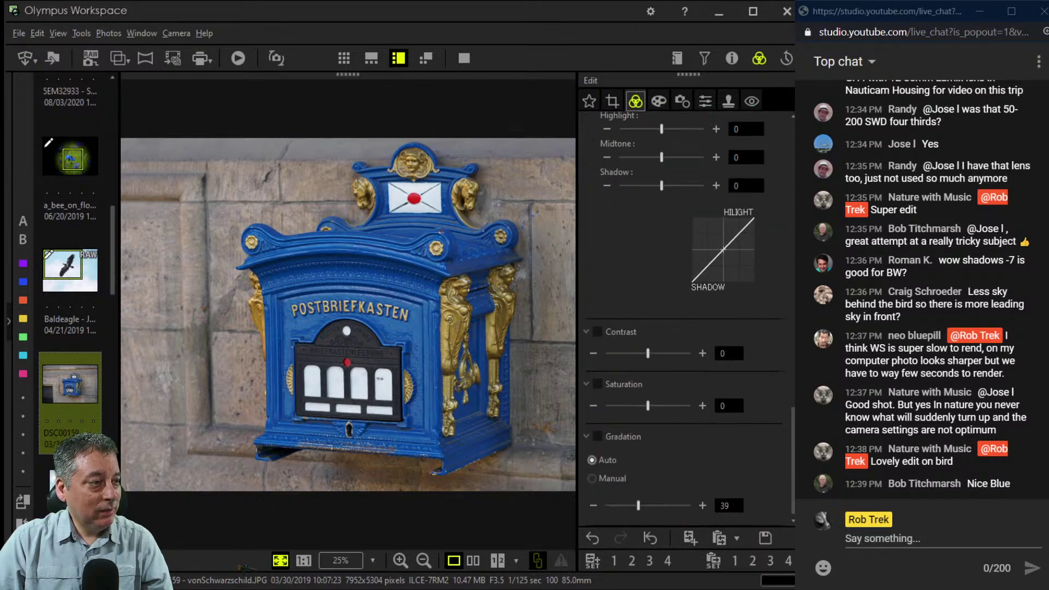
left_click_drag(648, 405, 627, 405)
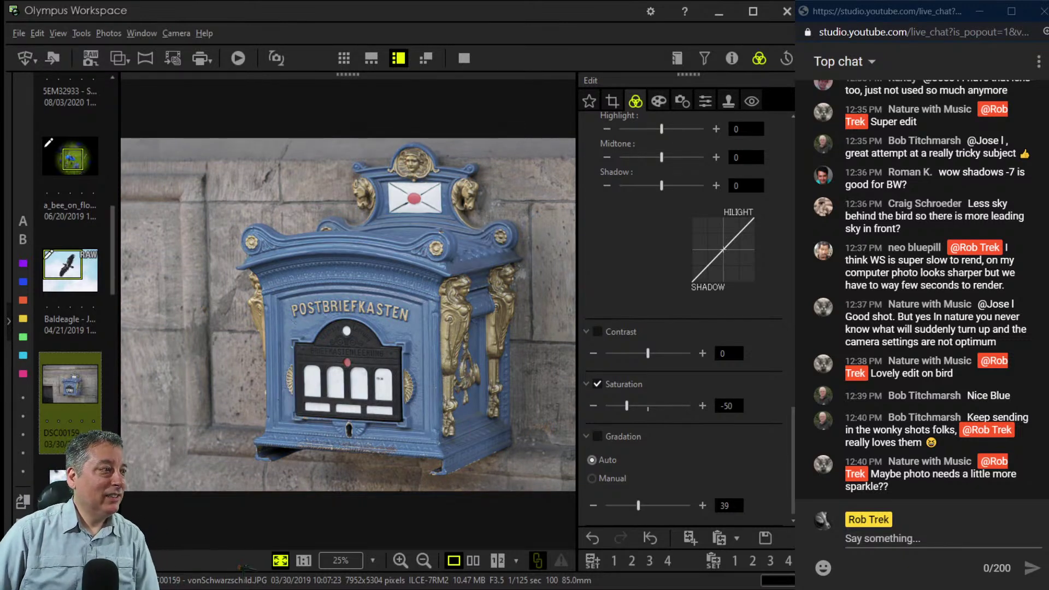
left_click_drag(627, 406, 632, 405)
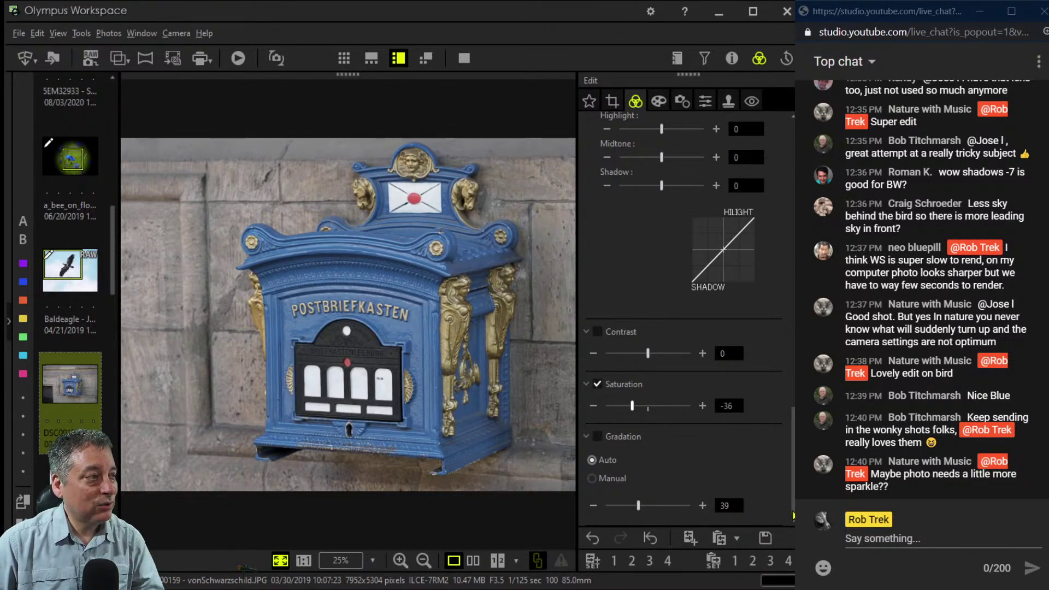
left_click_drag(632, 406, 637, 405)
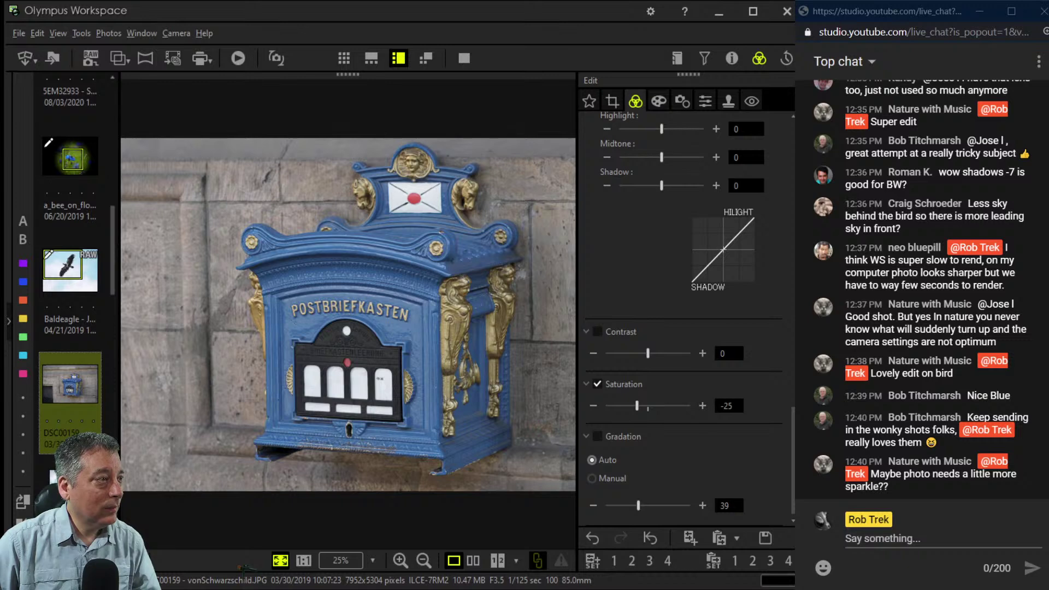
Shape the mailbox photo's RGB tone curve into an S, pulling the shadows down and raising the highlights.
scroll(688, 328, "up", 5)
scroll(689, 316, "up", 3)
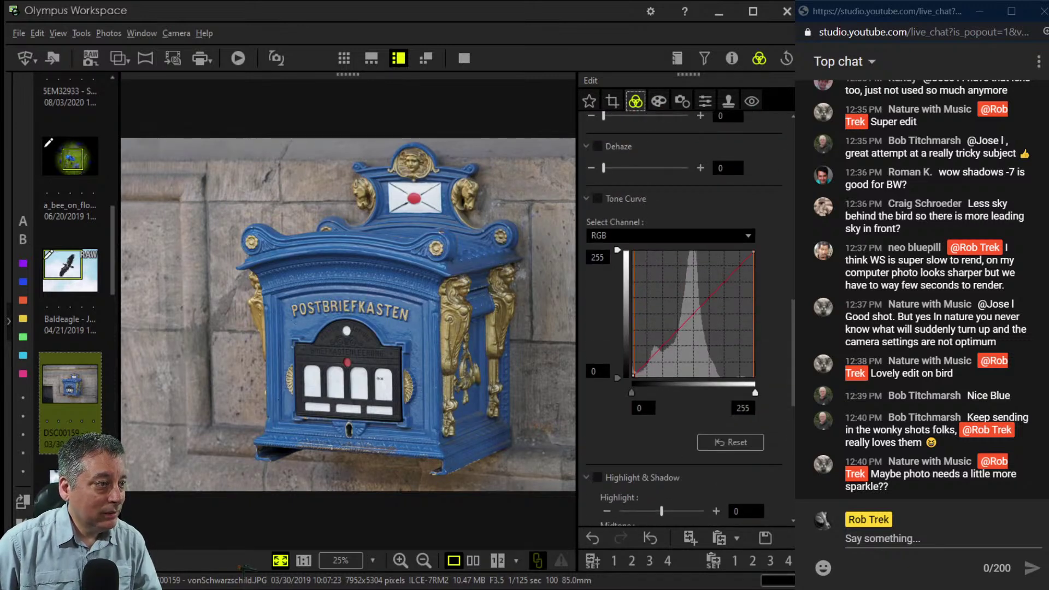
left_click_drag(664, 346, 650, 368)
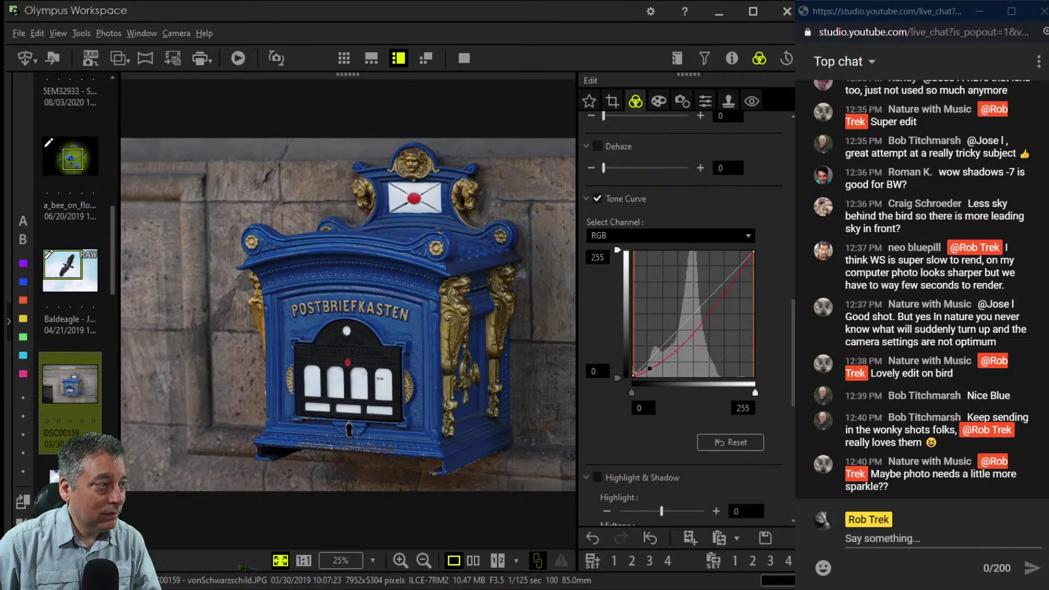
left_click_drag(700, 315, 702, 287)
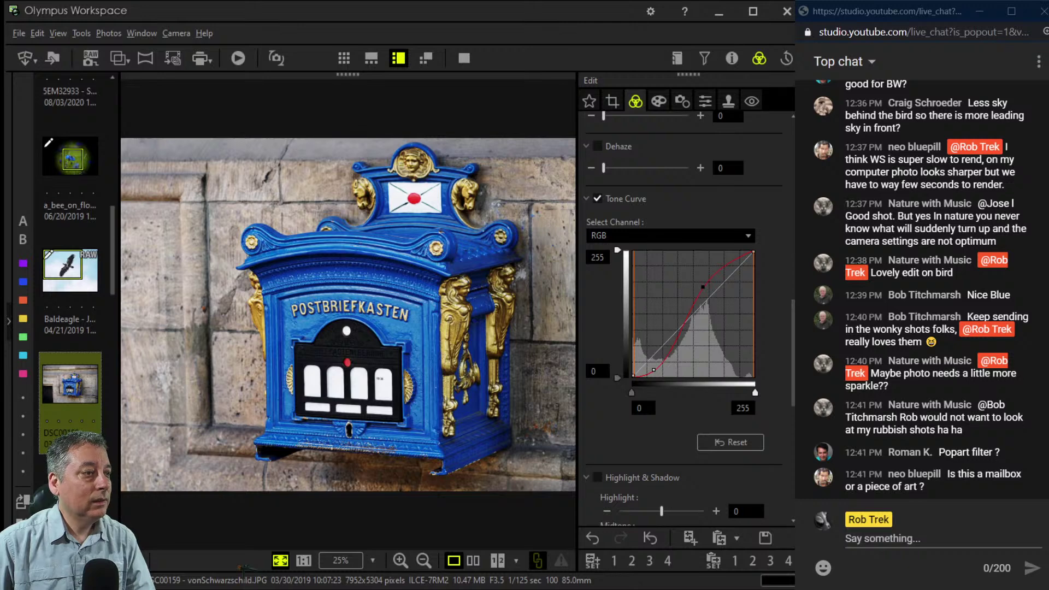
Set the mailbox photo's sharpness to 7, compare the edit side by side with the original, and return to the single view.
left_click(705, 101)
left_click_drag(648, 145, 690, 145)
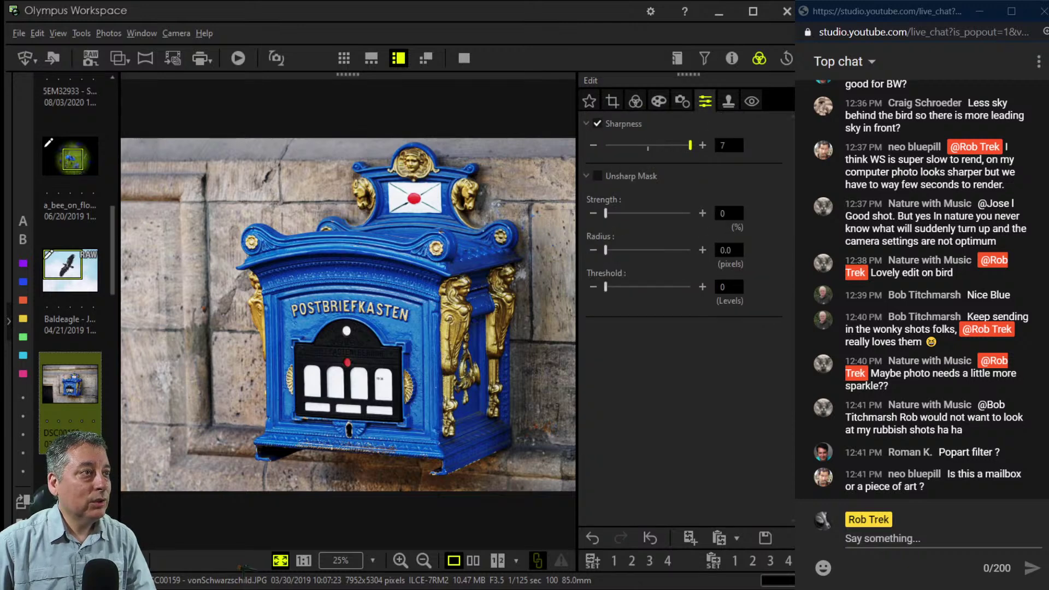
left_click(681, 101)
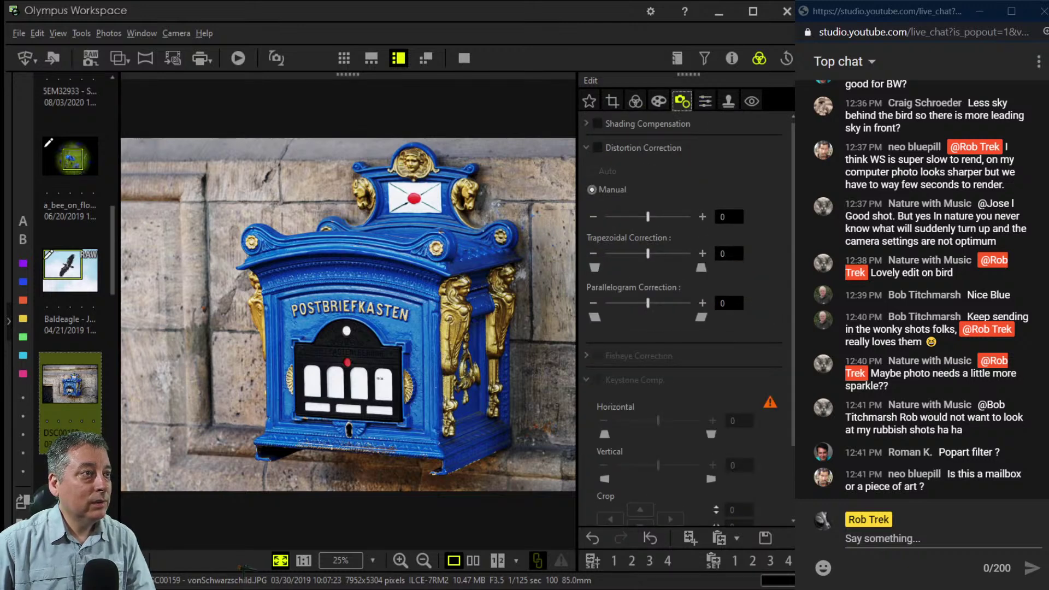
left_click(705, 101)
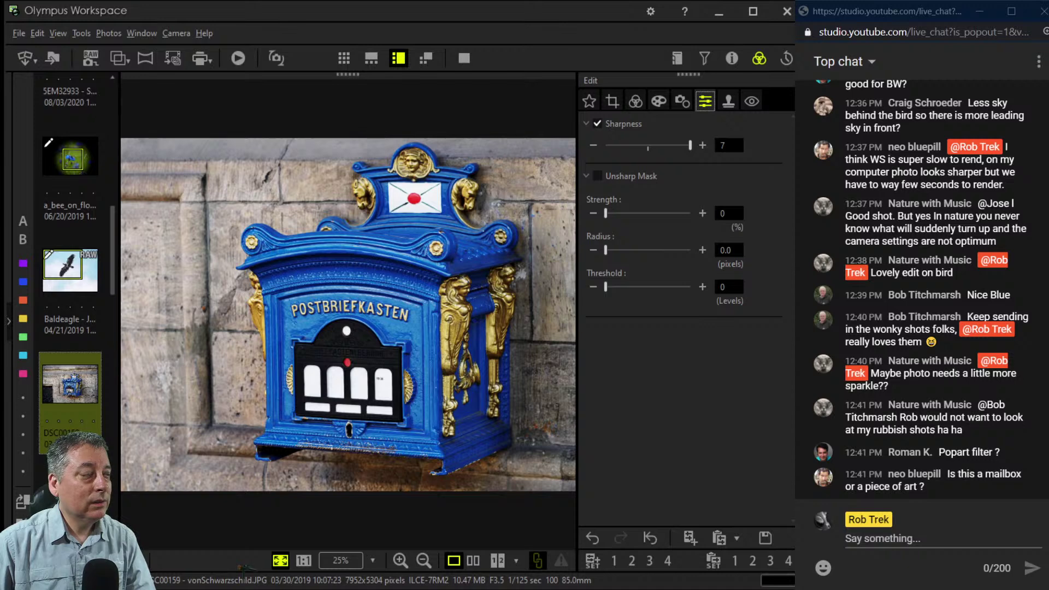
left_click(682, 102)
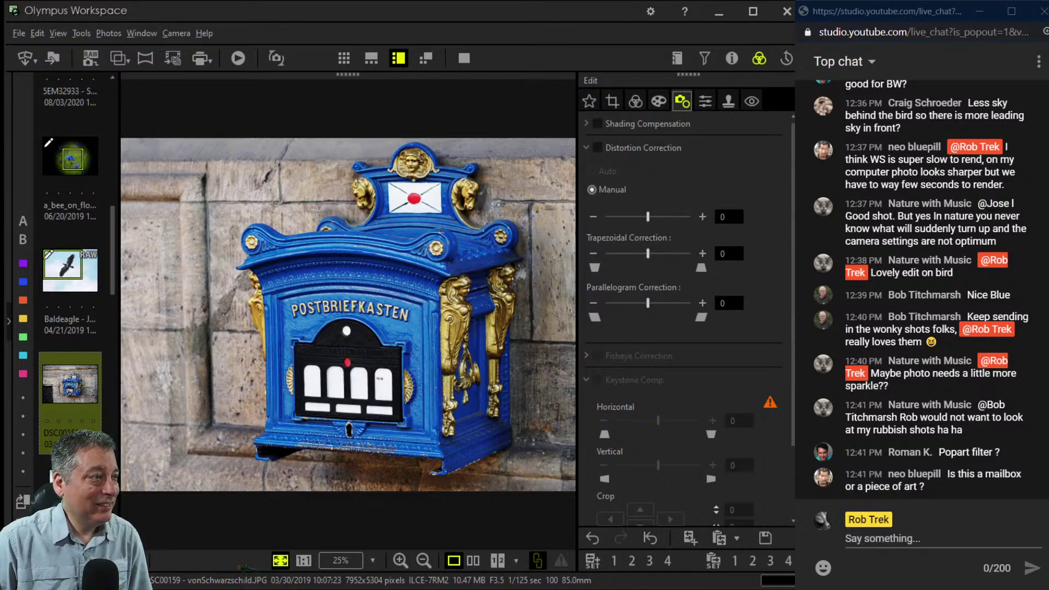
left_click(473, 560)
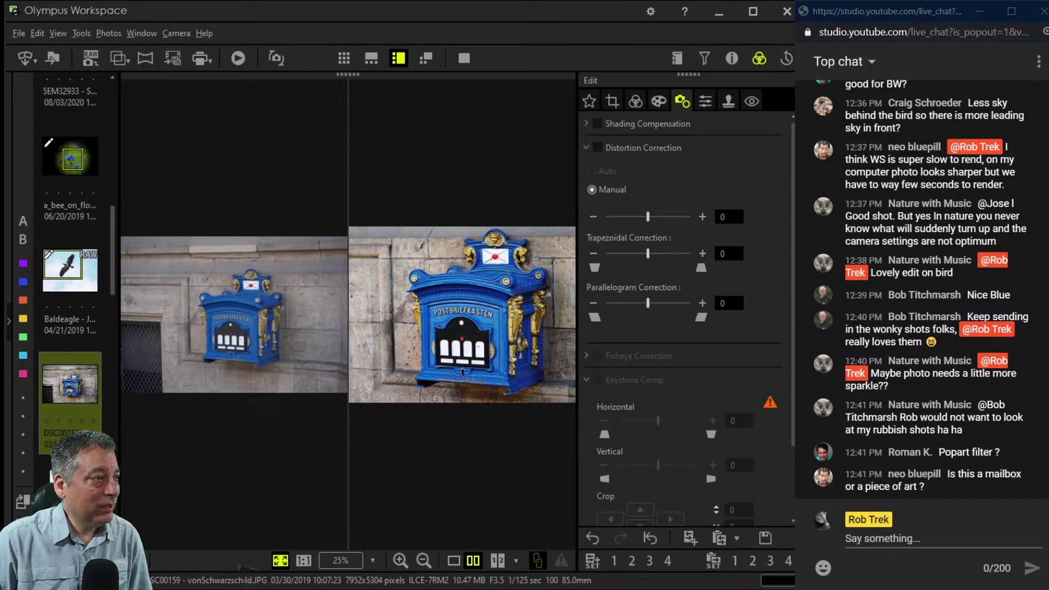
left_click(453, 561)
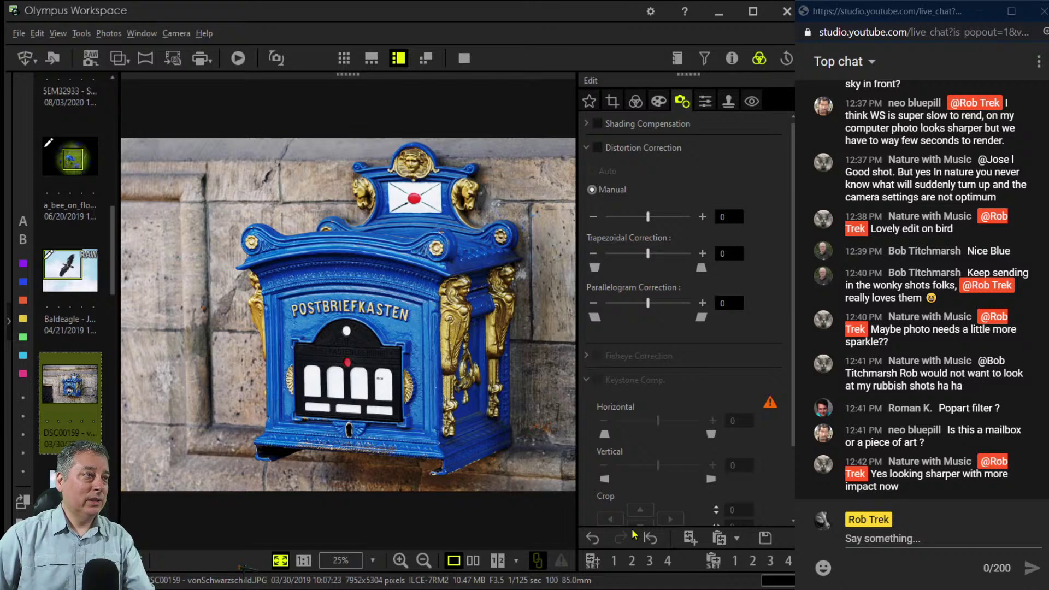
Set the mailbox photo's vignetting to -14 and compare the result with the original side by side without the editing controls.
left_click(659, 100)
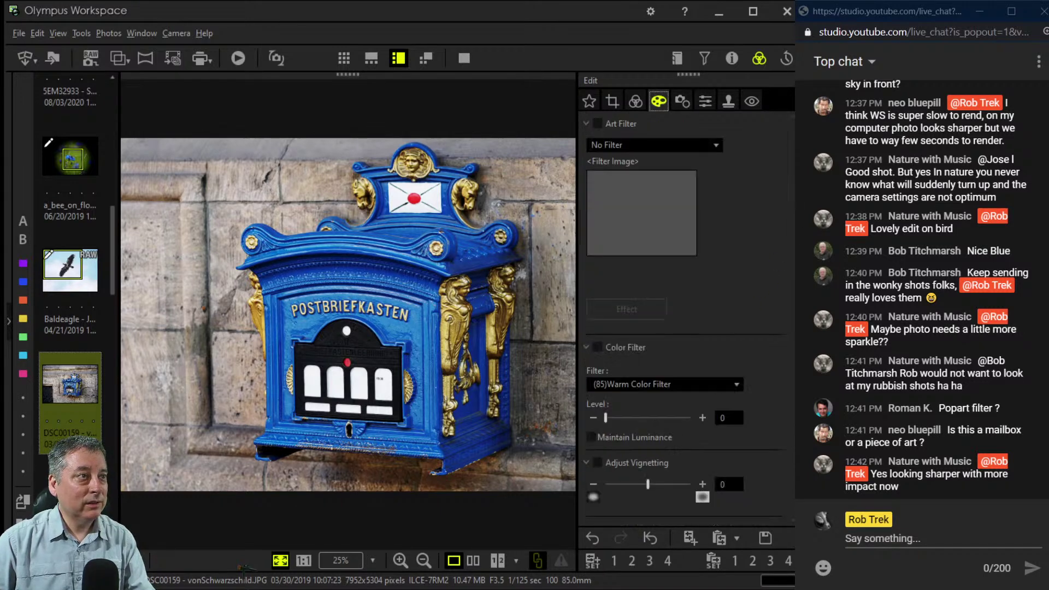
left_click_drag(648, 484, 628, 484)
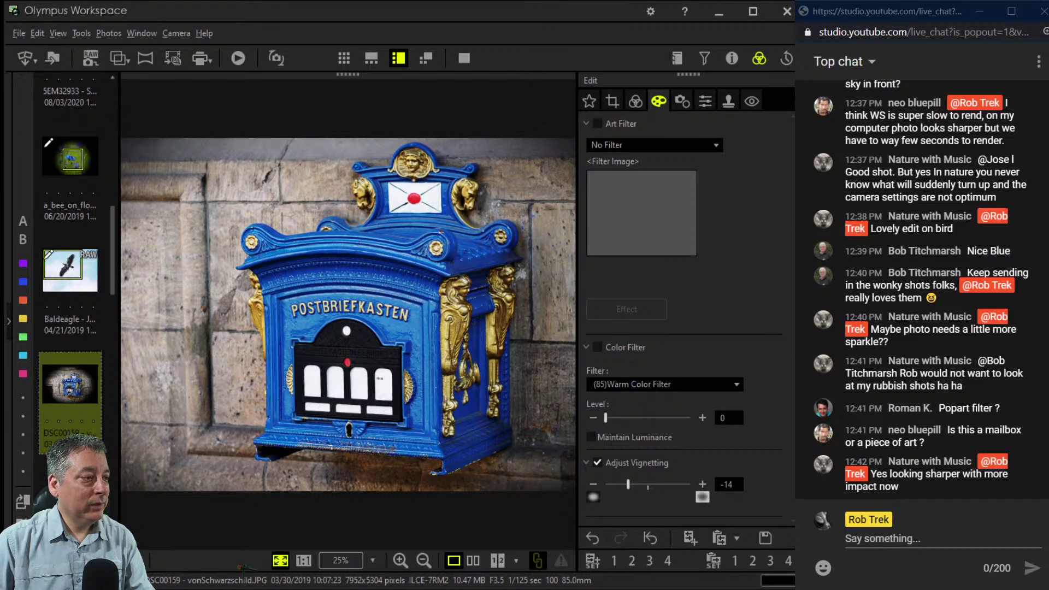
left_click(474, 561)
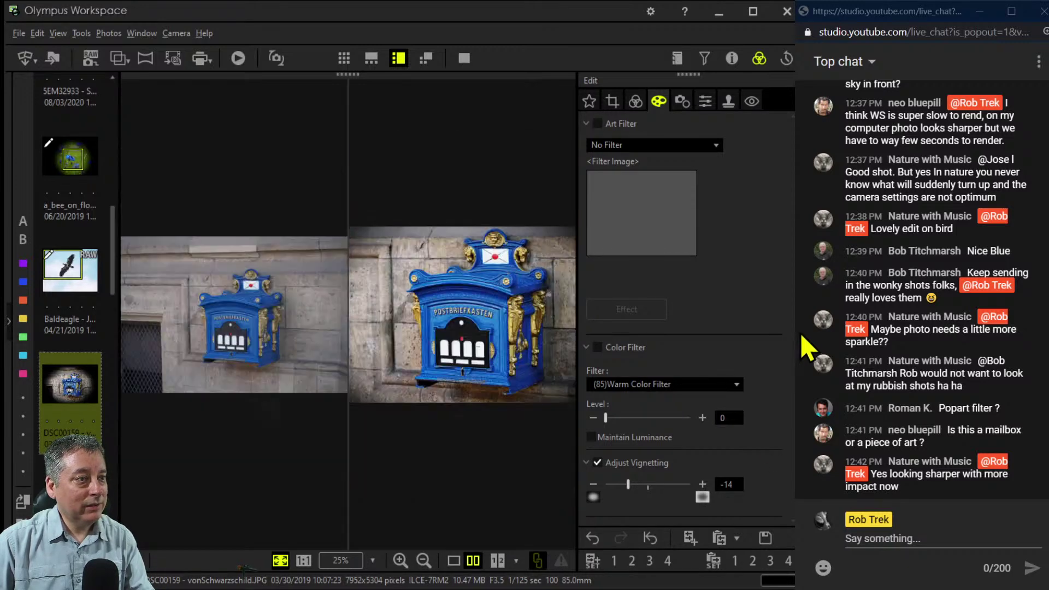
left_click(801, 334)
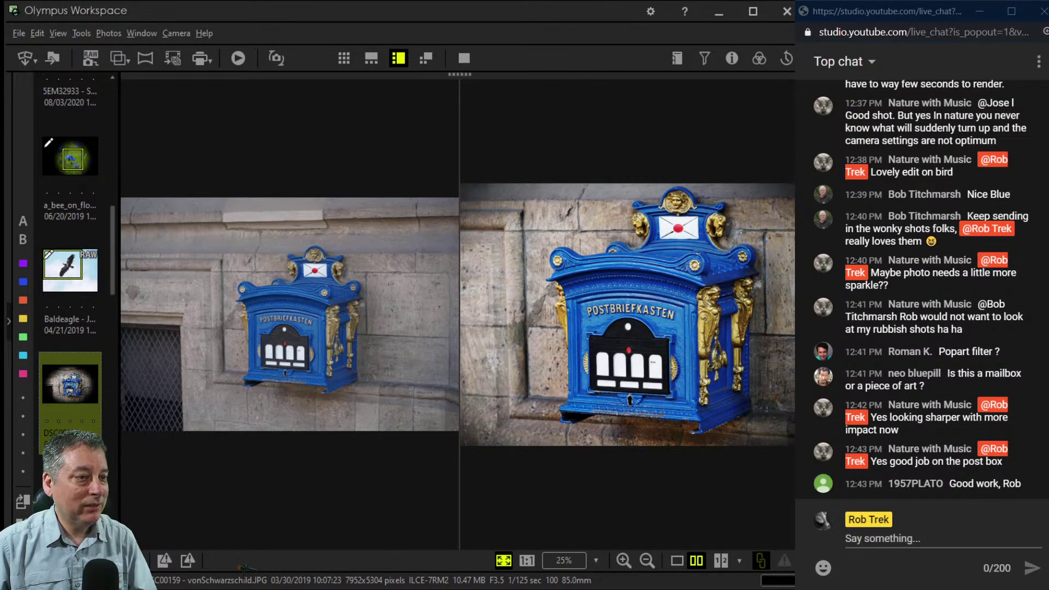
Open the palace photo in the single view and examine its facade and #COOL sign at 25%, returning to the full view.
key("Down")
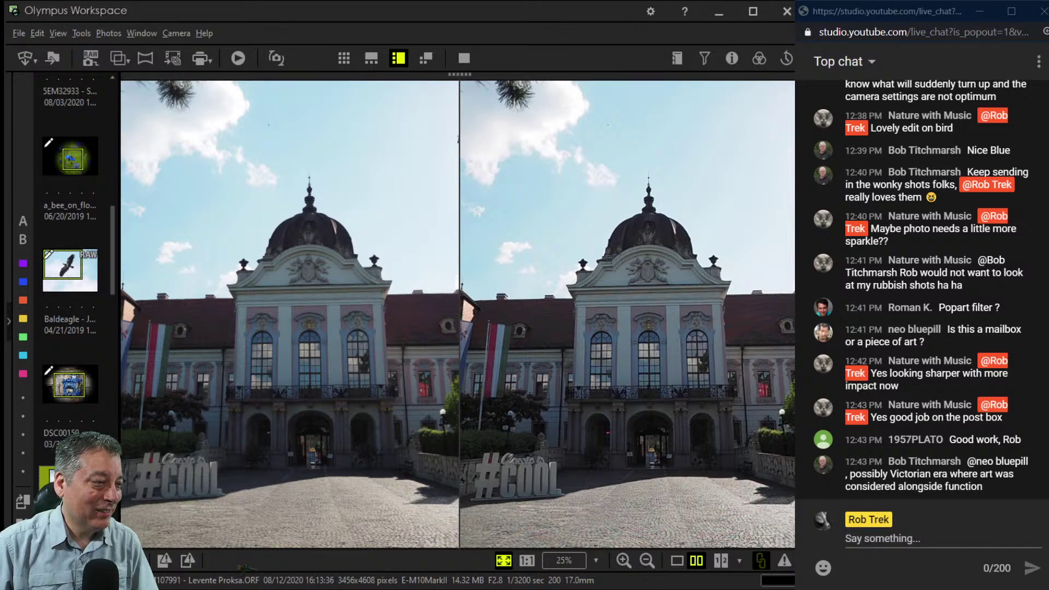
left_click(676, 561)
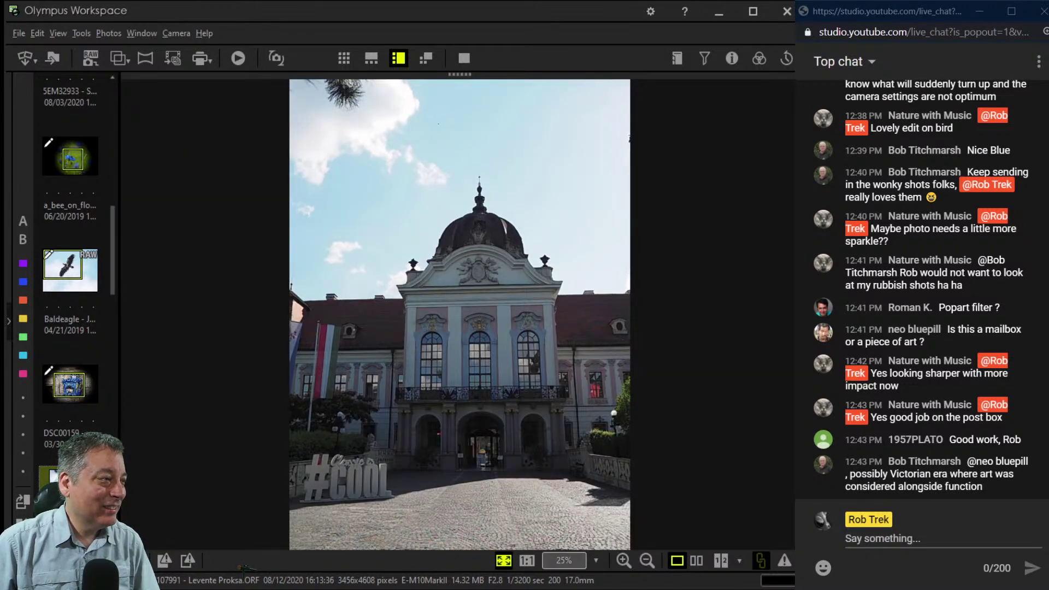
left_click(459, 386)
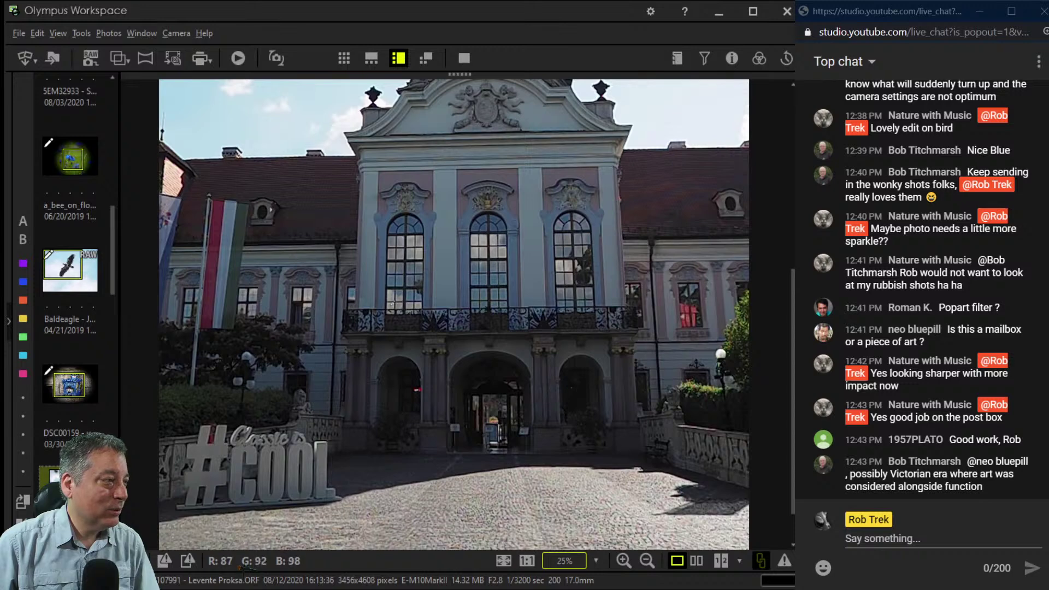
left_click(503, 561)
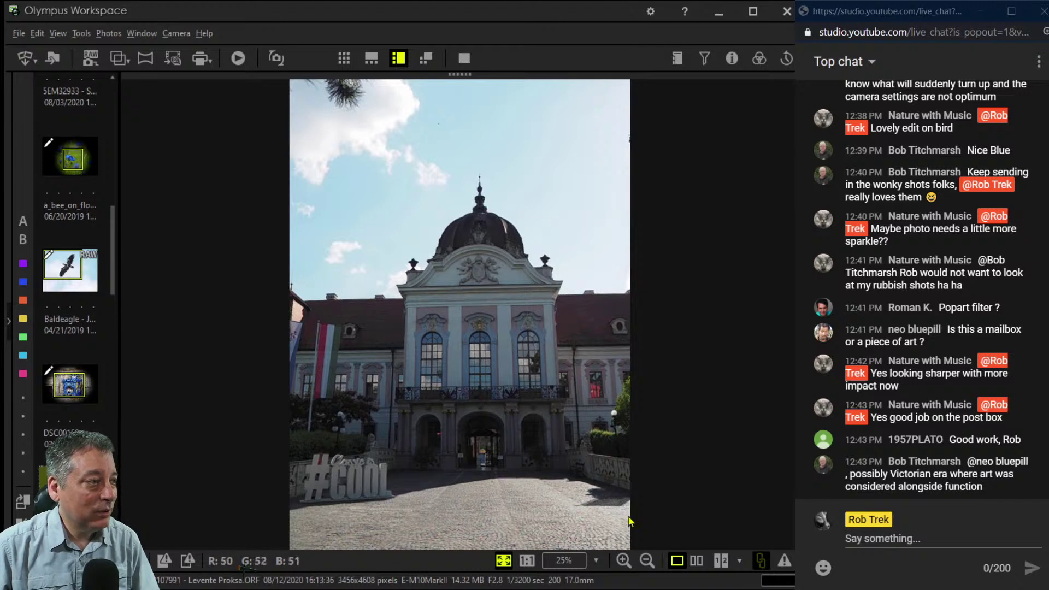
left_click(624, 561)
mouse_move(612, 547)
left_mouse_down()
mouse_move(608, 510)
mouse_move(608, 538)
left_mouse_up()
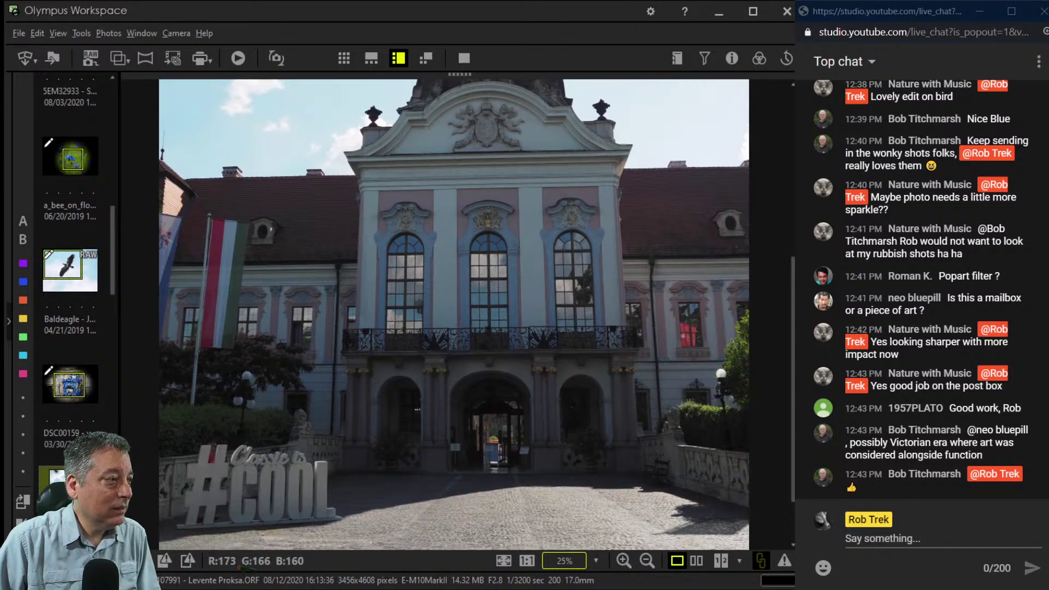
double_click(486, 522)
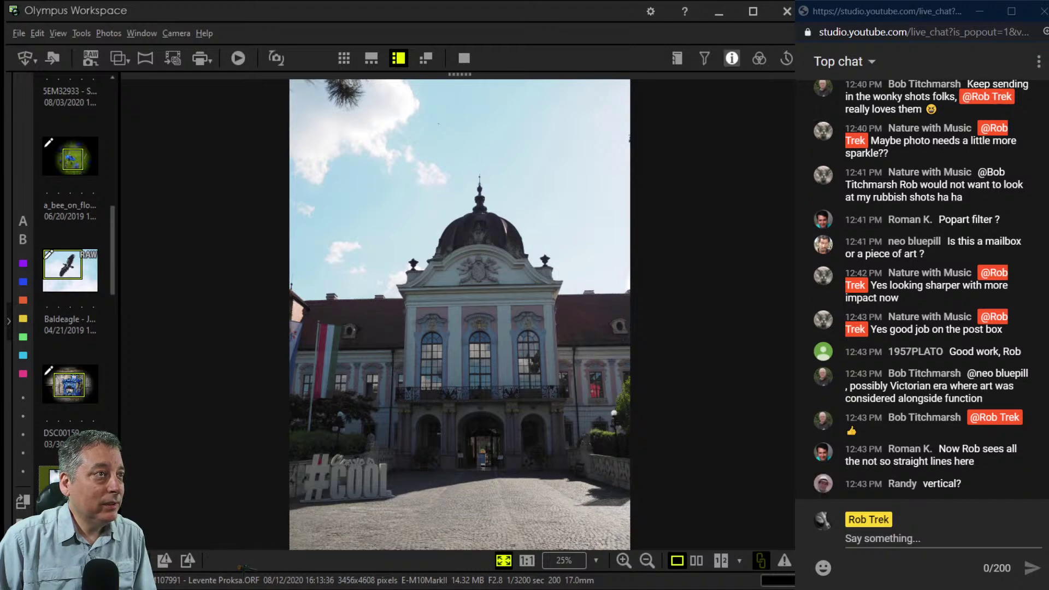
Crop the palace photo using the 1:1 (6:6) option, shifting the frame over the dome and entrance to about 2133 x 4608 pixels.
left_click(759, 58)
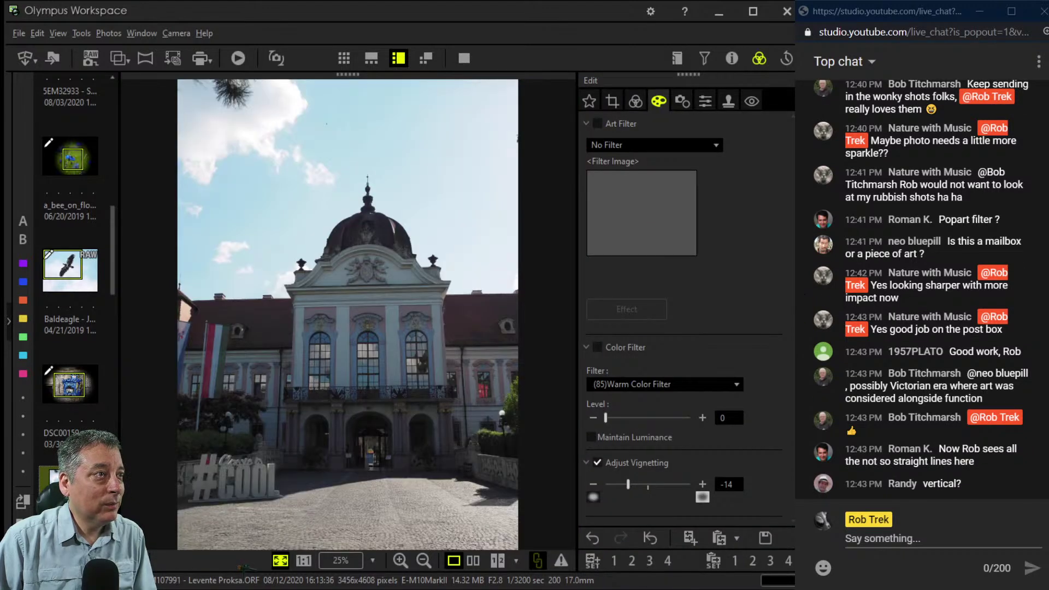
left_click(612, 101)
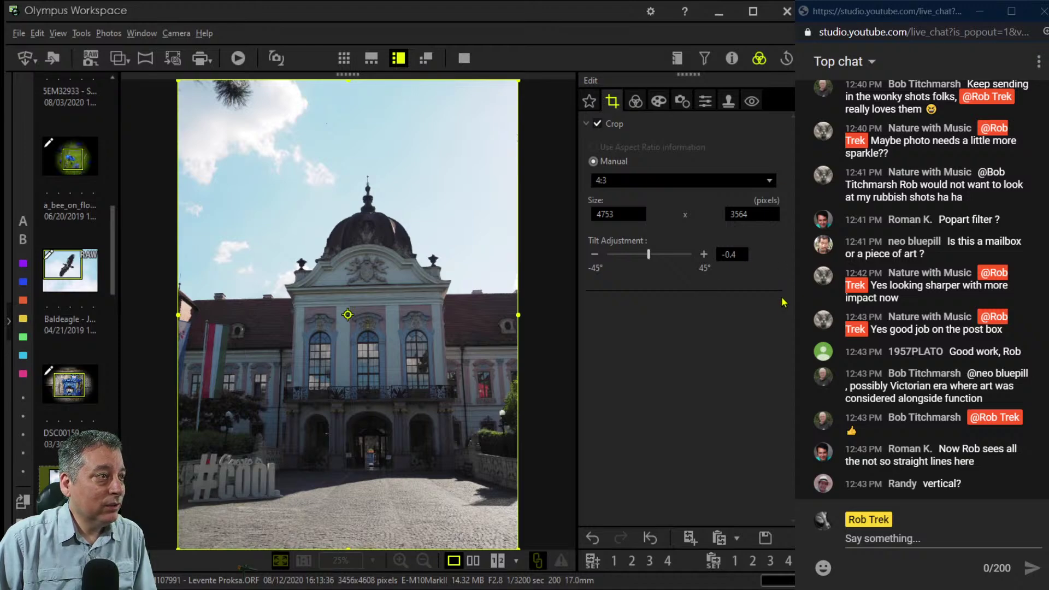
key("Down")
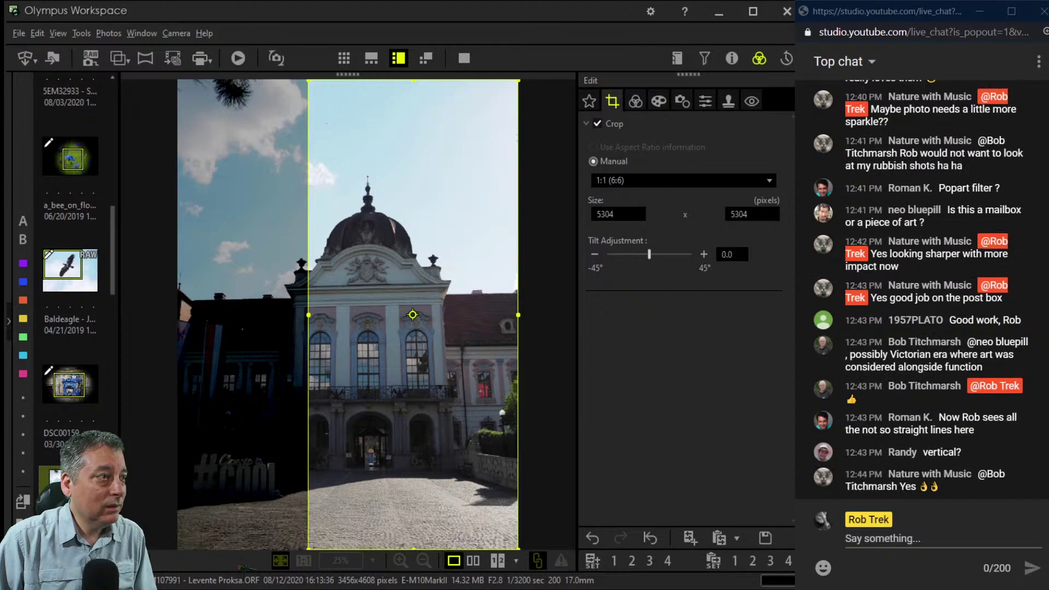
key("Down")
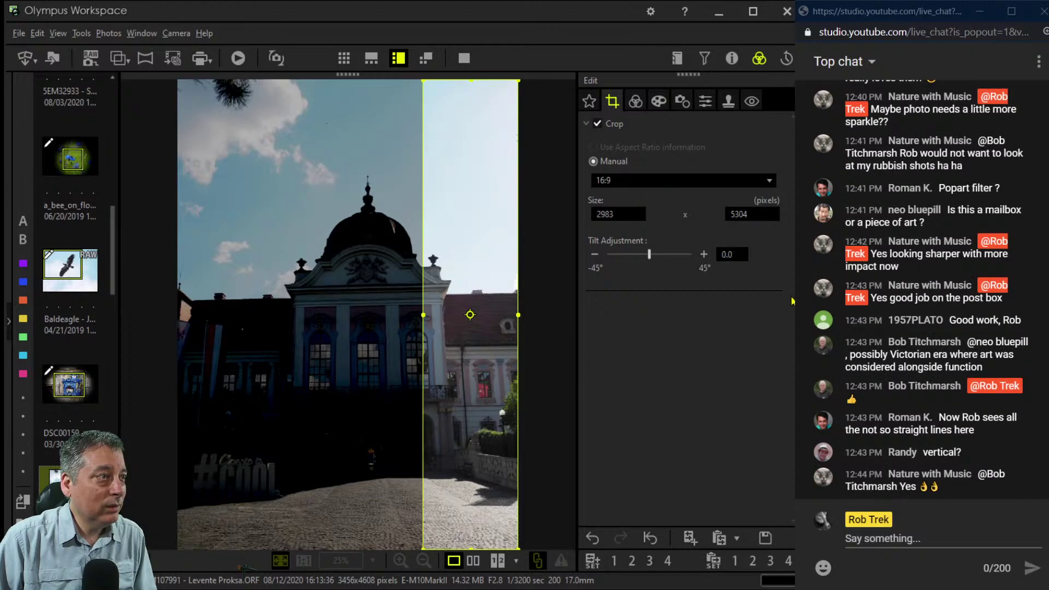
key("Up")
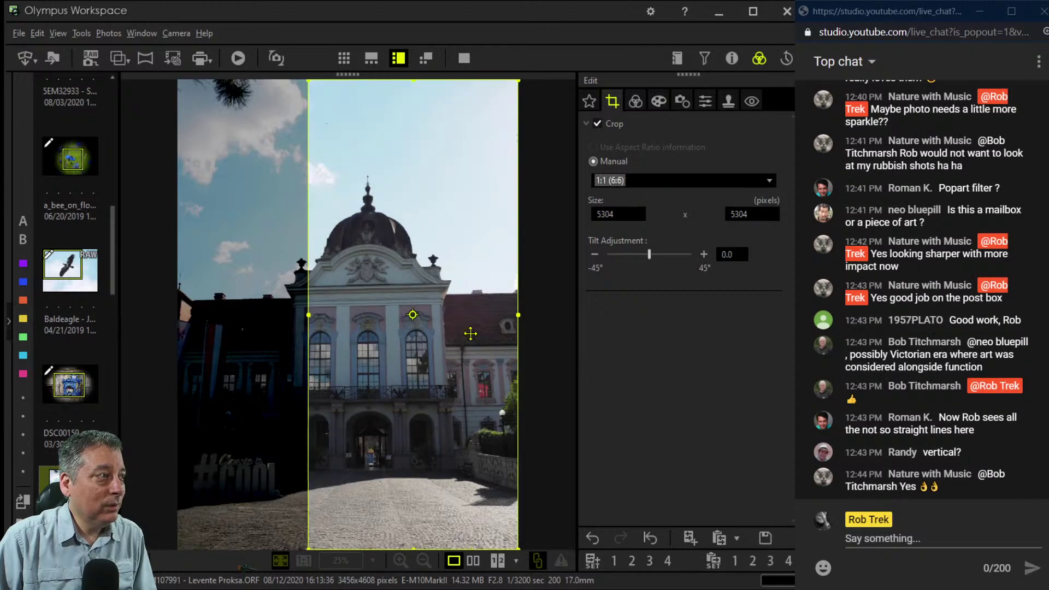
left_click_drag(470, 333, 437, 334)
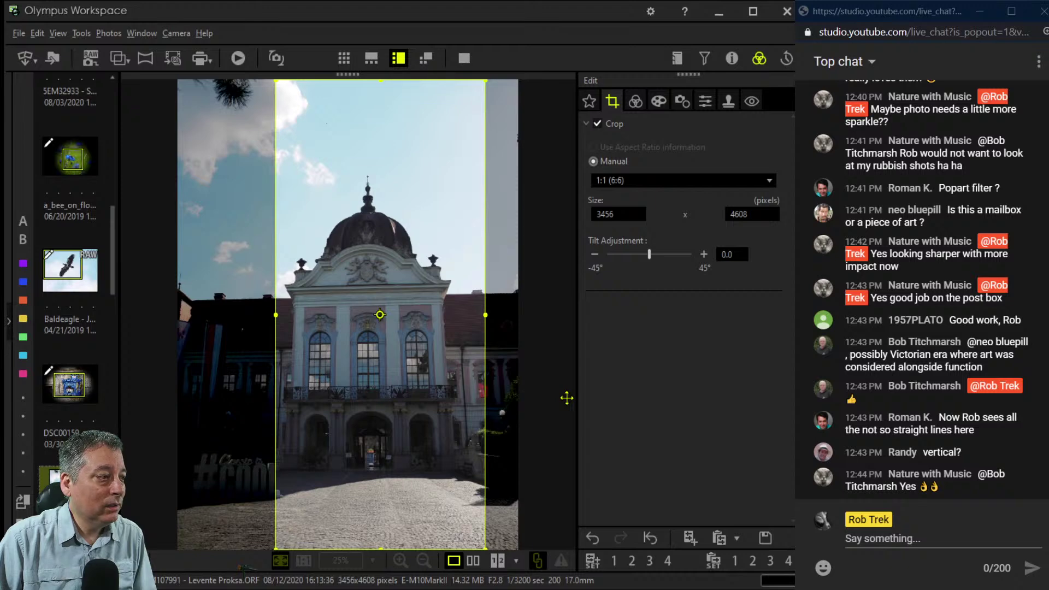
left_click_drag(563, 397, 509, 391)
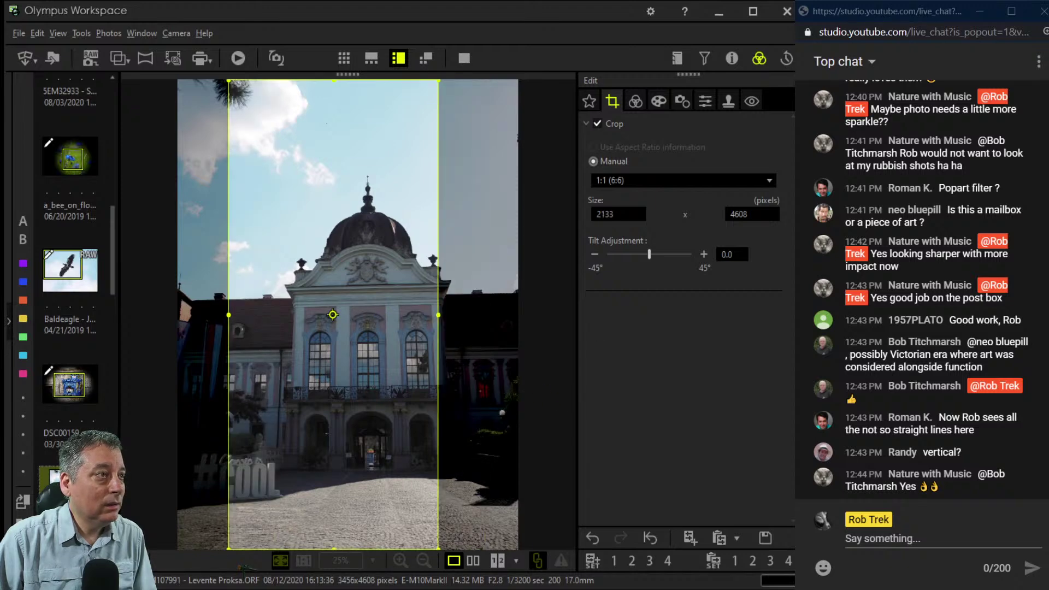
left_click(706, 101)
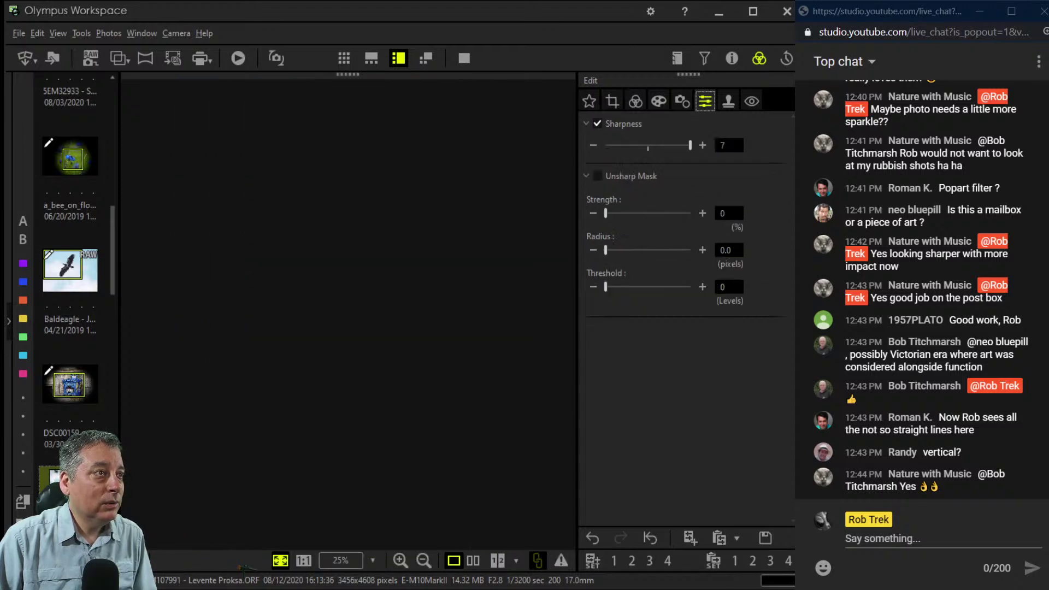
Show the palace photo's histogram and shooting details.
left_click(732, 58)
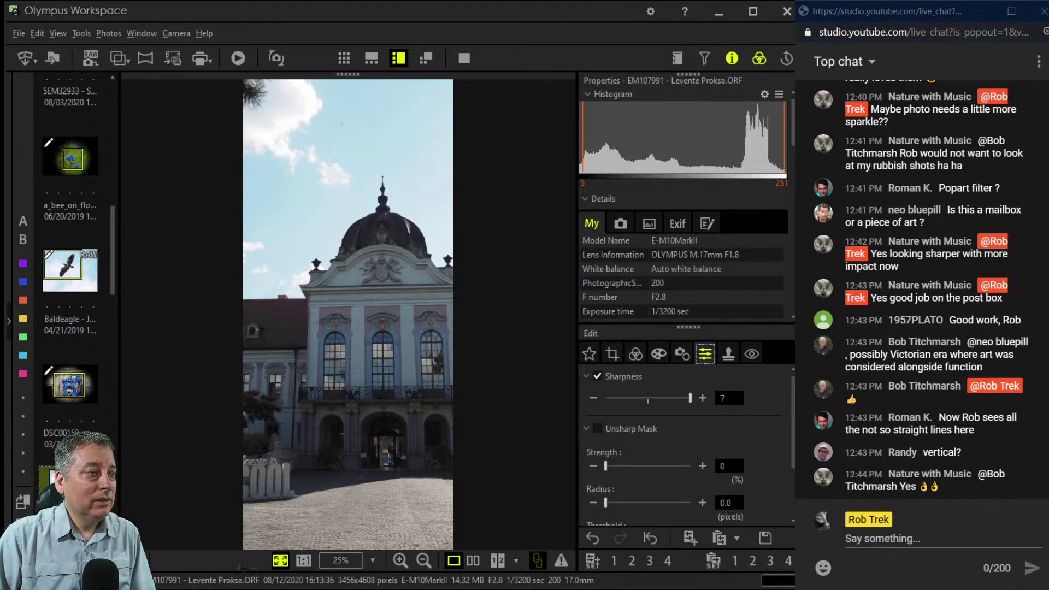
Review the palace photo's remaining shooting details, including focal length, image size and metering mode, and hide the photo properties.
scroll(683, 205, "down", 2)
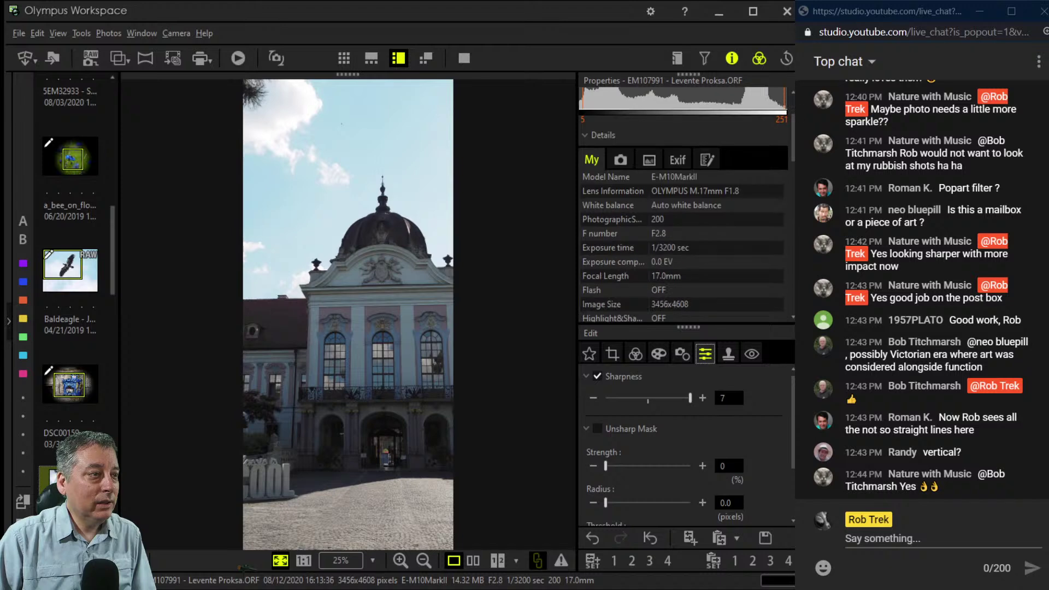
scroll(683, 204, "down", 2)
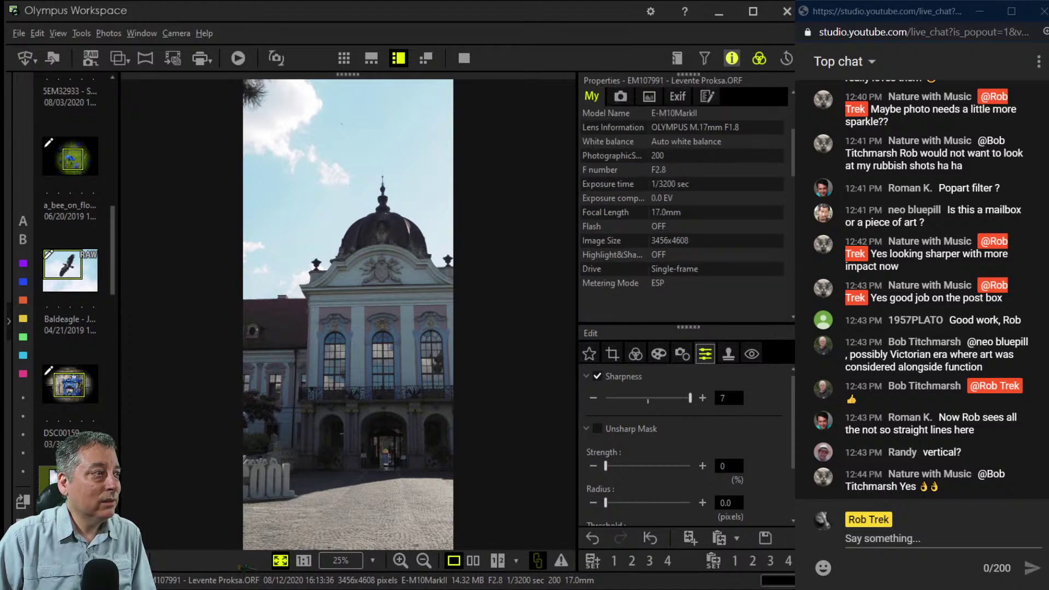
left_click(732, 58)
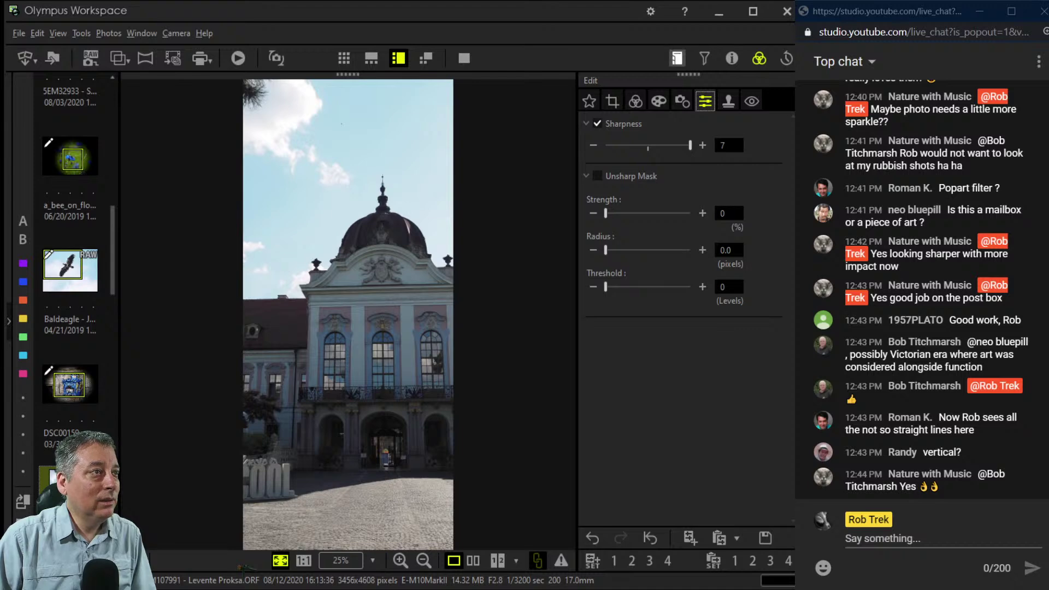
Change the palace photo's crop ratio to Original and reset all its edits to restore the full 3456 x 4608 frame.
left_click(612, 101)
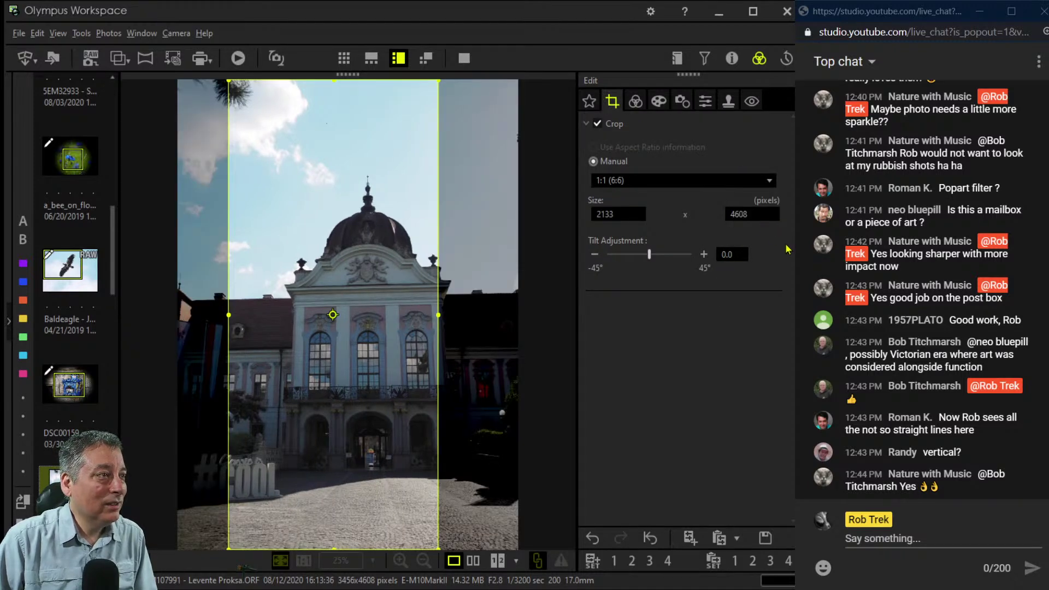
key("Up")
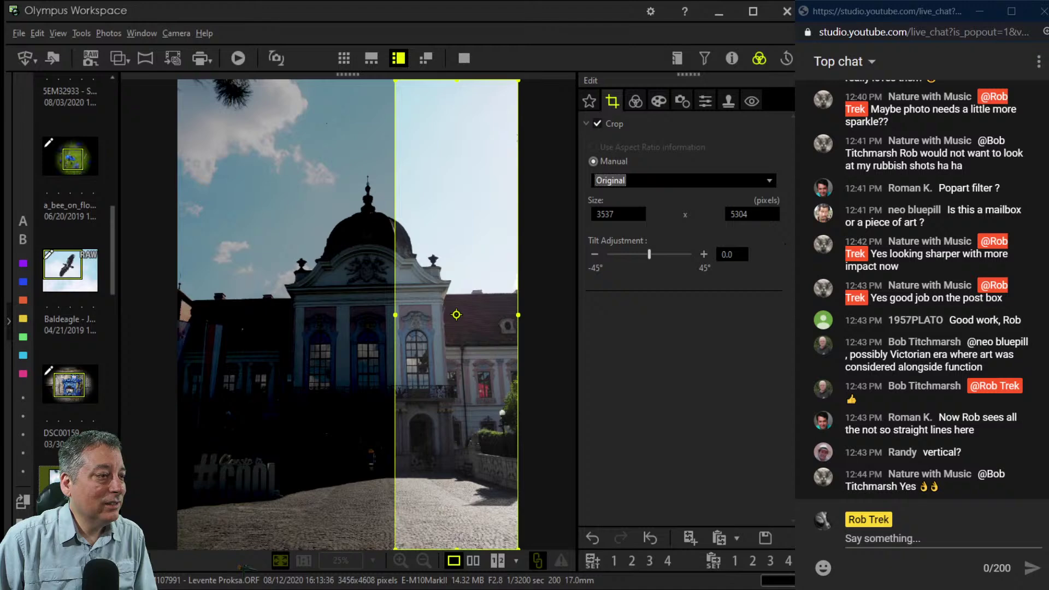
left_click(650, 538)
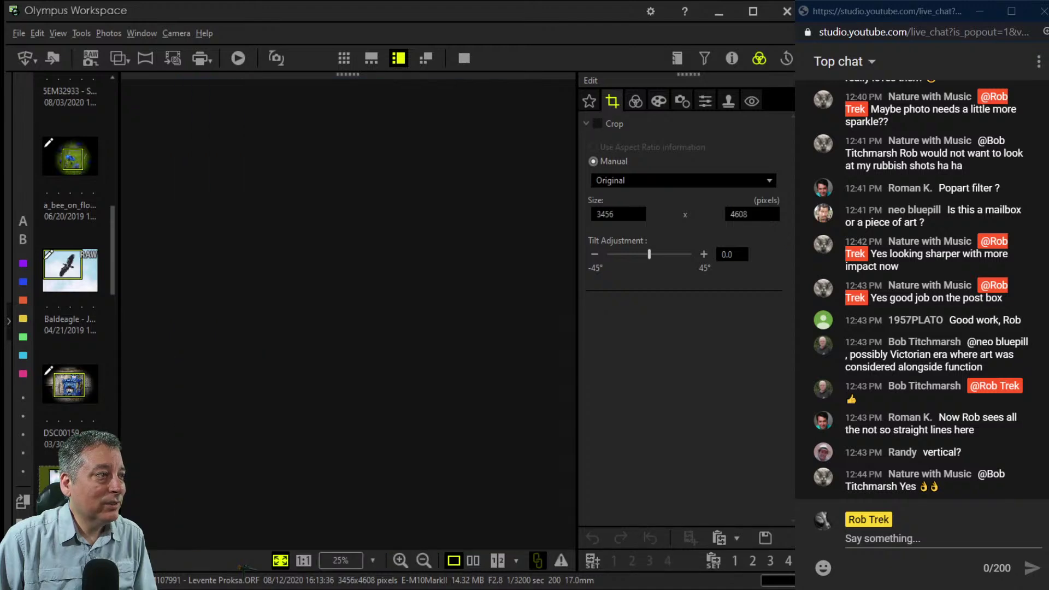
left_click(635, 101)
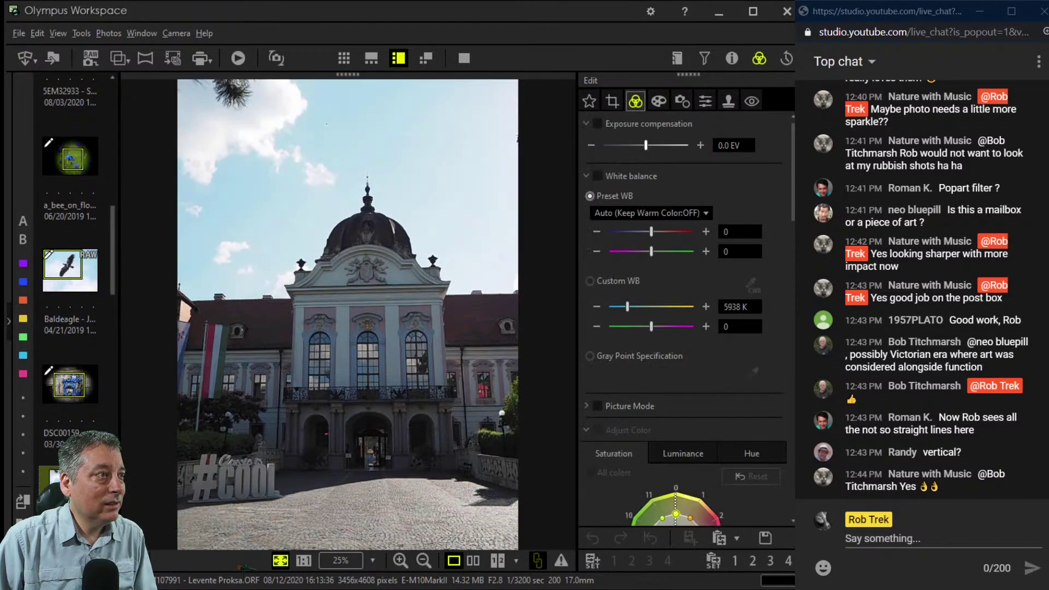
Crop the palace photo with the 1:1 (6:6) ratio to about 2412 x 2412 pixels around the #COOL sign and entrance.
left_click(612, 101)
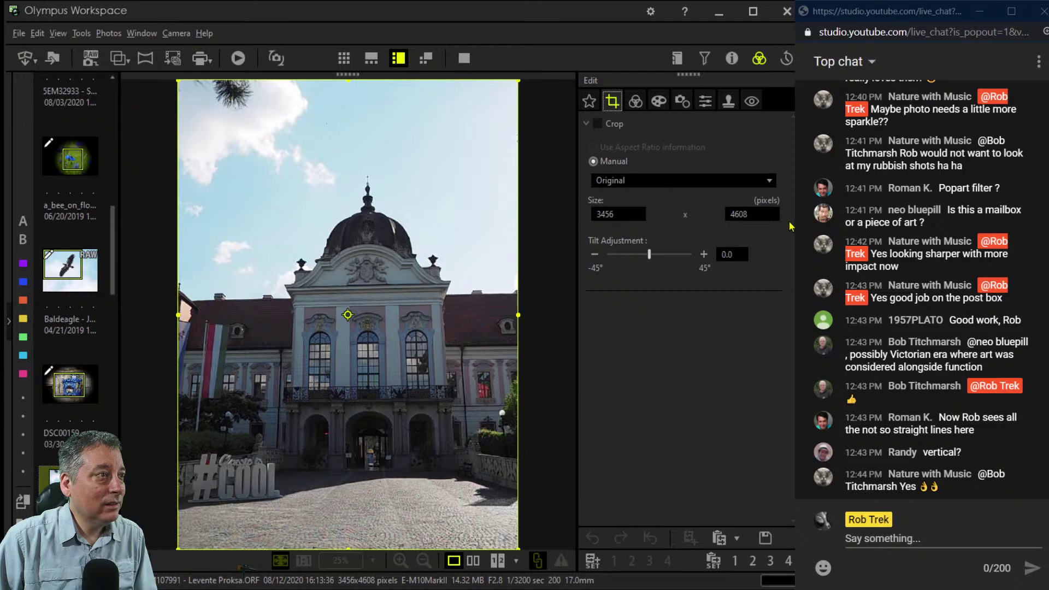
left_click(786, 310)
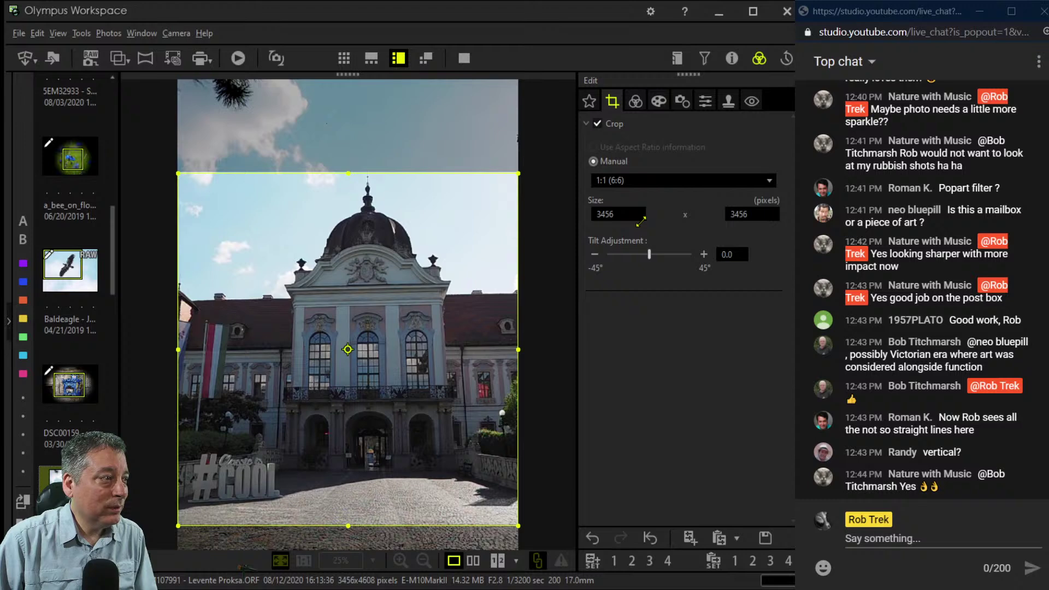
left_click_drag(640, 221, 555, 333)
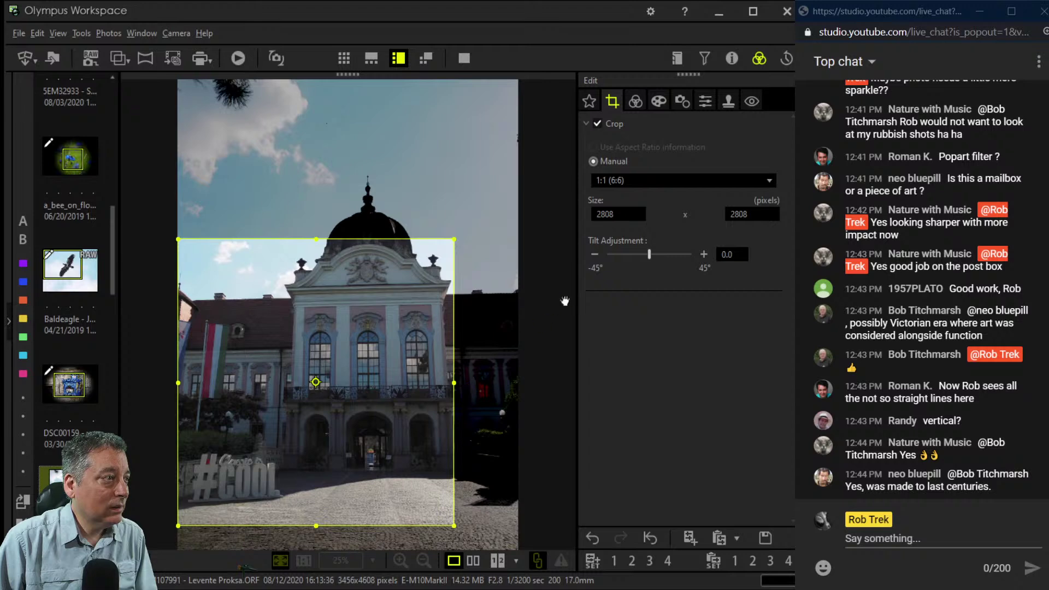
left_click_drag(558, 304, 517, 404)
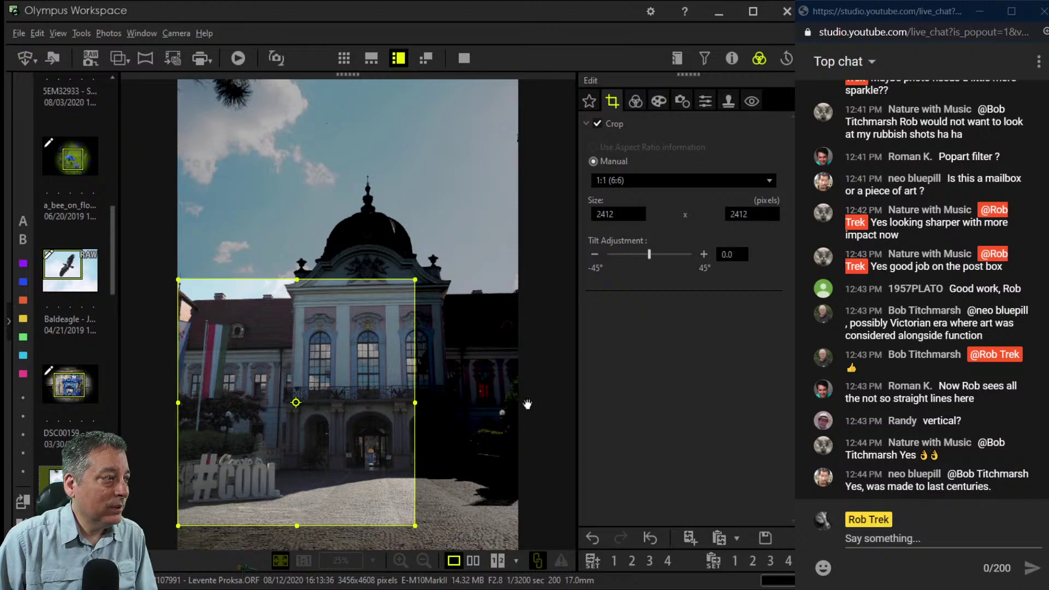
left_click(636, 101)
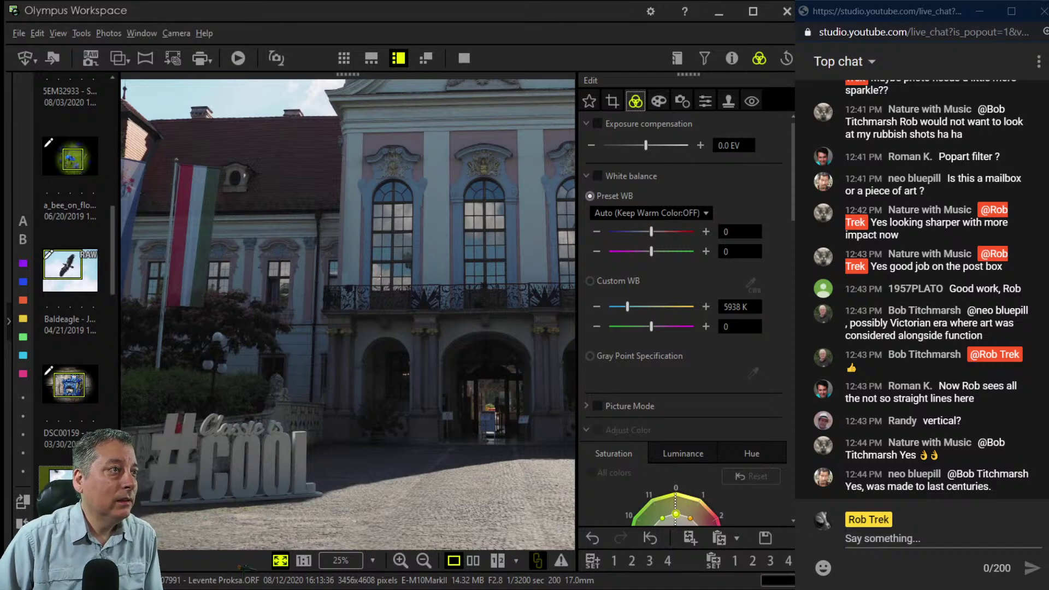
Try a vertical keystone compensation of 14 on the cropped palace photo.
left_click(705, 101)
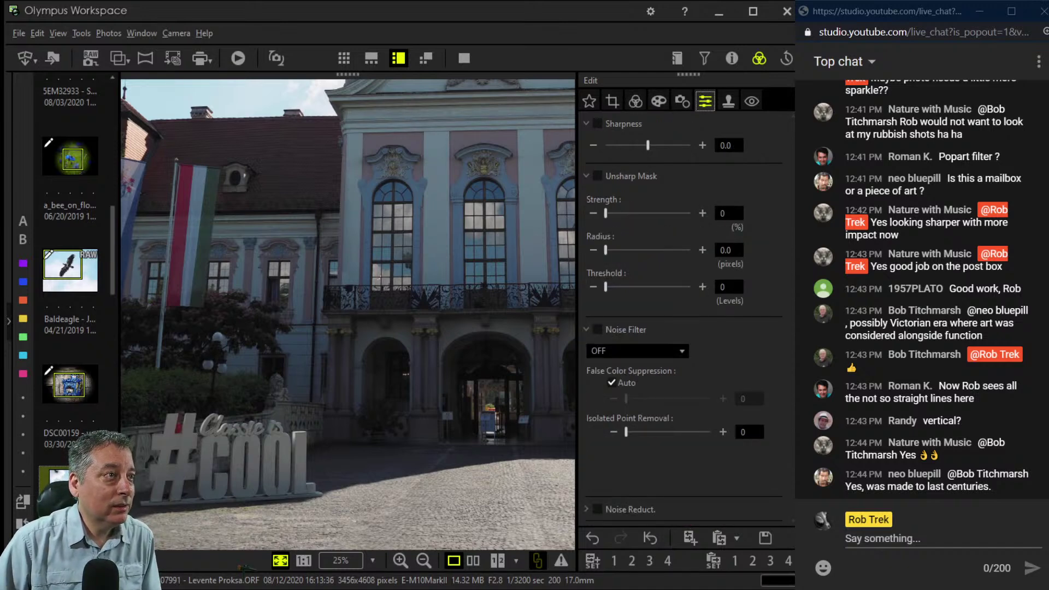
left_click(682, 101)
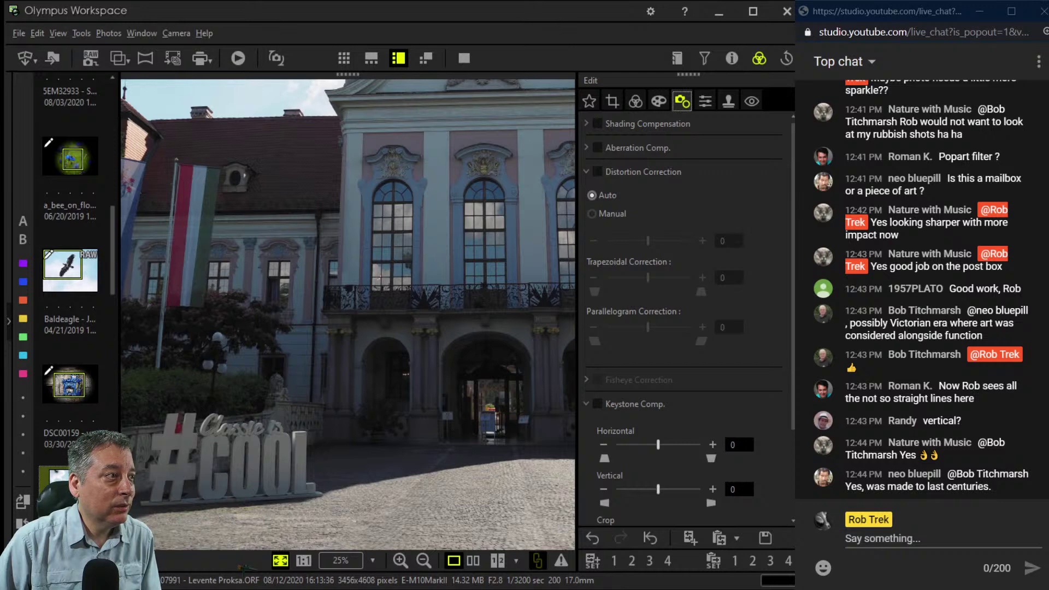
left_click(713, 489)
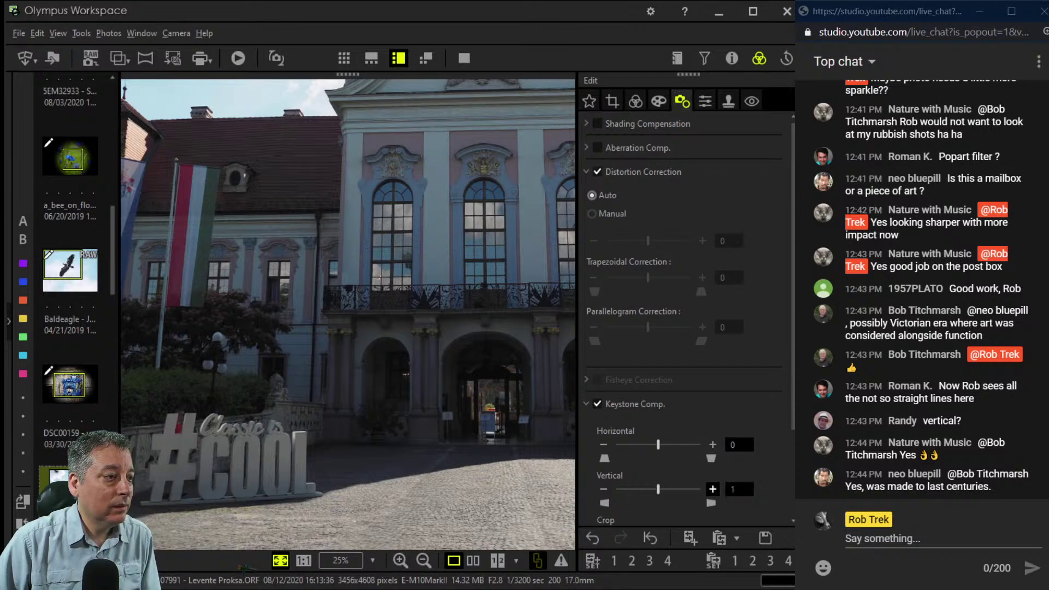
left_click(712, 489)
left_click(712, 489)
left_click(712, 489)
left_click(712, 489)
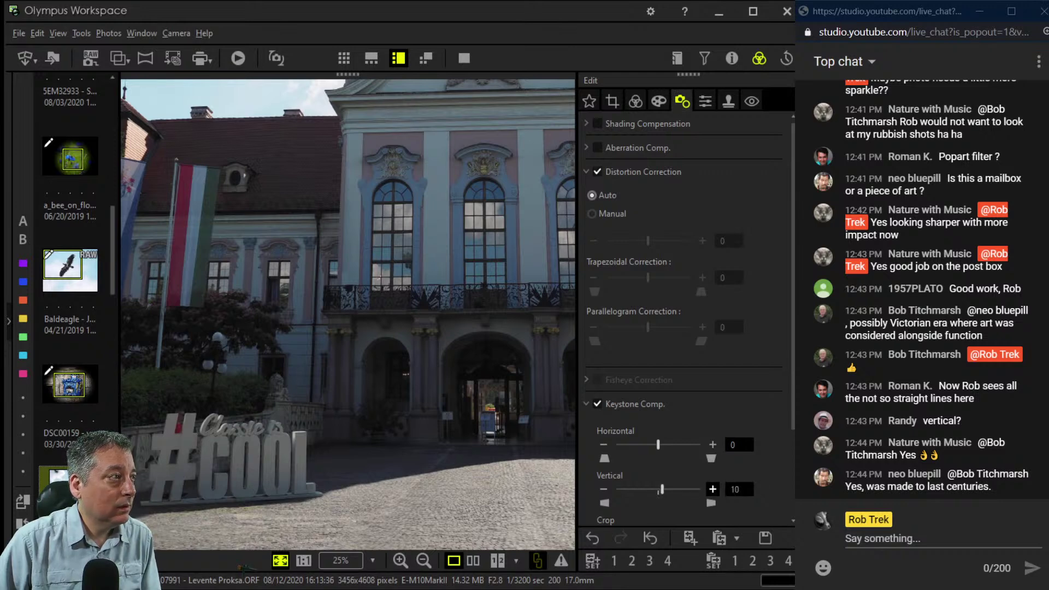
left_click(712, 489)
left_click(712, 489)
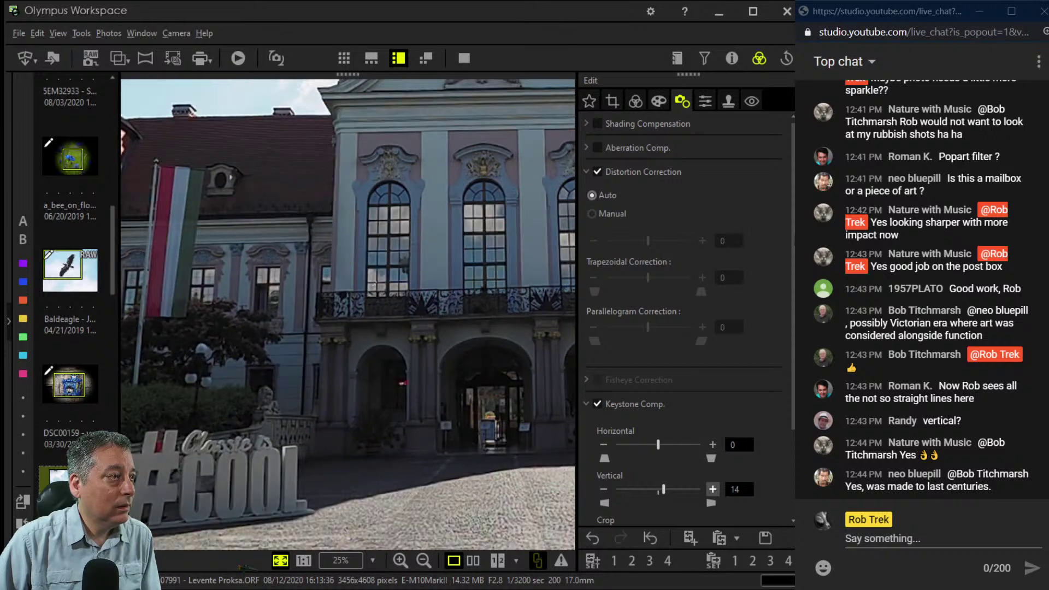
Set the palace photo's vertical keystone compensation to -11.
left_click_drag(663, 489, 655, 489)
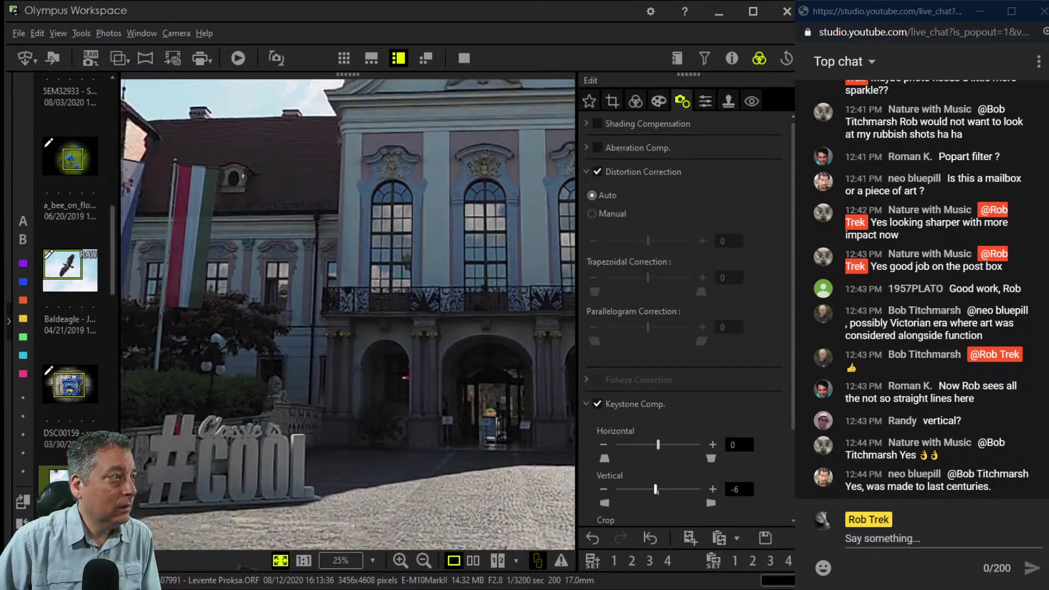
left_click(603, 489)
left_click(603, 489)
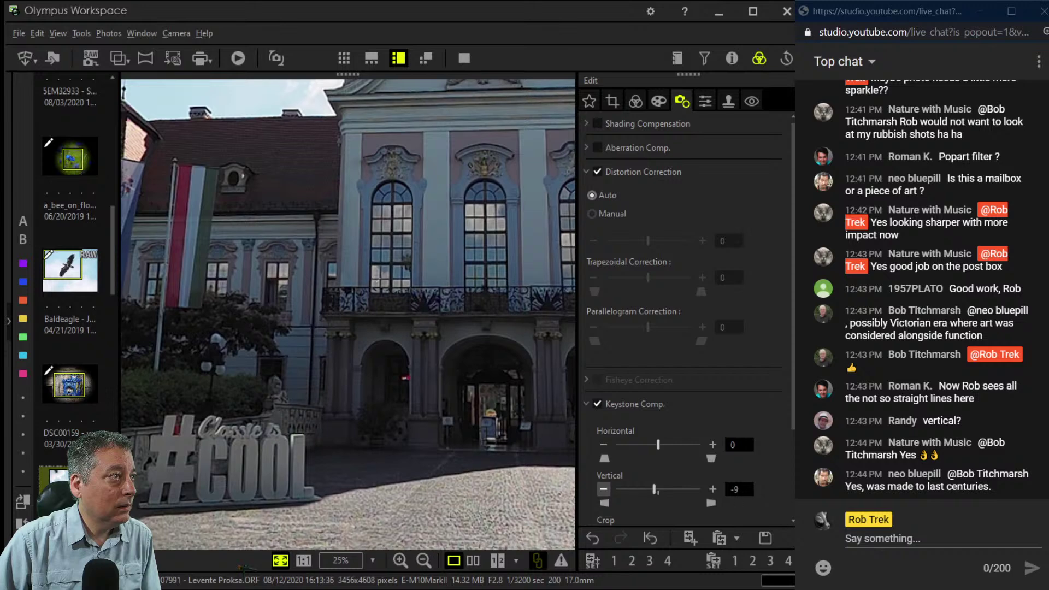
left_click(603, 489)
left_click(603, 489)
left_click(603, 489)
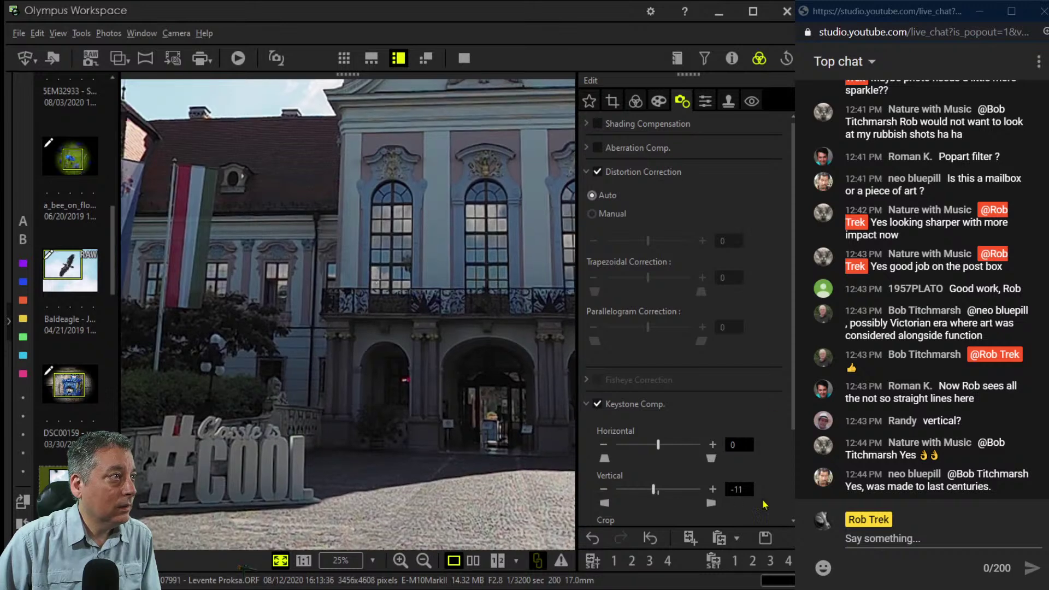
Straighten the palace photo with a tilt adjustment of 0.5 degrees in the crop settings.
left_click(612, 100)
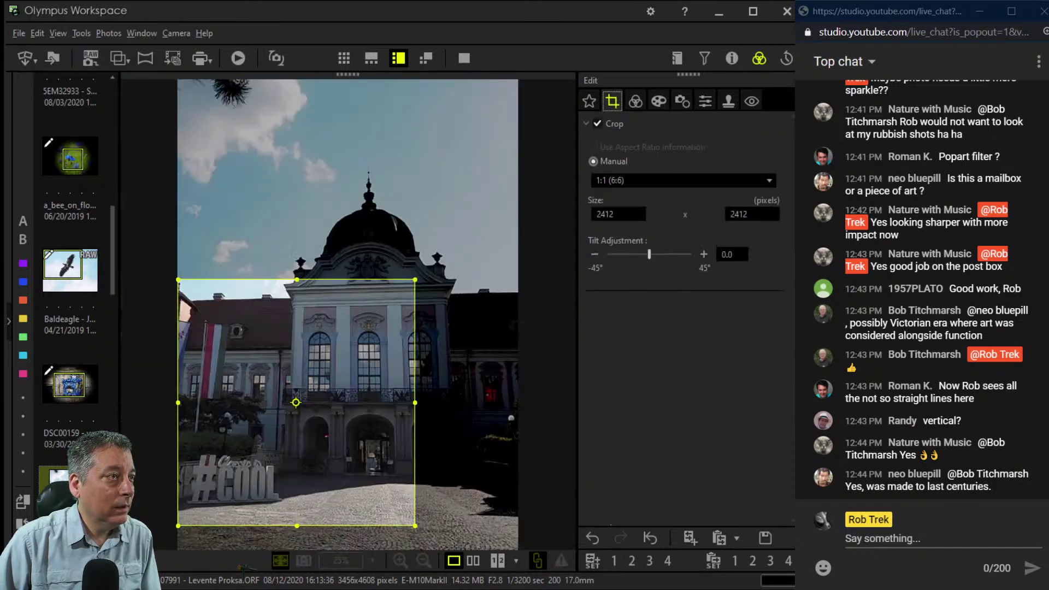
left_click(703, 254)
left_click(703, 254)
left_click(704, 254)
left_click(704, 254)
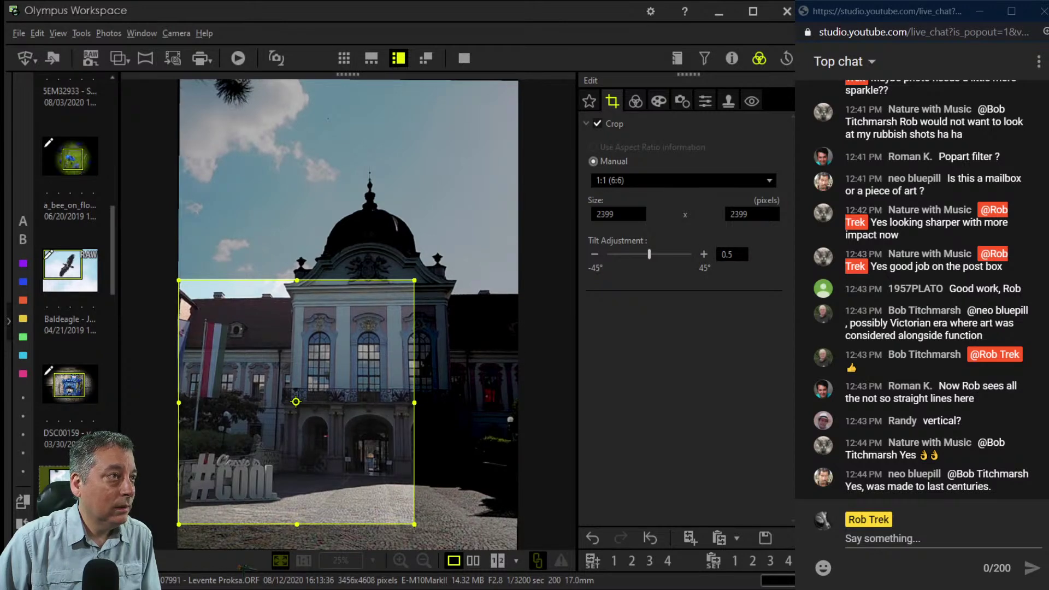
Raise the palace photo's horizontal keystone compensation to 37.
left_click(634, 100)
left_click(659, 101)
left_click(682, 101)
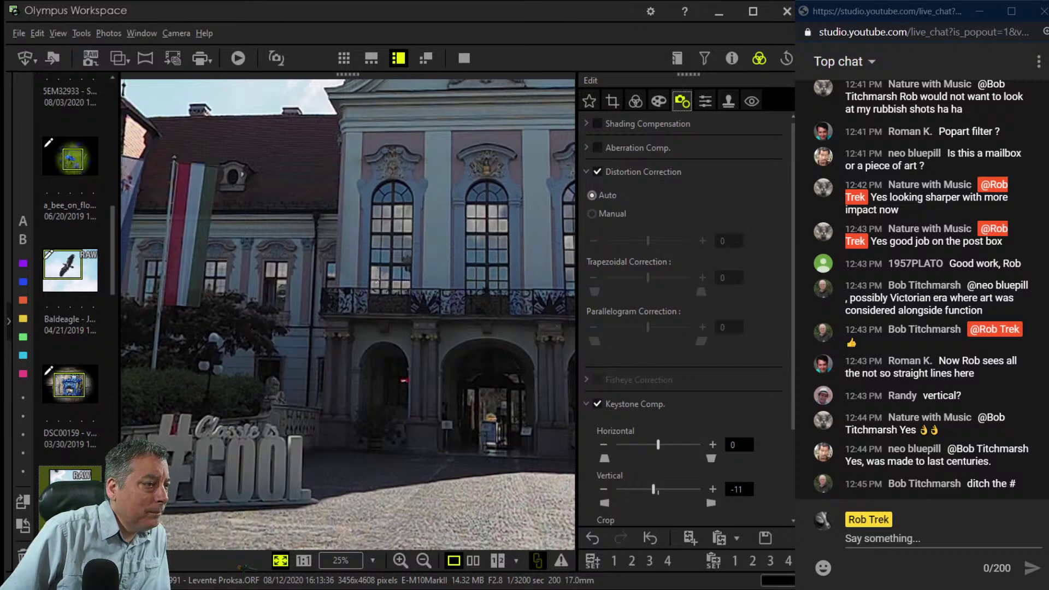
left_click(713, 445)
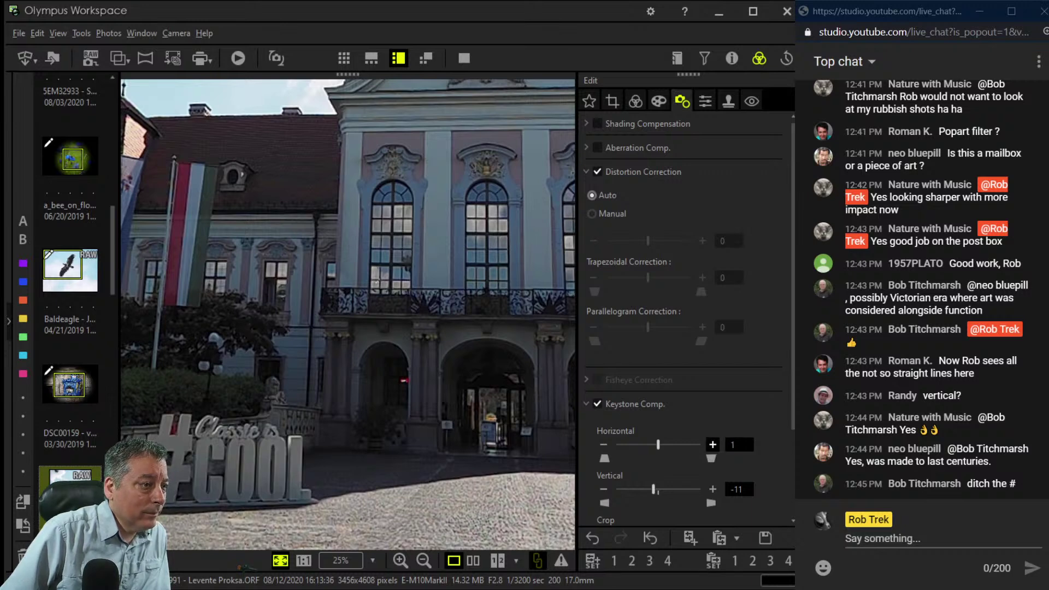
left_click(713, 444)
left_click(713, 445)
left_click(713, 444)
left_click(713, 445)
left_click(712, 445)
left_click(712, 444)
left_click(713, 445)
left_click(712, 444)
left_click(712, 444)
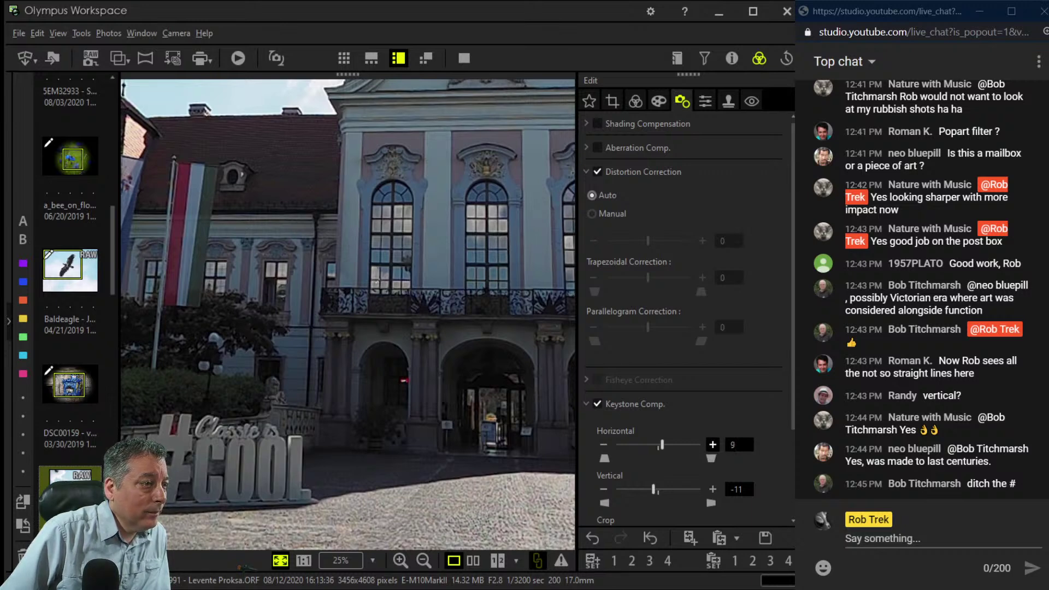
left_click(712, 444)
left_click(712, 445)
left_click(713, 445)
left_click(712, 444)
left_click(713, 445)
left_click(713, 444)
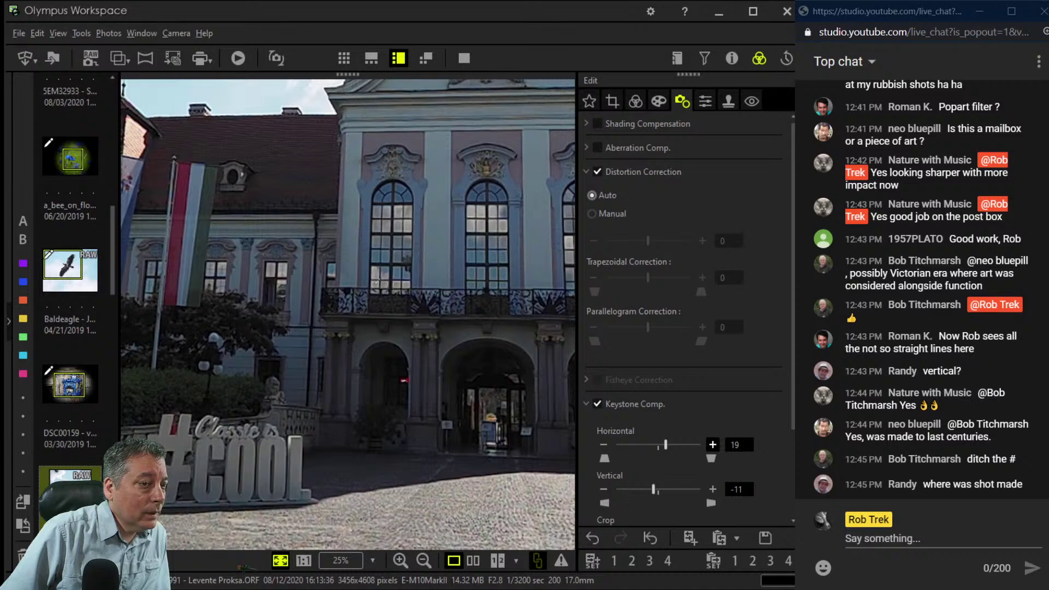
left_click(712, 445)
left_click(712, 445)
left_click(713, 444)
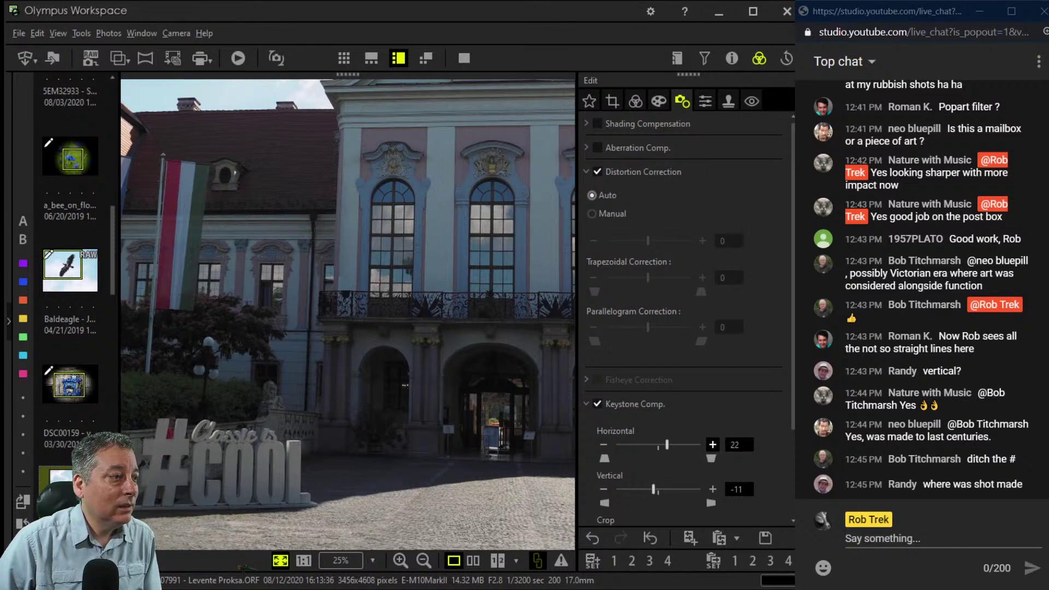
left_click(712, 444)
left_click(713, 444)
left_click(712, 444)
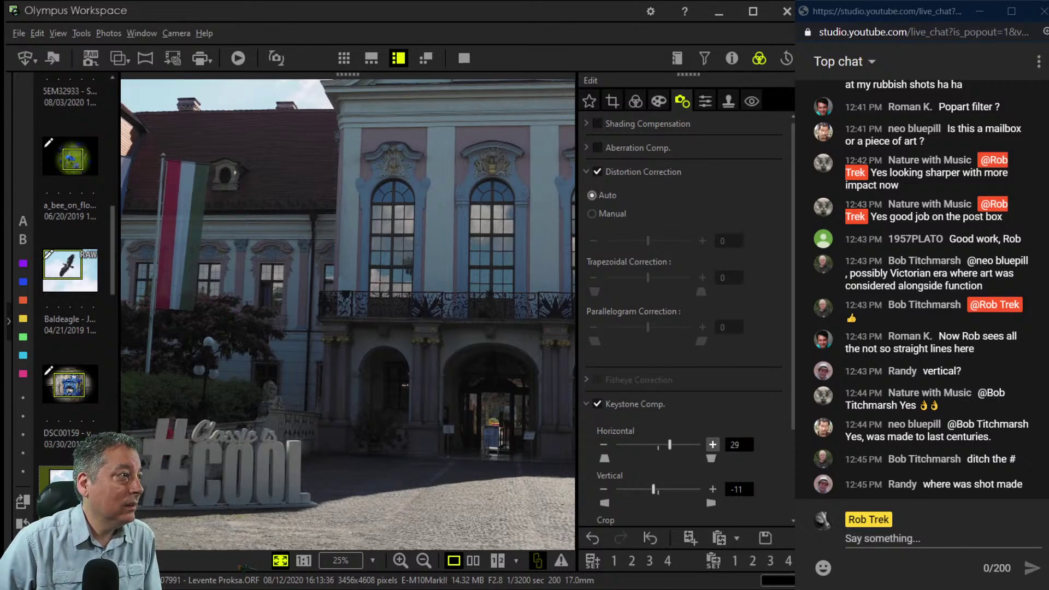
left_click(712, 444)
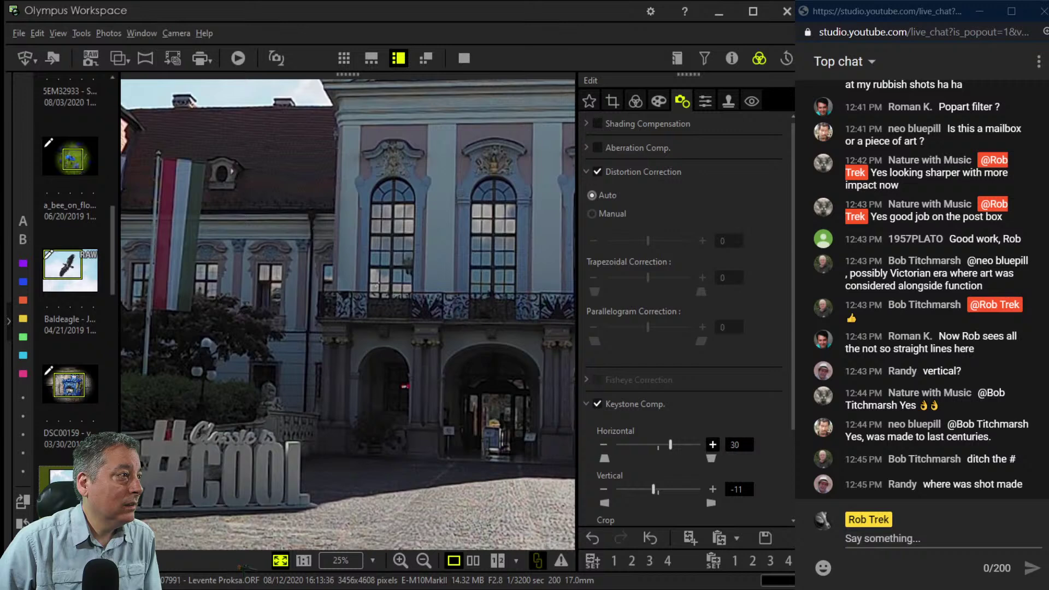
left_click(712, 444)
left_click(713, 444)
left_click(712, 444)
left_click(712, 444)
left_click(713, 444)
left_click(713, 444)
left_click(712, 444)
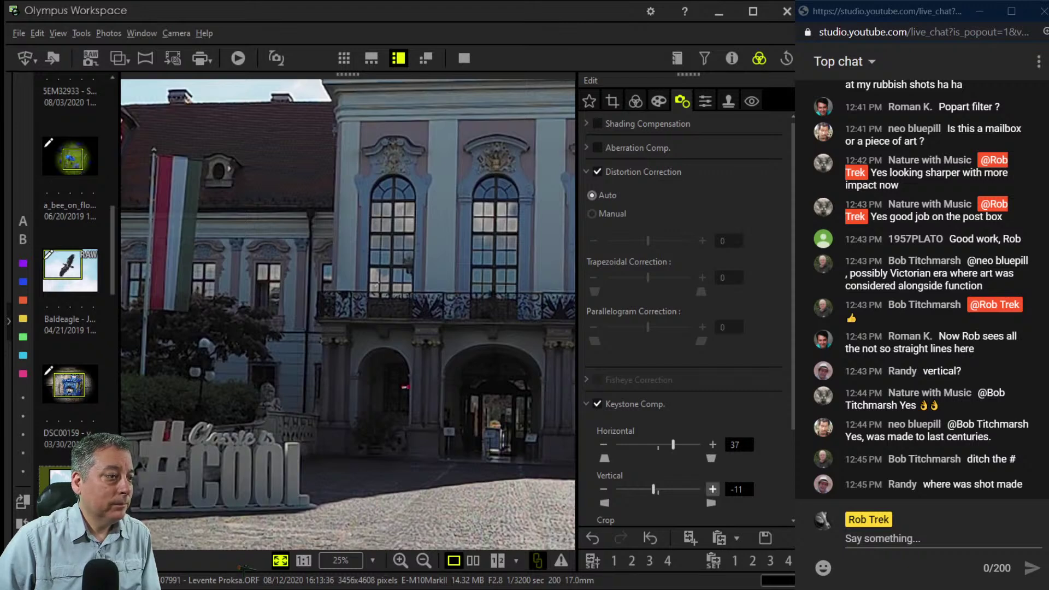
Raise the palace photo's vertical keystone compensation to 3.
left_click(712, 489)
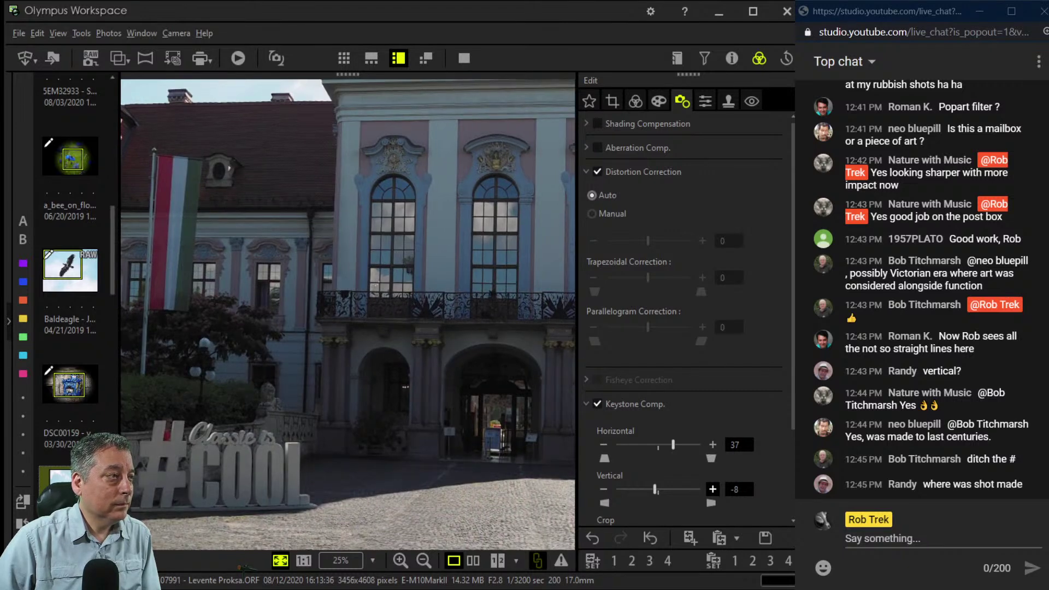
left_click(713, 489)
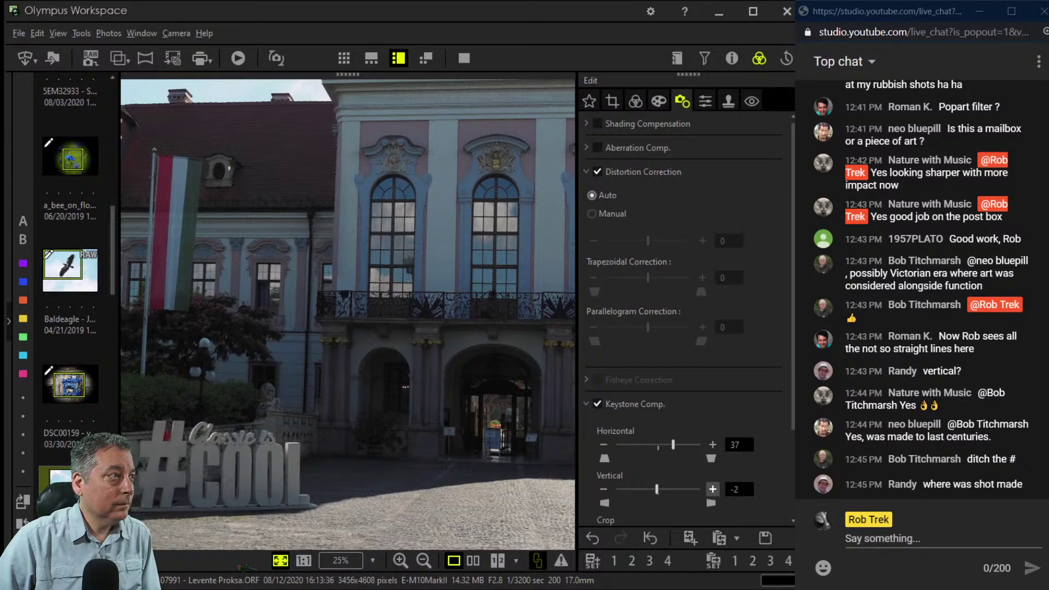
left_click(712, 489)
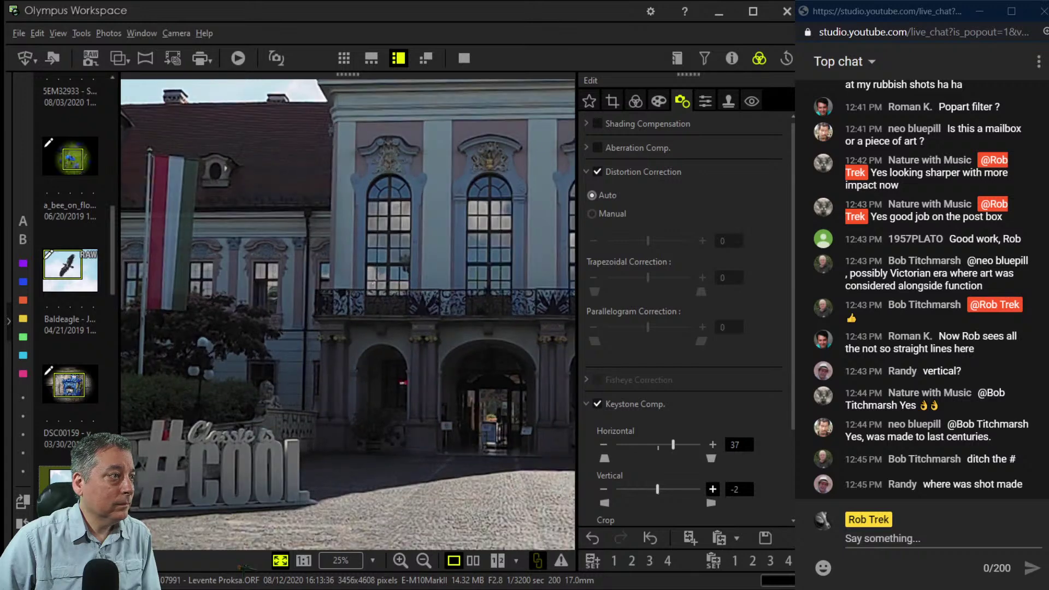
left_click(712, 489)
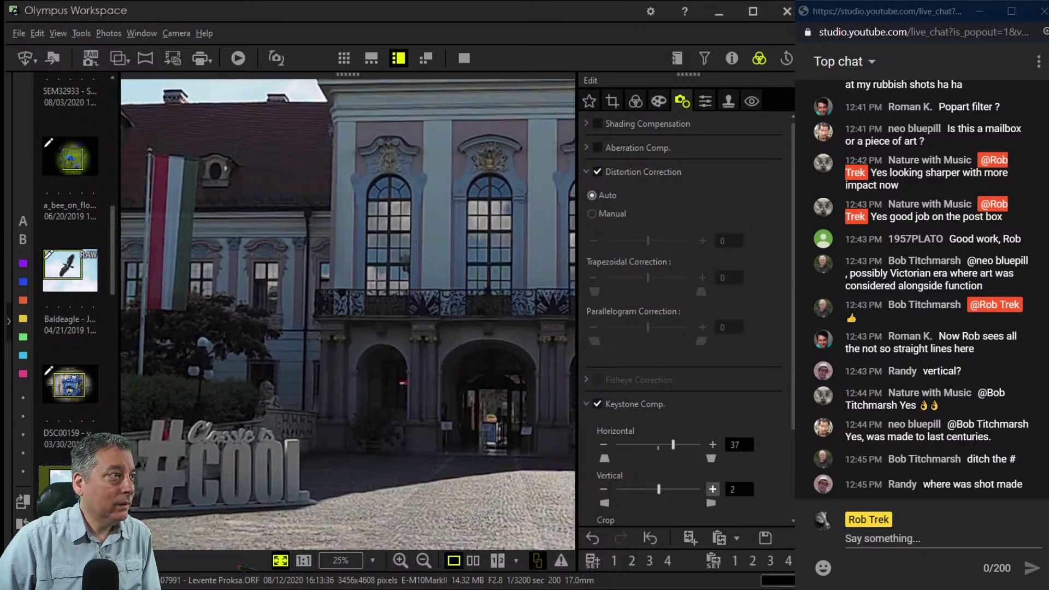
left_click(712, 489)
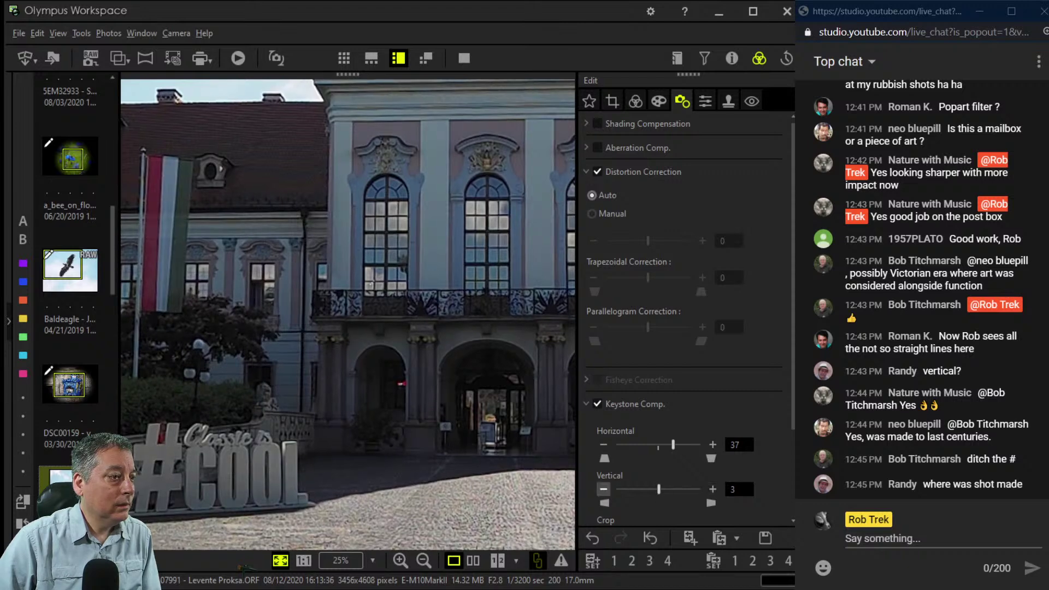
Lower the palace photo's vertical keystone compensation to 1 and raise its tilt adjustment to 0.7 degrees.
left_click(603, 489)
left_click(603, 489)
left_click(593, 101)
left_click(611, 101)
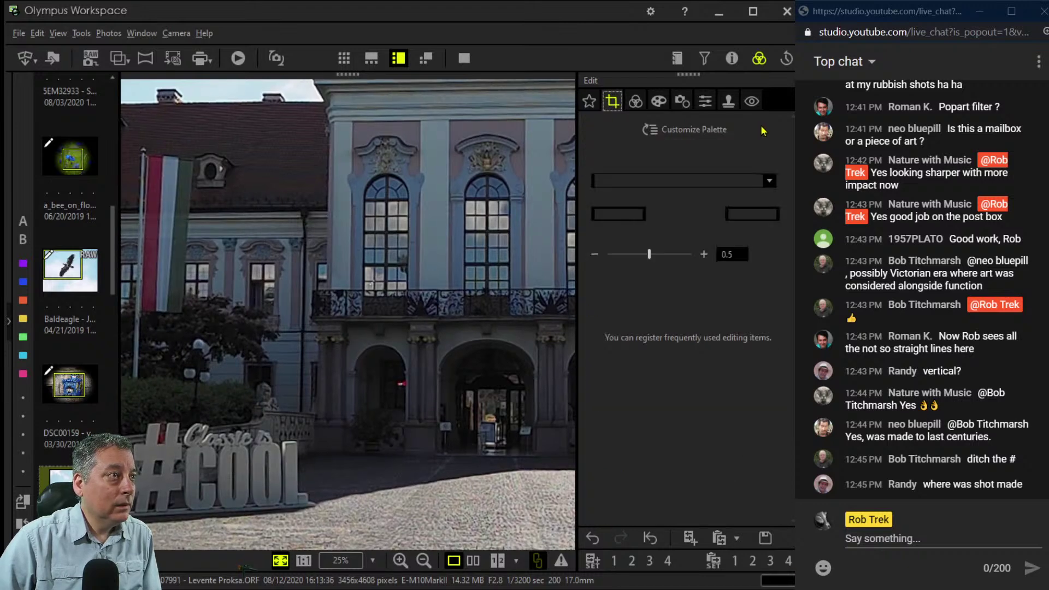
left_click(704, 254)
left_click(704, 254)
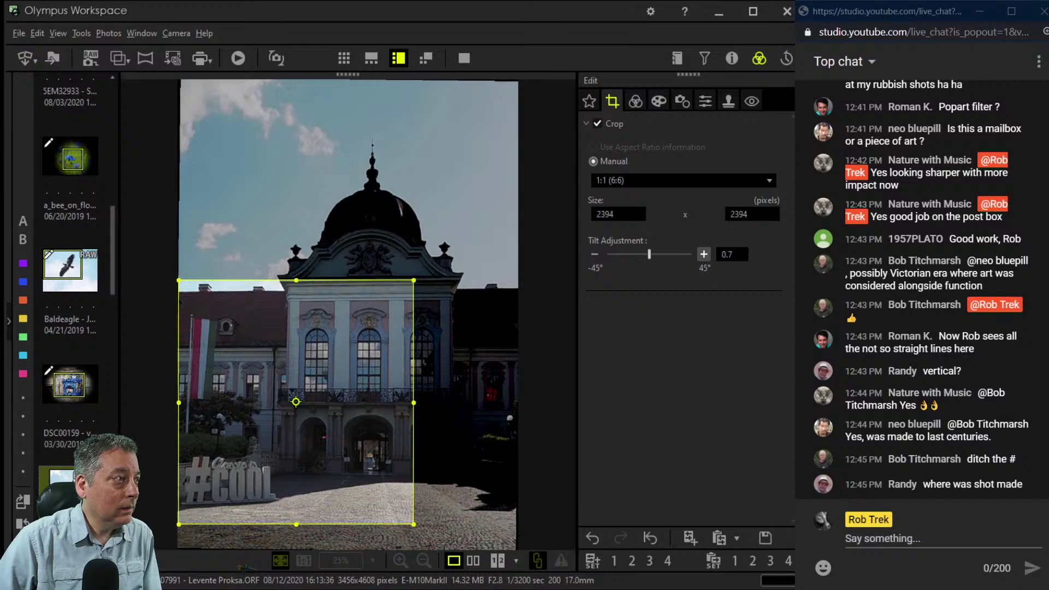
Enable the gradation adjustment on the palace photo and set it to AUTO.
left_click(635, 101)
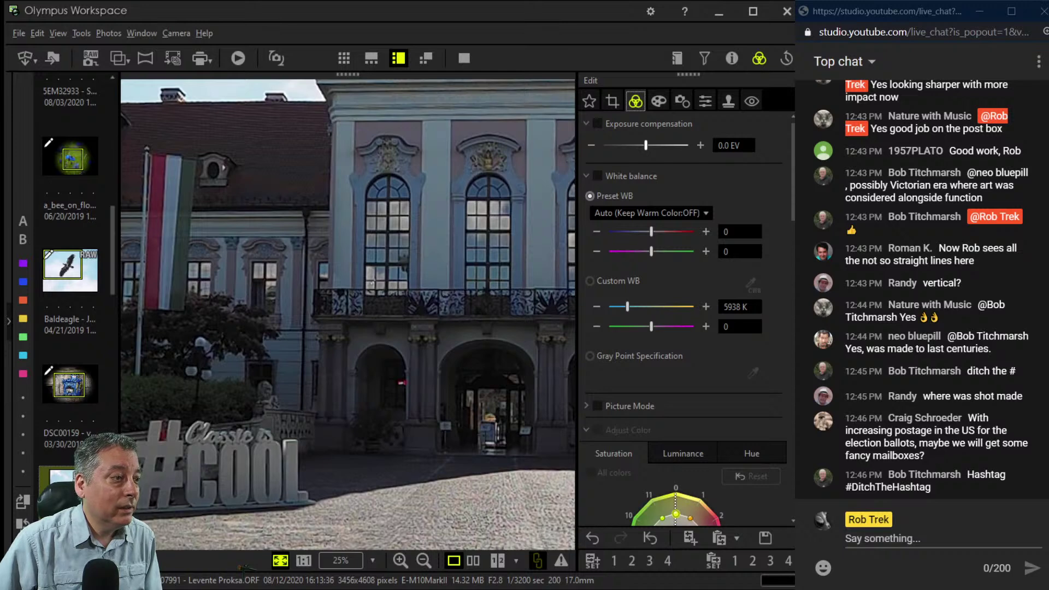
key("c")
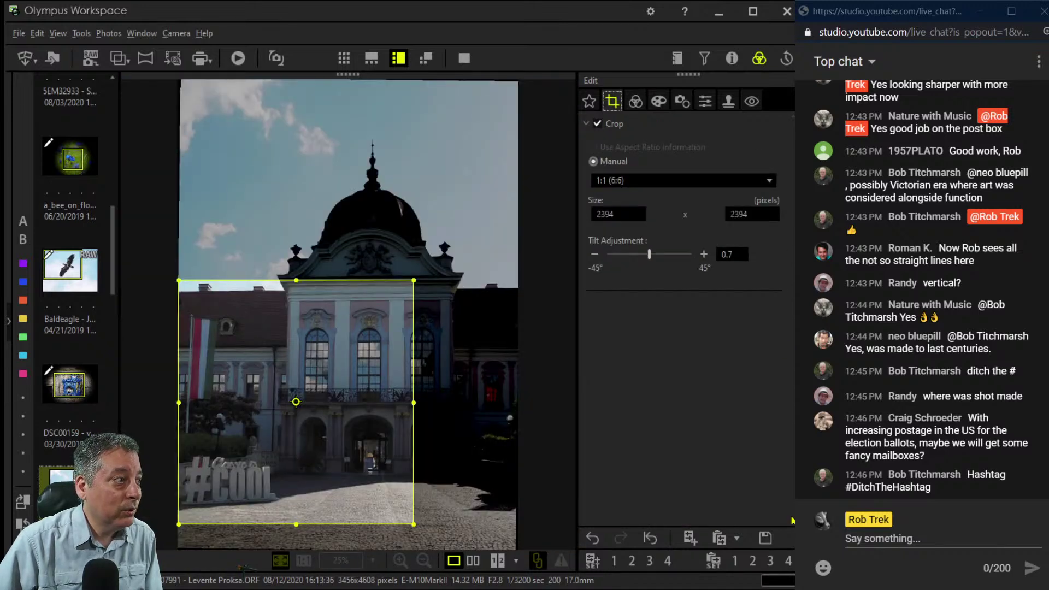
left_click(635, 101)
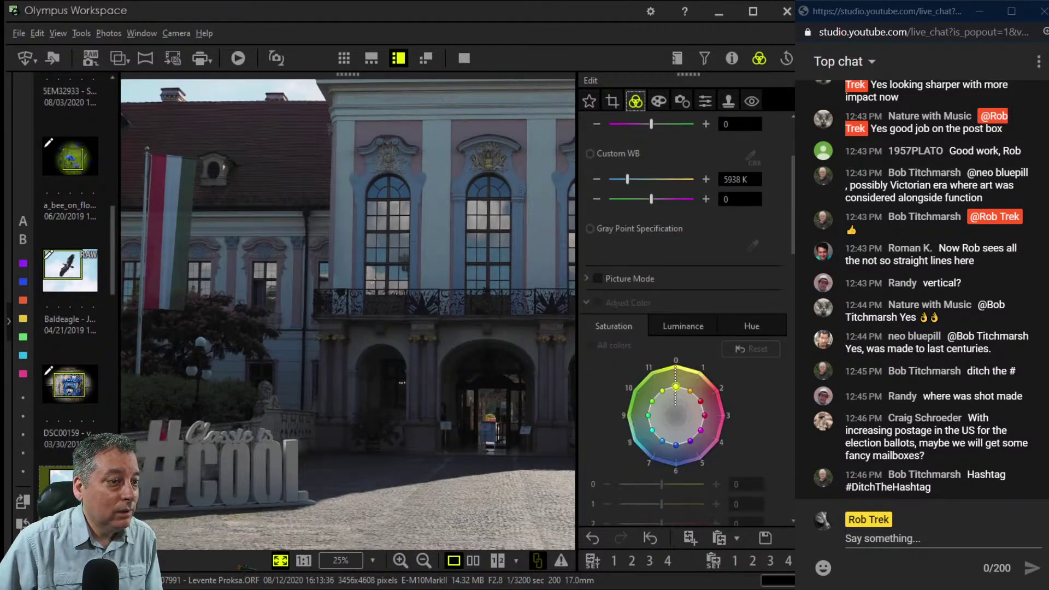
scroll(689, 317, "down", 10)
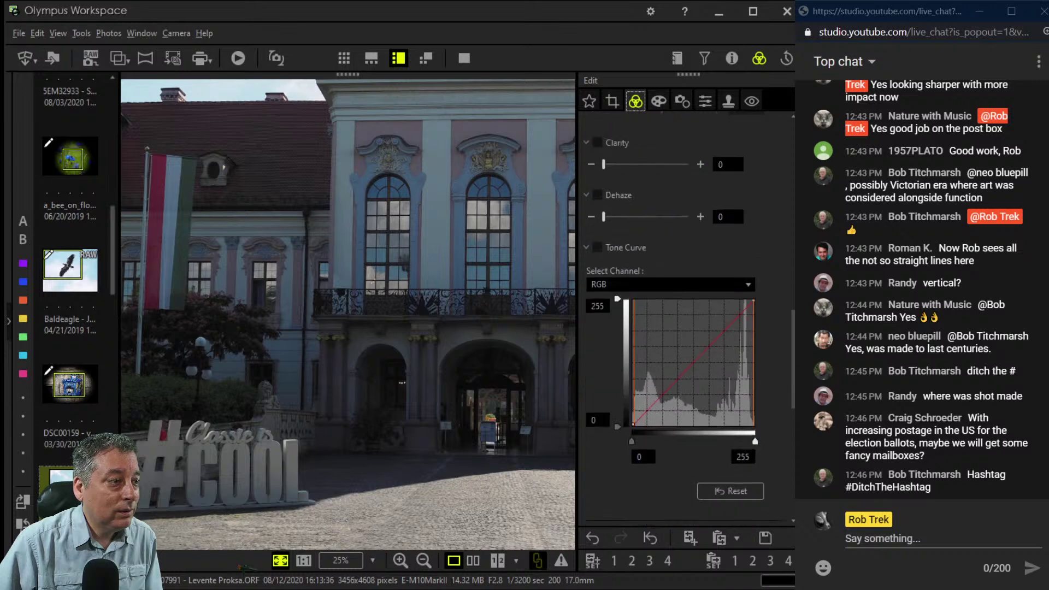
scroll(688, 317, "down", 1)
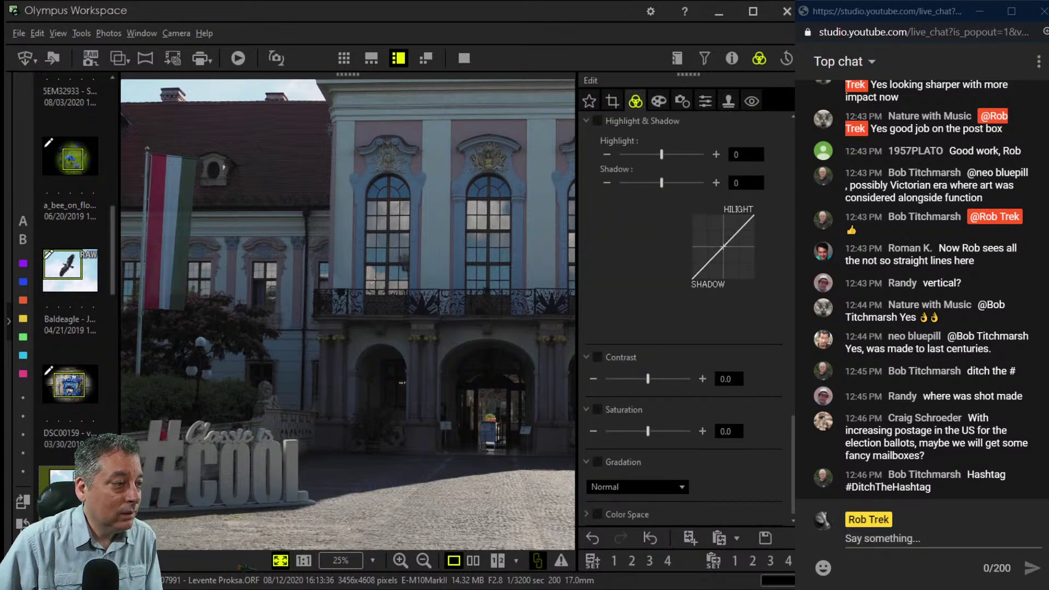
left_click(597, 462)
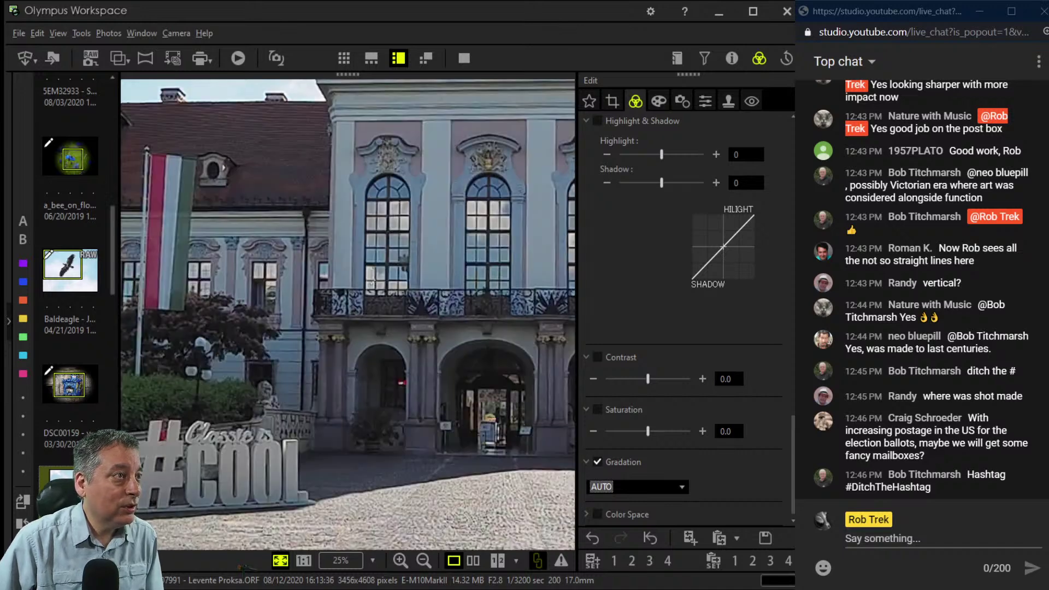
Apply a color-boosting art filter to the palace photo and reduce its saturation slightly.
left_click(659, 101)
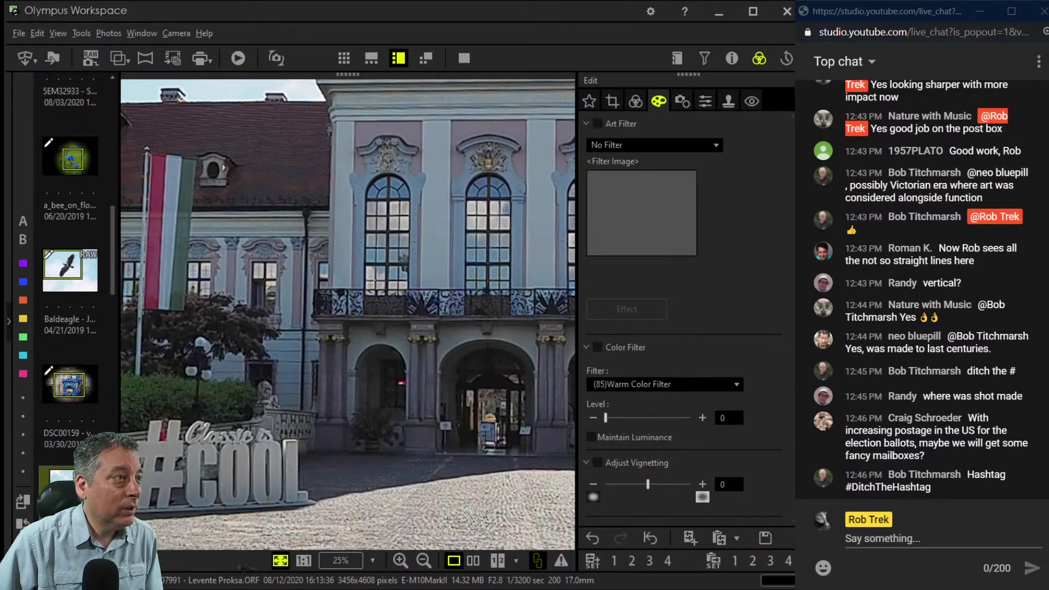
left_click(635, 100)
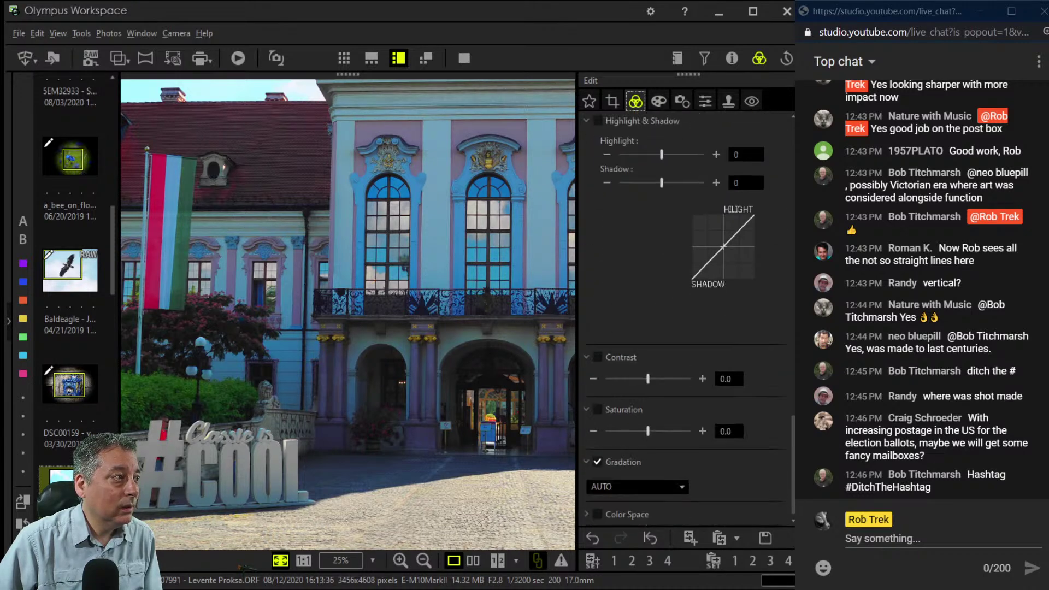
left_click_drag(648, 431, 627, 431)
Lift the palace photo's shadows with a point on the RGB tone curve and anchor the highlights with a second point.
left_click_drag(796, 481, 799, 358)
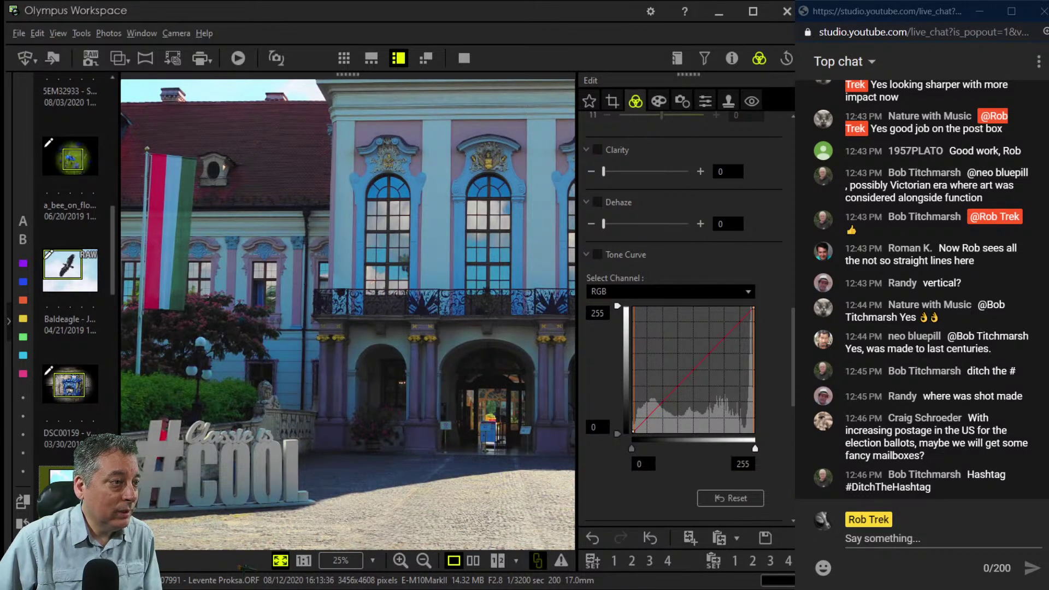
left_click_drag(653, 411, 657, 393)
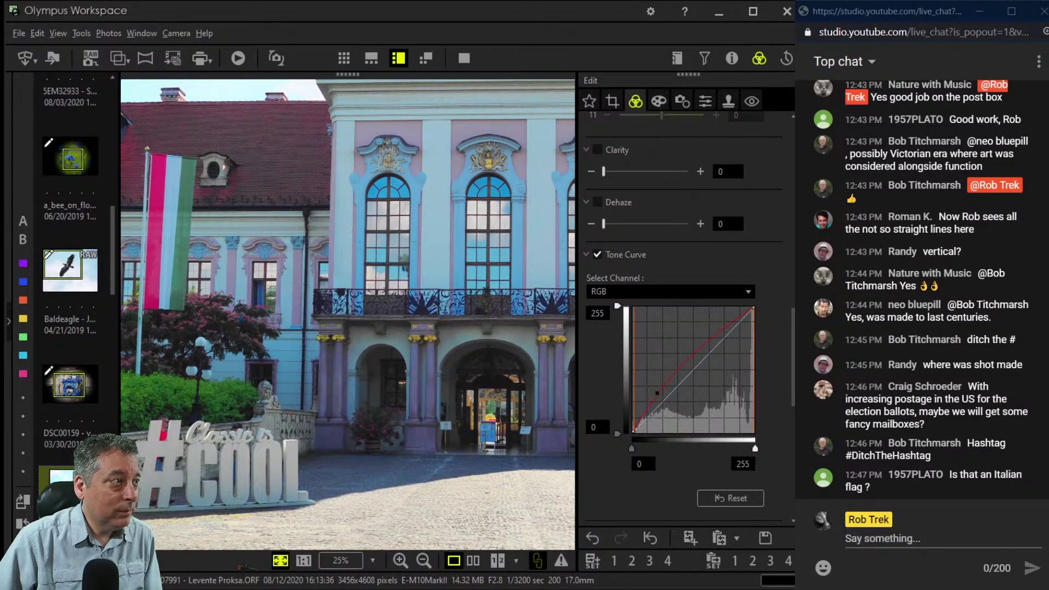
left_click_drag(723, 333, 724, 336)
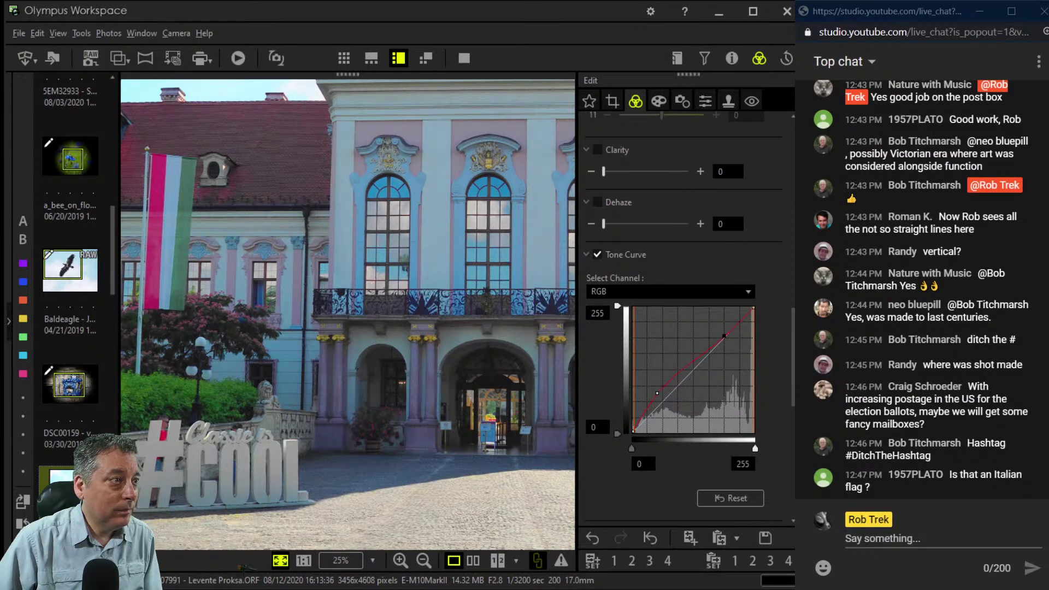
Set the palace photo's custom white balance to 6500 K.
left_click_drag(796, 347, 798, 134)
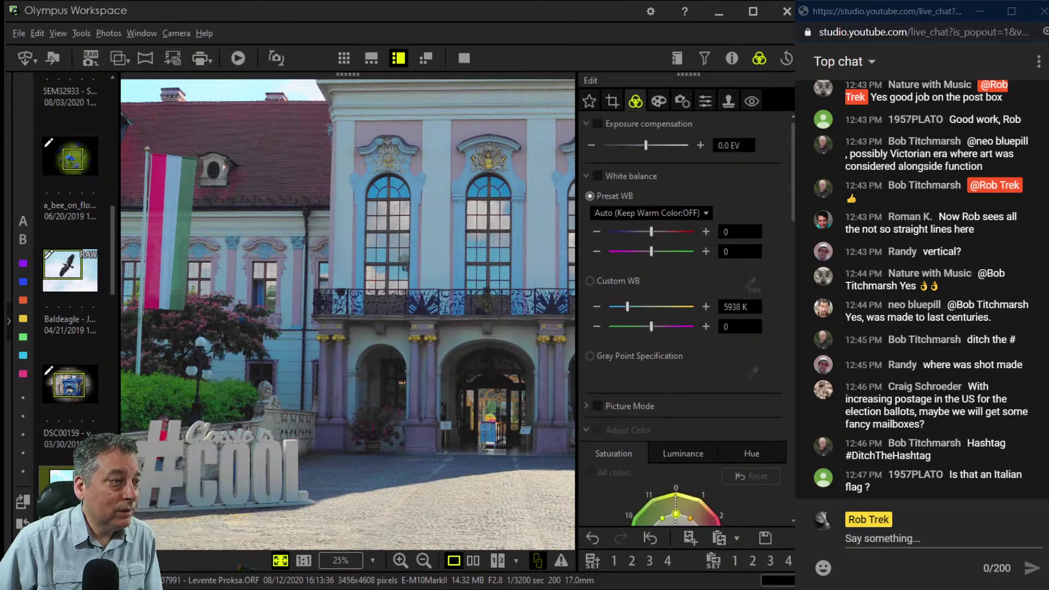
double_click(728, 307)
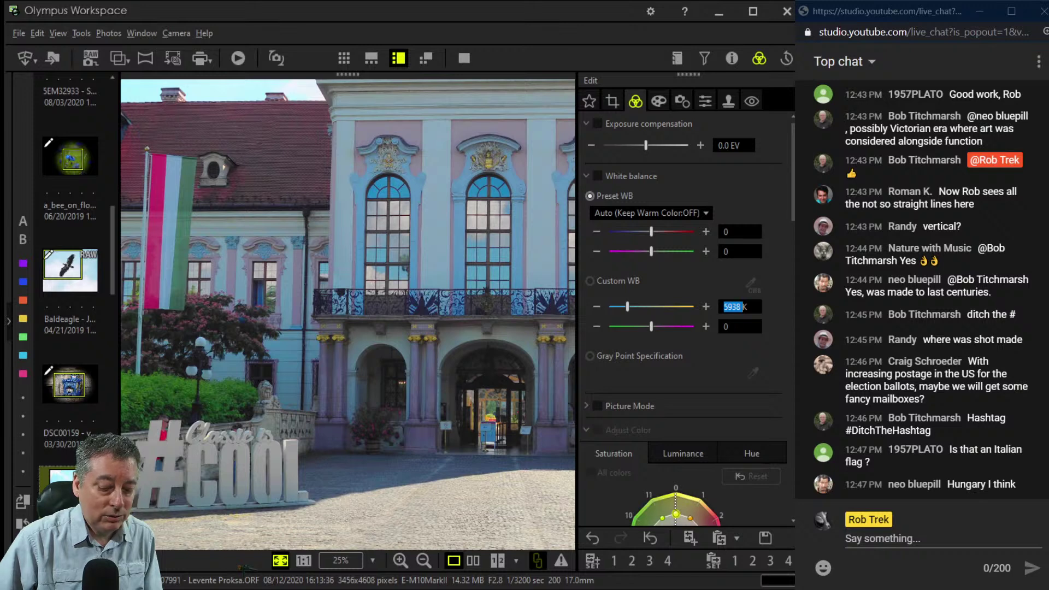
type("6500")
key("Return")
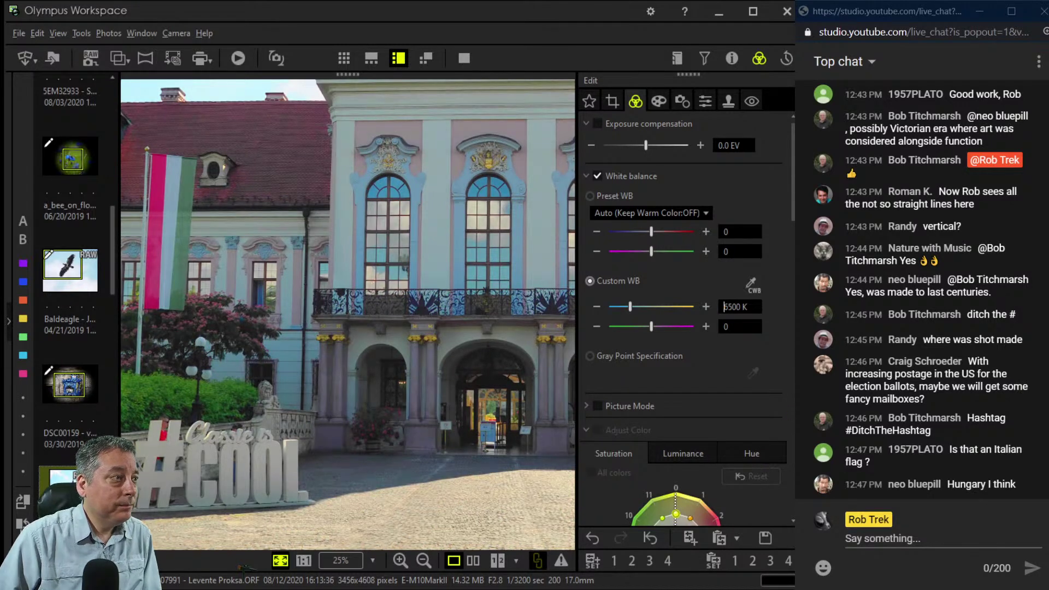
Set the palace photo's dehaze to 50 and clarity to 15.
scroll(683, 317, "down", 10)
scroll(683, 317, "down", 3)
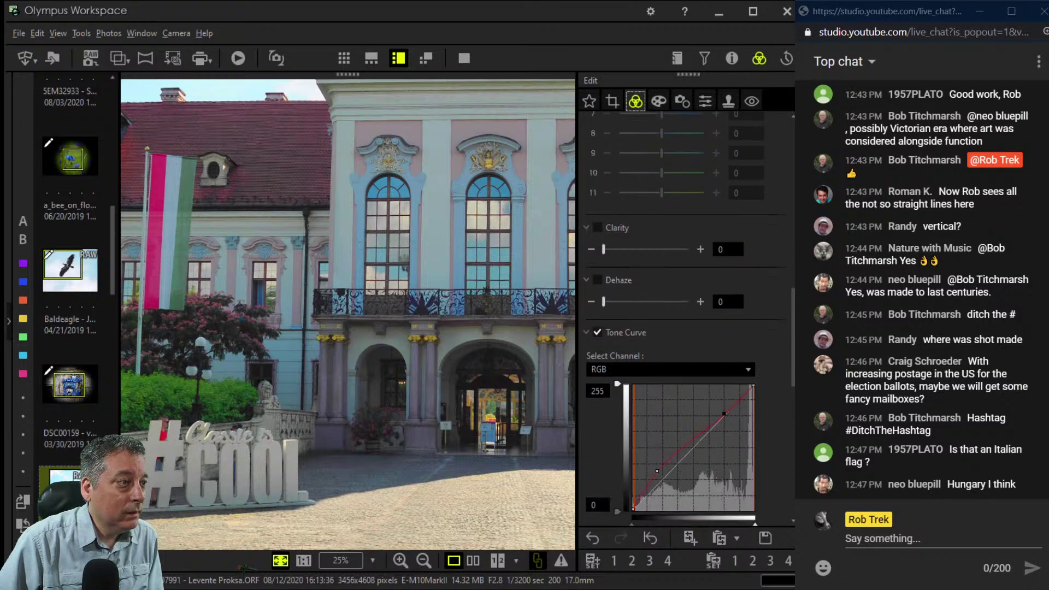
left_click_drag(645, 301, 646, 302)
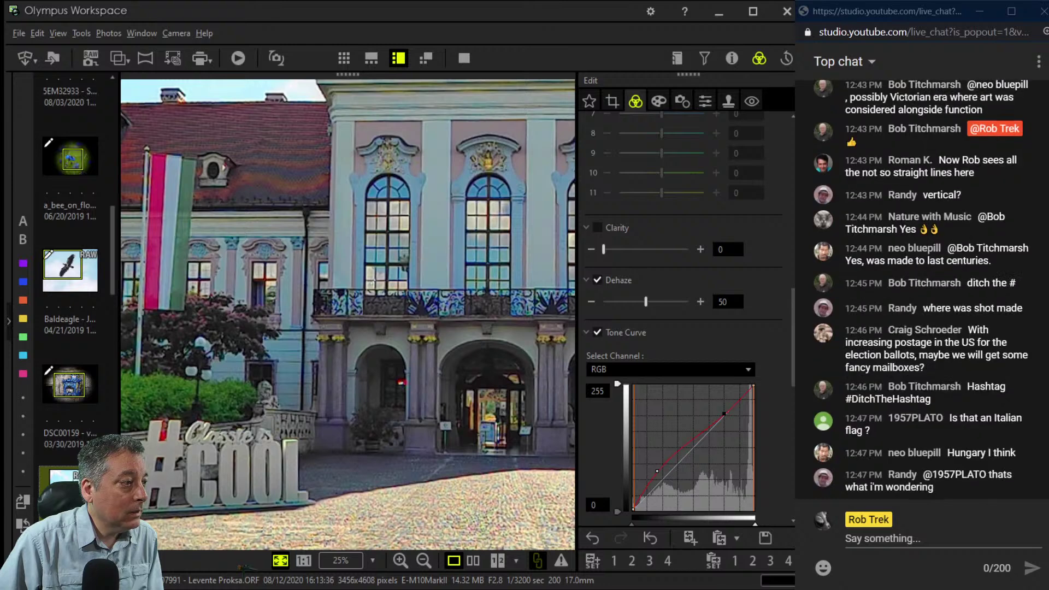
key("Right")
key("Right")
key("Right")
key("Right")
key("Right")
key("Right")
key("Right")
key("Right")
key("Right")
key("Right")
key("Right")
key("Right")
key("Right")
key("Right")
key("Right")
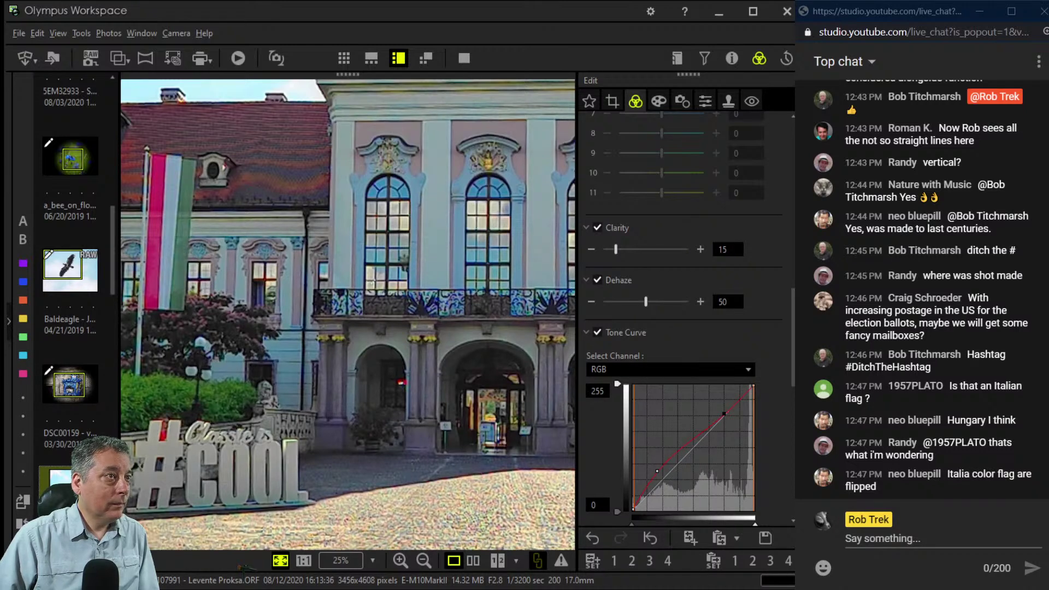
Raise the palace photo's vertical keystone compensation to 4 and increase its tilt adjustment by one increment.
left_click(682, 100)
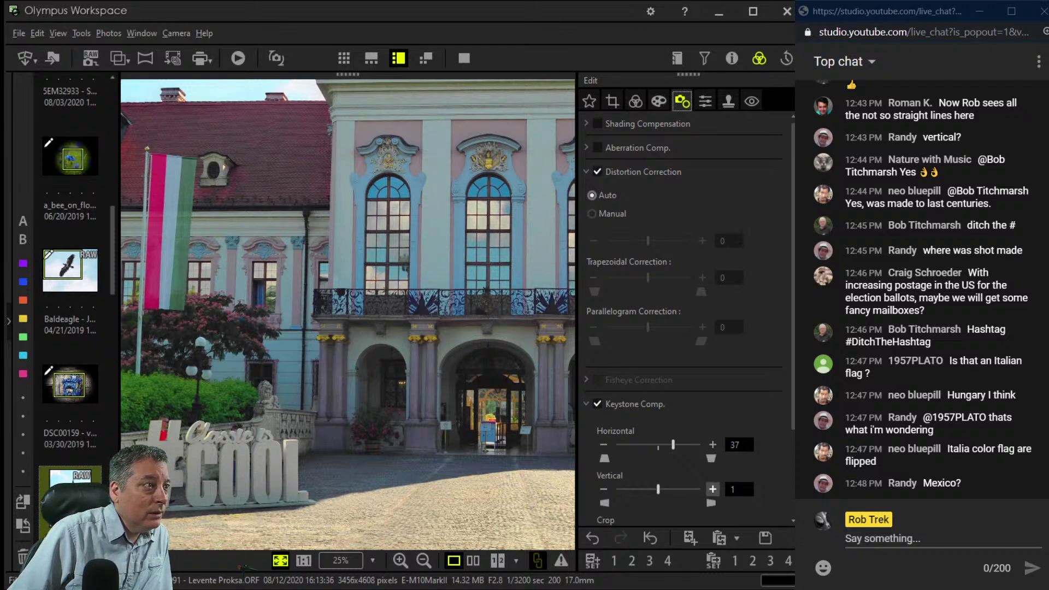
left_click(713, 489)
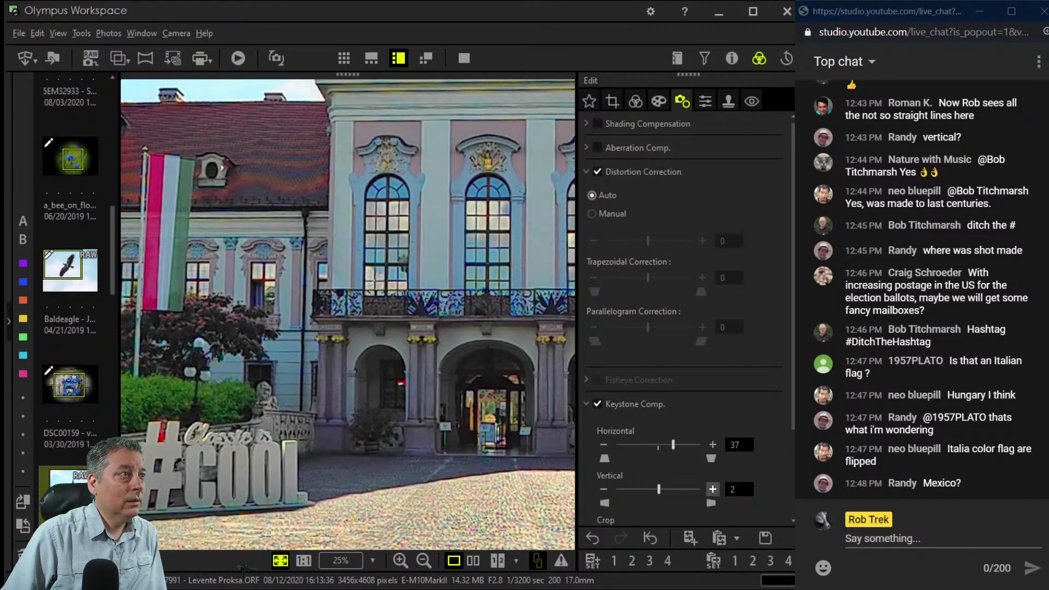
left_click(712, 489)
left_click(712, 489)
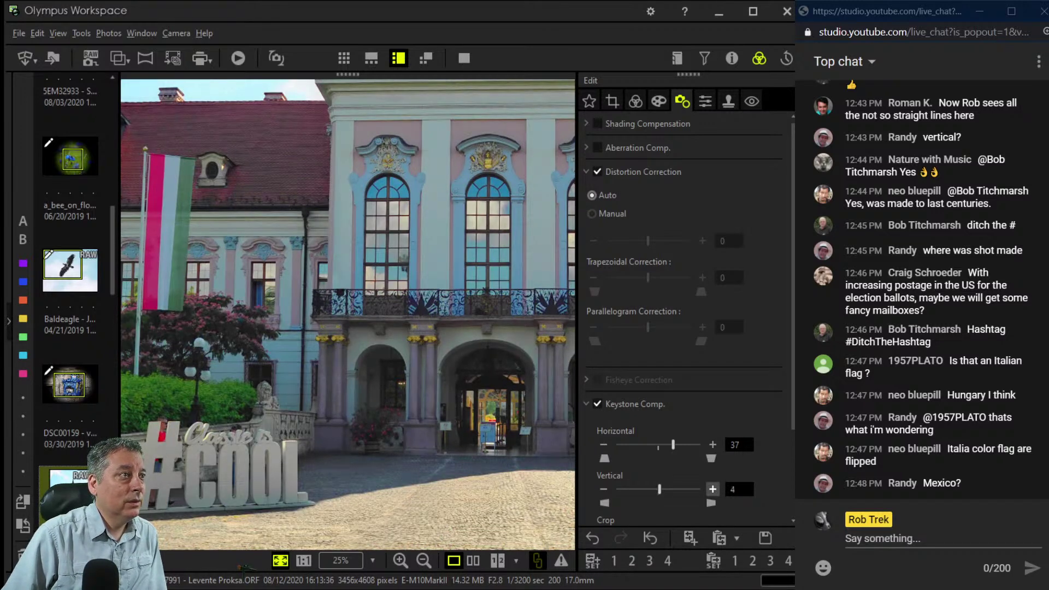
left_click(612, 101)
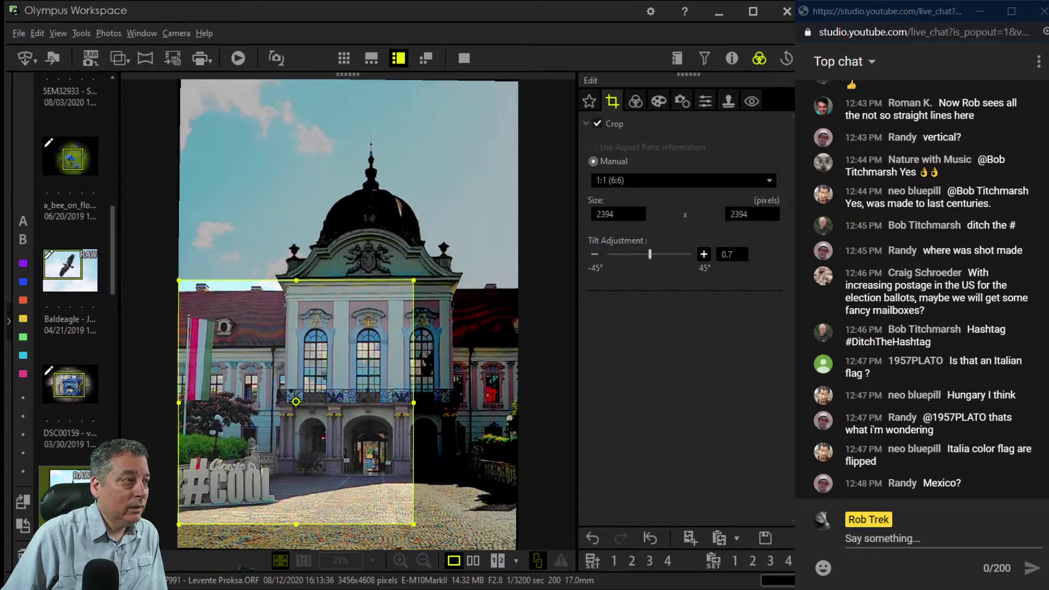
left_click(703, 254)
Compare the edited palace photo side by side with its original and close the editing settings.
left_click(635, 101)
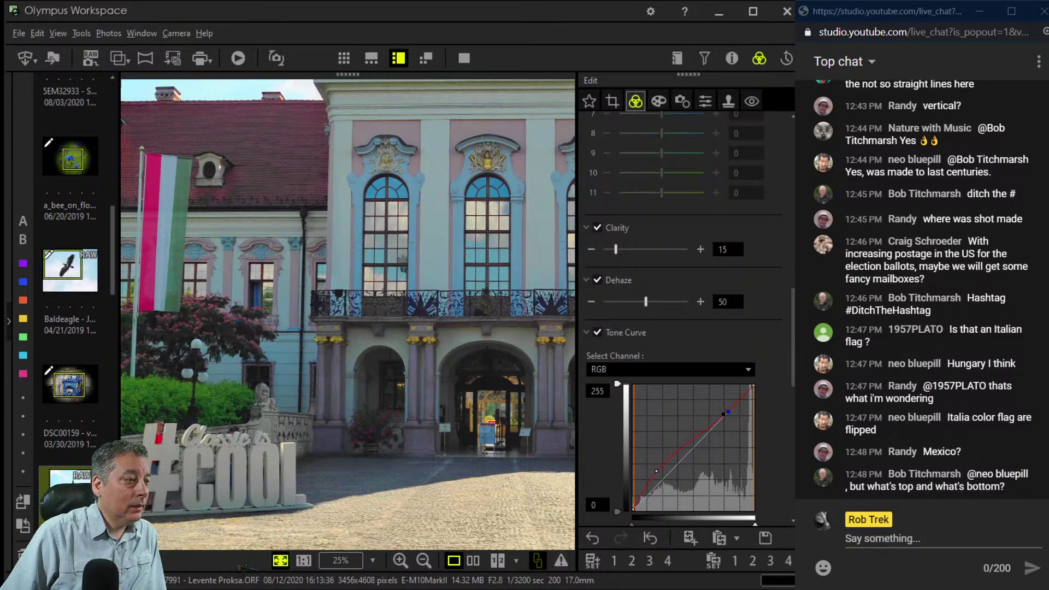
left_click(473, 560)
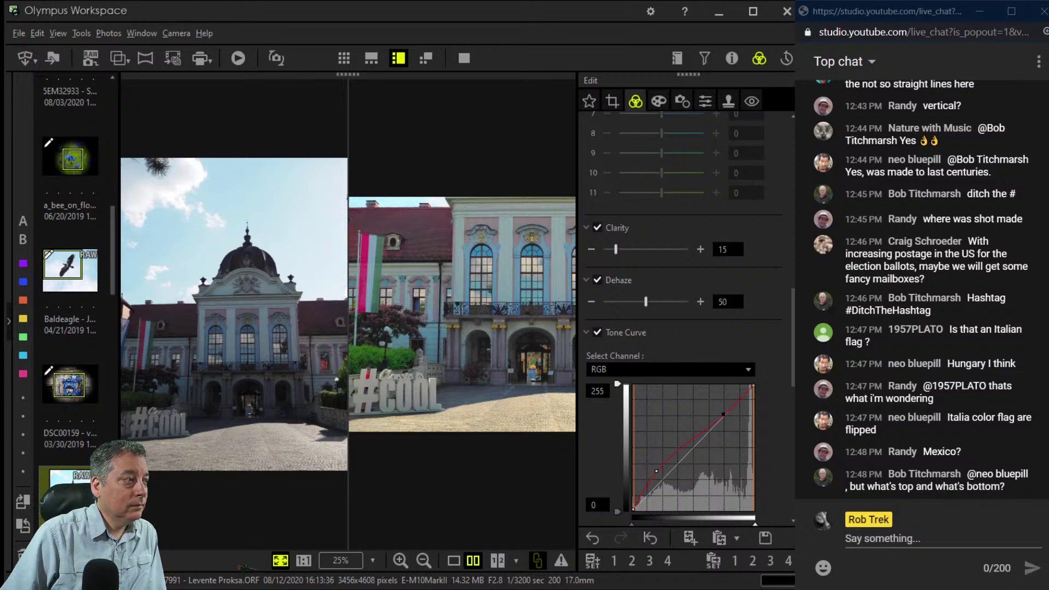
left_click(803, 332)
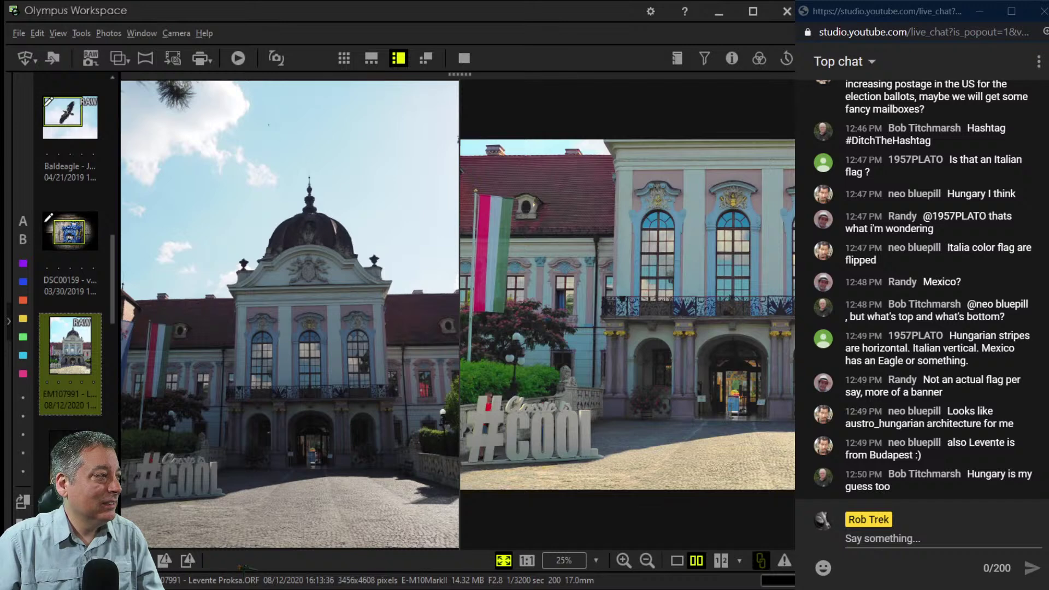
Open the night-sky photo in single-image view and inspect the Milky Way area up close.
left_click(71, 464)
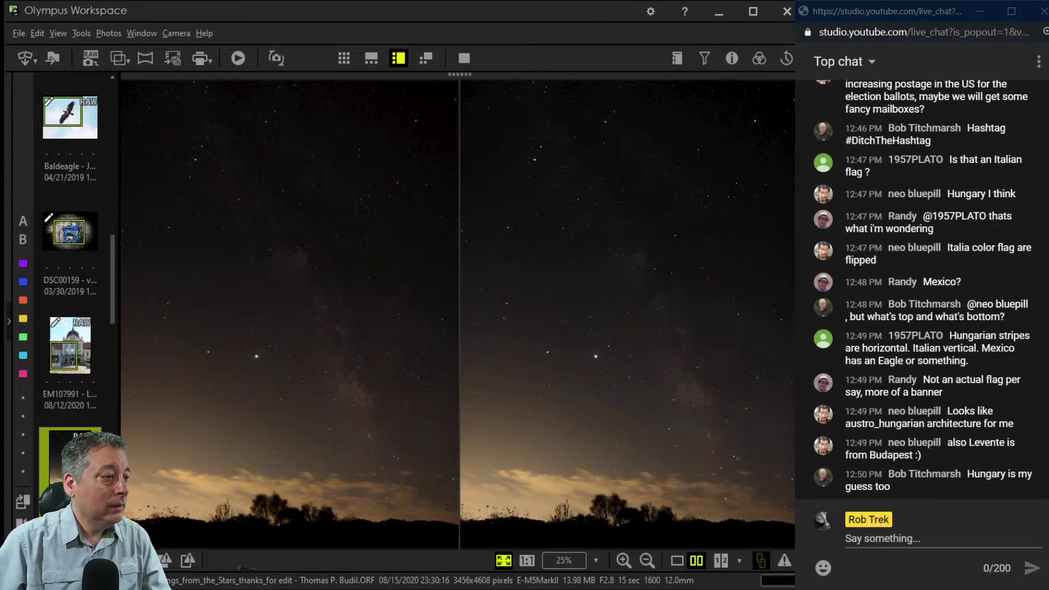
left_click(676, 561)
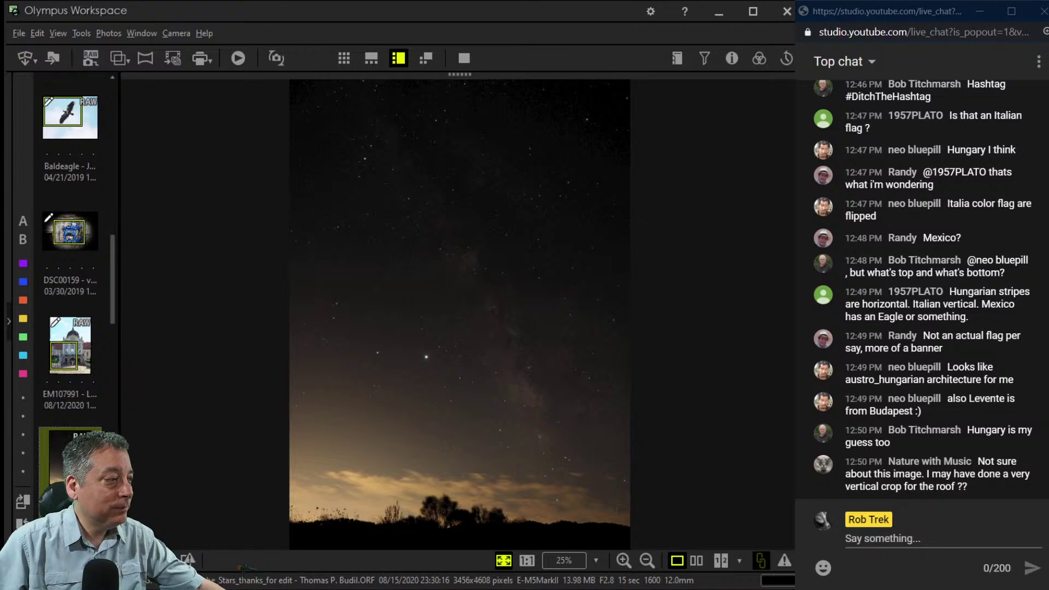
left_click(590, 455)
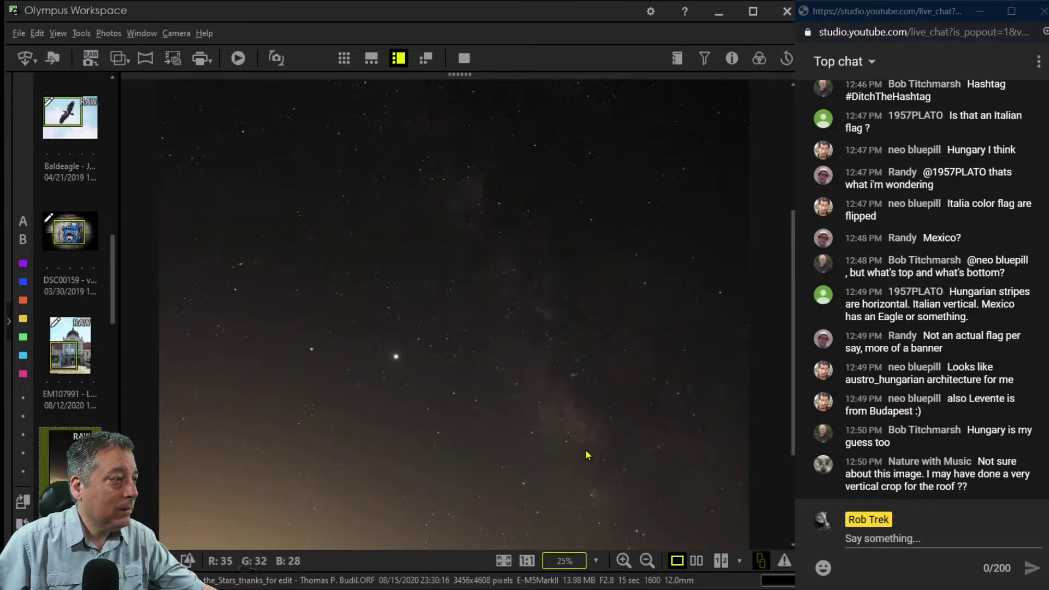
left_click(588, 455)
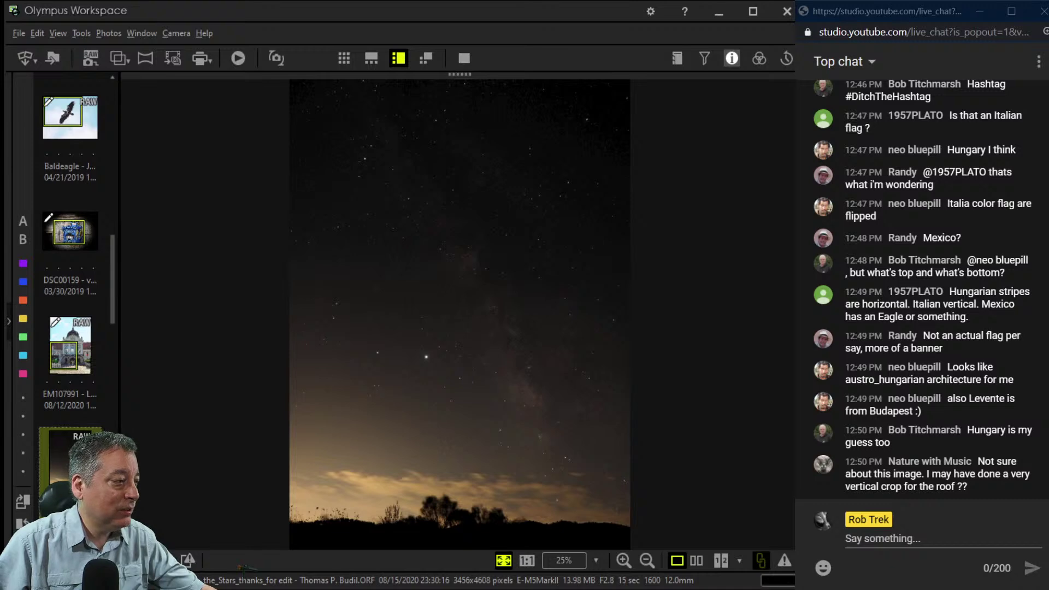
Check the night-sky photo's shooting properties and examine the magnified Milky Way again.
left_click(732, 58)
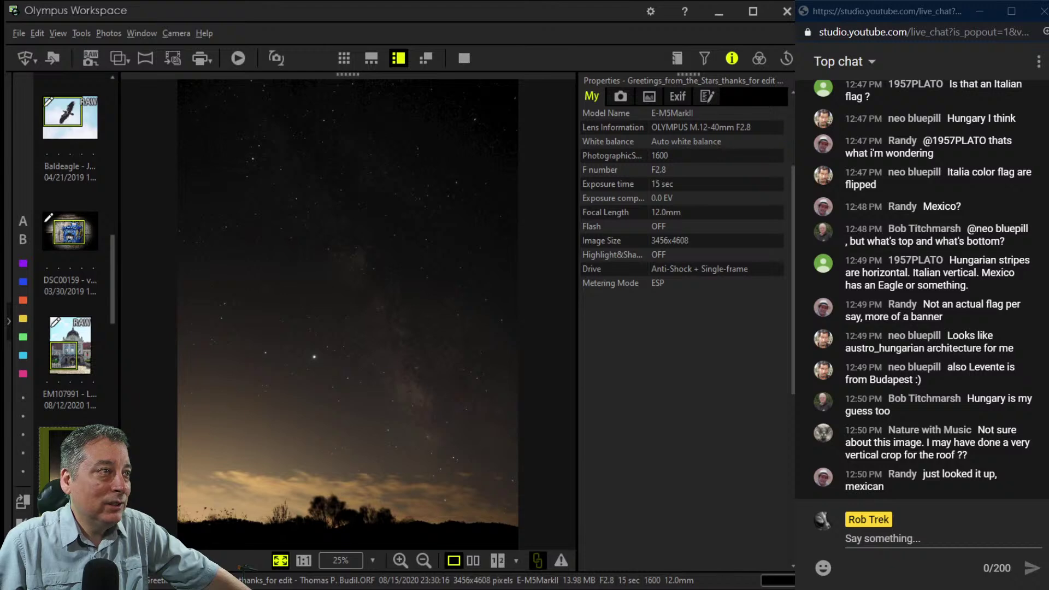
left_click(731, 58)
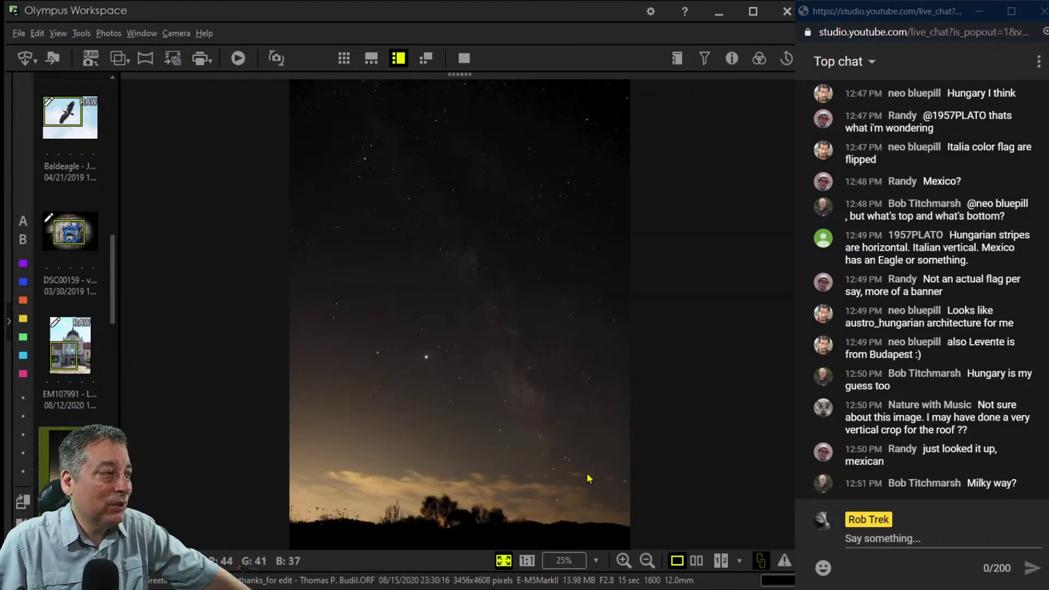
left_click(513, 458)
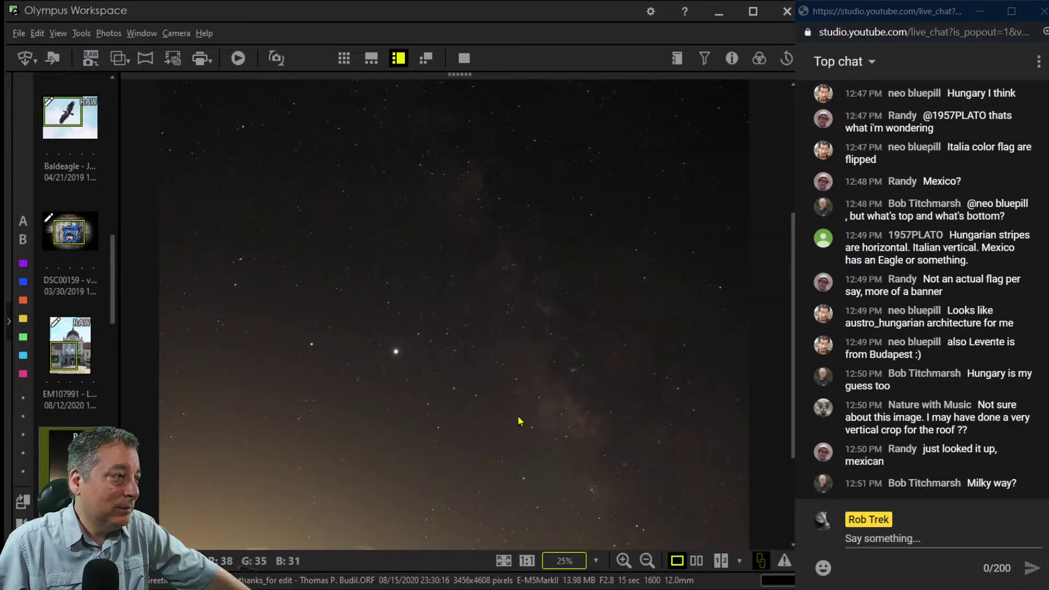
left_click_drag(520, 421, 550, 357)
left_click(550, 358)
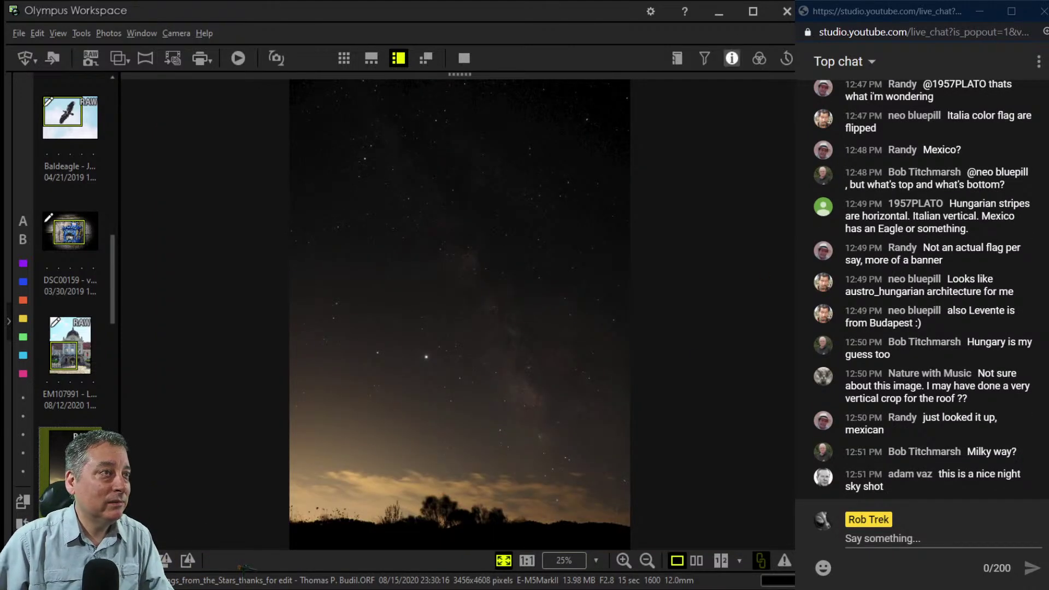
Open the night-sky photo's editing settings, reset its RGB tone curve and shape a gentle S-curve with lowered shadows and raised highlights.
key("ctrl+e")
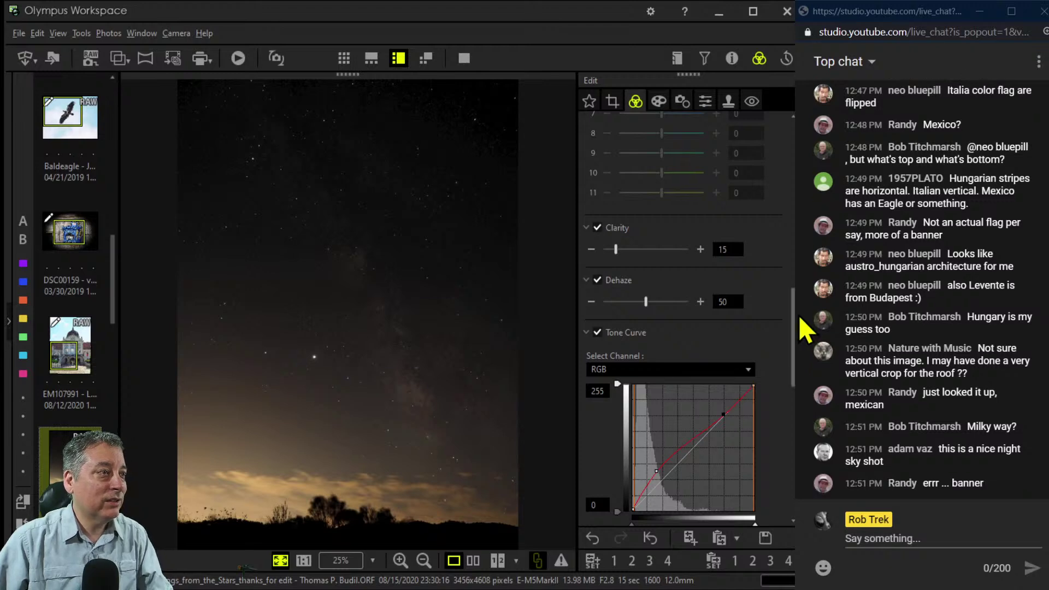
left_click_drag(796, 359, 796, 487)
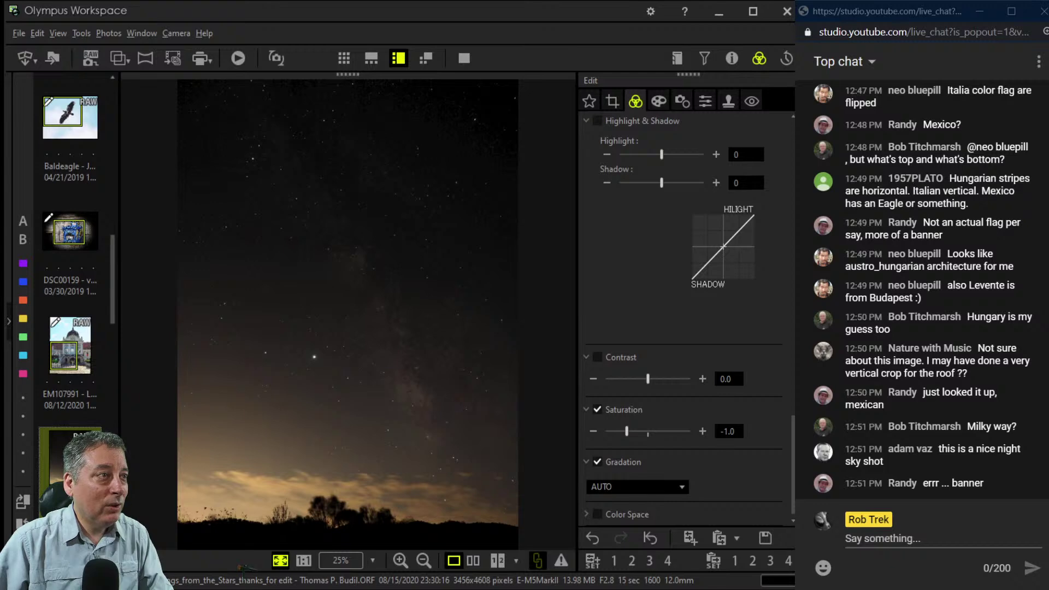
scroll(688, 316, "up", 10)
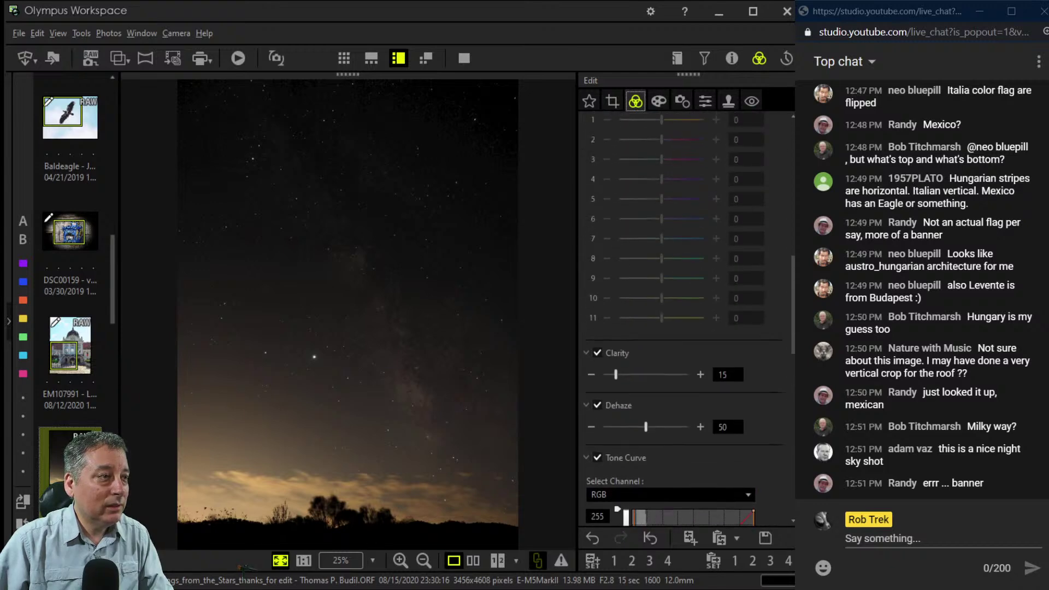
scroll(683, 317, "up", 10)
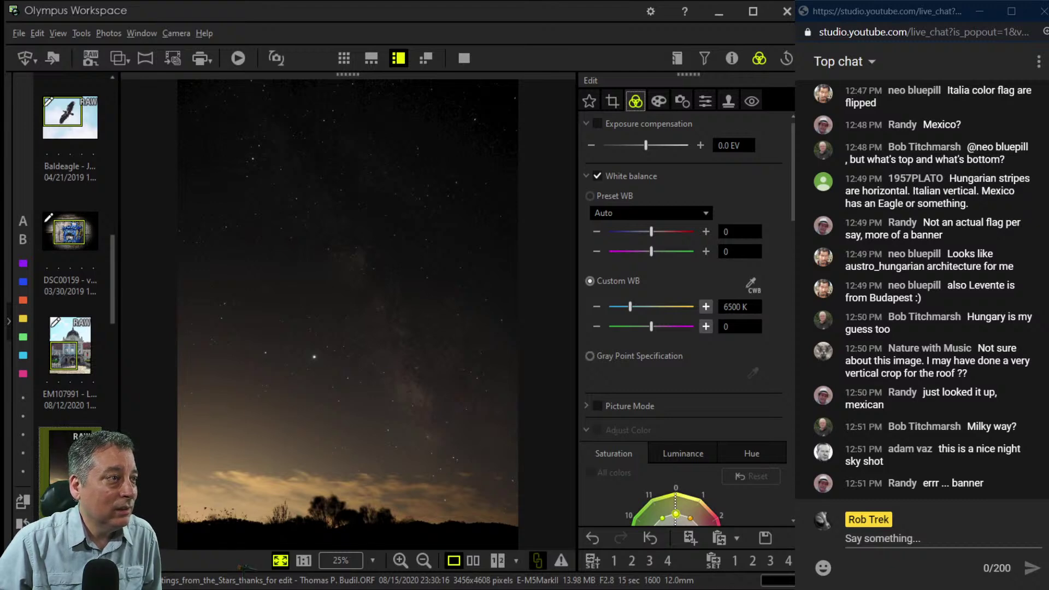
scroll(683, 317, "down", 10)
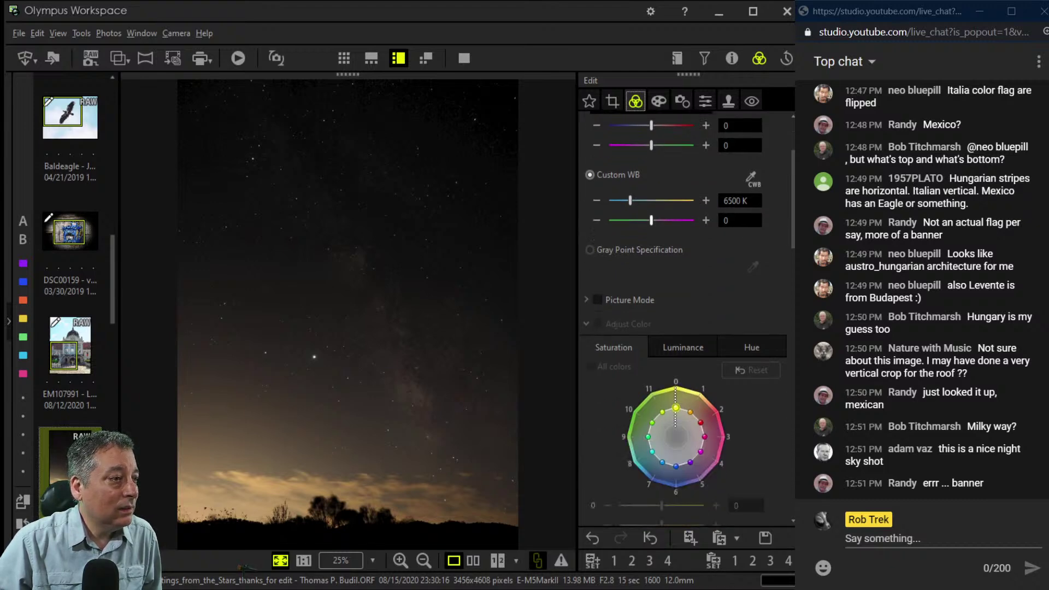
scroll(683, 316, "down", 2)
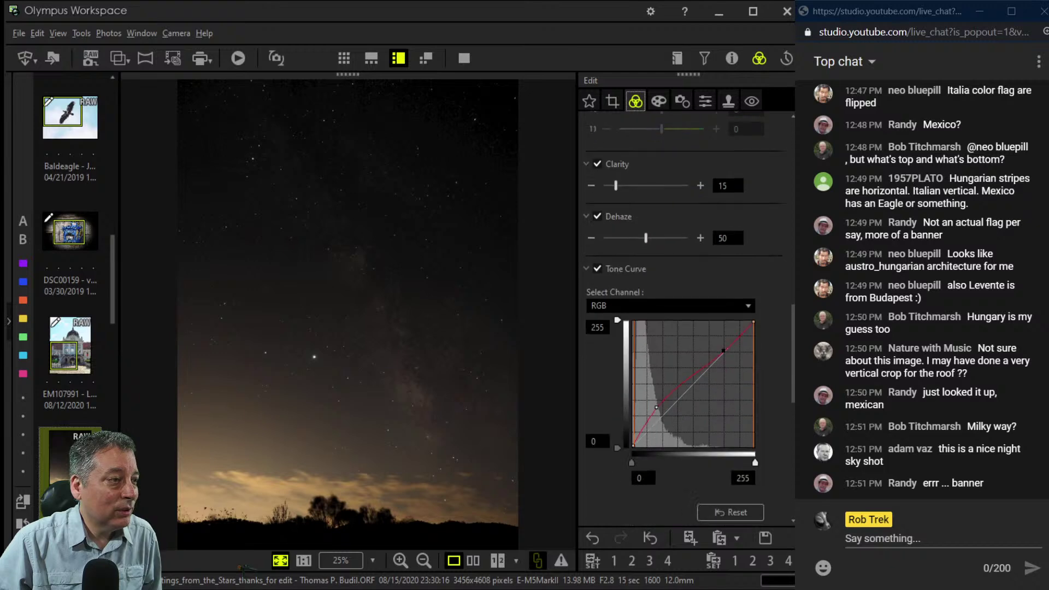
left_click(730, 512)
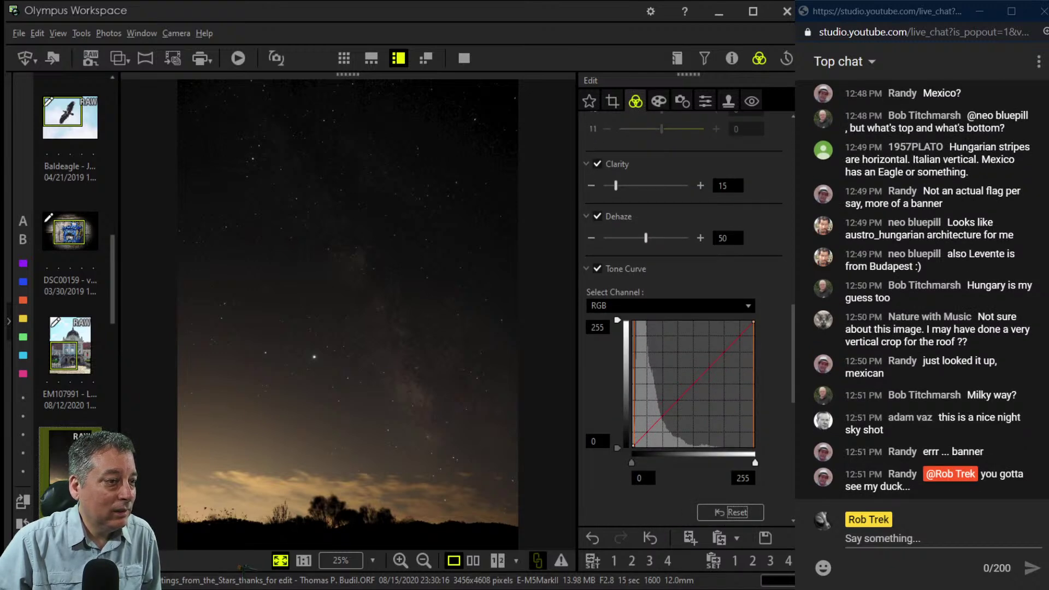
left_click_drag(648, 431, 647, 435)
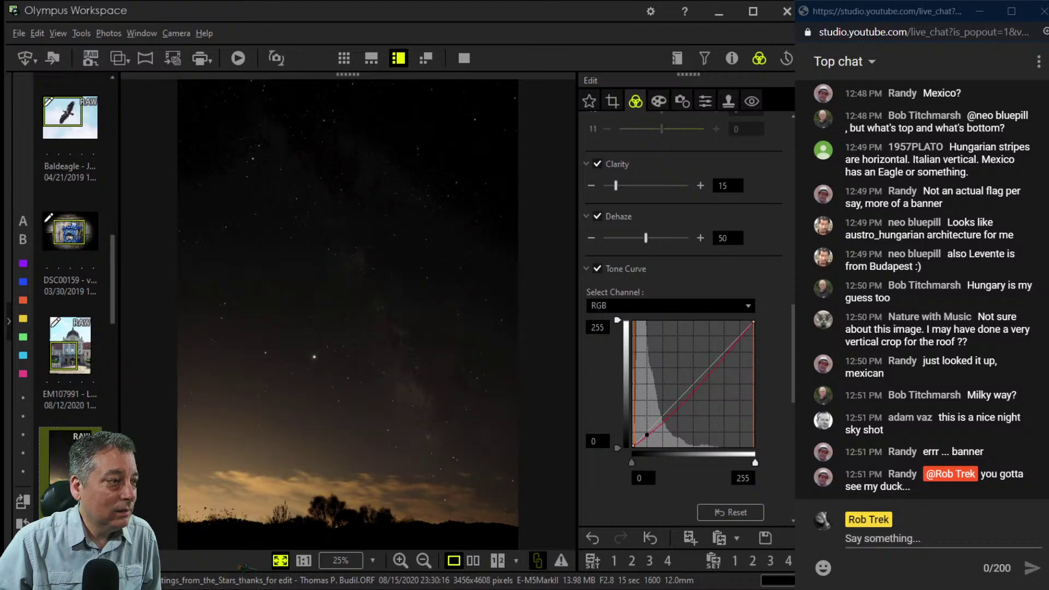
left_click_drag(696, 386, 695, 375)
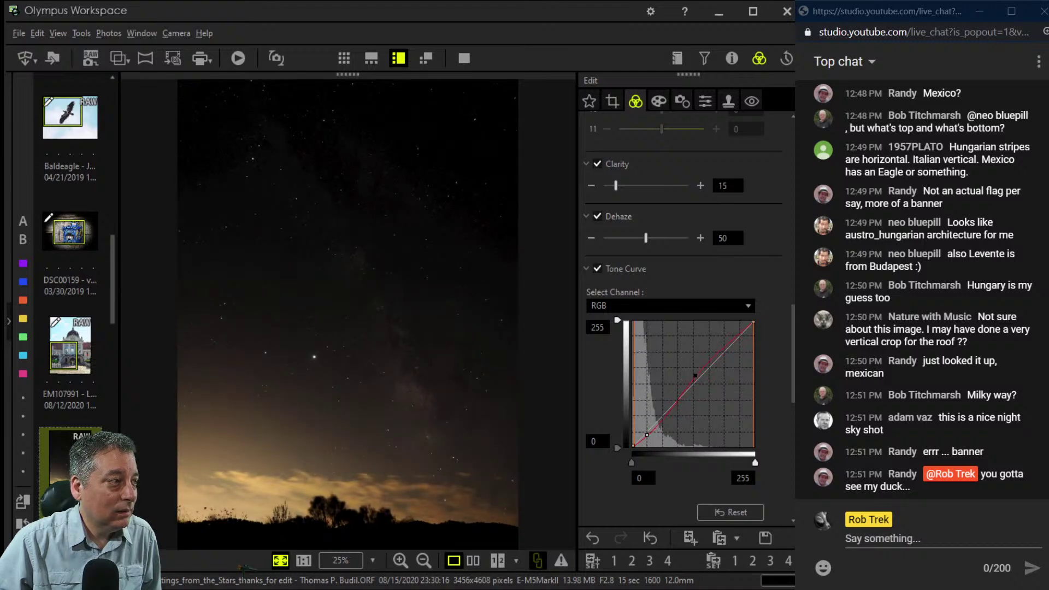
left_click_drag(729, 343, 729, 334)
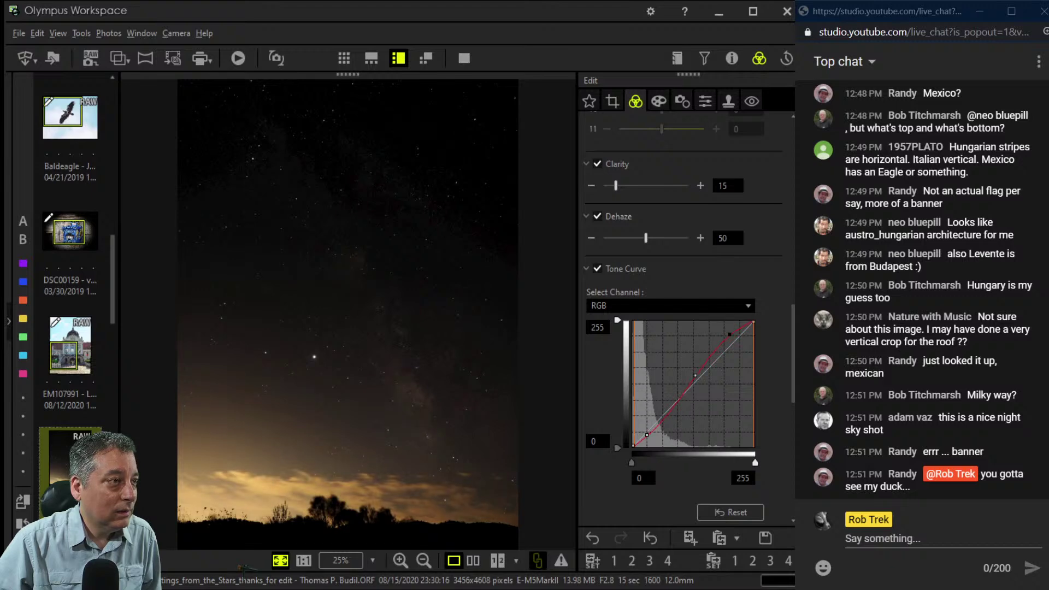
Try the night-sky photo's Dehaze at 100 with Clarity switched off, and set Dehaze to 0.
left_click_drag(646, 238, 700, 239)
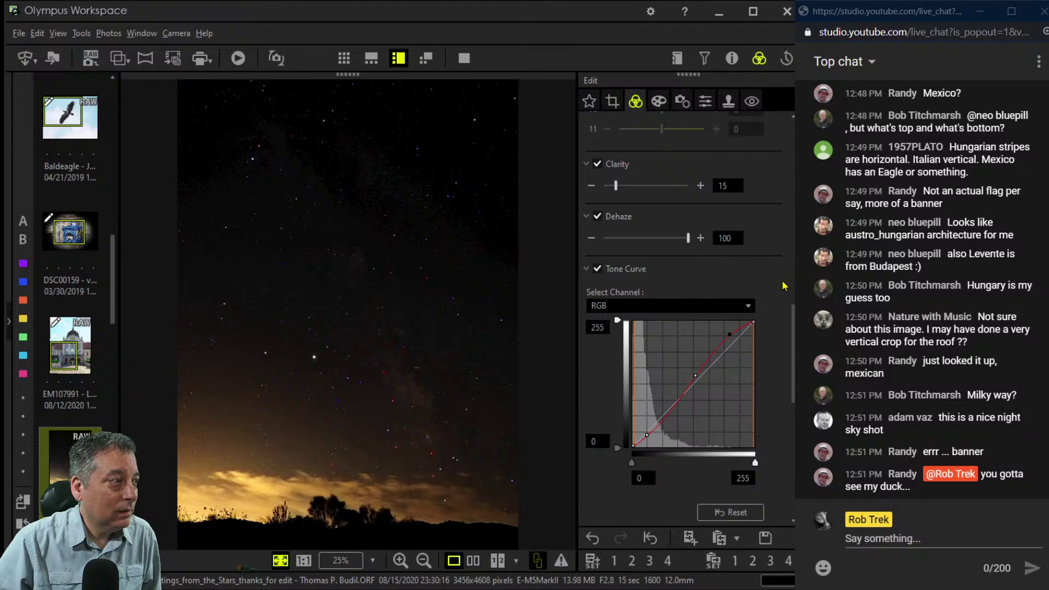
left_click(597, 216)
left_click(597, 163)
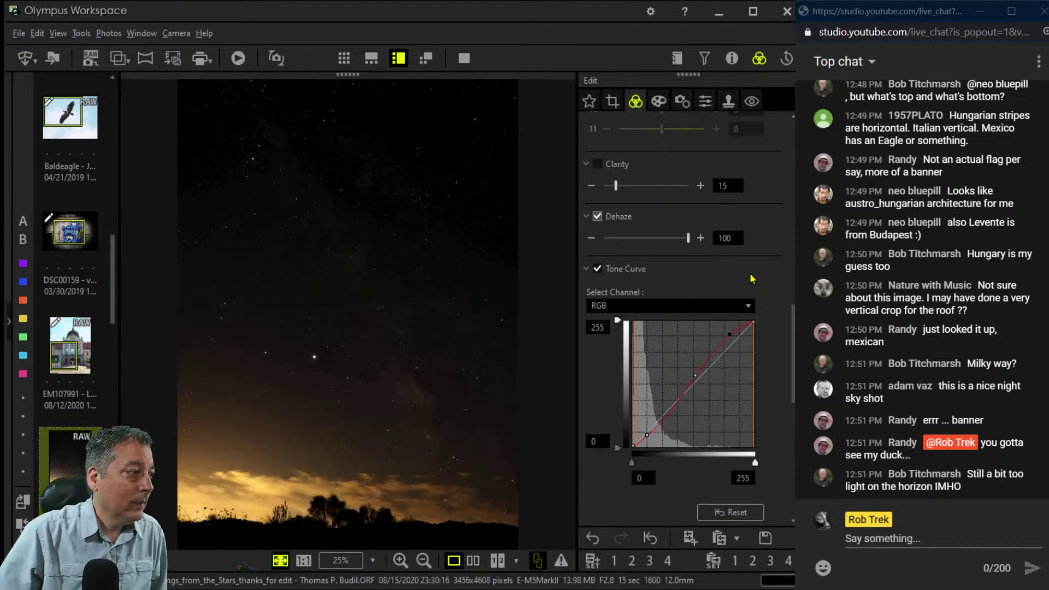
left_click_drag(688, 238, 603, 238)
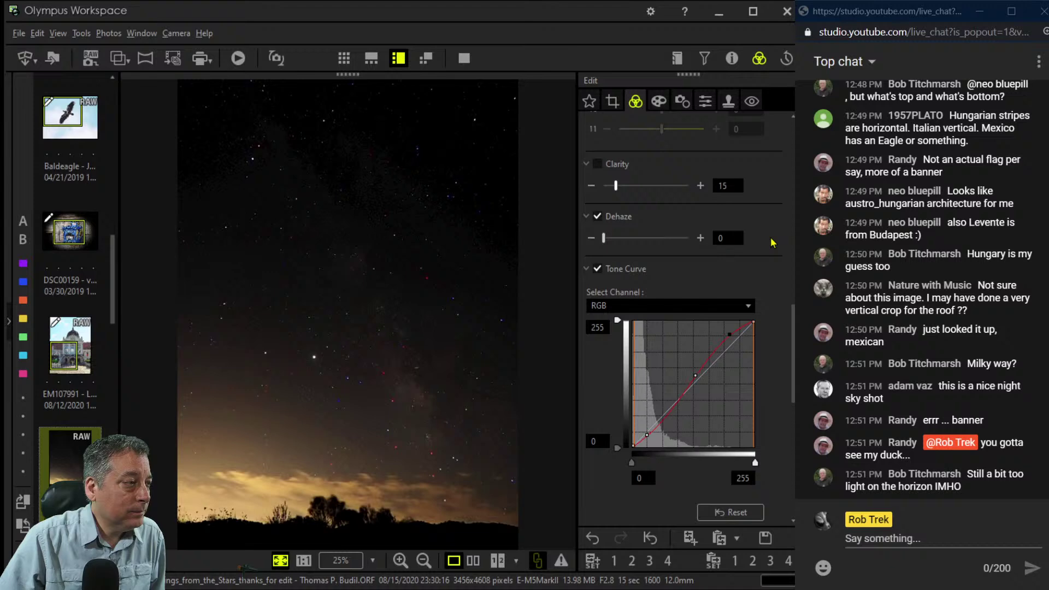
Re-enable Clarity on the night-sky photo and set it to 14.
left_click_drag(616, 186, 621, 185)
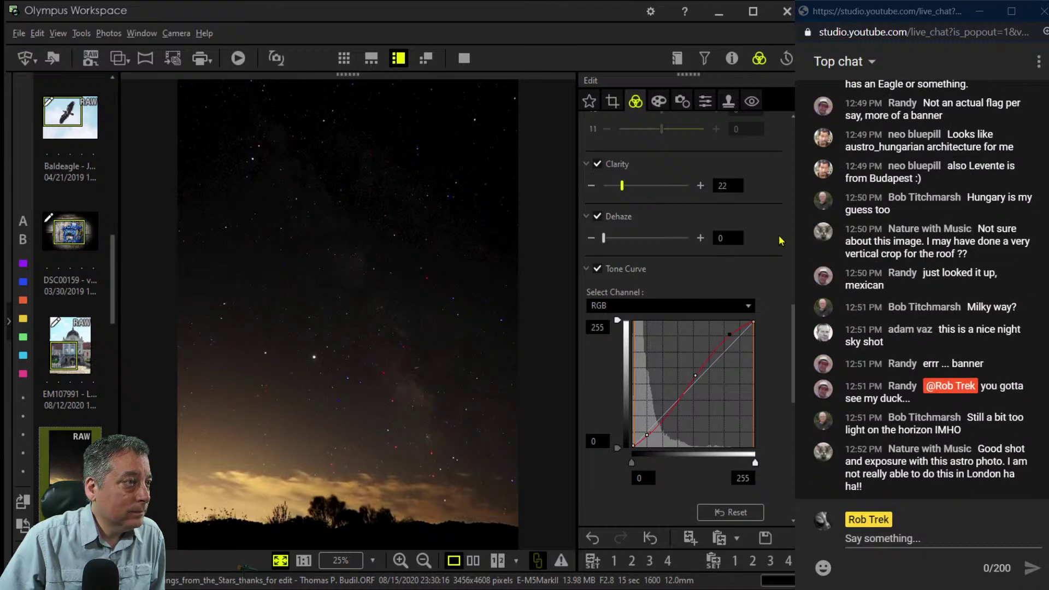
key("Left")
key("Left")
key("Left")
key("Left")
key("Left")
key("Left")
key("Left")
key("Left")
Set the night-sky photo's Highlight to 7 and Shadow to -2 while judging the stars up close.
left_click(515, 485)
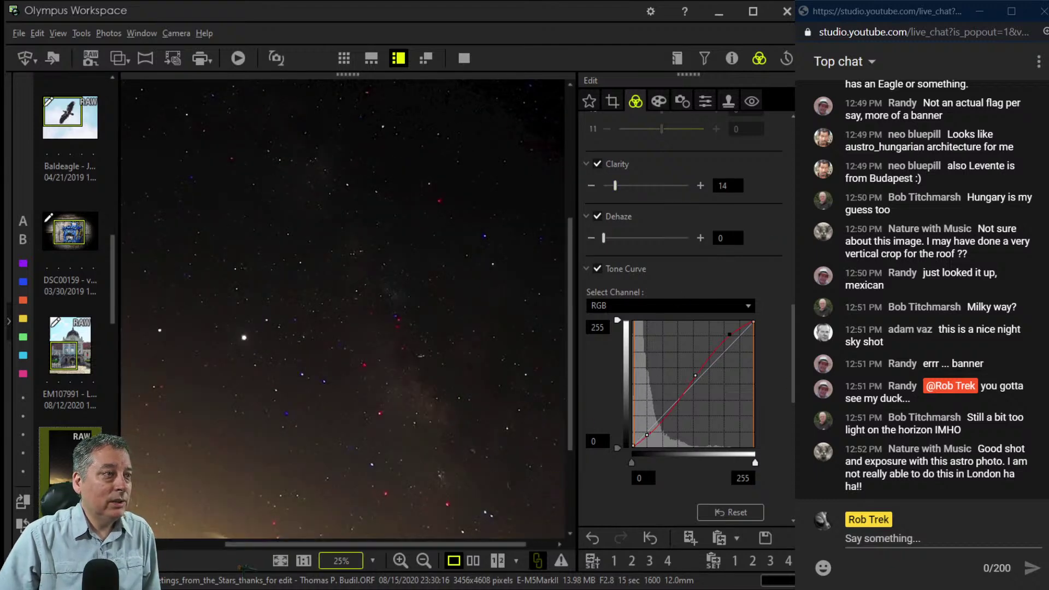
scroll(798, 491, "down", 5)
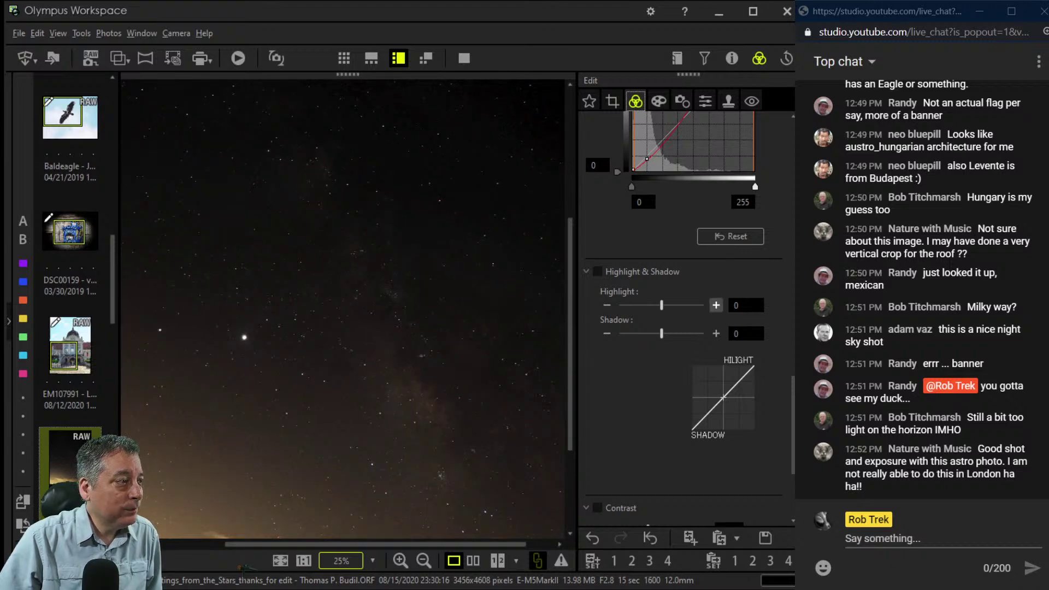
left_click(716, 305)
left_click(716, 305)
left_click(716, 305)
left_click(716, 305)
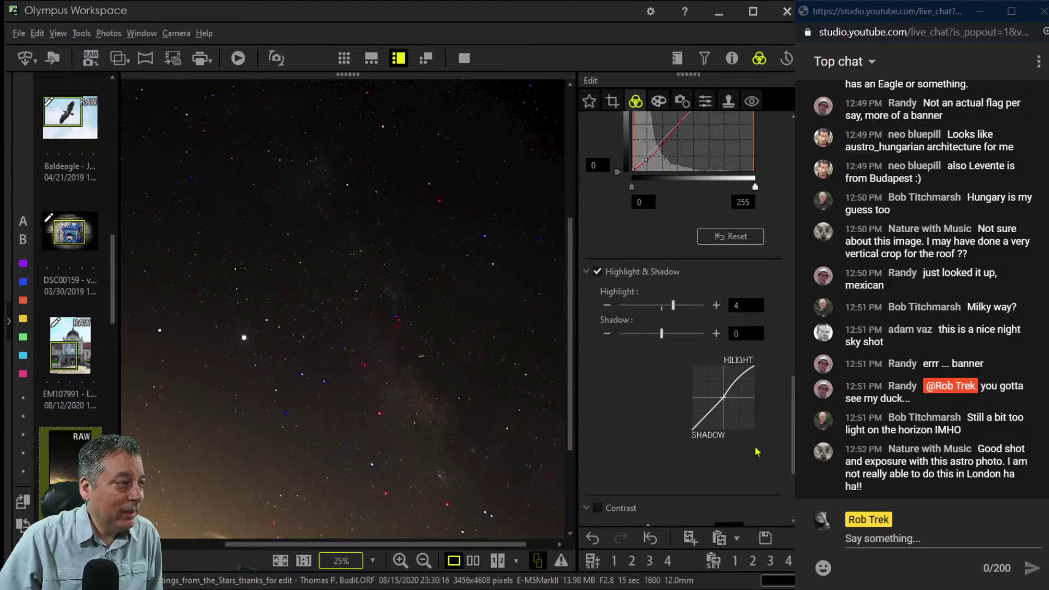
left_click(716, 305)
left_click(716, 305)
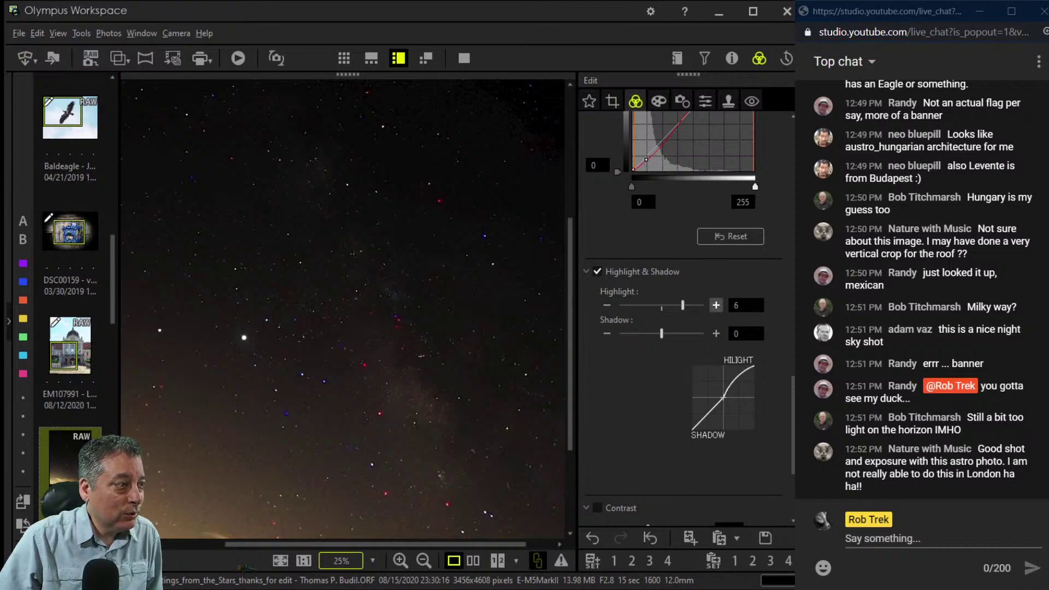
left_click(716, 305)
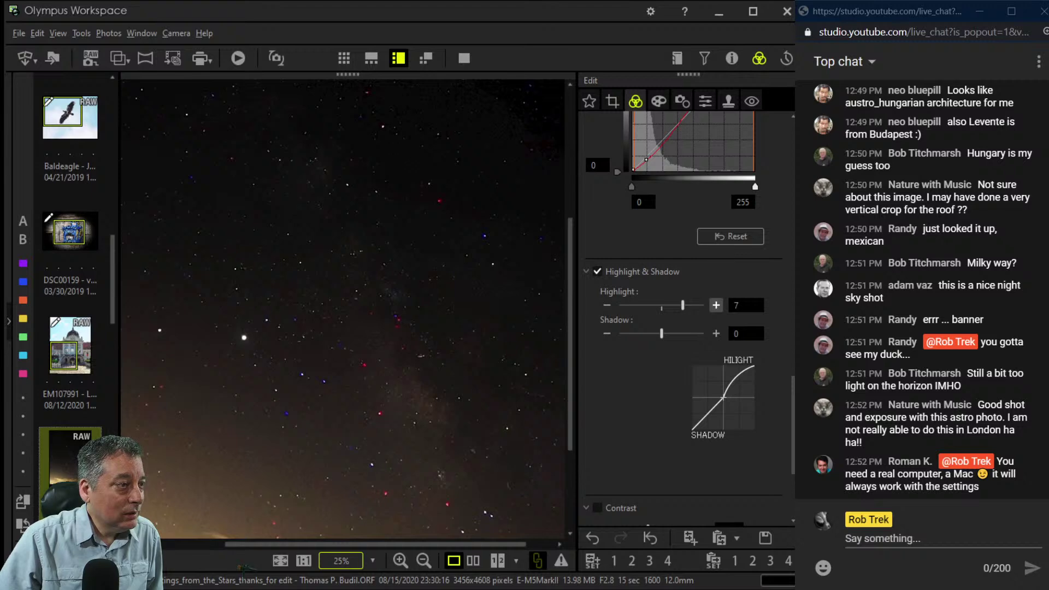
left_click(606, 333)
left_click(606, 334)
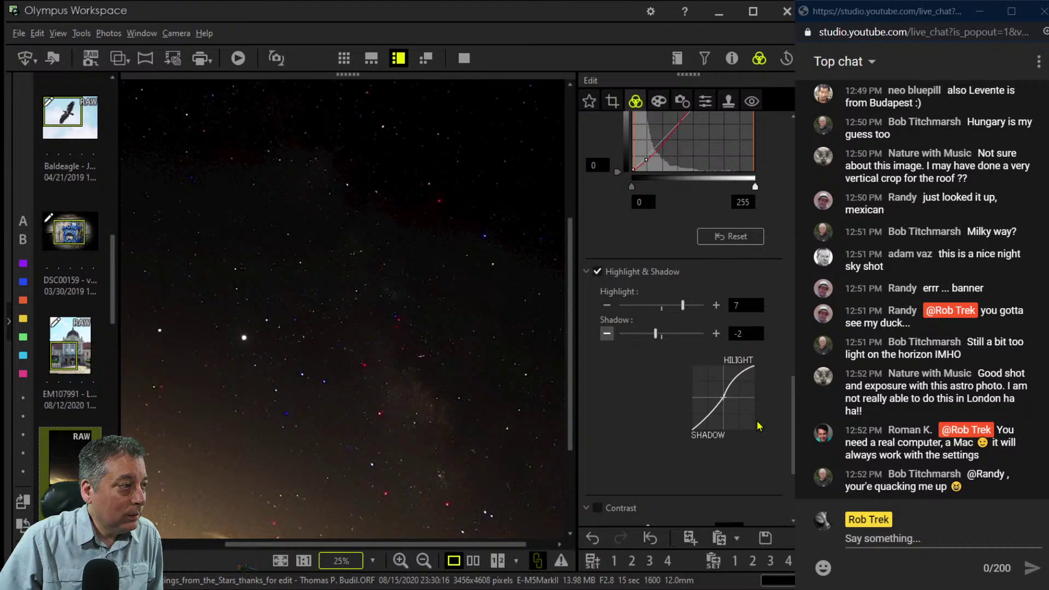
Try the Low Key gradation on the whole night-sky photo, and set the gradation to AUTO.
scroll(759, 427, "down", 3)
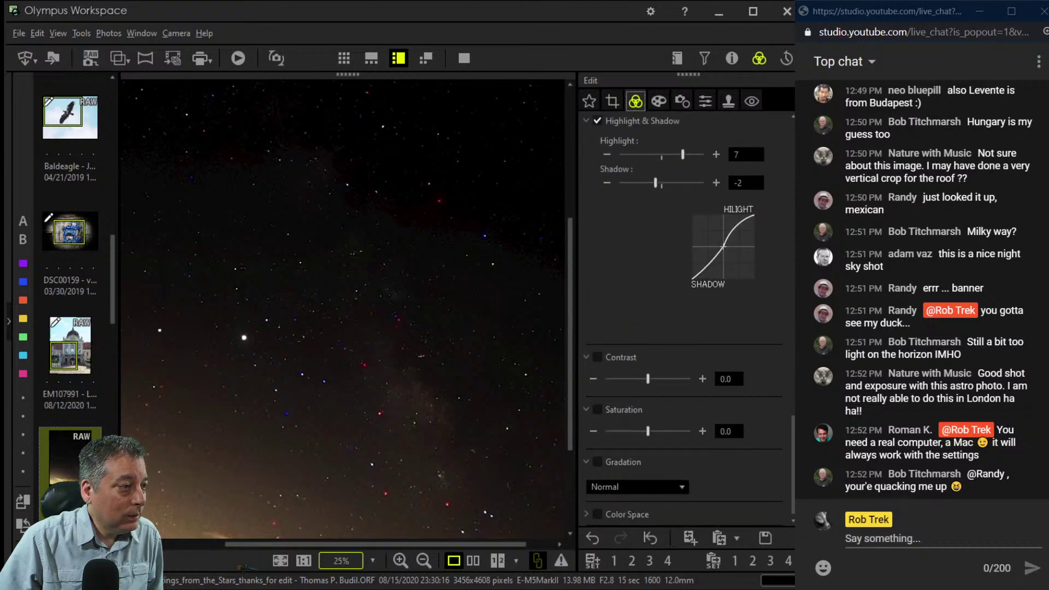
left_click(608, 519)
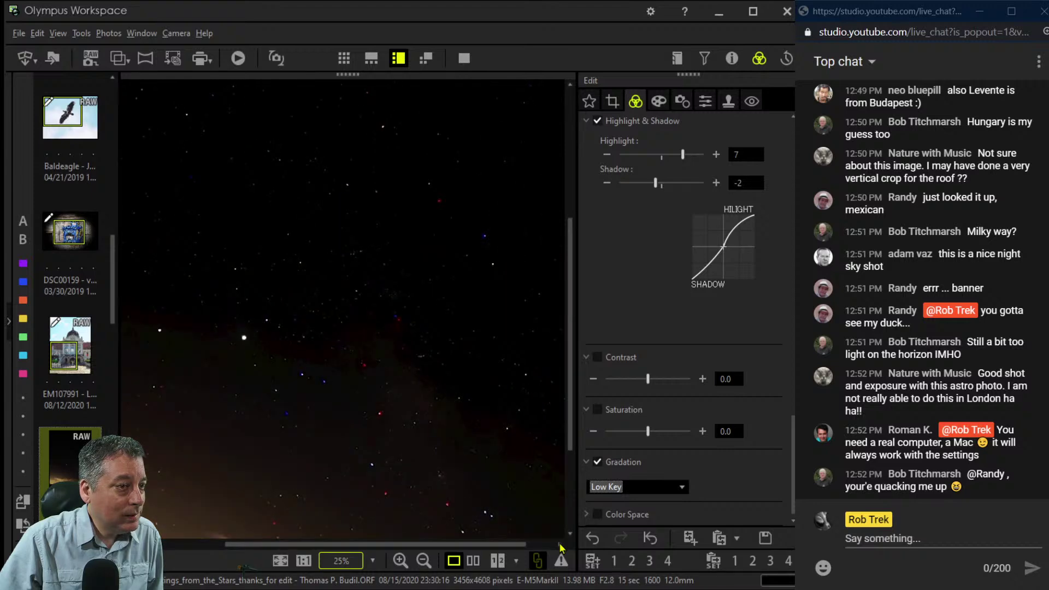
left_click(559, 543)
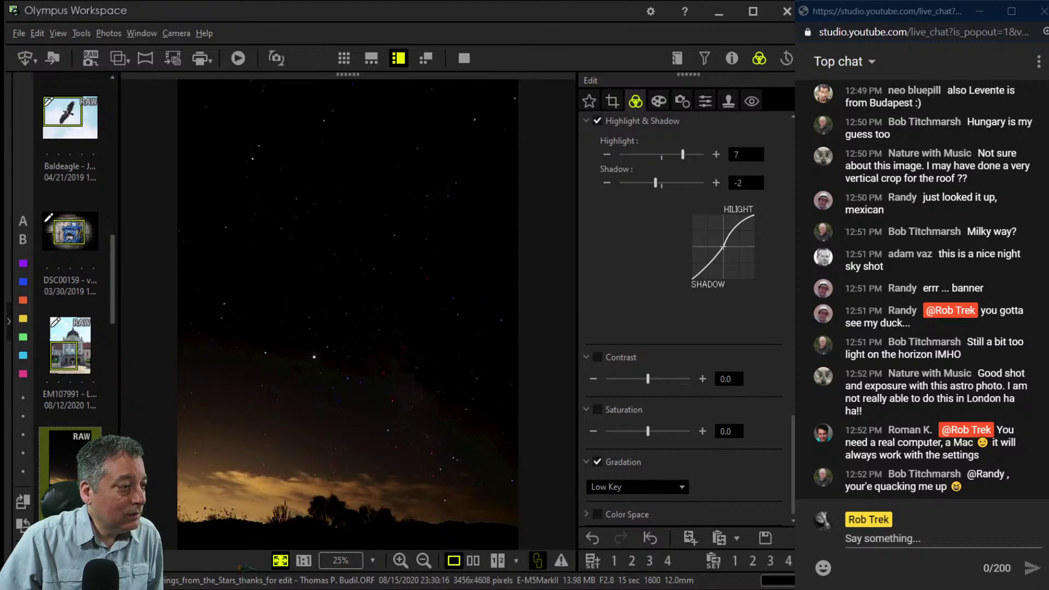
left_click(650, 537)
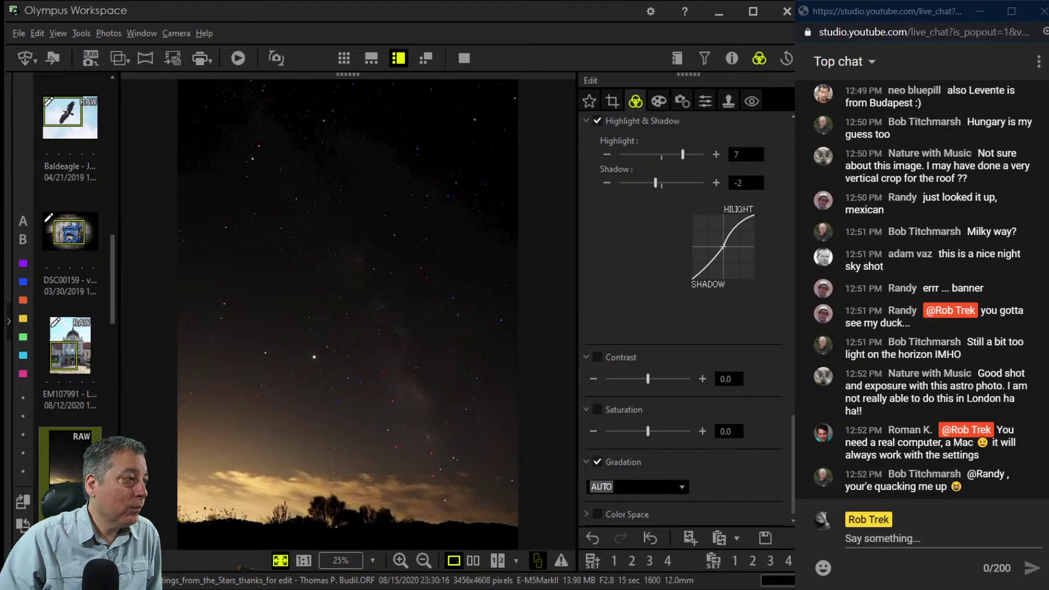
Lift the dark tones of the RGB tone curve well above the diagonal, with an extra control point near black.
scroll(703, 491, "up", 3)
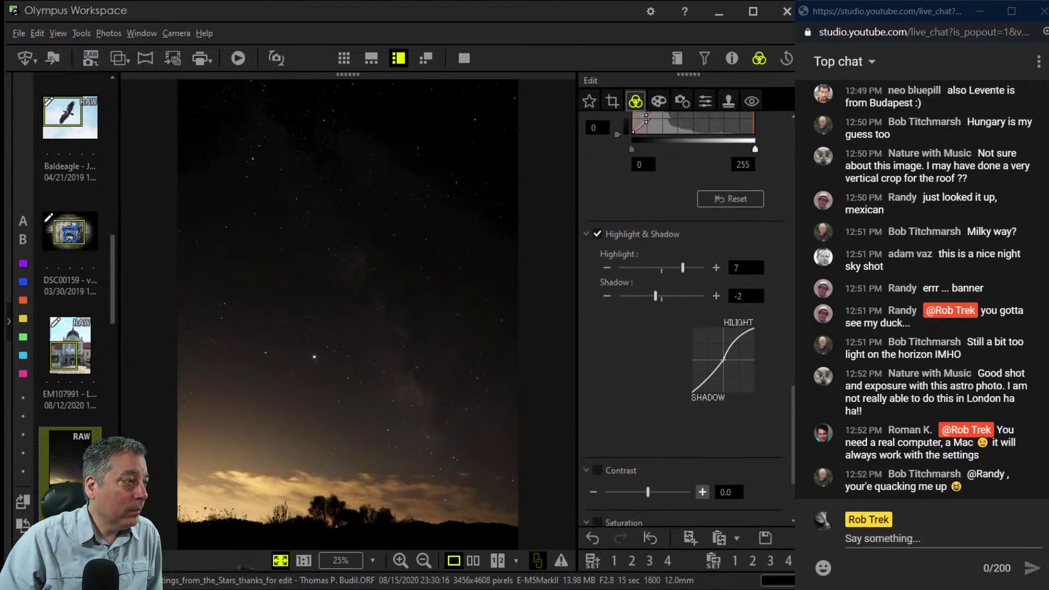
scroll(686, 317, "up", 7)
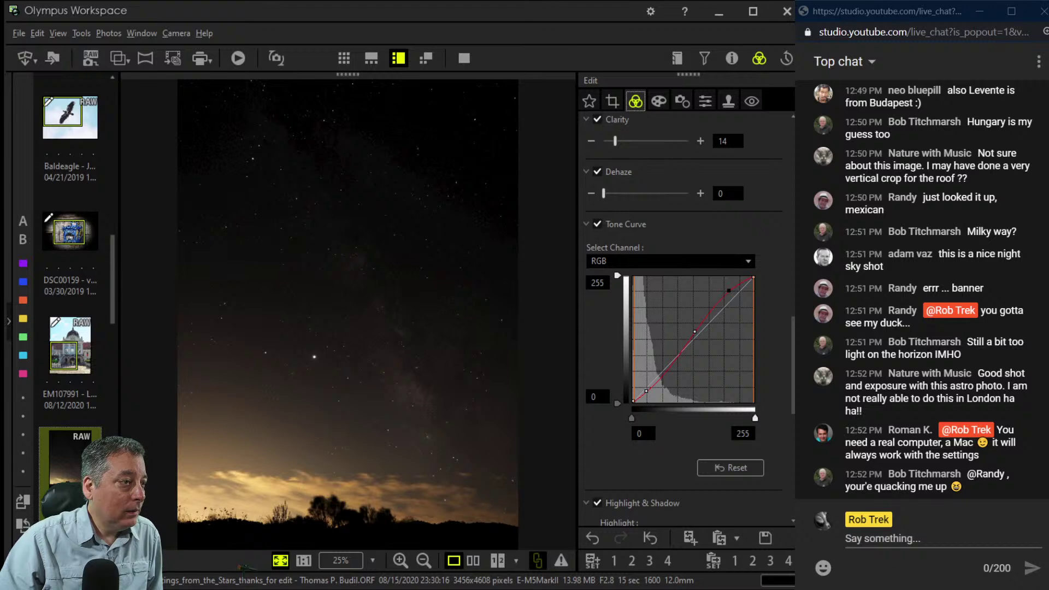
left_click_drag(645, 391, 659, 382)
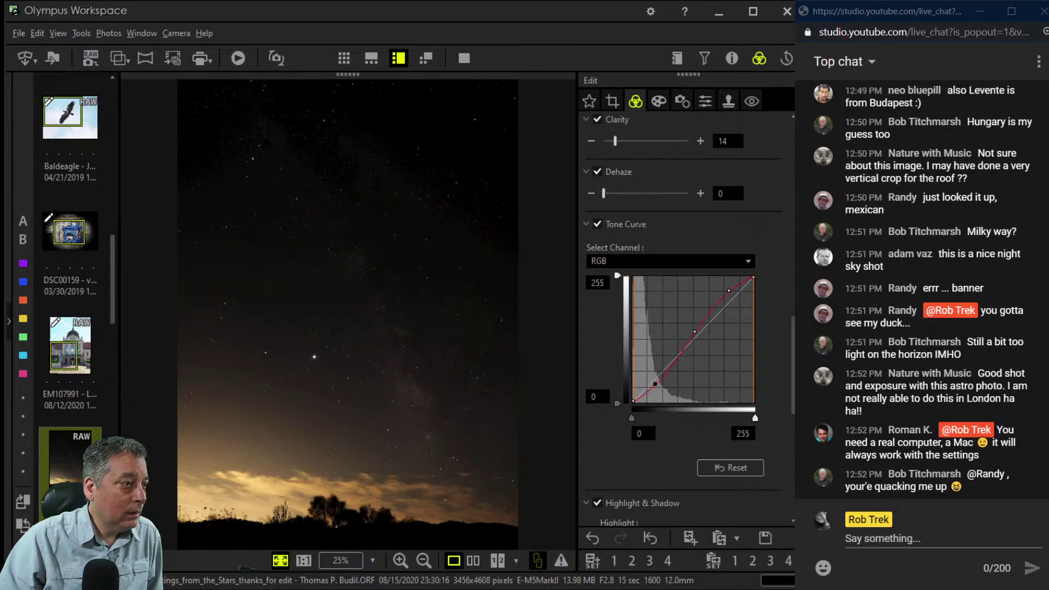
mouse_move(655, 384)
left_mouse_down()
mouse_move(640, 396)
mouse_move(647, 375)
left_mouse_up()
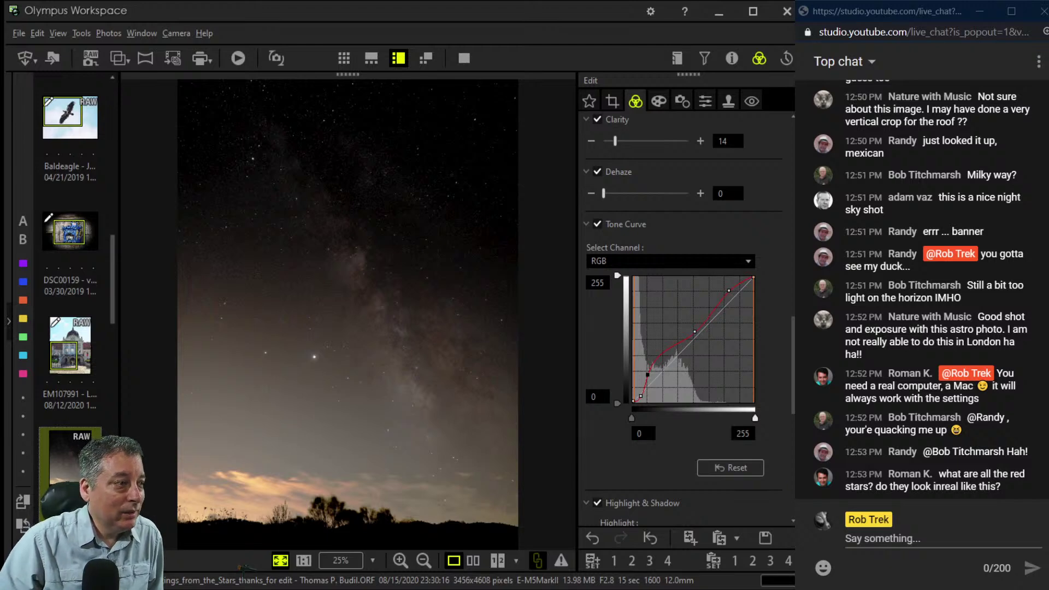
left_click_drag(639, 397, 652, 362)
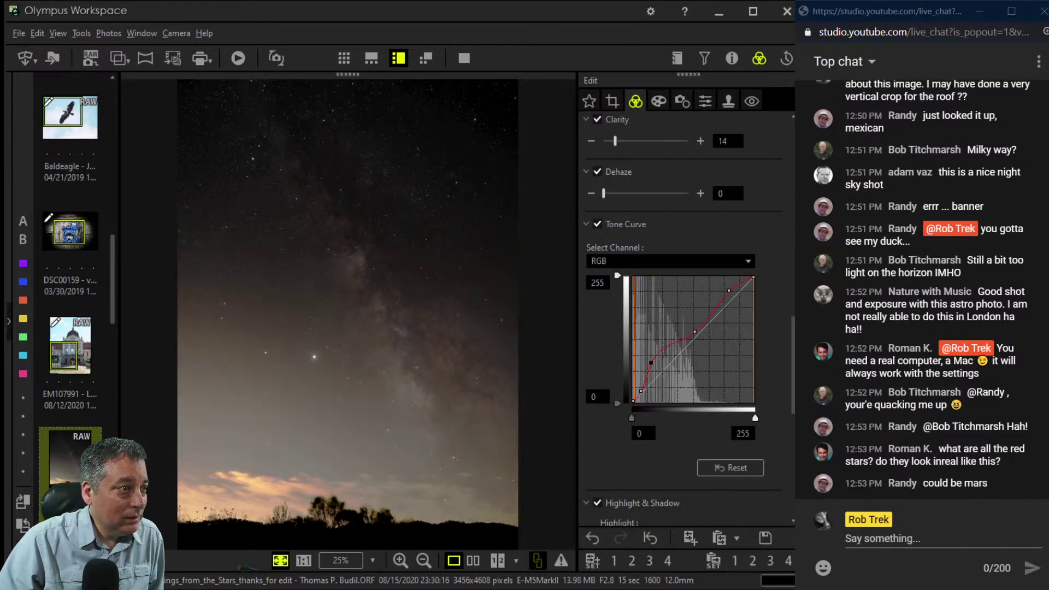
Refine the RGB tone curve by shifting the midtone point slightly toward the highlights and raising the deepest-shadow point.
mouse_move(694, 331)
left_mouse_down()
mouse_move(693, 346)
mouse_move(697, 303)
mouse_move(702, 331)
left_mouse_up()
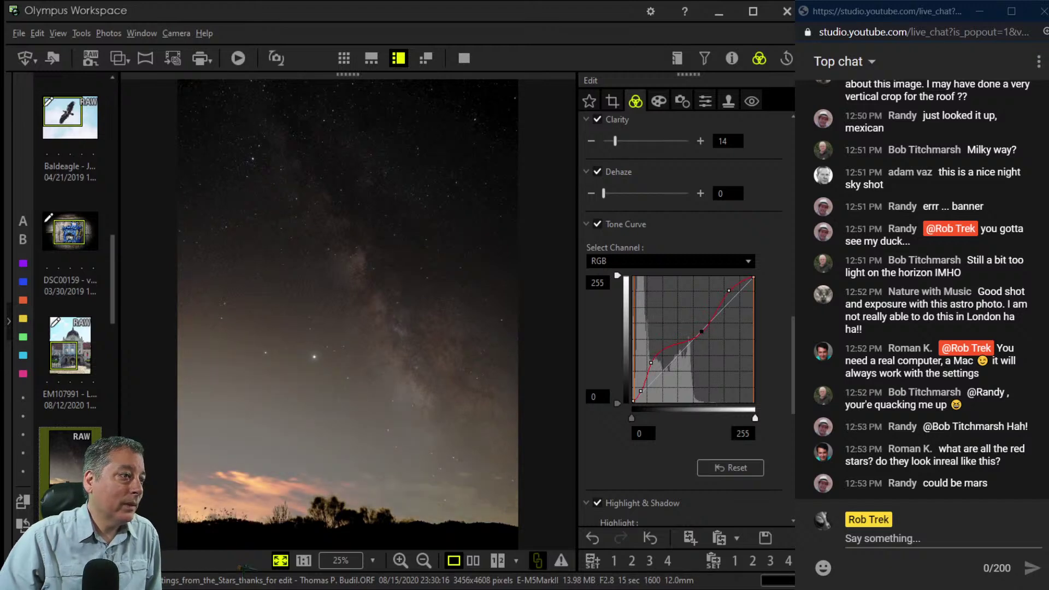
left_click_drag(640, 391, 644, 391)
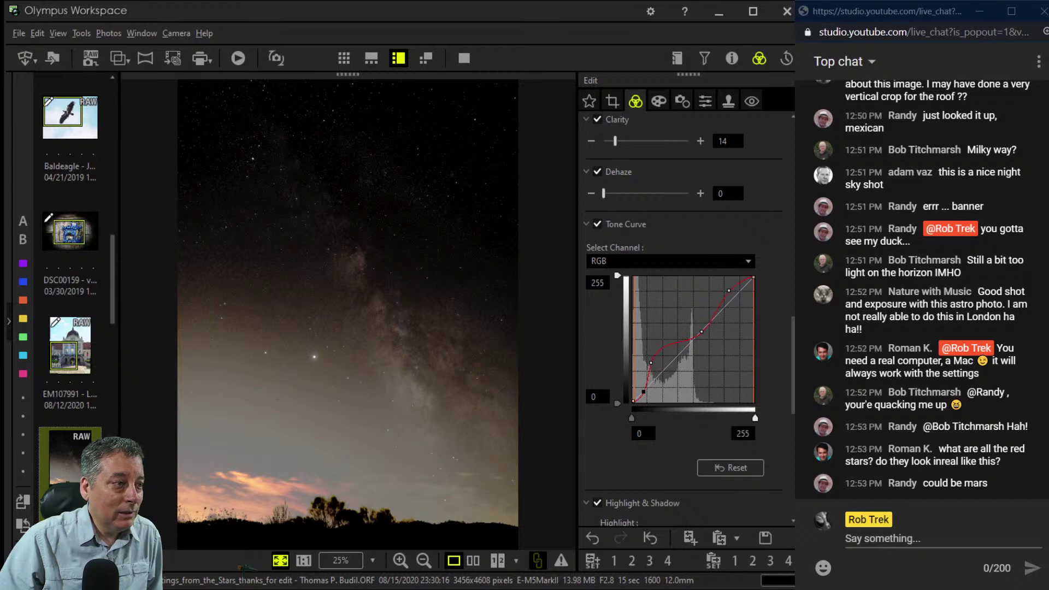
left_click(646, 382)
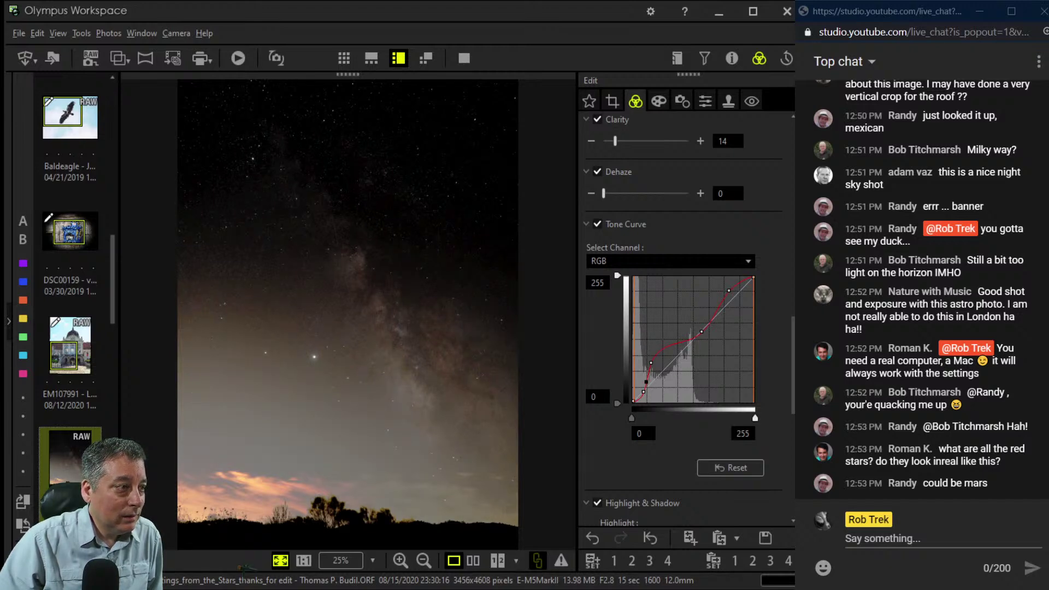
mouse_move(643, 391)
left_mouse_down()
mouse_move(634, 402)
mouse_move(644, 379)
left_mouse_up()
scroll(764, 402, "down", 5)
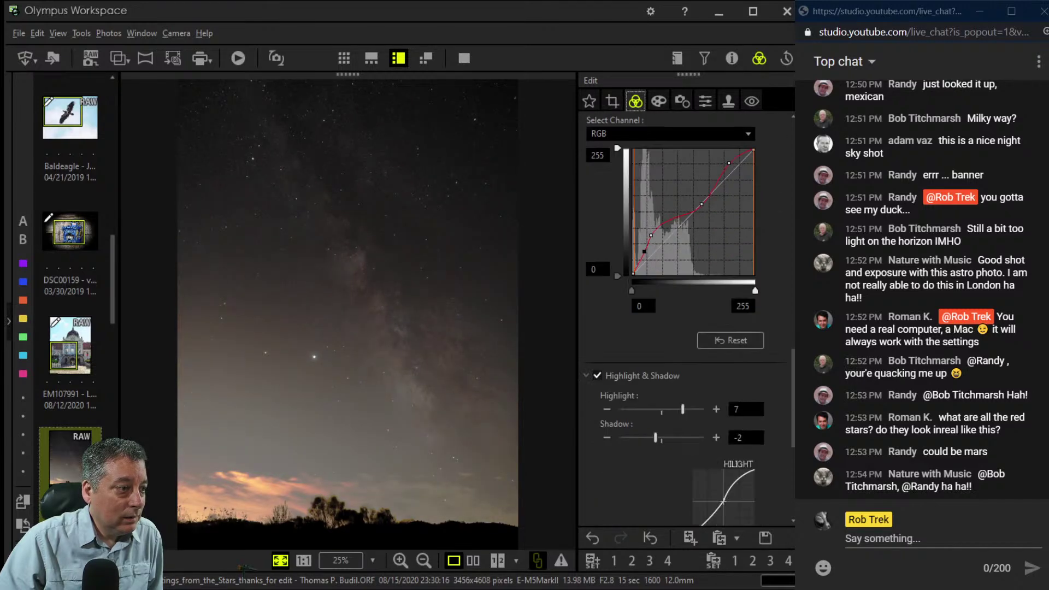
Try the night-sky photo with Shadow lowered to -6, and return Shadow to -2.
key("space")
key("space")
key("space")
key("space")
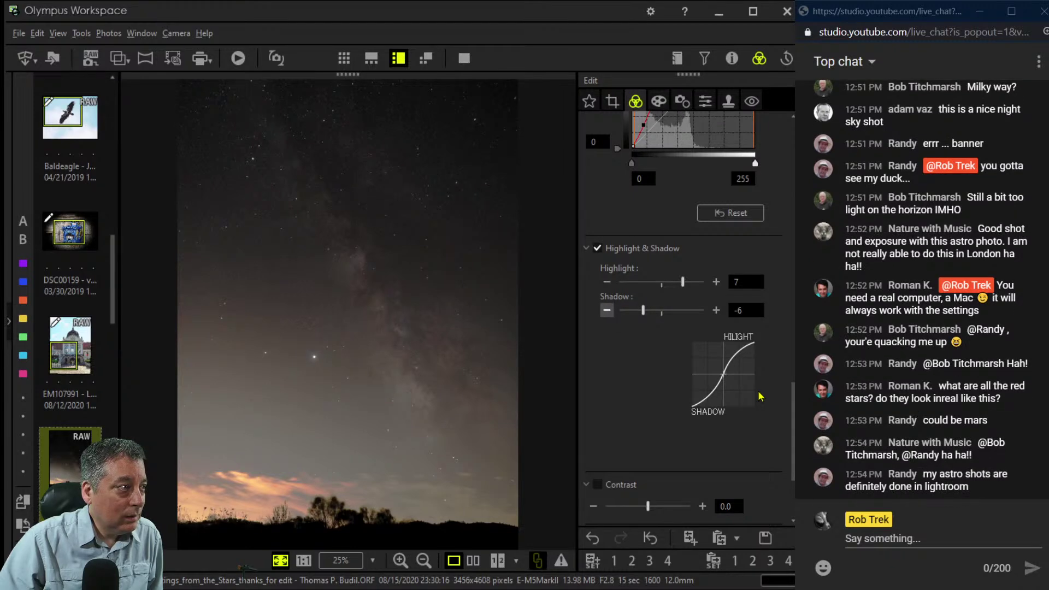
key("Tab")
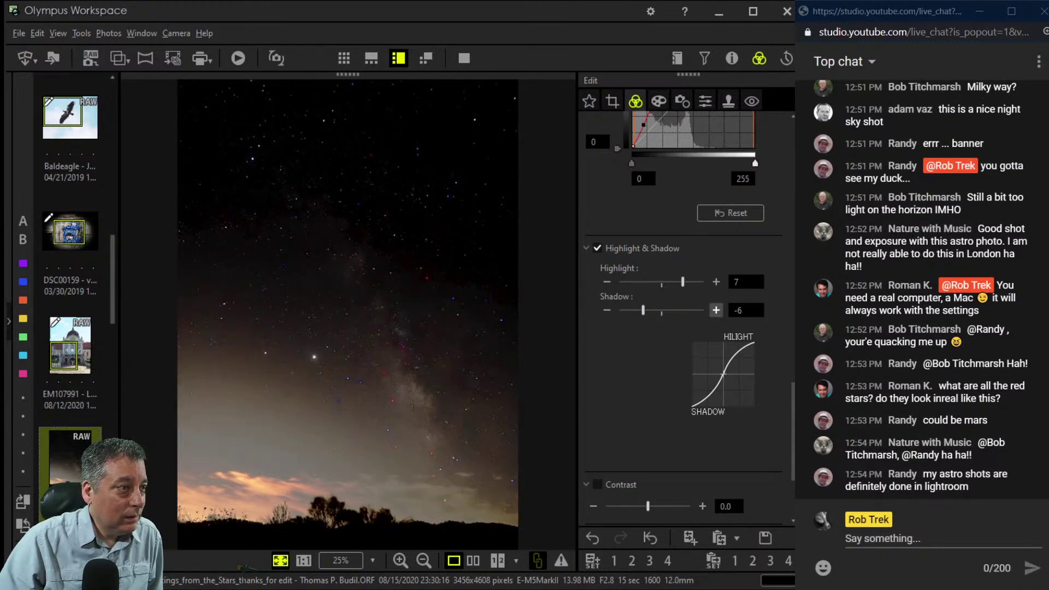
key("space")
key("space")
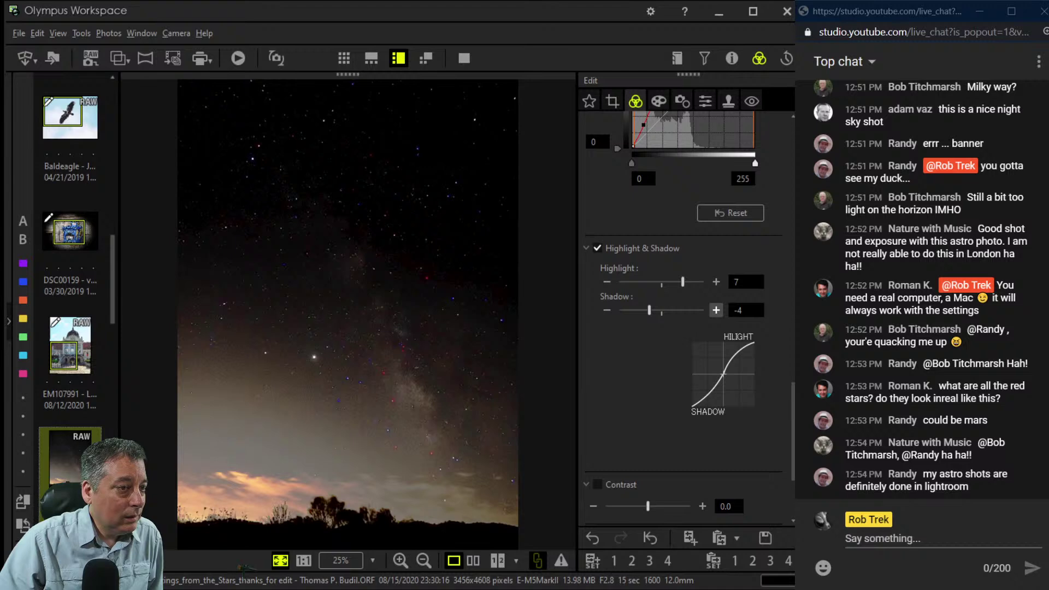
scroll(686, 273, "up", 1)
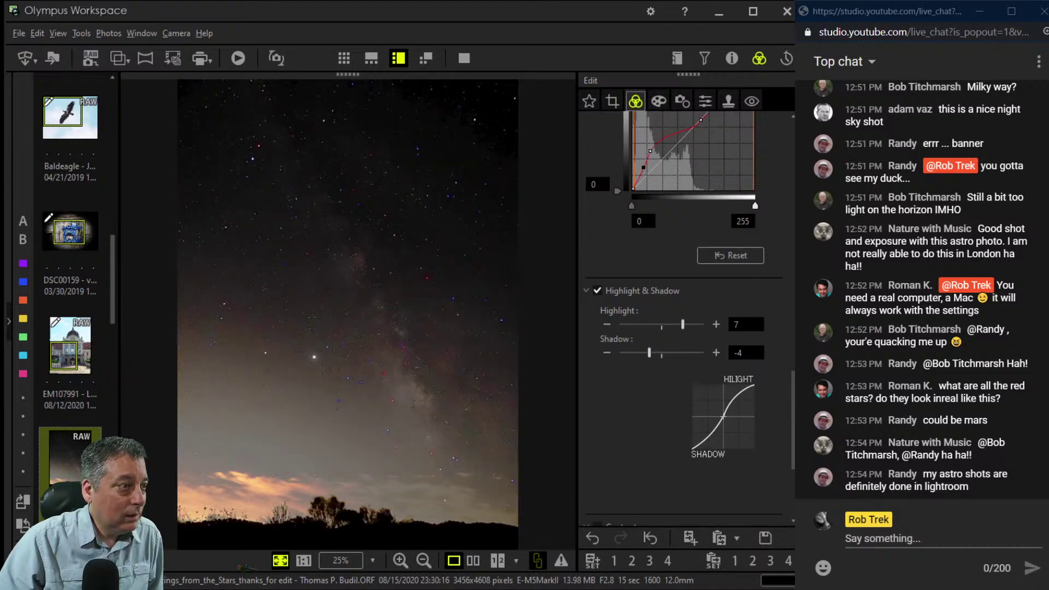
key("space")
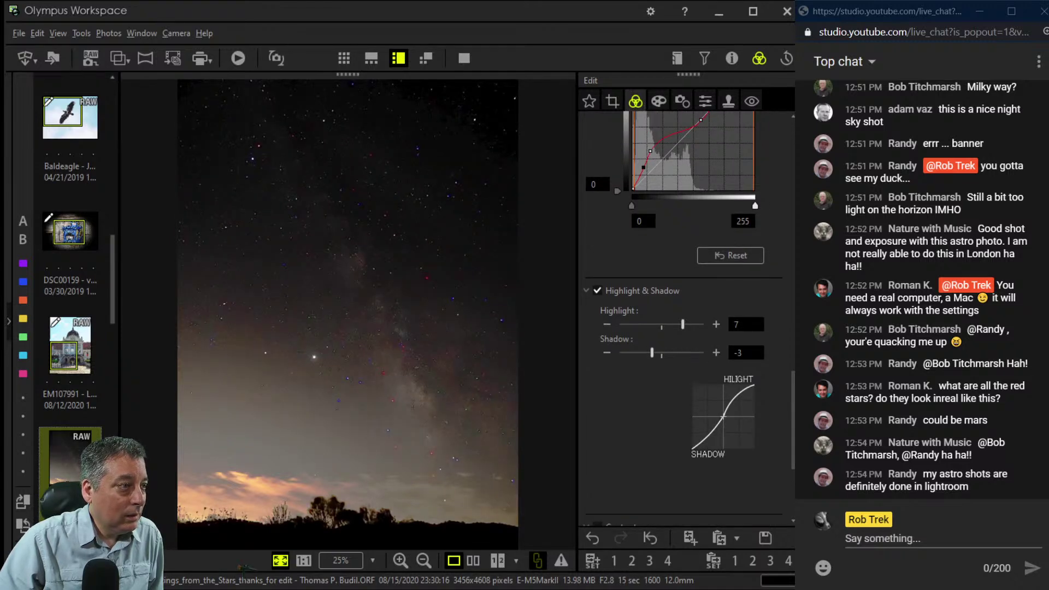
scroll(683, 308, "up", 1)
scroll(686, 306, "up", 2)
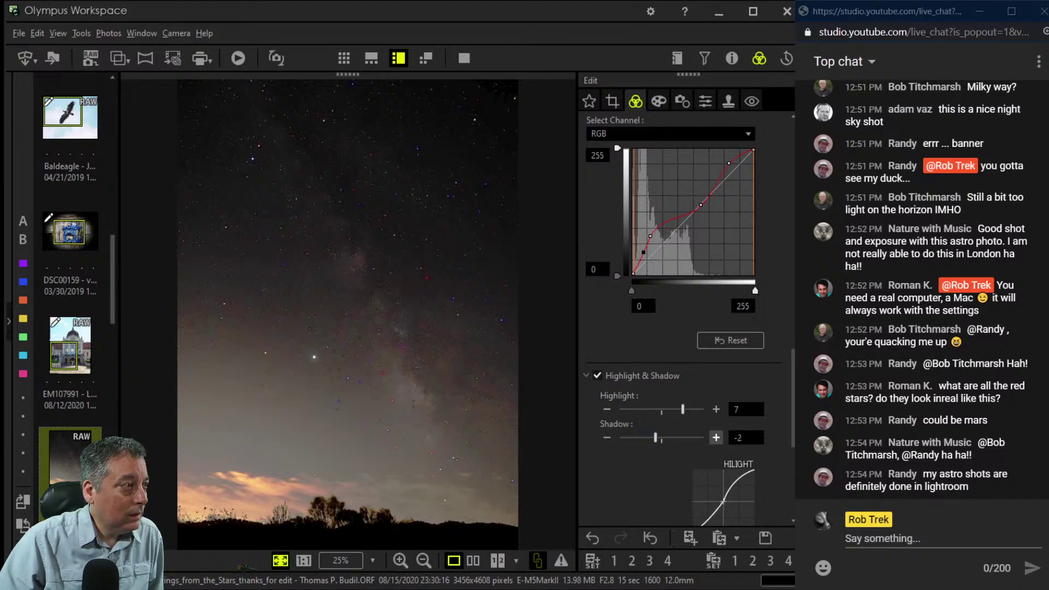
left_click(716, 437)
Reshape the RGB tone curve by lowering its darkest point, raising the shadow point, and pulling a midtone point down close to the diagonal.
scroll(716, 437, "up", 2)
scroll(685, 317, "up", 1)
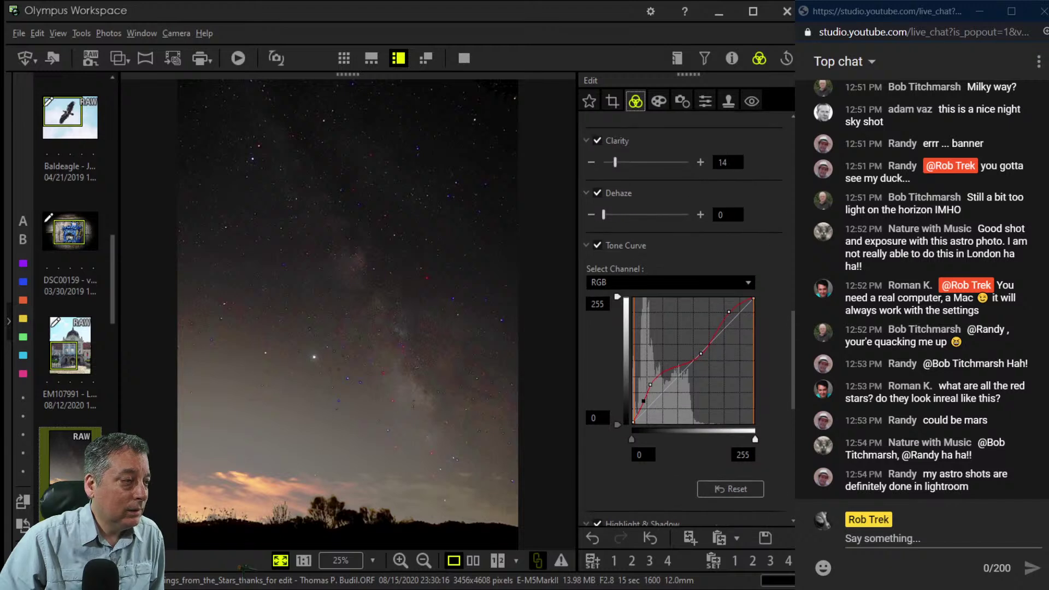
left_click_drag(643, 400, 660, 371)
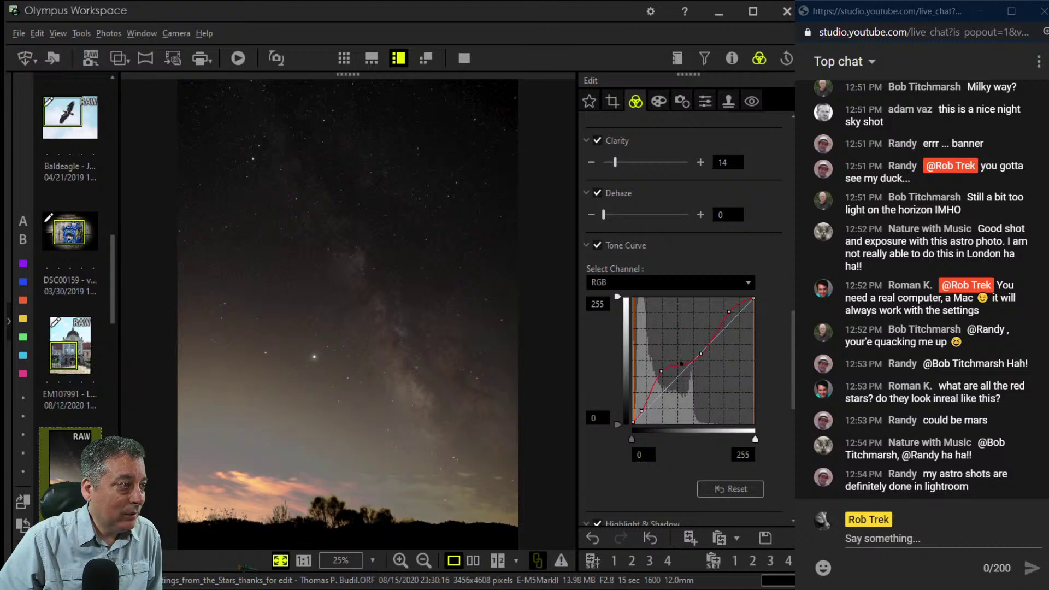
mouse_move(681, 364)
left_mouse_down()
mouse_move(667, 374)
mouse_move(689, 370)
left_mouse_up()
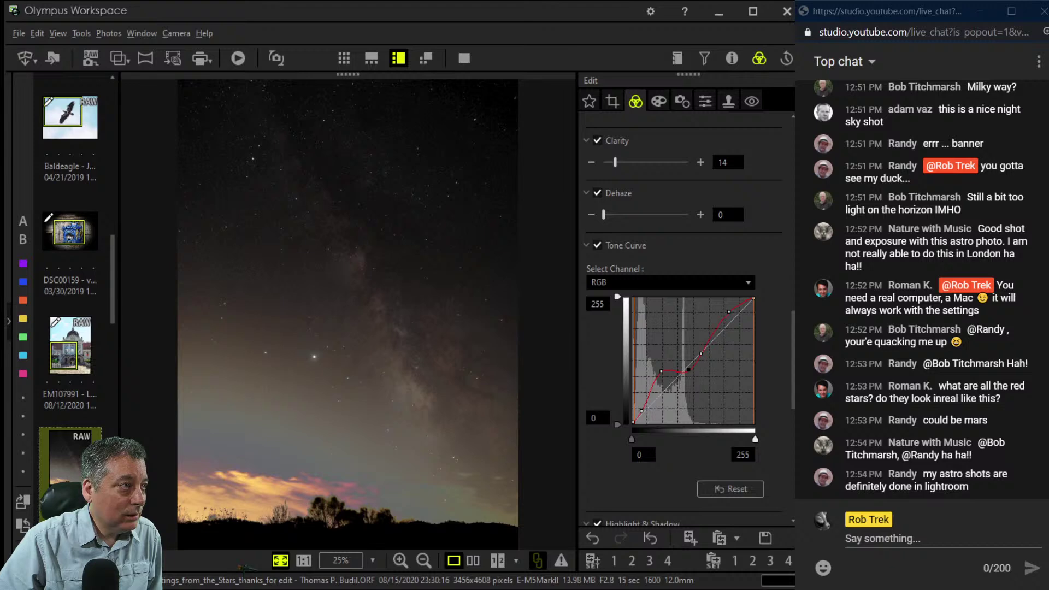
Set the night-sky photo's Contrast to 0.8.
scroll(683, 306, "down", 7)
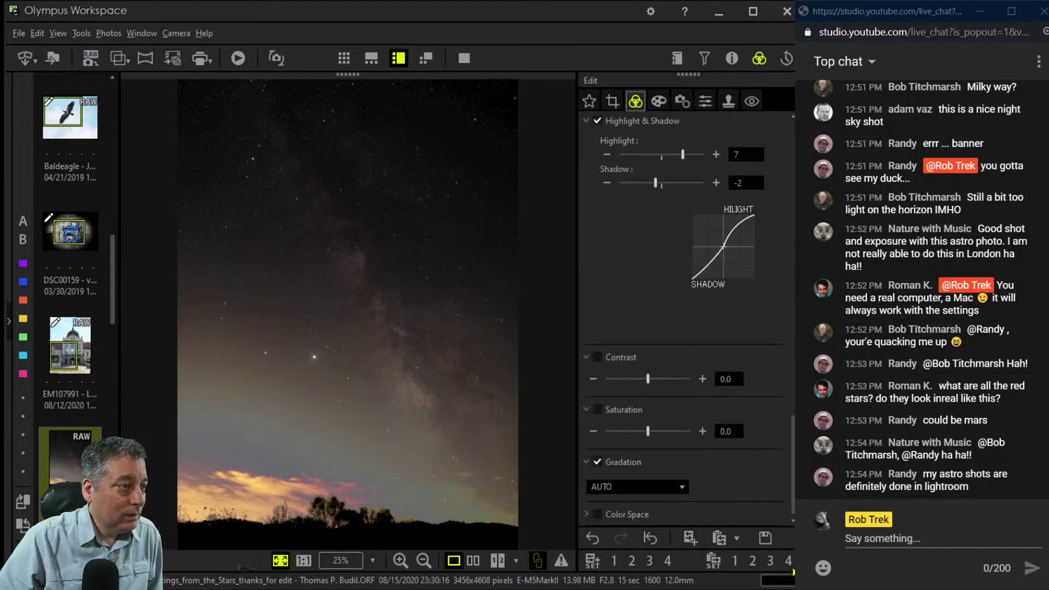
left_click_drag(648, 379, 664, 378)
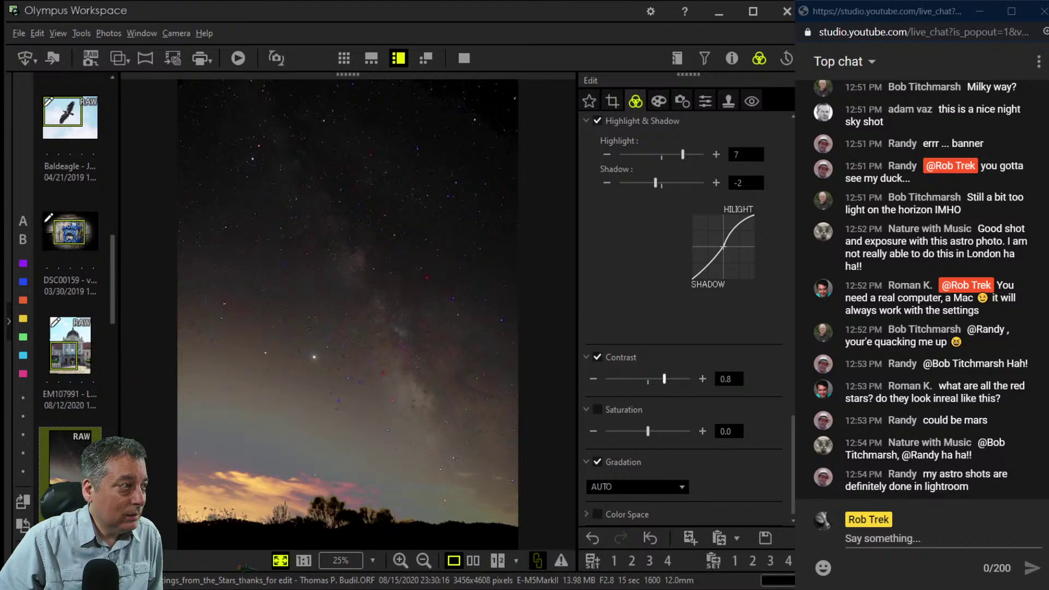
left_click_drag(664, 378, 662, 379)
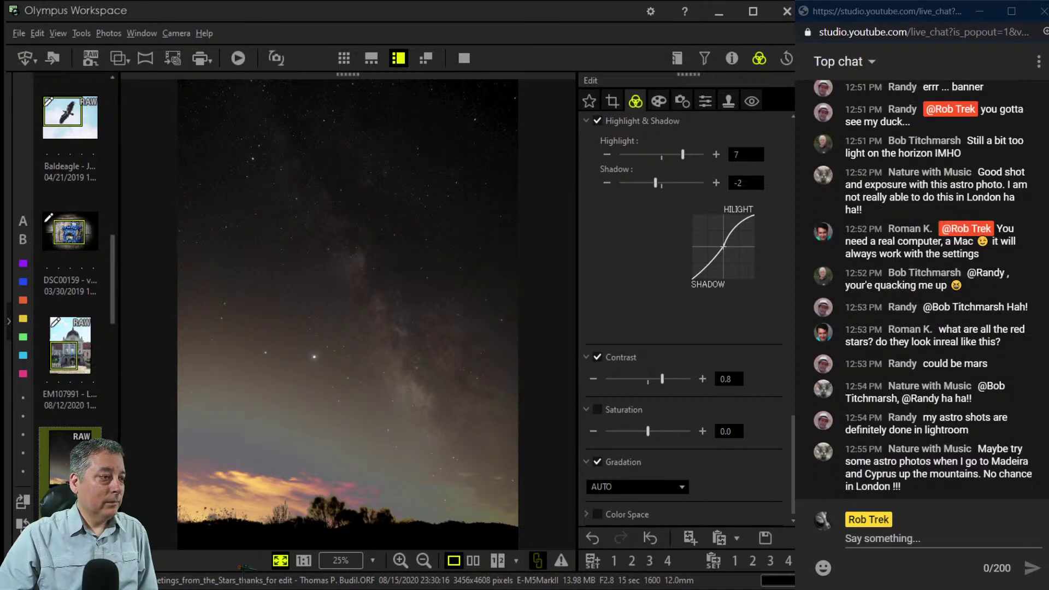
Compare the original and edited night-sky photo side by side, enlarged with the editing controls hidden.
left_click(473, 561)
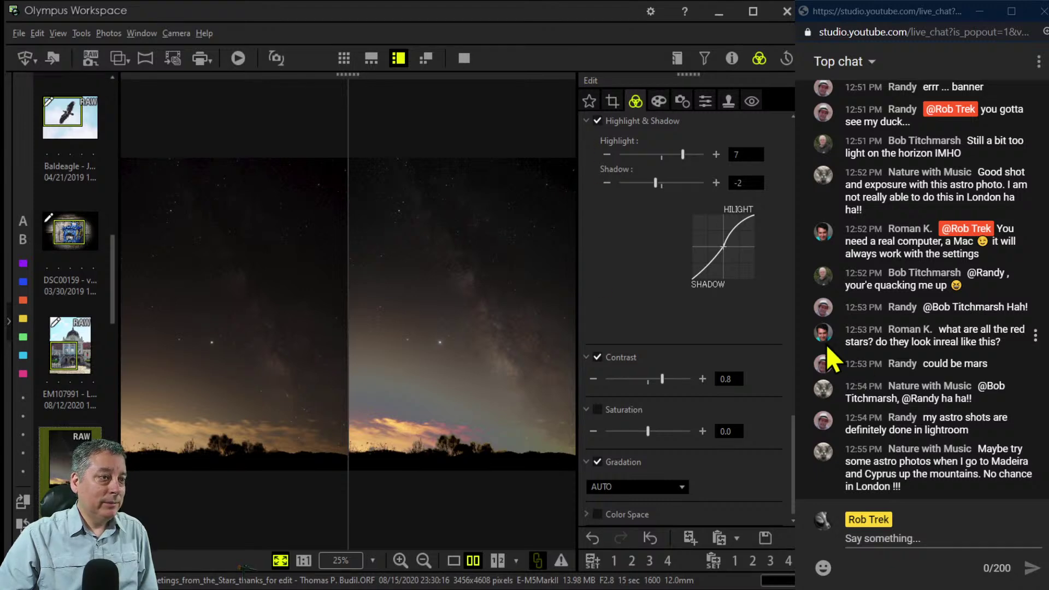
left_click(802, 324)
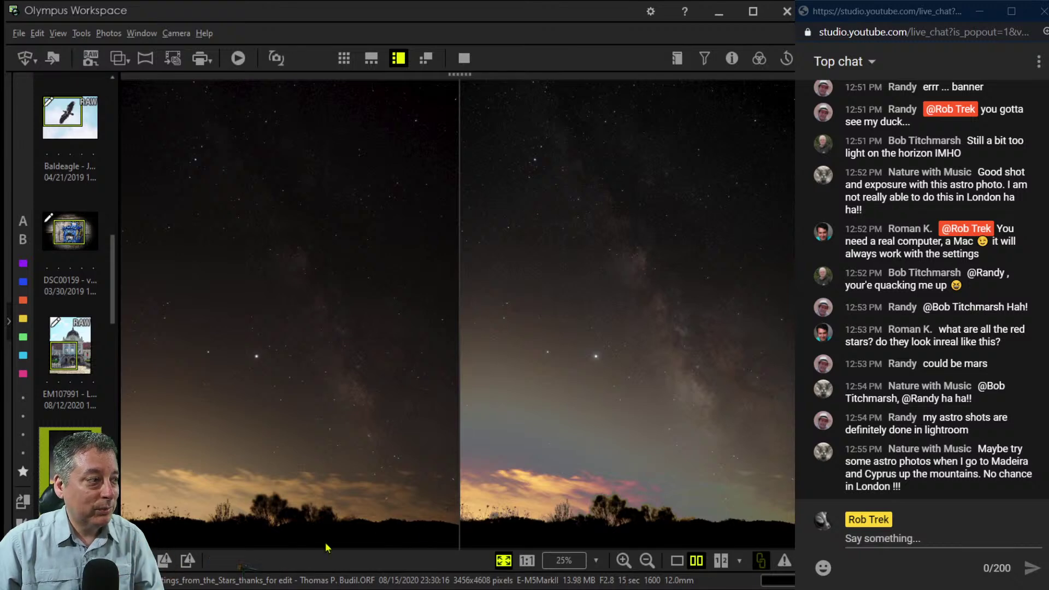
Open the Largs waterfront RAW photo and display it as a single image.
scroll(78, 389, "down", 5)
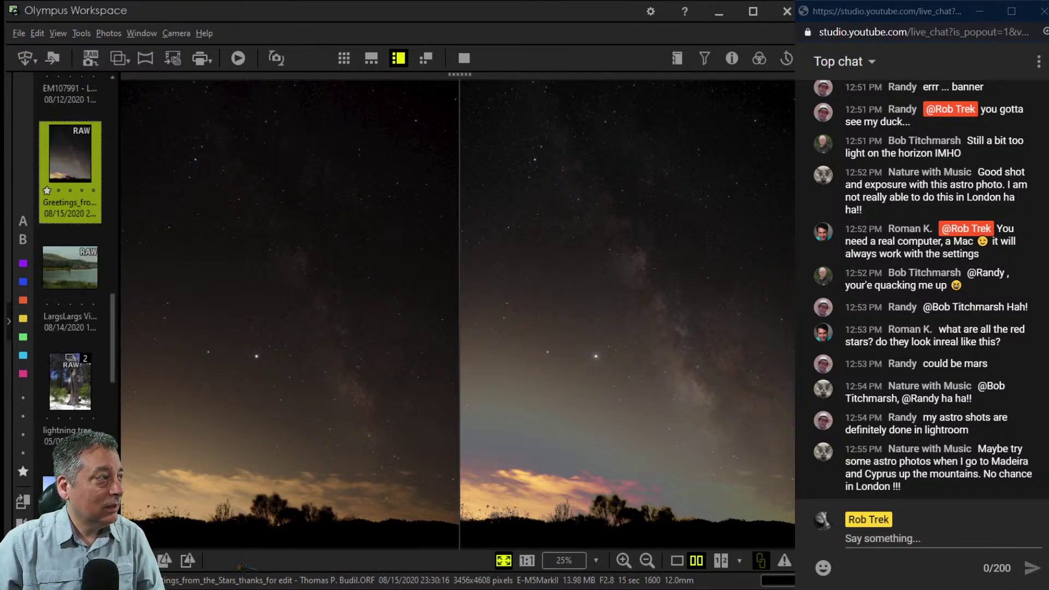
key("Down")
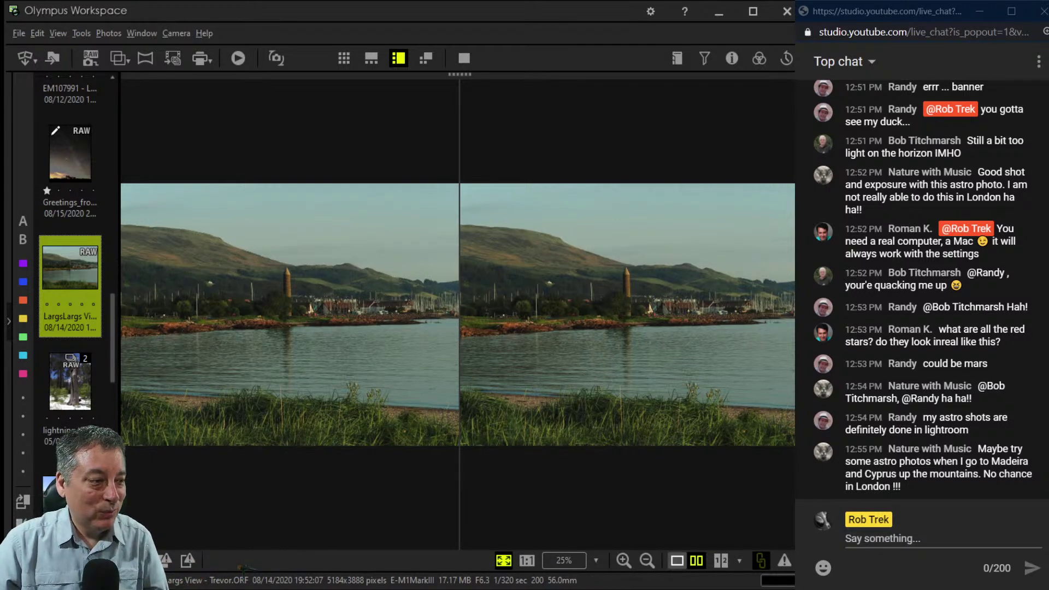
left_click(677, 560)
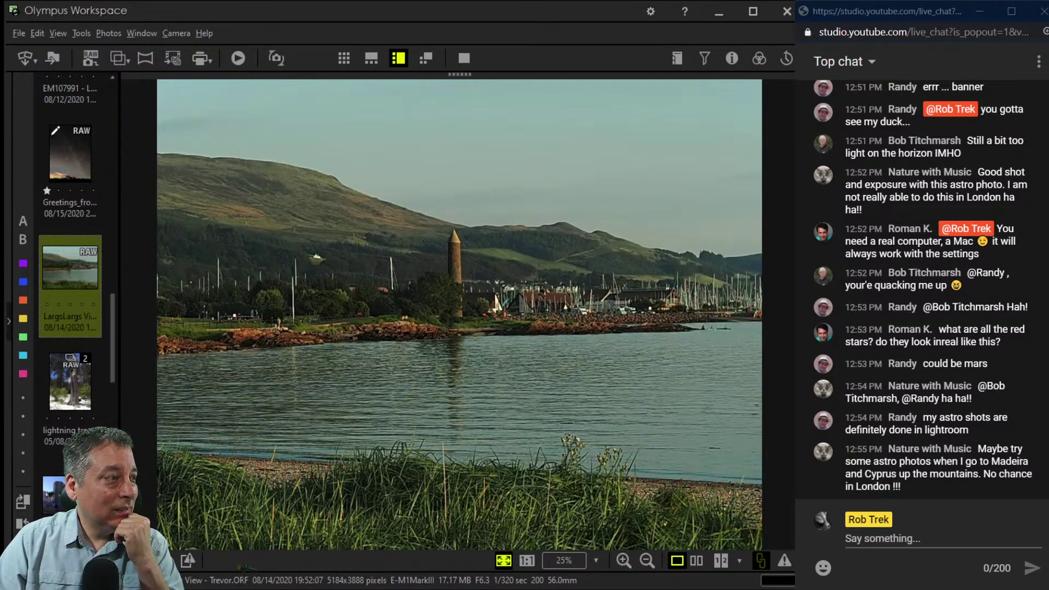
Examine the Largs photo's marina buildings, masts, parked vehicles and rocky shore at 1:1 magnification, and return to the full image.
left_click(685, 322)
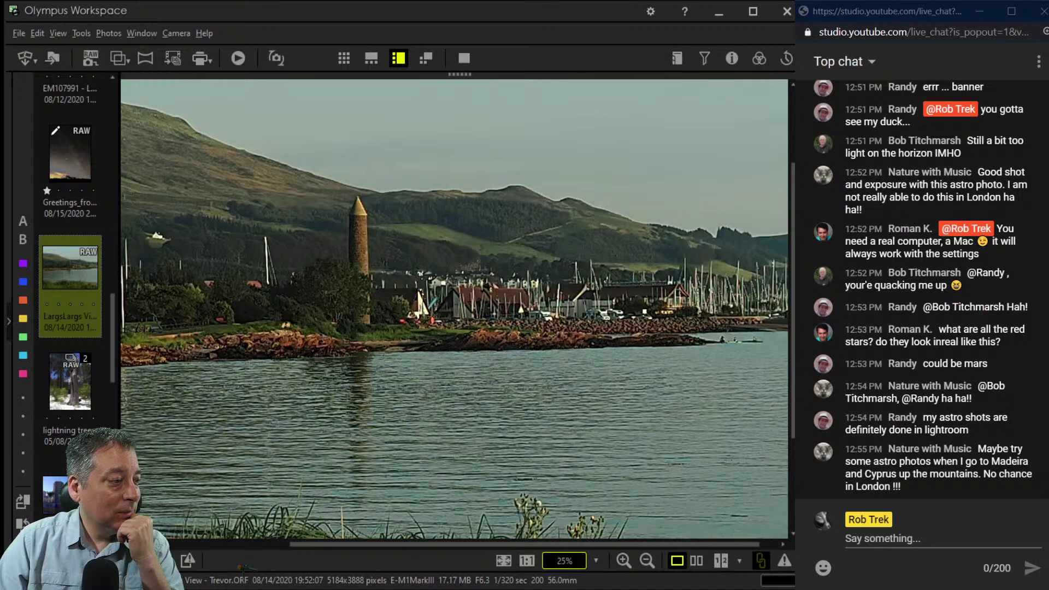
left_click(526, 561)
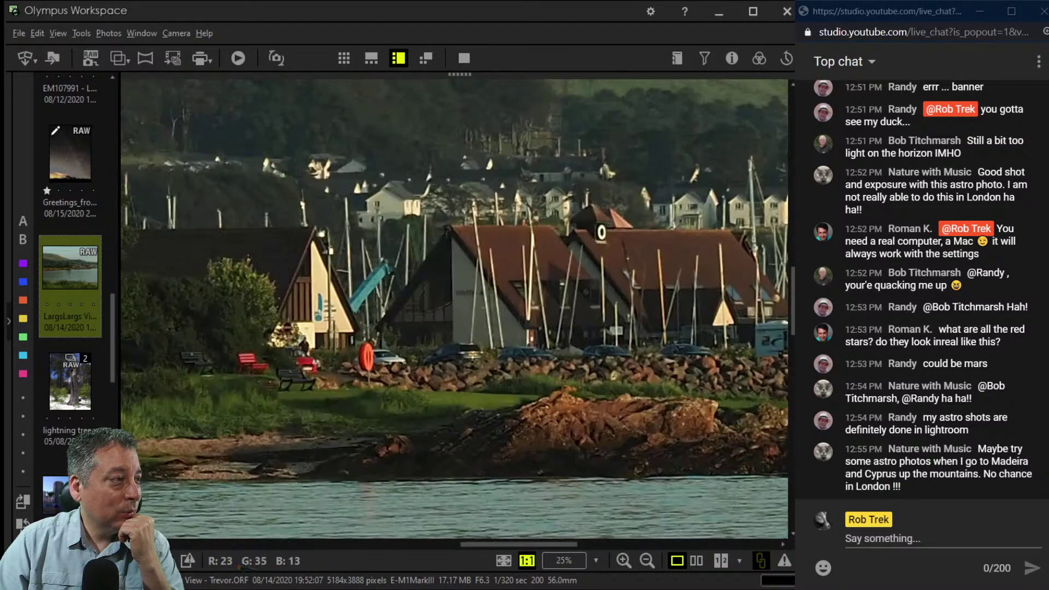
left_click_drag(601, 372, 463, 381)
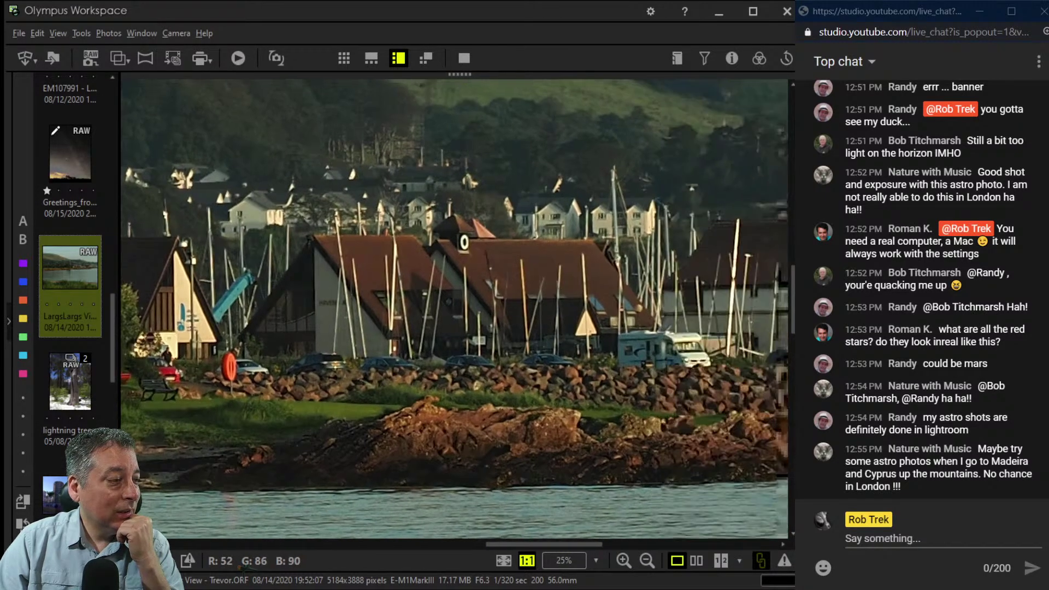
left_click_drag(618, 401, 488, 414)
left_click_drag(590, 404, 543, 403)
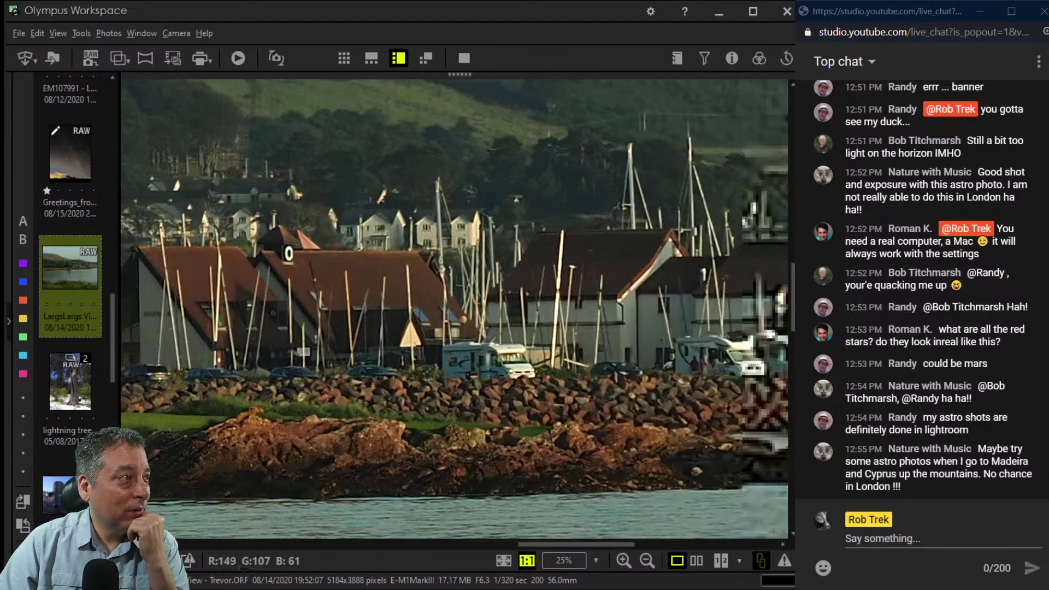
left_click_drag(601, 383, 492, 410)
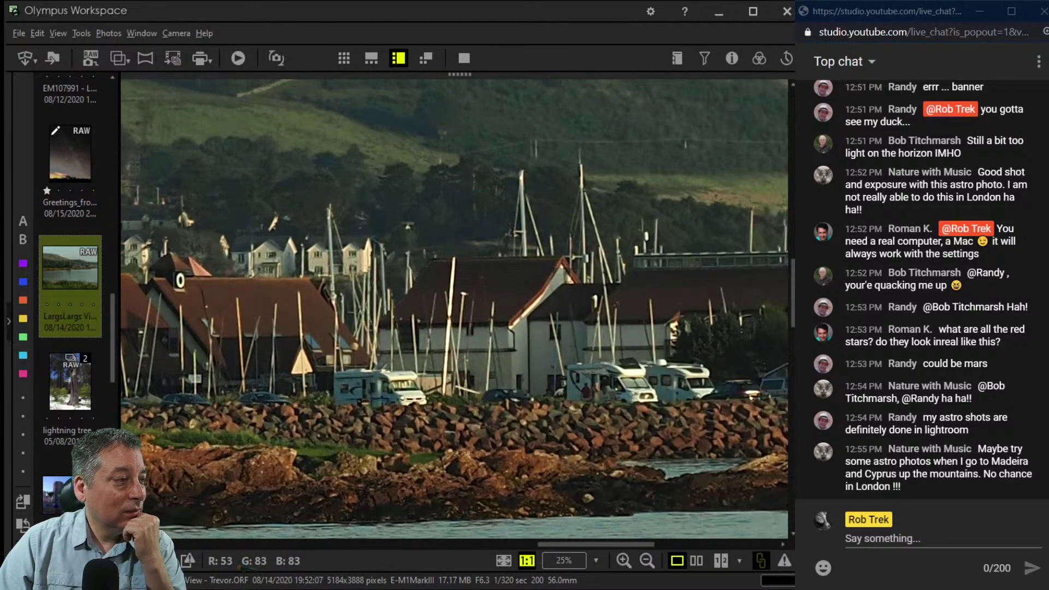
left_click_drag(492, 328, 387, 327)
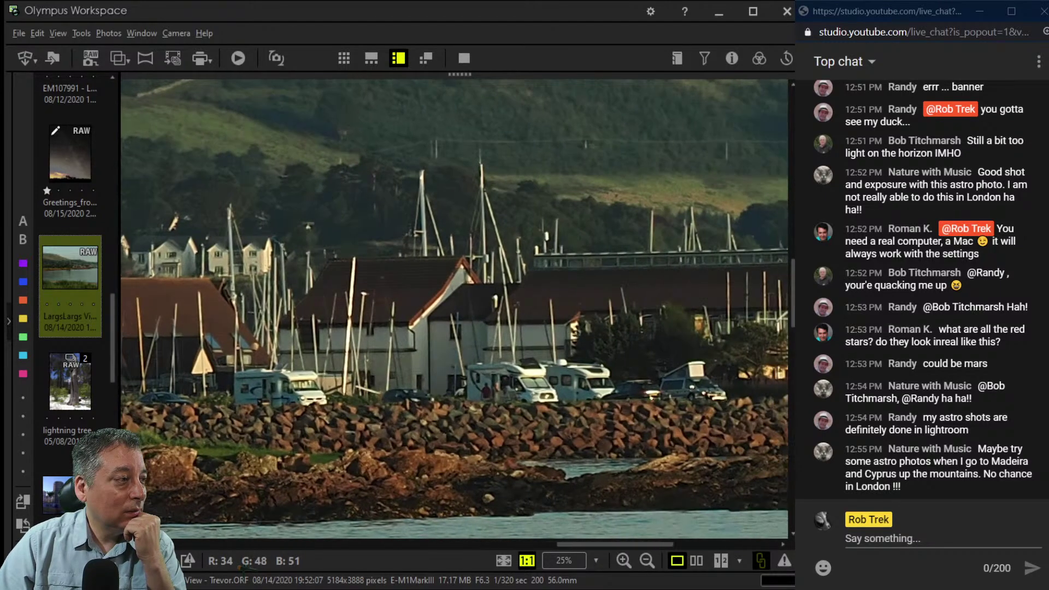
left_click_drag(776, 502, 742, 503)
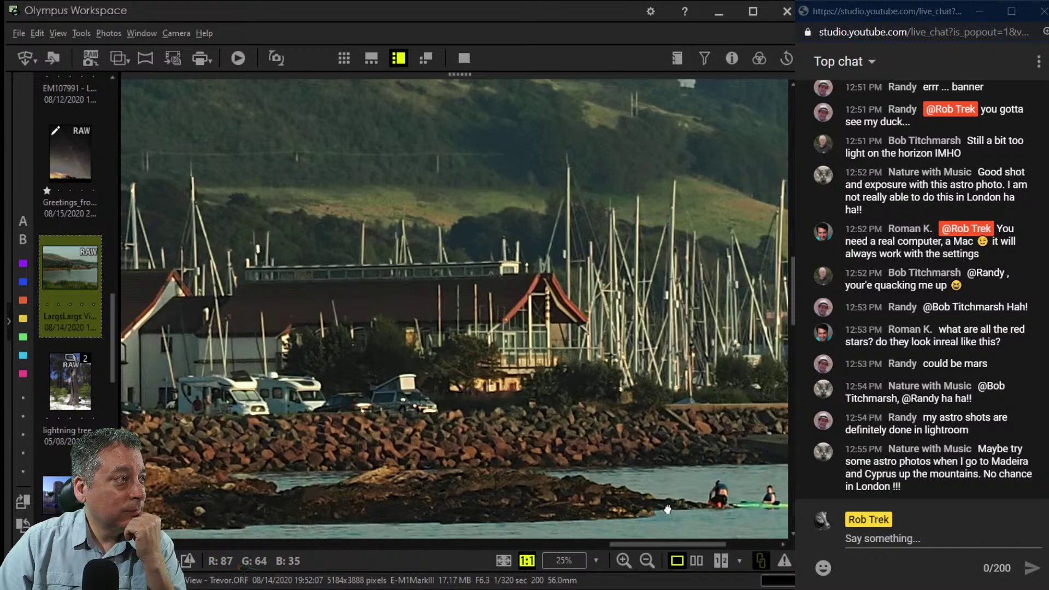
double_click(742, 504)
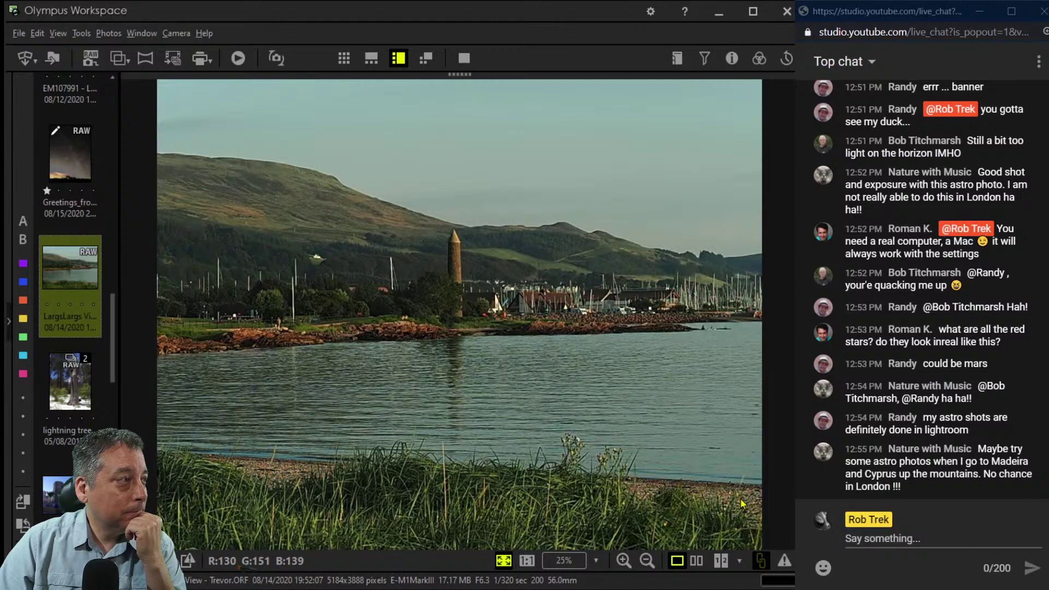
Examine the fenced shoreline path and the kayakers near the marina at 1:1, returning to the full image after each.
double_click(228, 388)
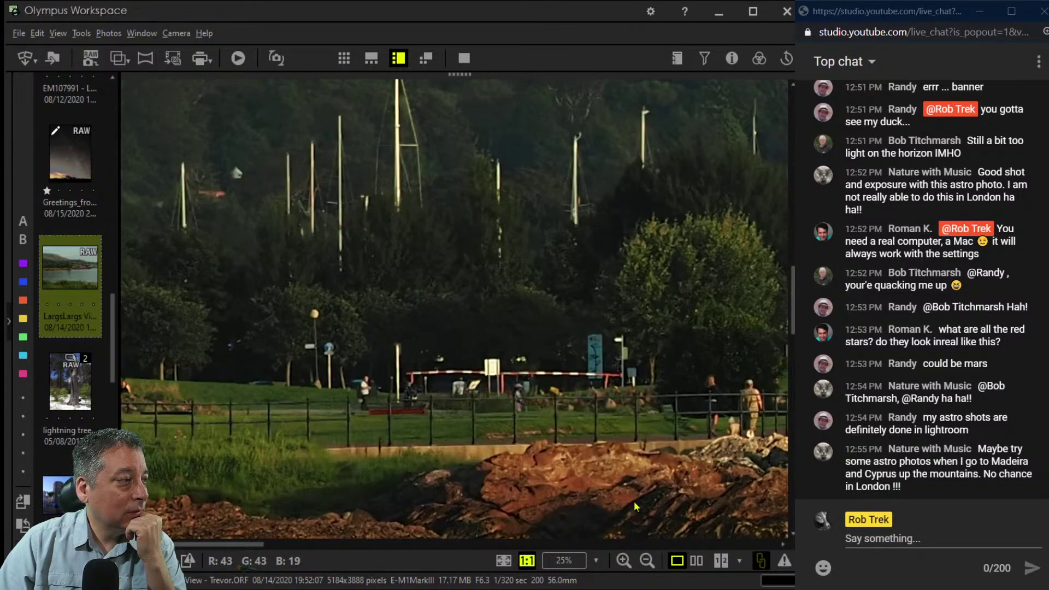
double_click(634, 502)
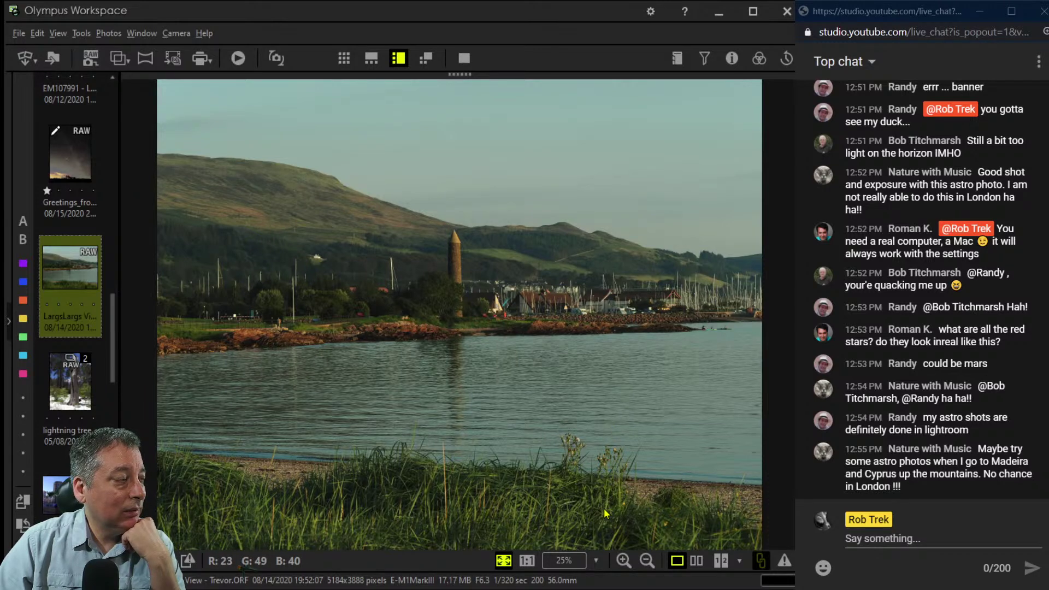
left_click(696, 445)
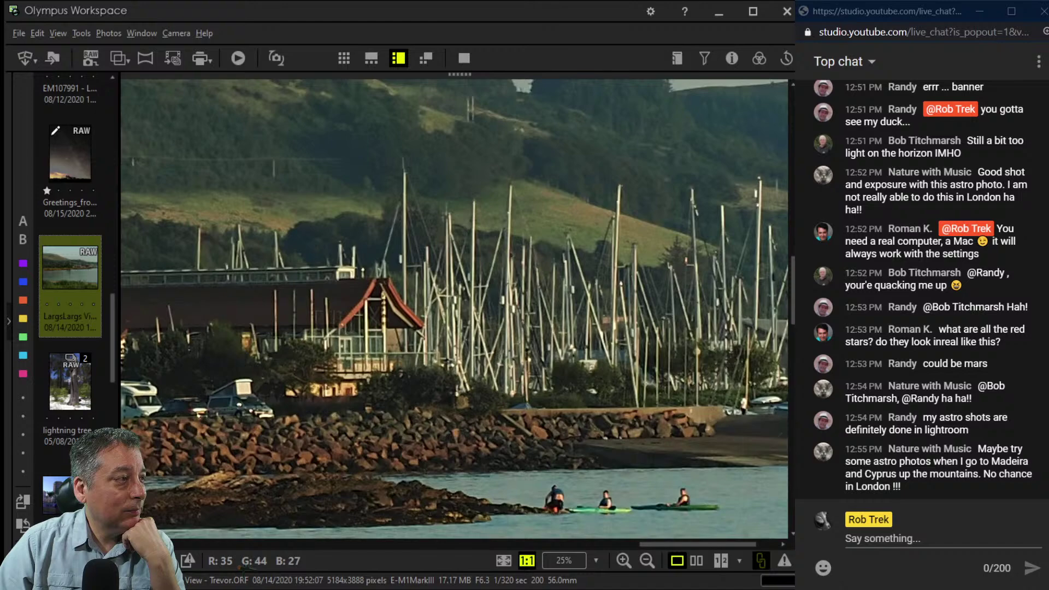
left_click(695, 444)
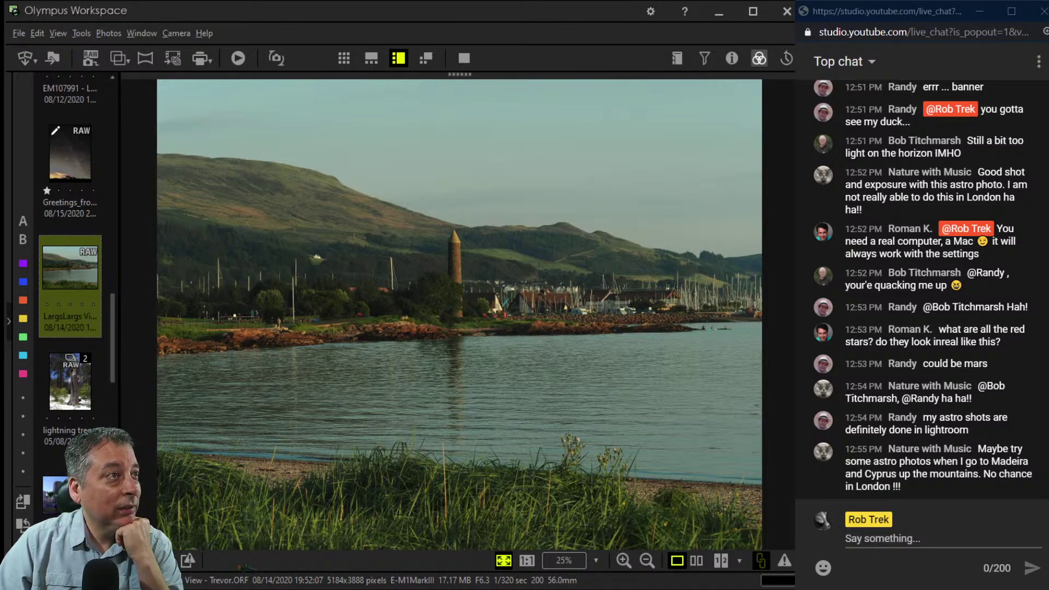
Crop the Largs photo to a 9.0:16.0 vertical frame of 1625 x 2891 pixels around the stone tower, starting at the upper edge.
left_click(758, 58)
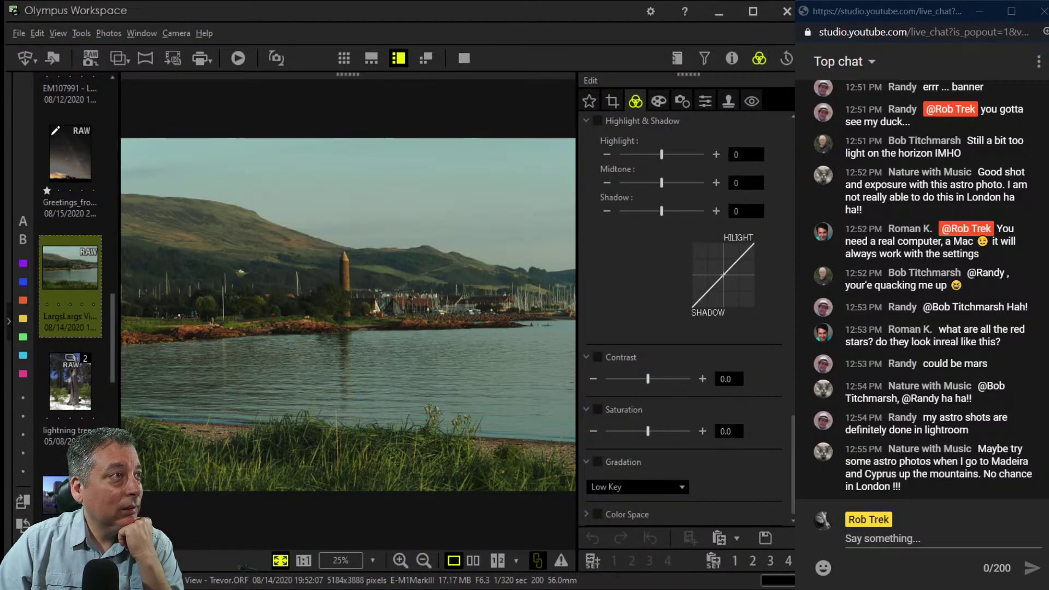
left_click(612, 101)
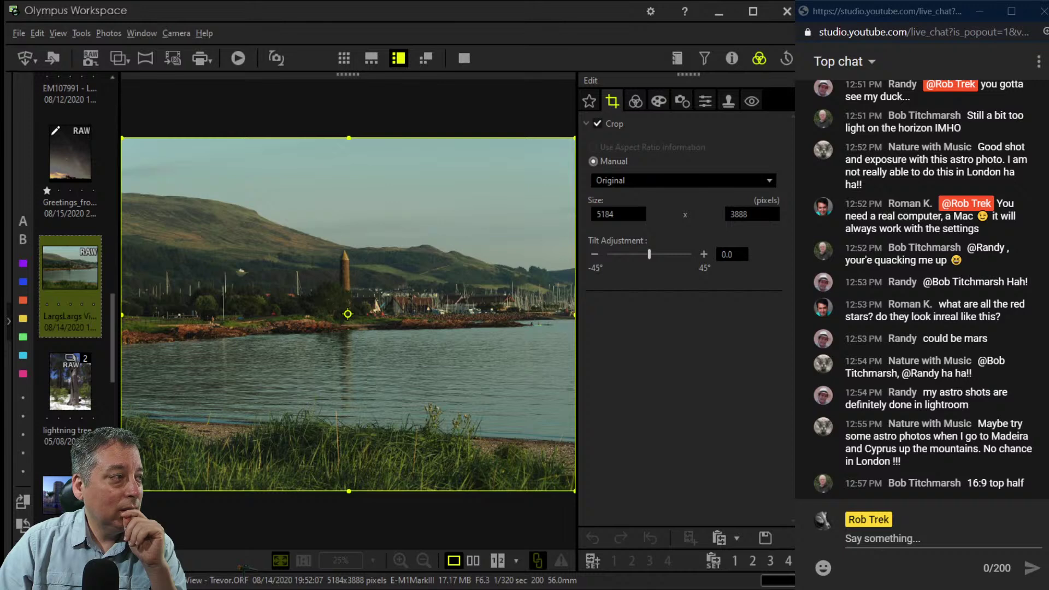
left_click(683, 328)
left_click_drag(483, 445, 465, 449)
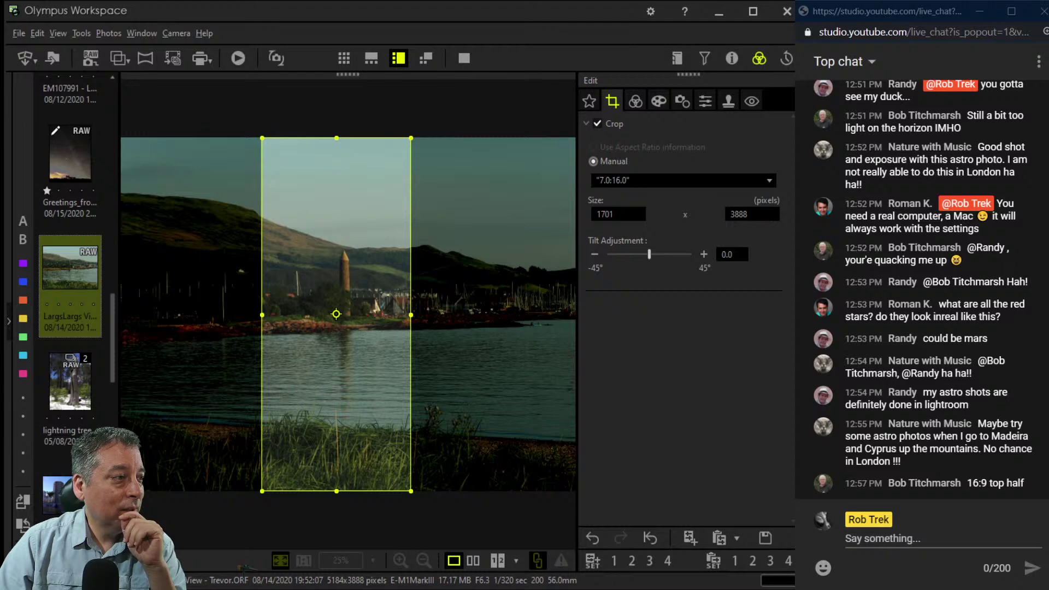
key("Down")
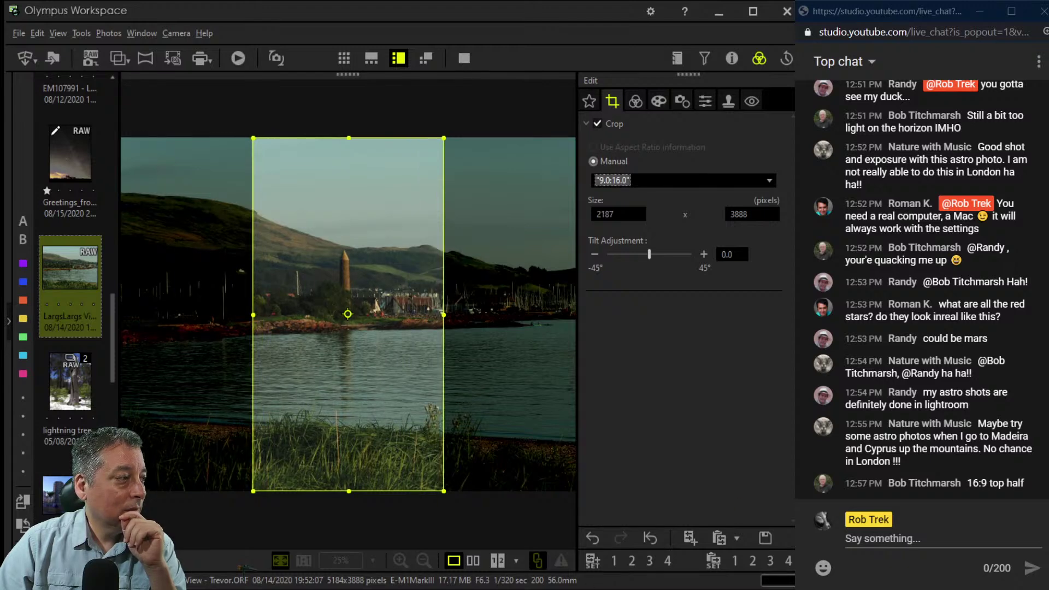
mouse_move(432, 490)
left_mouse_down()
mouse_move(436, 530)
mouse_move(445, 498)
left_mouse_up()
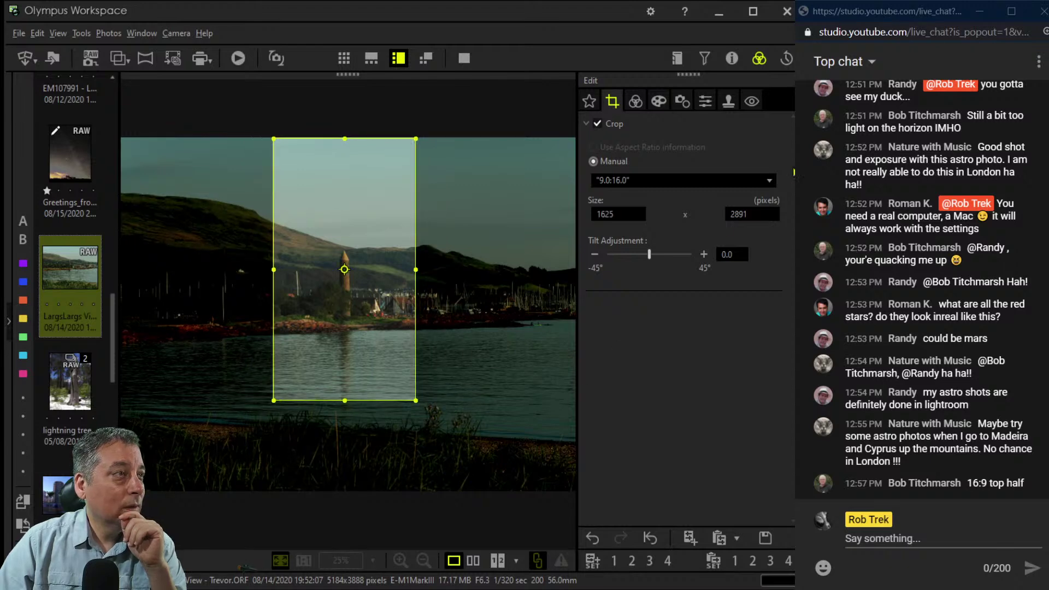
left_click(636, 100)
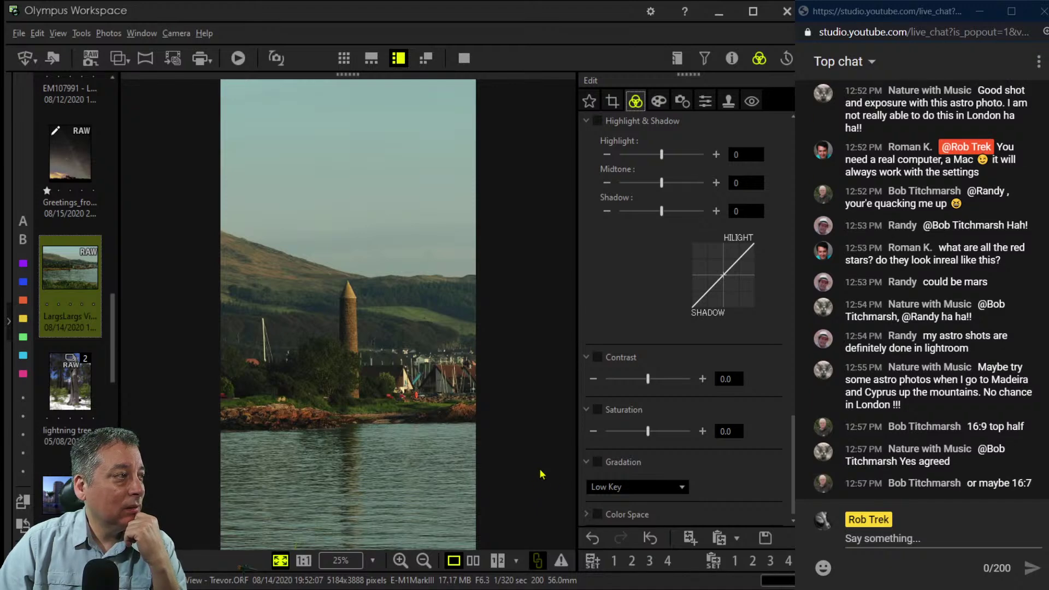
Change the Largs photo's crop to a 16.0:7.0 panorama of 5184 x 2268 pixels, moved up to include more sky.
left_click(612, 101)
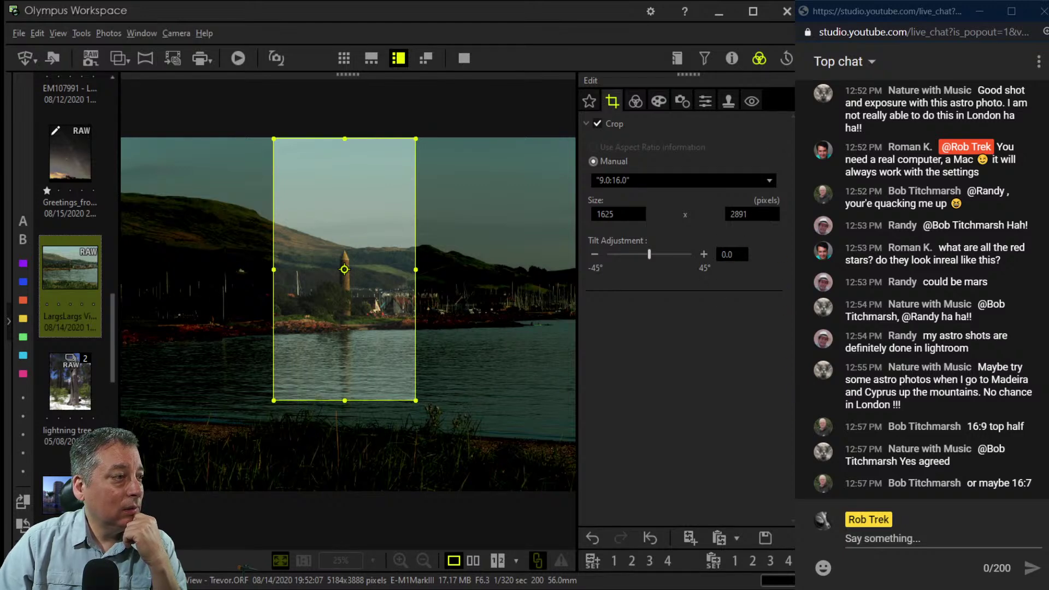
left_click(683, 180)
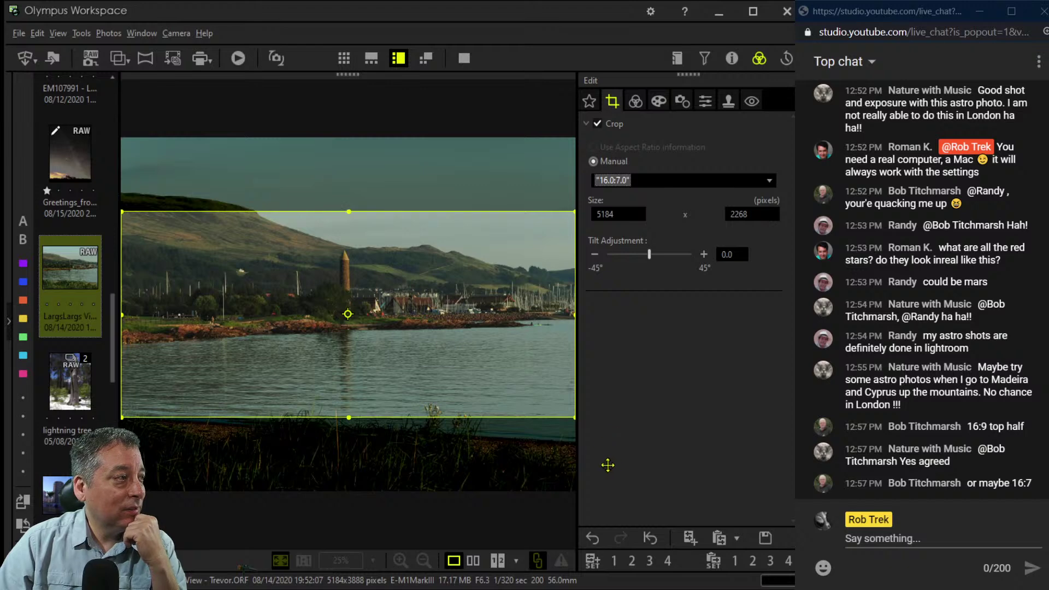
left_click_drag(607, 466, 600, 425)
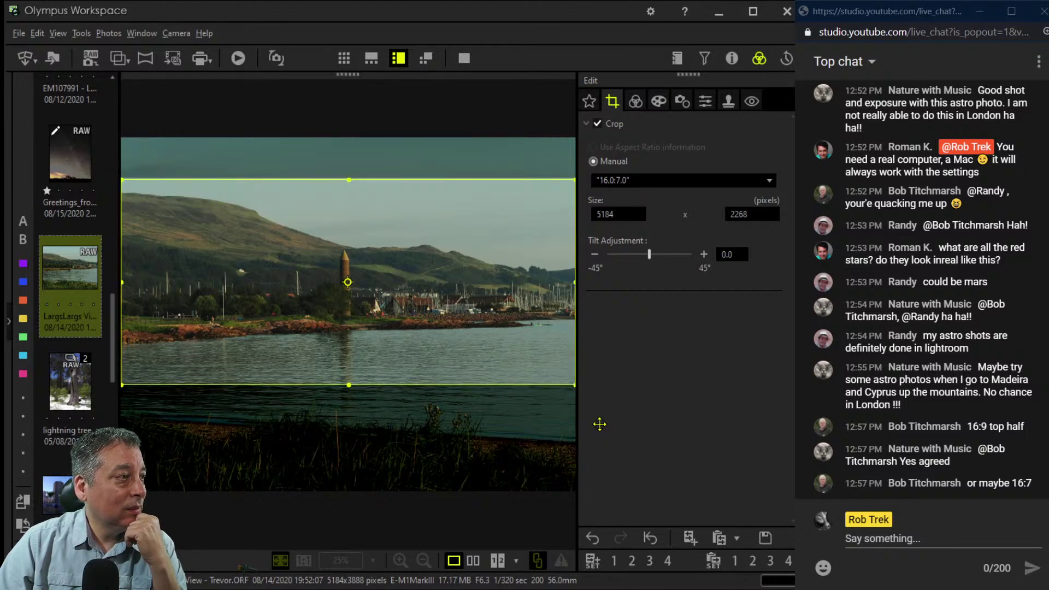
left_click(636, 100)
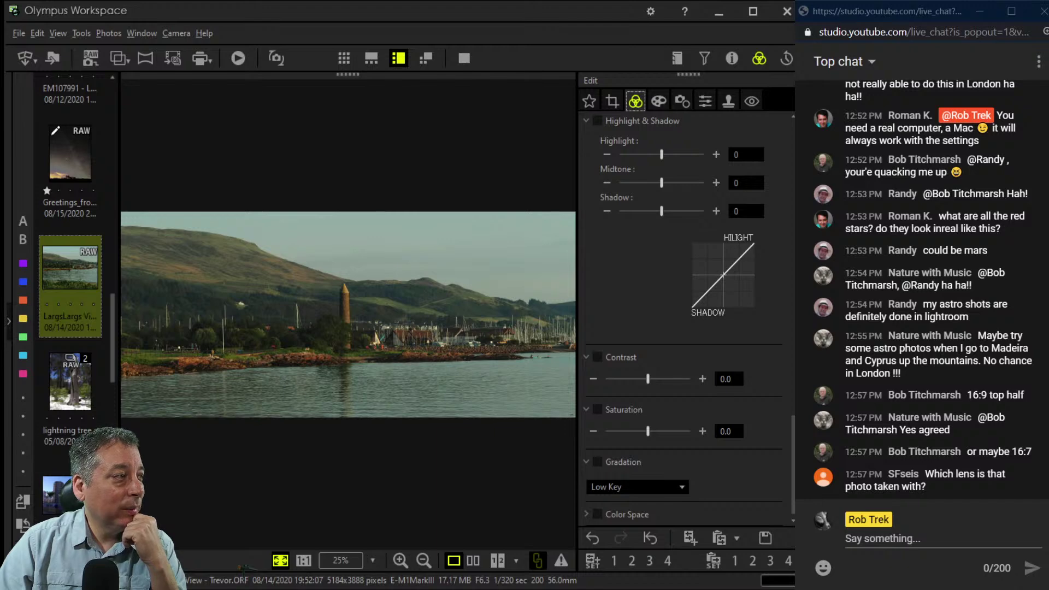
Straighten the cropped Largs photo with a tilt adjustment of 0.7 degrees.
left_click(612, 101)
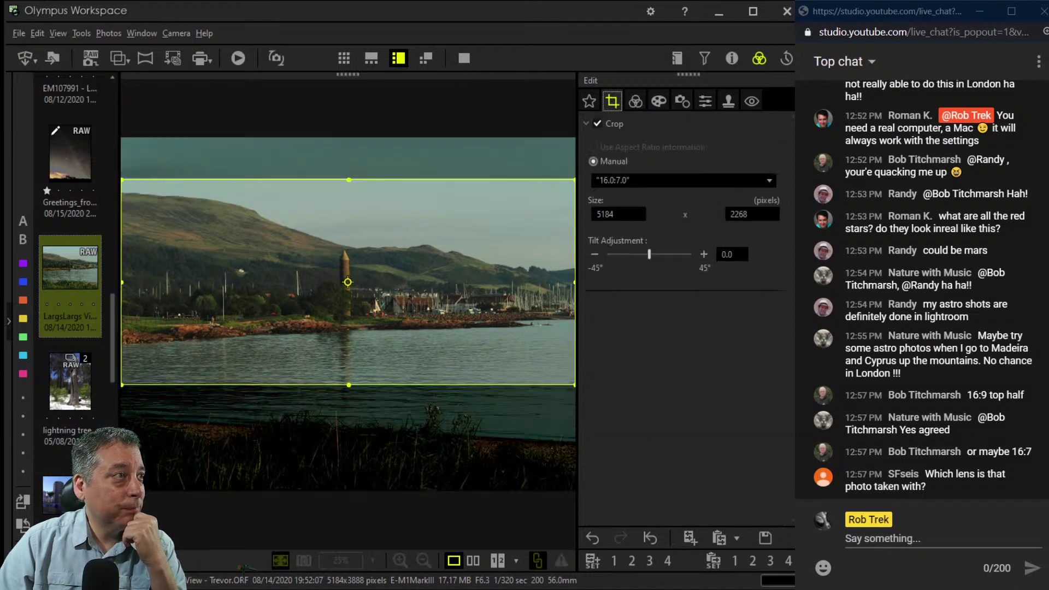
left_click(703, 254)
left_click(703, 254)
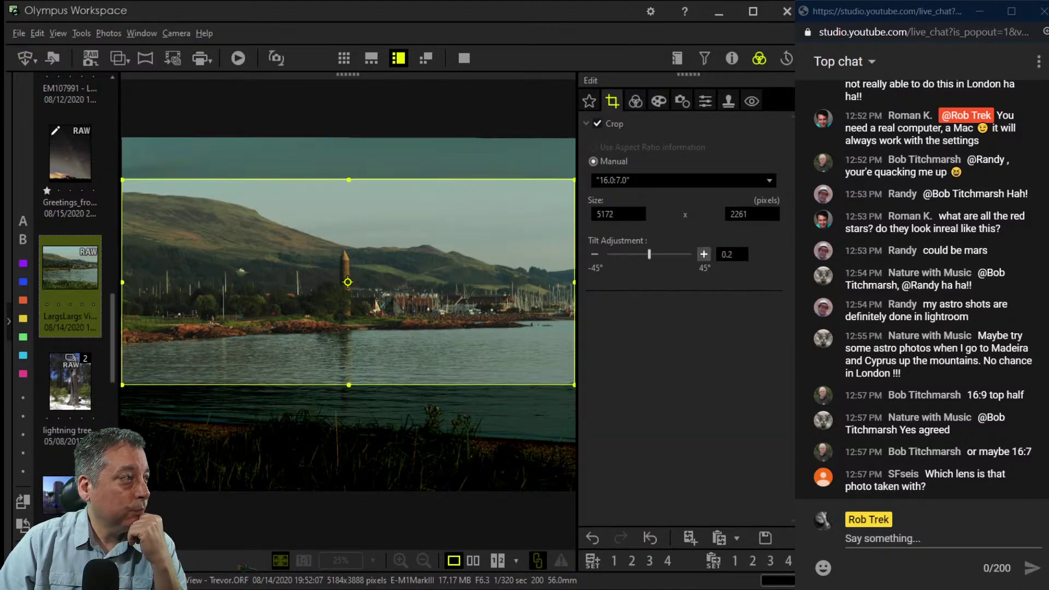
left_click(703, 254)
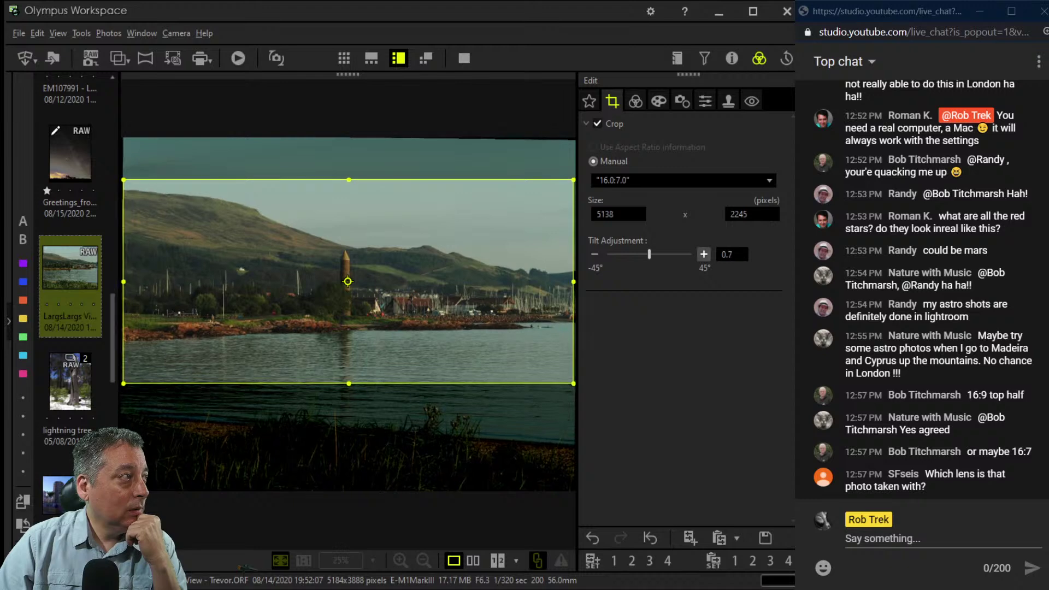
left_click(635, 100)
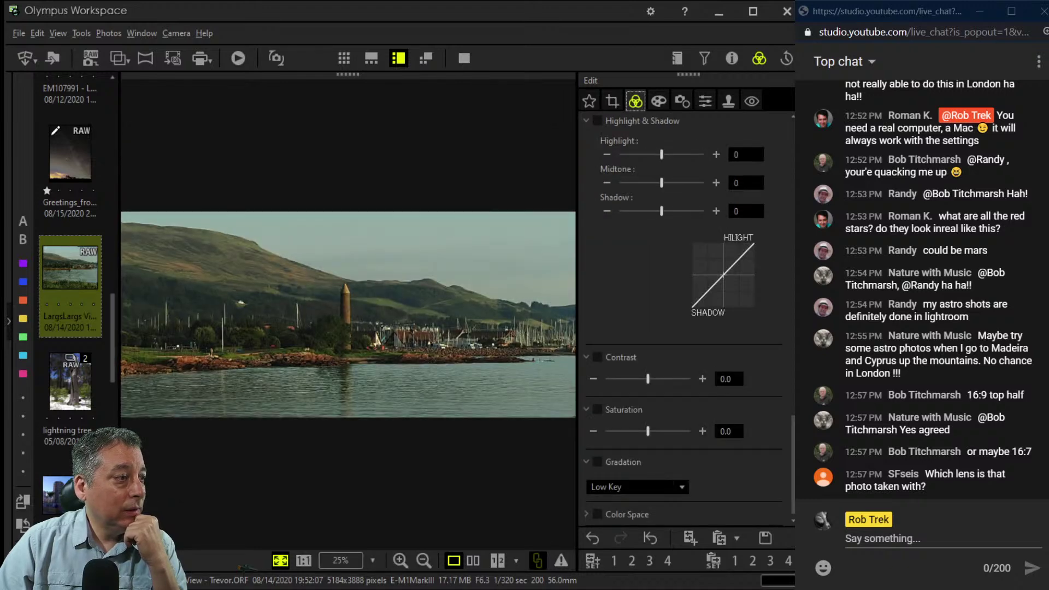
Set Dehaze to 70 and Clarity to 12 on the Largs photo.
scroll(780, 358, "down", 15)
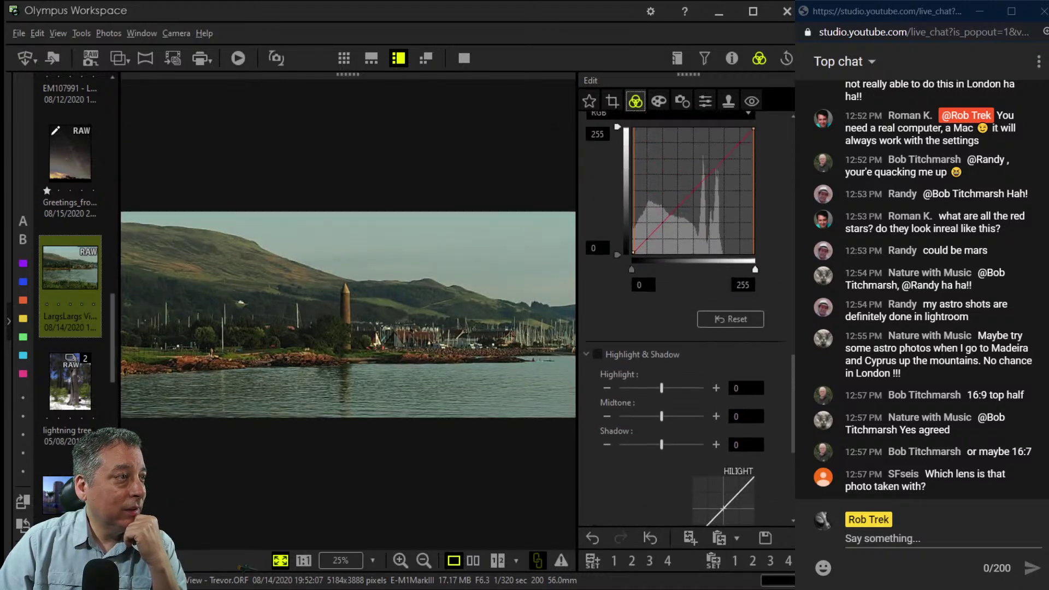
left_click_drag(604, 278, 661, 278)
left_click_drag(604, 226, 613, 226)
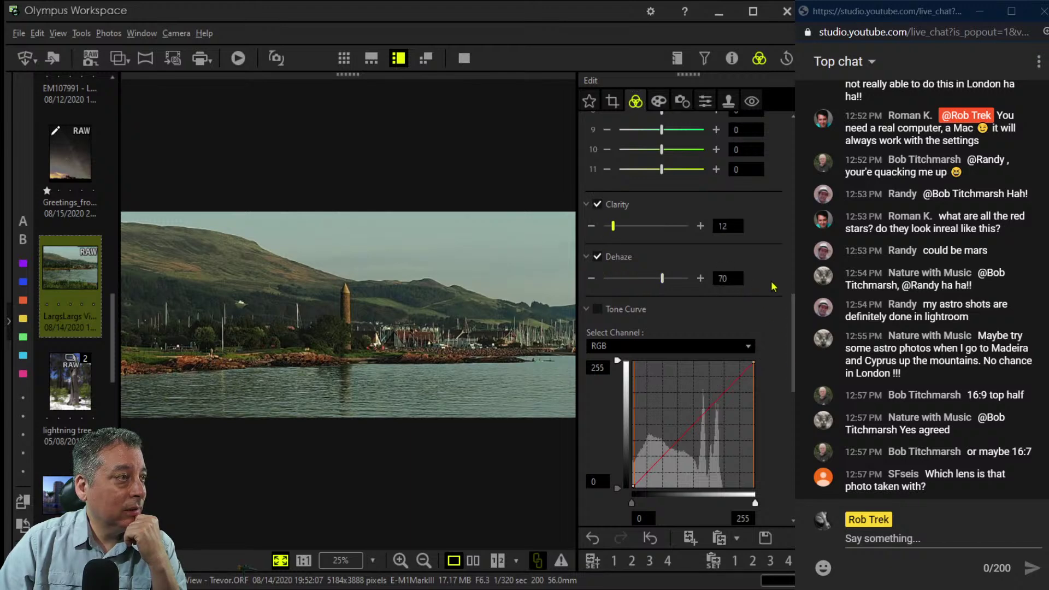
Try the Monotone picture mode on the Largs photo.
left_click_drag(793, 343, 793, 270)
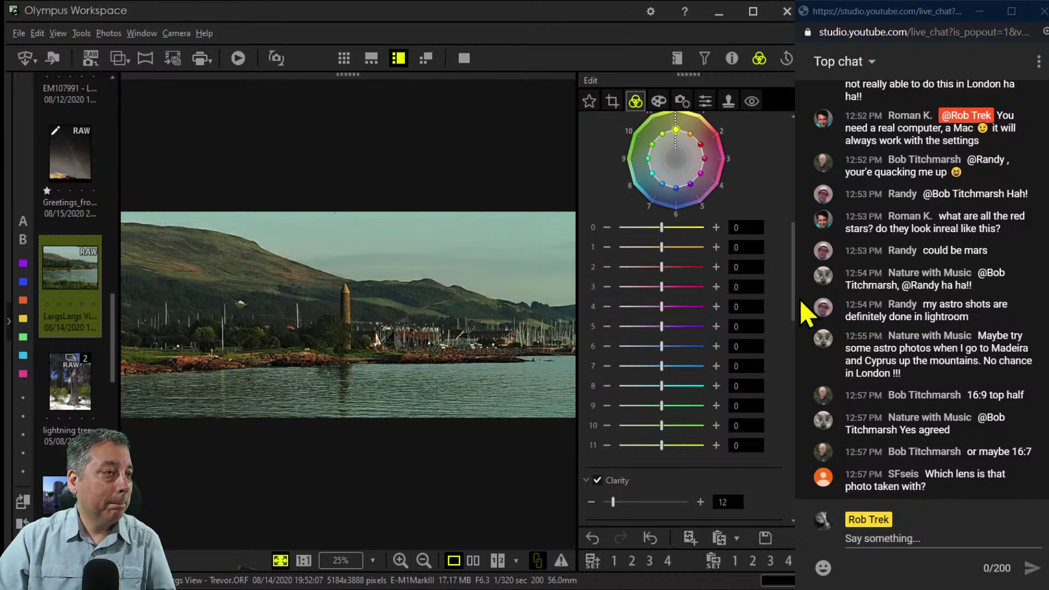
left_click_drag(803, 303, 801, 229)
scroll(705, 305, "up", 2)
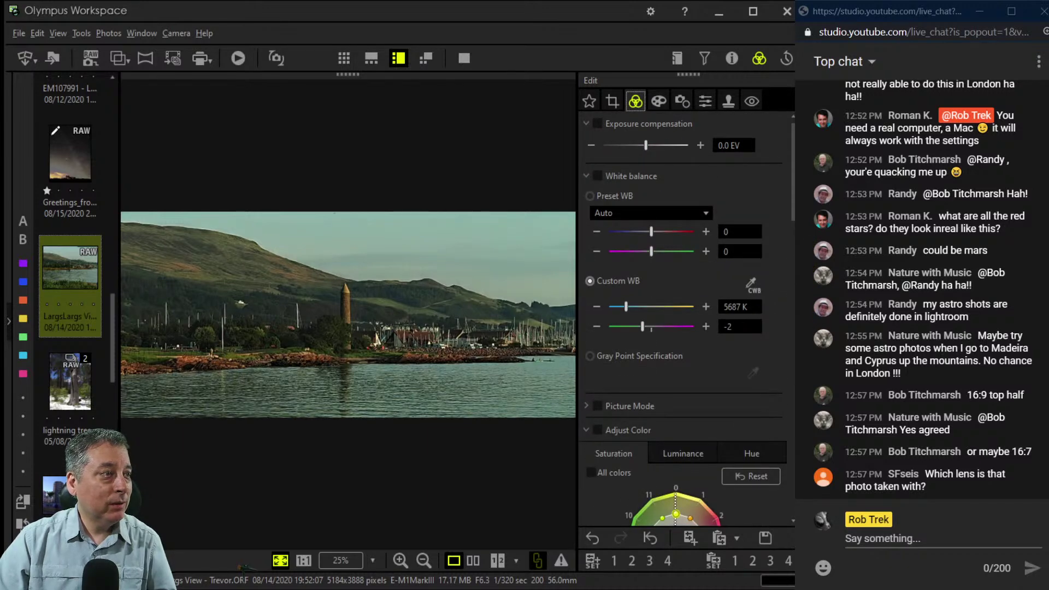
scroll(738, 514, "down", 1)
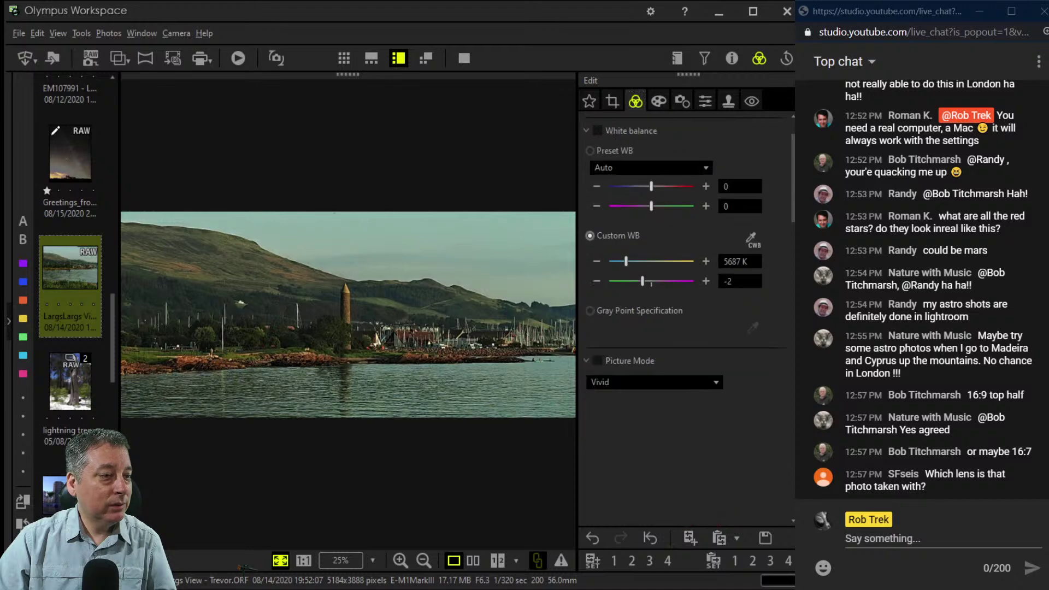
scroll(685, 306, "down", 1)
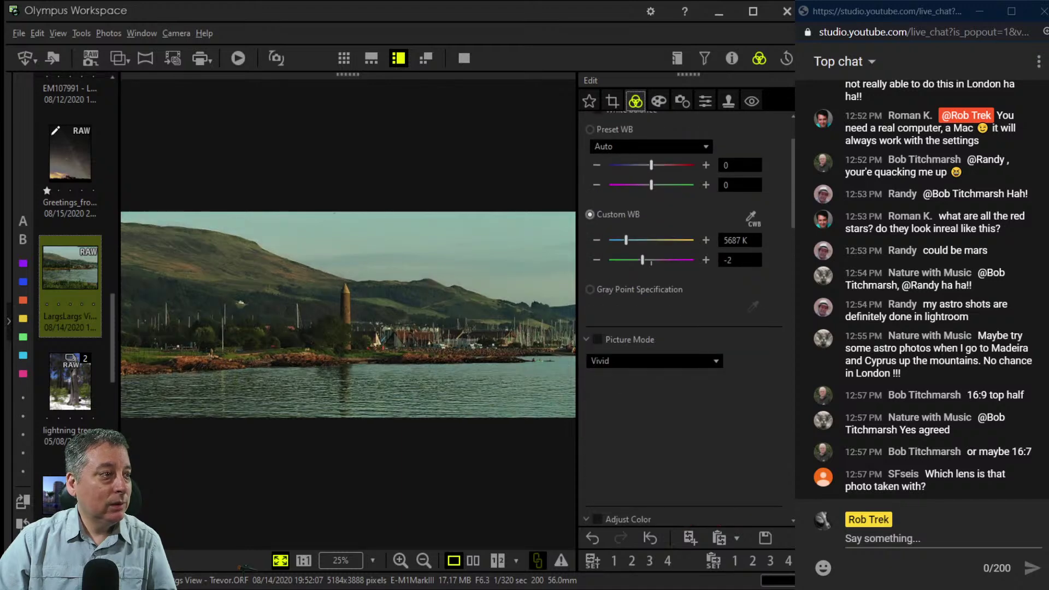
scroll(686, 306, "up", 3)
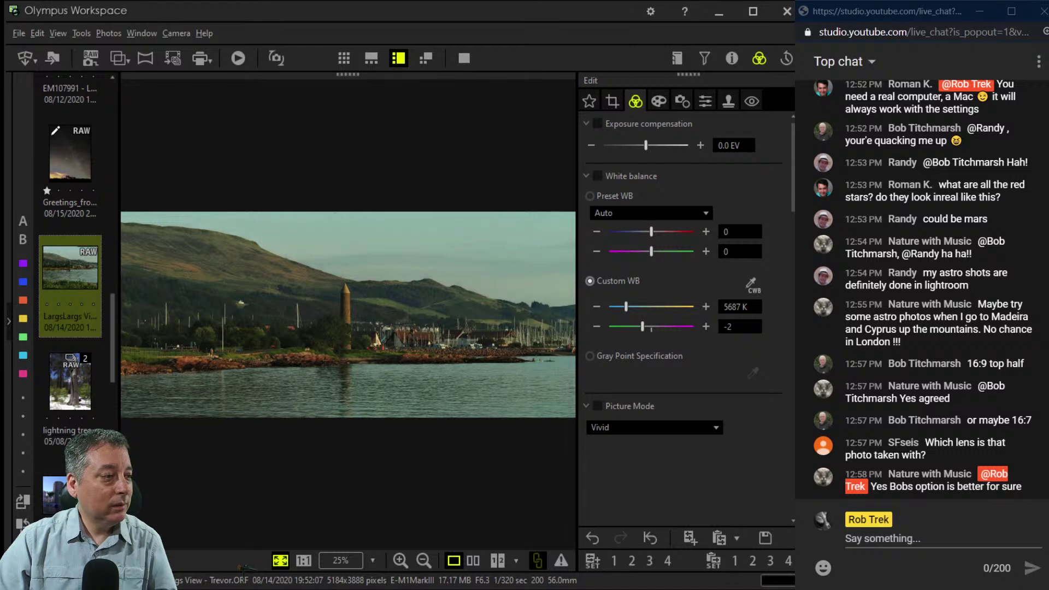
key("m")
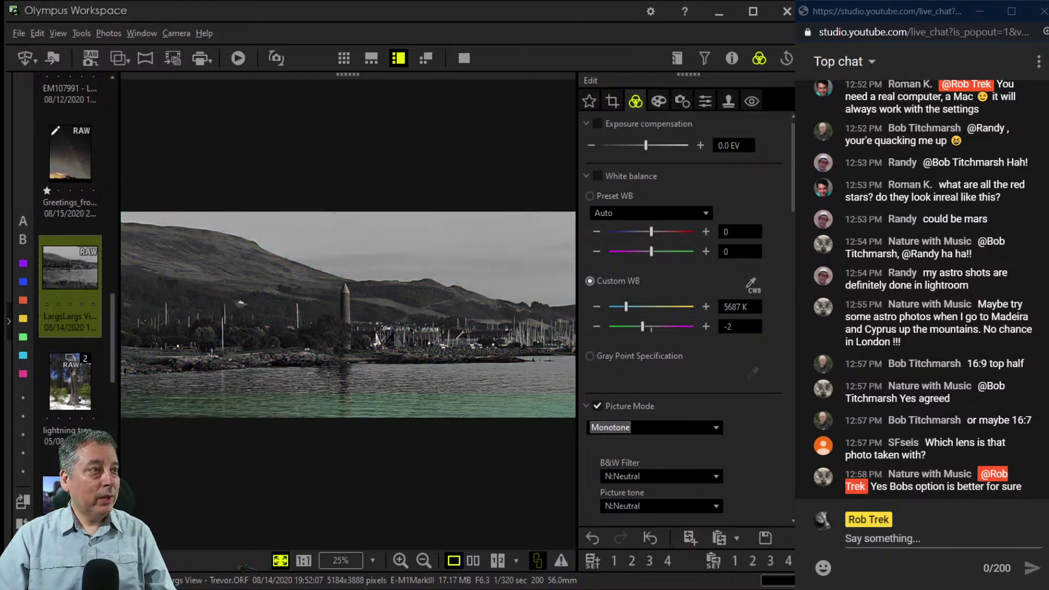
Check the photo's shooting properties for the camera and lens used, and close them.
left_click(731, 58)
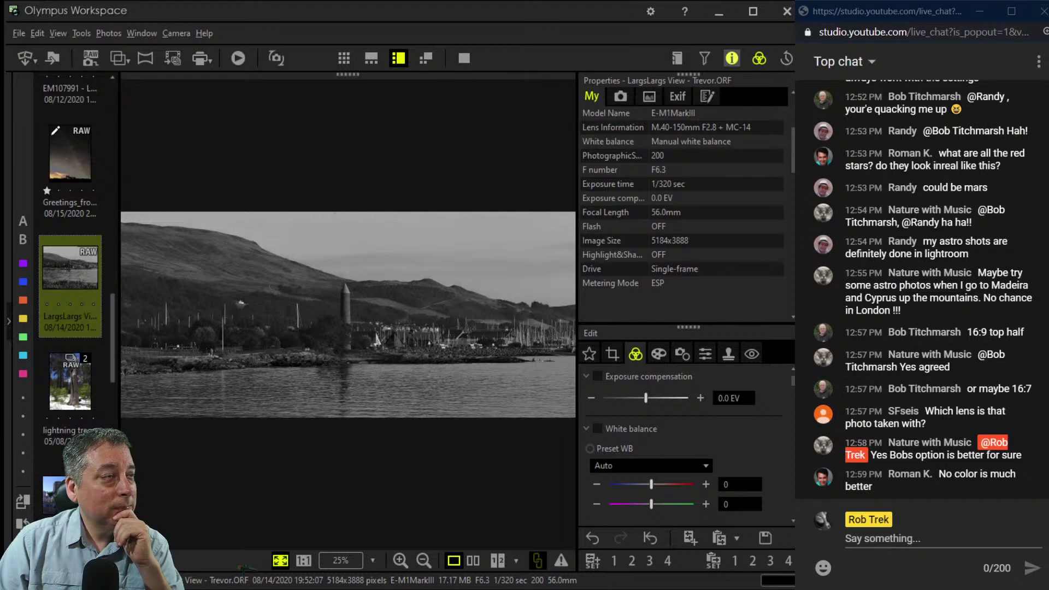
left_click(732, 58)
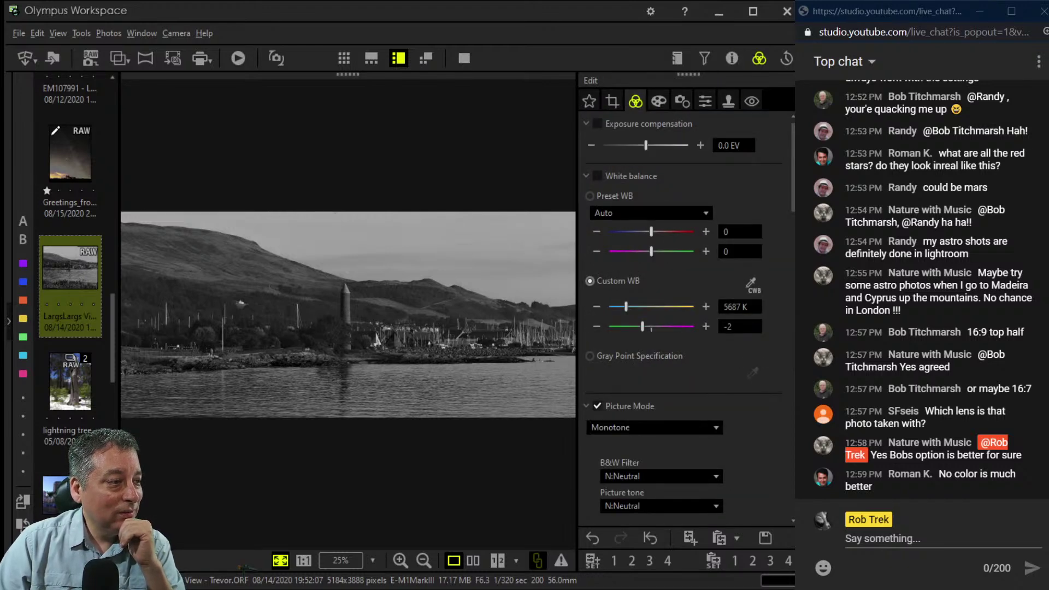
Return the picture mode to Vivid and set the custom white balance temperature to 6000 K.
key("v")
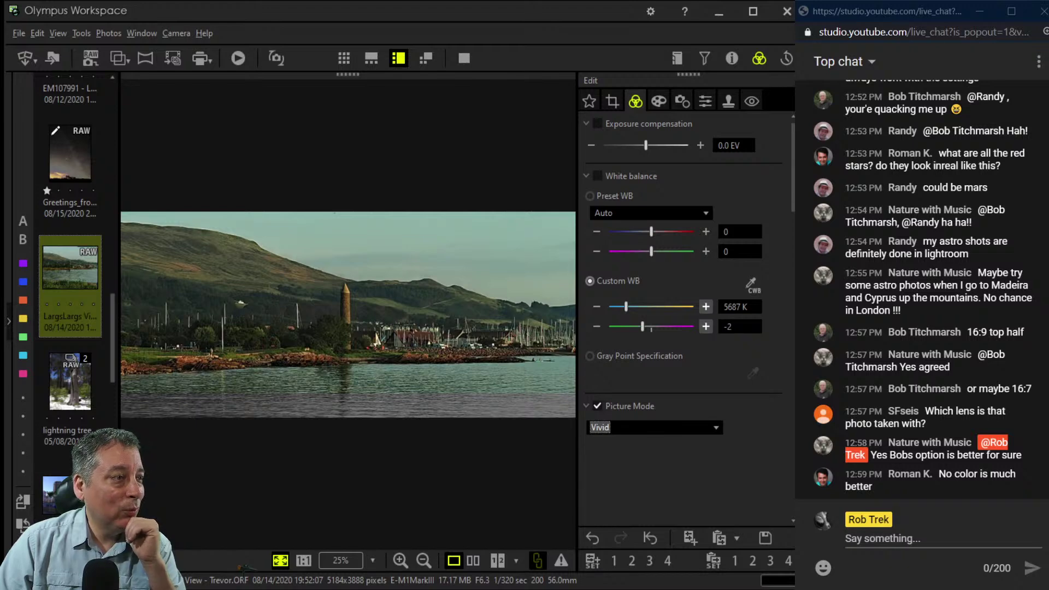
left_click(732, 306)
type("2000")
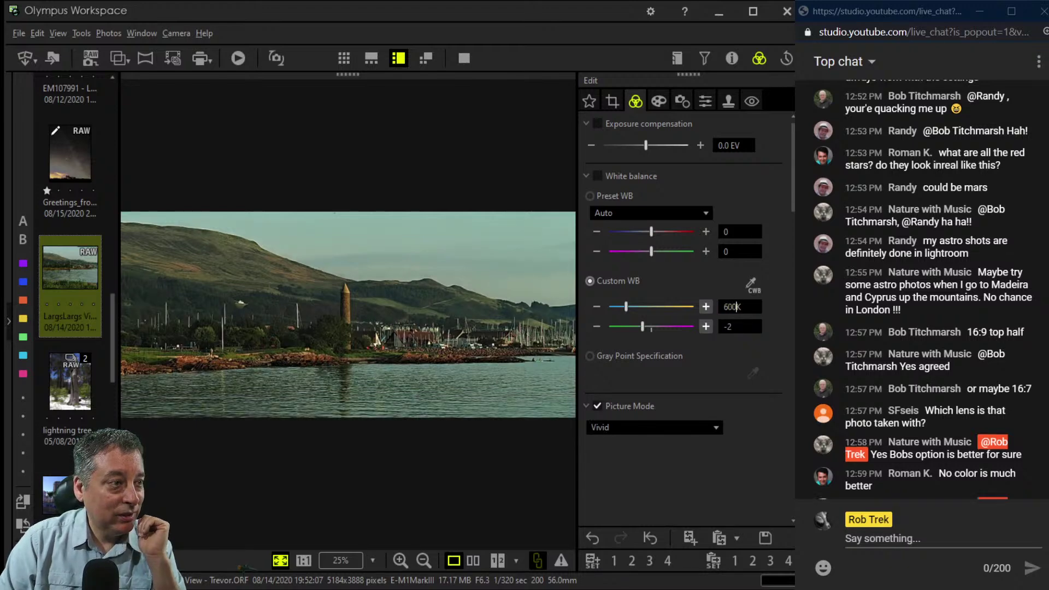
key("Return")
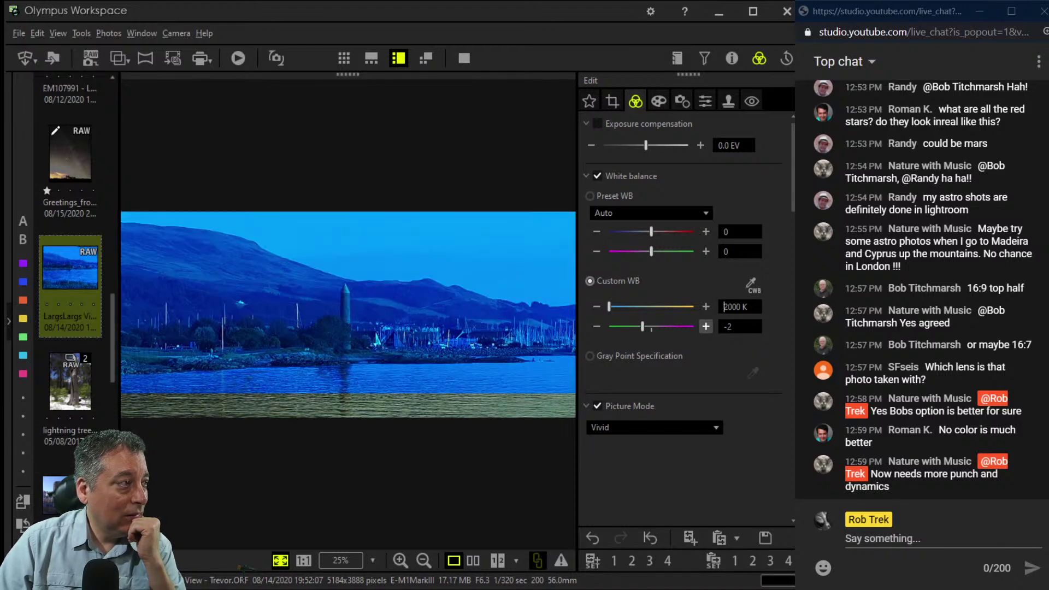
double_click(736, 307)
type("6000")
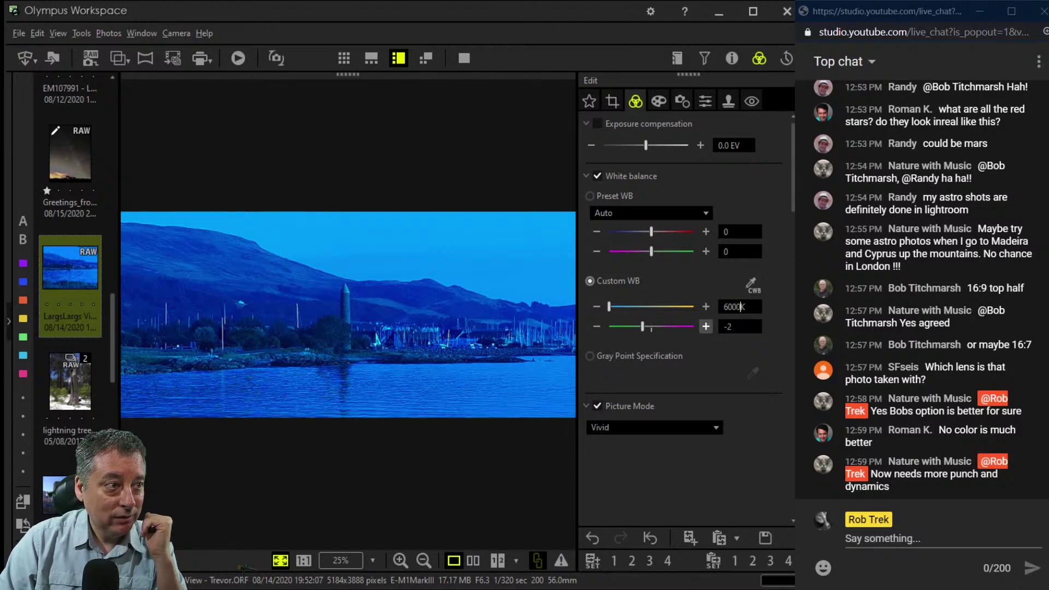
key("Return")
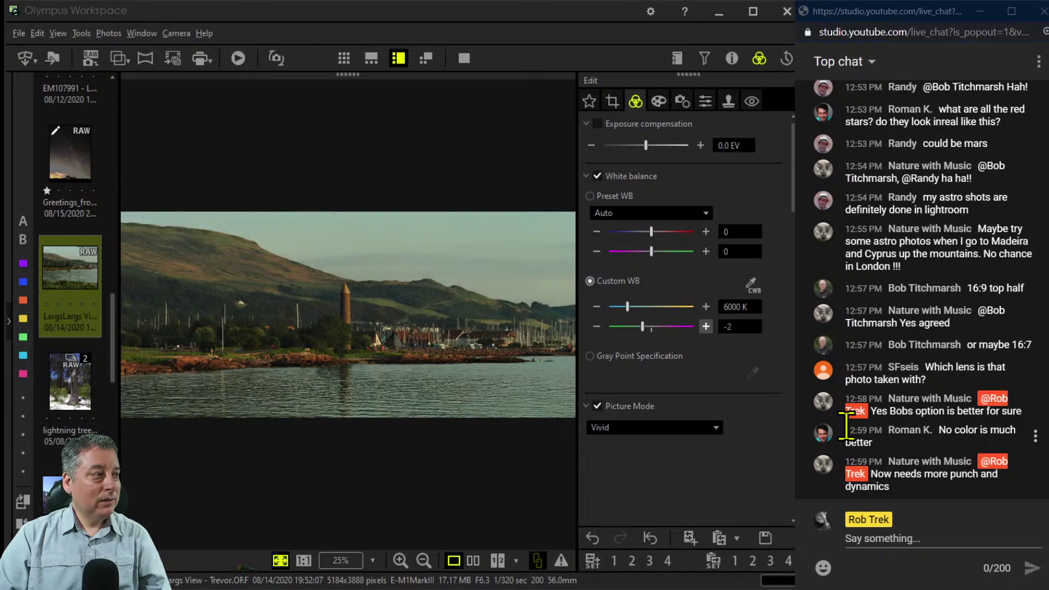
Fine-tune the crop's tilt adjustment to 0.8 degrees and return to the color adjustments.
left_click(612, 101)
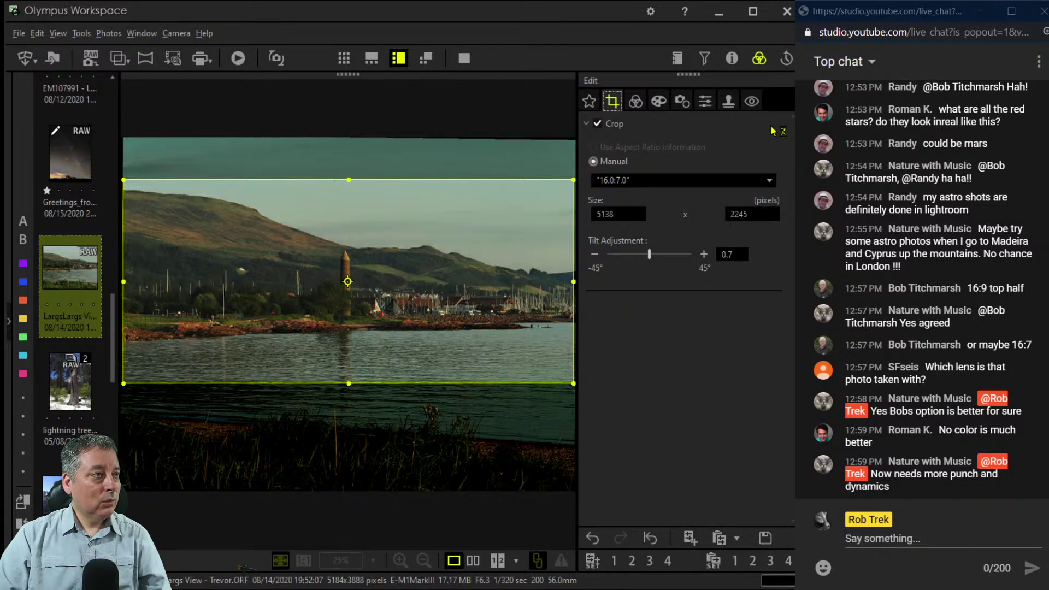
left_click(704, 254)
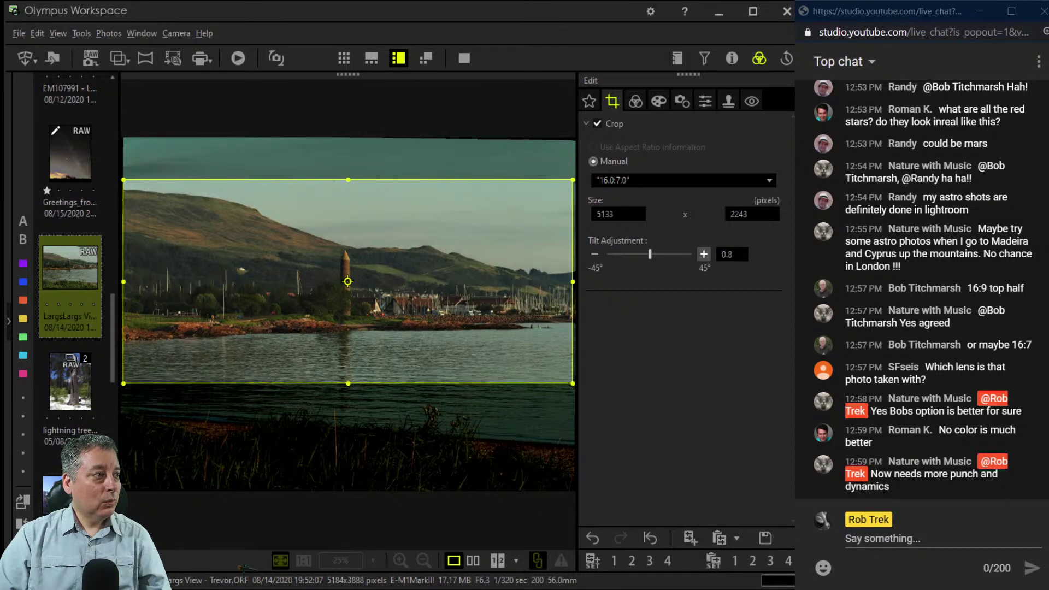
left_click(704, 254)
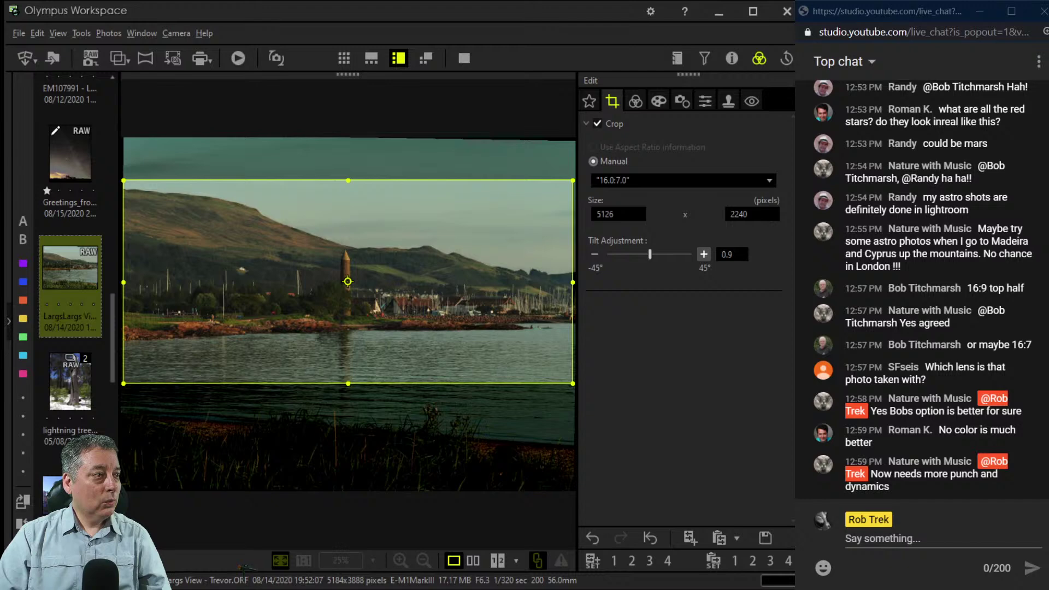
left_click(595, 254)
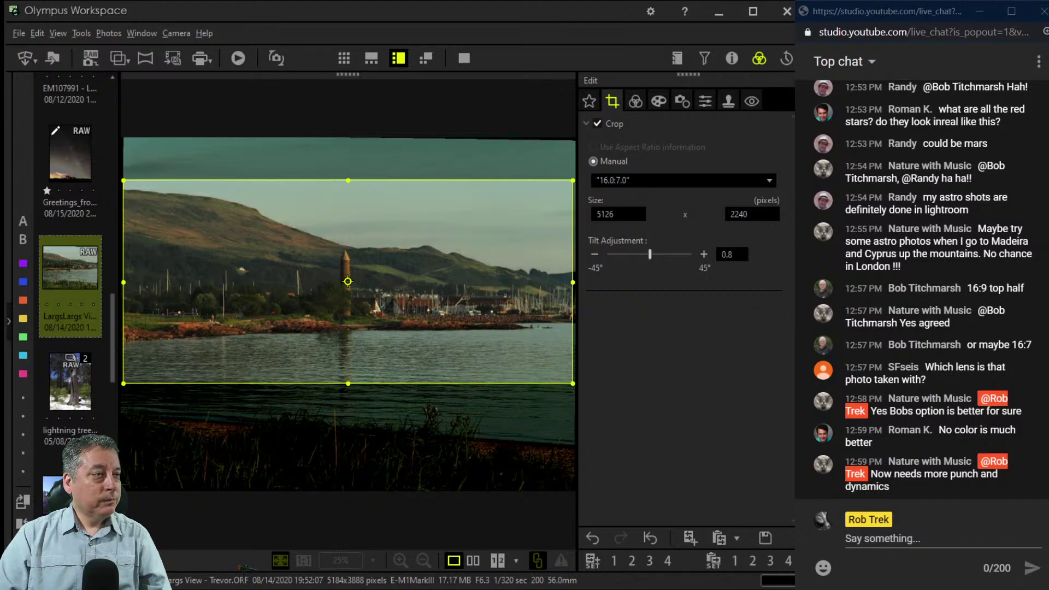
left_click(635, 101)
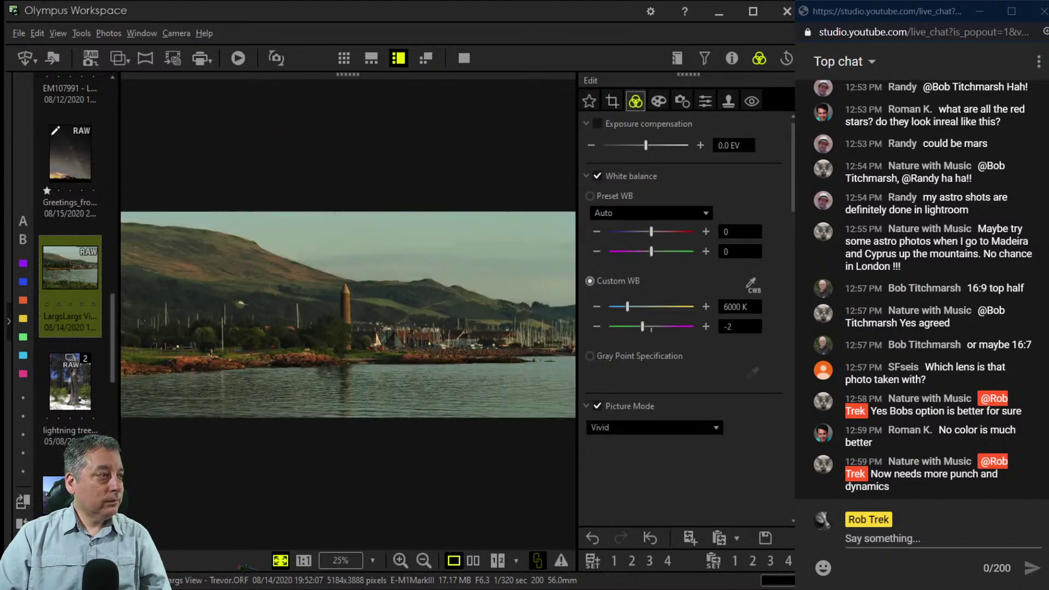
View the Largs photo among the thumbnails, reopen it and set its picture mode to Monotone.
left_click(464, 58)
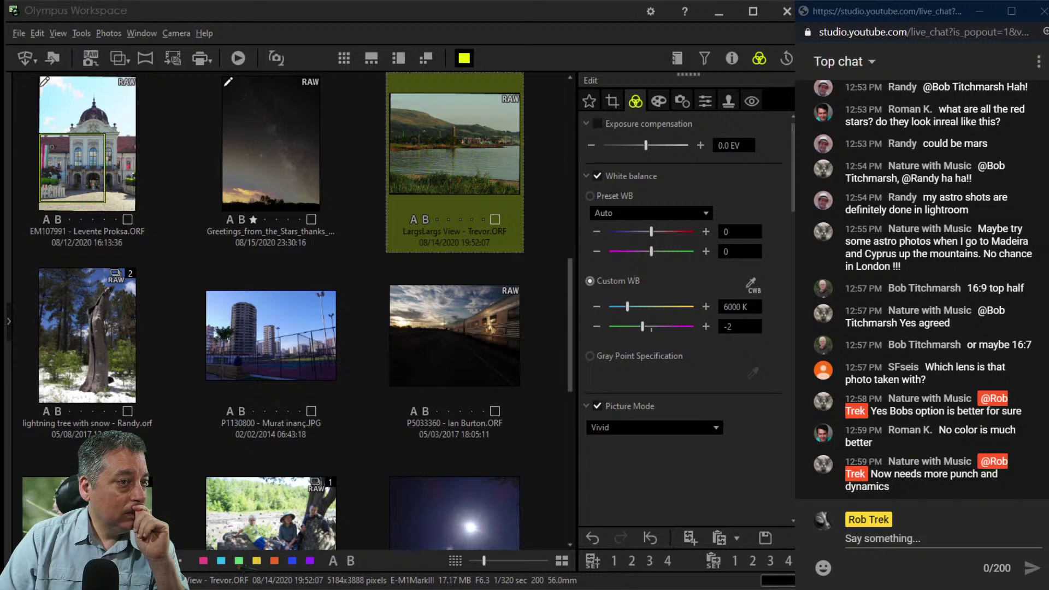
key("Return")
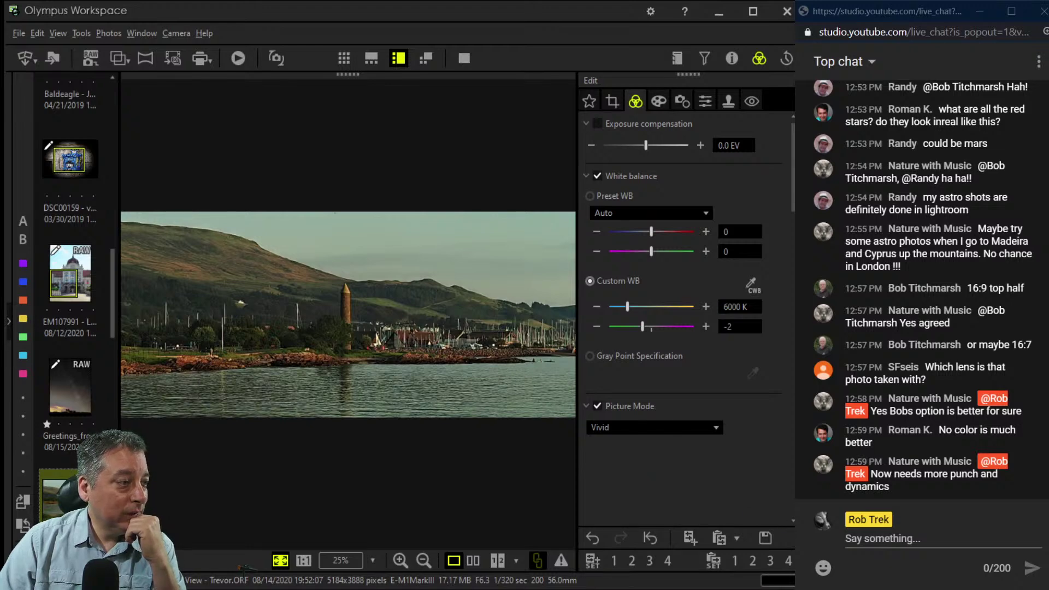
key("m")
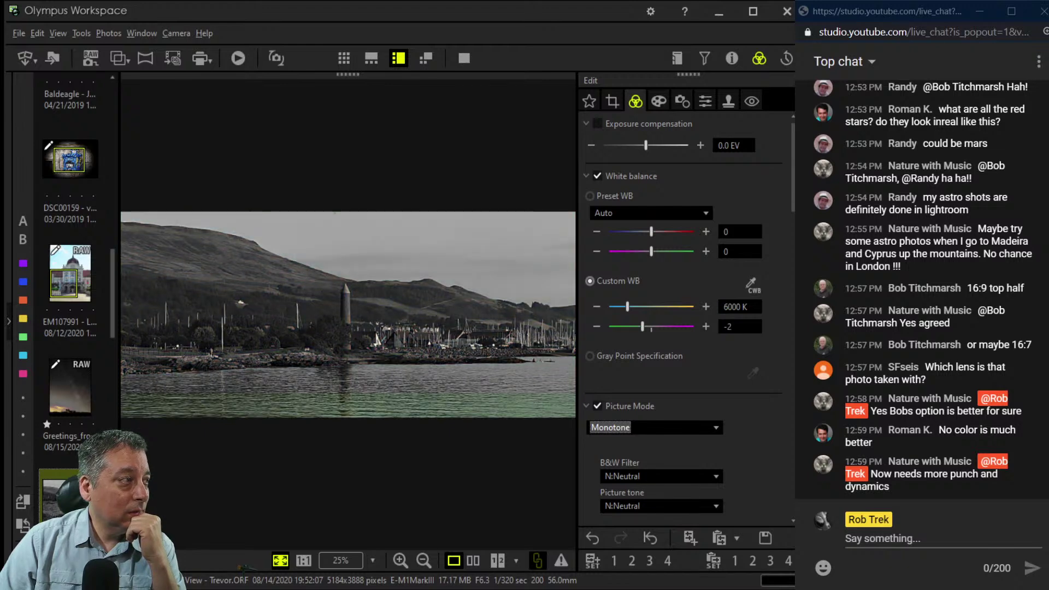
Raise Dehaze to 100 on the monotone Largs photo.
left_click(635, 102)
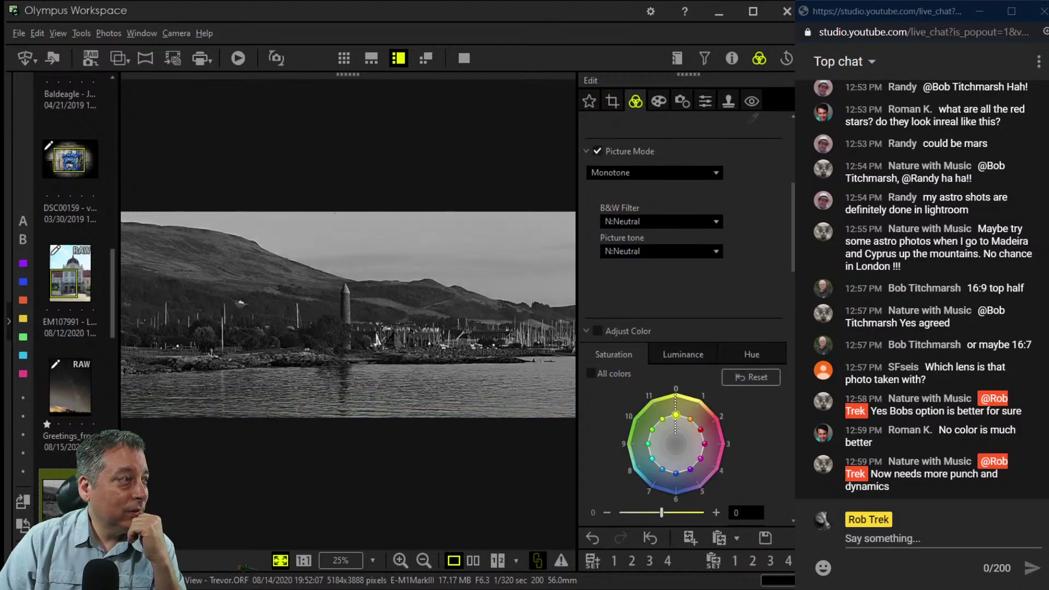
scroll(683, 306, "down", 6)
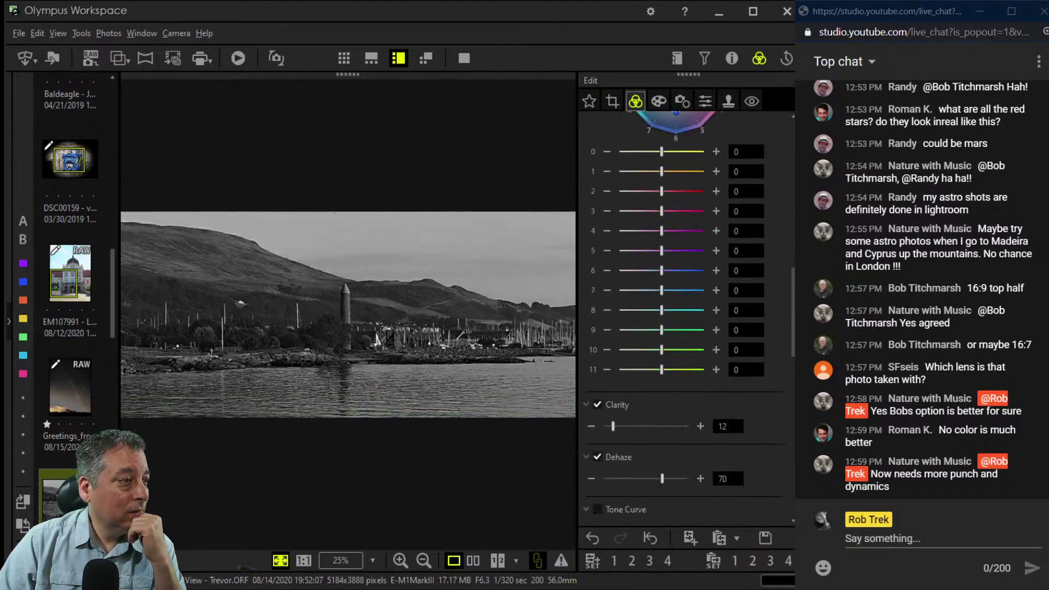
scroll(683, 306, "down", 2)
left_click_drag(662, 372, 688, 372)
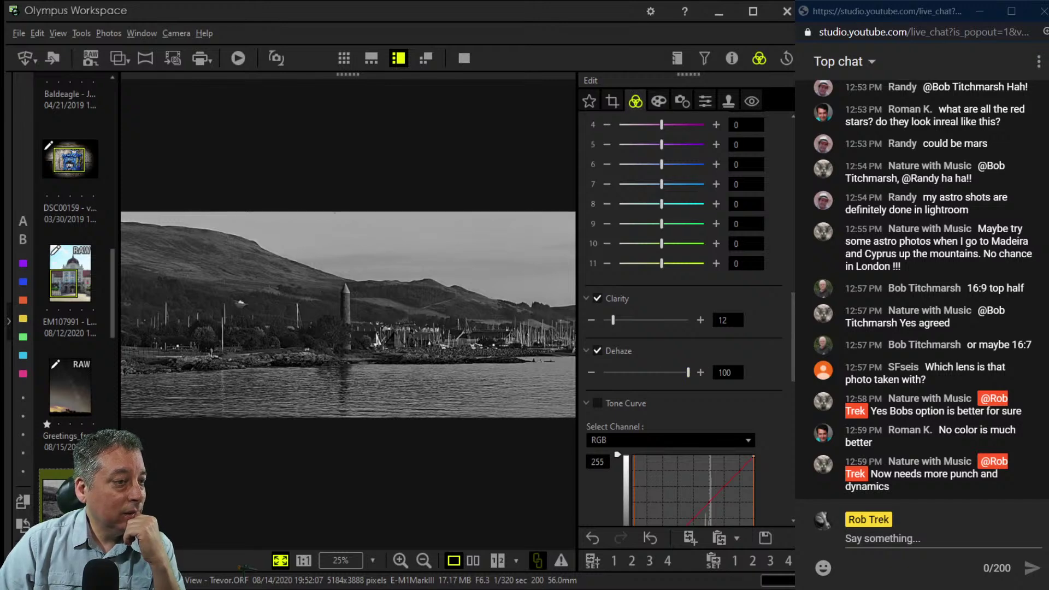
scroll(685, 317, "down", 5)
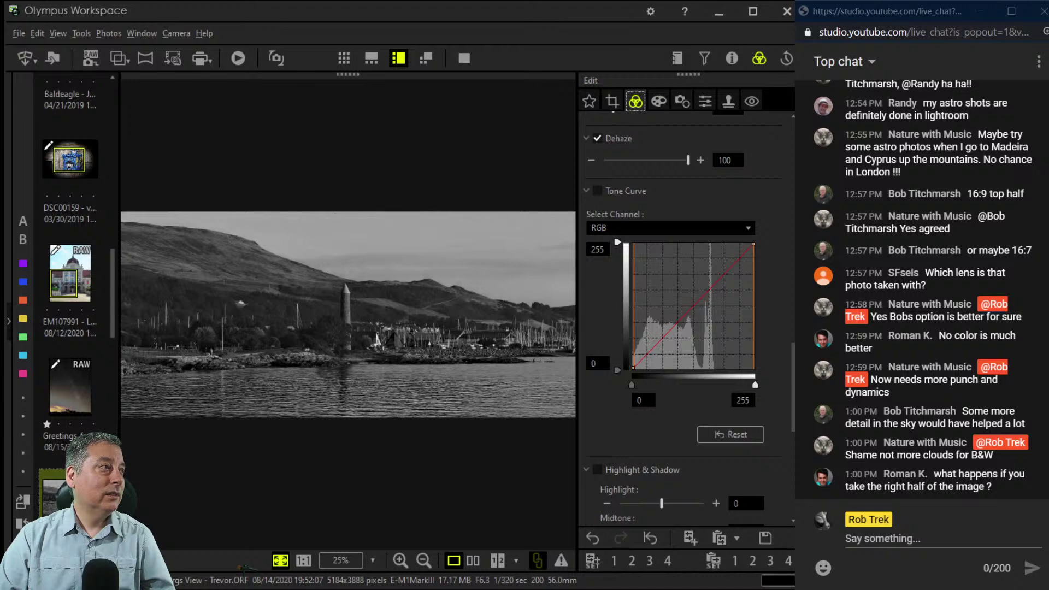
Shape the Largs photo's RGB tone curve with slightly lowered deep shadows, strongly lifted midtones and a highlight anchor point near the upper end.
left_click_drag(656, 346, 689, 310)
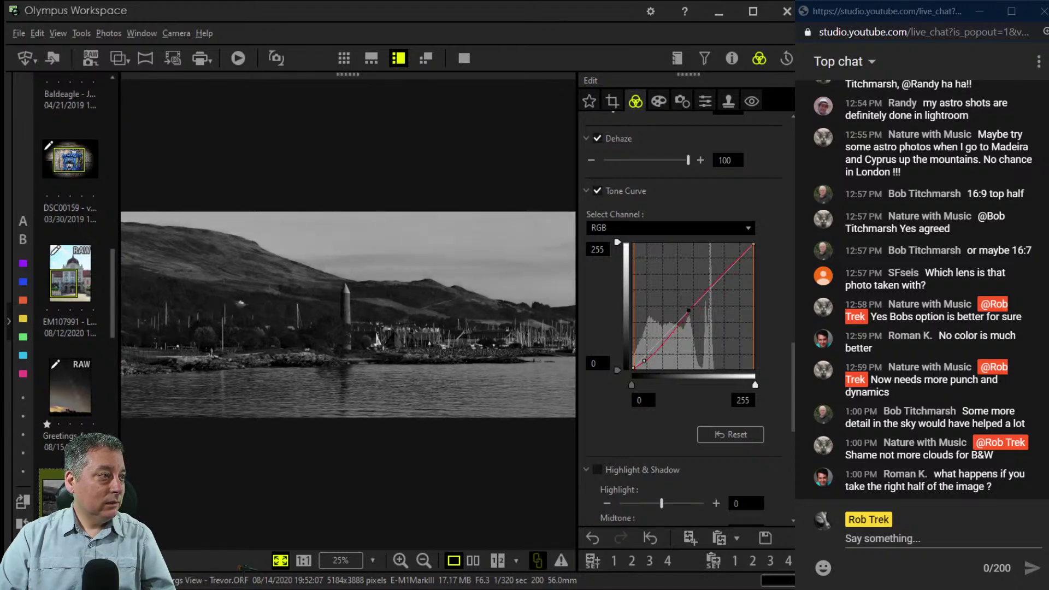
left_click_drag(729, 257, 729, 259)
left_click_drag(644, 360, 637, 364)
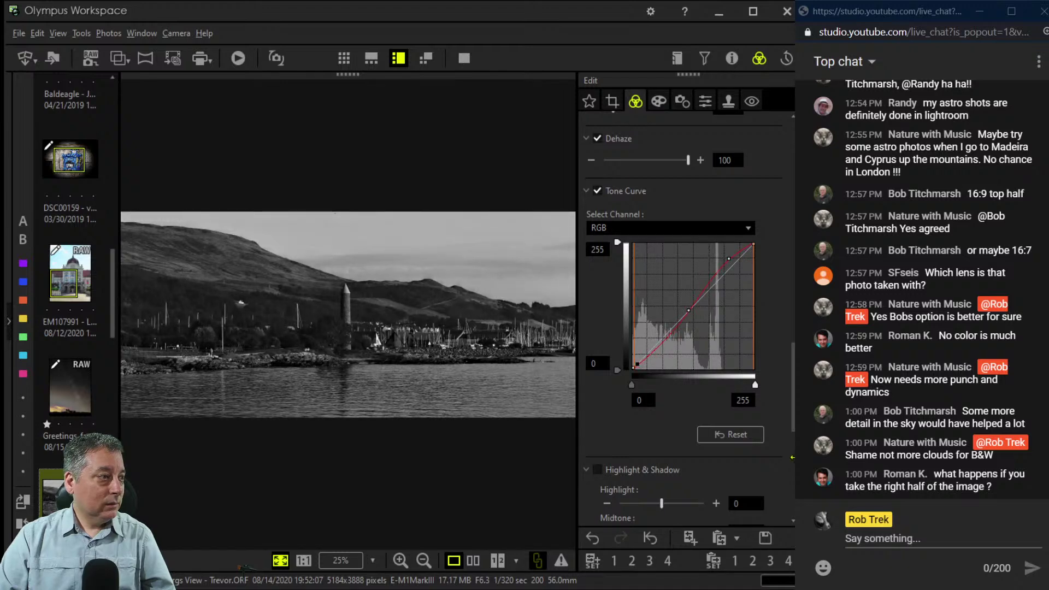
left_click_drag(688, 311, 668, 320)
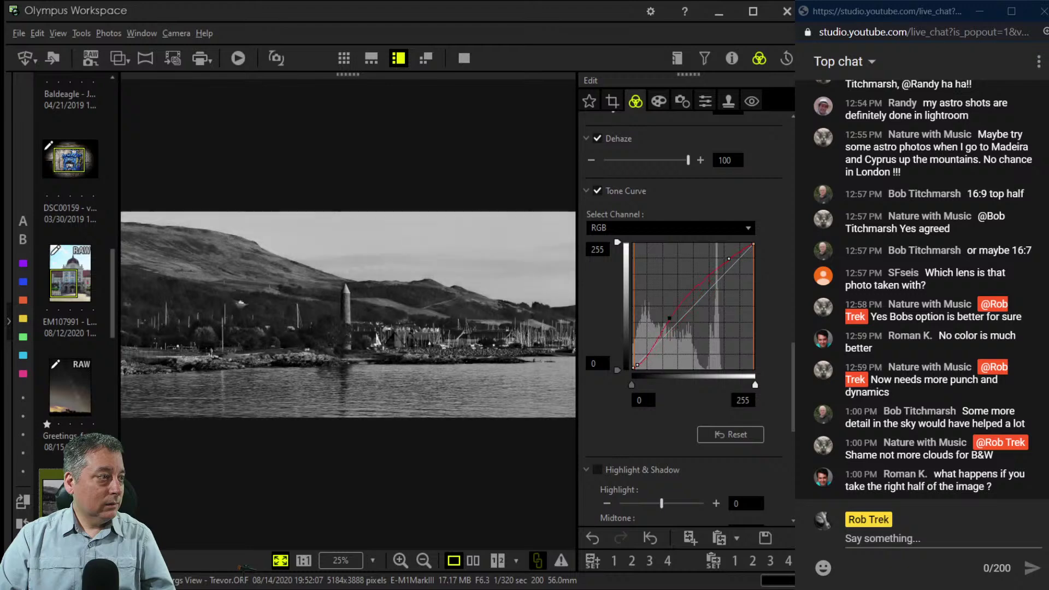
left_click_drag(637, 364, 643, 360)
left_click_drag(668, 320, 669, 309)
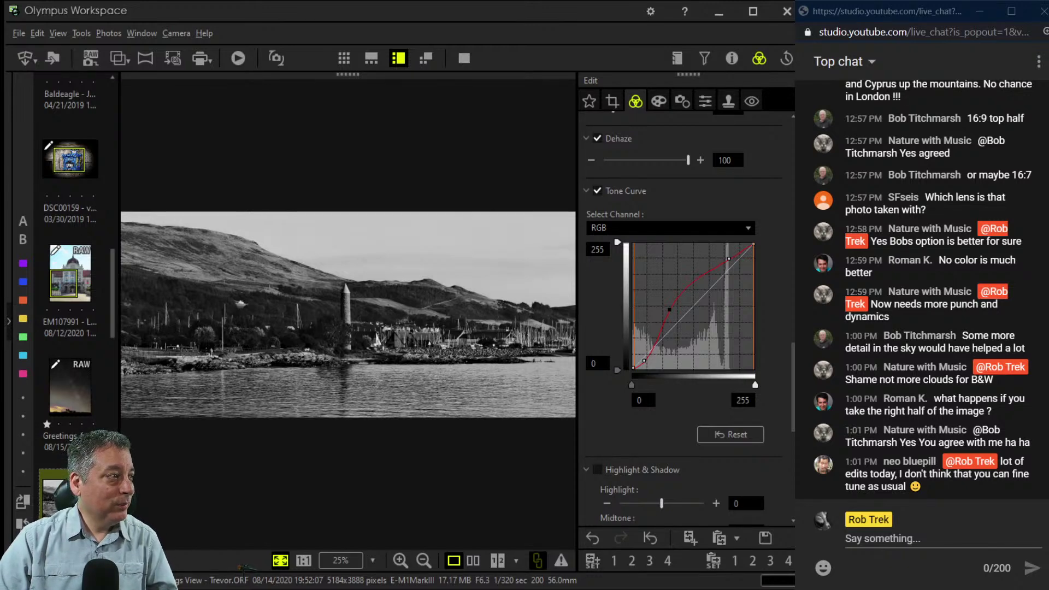
Set the Largs photo's contrast to 0.2 and enable the Low Key gradation.
scroll(686, 300, "down", 6)
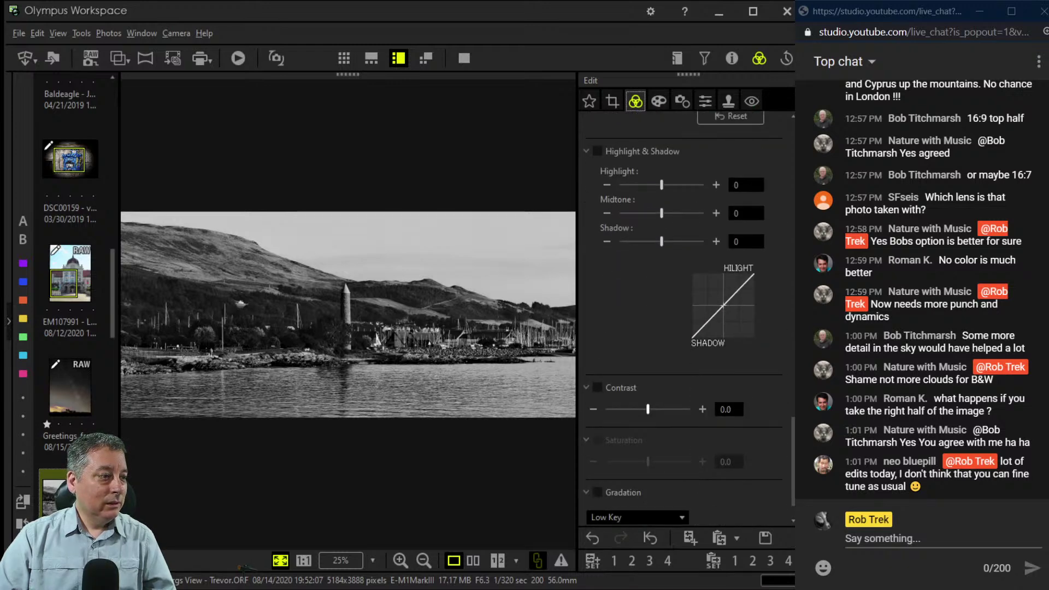
left_click_drag(648, 409, 652, 409)
scroll(682, 306, "down", 1)
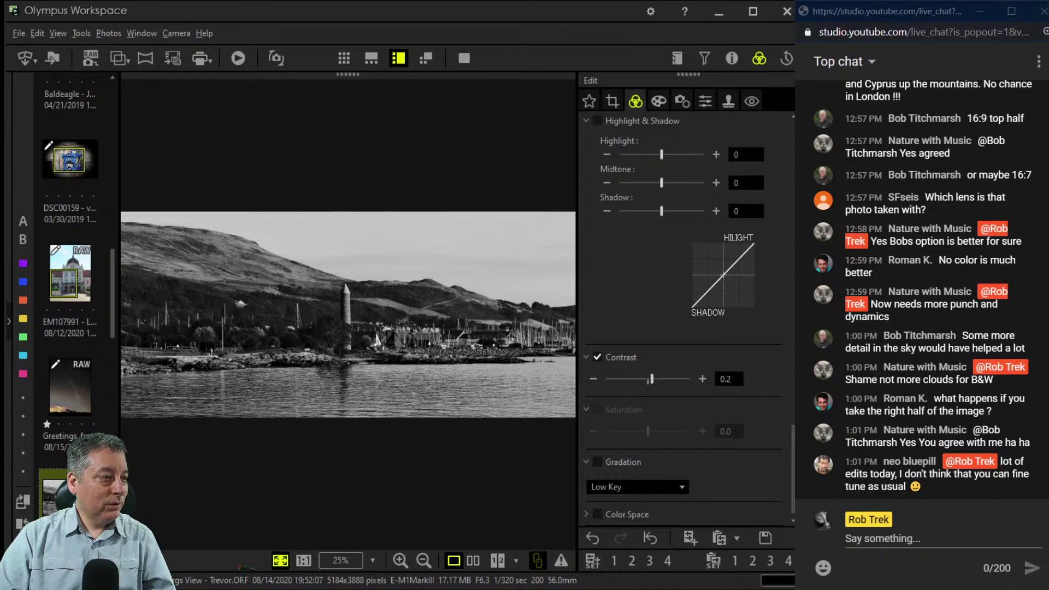
left_click(637, 486)
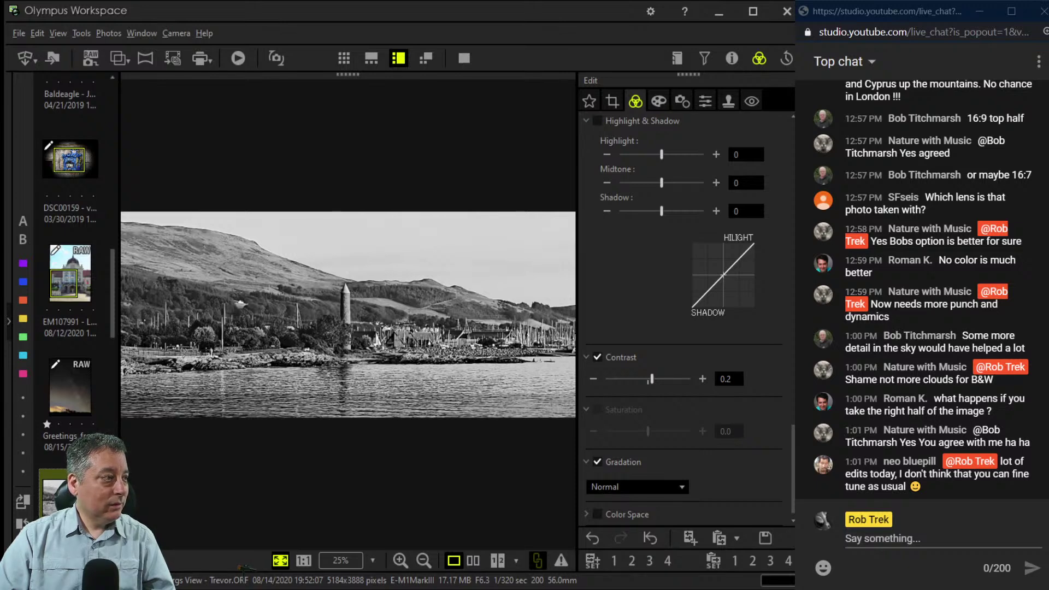
left_click(617, 527)
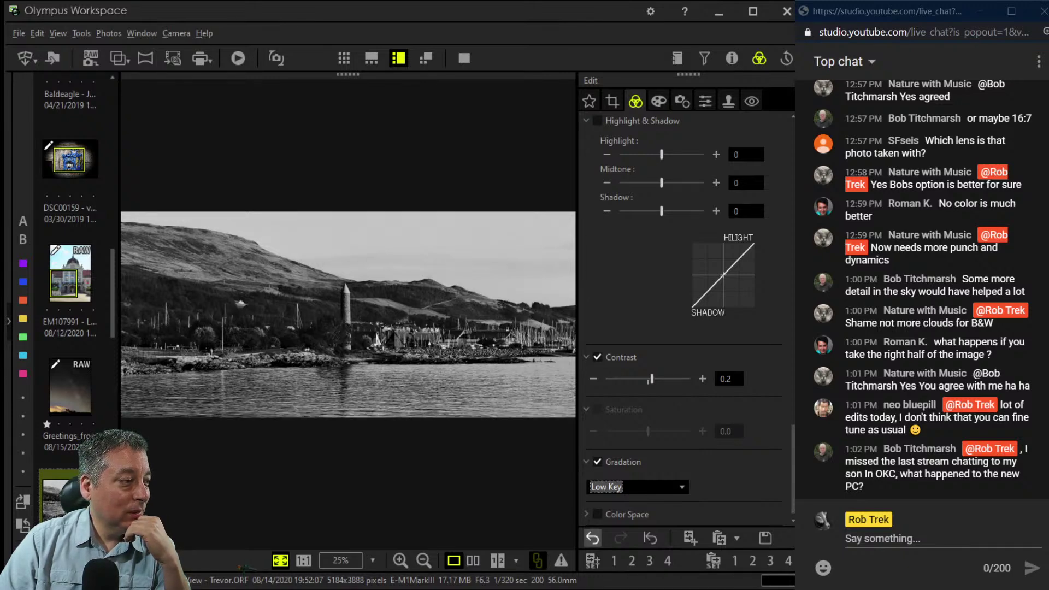
Compare the original and edited Largs photo side by side, close the editing controls and return to the single-image view.
left_click(473, 560)
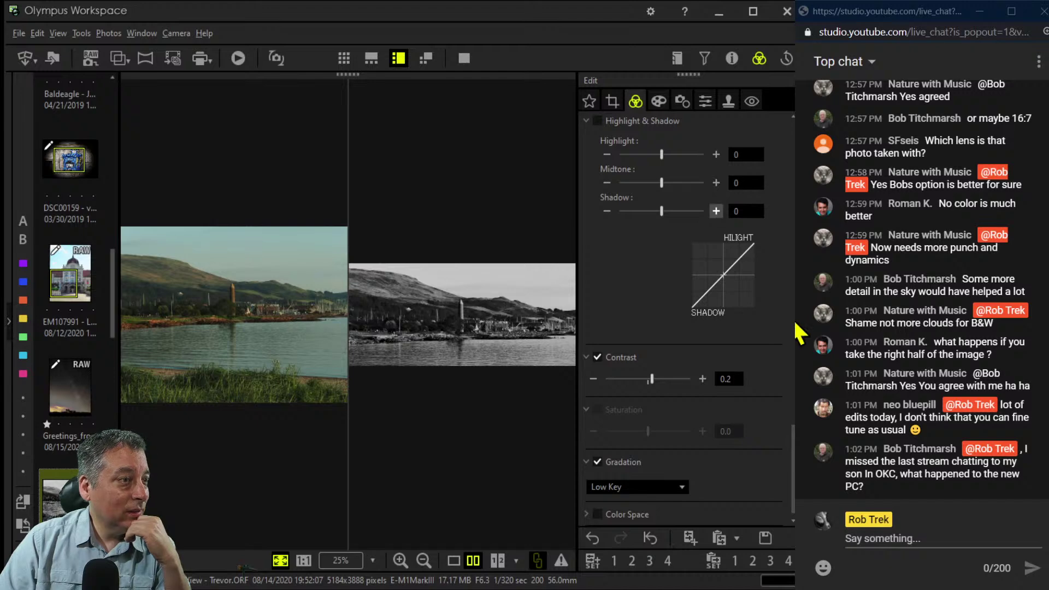
key("ctrl+e")
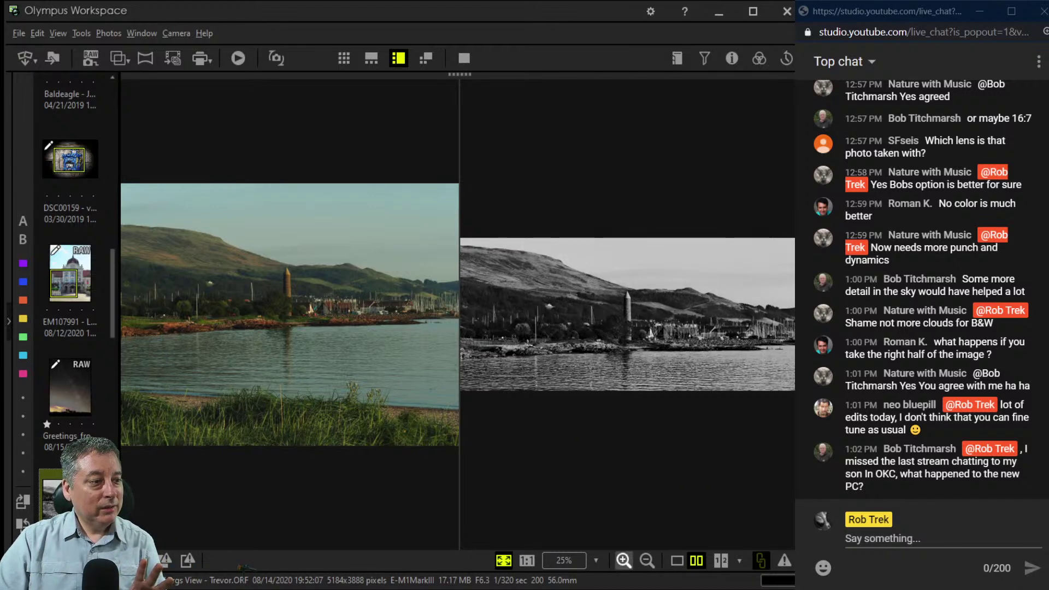
left_click(676, 561)
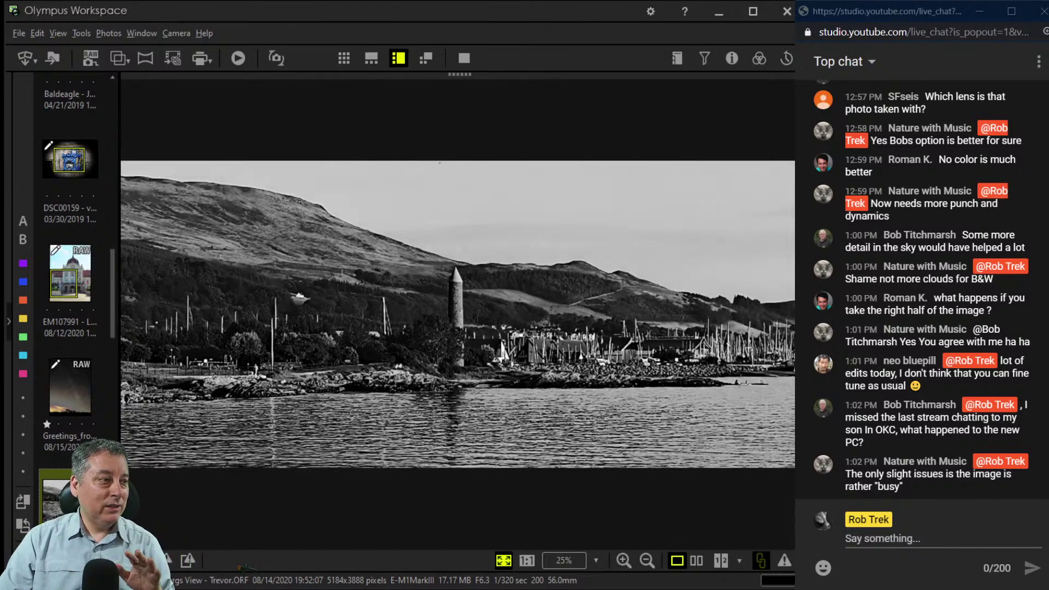
Inspect the harbour buildings, masts and rocky shore of the Largs photo at 1:1 and return to the fitted view.
left_click(601, 350)
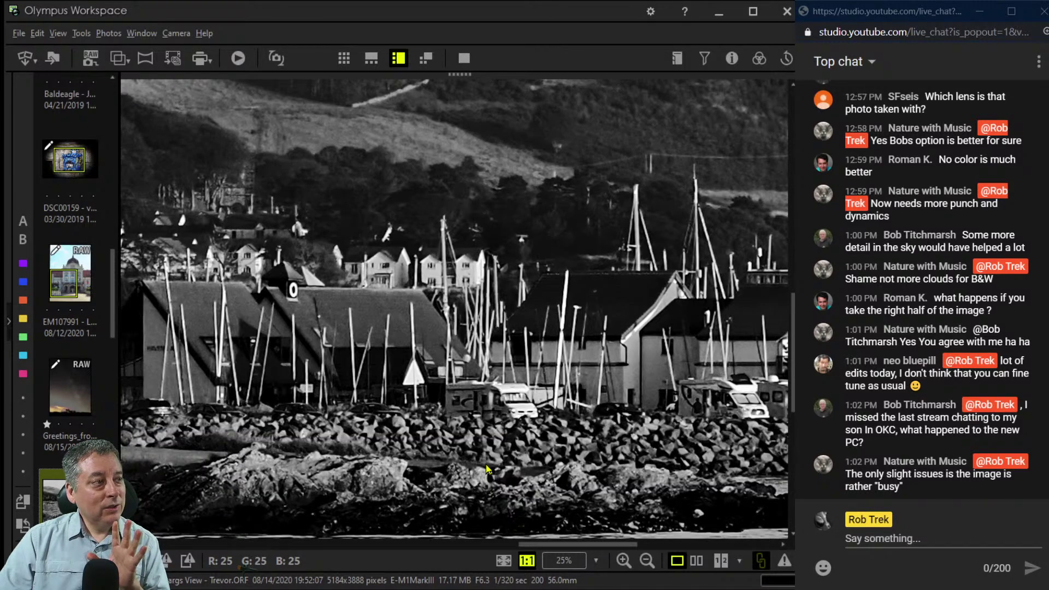
left_click_drag(401, 454, 693, 493)
left_click_drag(425, 465, 503, 474)
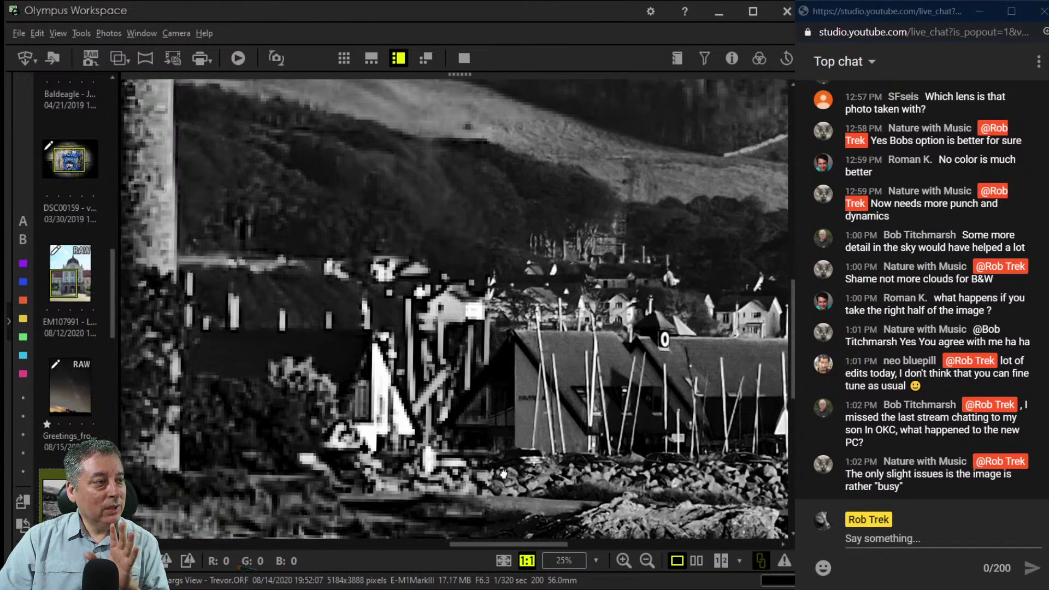
left_click(503, 474)
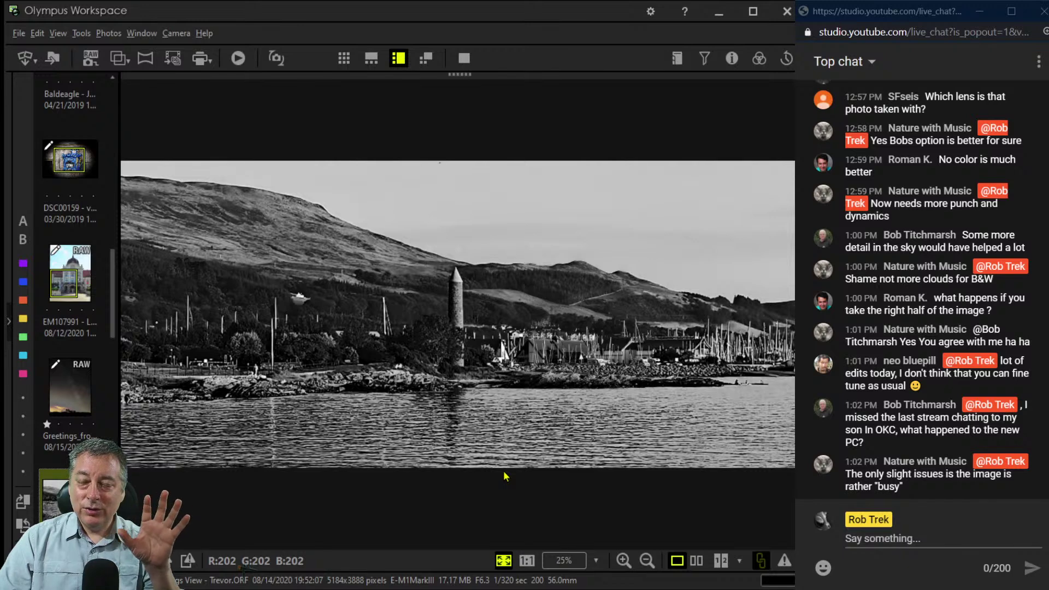
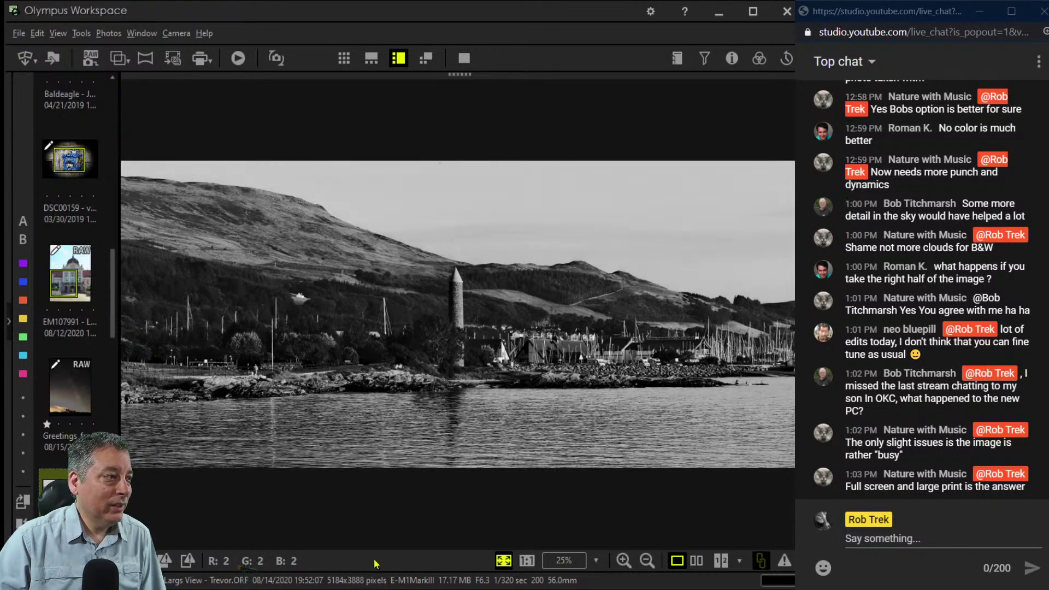
left_click(661, 446)
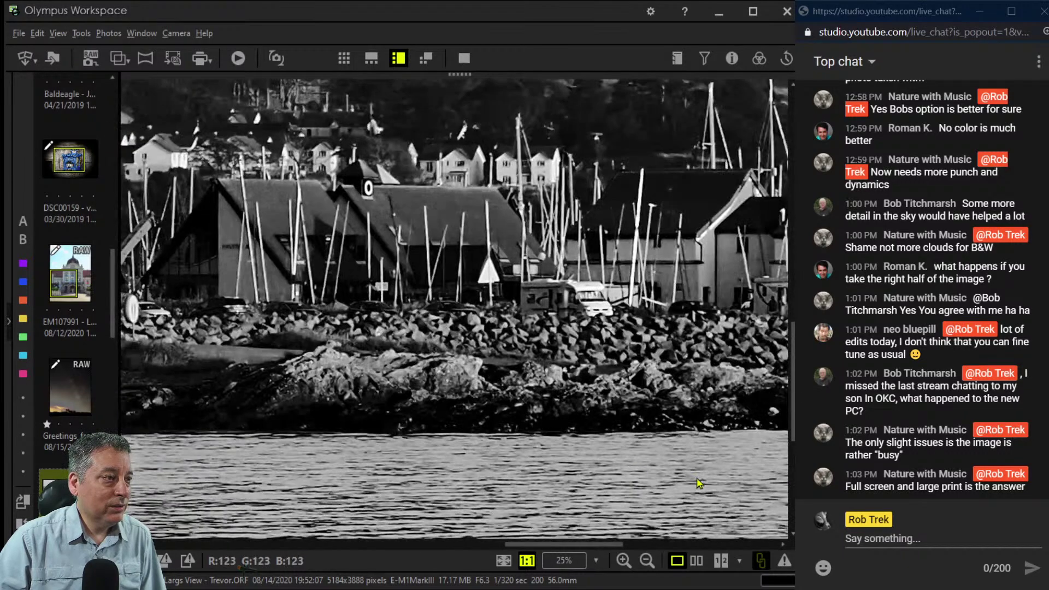
left_click(696, 480)
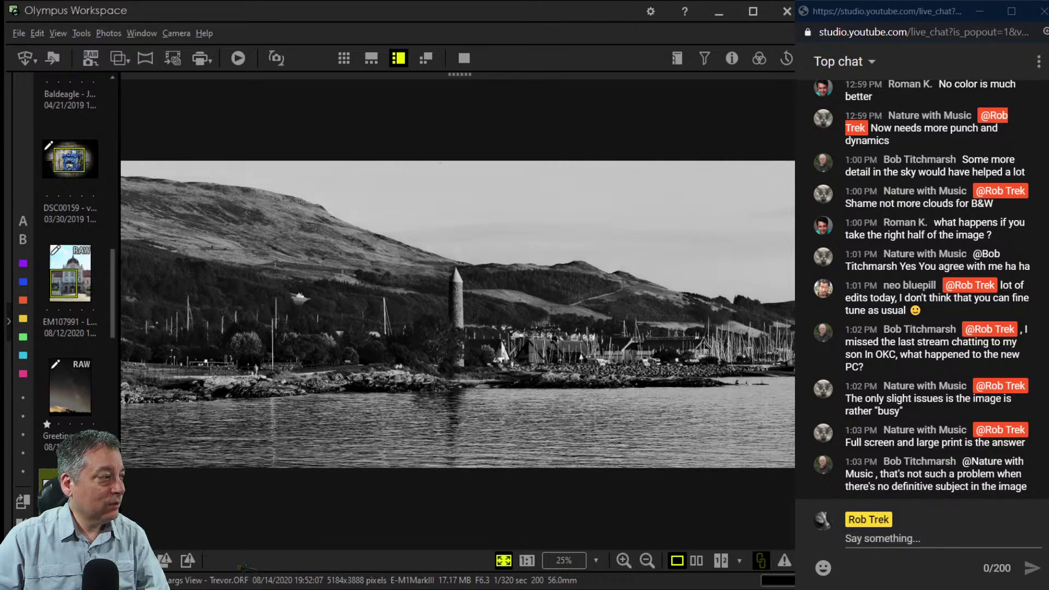
Open the next photo, the dead tree in snow, for editing and apply the Pop Art filter.
key("Down")
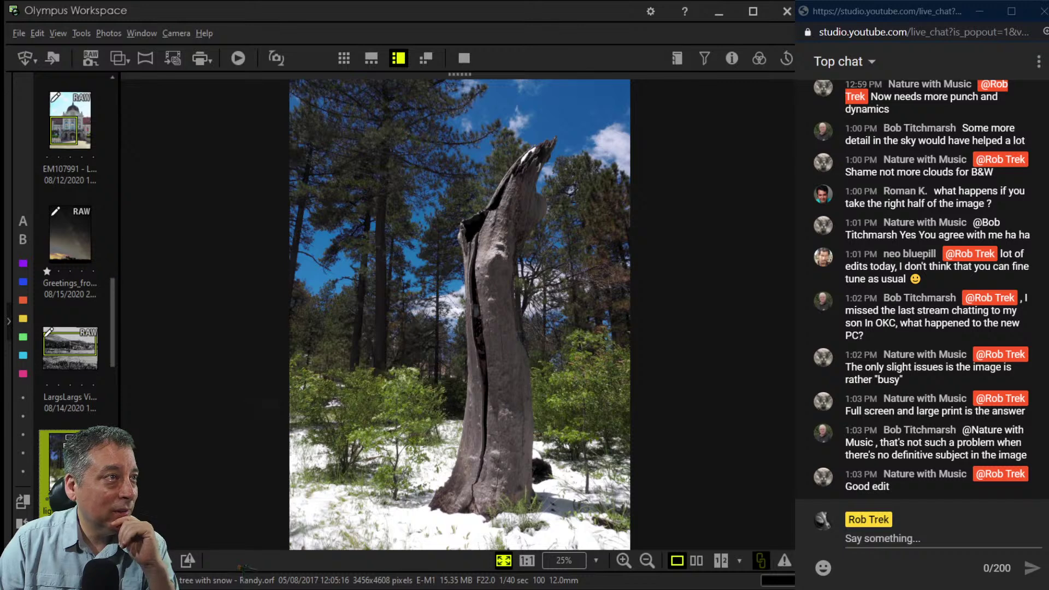
left_click(759, 58)
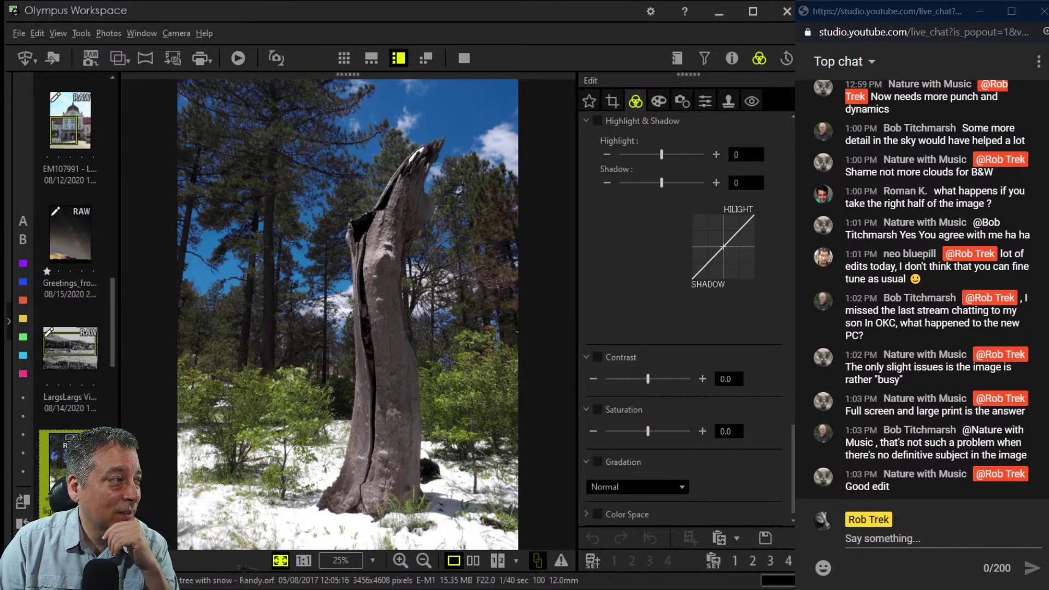
left_click(658, 101)
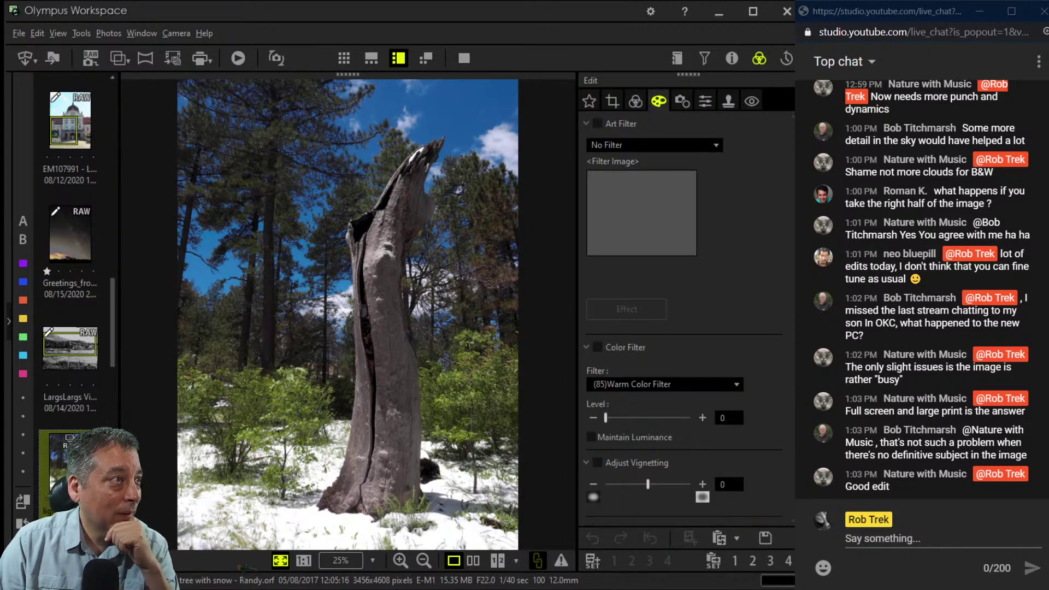
left_click(587, 123)
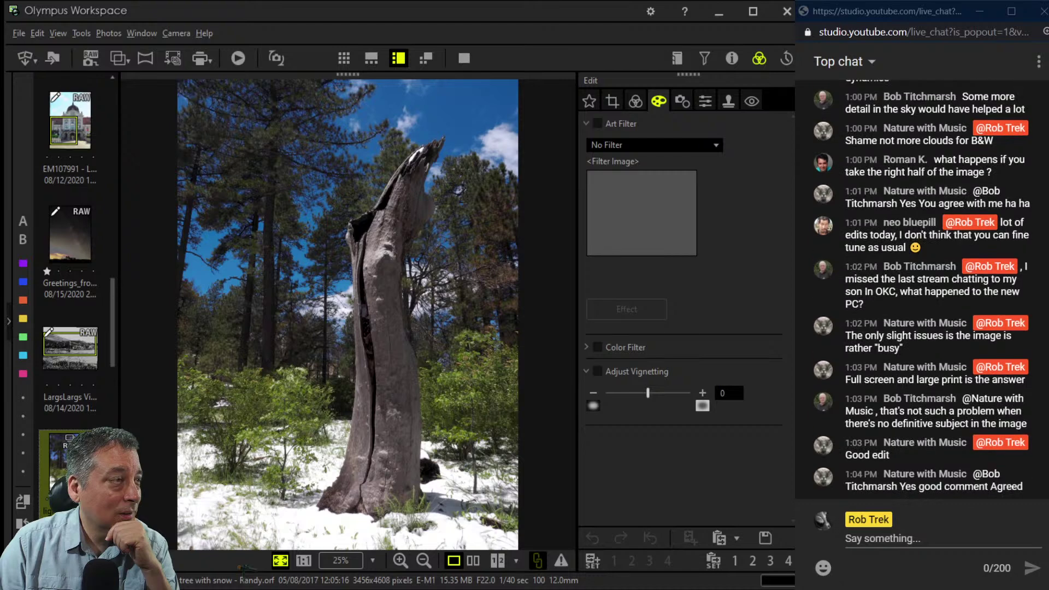
left_click(598, 123)
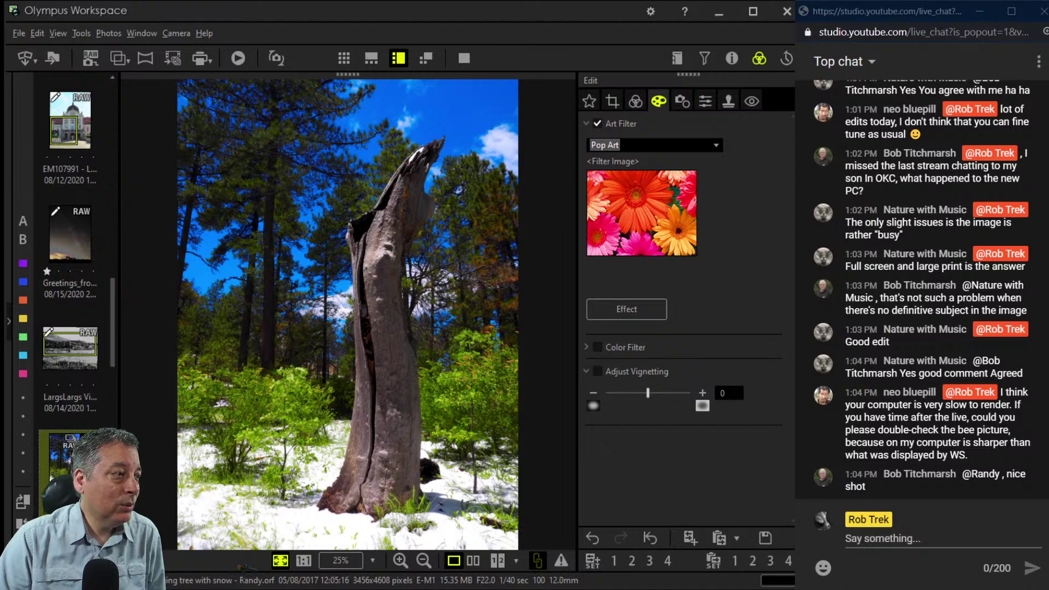
Set the tree photo's custom white balance temperature to 6000 K.
left_click(635, 101)
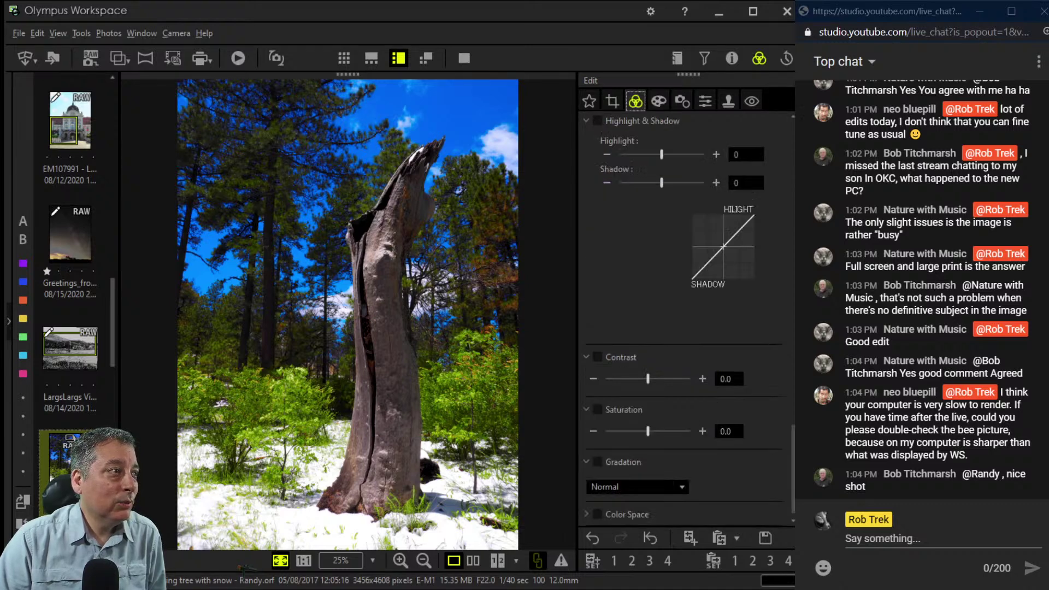
scroll(683, 317, "down", 10)
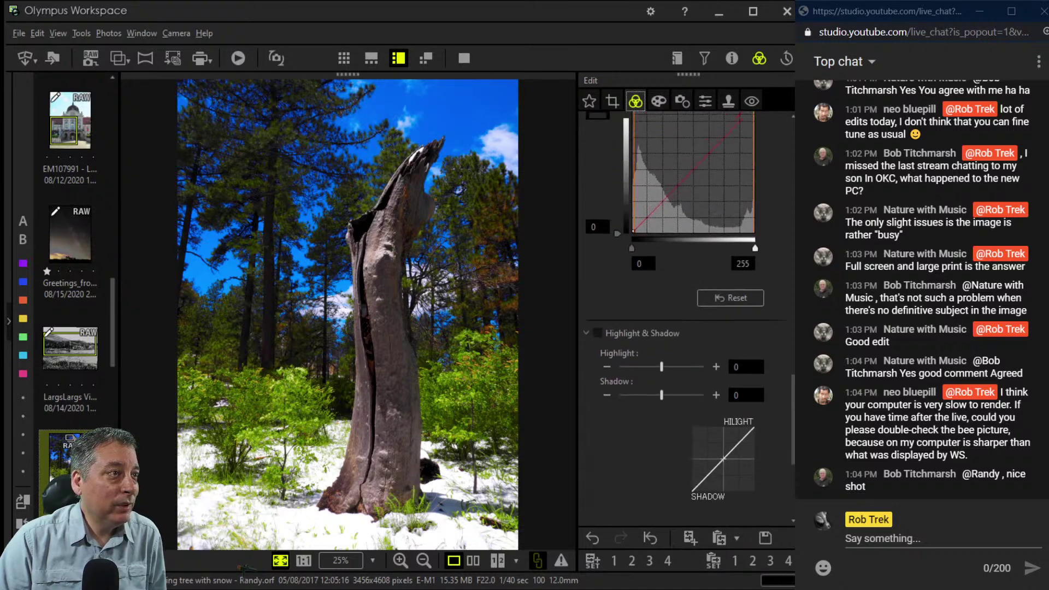
scroll(683, 317, "up", 15)
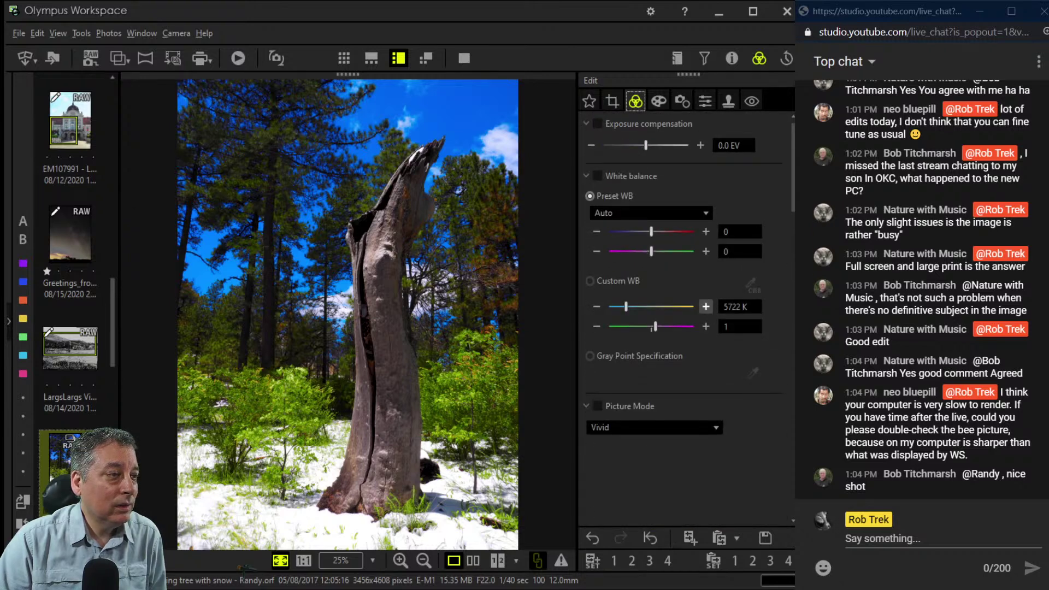
type("6000K")
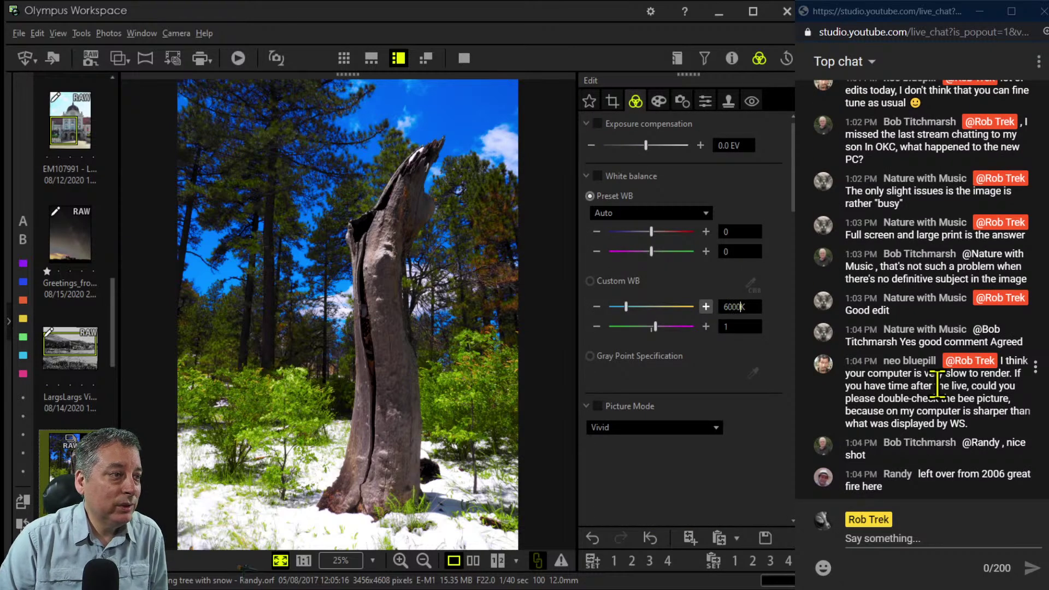
key("Return")
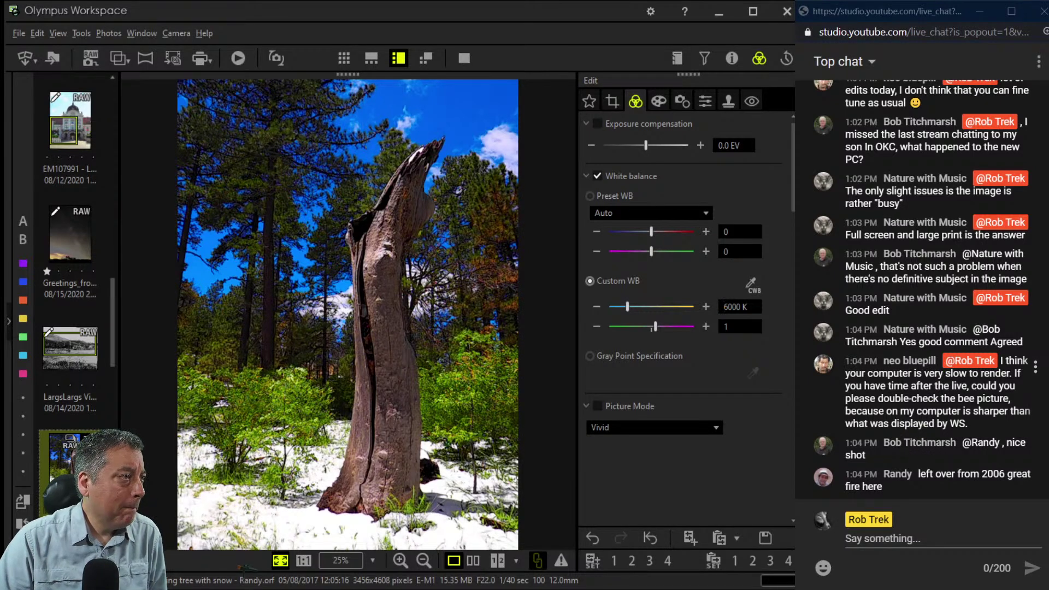
Check the tree trunk's detail at 1:1 and reduce the photo's saturation to -0.6.
left_click(635, 101)
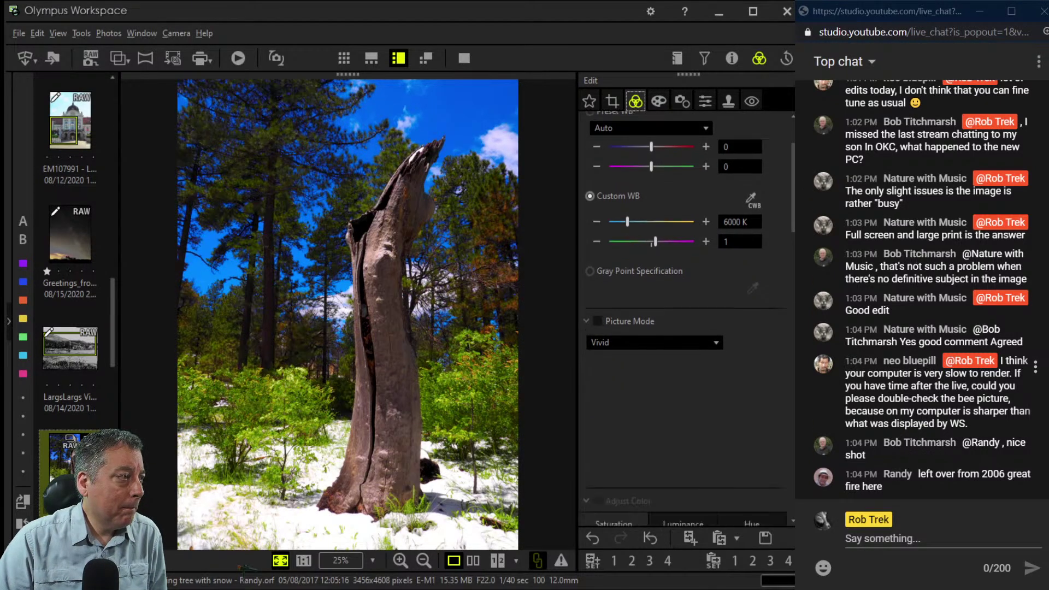
scroll(684, 317, "down", 3)
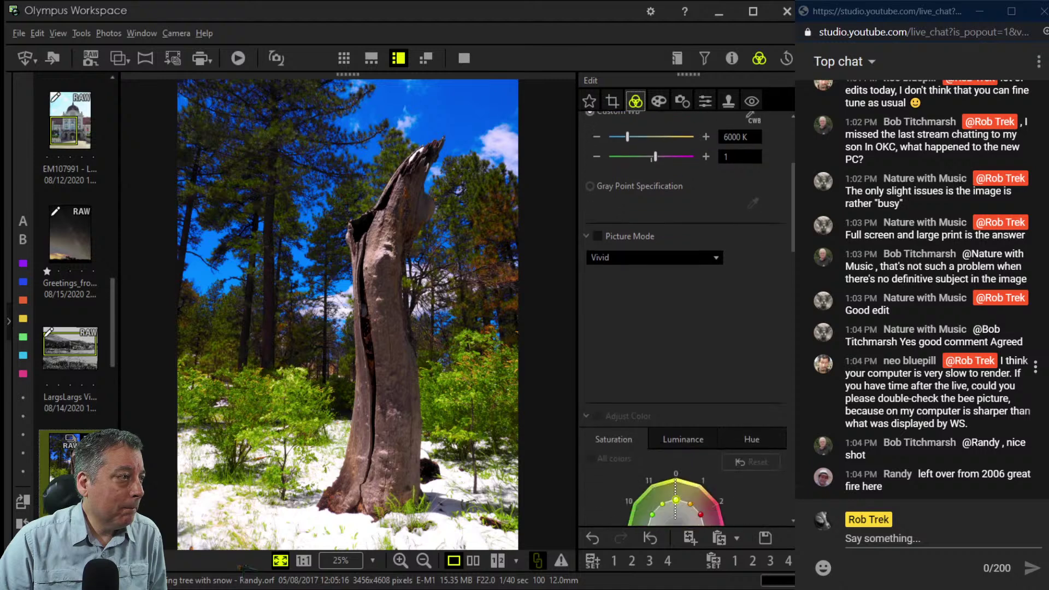
scroll(683, 318, "down", 1)
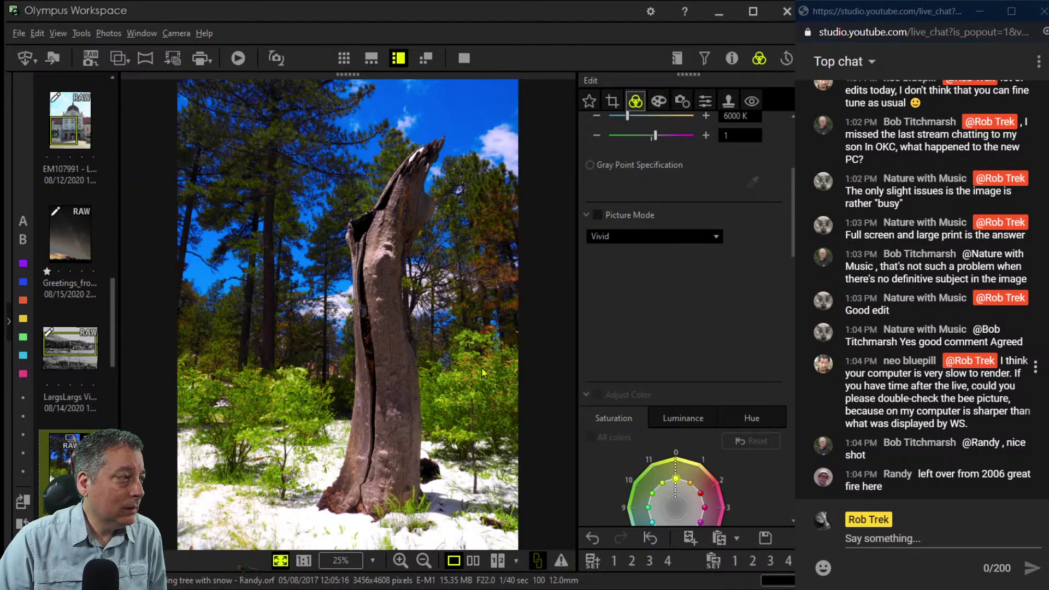
left_click(463, 352)
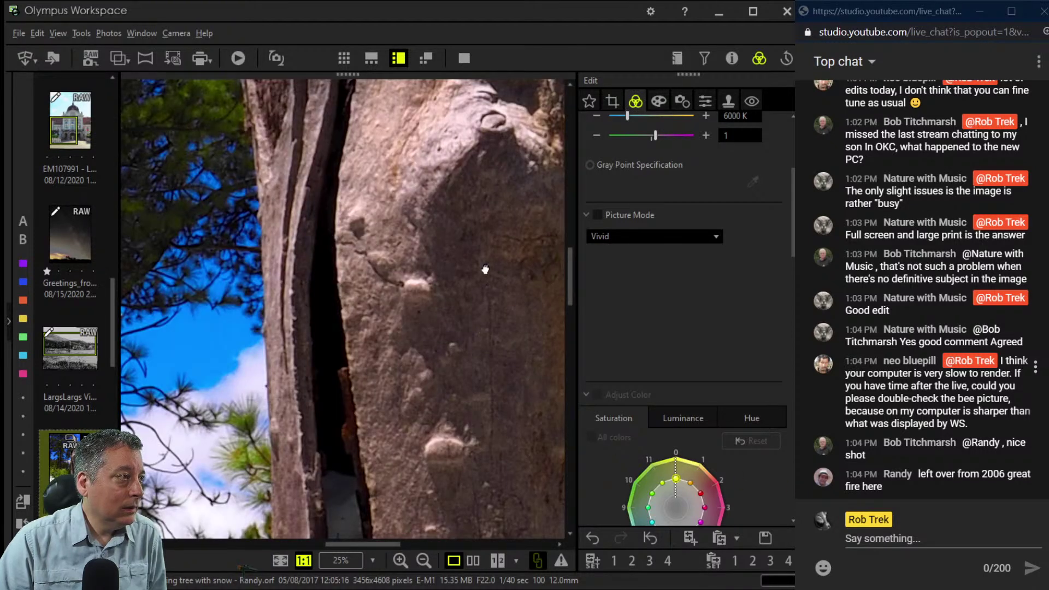
left_click(533, 318)
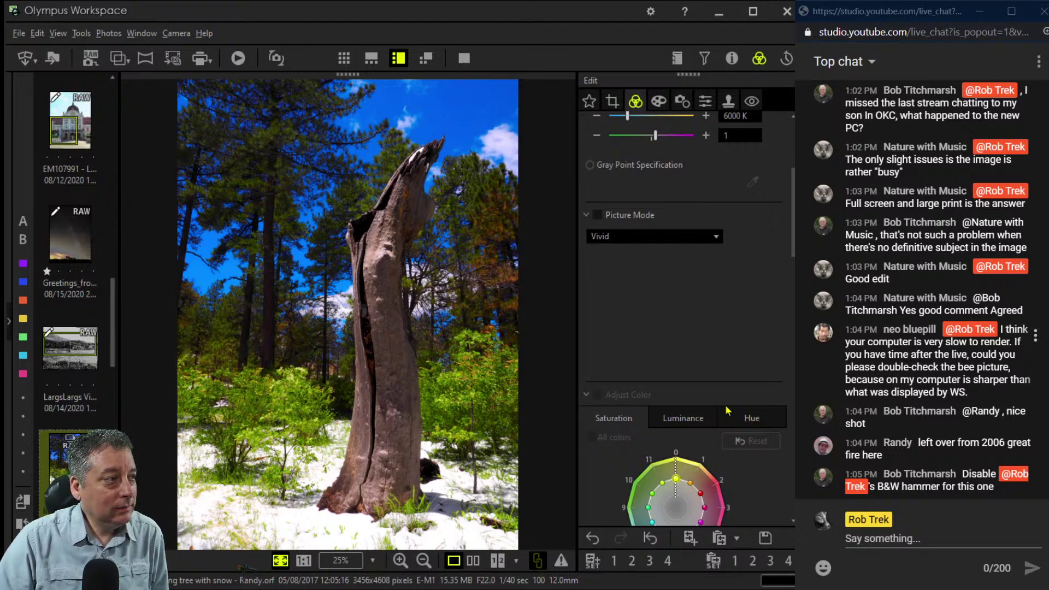
scroll(733, 521, "down", 7)
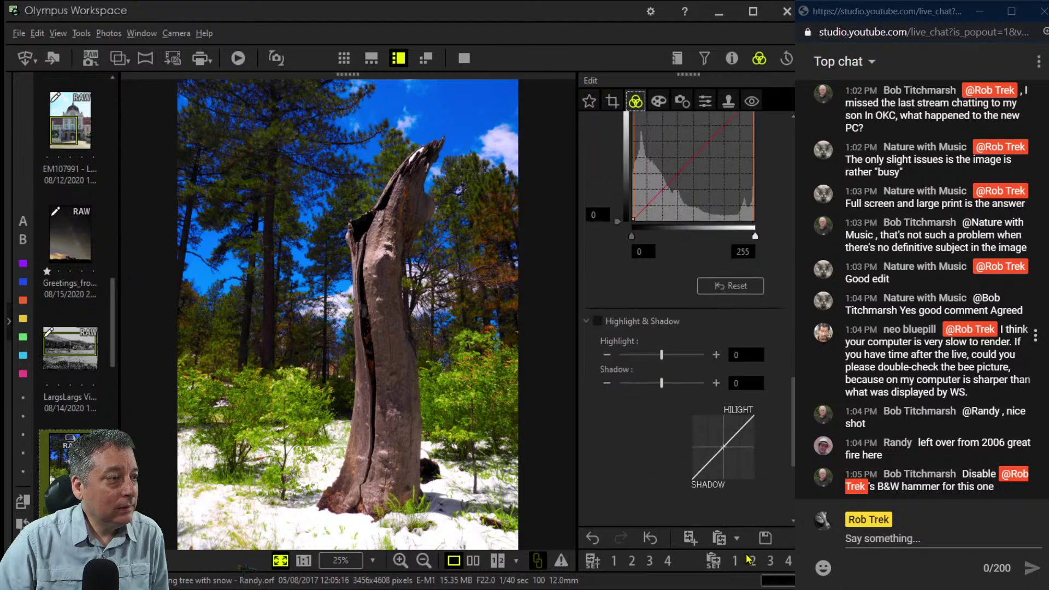
scroll(749, 557, "down", 4)
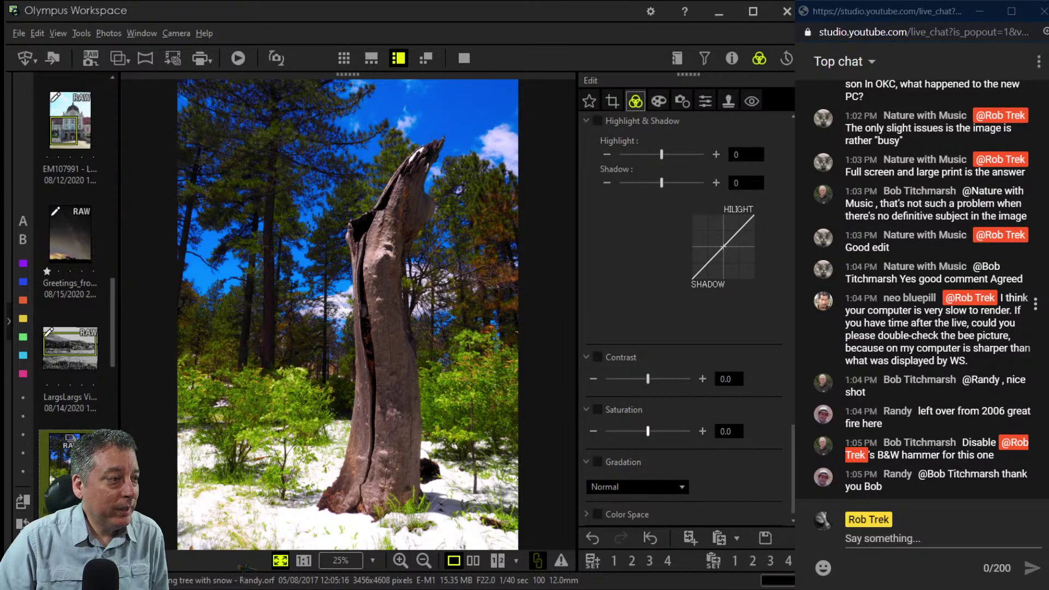
left_click_drag(648, 431, 635, 431)
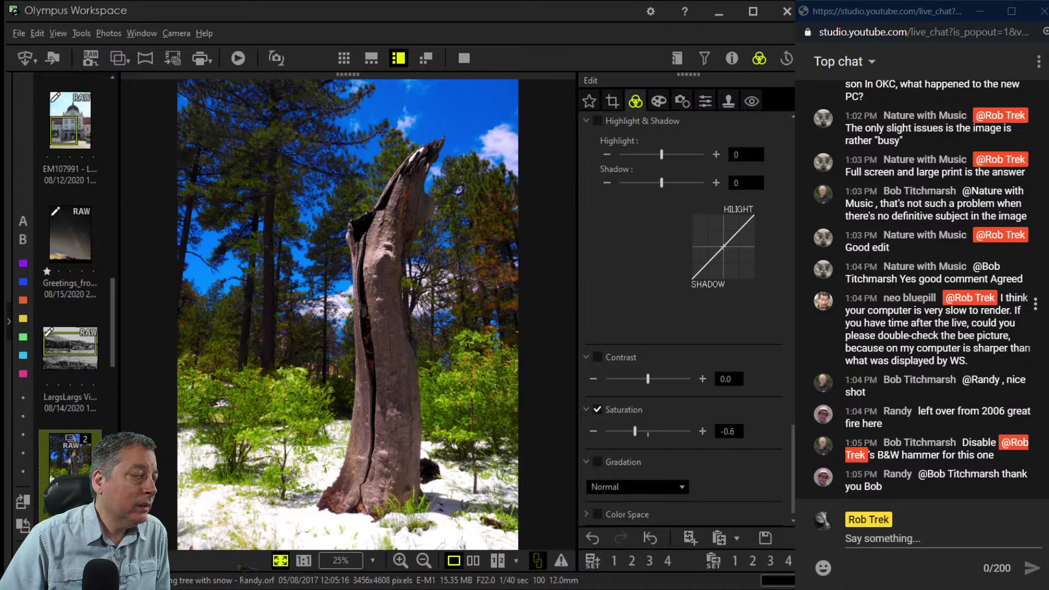
Straighten the dead-tree photo with a tilt adjustment of -0.3 and apply the resulting crop.
scroll(784, 358, "up", 14)
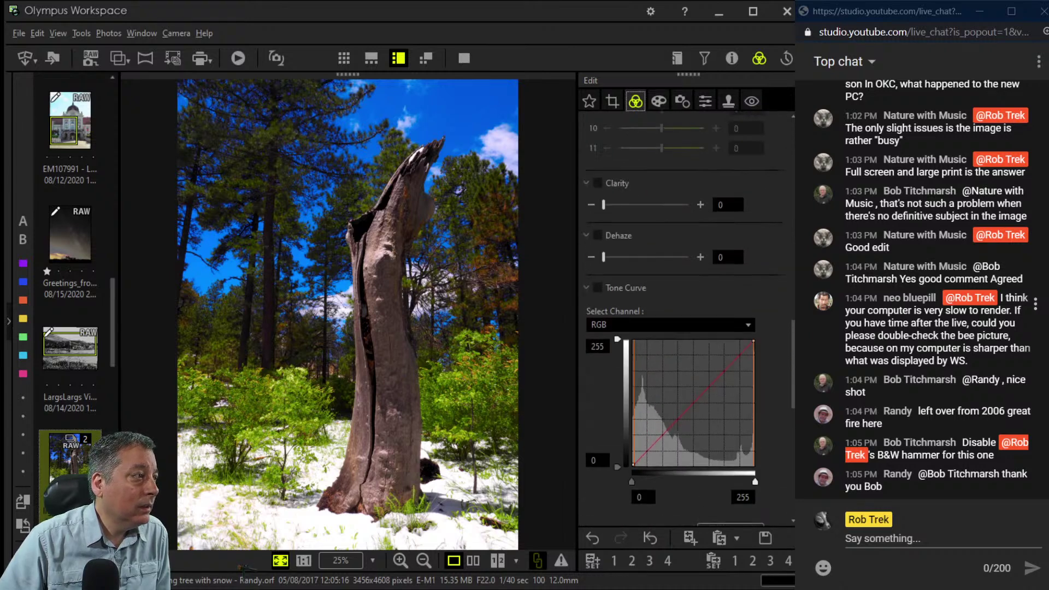
scroll(703, 431, "down", 14)
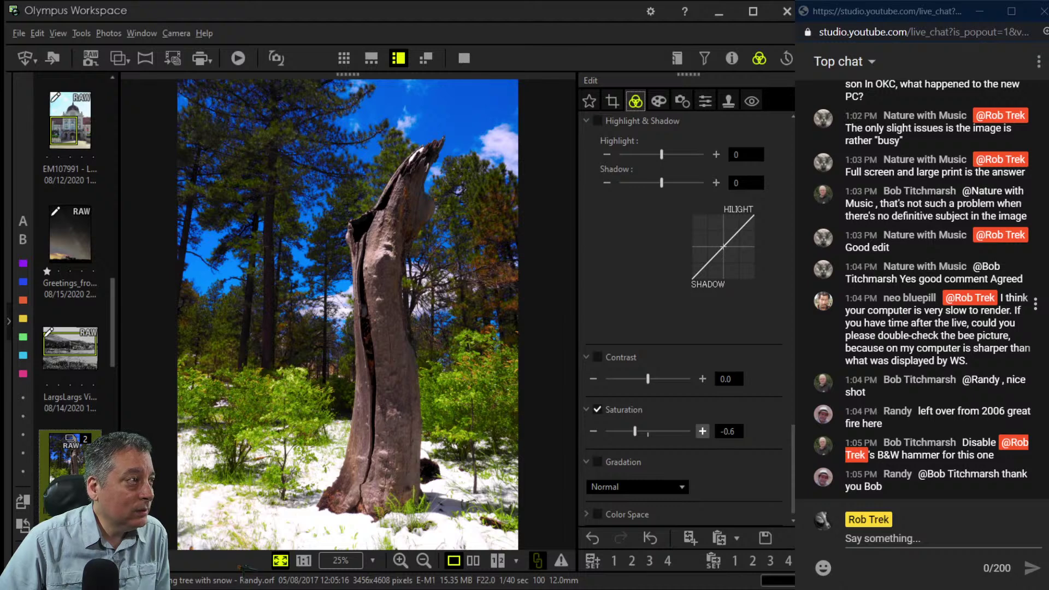
key("c")
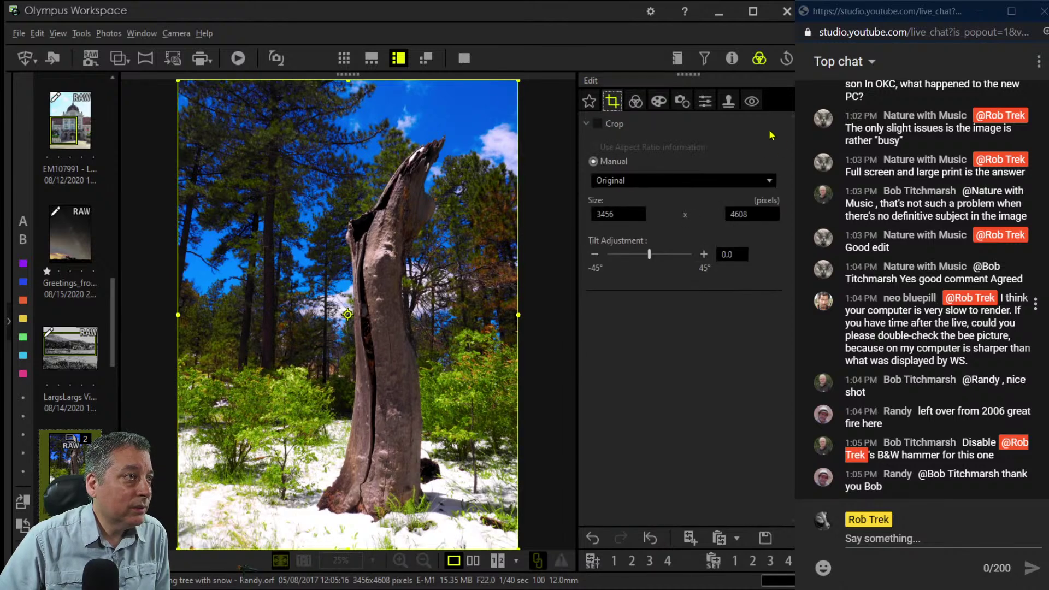
key("Left")
key("Left")
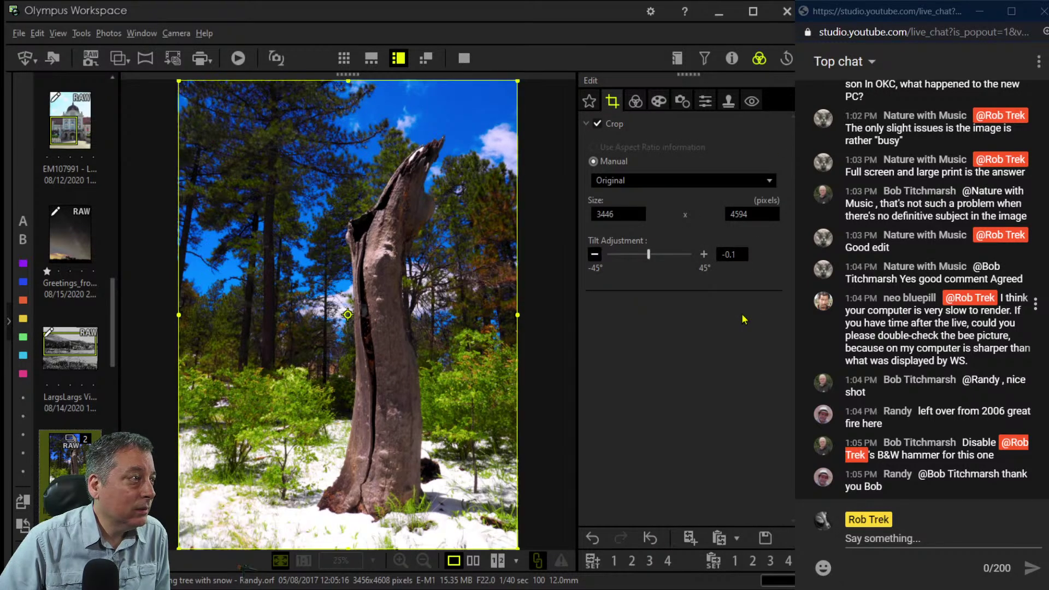
key("Left")
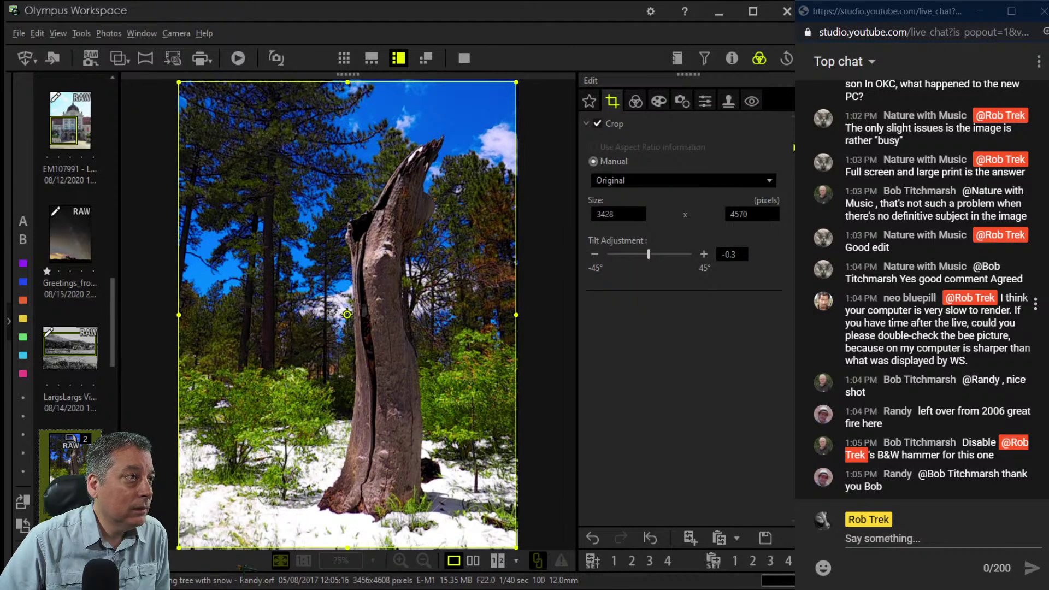
key("Return")
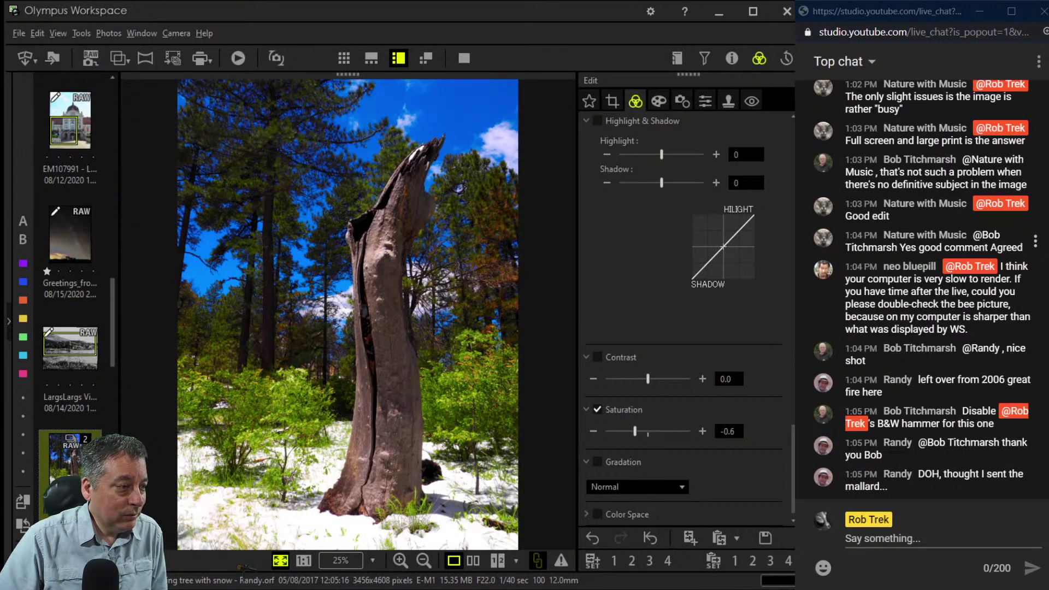
Set the tree photo's gradation to AUTO and shape the RGB tone curve with lowered shadows and raised midtones.
left_click(607, 499)
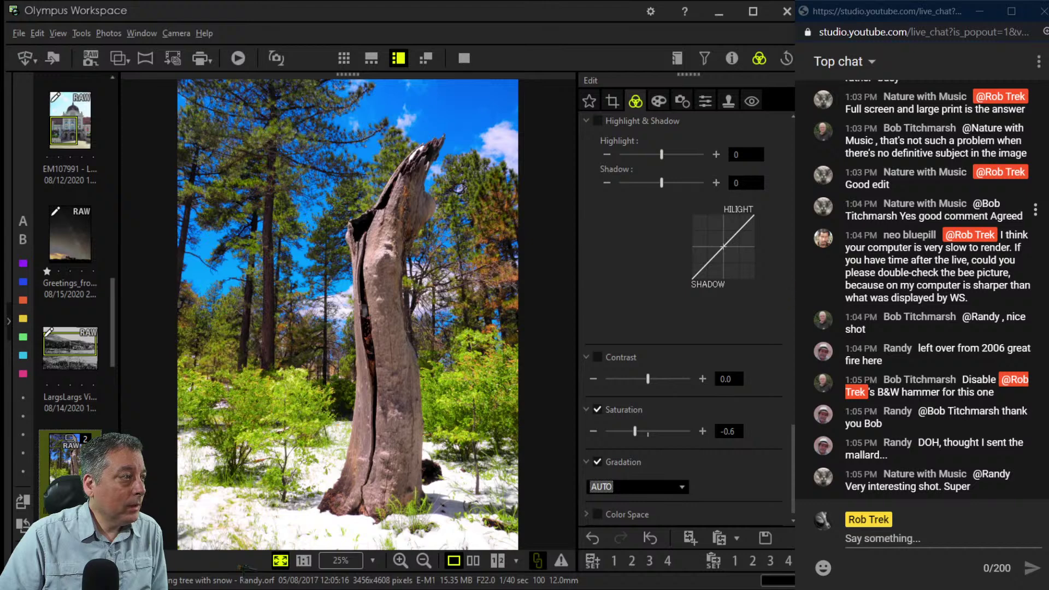
scroll(784, 295, "up", 7)
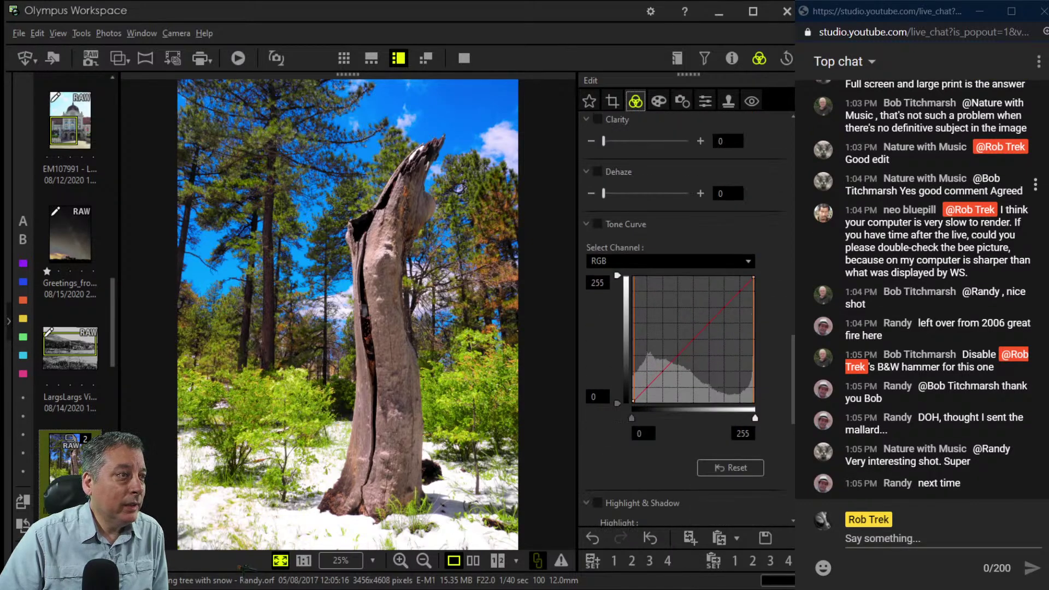
scroll(689, 318, "up", 2)
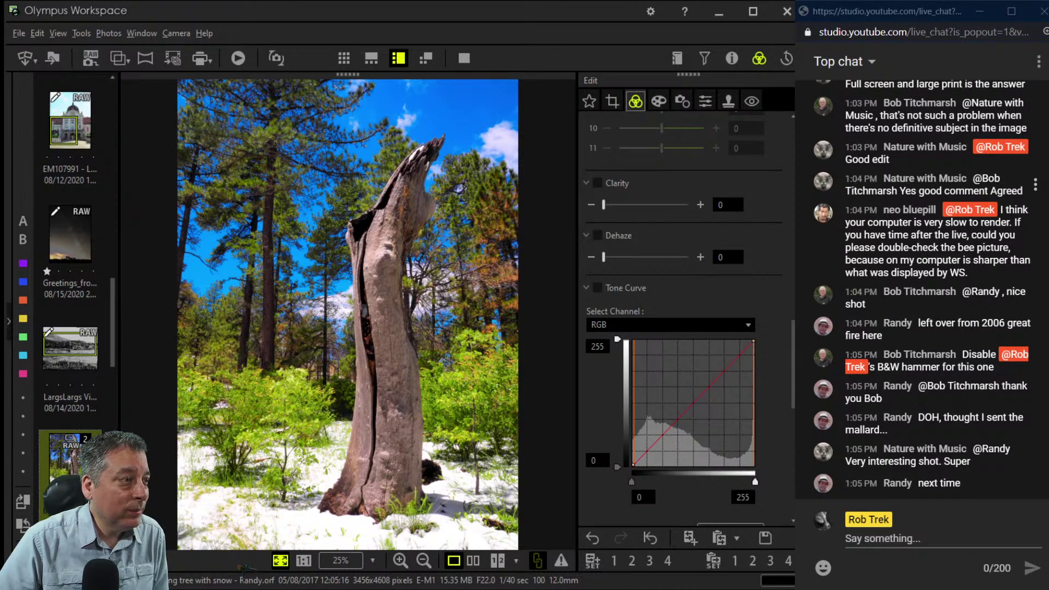
scroll(688, 318, "down", 2)
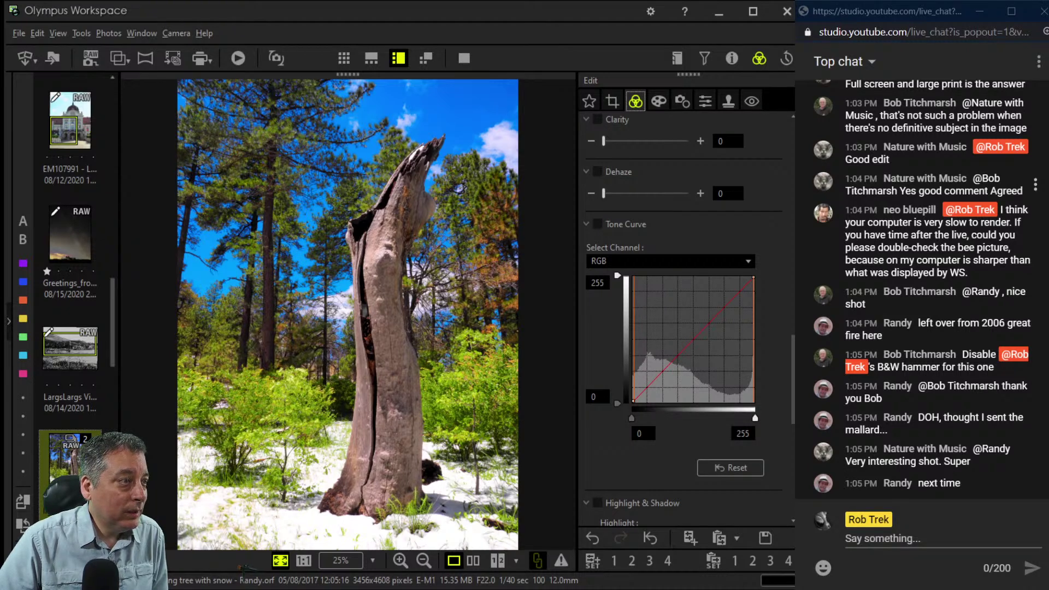
left_click(652, 389)
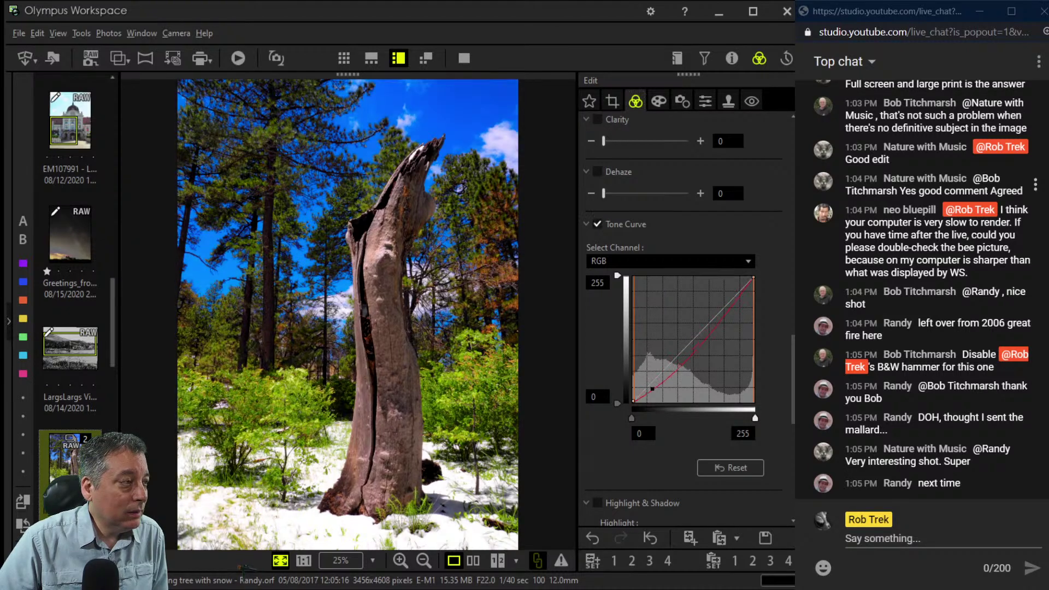
left_click(692, 336)
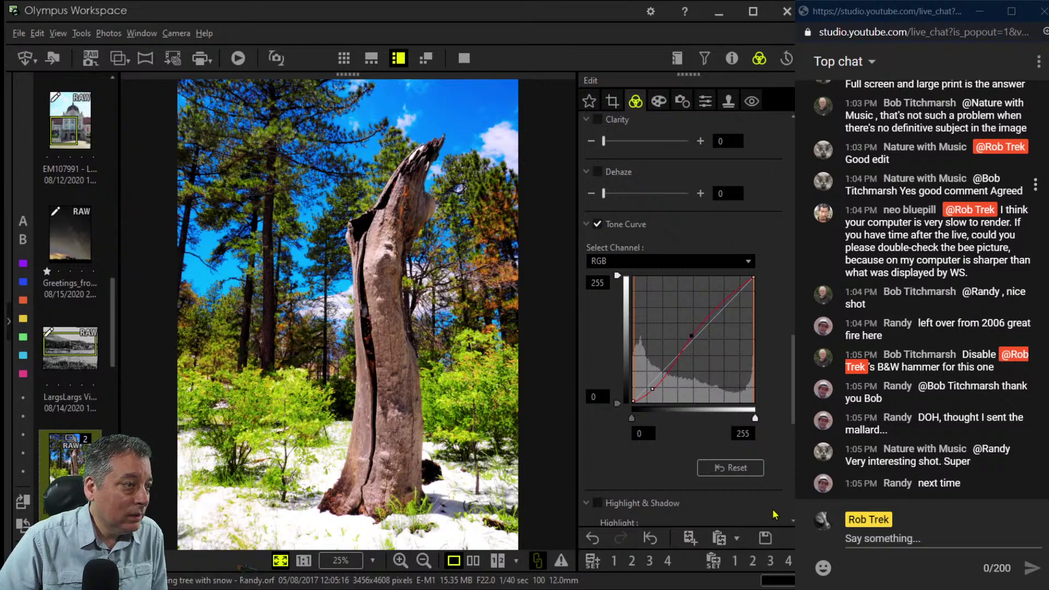
Add another shadow point to the RGB tone curve and move the curve points back close to the diagonal.
left_click(641, 392)
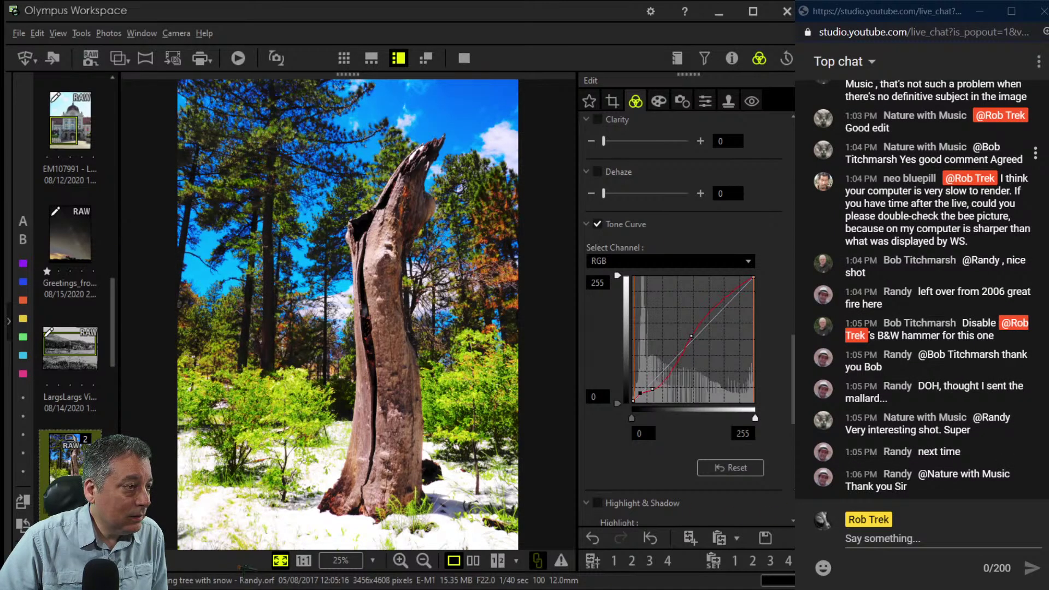
left_click_drag(652, 389, 651, 379)
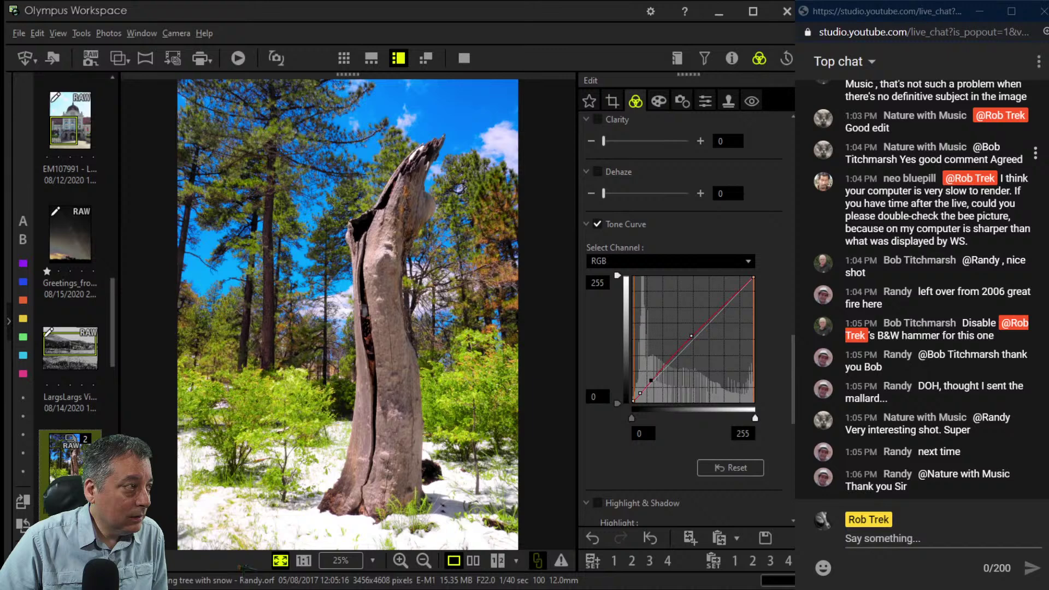
mouse_move(691, 335)
left_mouse_down()
mouse_move(695, 344)
mouse_move(705, 329)
left_mouse_up()
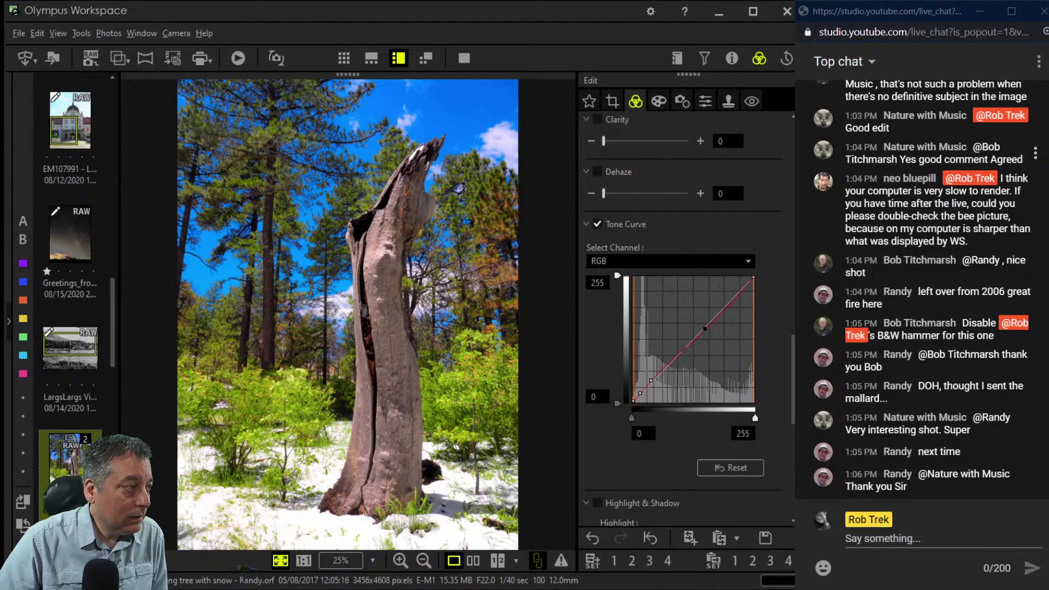
left_click_drag(640, 392, 643, 391)
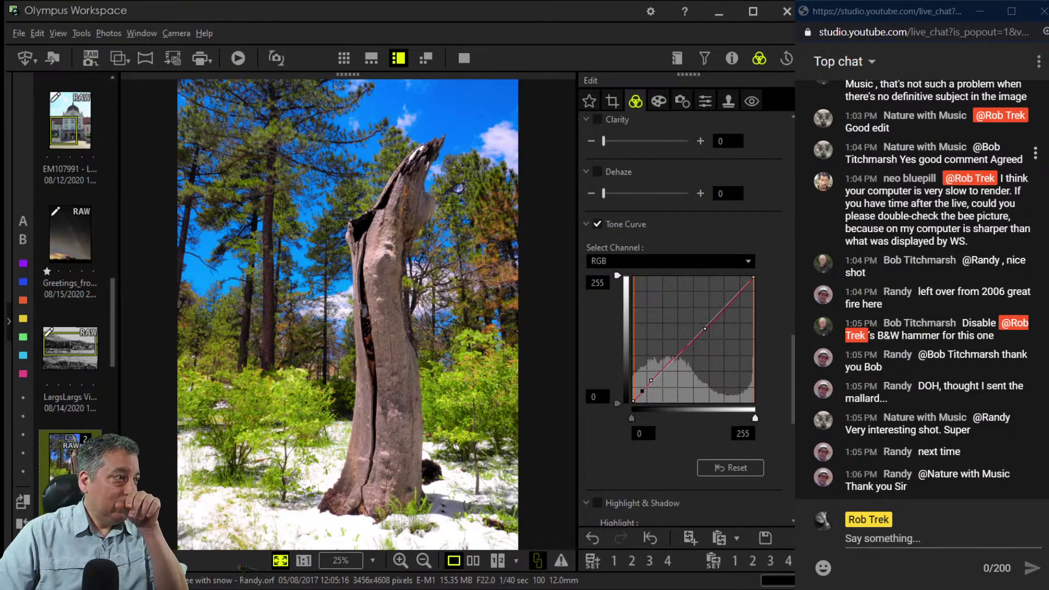
Collapse the Adjust Color section and check the tree photo's shooting properties.
left_click(635, 101)
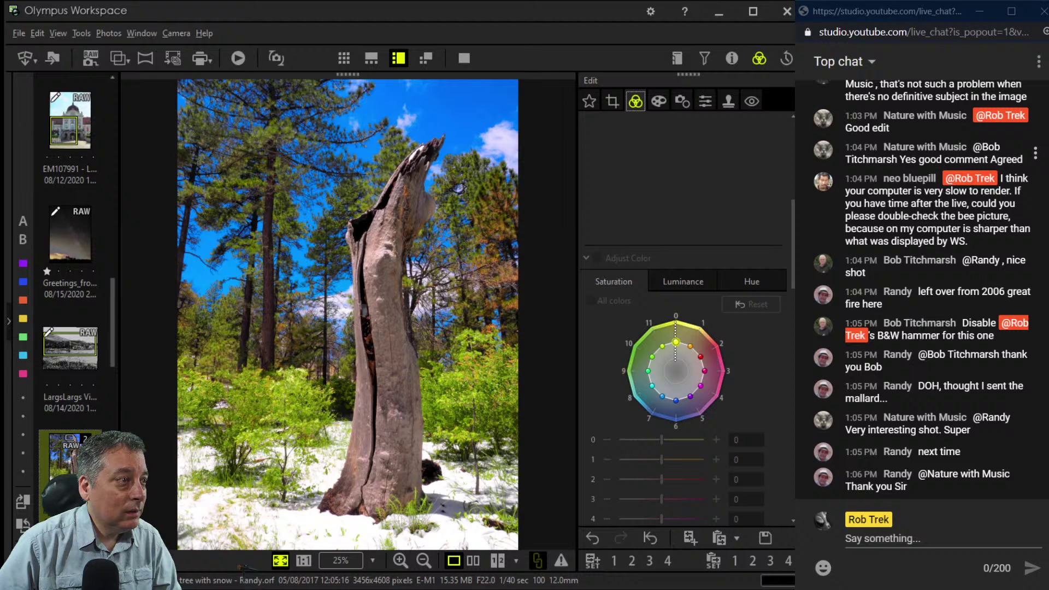
left_click(732, 321)
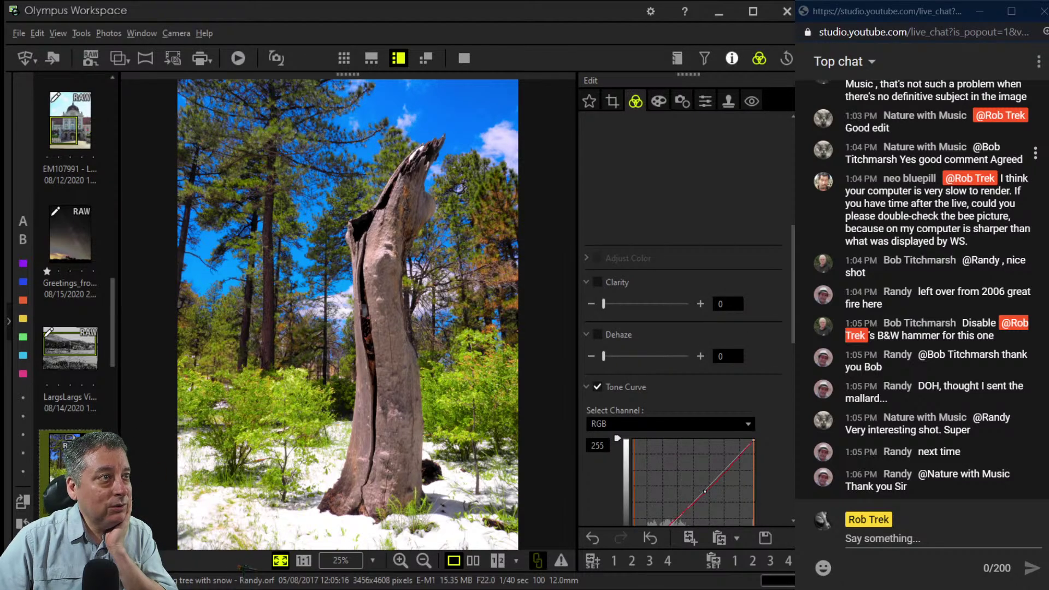
left_click(732, 58)
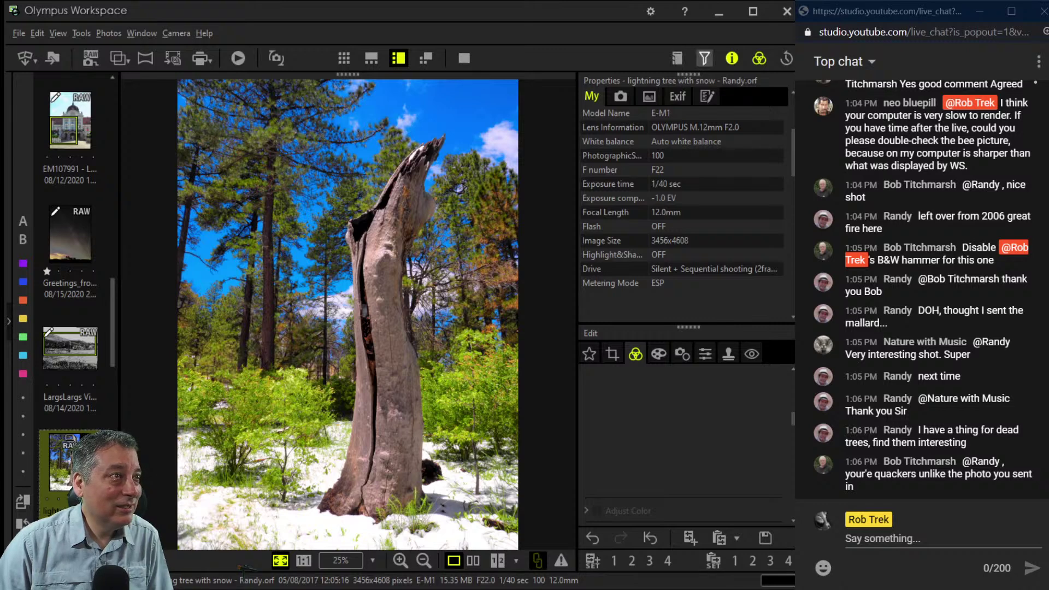
left_click(732, 58)
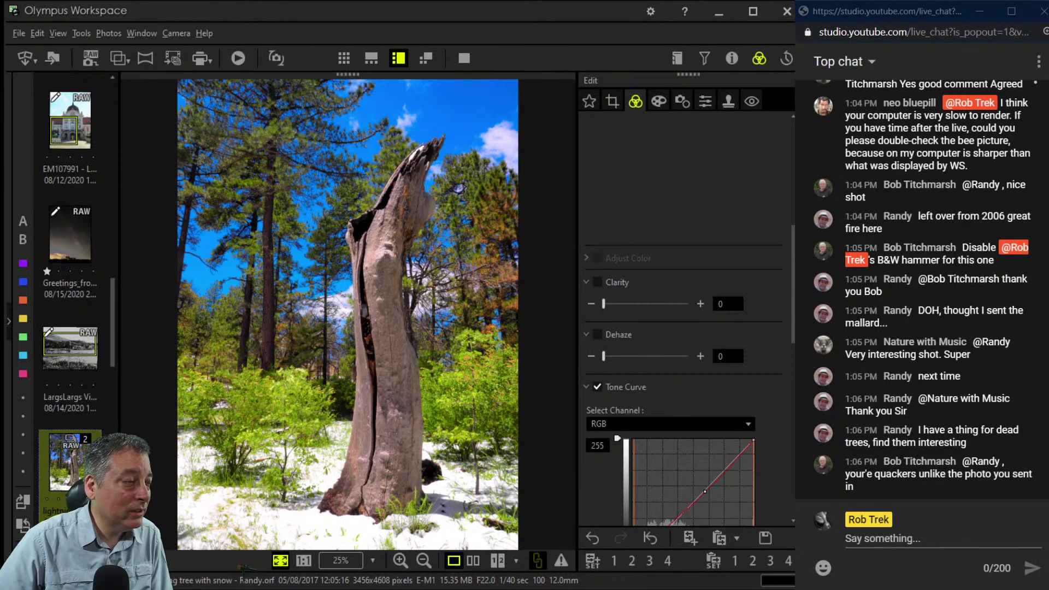
Compare the original and edited tree photo side by side, leave editing and return to the single-photo view.
scroll(796, 420, "down", 5)
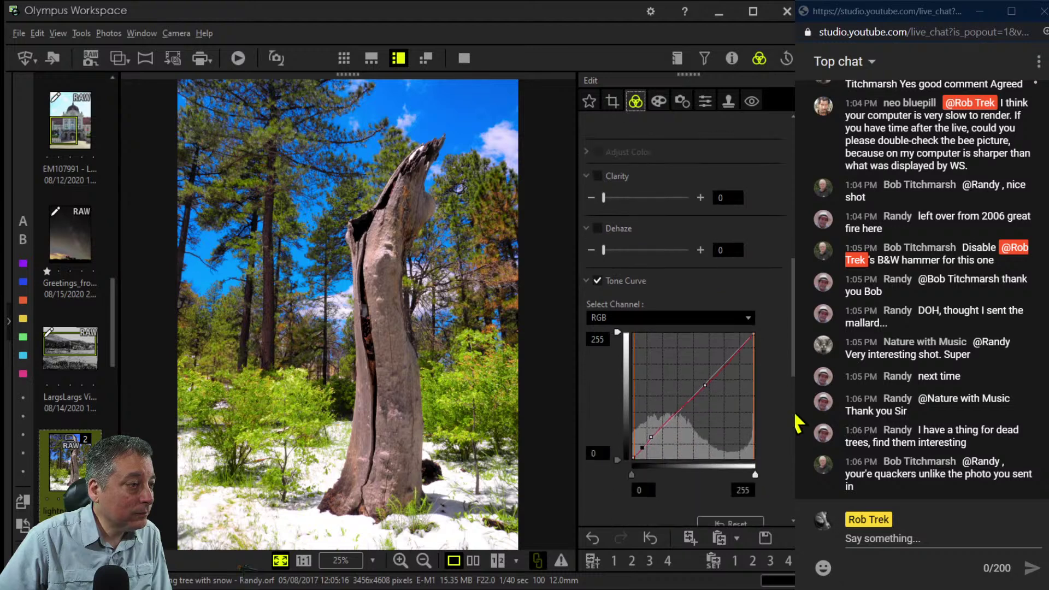
scroll(796, 420, "down", 5)
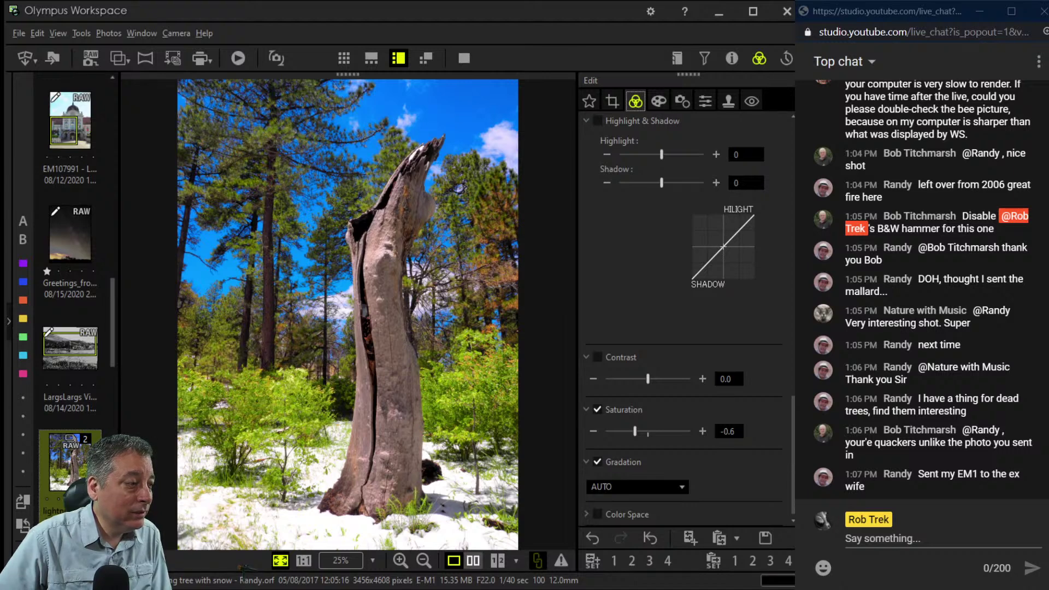
left_click(473, 561)
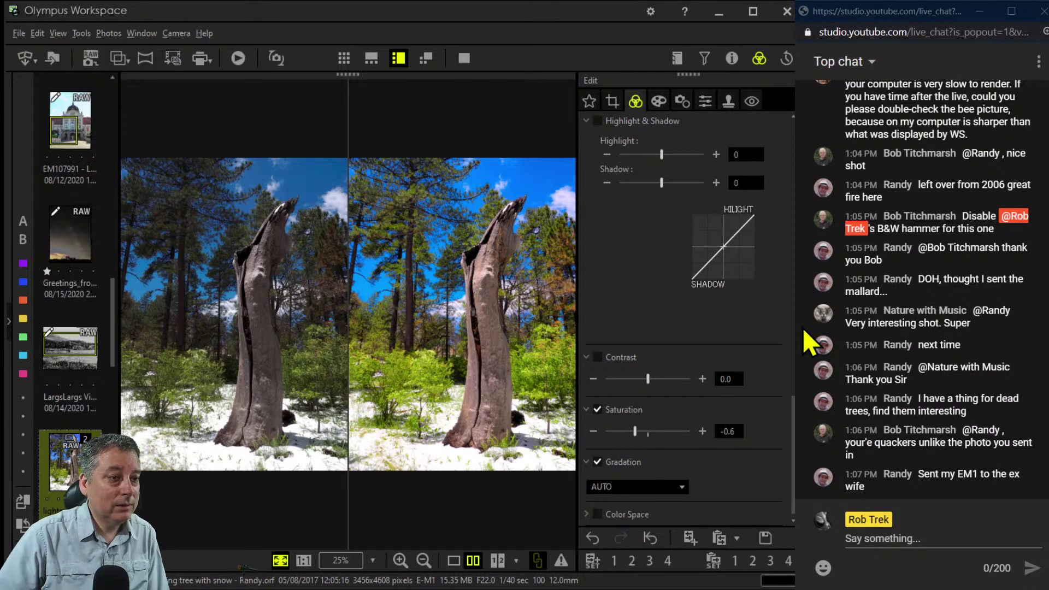
key("ctrl+e")
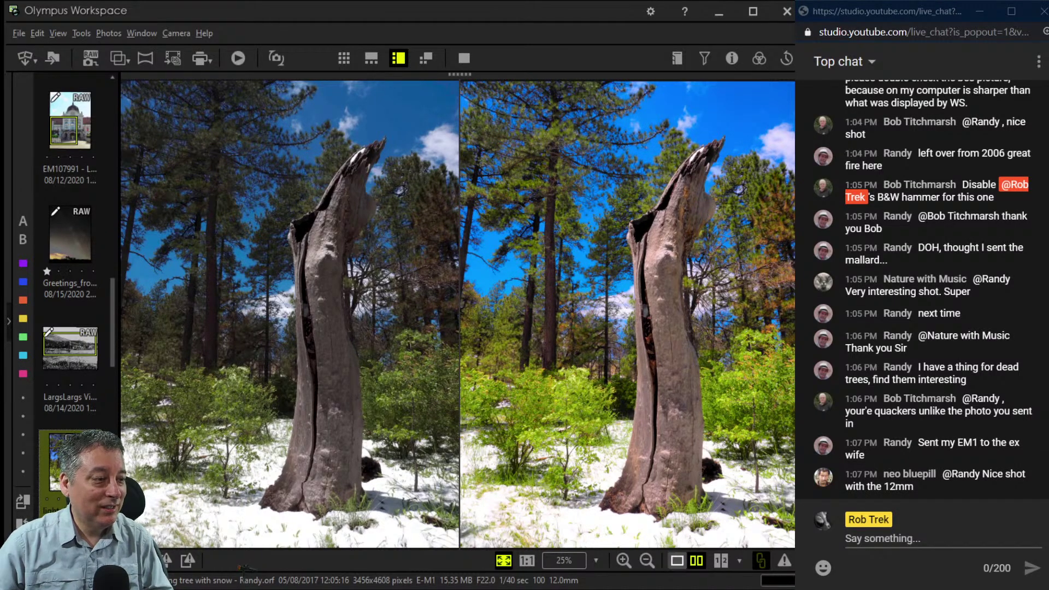
left_click(677, 561)
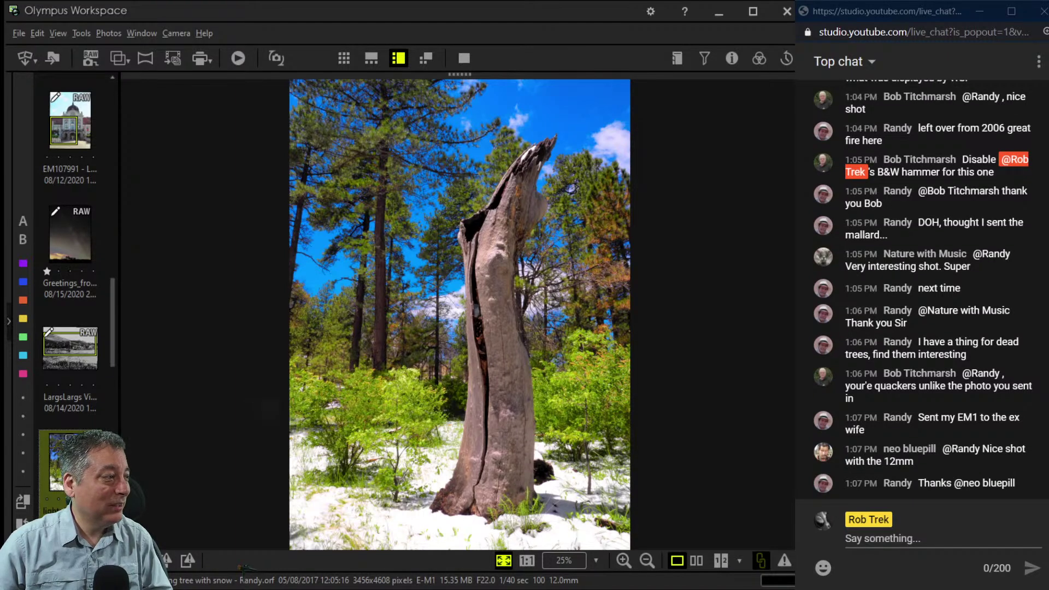
Show the next photo, the tower beside the tennis court, and inspect the seated man, tower and fenced background at 1:1.
scroll(70, 312, "down", 2)
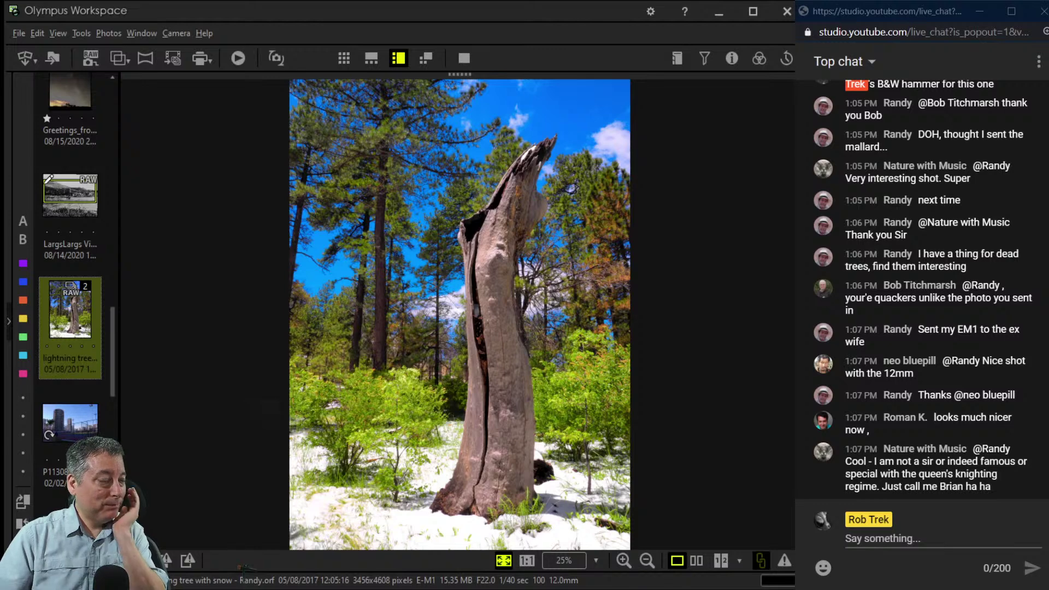
key("Right")
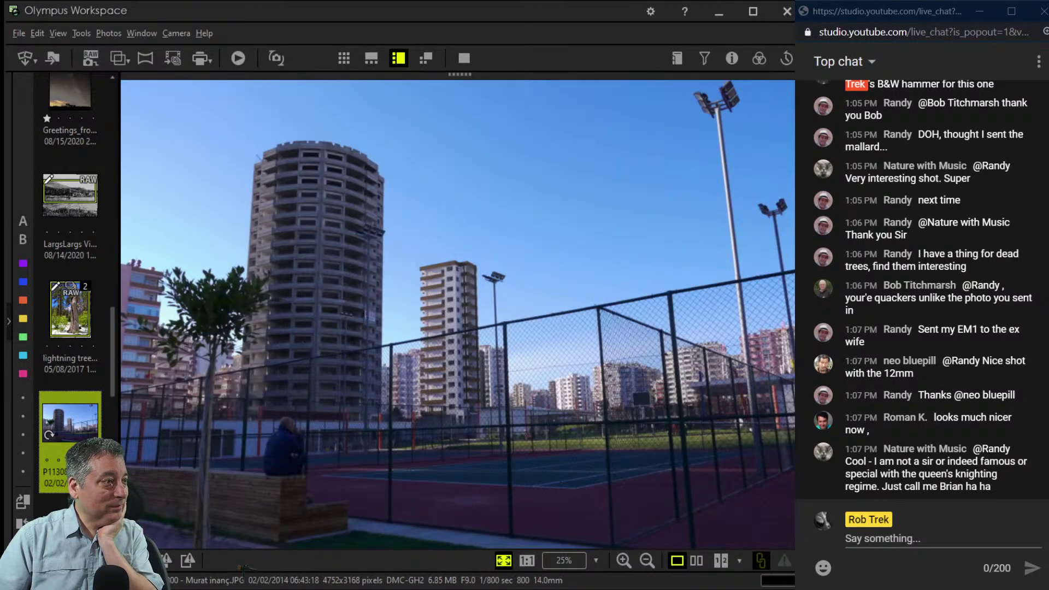
left_click(320, 419)
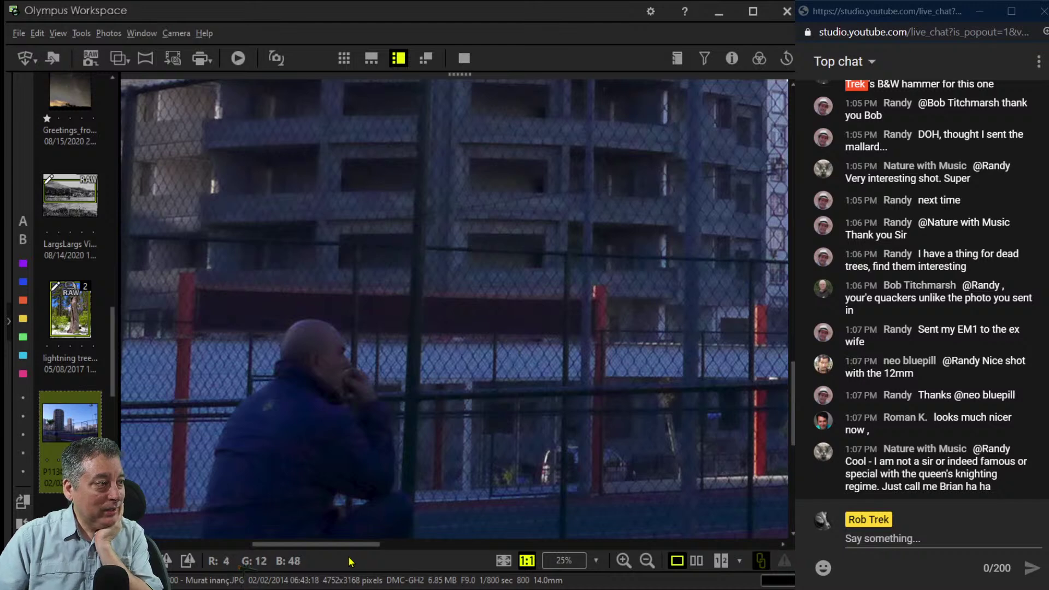
left_click(349, 557)
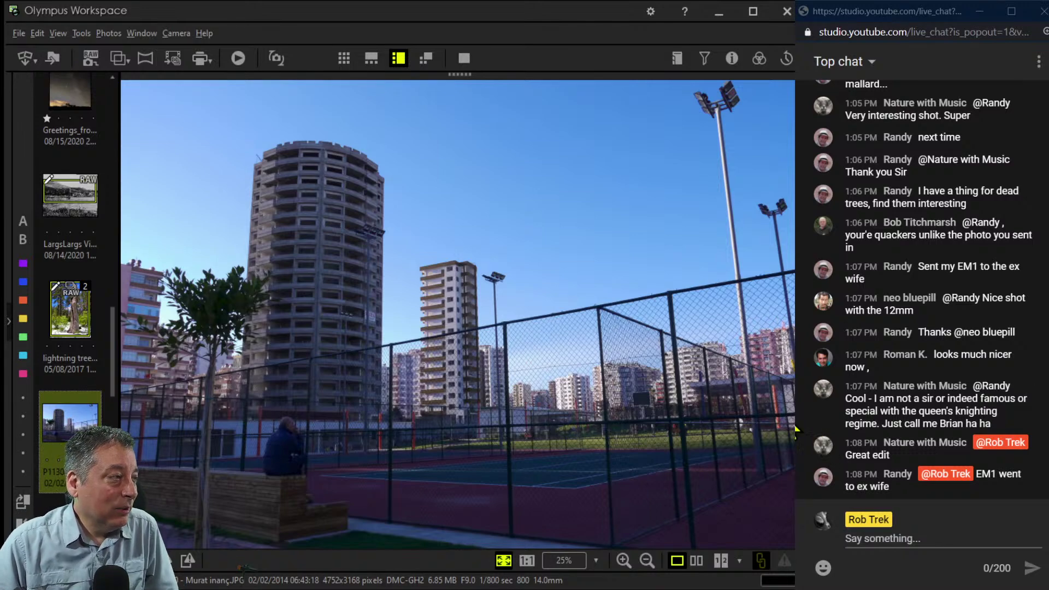
left_click(392, 282)
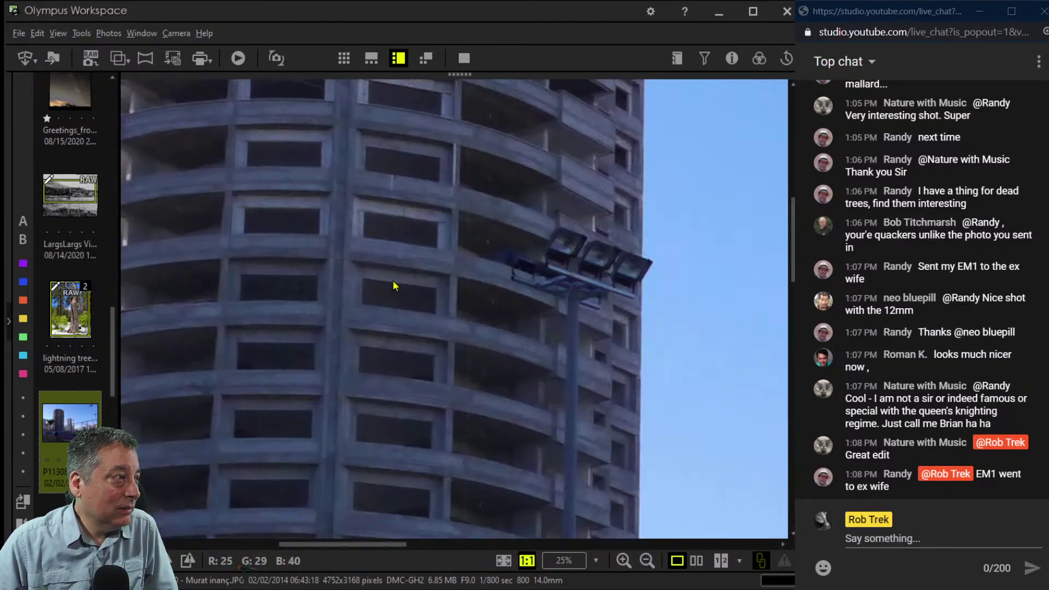
left_click(647, 378)
left_click(639, 381)
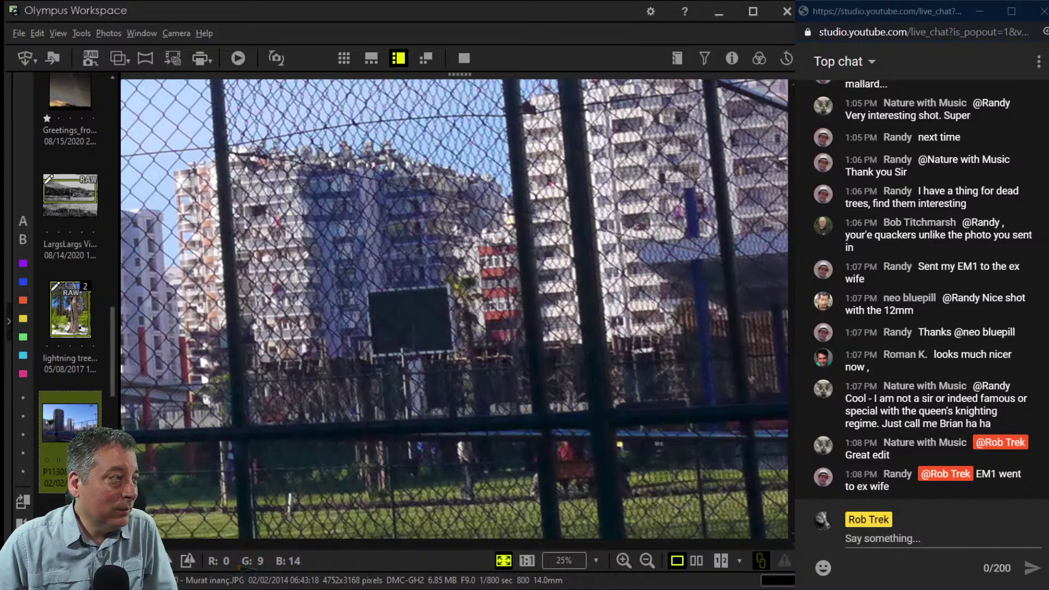
left_click(639, 381)
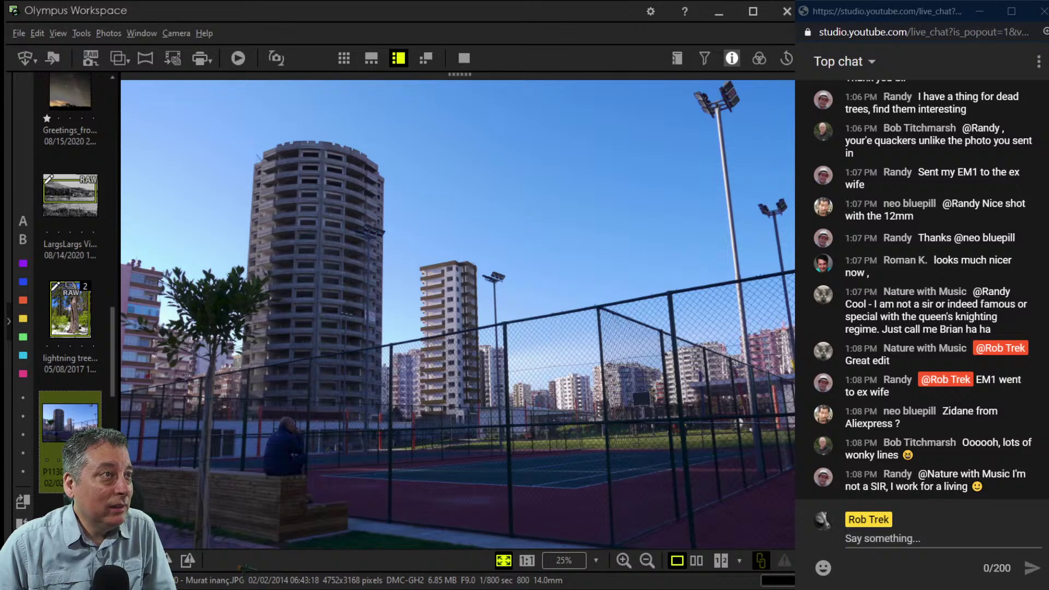
Open the tower and tennis court photo for editing and set its gradation to Manual with a value of 48.
left_click(759, 58)
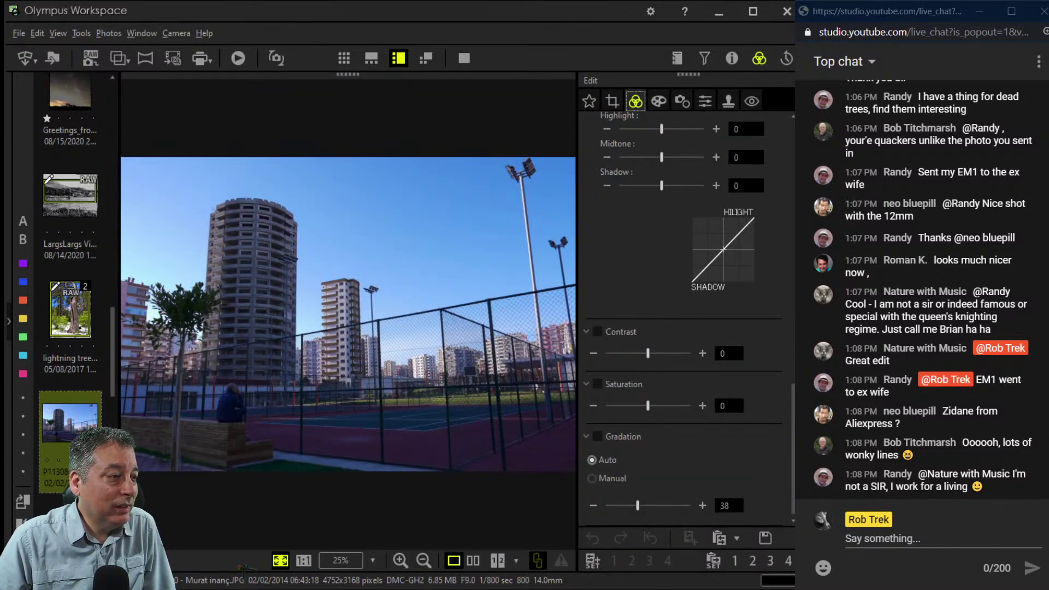
left_click(591, 478)
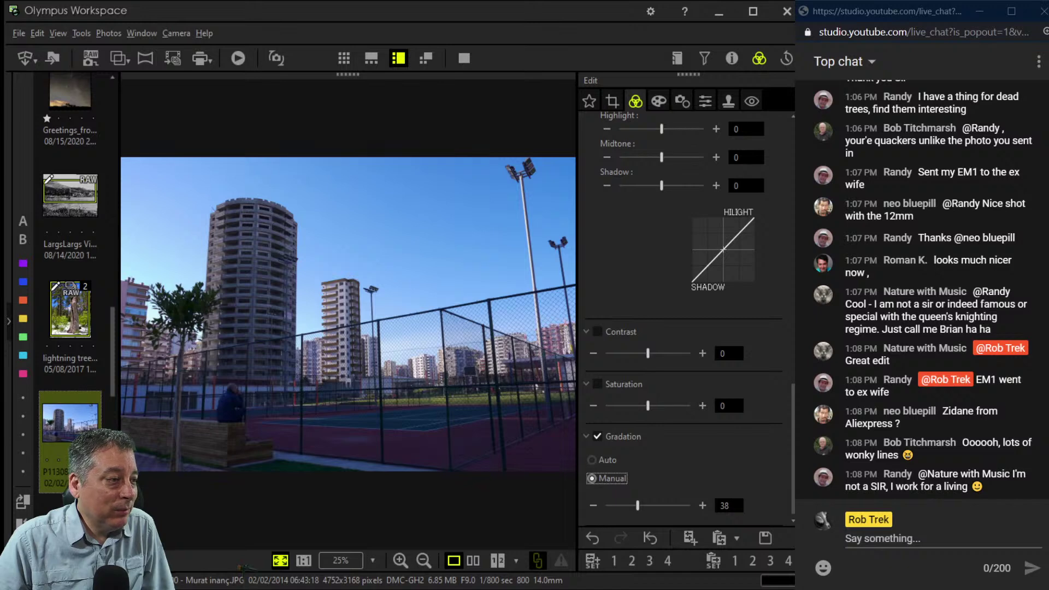
key("Tab")
key("Right")
key("Right")
key("Right")
key("Right")
key("Right")
key("Right")
key("Right")
key("Right")
key("Right")
key("Right")
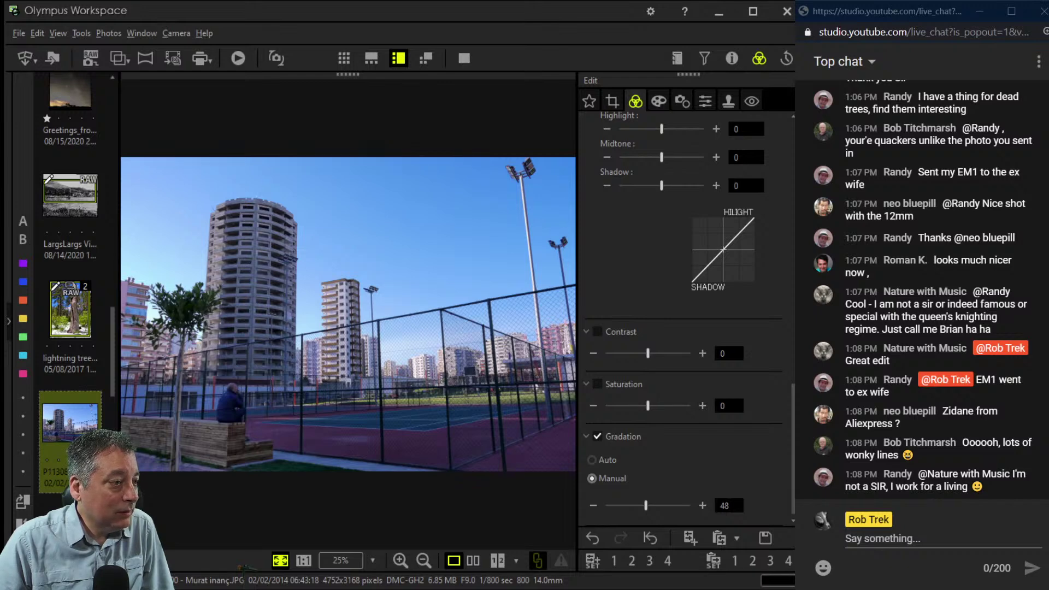
Raise the manual gradation value of the tower and tennis court photo to 81.
key("Right")
key("Right")
key("Right")
key("Right")
key("Right")
key("Right")
key("Right")
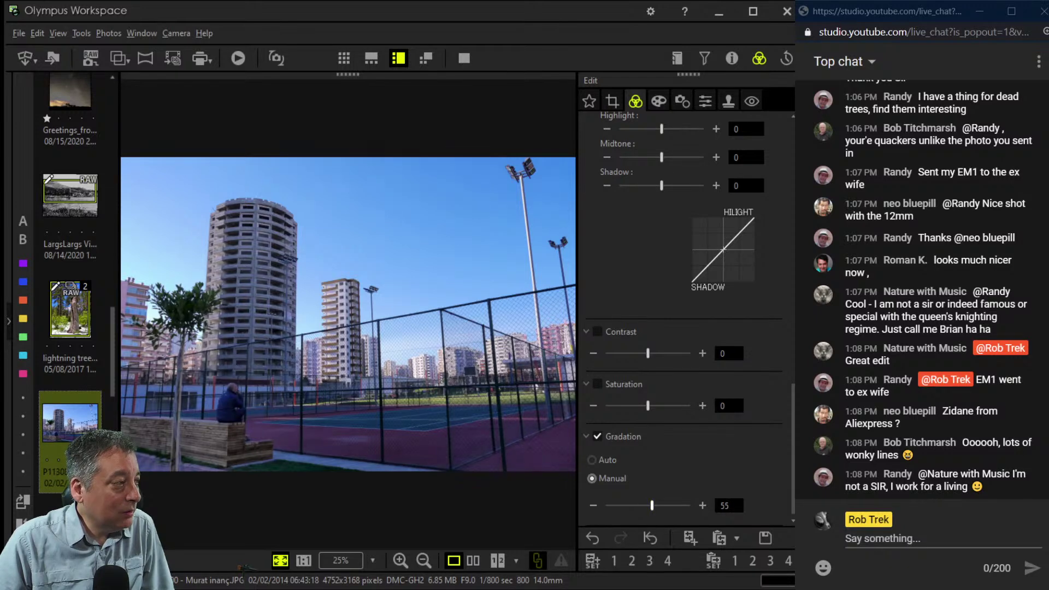
key("Right")
key("Right")
key("Right")
key("Right")
key("Right")
key("Right")
key("Right")
key("Right")
key("Right")
key("Right")
key("Right")
key("Right")
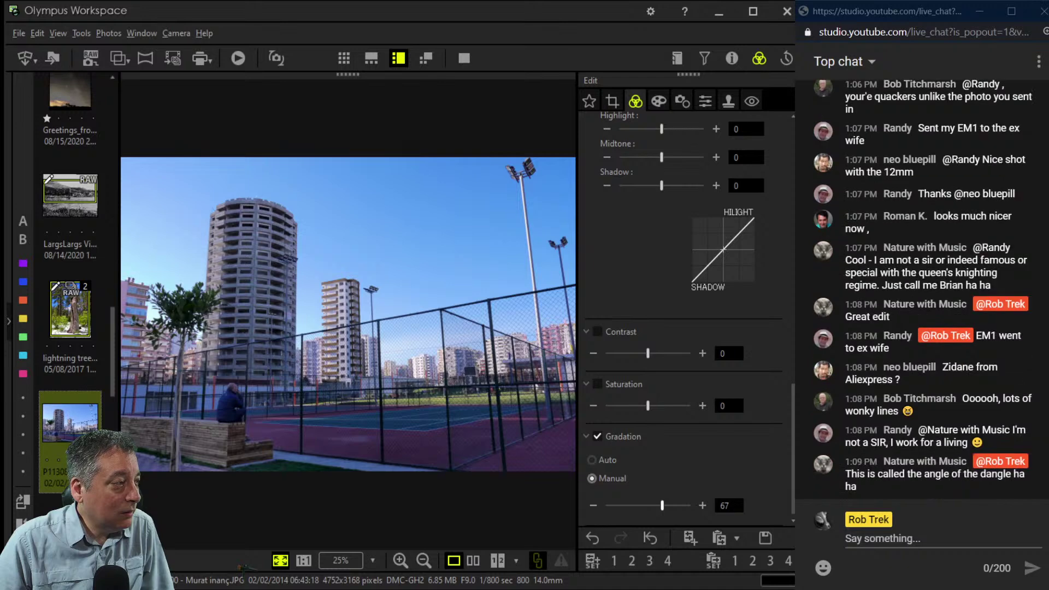
key("Right")
key("Right")
key("Right")
key("Right")
key("Right")
key("Right")
key("Right")
key("Right")
key("Right")
key("Right")
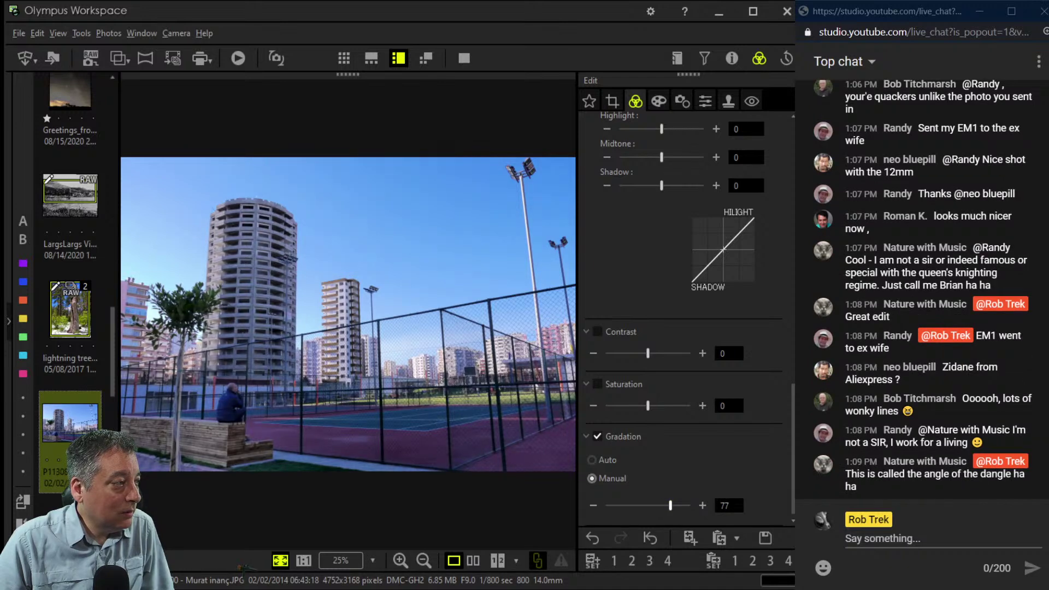
key("Right")
key("Right")
key("Right")
key("Right")
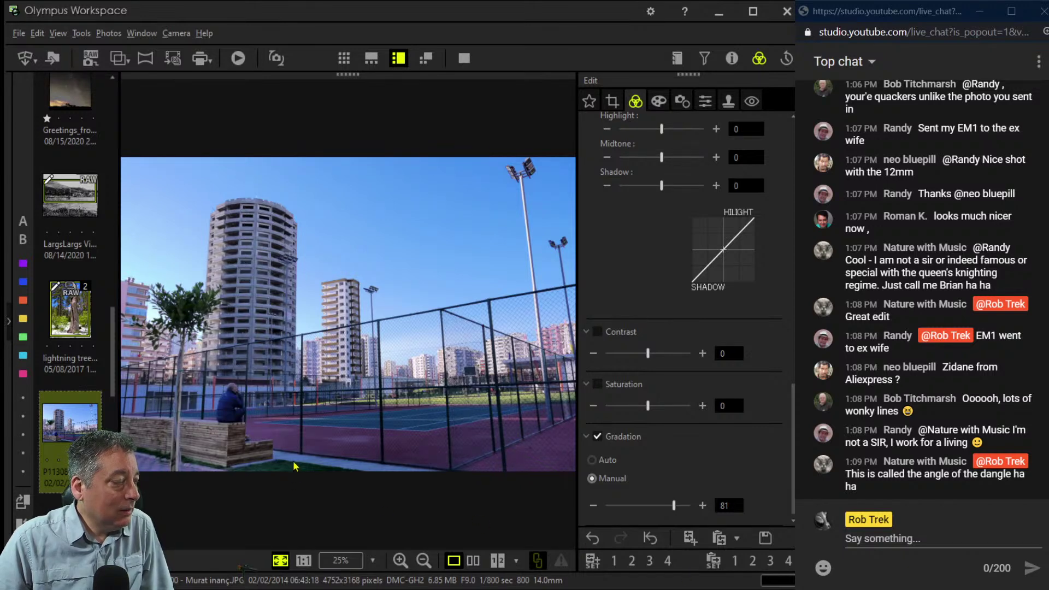
Turn on distortion correction for the photo and set its trapezoidal correction to -50.
left_click(706, 100)
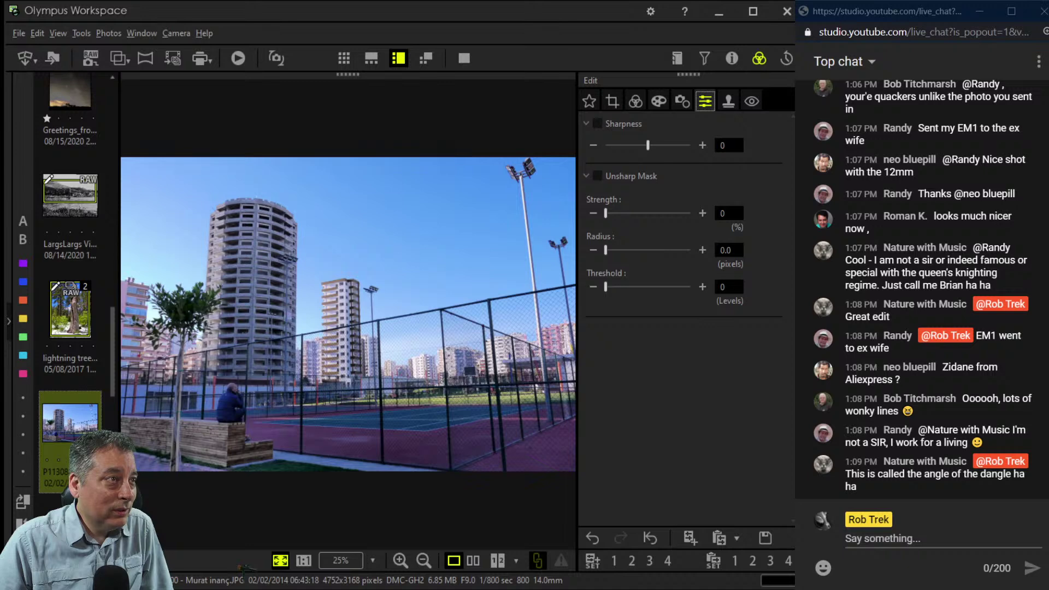
left_click(682, 101)
scroll(686, 316, "down", 1)
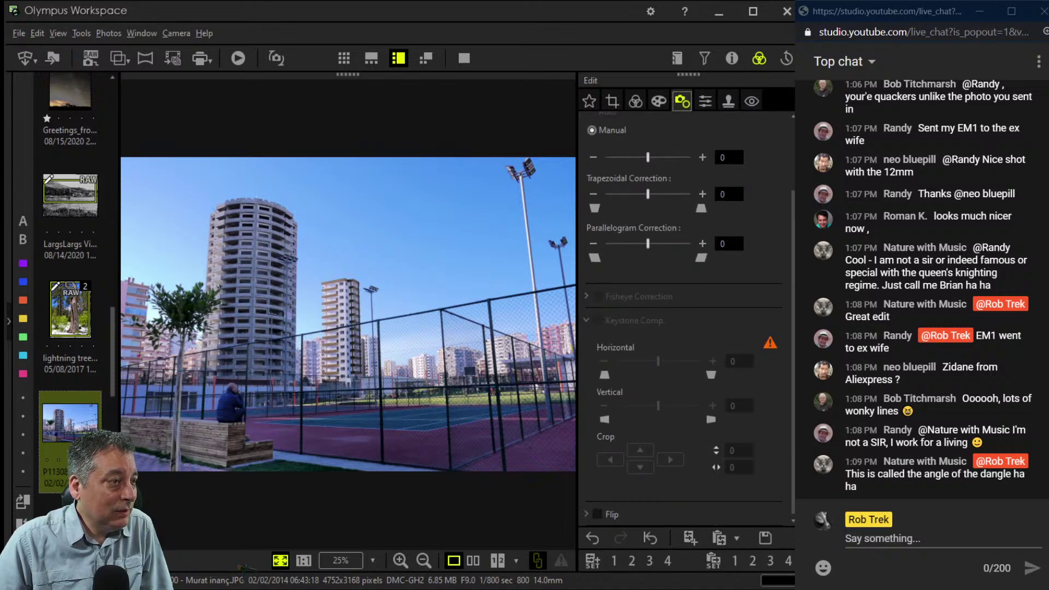
left_click(682, 100)
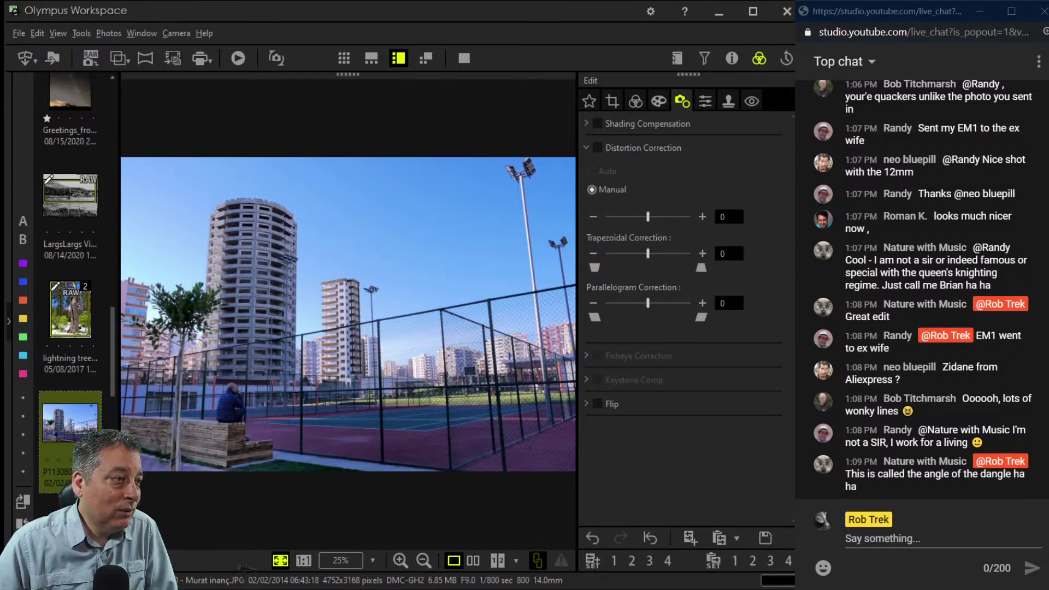
left_click_drag(648, 253, 634, 254)
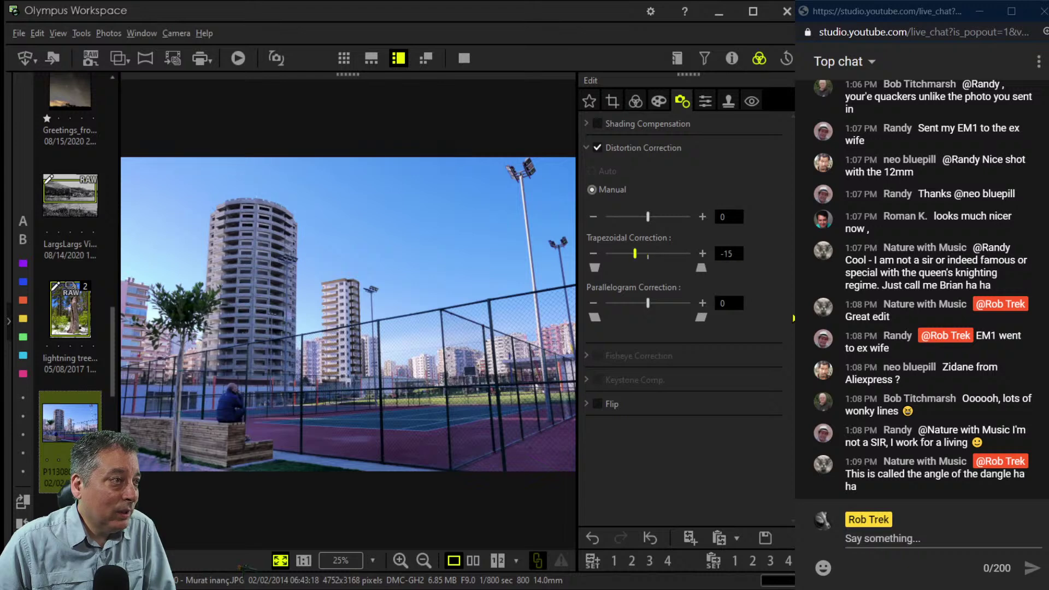
left_click_drag(792, 319, 754, 323)
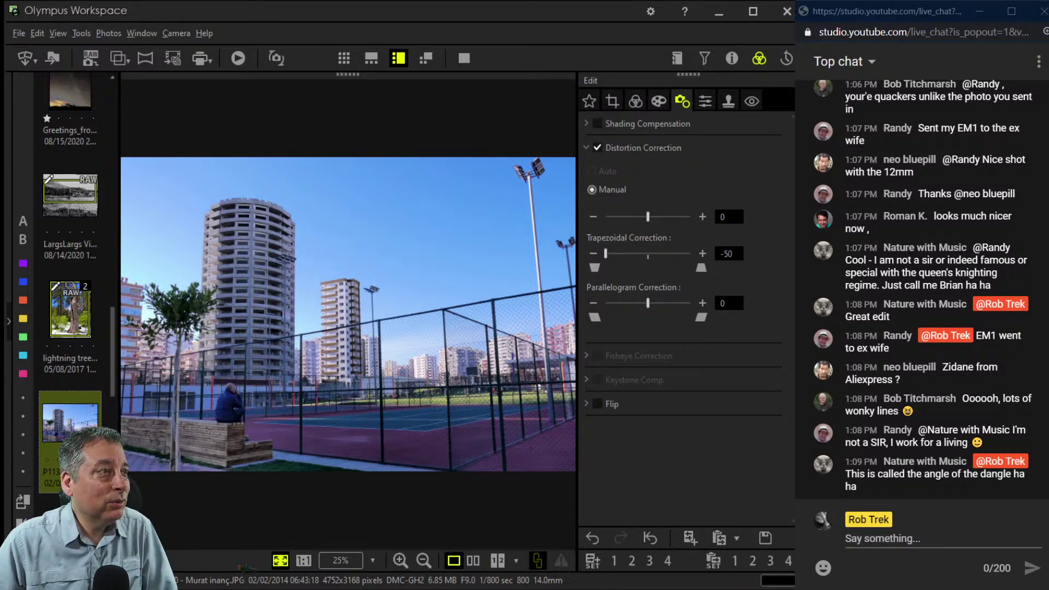
Try a manual distortion correction of 14 on the photo and settle on -6.
left_click(658, 101)
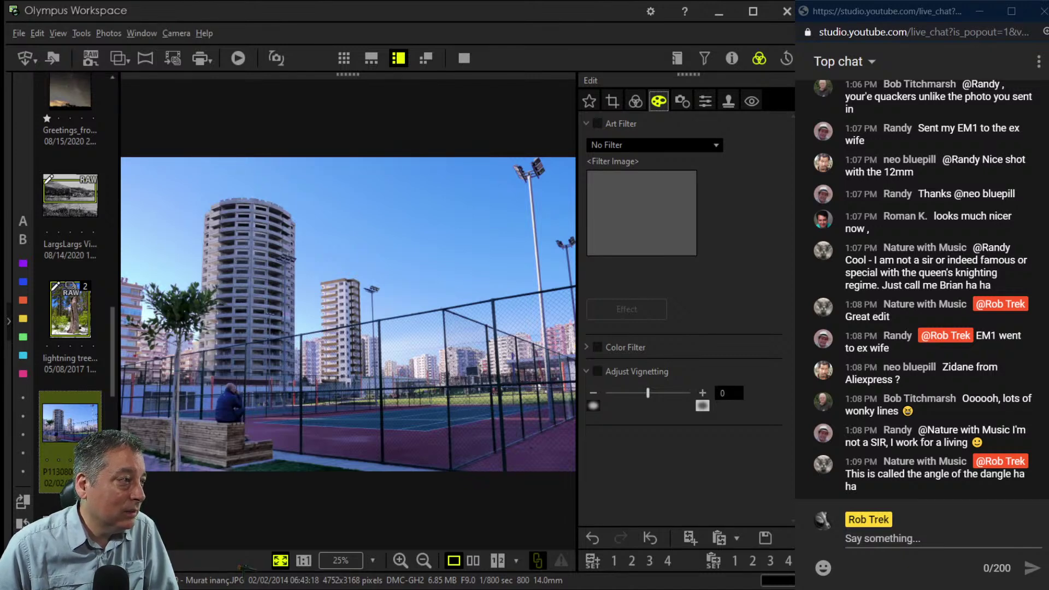
left_click(705, 101)
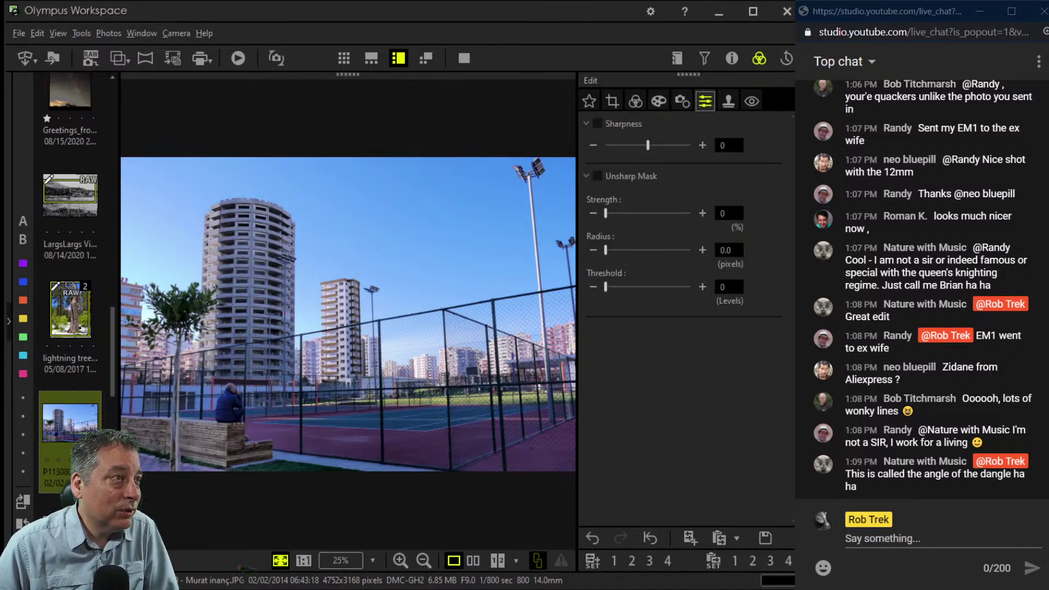
left_click(682, 101)
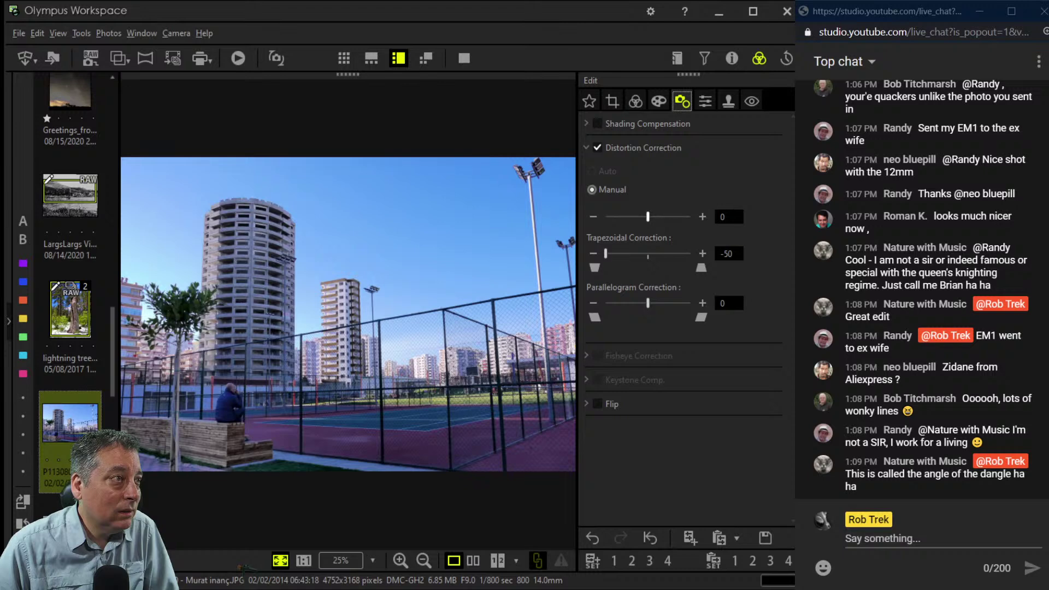
left_click(647, 217)
left_click_drag(648, 217, 653, 217)
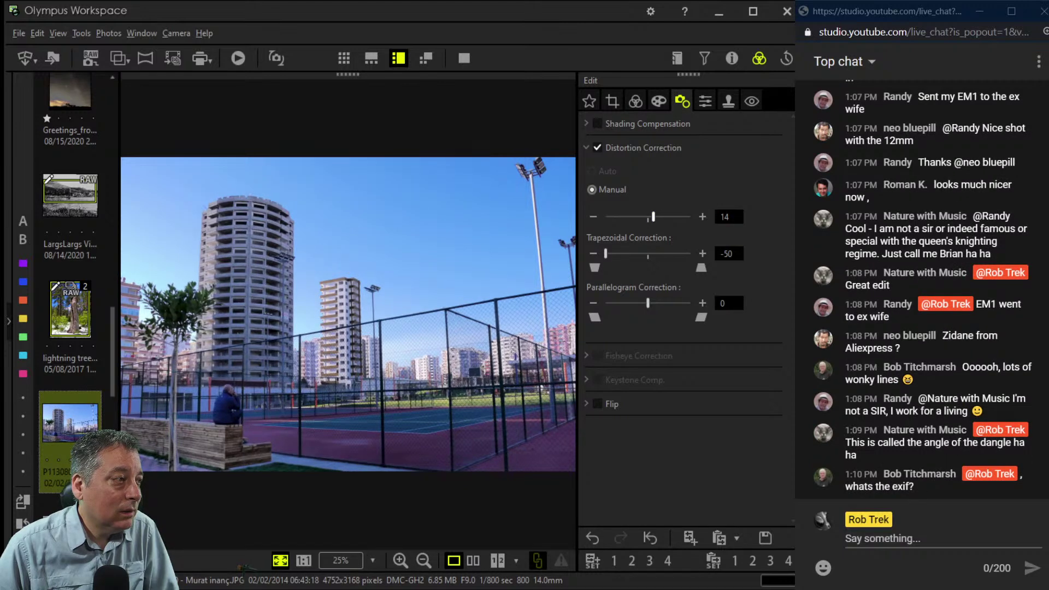
left_click_drag(653, 217, 645, 217)
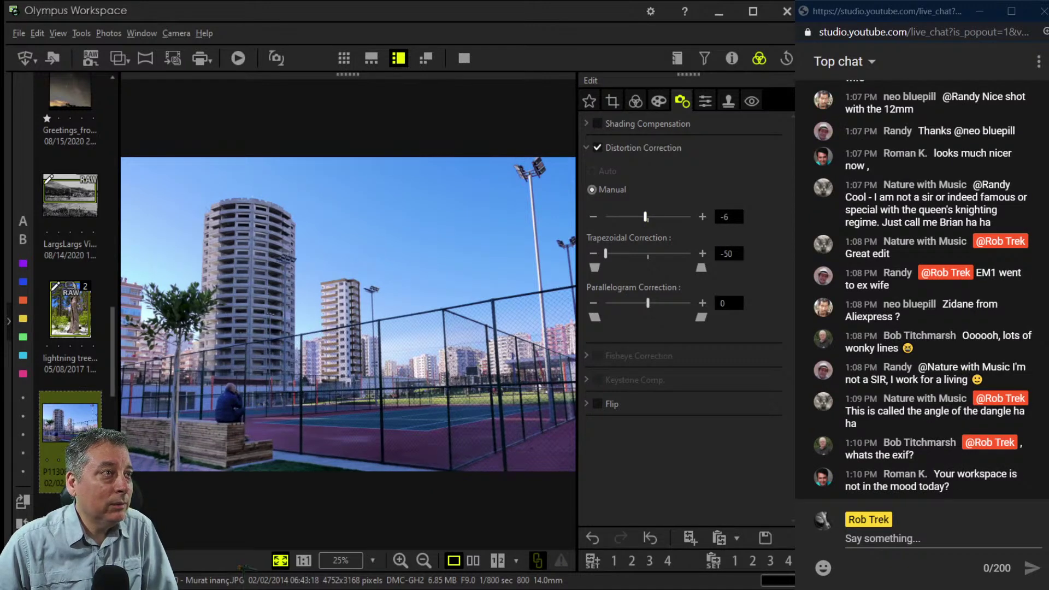
Apply a full-width 16:9 crop of 4752 x 2673 pixels and align it with the photo's bottom edge.
left_click(659, 101)
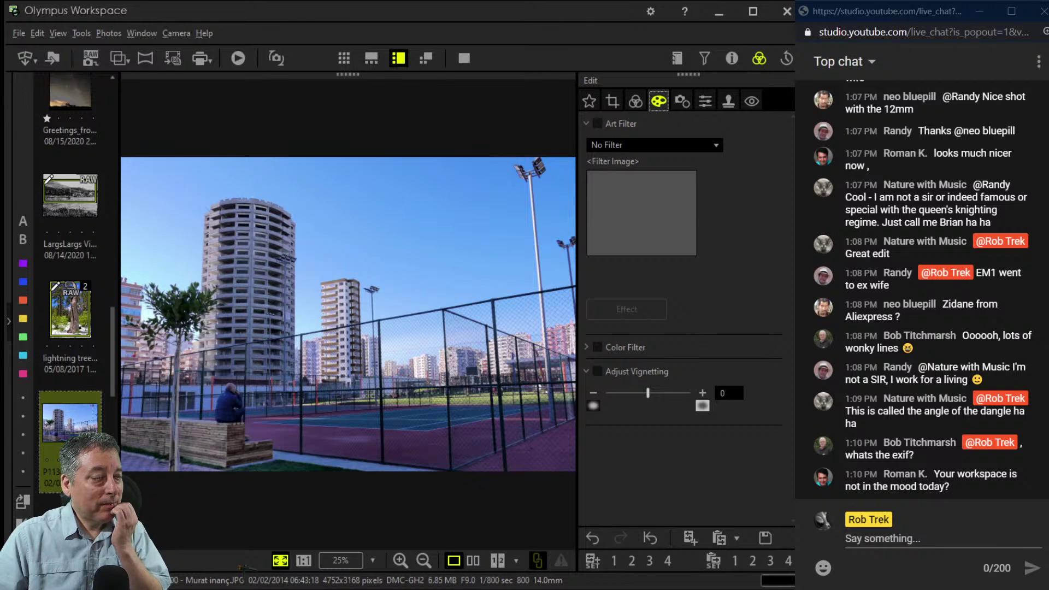
left_click(635, 100)
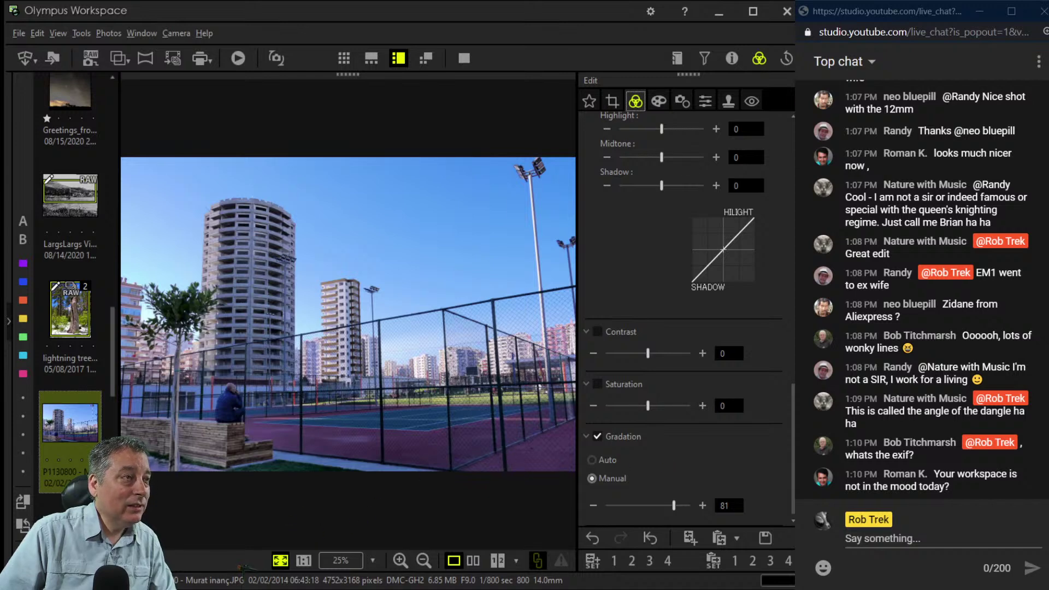
left_click(612, 101)
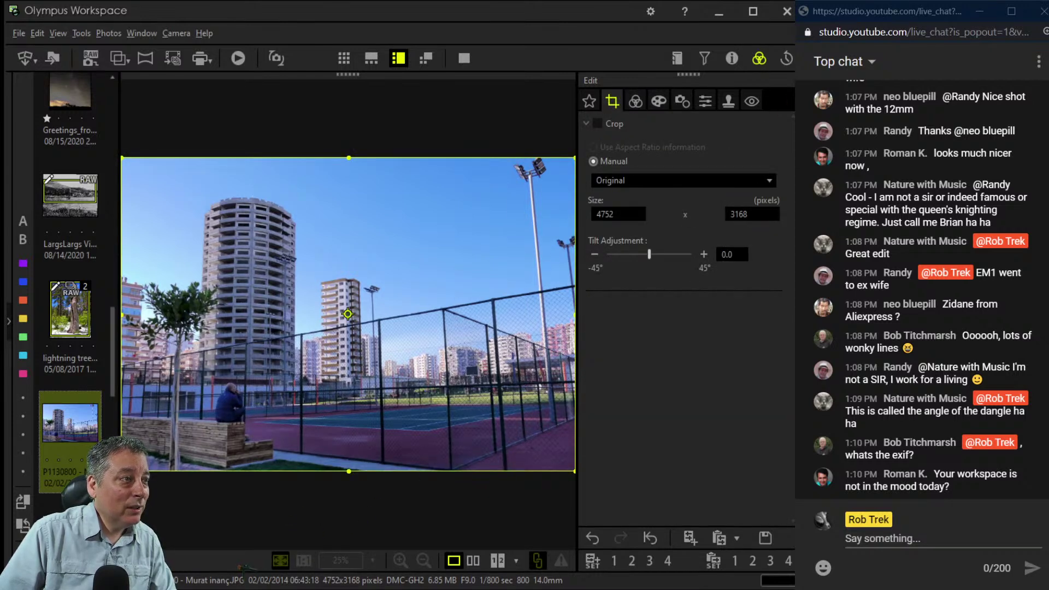
left_click(768, 354)
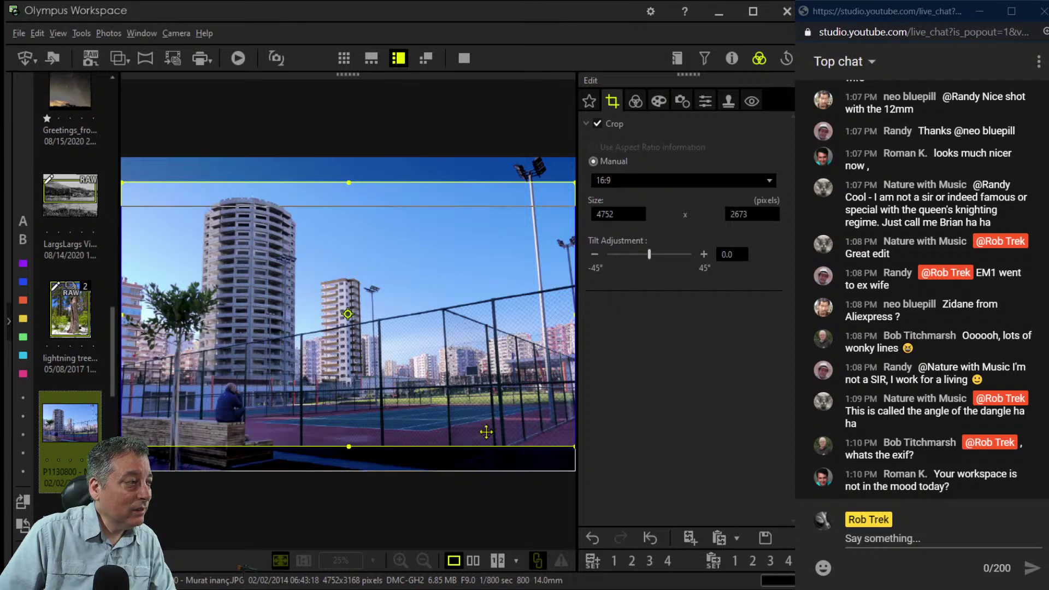
left_click_drag(485, 432, 476, 495)
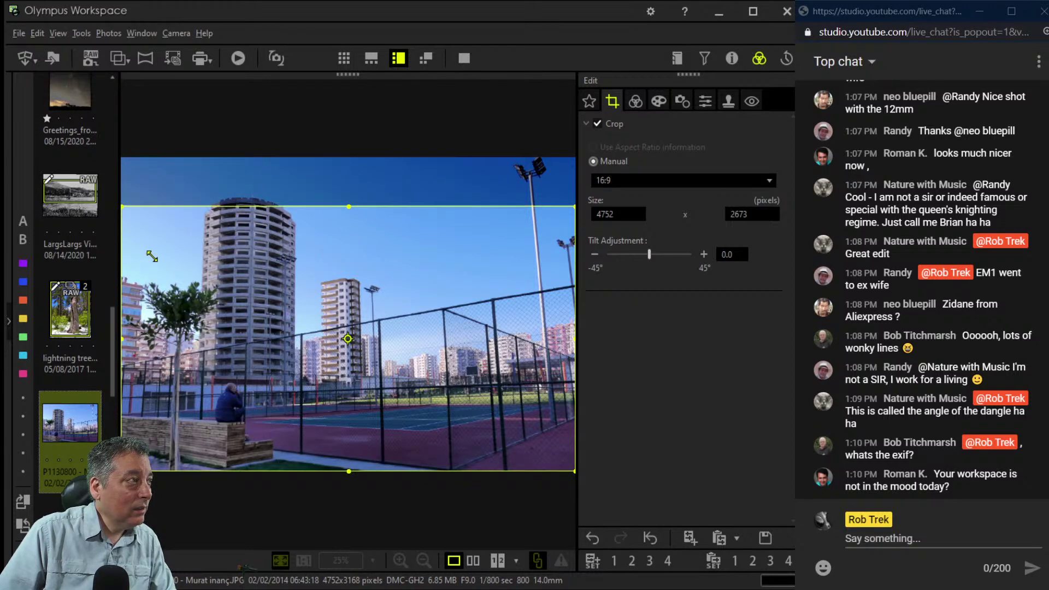
Shrink the 16:9 crop to 2325 x 1309 pixels around the seated man and the nearby court, and preview it.
left_click_drag(123, 207, 281, 299)
left_click_drag(525, 499, 390, 507)
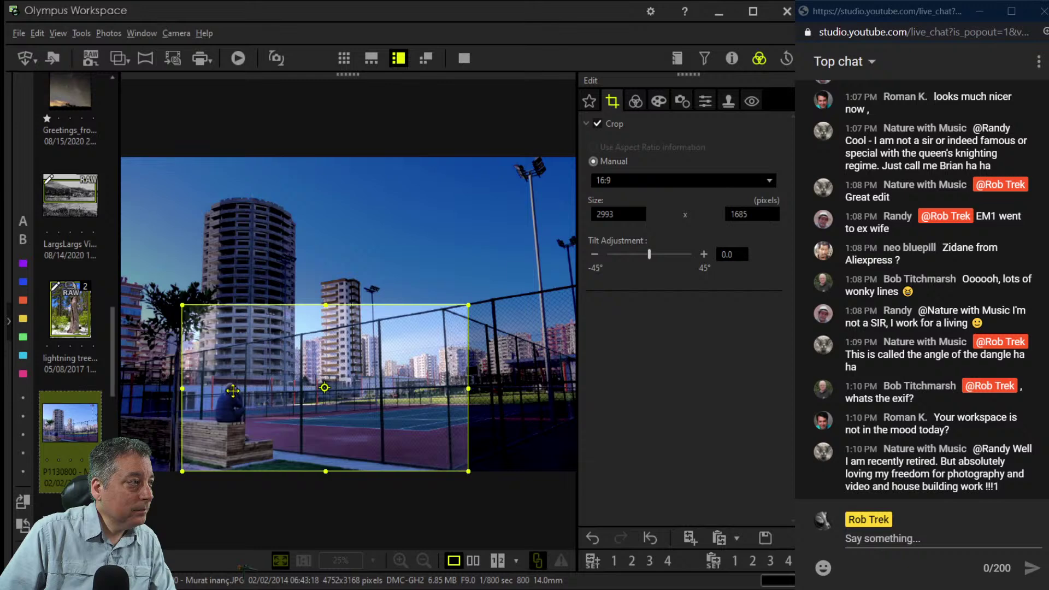
left_click_drag(237, 390, 405, 517)
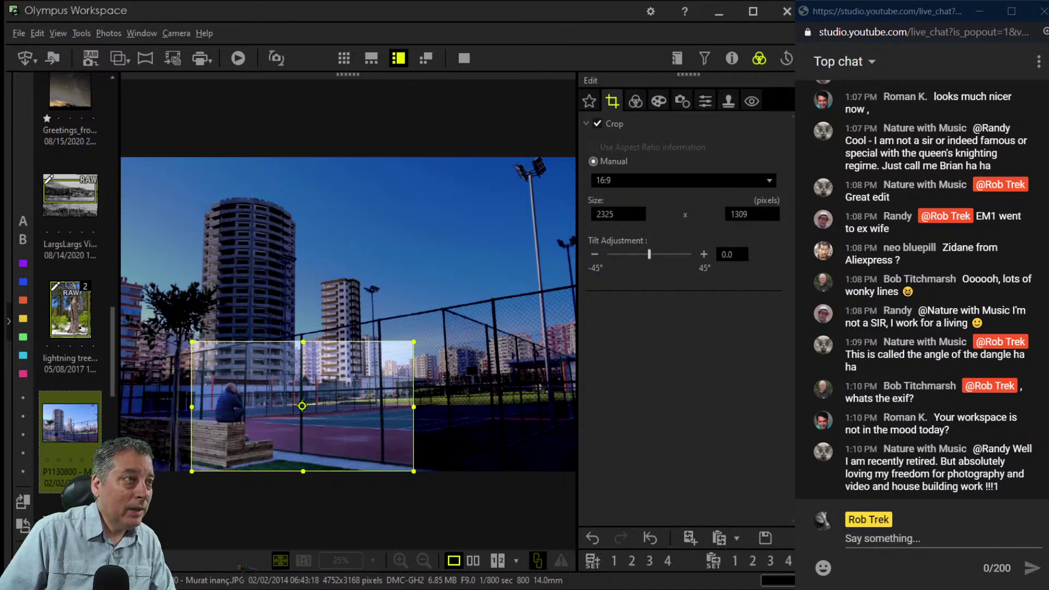
left_click(635, 101)
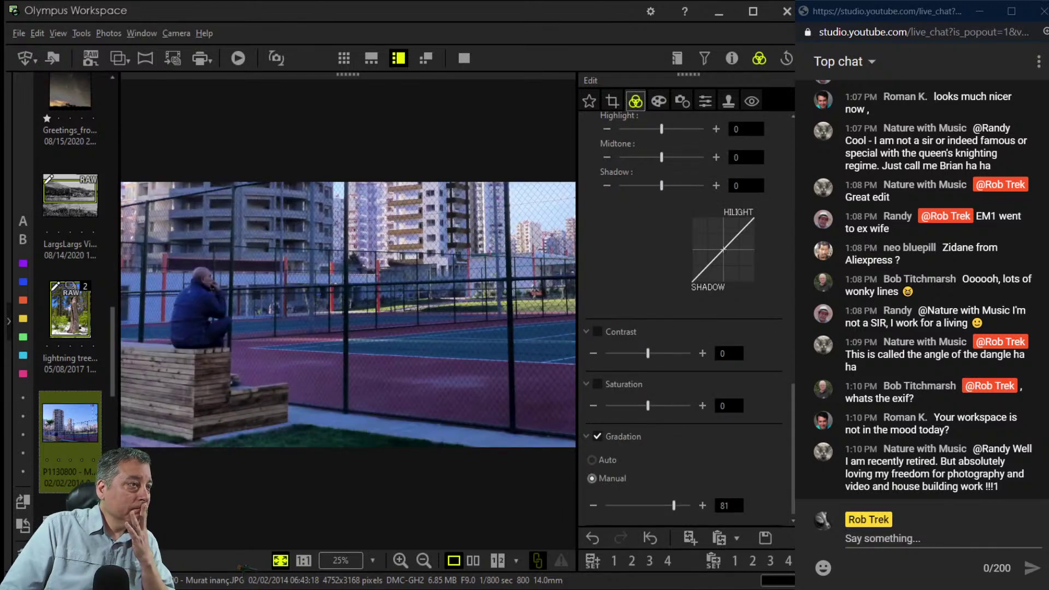
Change the crop ratio to 16:7 across the photo's full width and preview the cropped picture.
left_click(612, 101)
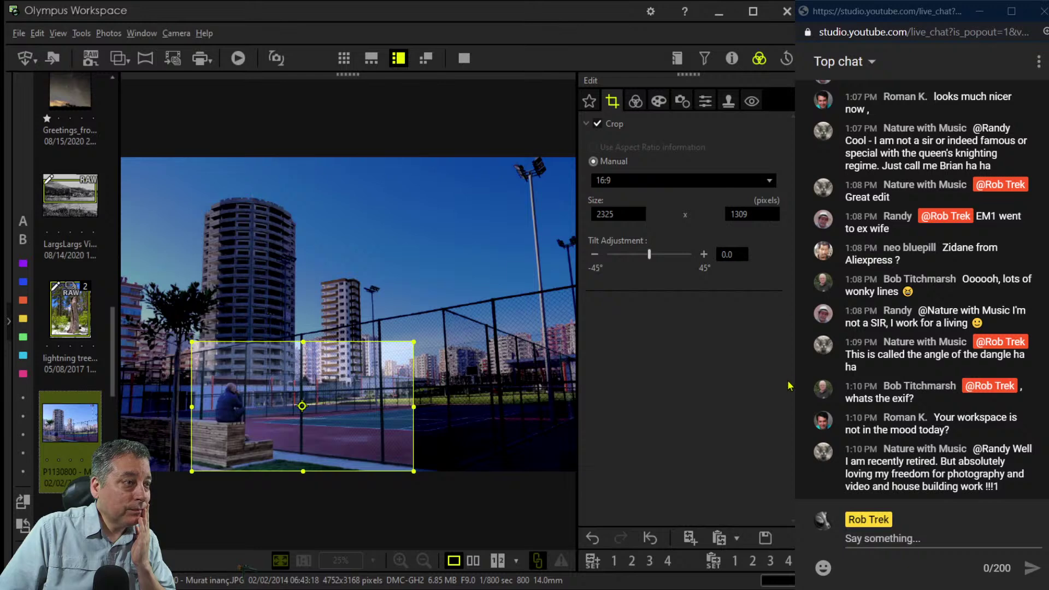
left_click(683, 181)
left_click(595, 466)
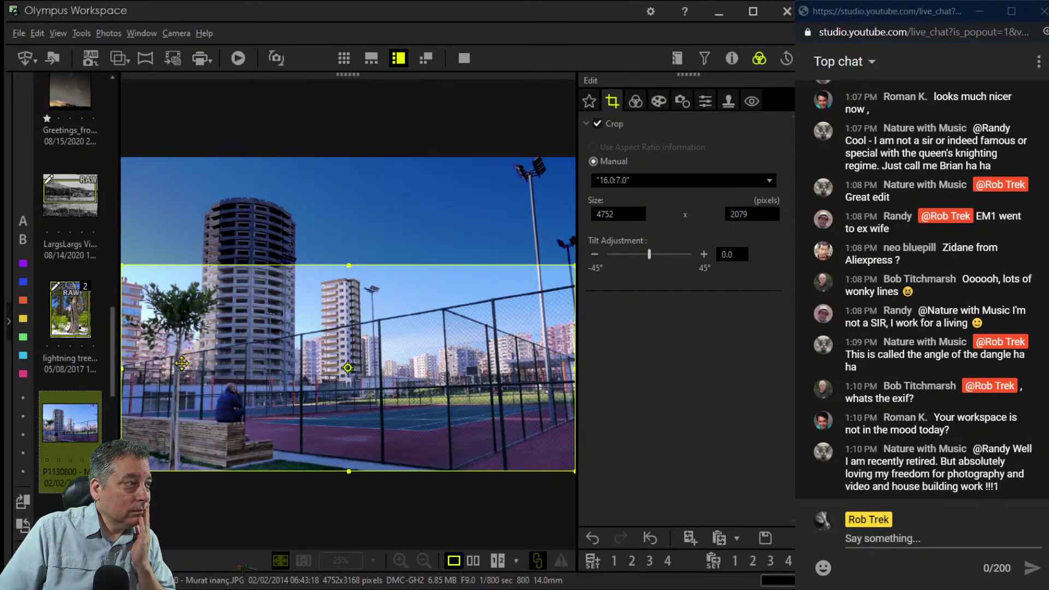
left_click(635, 100)
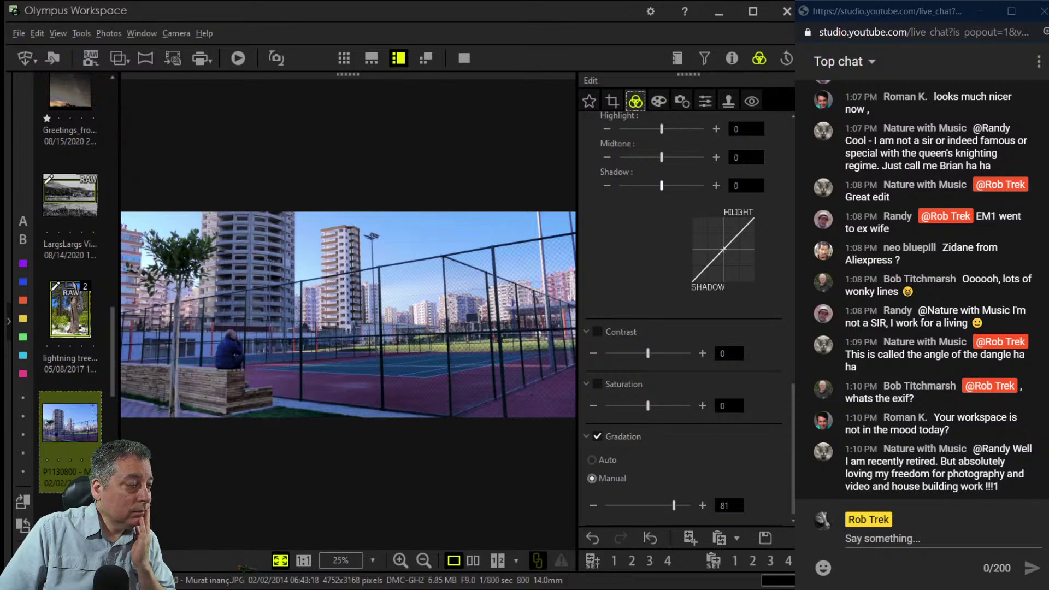
Resize the 16:7 crop to 3958 x 1731 pixels, leaving out the tree beside the seated man, and view the result.
left_click(612, 100)
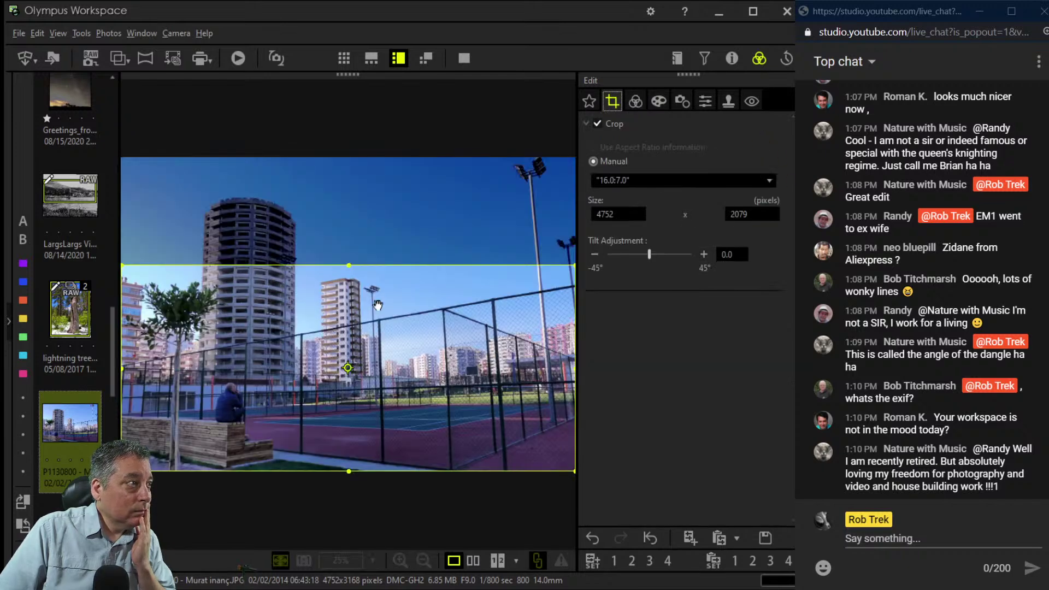
left_click_drag(164, 334, 253, 410)
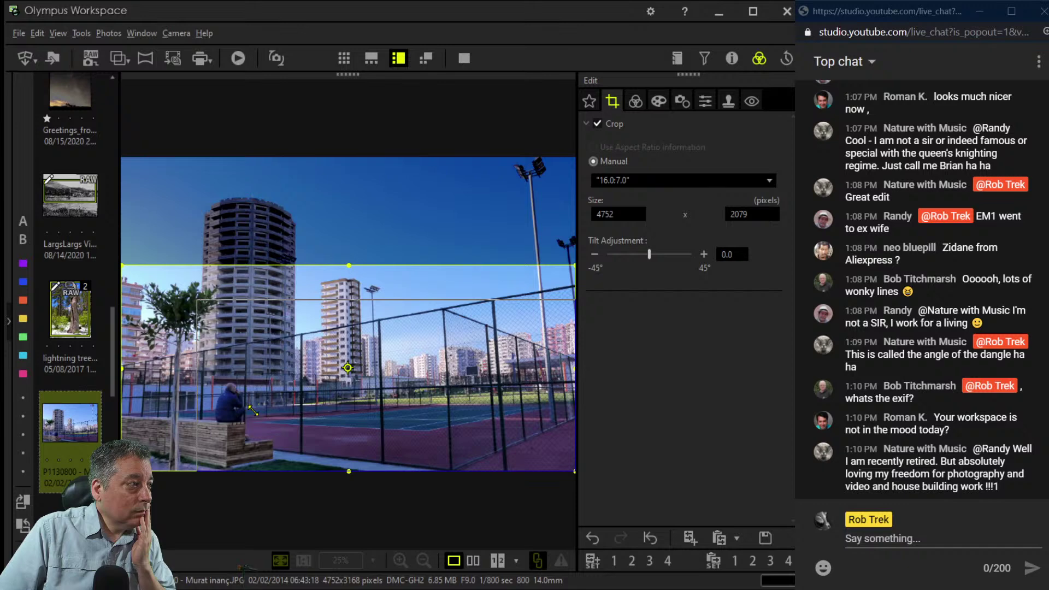
left_click_drag(253, 411, 253, 411)
mouse_move(491, 439)
left_mouse_down()
mouse_move(474, 438)
mouse_move(483, 444)
left_mouse_up()
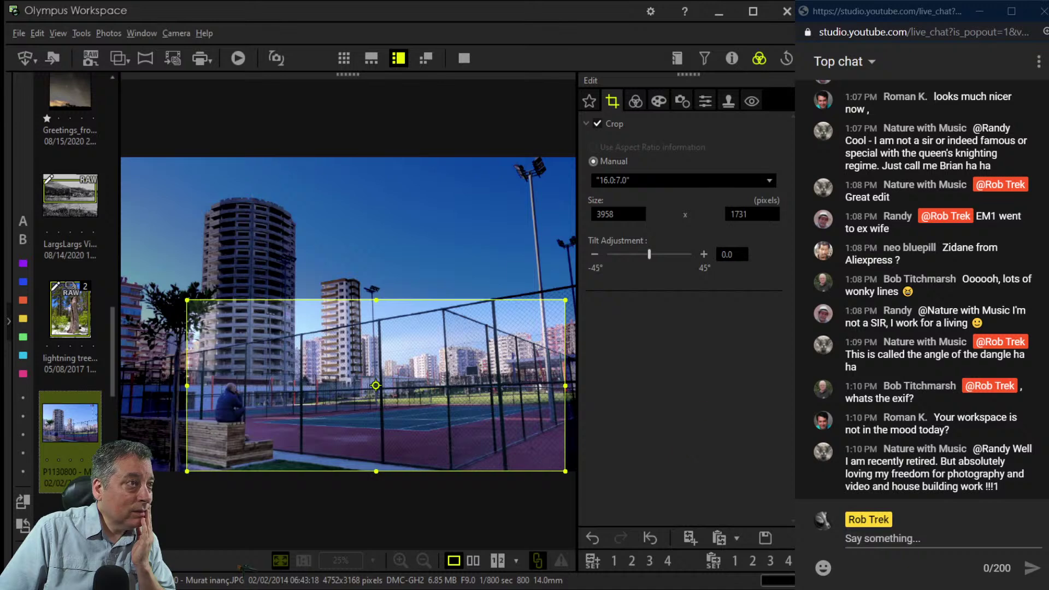
key("Return")
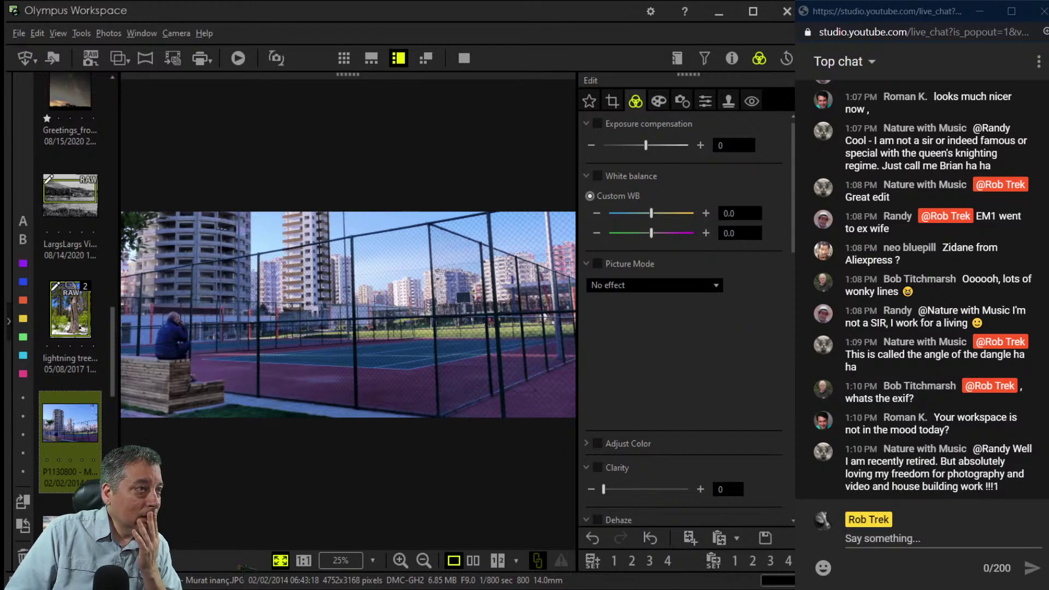
left_click(658, 101)
left_click(705, 101)
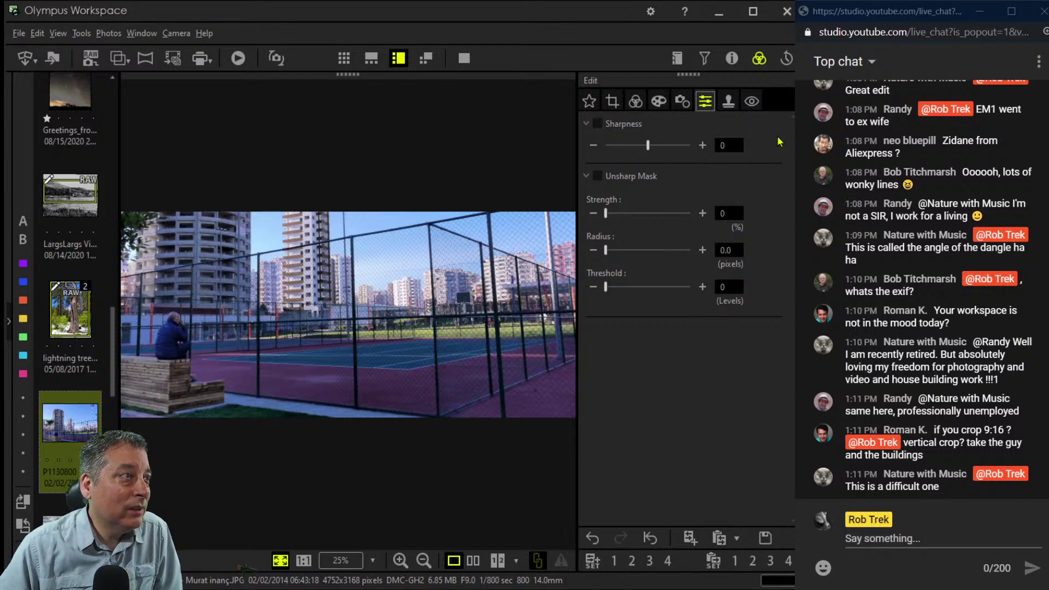
Crop the photo to a vertical 9:16 frame of 1782 x 3168 pixels around the tower and seated man, and preview it.
left_click(612, 101)
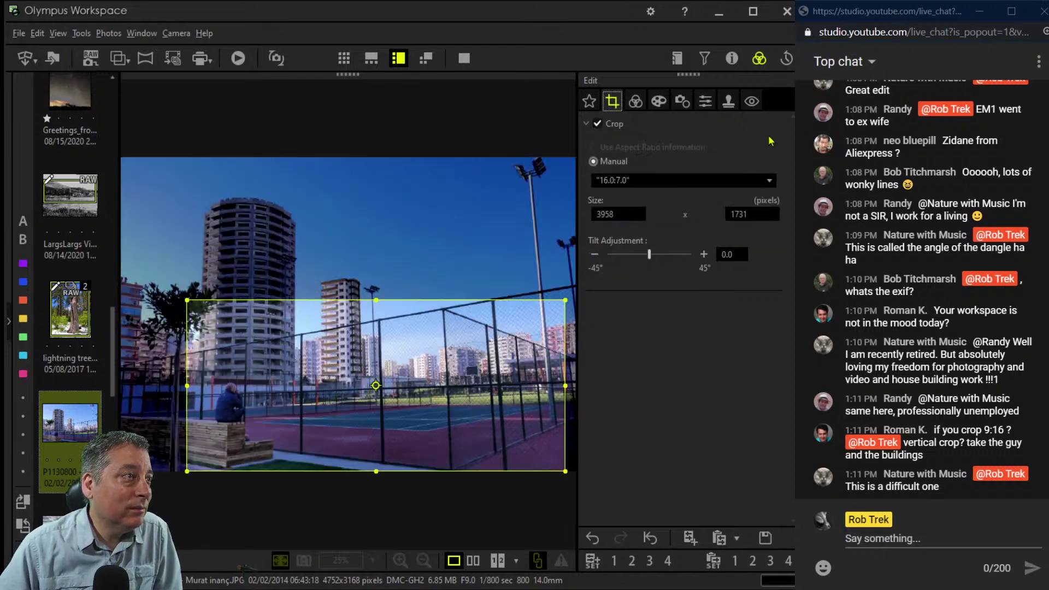
left_click(769, 180)
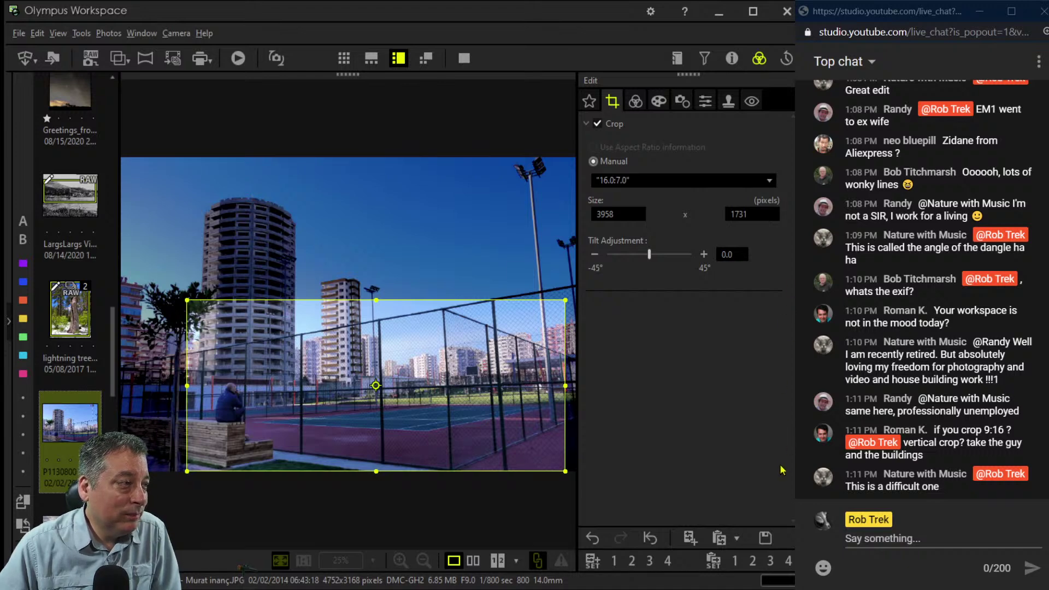
key("Down")
left_click_drag(411, 466, 327, 470)
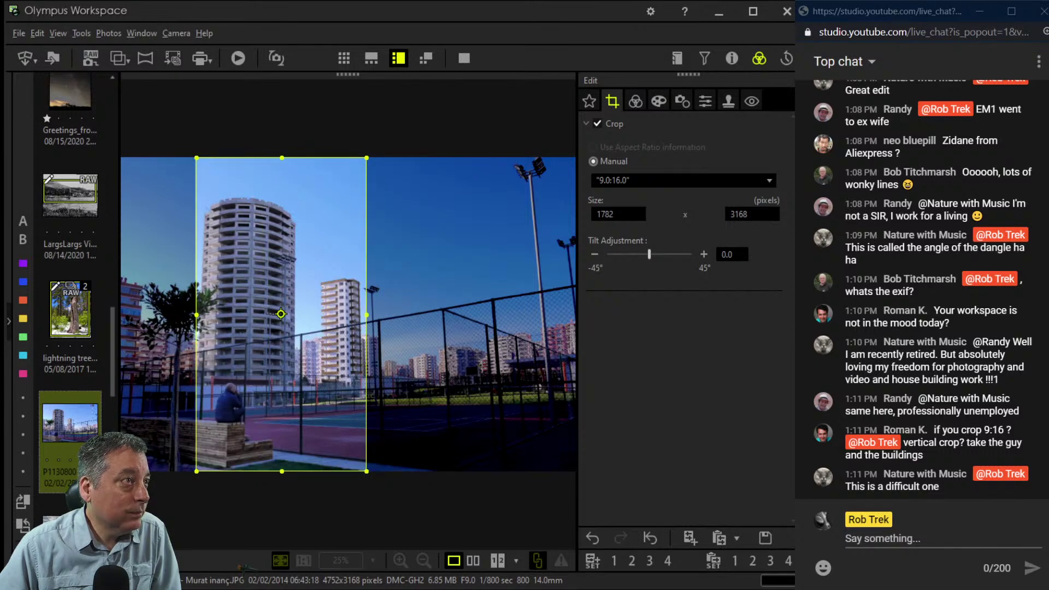
left_click(635, 101)
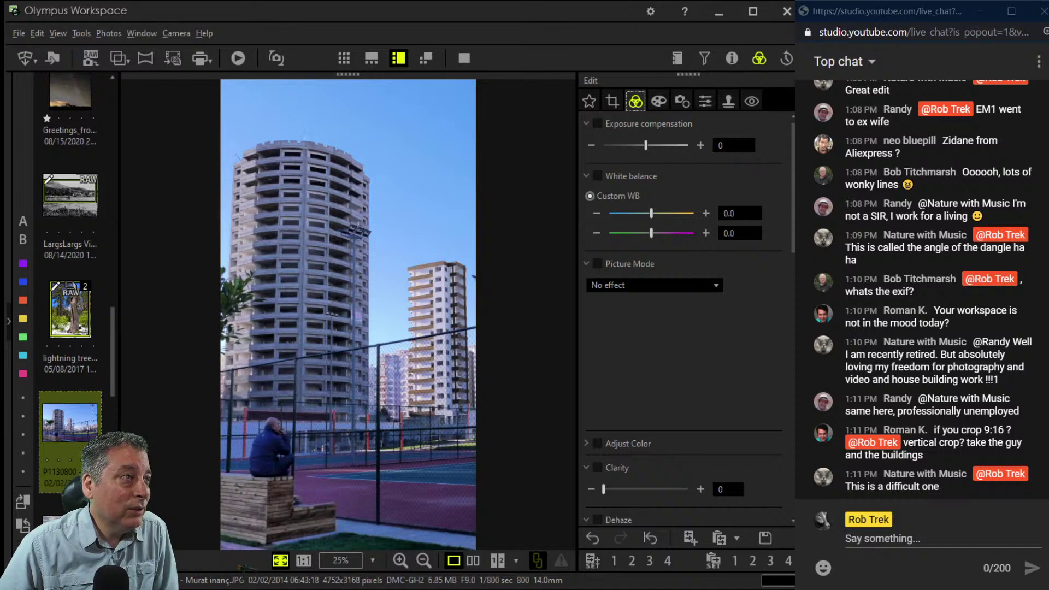
scroll(760, 323, "down", 5)
scroll(683, 328, "down", 2)
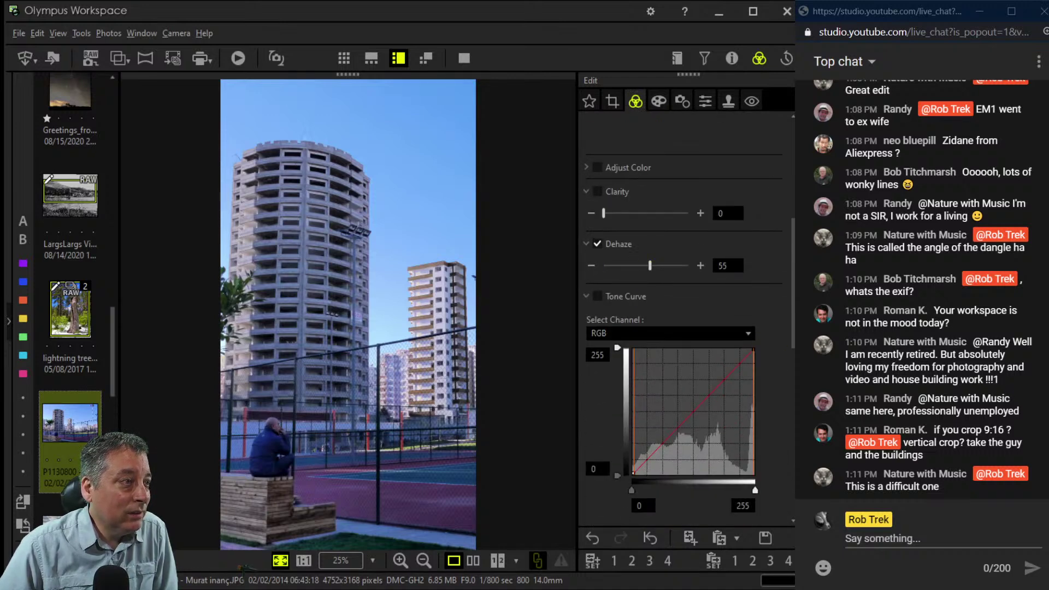
Set Clarity to 21 and shape the RGB tone curve with midtone and shadow anchor points and slightly raised highlights.
left_click_drag(604, 213, 621, 213)
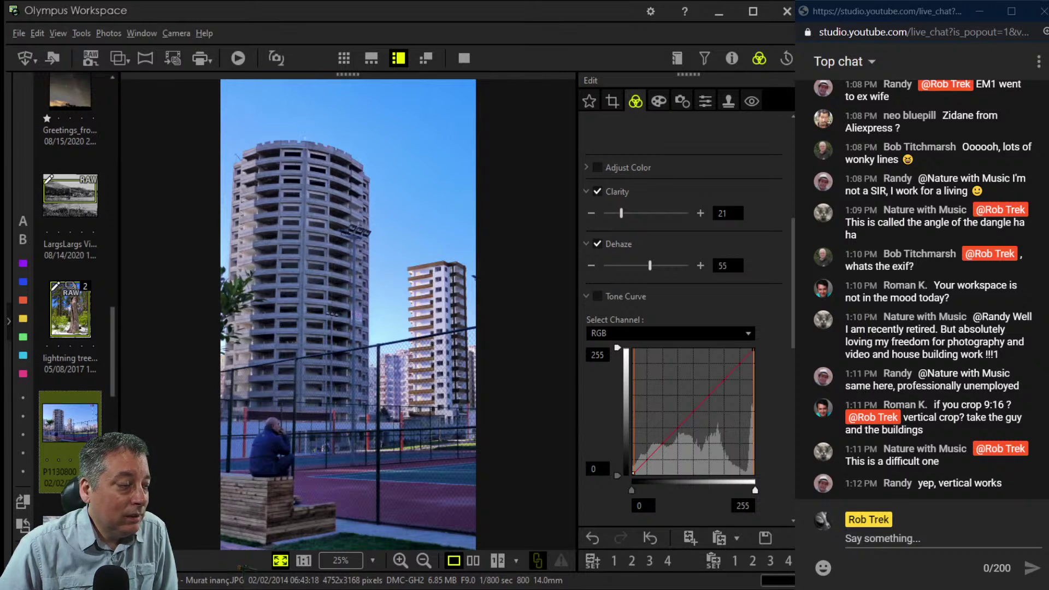
left_click(694, 411)
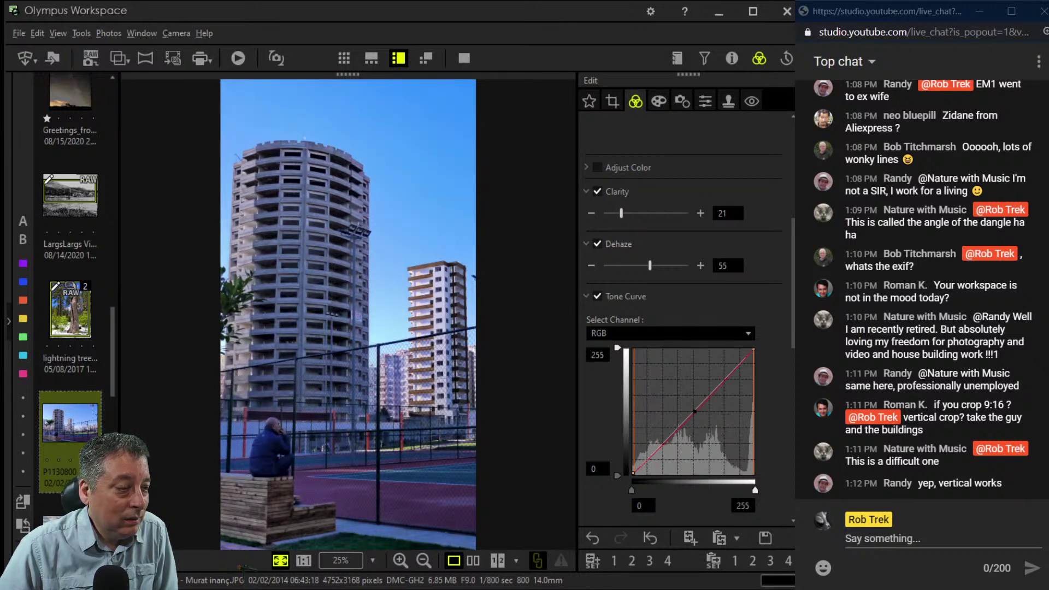
left_click_drag(647, 459, 646, 462)
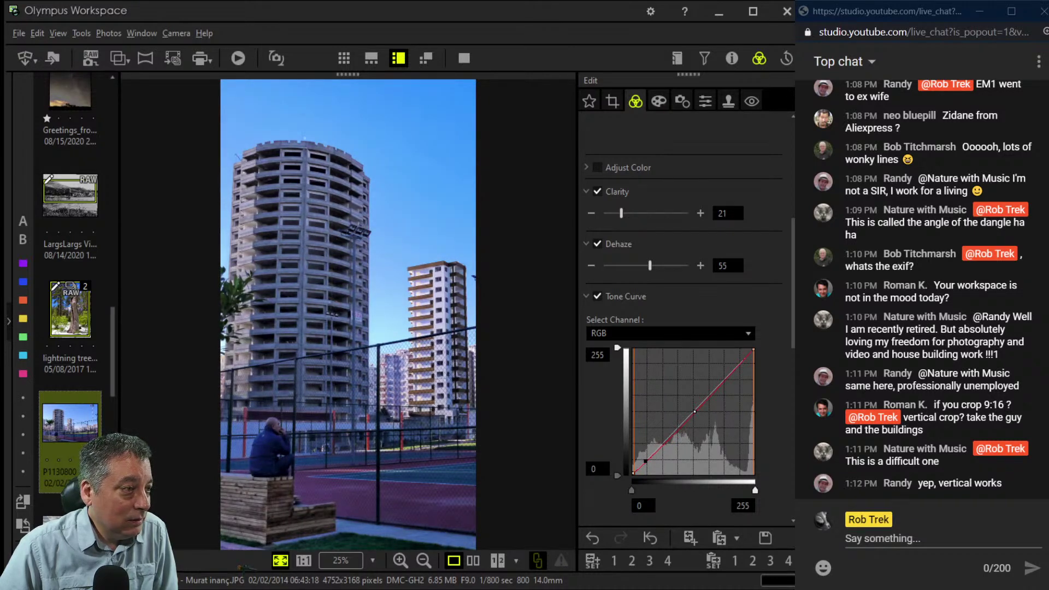
left_click(726, 374)
mouse_move(726, 369)
left_mouse_down()
mouse_move(742, 381)
mouse_move(732, 362)
left_mouse_up()
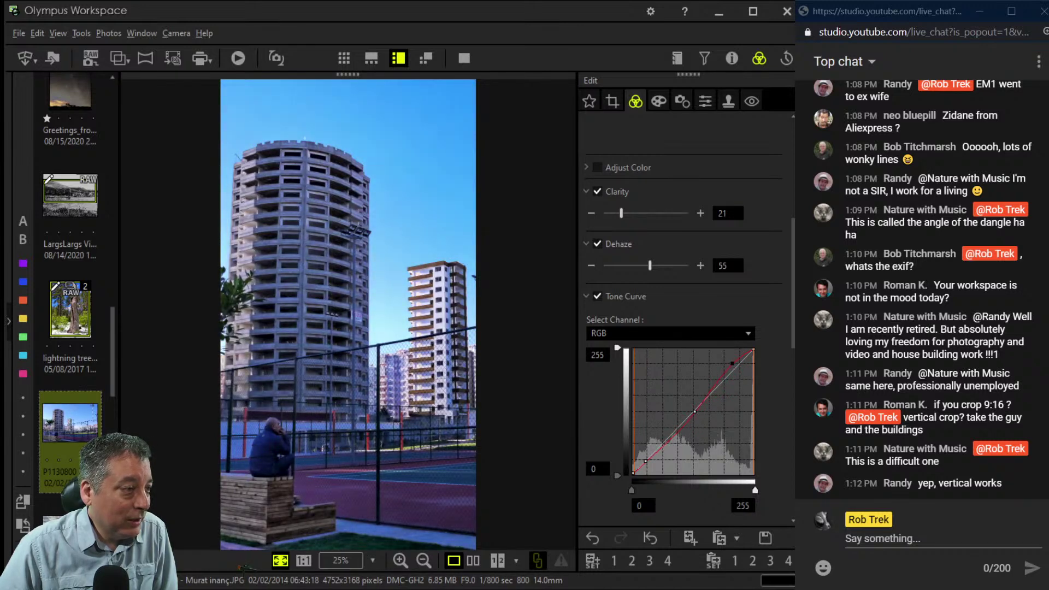
left_click_drag(645, 460, 643, 461)
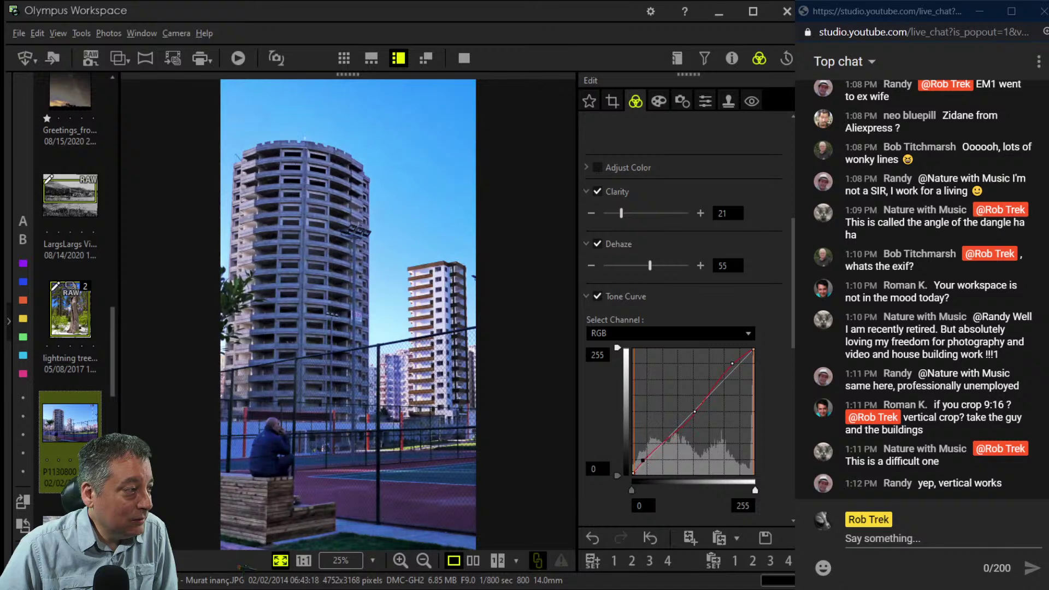
Set the tower photo's Contrast to 13 and its manual Gradation to 100.
scroll(686, 320, "down", 10)
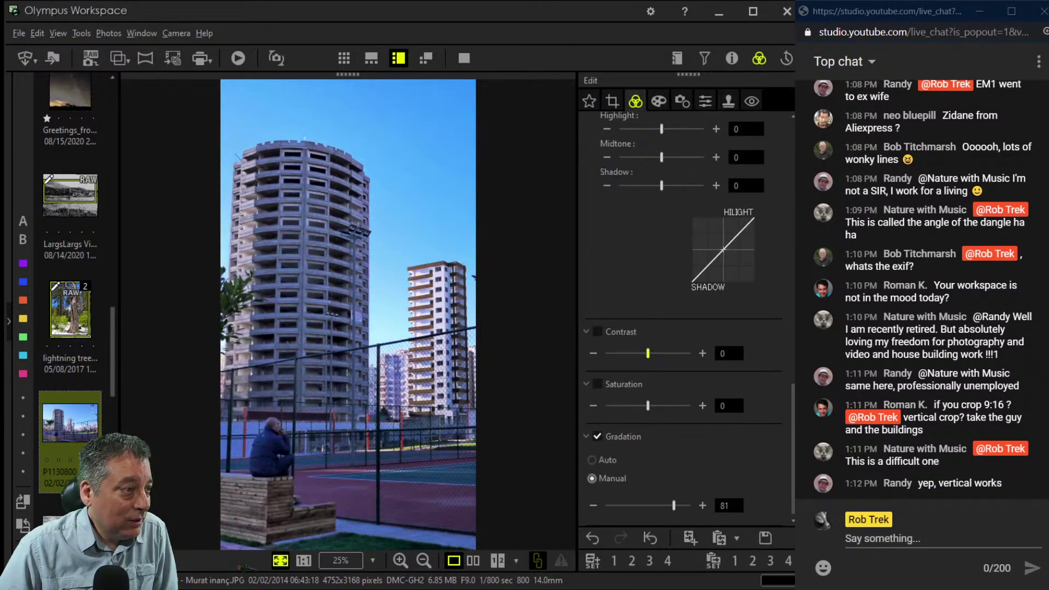
left_click_drag(648, 354, 655, 353)
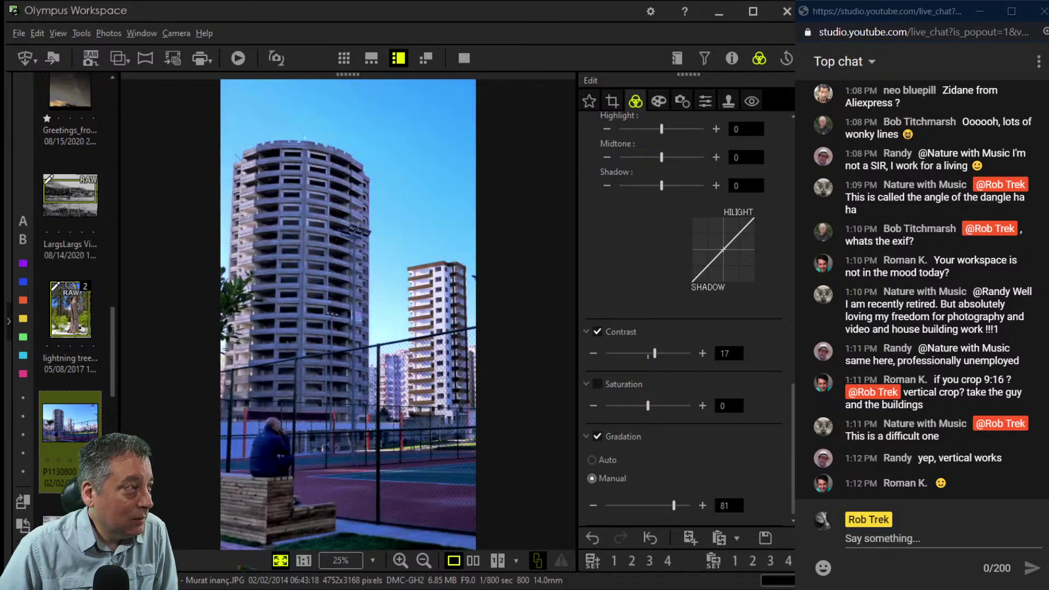
left_click_drag(654, 353, 653, 354)
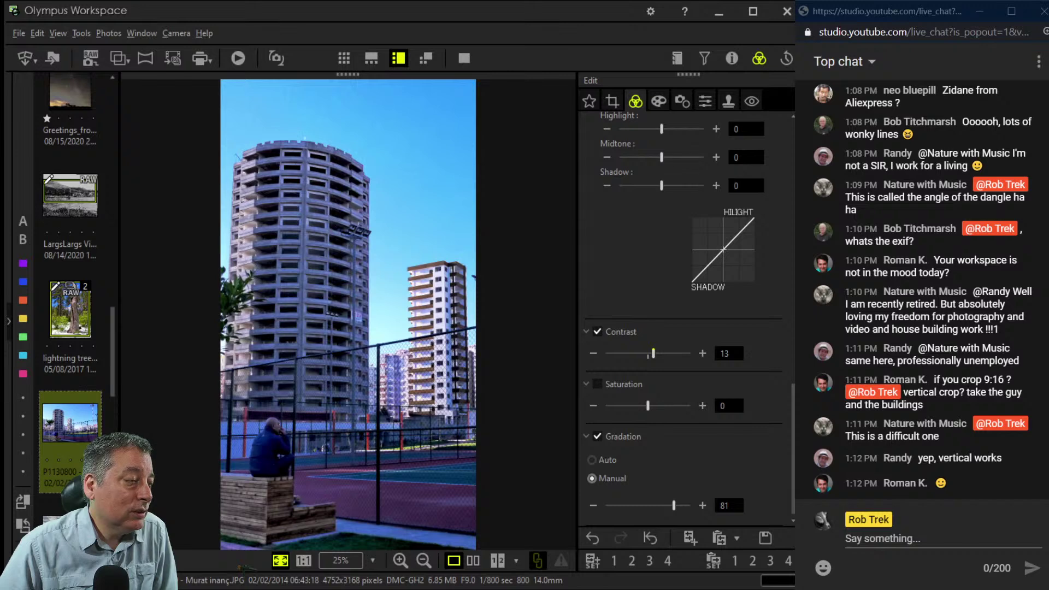
left_click_drag(673, 505, 691, 505)
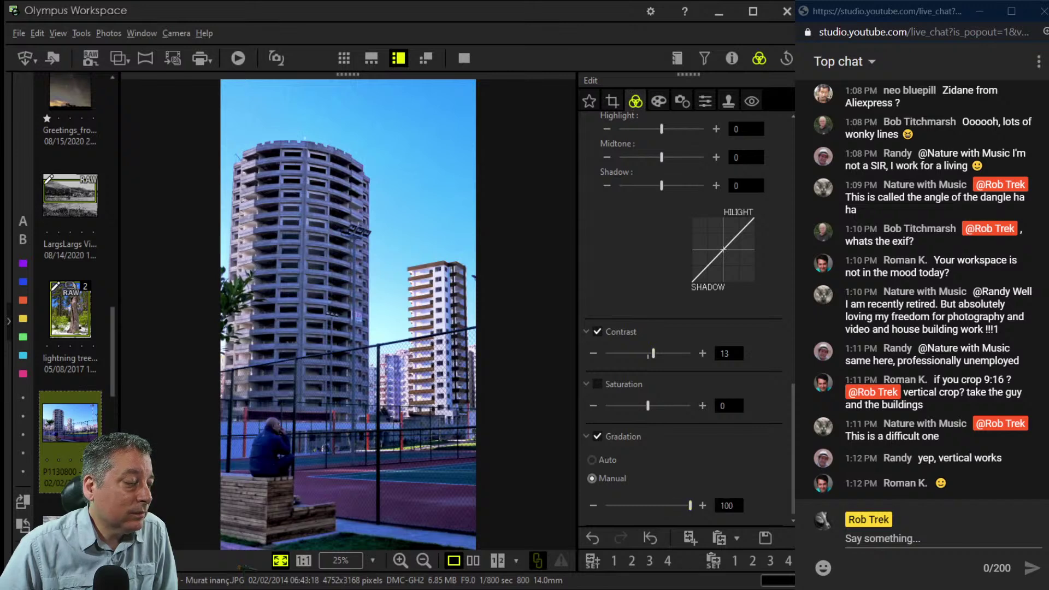
Apply the Dramatic Tone II art filter to the tower photo.
scroll(794, 415, "up", 5)
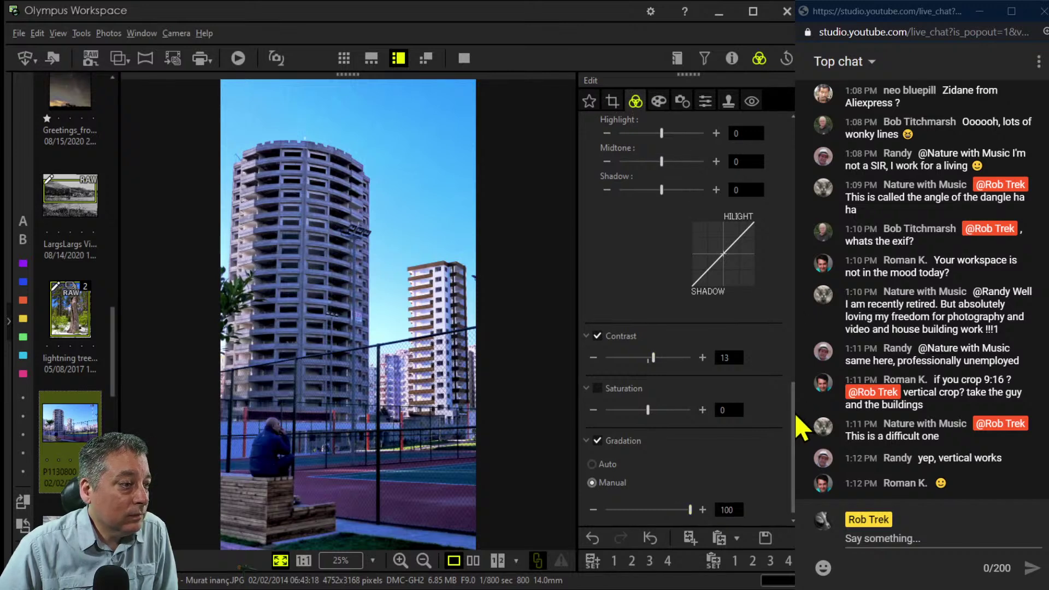
left_click_drag(796, 362, 795, 291)
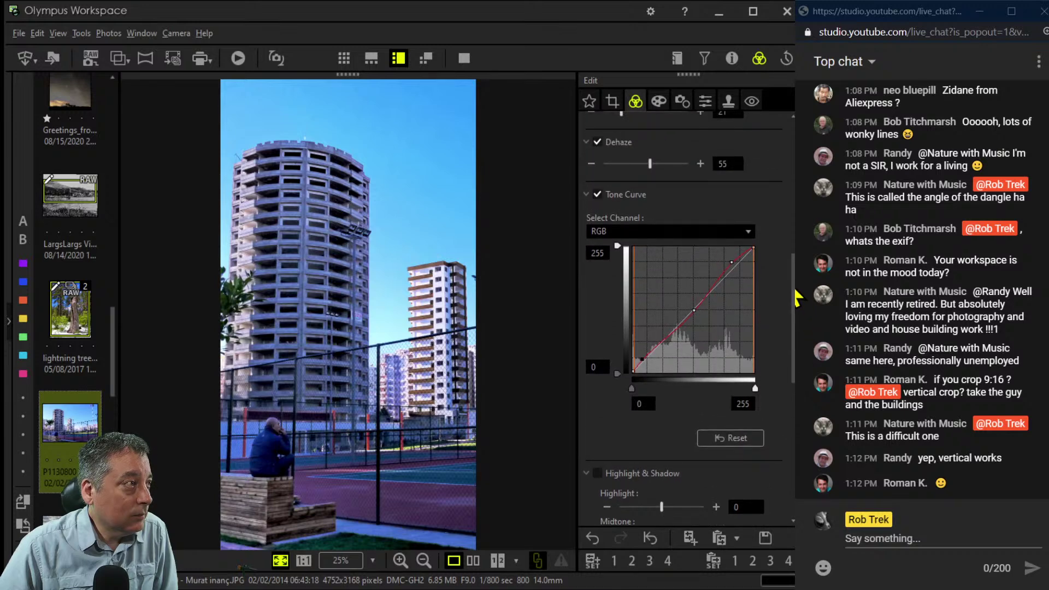
left_click(659, 100)
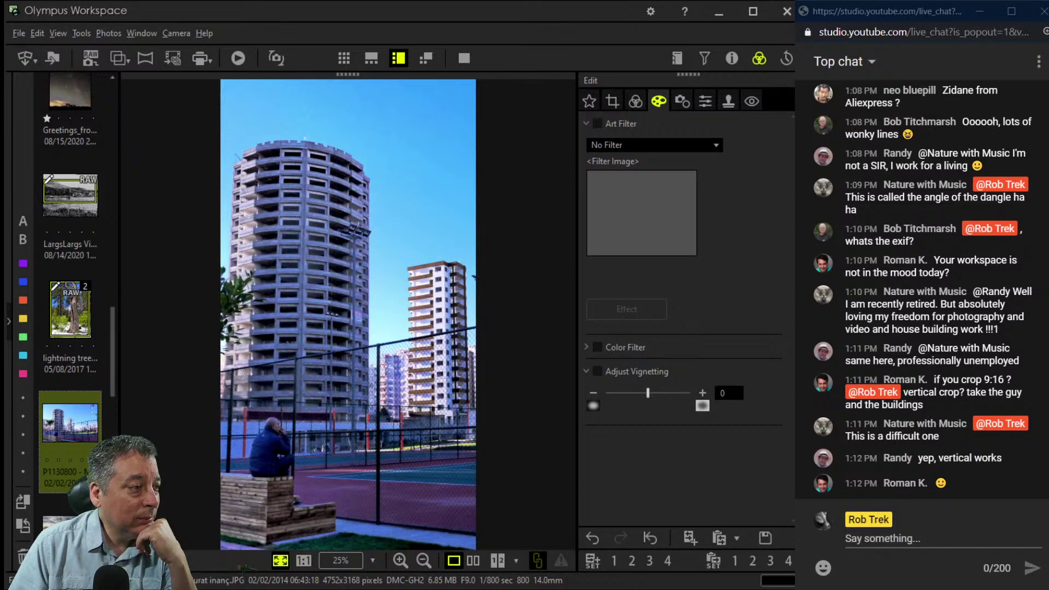
left_click(621, 145)
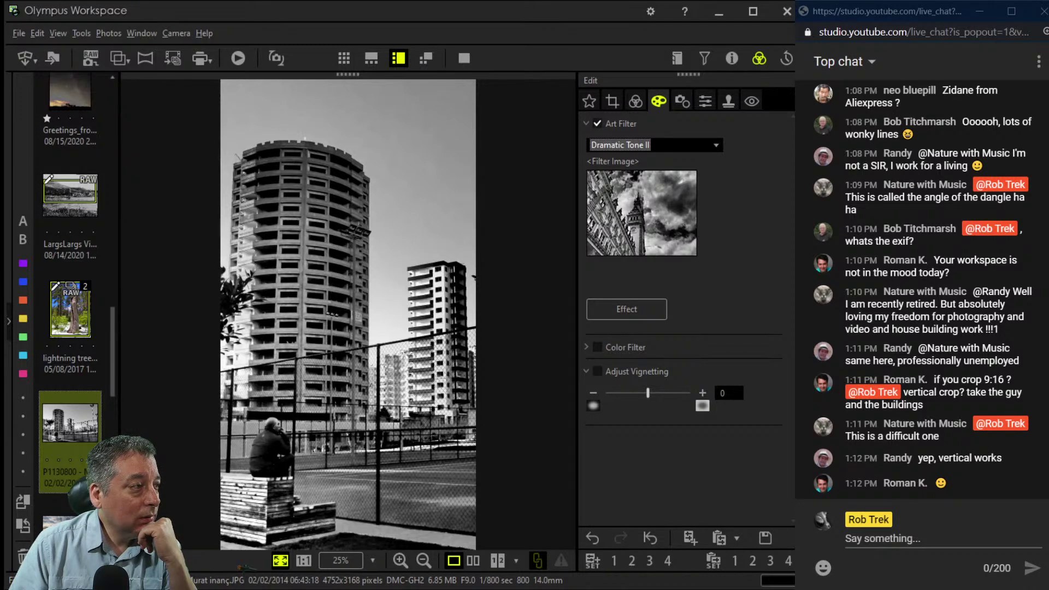
Raise the midpoint of the RGB tone curve slightly to brighten the black-and-white photo's midtones.
left_click(705, 101)
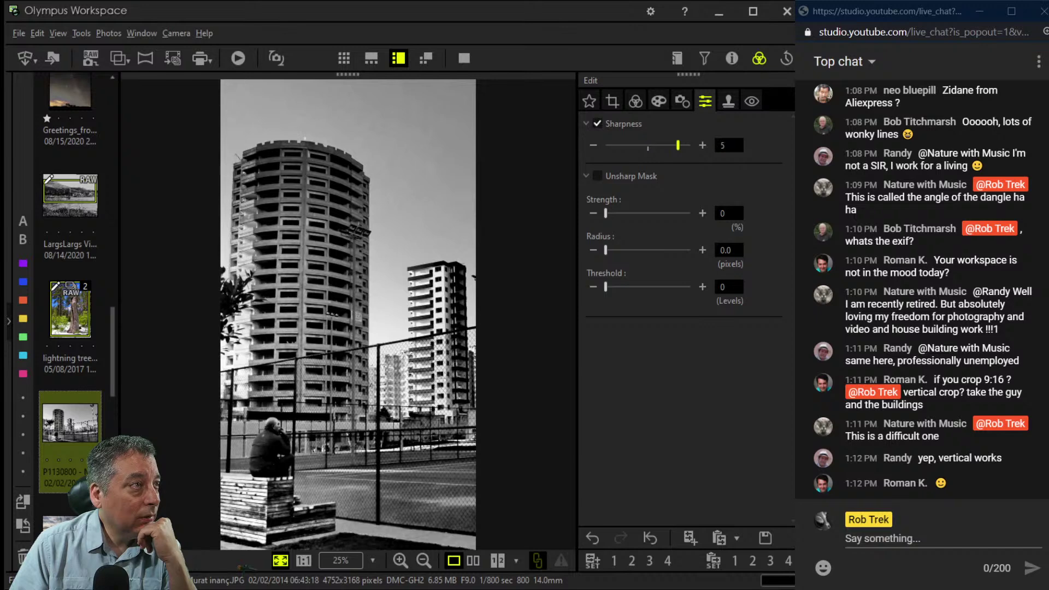
left_click(636, 101)
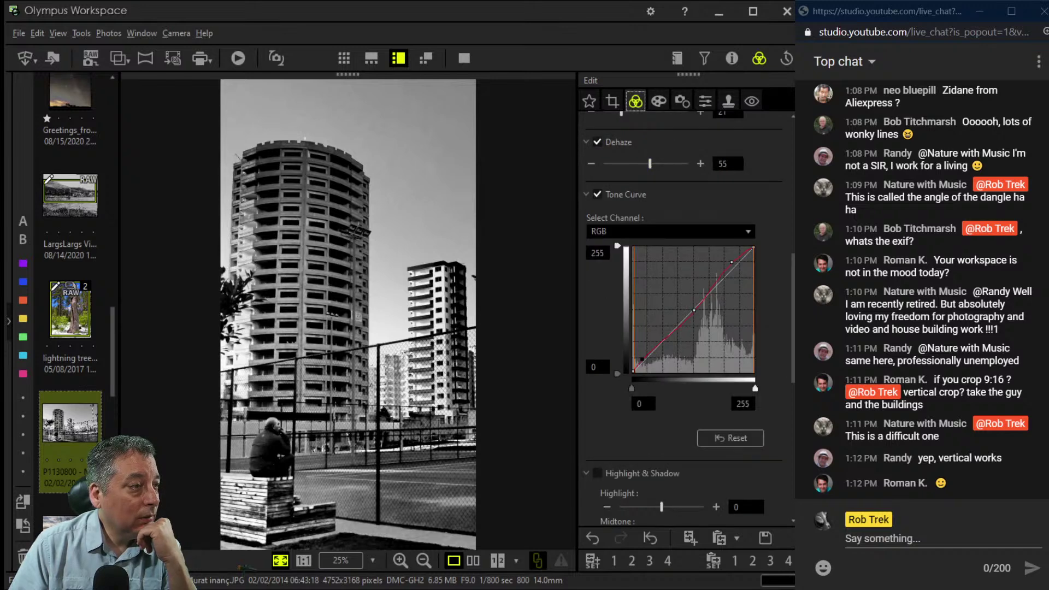
left_click_drag(694, 310, 692, 304)
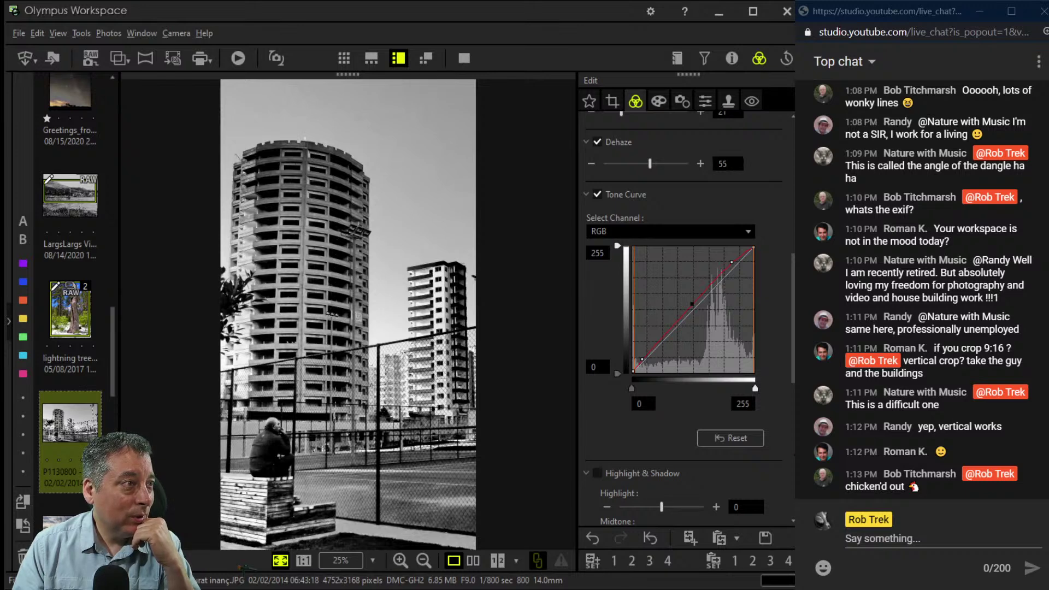
Reduce Clarity to 0 and Dehaze to 10, and compare the edit side by side with the original photo.
left_click_drag(650, 164, 624, 164)
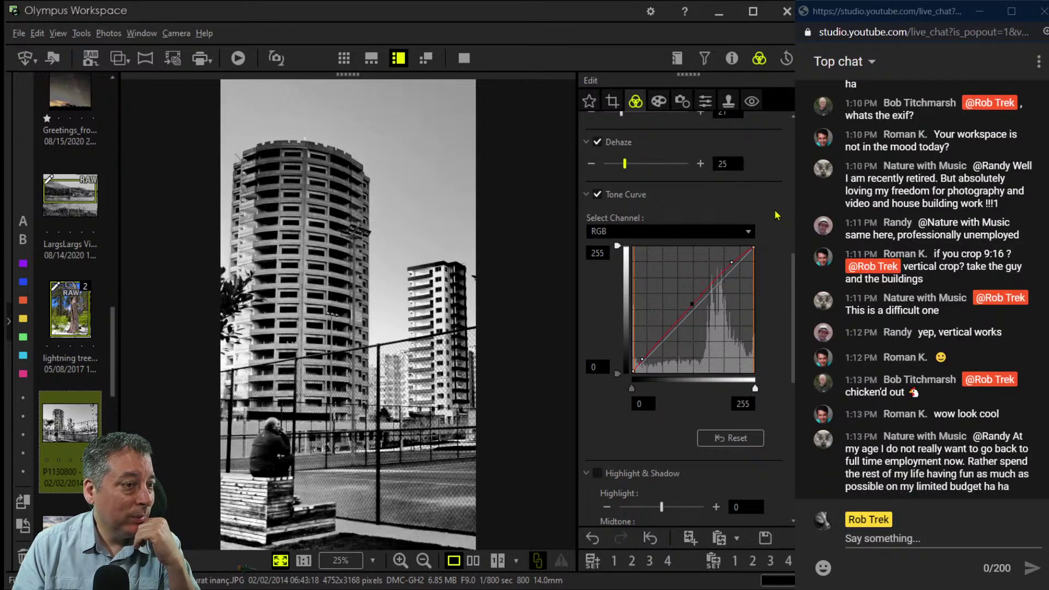
key("Right")
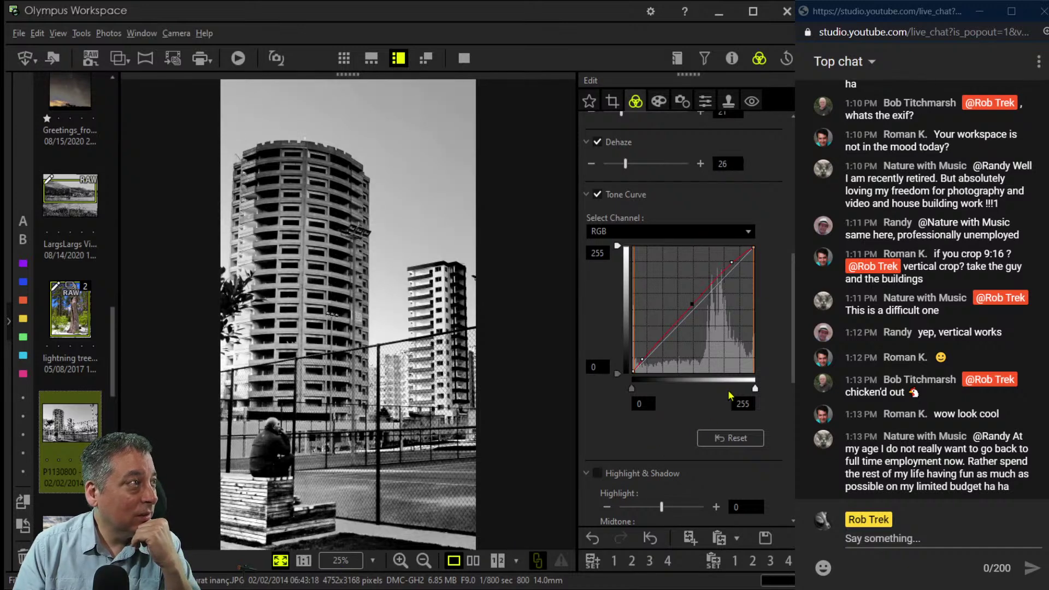
scroll(785, 303, "up", 1)
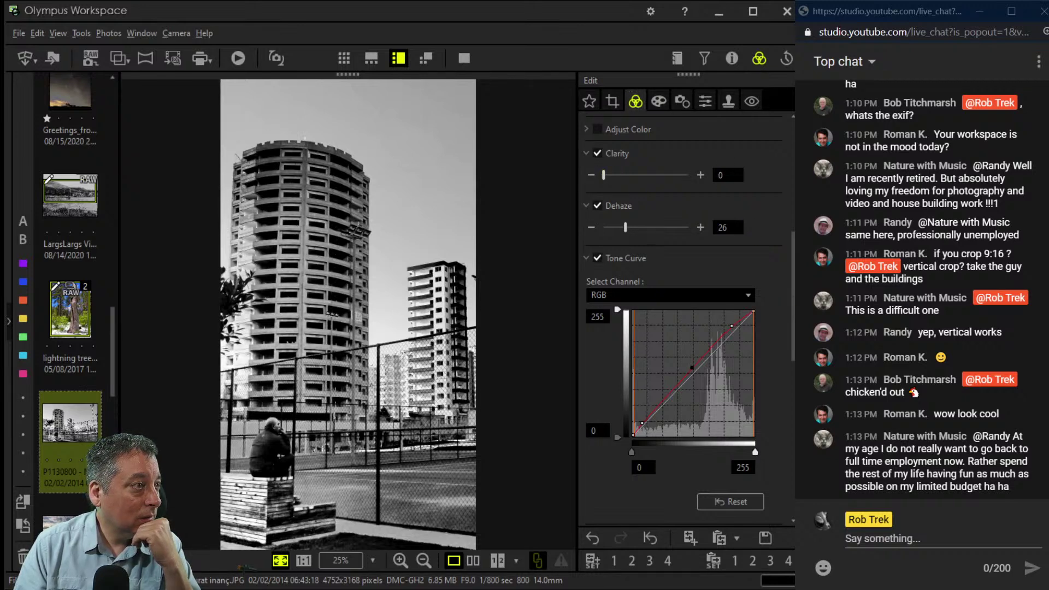
key("Left")
key("Left")
key("Left")
key("Left")
key("Left")
key("Left")
key("Left")
key("Left")
key("Left")
key("Left")
key("Left")
key("Left")
key("Left")
key("Left")
key("Left")
key("Left")
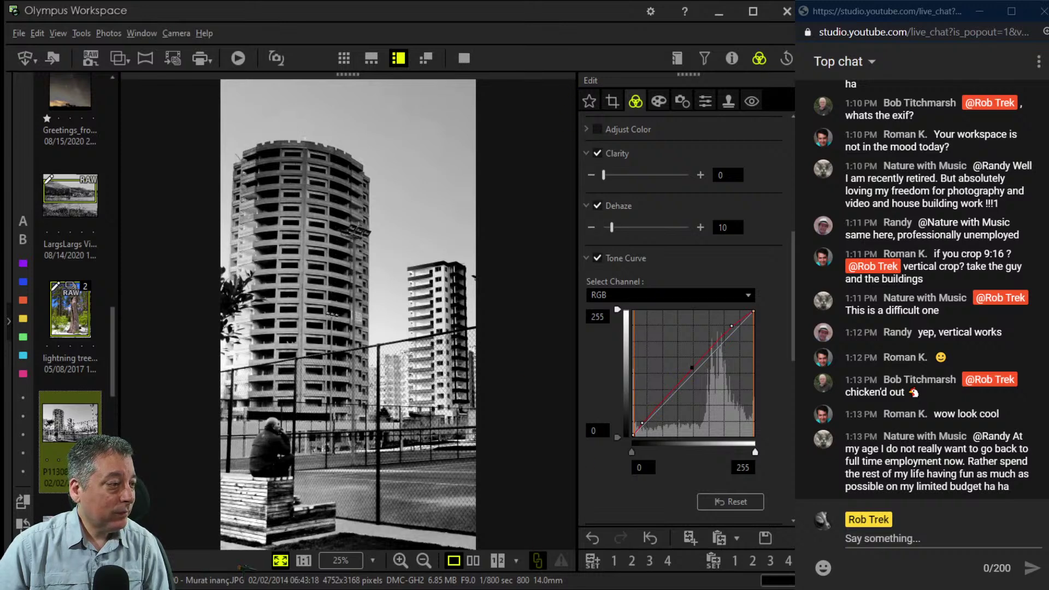
left_click(473, 560)
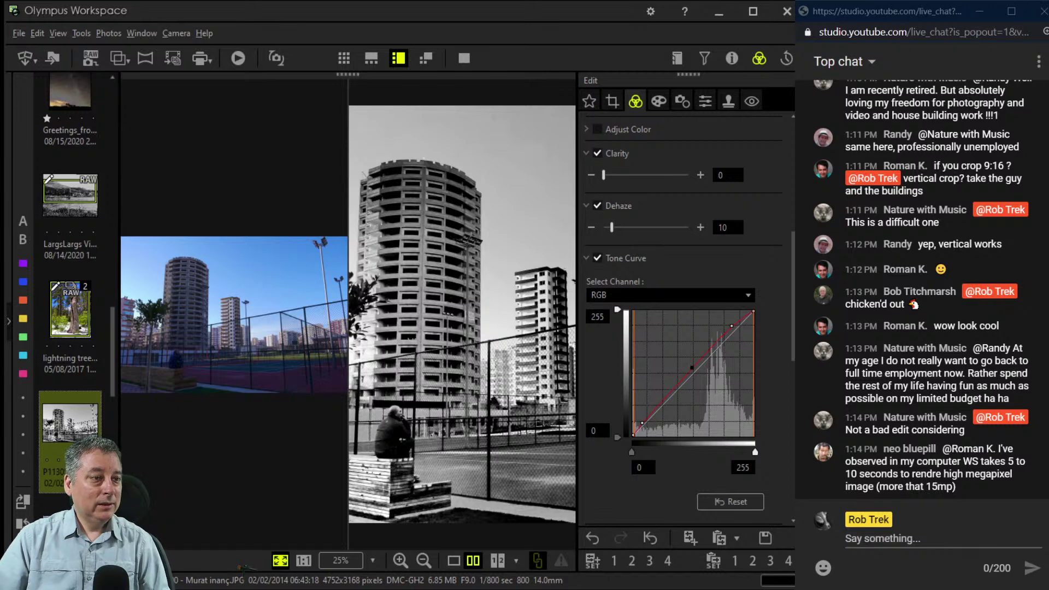
left_click(454, 560)
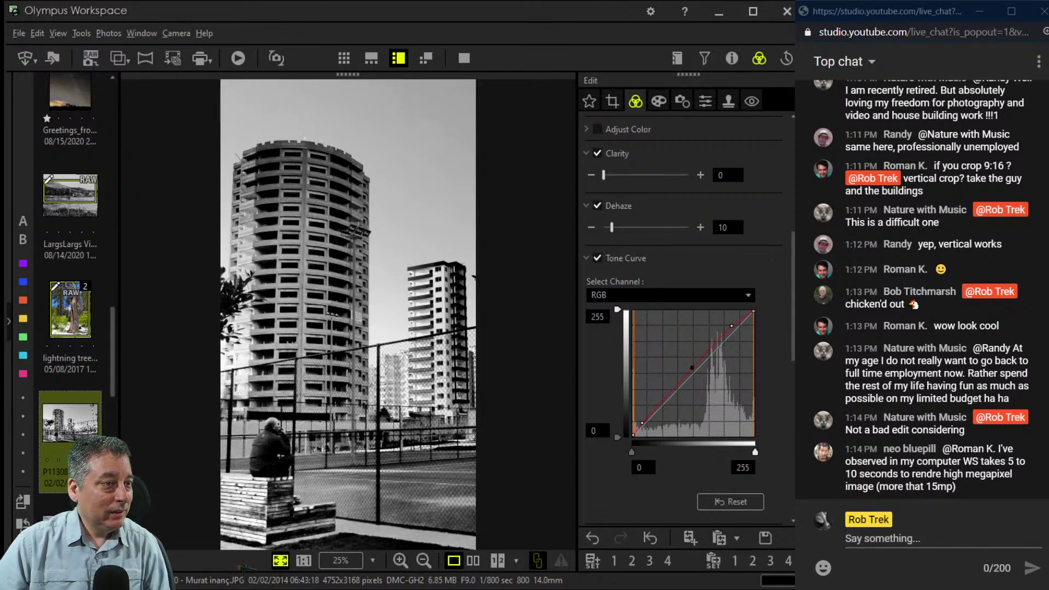
Select the sunset train RAW photo P5033360 and apply the Dramatic Tone art filter to it.
scroll(70, 385, "down", 3)
left_click(70, 385)
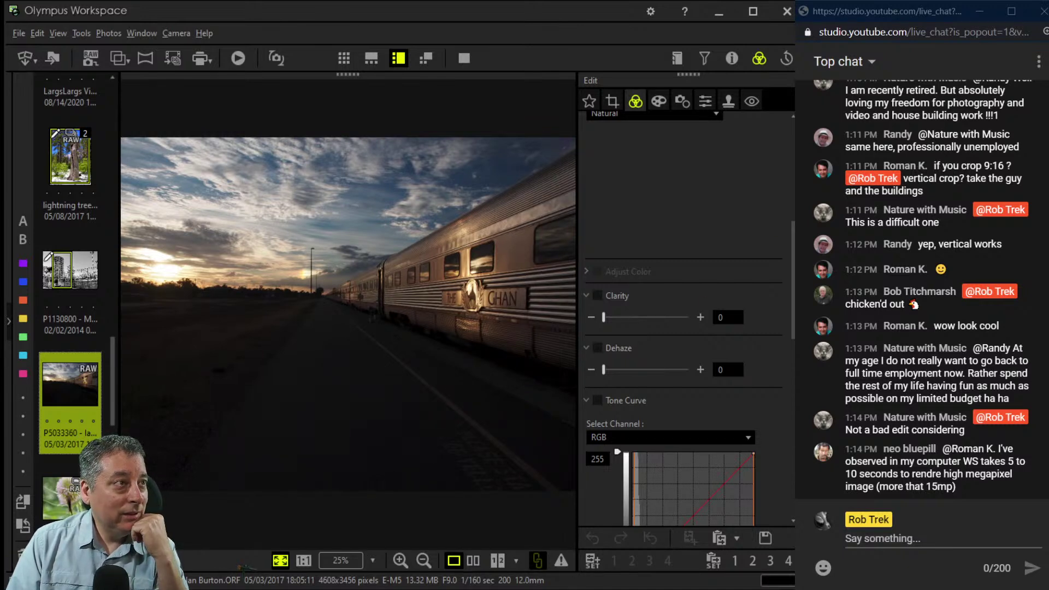
left_click(658, 101)
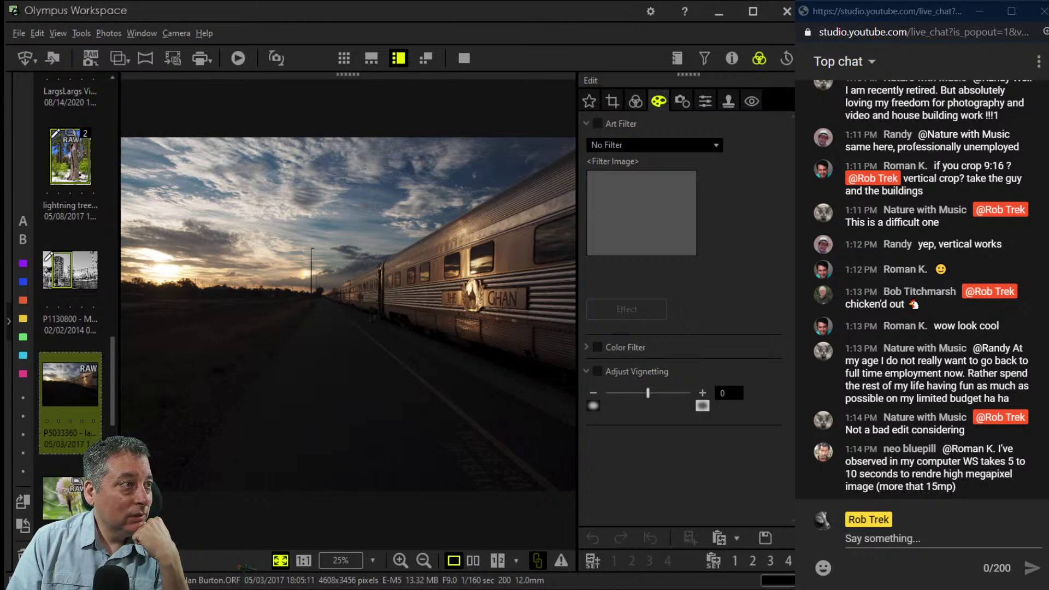
left_click(597, 123)
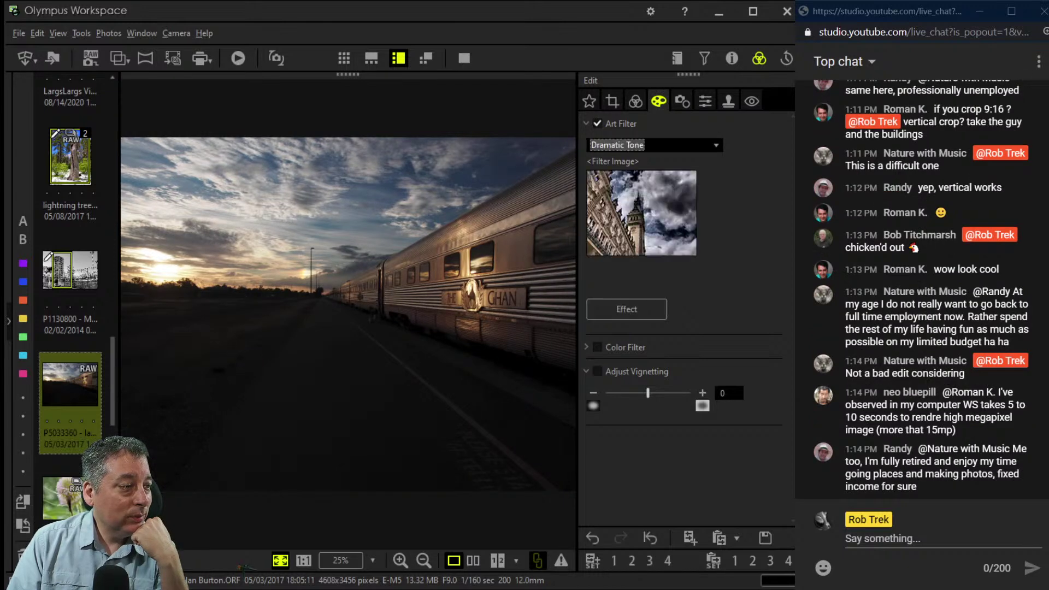
Try Dehaze at 52 on the train photo.
left_click(635, 101)
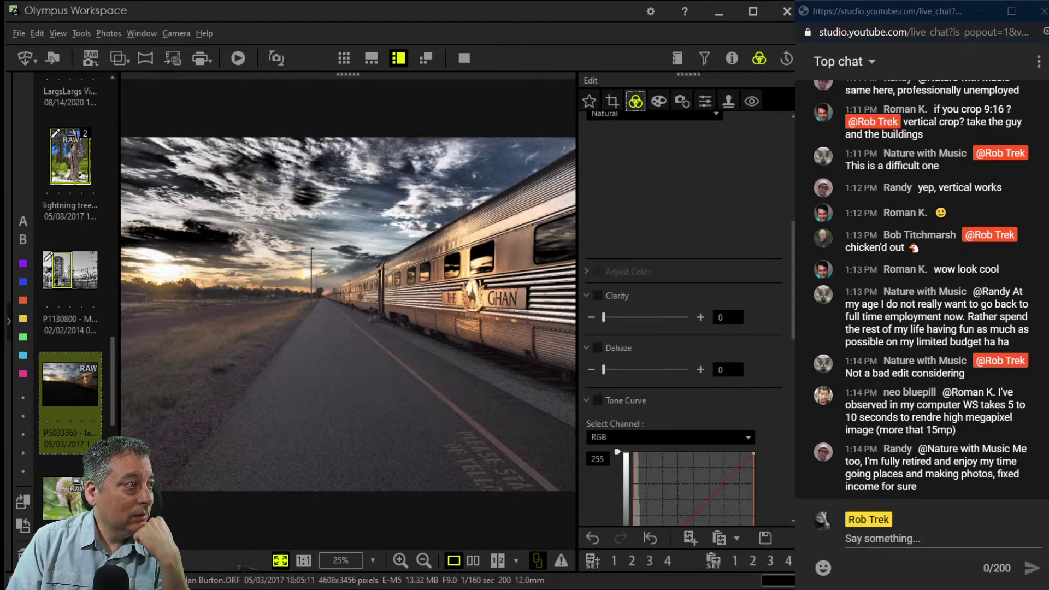
scroll(637, 321, "down", 1)
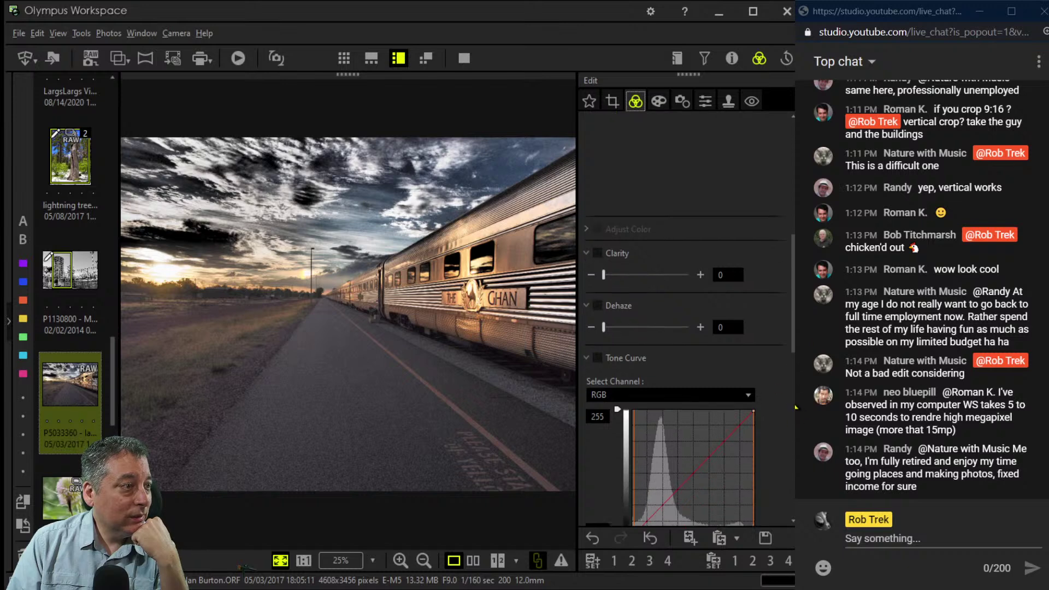
left_click_drag(604, 327, 640, 327)
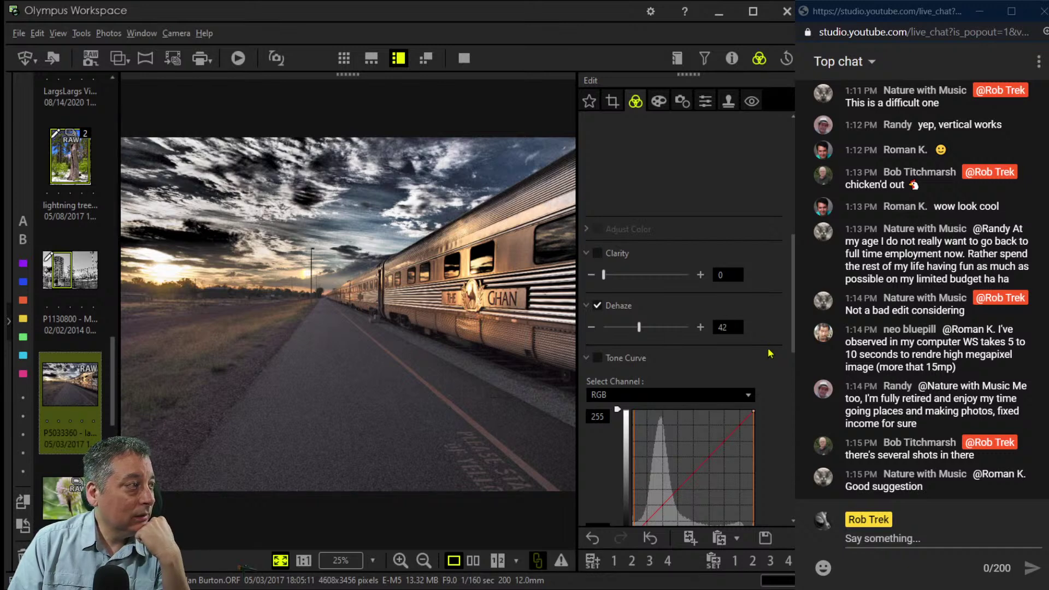
key("Right")
key("Right")
key("Right")
key("Right")
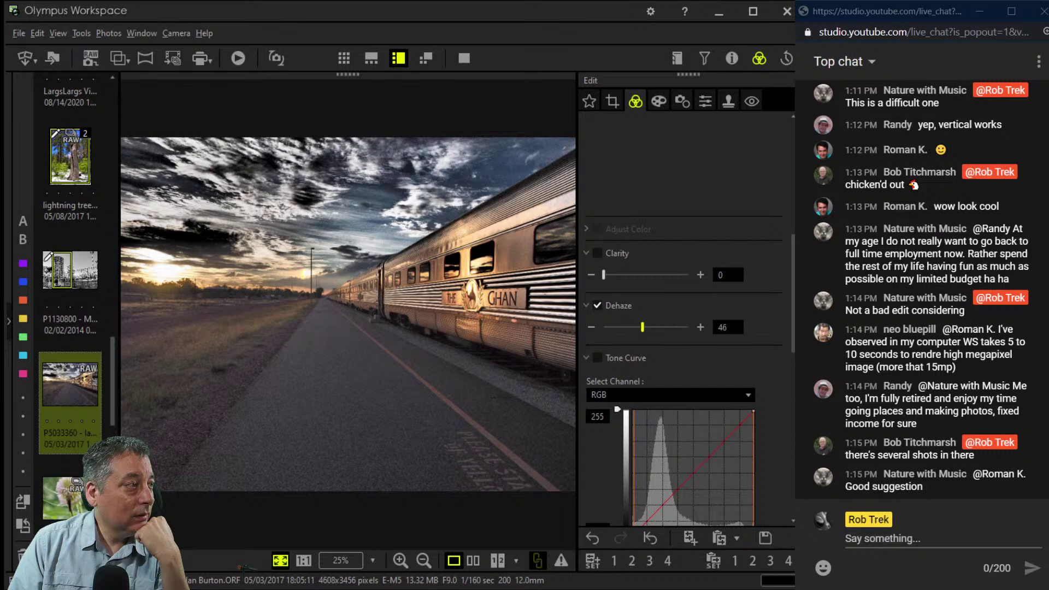
key("Right")
key("Right")
key("Right")
key("Right")
key("Right")
key("Right")
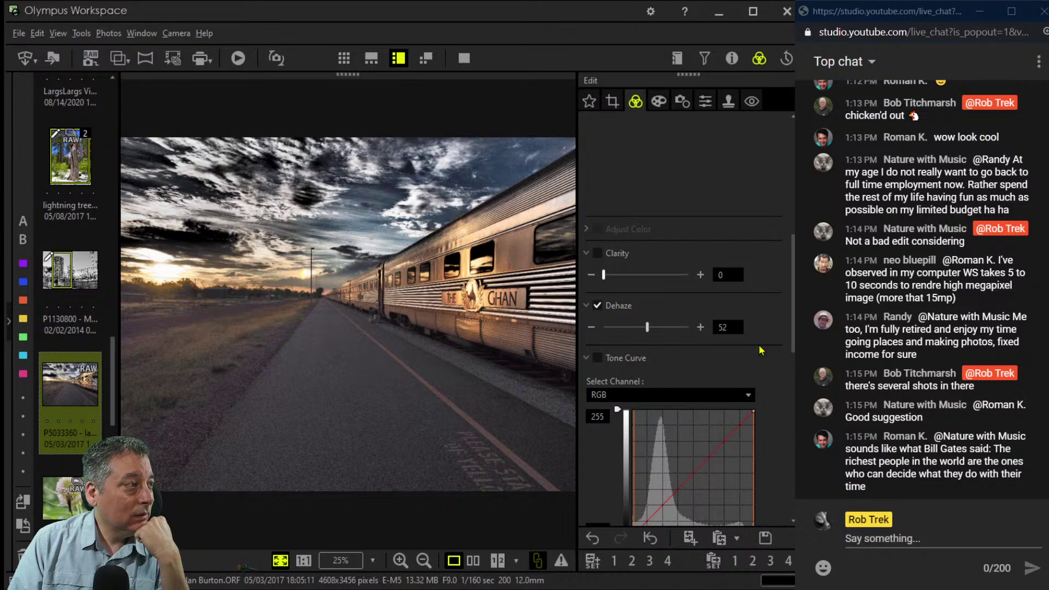
Set the train photo's Clarity to 40 and its Dehaze to 30.
left_click_drag(604, 274, 629, 274)
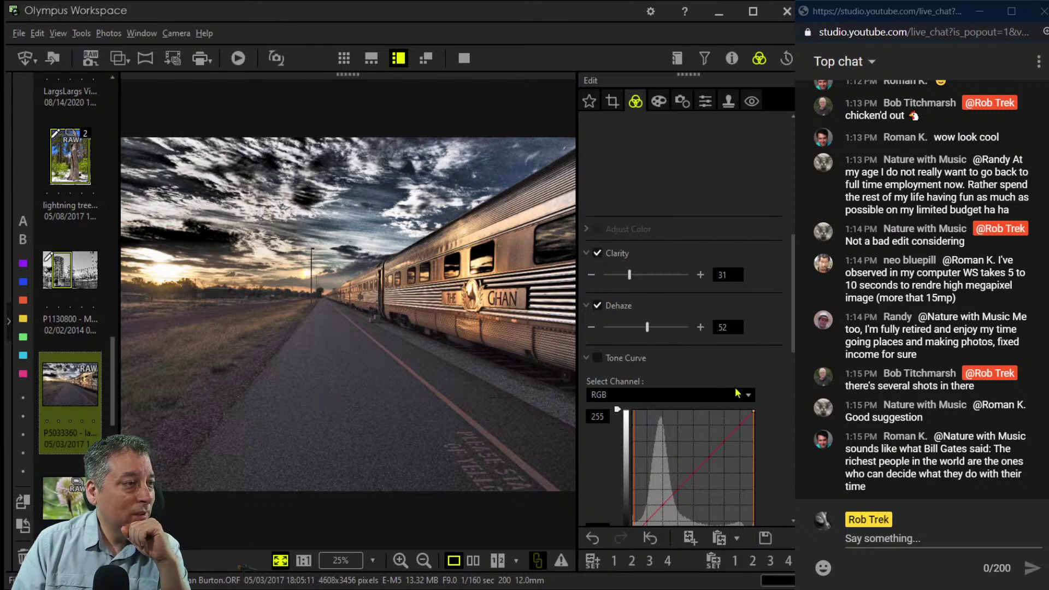
key("Left")
key("Left")
key("Left")
key("Left")
key("Left")
key("Left")
key("Left")
key("Left")
key("Left")
key("Left")
key("Left")
key("Left")
key("Left")
key("Left")
key("Left")
key("Left")
key("Left")
key("Left")
key("Left")
key("Left")
key("Left")
key("Left")
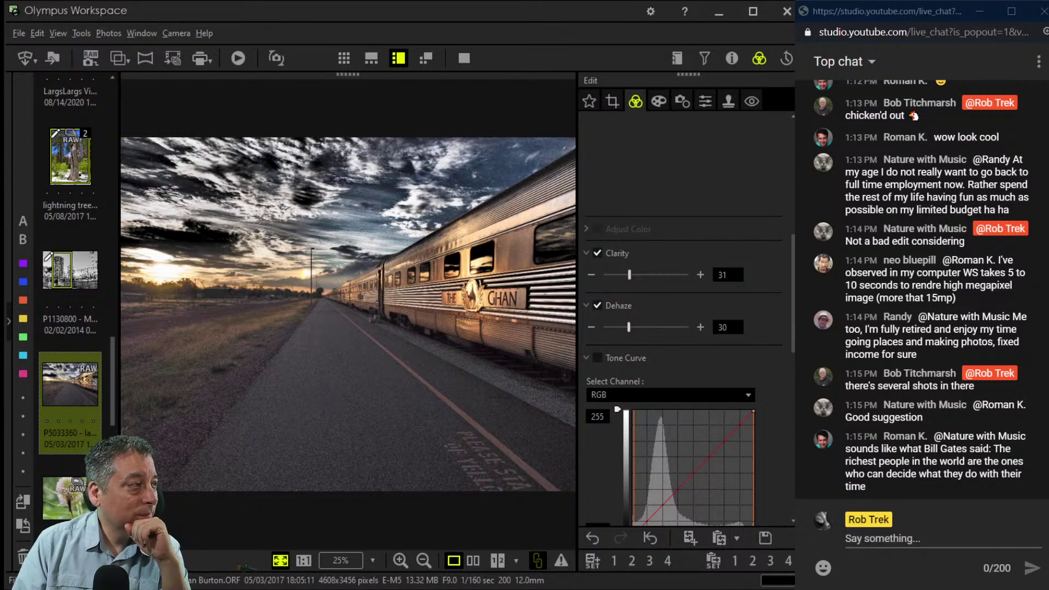
key("Right")
key("Right")
key("Right")
key("Right")
key("Right")
key("Right")
key("Right")
key("Right")
key("Right")
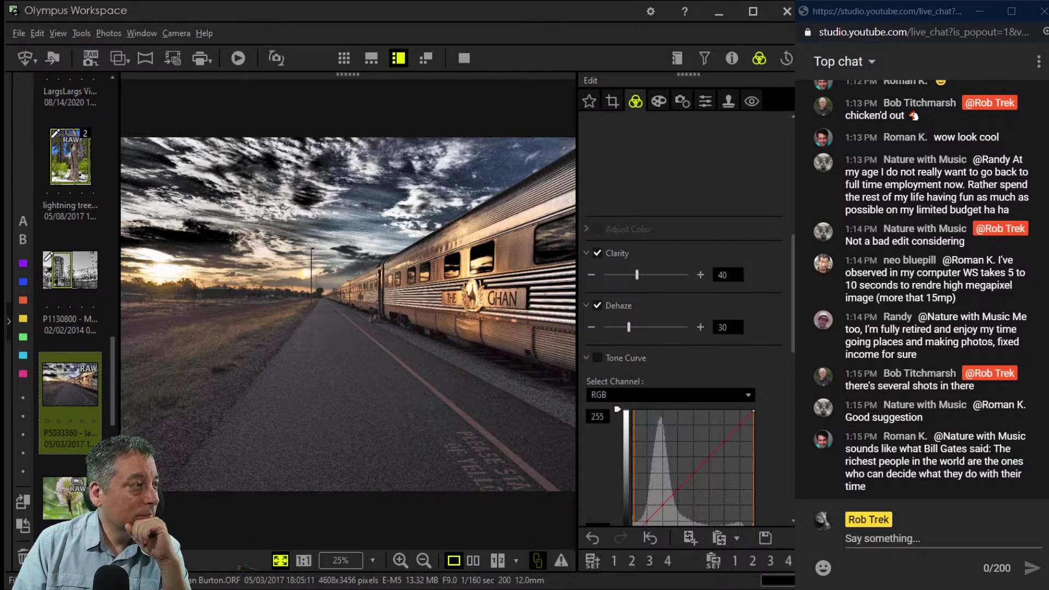
Set the train photo's Saturation to 1.2.
scroll(701, 136, "down", 5)
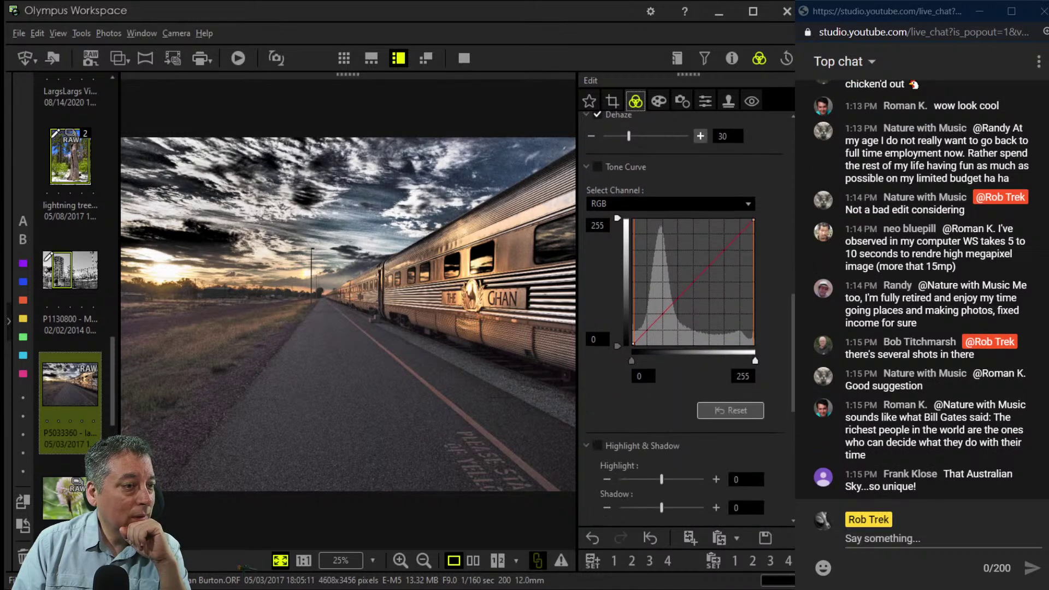
scroll(685, 315, "down", 5)
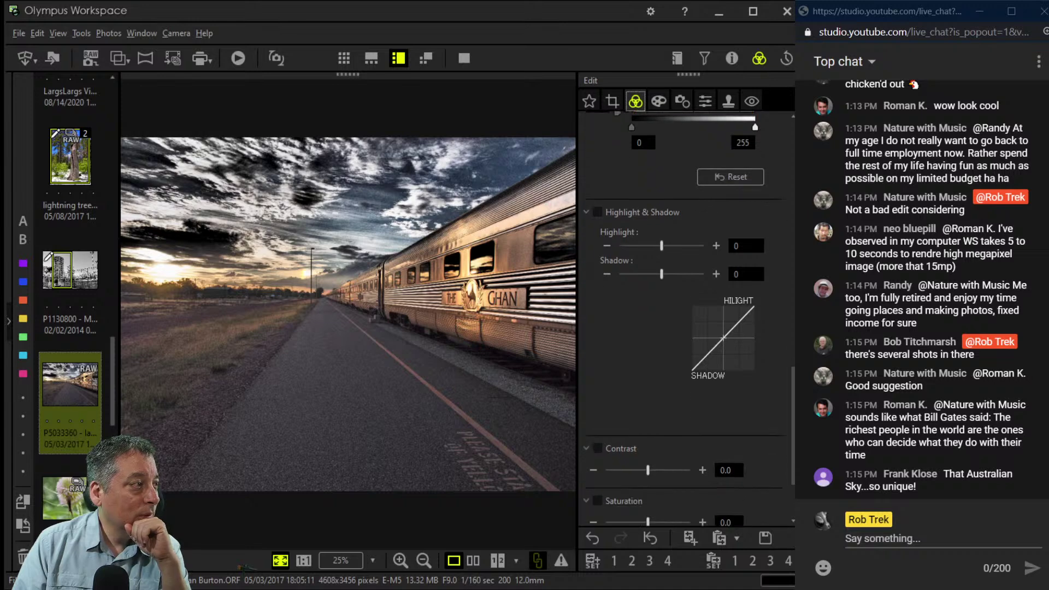
scroll(685, 316, "down", 1)
scroll(686, 316, "down", 3)
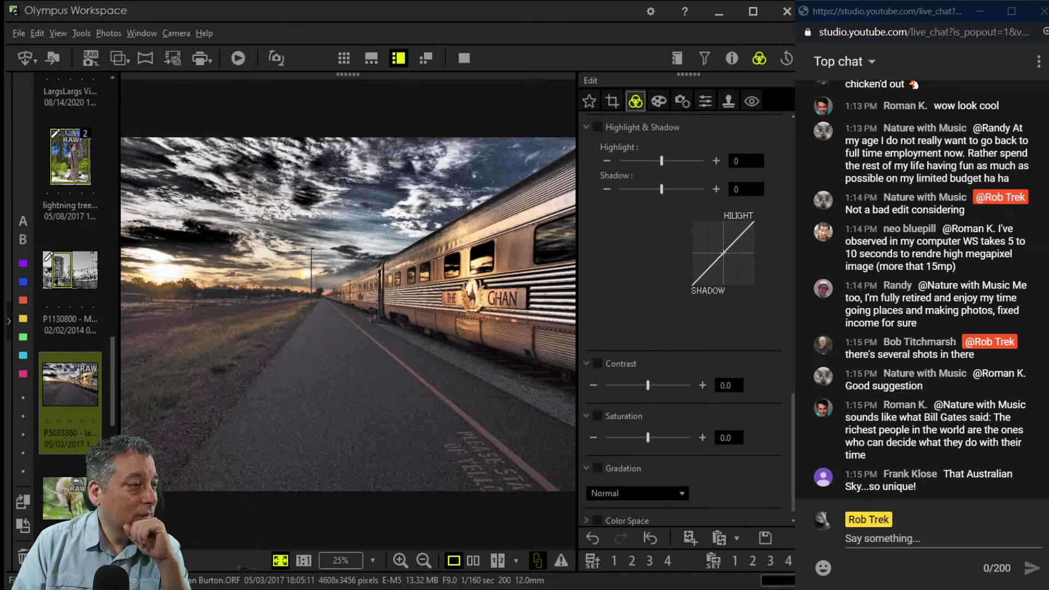
left_click_drag(647, 437, 670, 437)
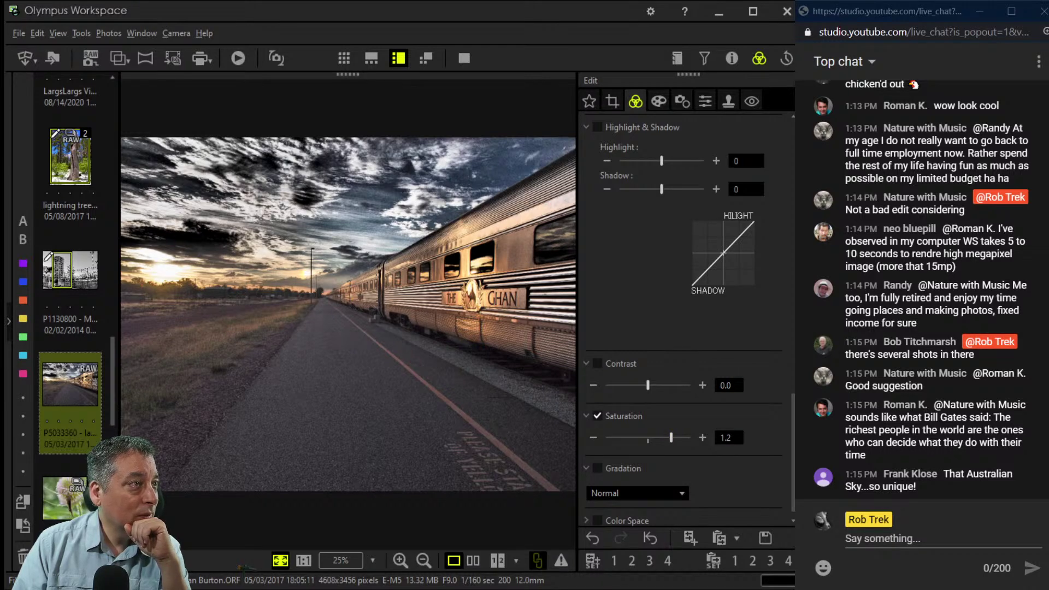
Crop the train photo to a 16:9 ratio at 4608 x 2592 pixels, cutting more from the road than from the sky.
scroll(671, 437, "up", 11)
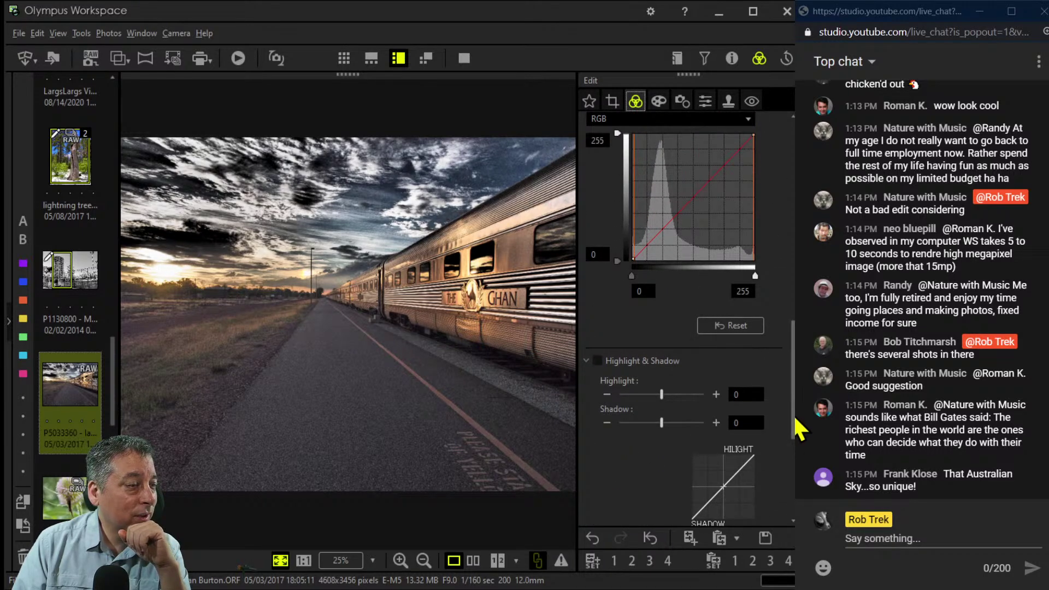
left_click_drag(793, 415, 795, 380)
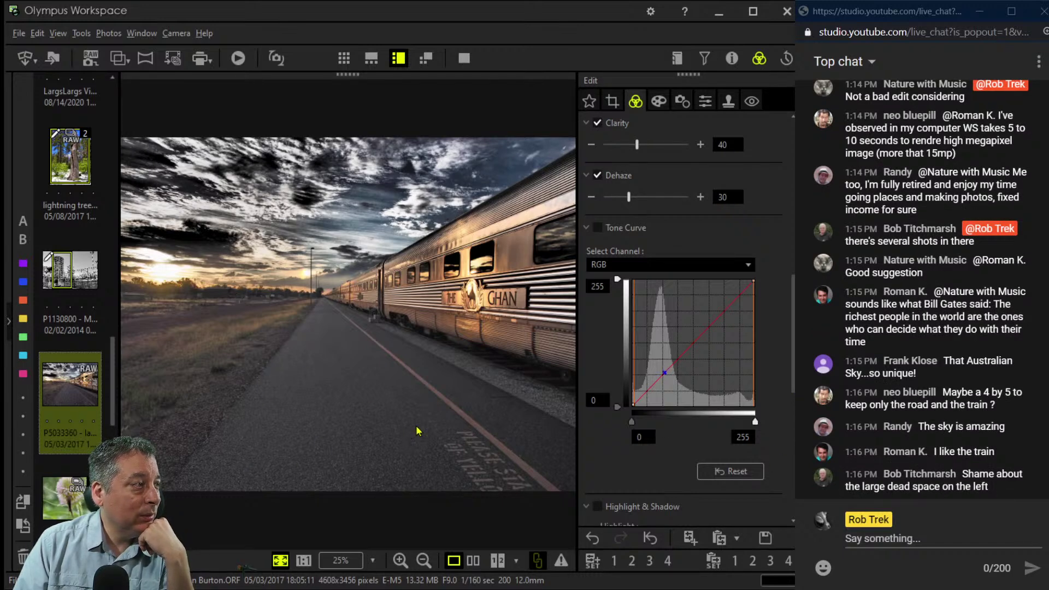
left_click(612, 101)
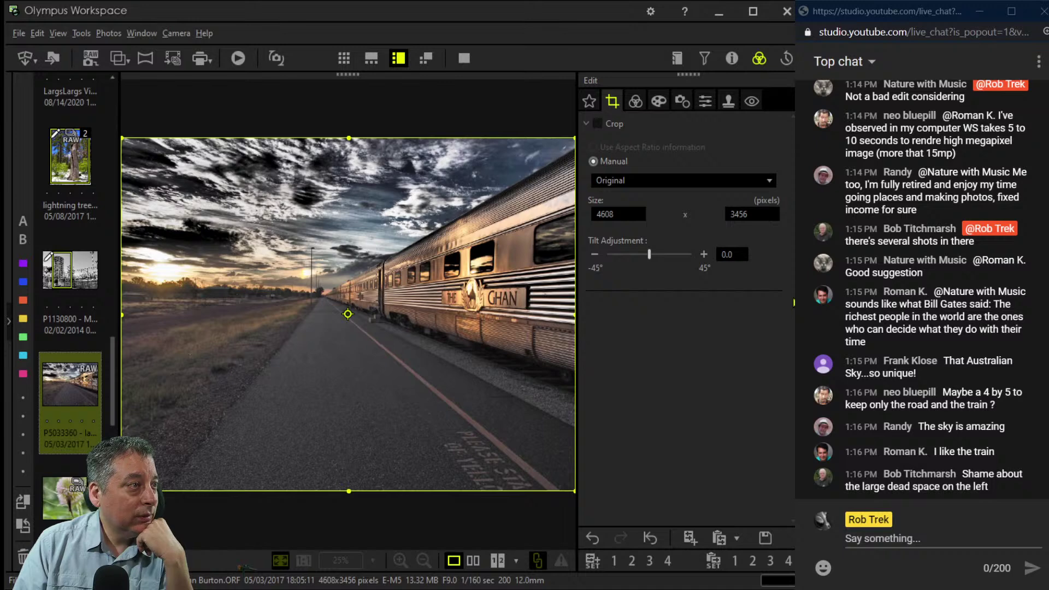
left_click(794, 302)
left_click_drag(648, 387, 648, 356)
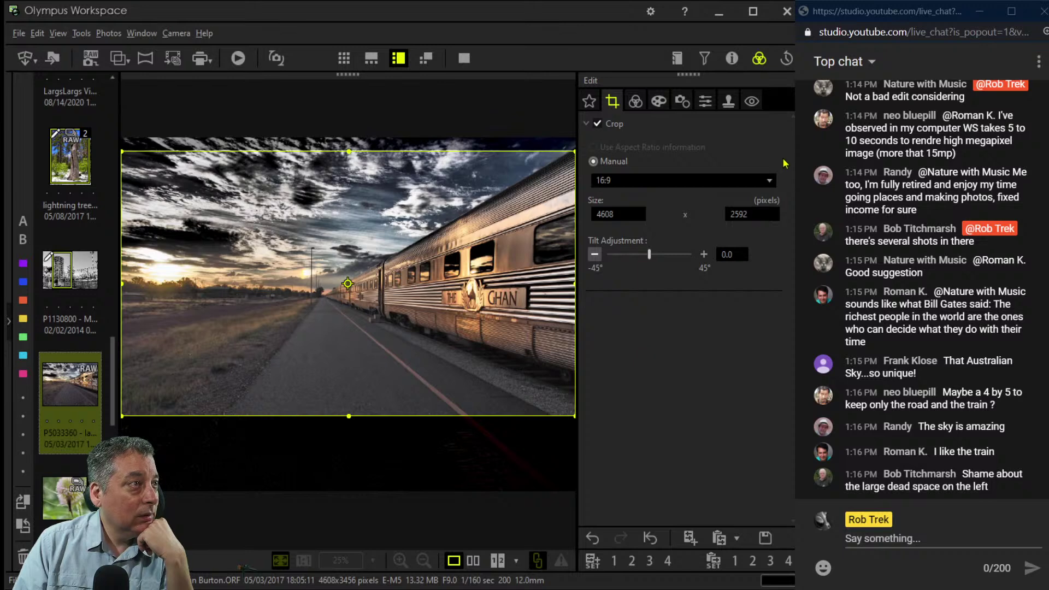
left_click(635, 100)
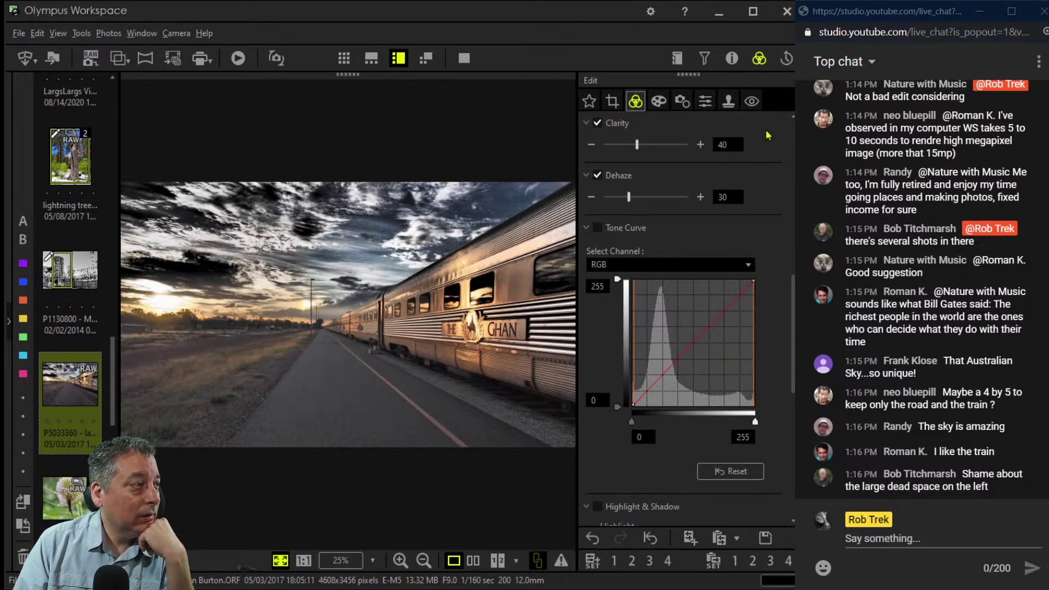
Tighten the 16:9 crop to about 4370 x 2457 pixels, trimming the sky and the train's near end.
left_click(611, 101)
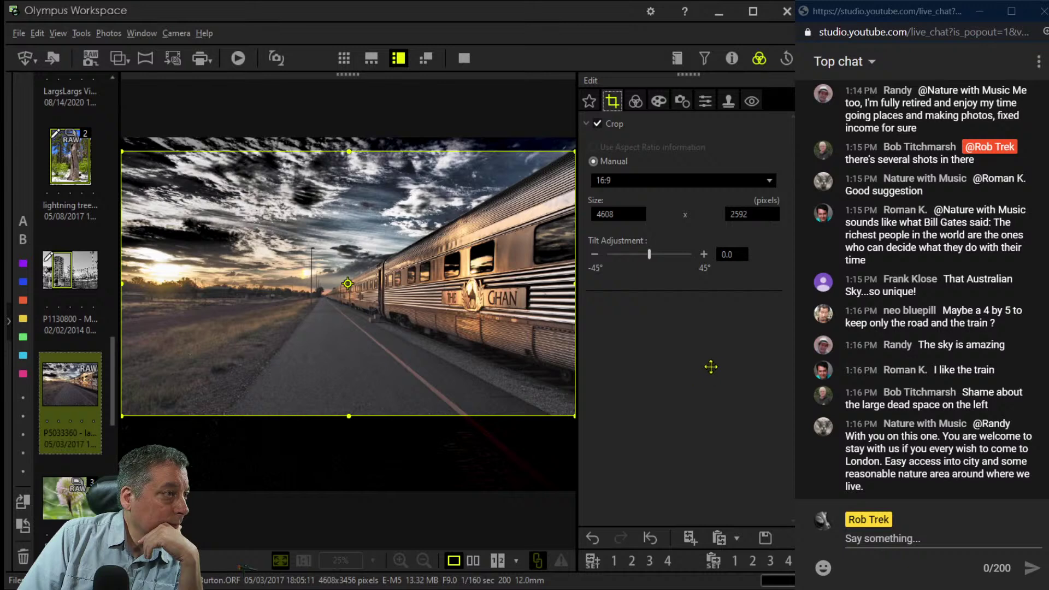
left_click_drag(716, 357, 642, 359)
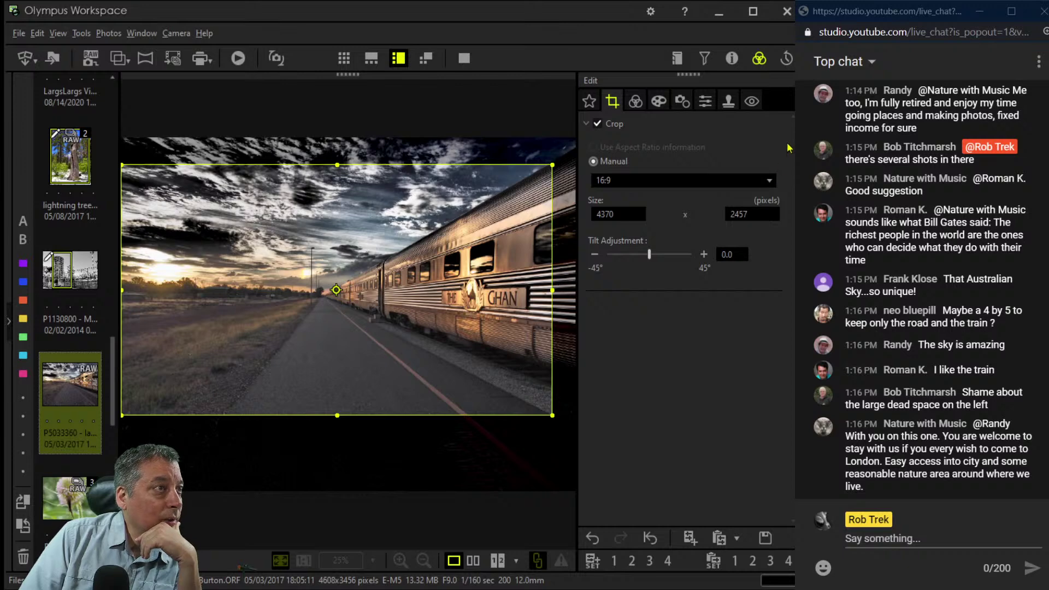
left_click(635, 100)
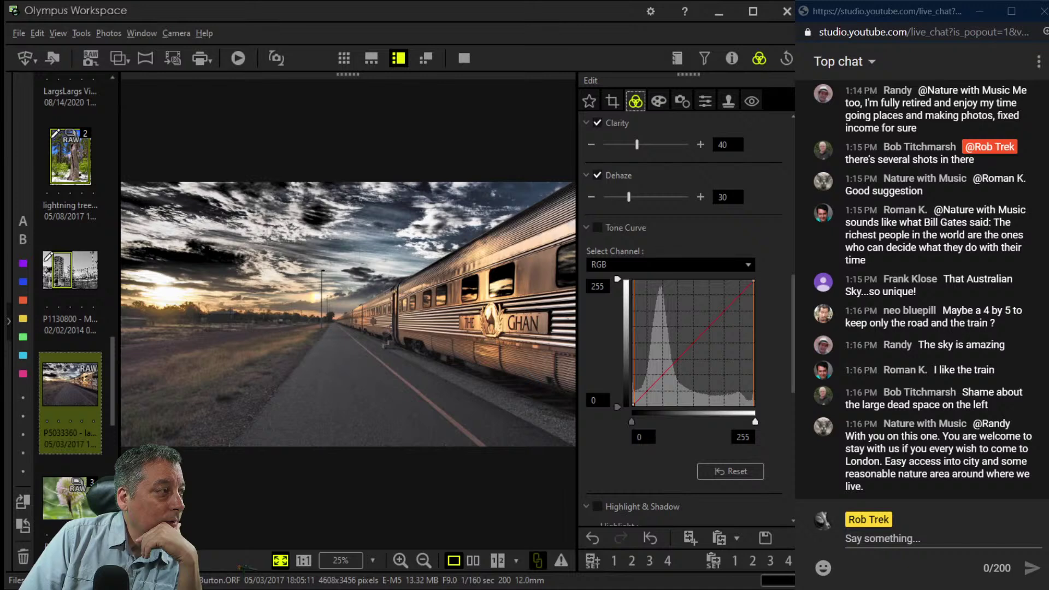
Examine the grass, the horizon and the train's logo at full size, and return to the fitted view.
left_click(299, 476)
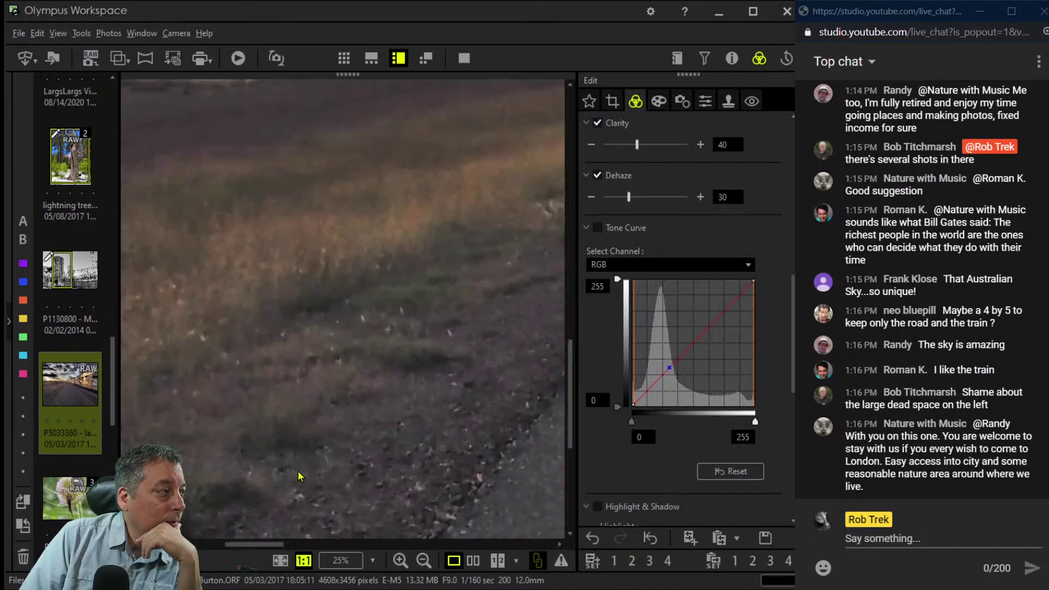
left_click_drag(473, 311, 417, 393)
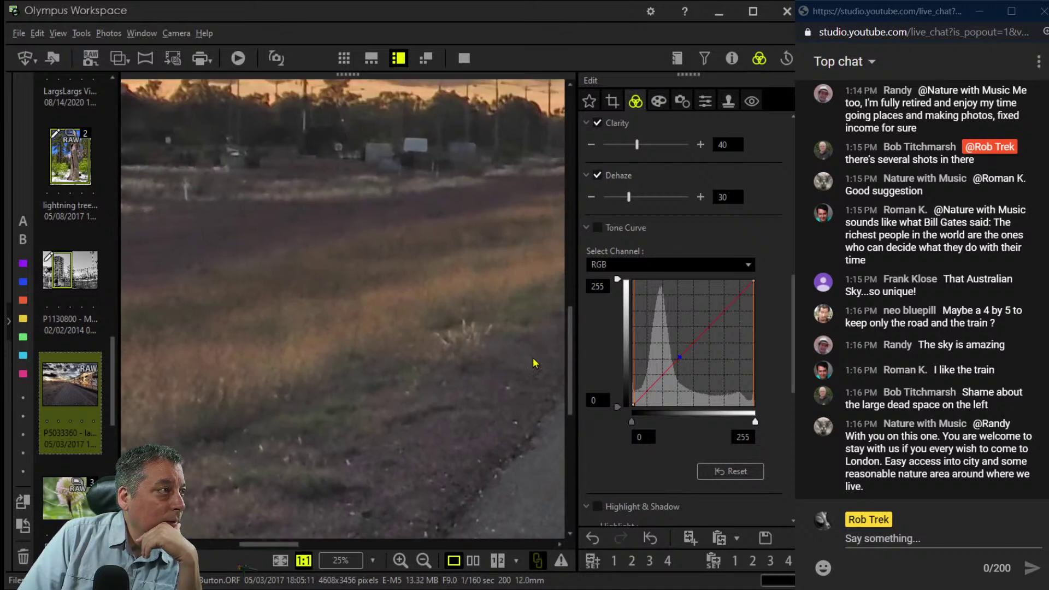
left_click_drag(552, 352, 453, 414)
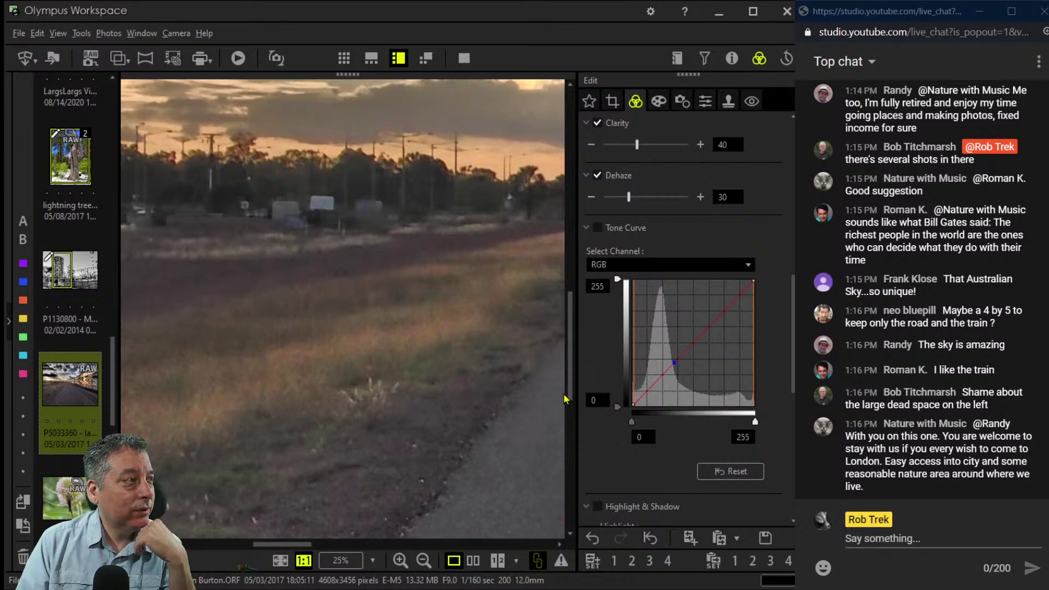
left_click(542, 409)
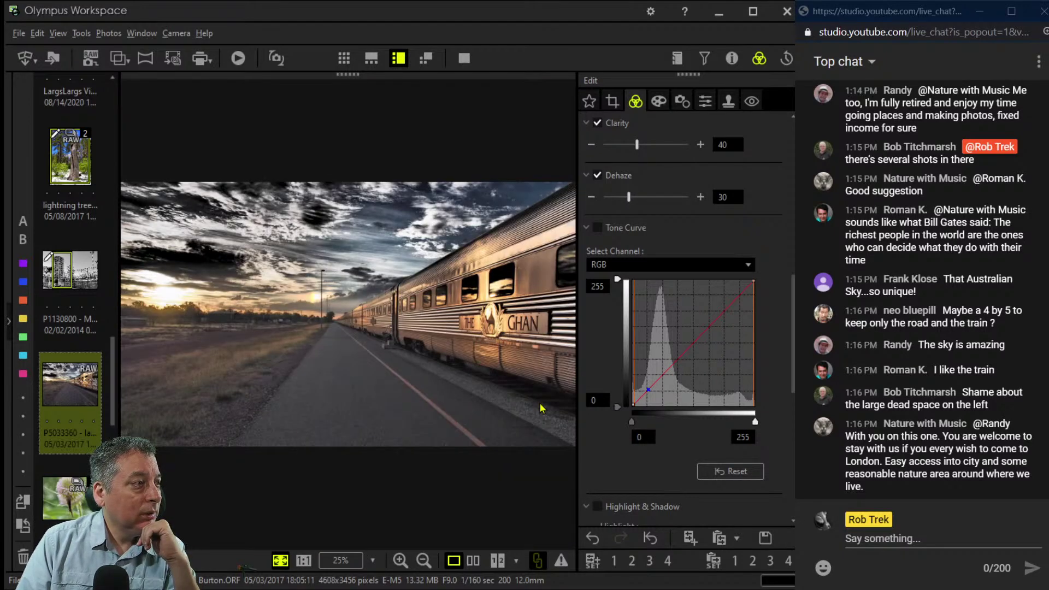
left_click(542, 408)
left_click(604, 409)
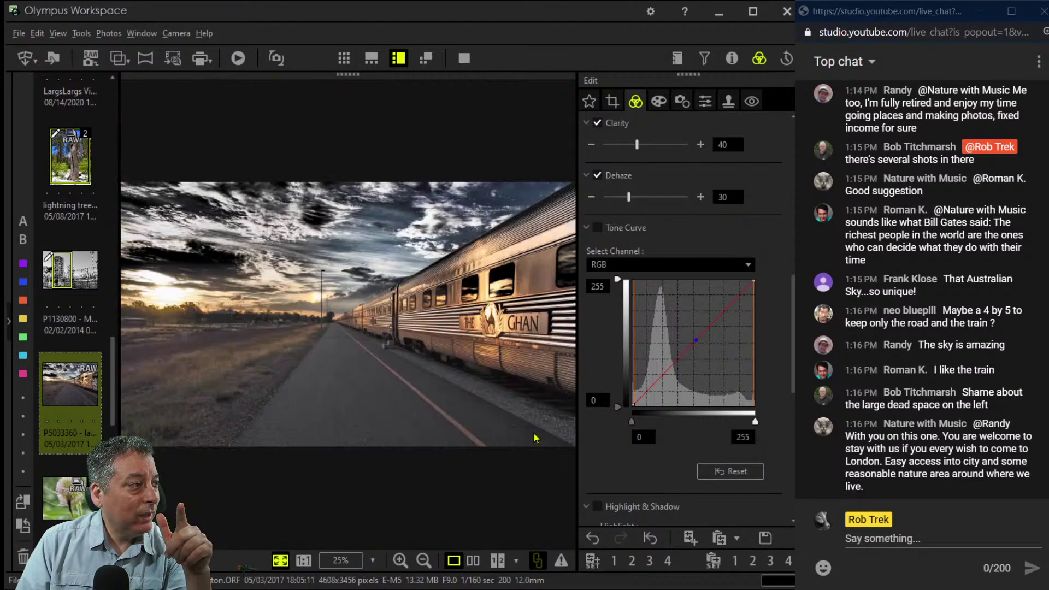
left_click(323, 461)
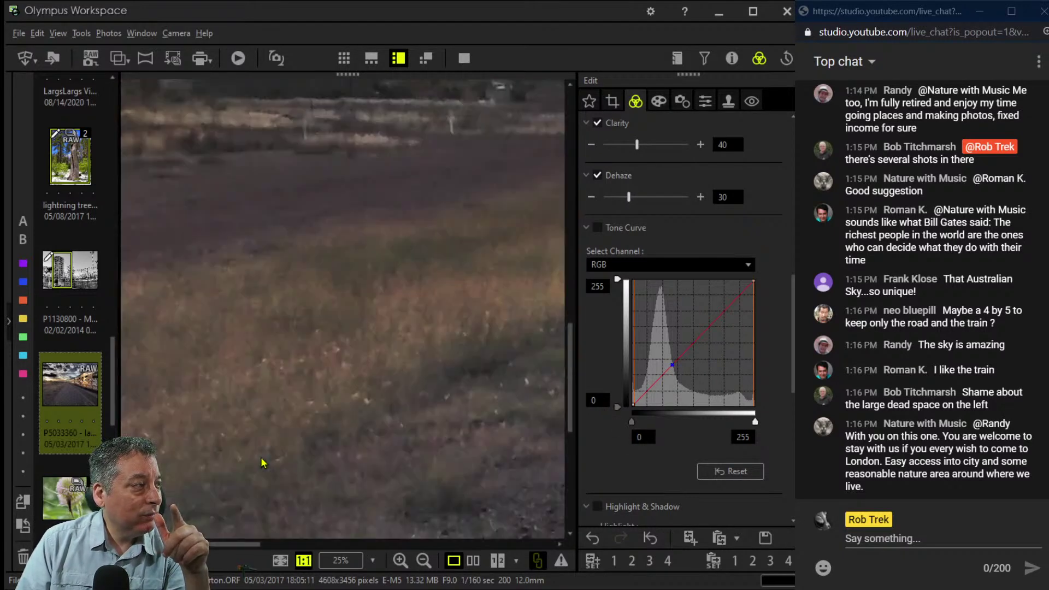
left_click(558, 480)
left_click(648, 393)
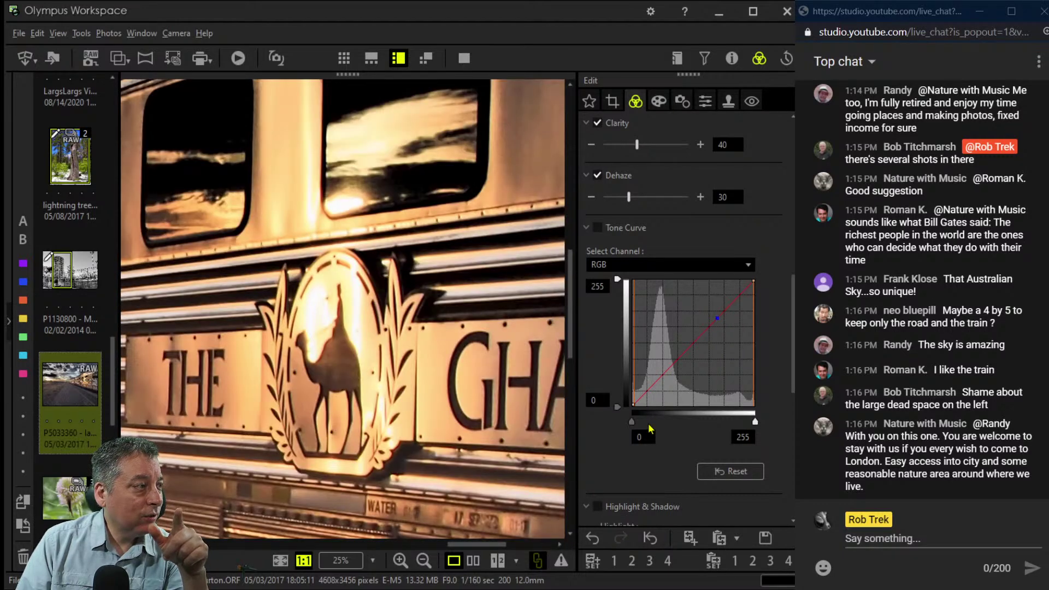
key("ctrl+0")
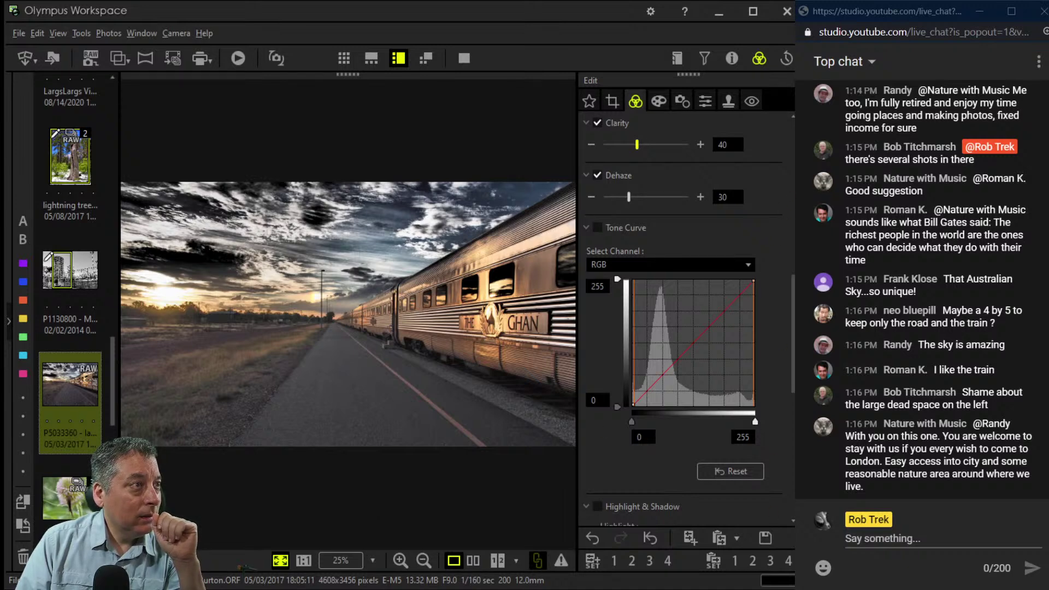
Raise the train photo's Clarity to 65 and switch its white balance to Custom WB.
left_click_drag(637, 144, 658, 145)
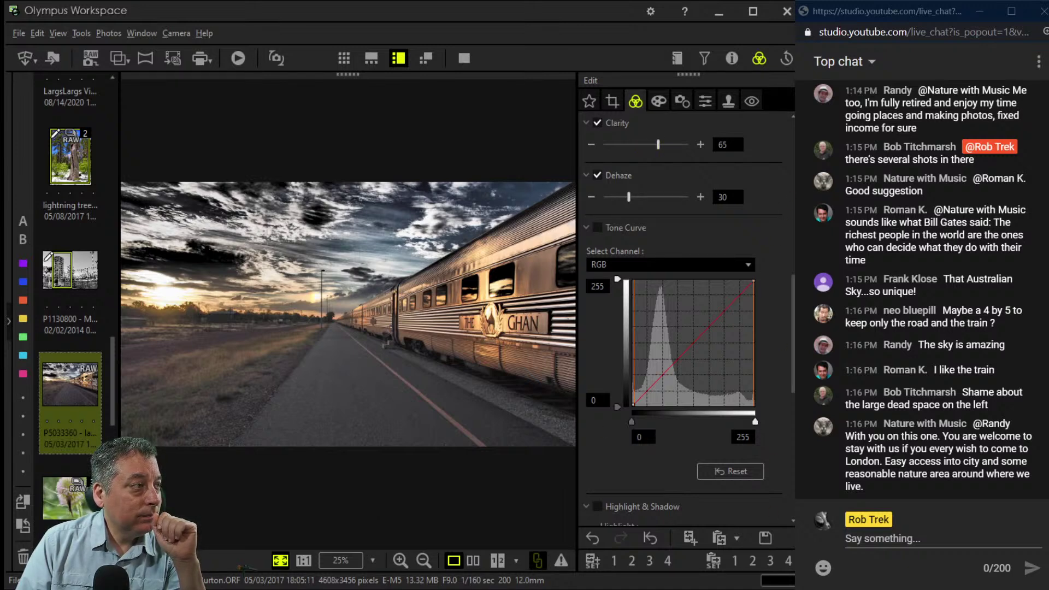
scroll(686, 317, "up", 5)
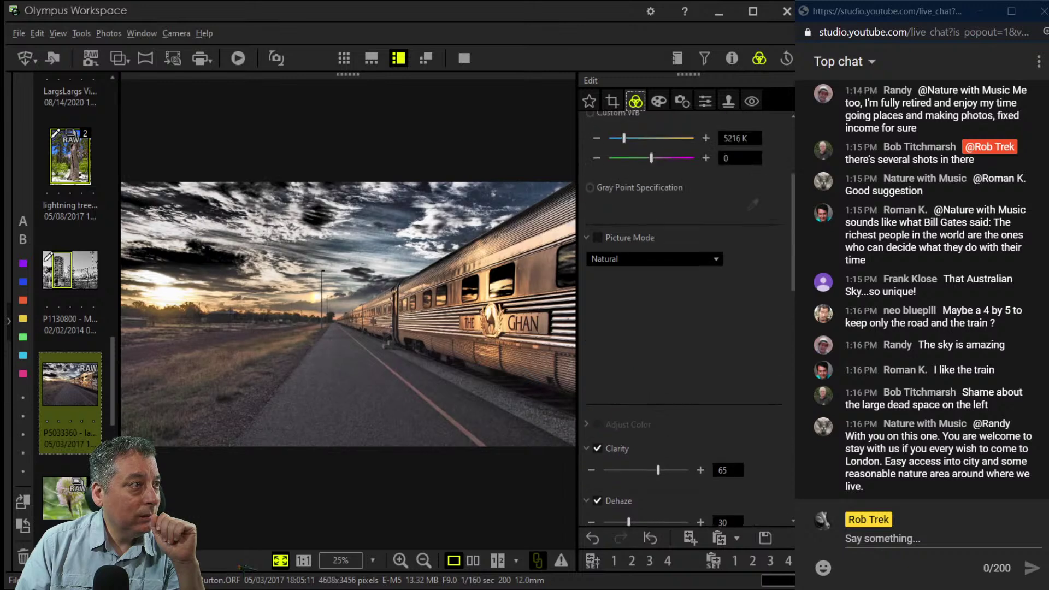
scroll(685, 316, "up", 1)
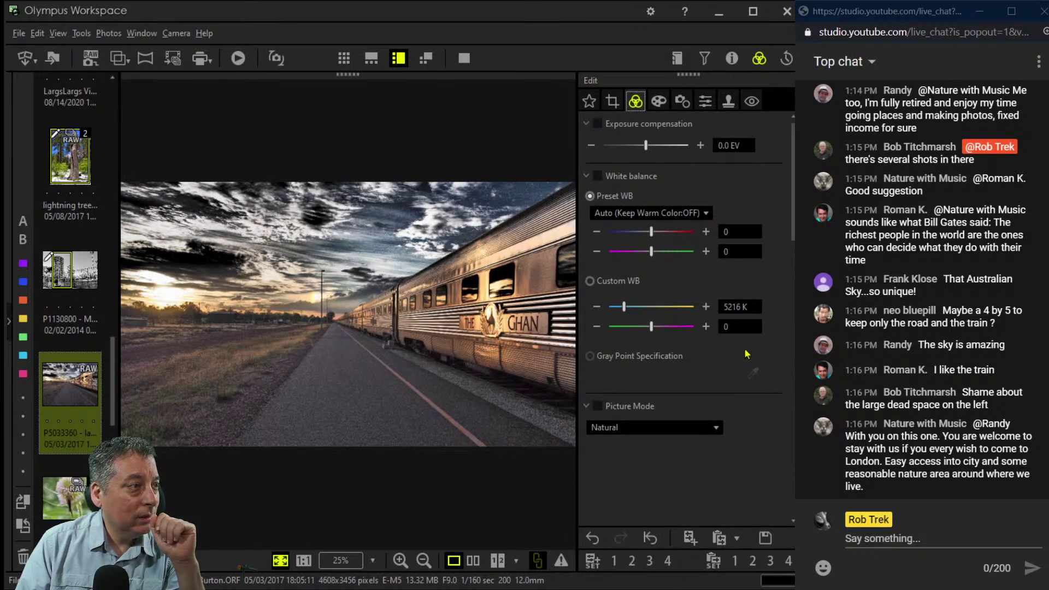
left_click(590, 281)
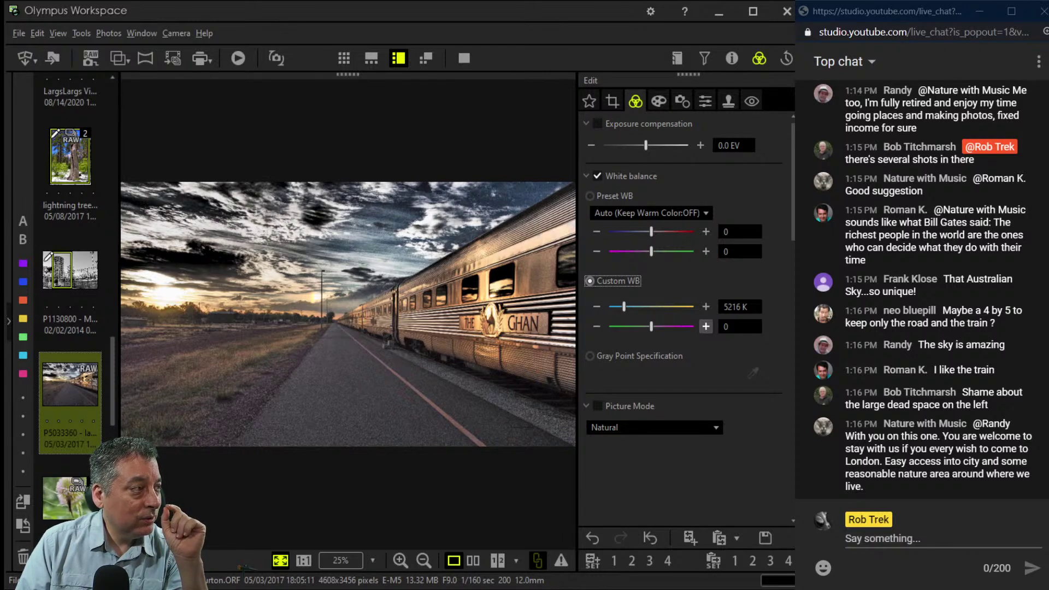
Try a magenta tint shift of 4 on the custom white balance.
left_click(705, 326)
left_click(705, 326)
left_click(706, 326)
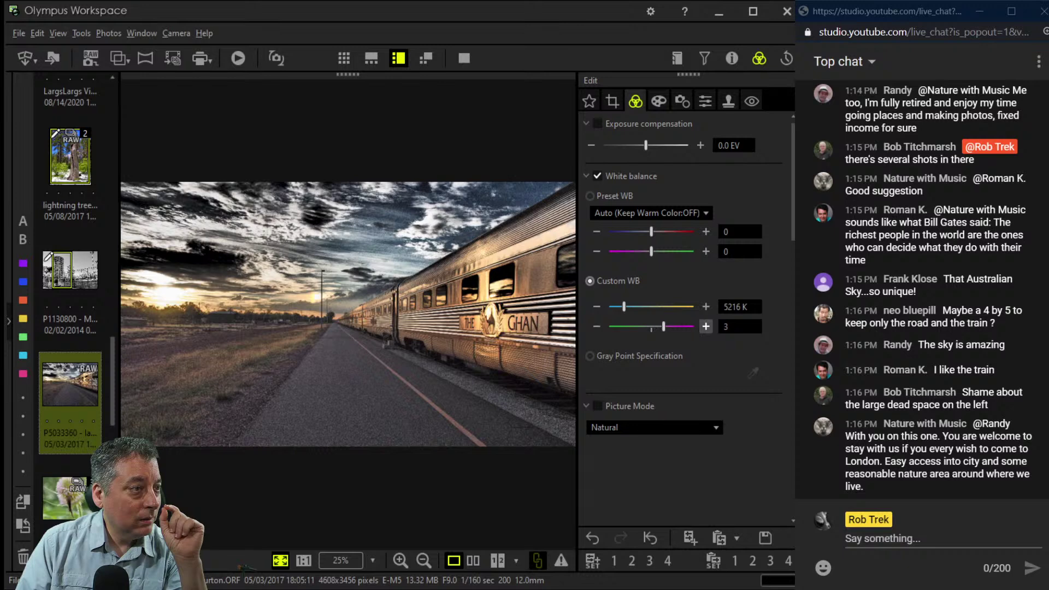
left_click(705, 326)
left_click(706, 327)
left_click(597, 326)
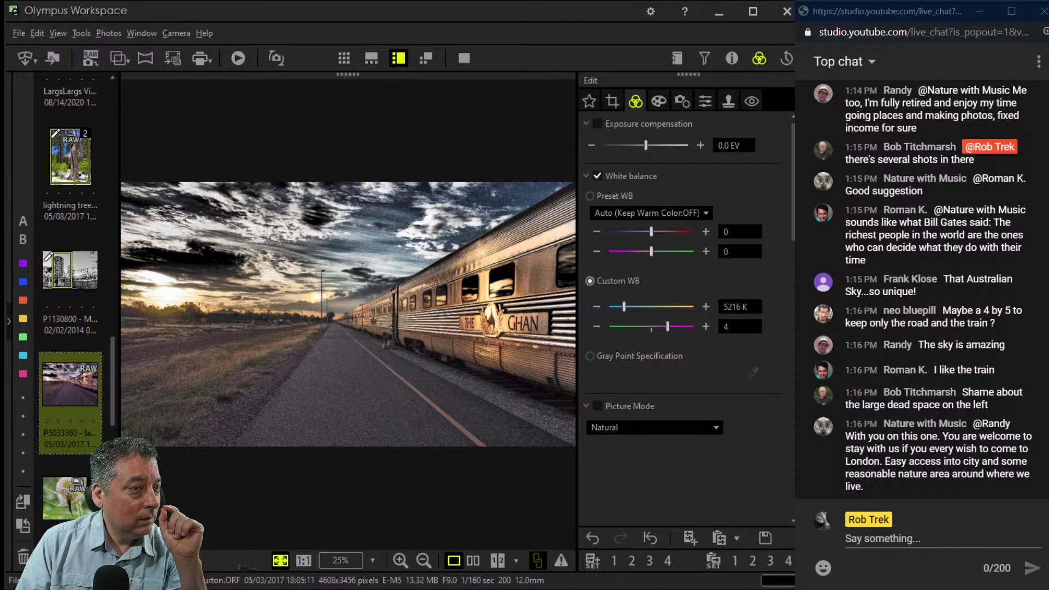
Set the custom white balance to 5500 K with a tint of 0.
key("space")
key("space")
key("space")
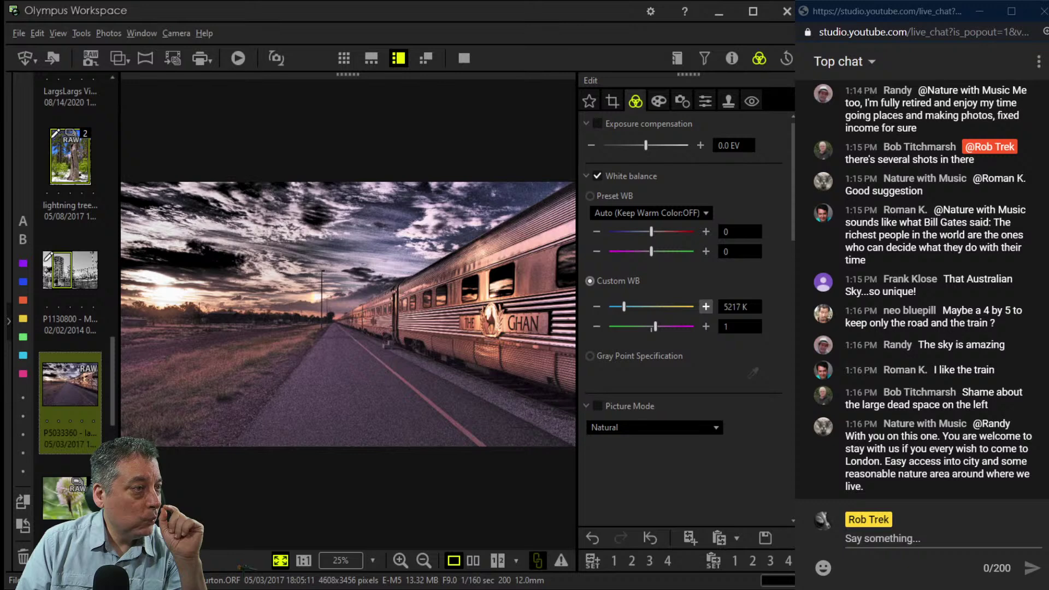
key("Tab")
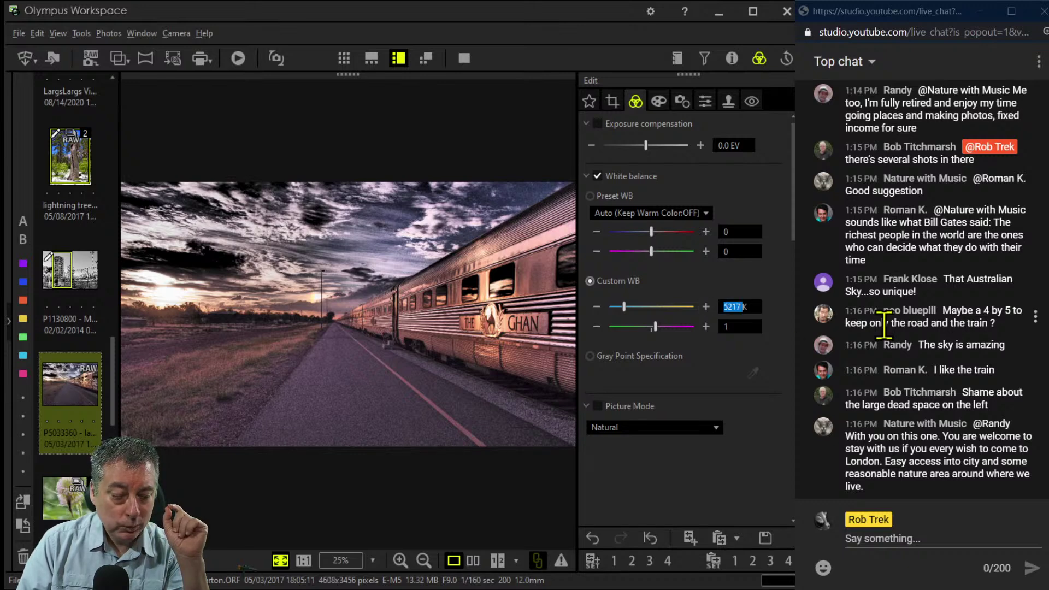
type("5500")
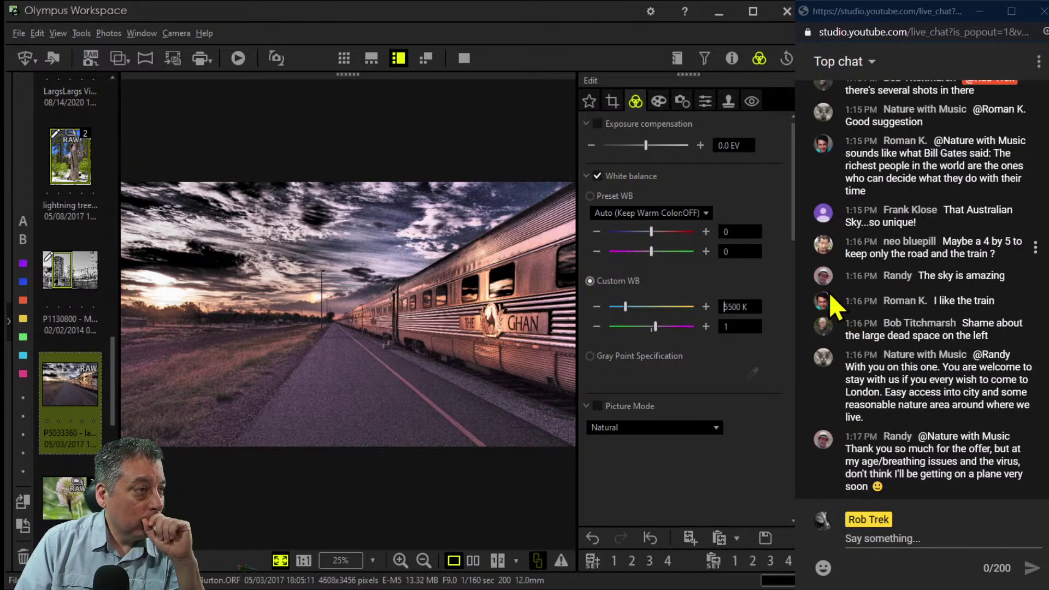
key("Tab")
key("space")
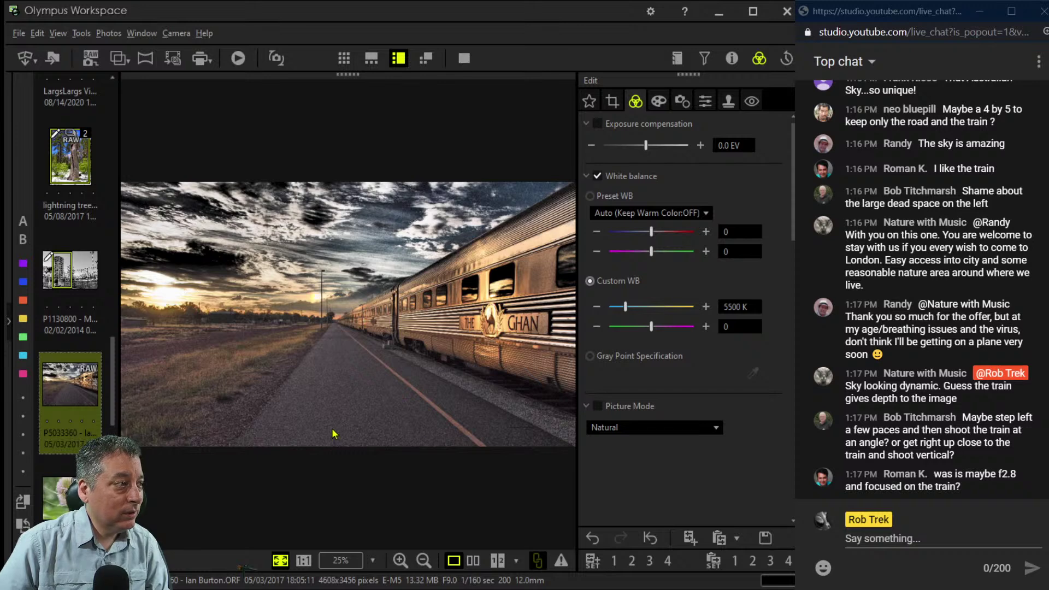
Shape the RGB tone curve into an S, lowering the shadows and lifting the highlights for stronger contrast.
scroll(683, 317, "down", 10)
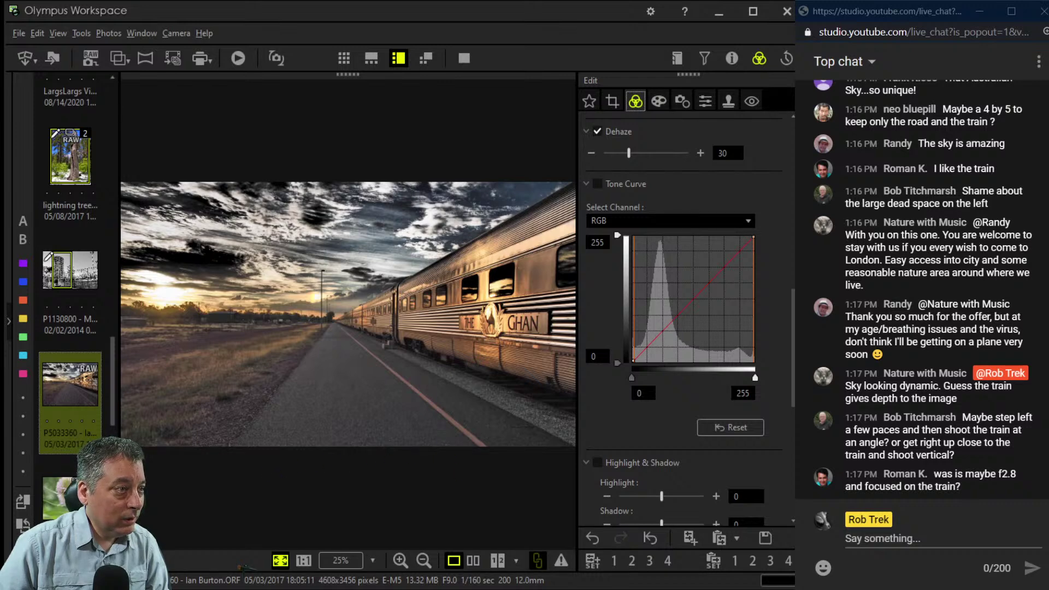
left_click_drag(665, 328, 715, 269)
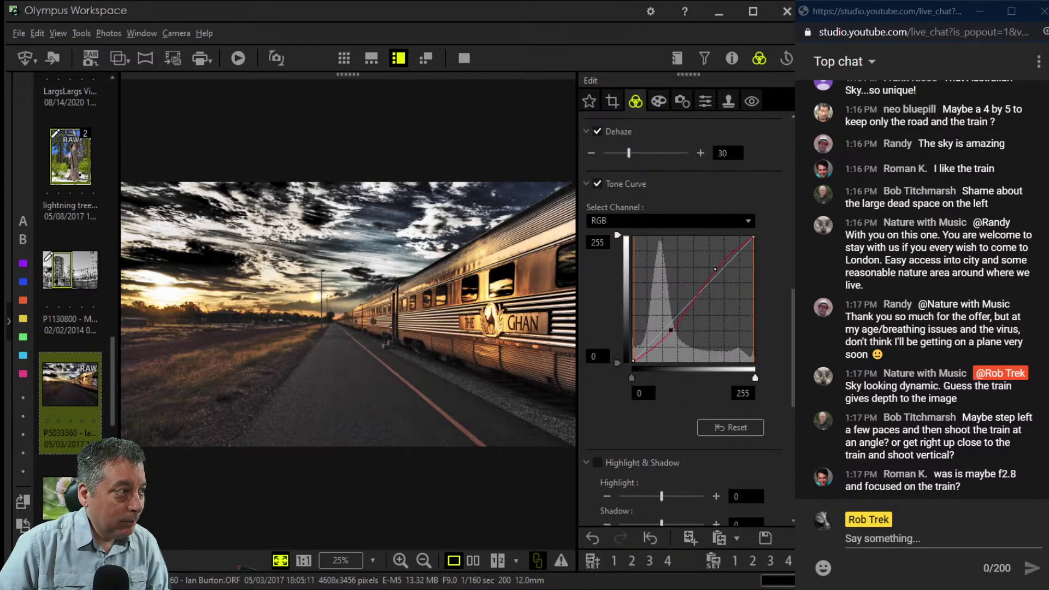
left_click_drag(667, 338, 648, 352)
left_click_drag(715, 269, 713, 268)
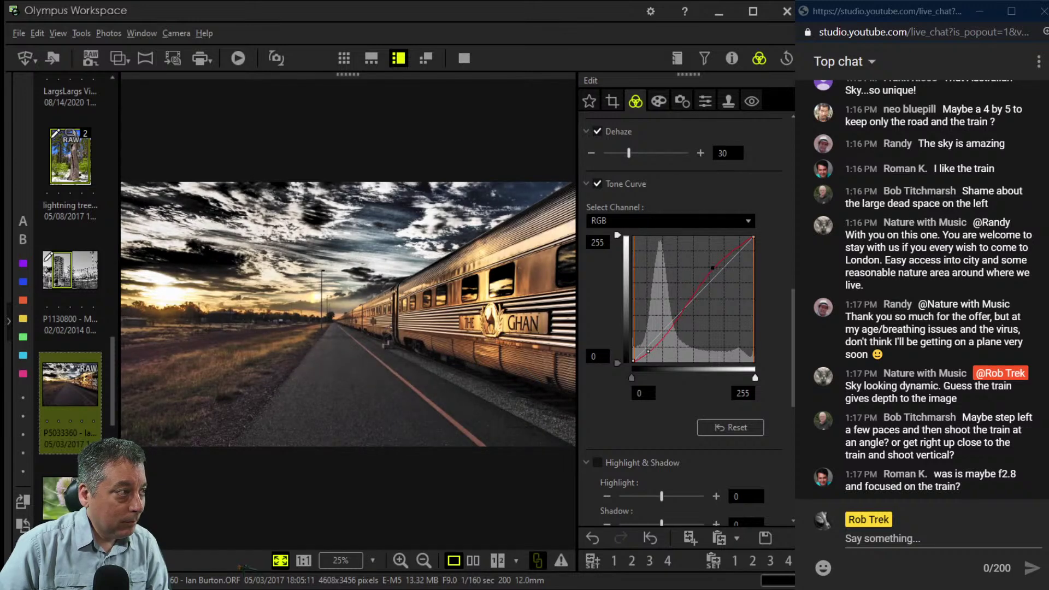
left_click_drag(648, 351, 652, 353)
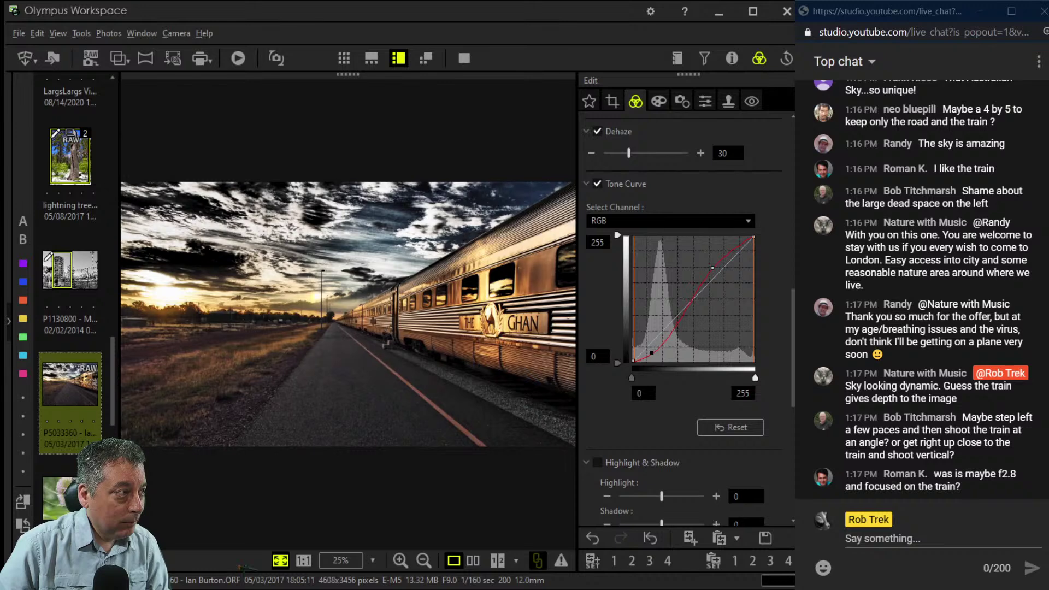
left_click_drag(712, 268, 711, 264)
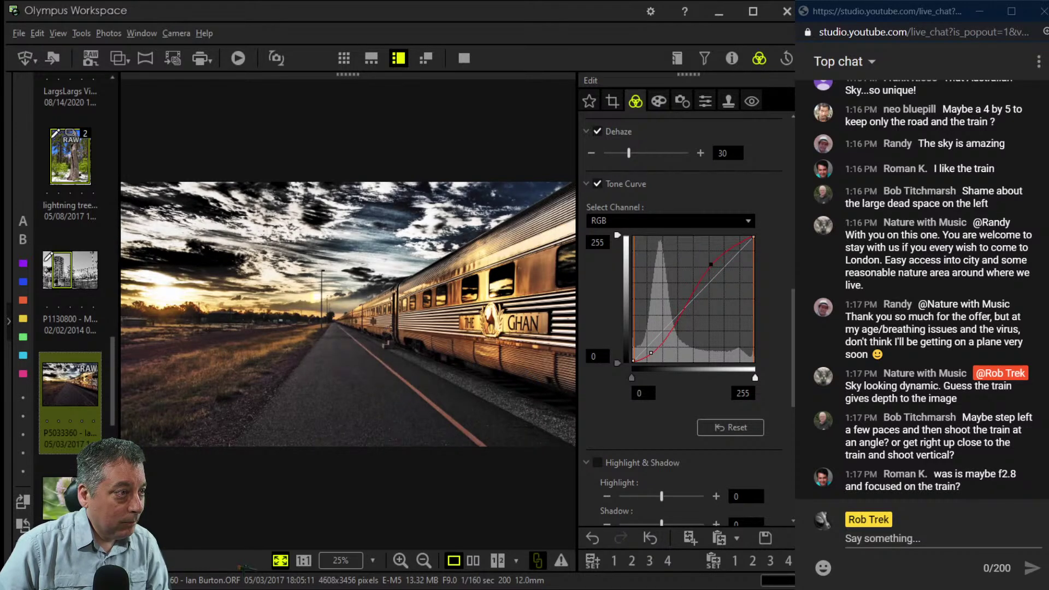
Lift the midtones of the train photo's RGB tone curve further and compare the edit side by side with the original.
left_click(650, 353)
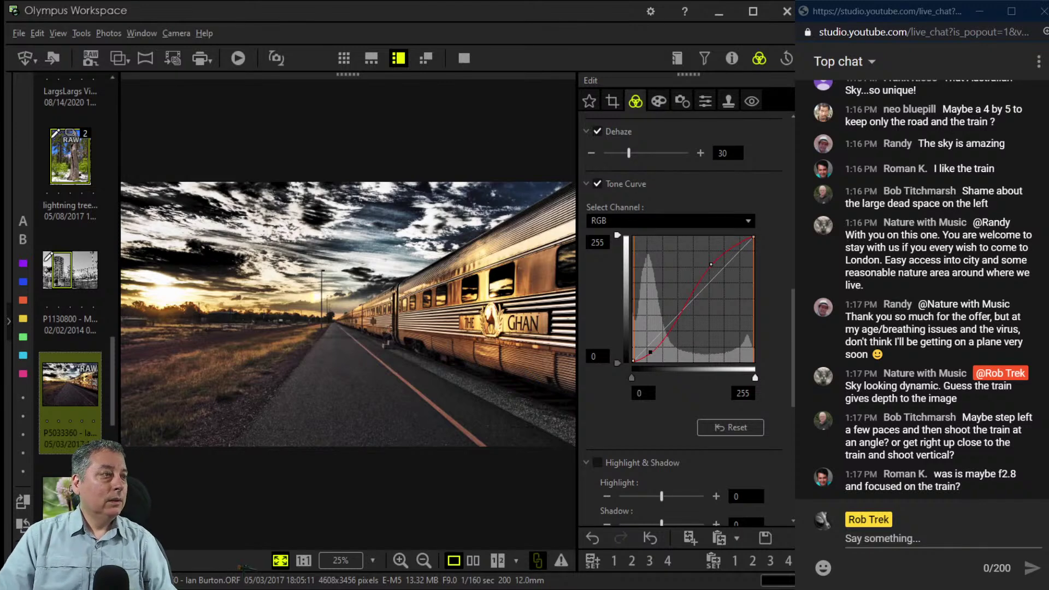
left_click_drag(711, 264, 689, 277)
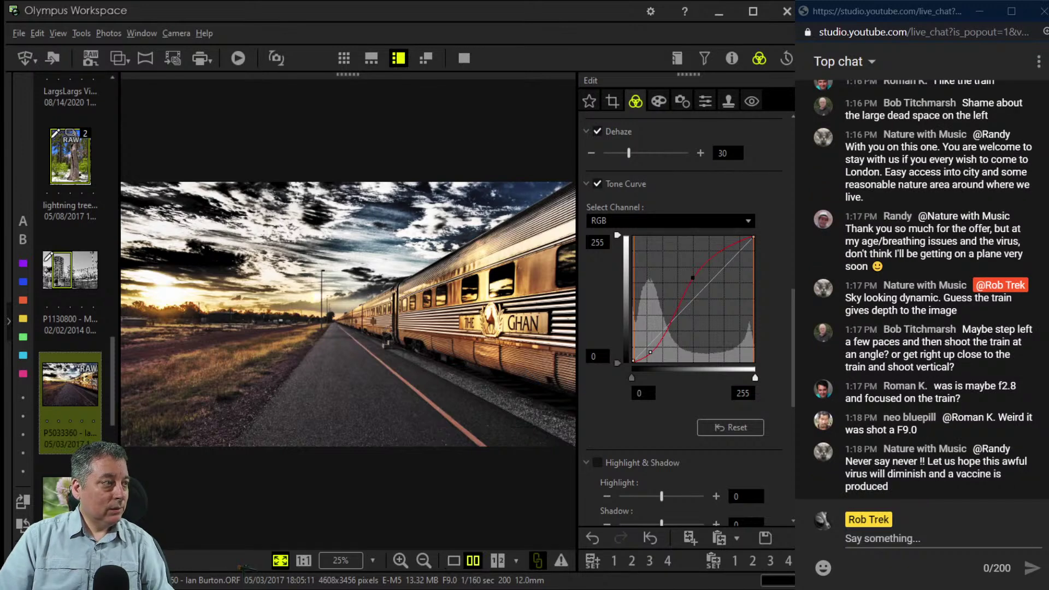
left_click(473, 560)
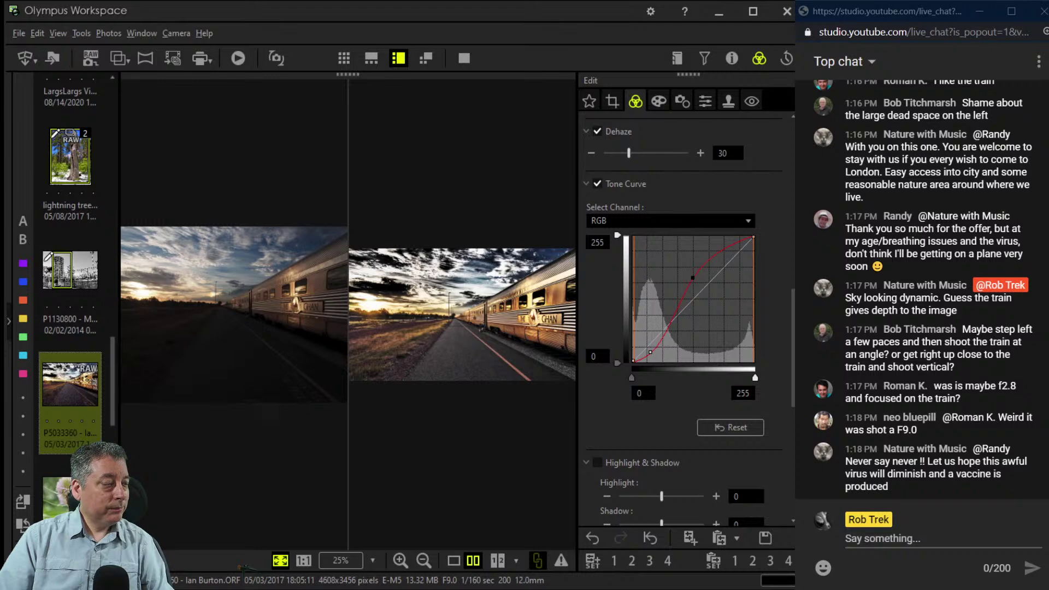
key("ctrl+e")
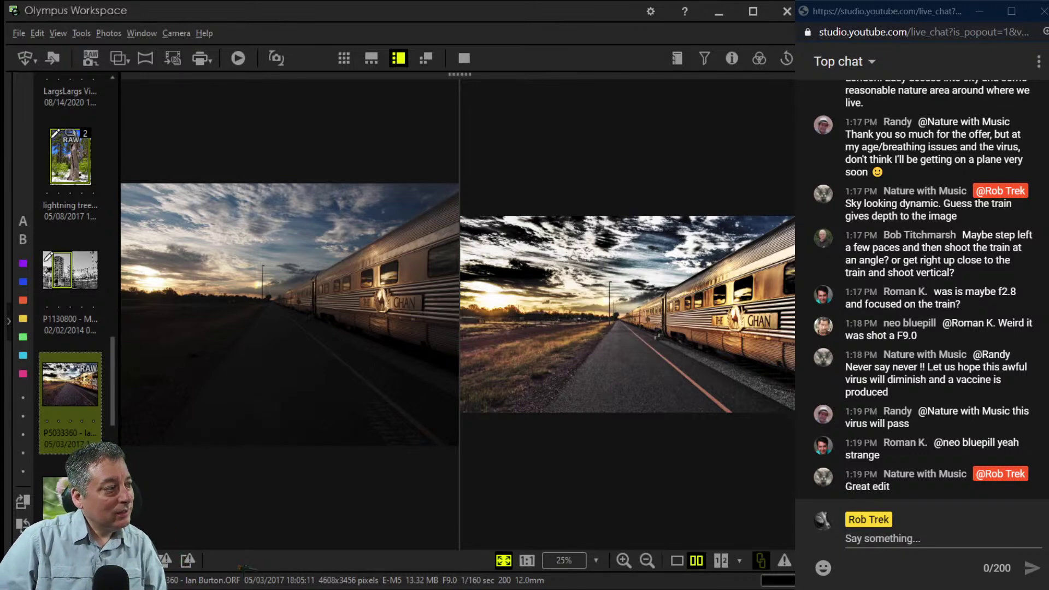
Open the photo of the brown butterfly on the thistle-like flower and show it as a single image.
left_click(70, 498)
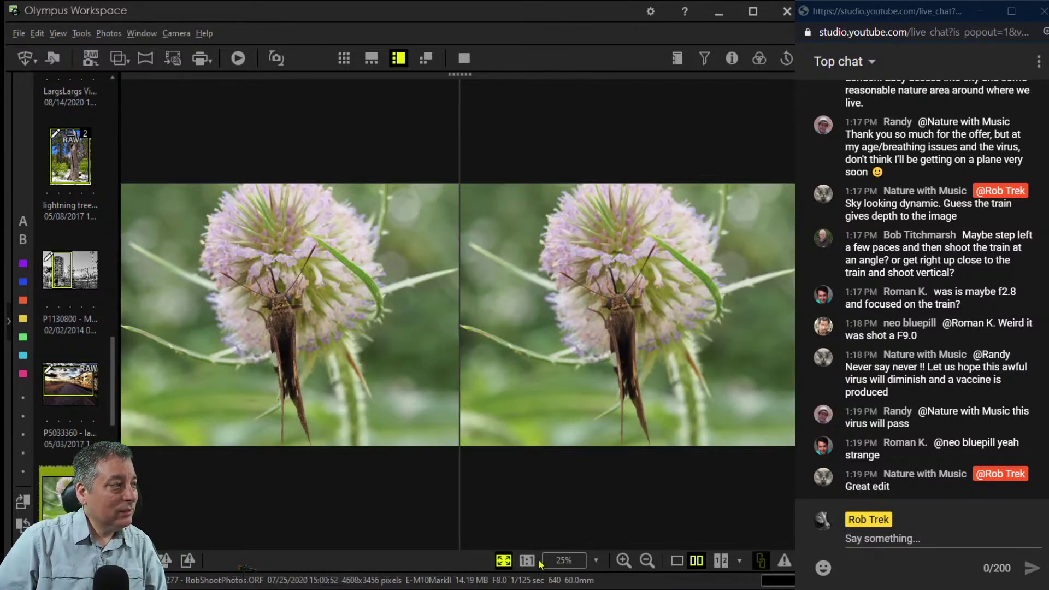
scroll(70, 328, "down", 5)
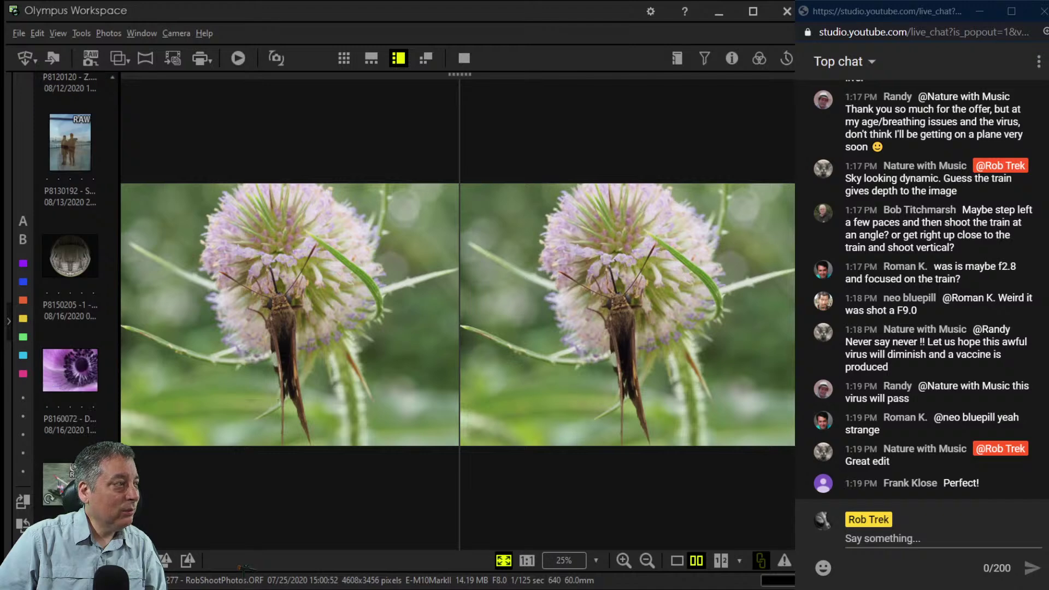
scroll(71, 480, "up", 5)
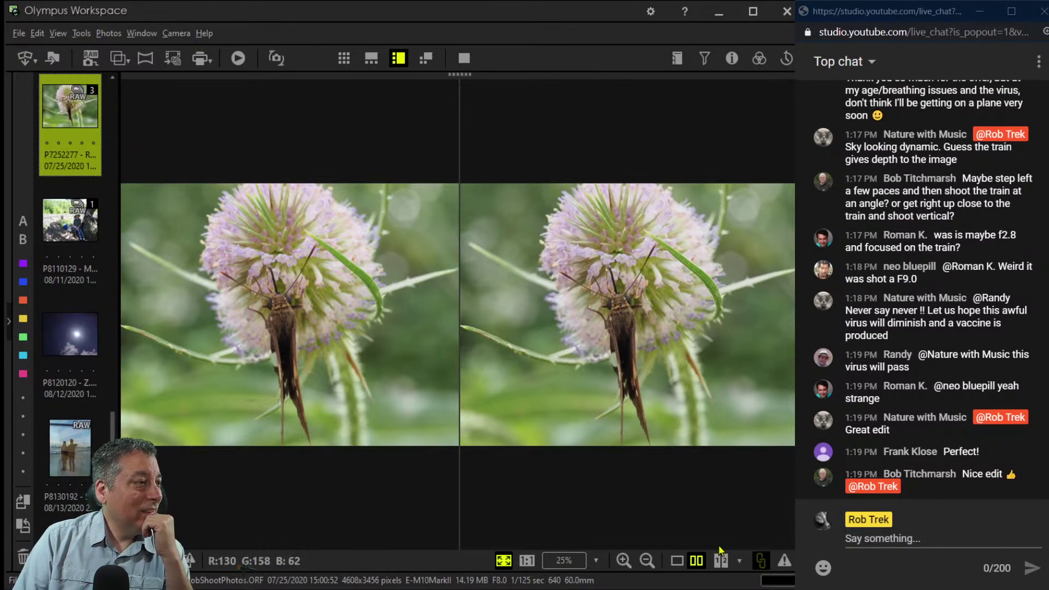
left_click(676, 561)
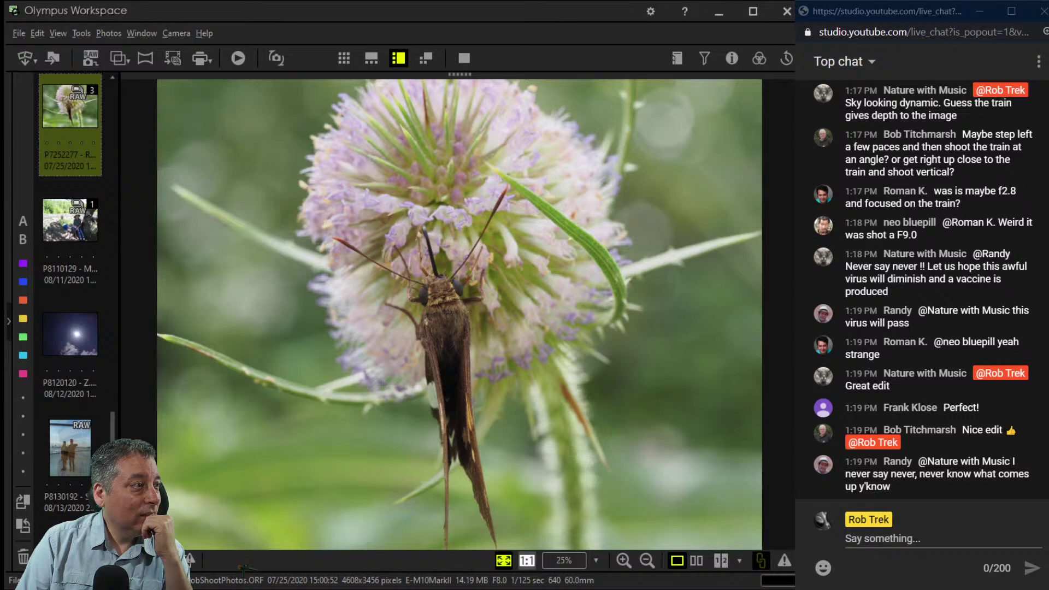
Inspect the butterfly's head at actual size and return to the fitted view.
left_click(526, 561)
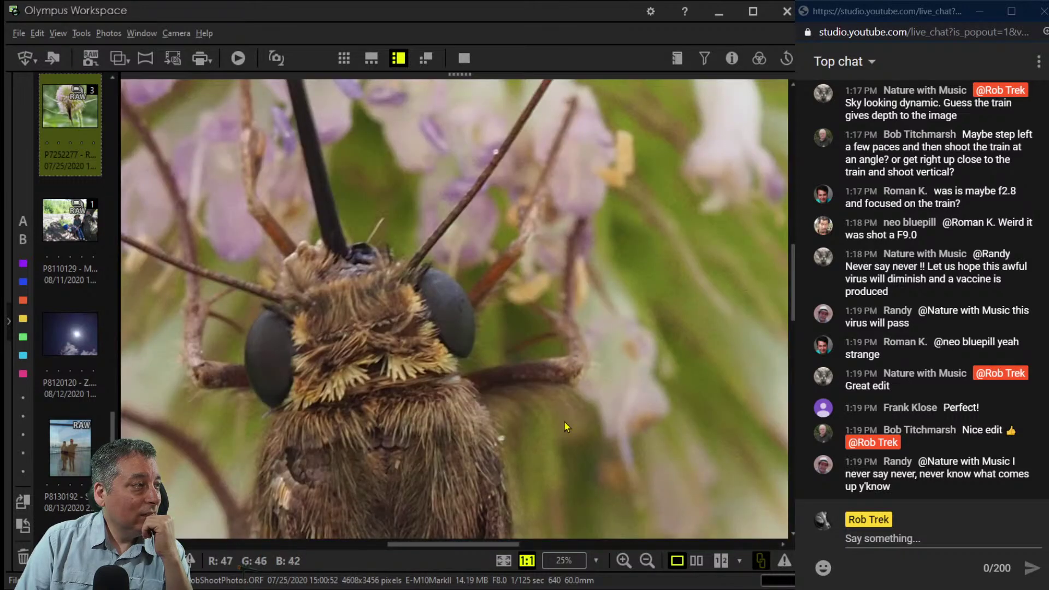
left_click_drag(535, 520, 631, 429)
left_click(660, 446)
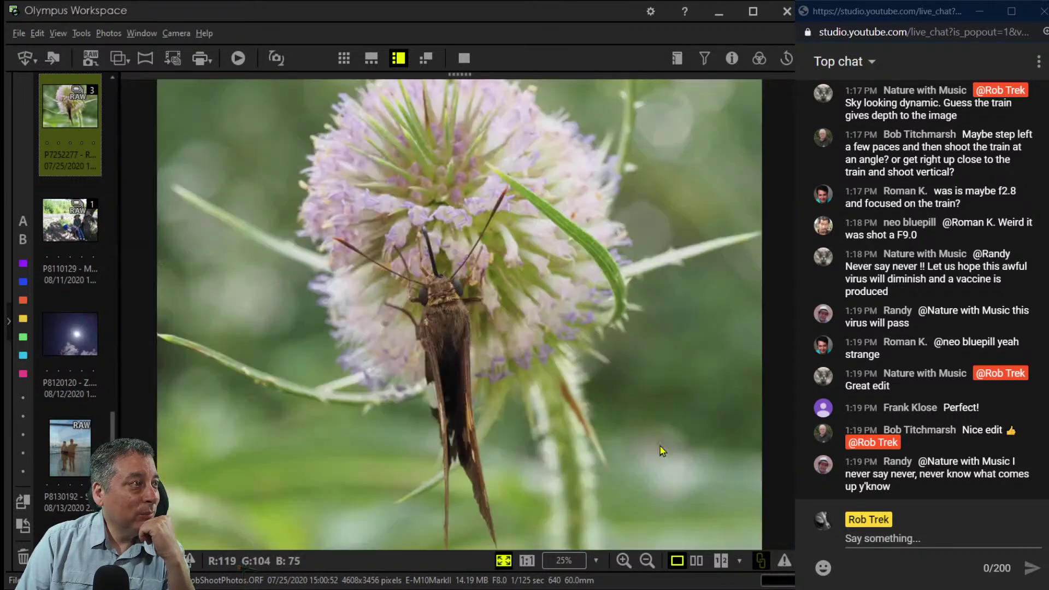
Crop the butterfly photo to a 1:1 square of 2106 x 2106 pixels covering the flower and the butterfly's head.
left_click(732, 57)
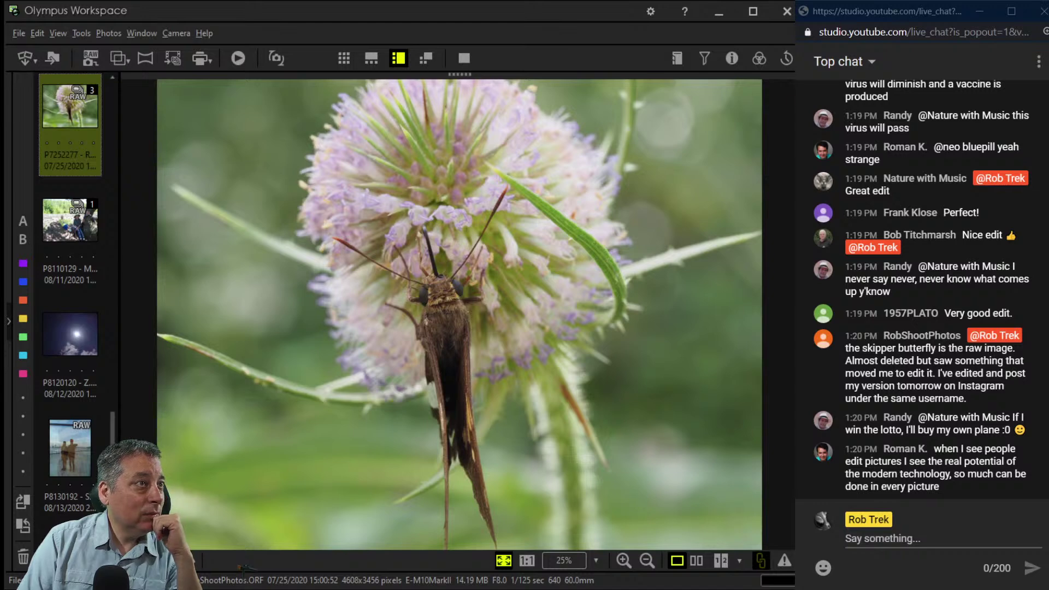
left_click(760, 58)
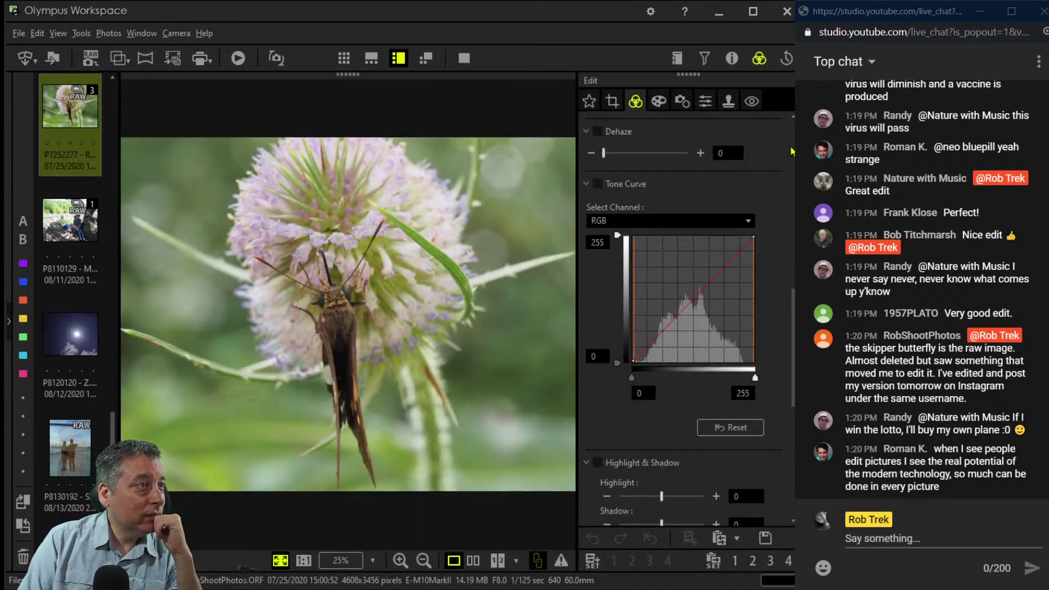
left_click(611, 101)
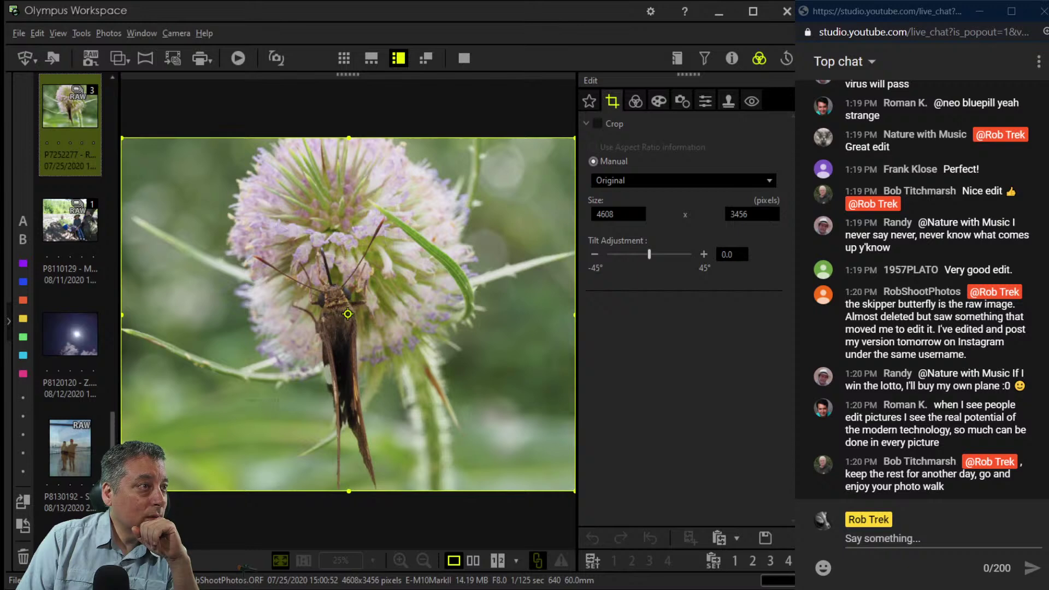
key("Down")
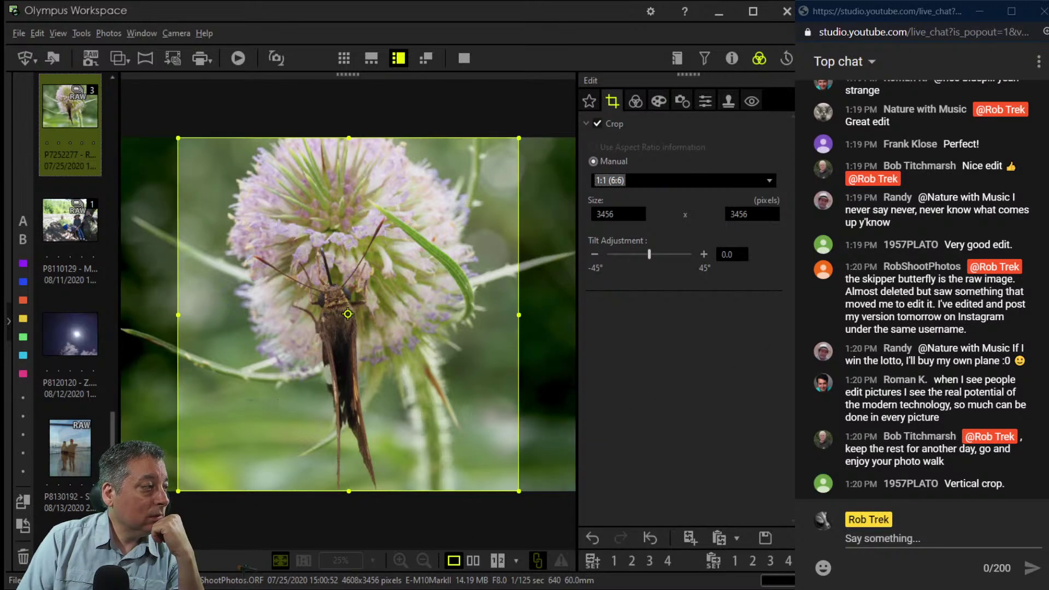
left_click_drag(178, 490, 386, 404)
left_click_drag(530, 363, 481, 368)
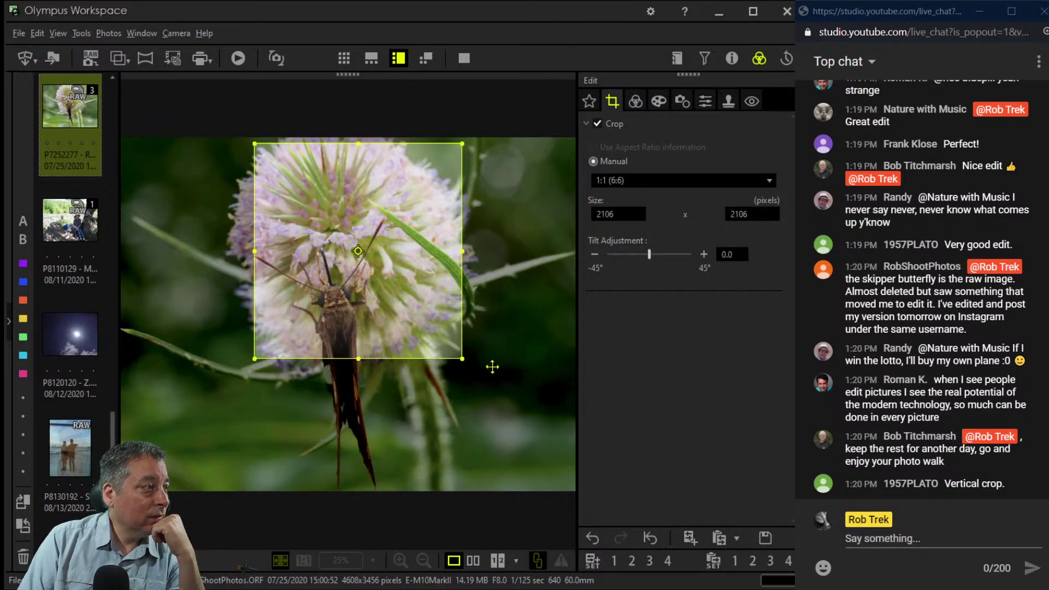
left_click_drag(492, 366, 487, 335)
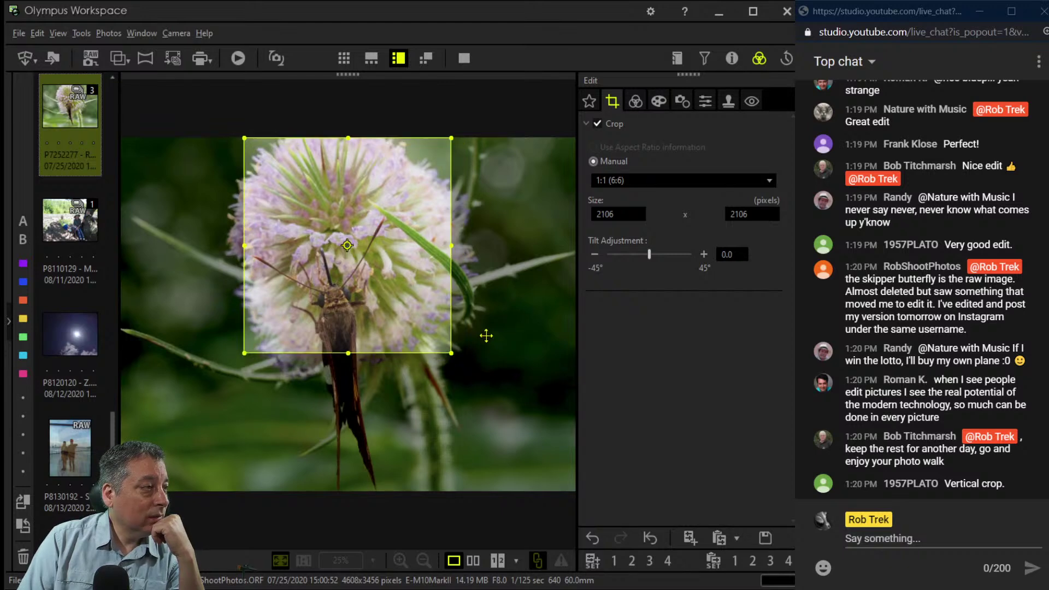
left_click(635, 101)
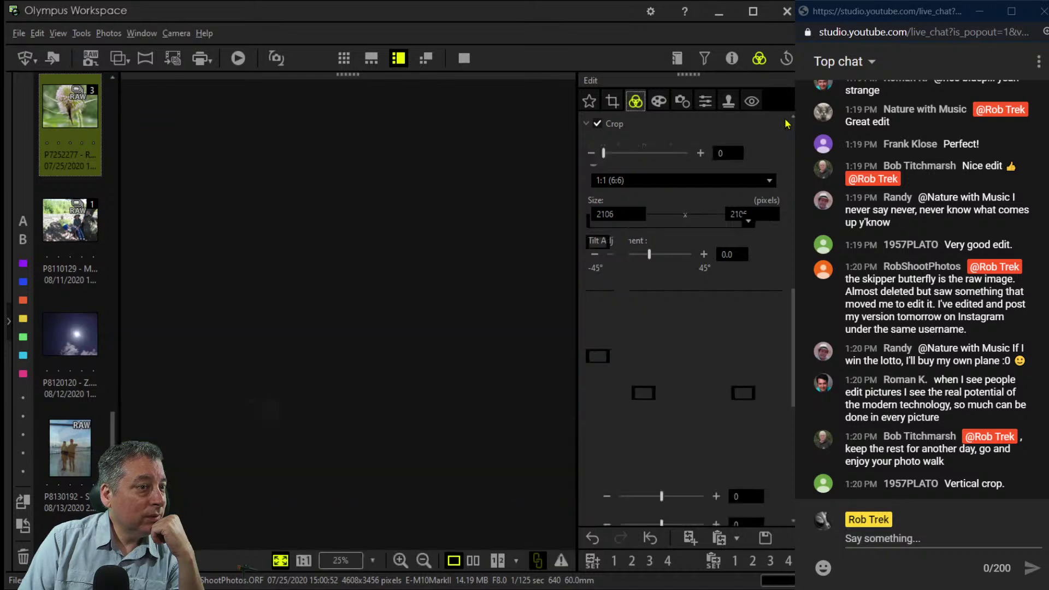
left_click(732, 259)
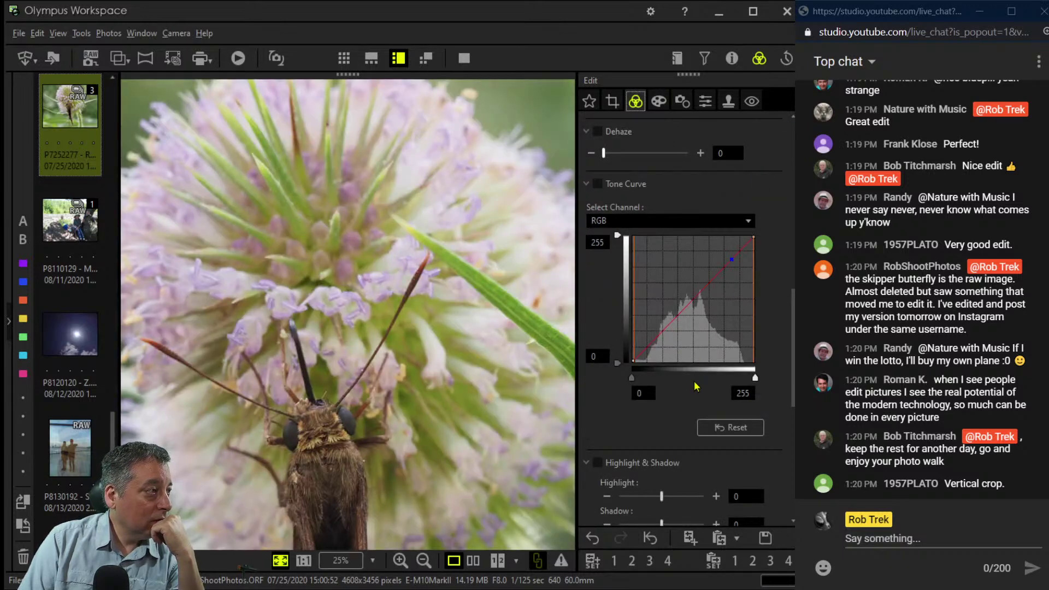
Tilt the butterfly photo by 39.9 degrees and reposition the 1680 x 1680 square crop over the butterfly's head and antennae.
left_click(612, 100)
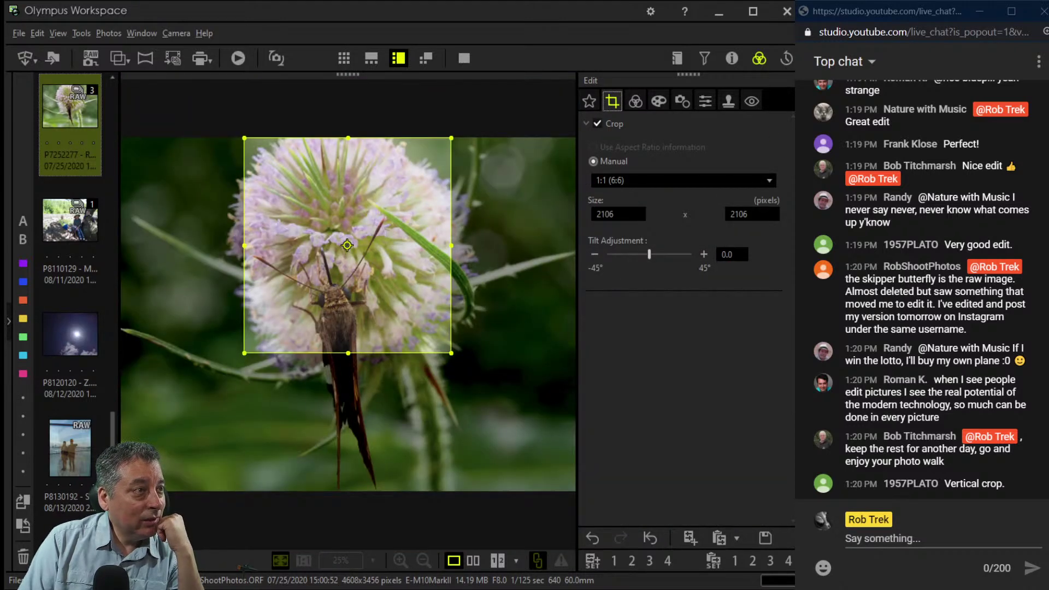
left_click_drag(649, 254, 686, 254)
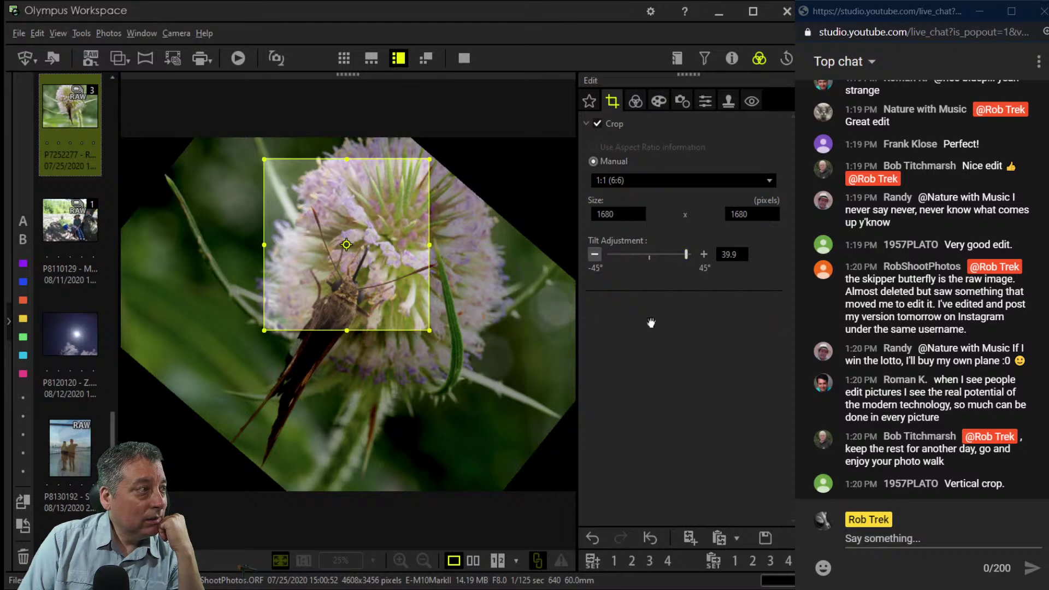
left_click_drag(466, 319, 505, 352)
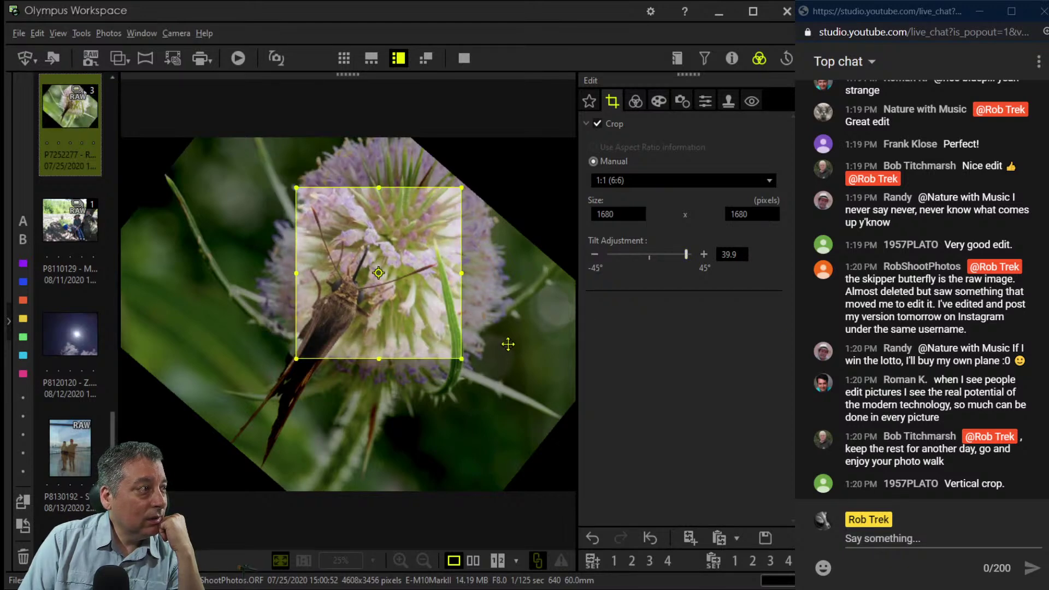
left_click(635, 101)
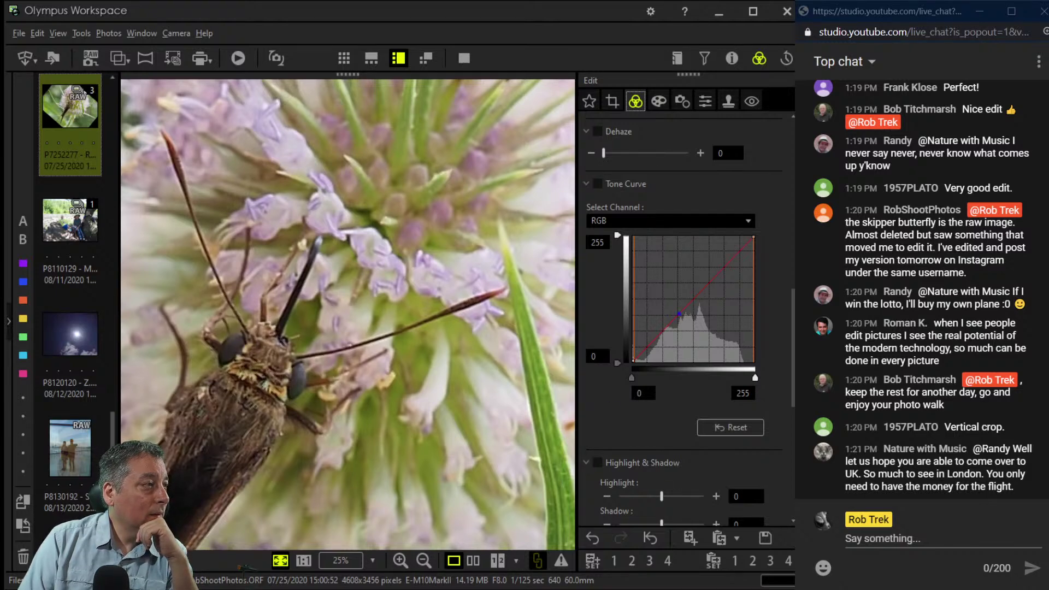
Set the butterfly photo's Sharpness to 2.0 and check the head detail at actual size.
left_click(705, 100)
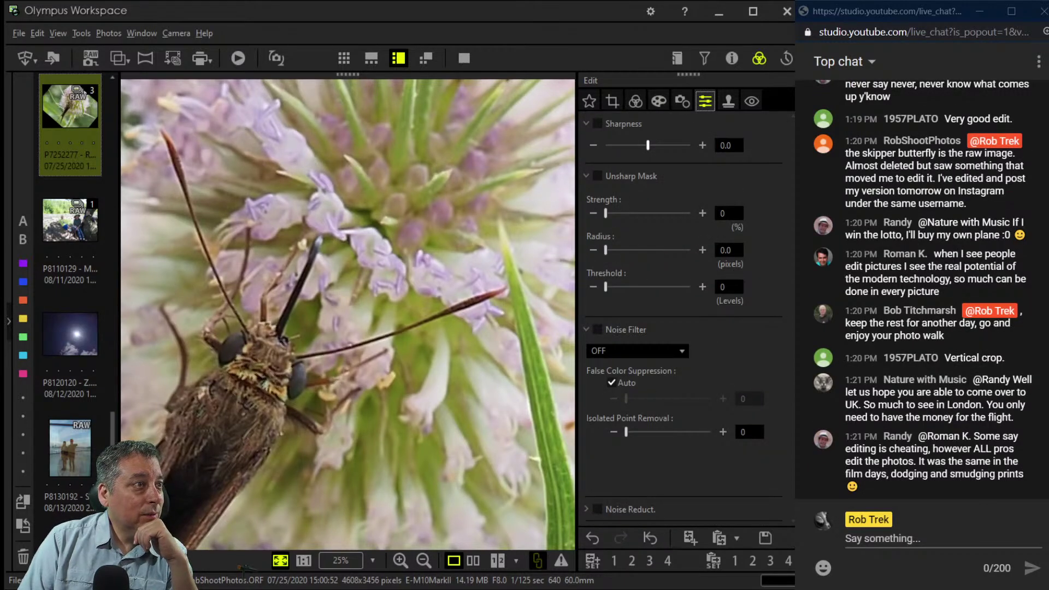
left_click_drag(648, 145, 691, 145)
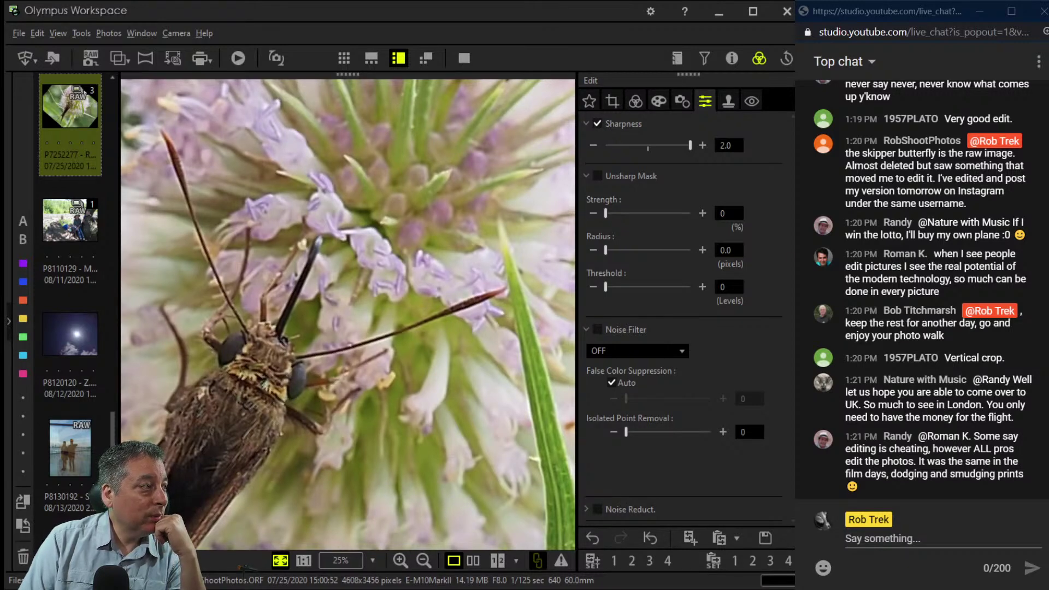
left_click(324, 443)
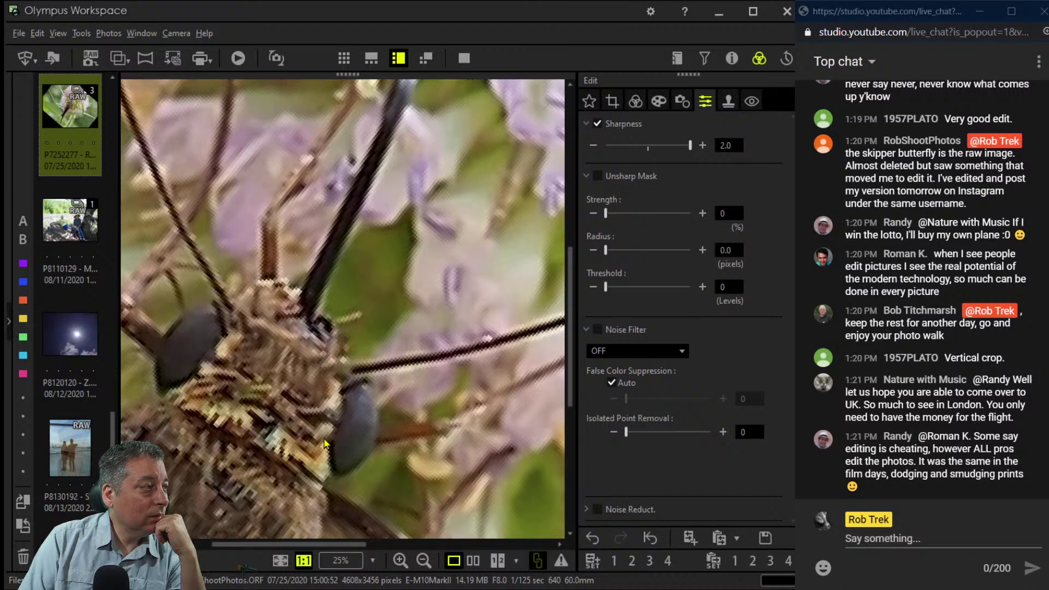
left_click(324, 443)
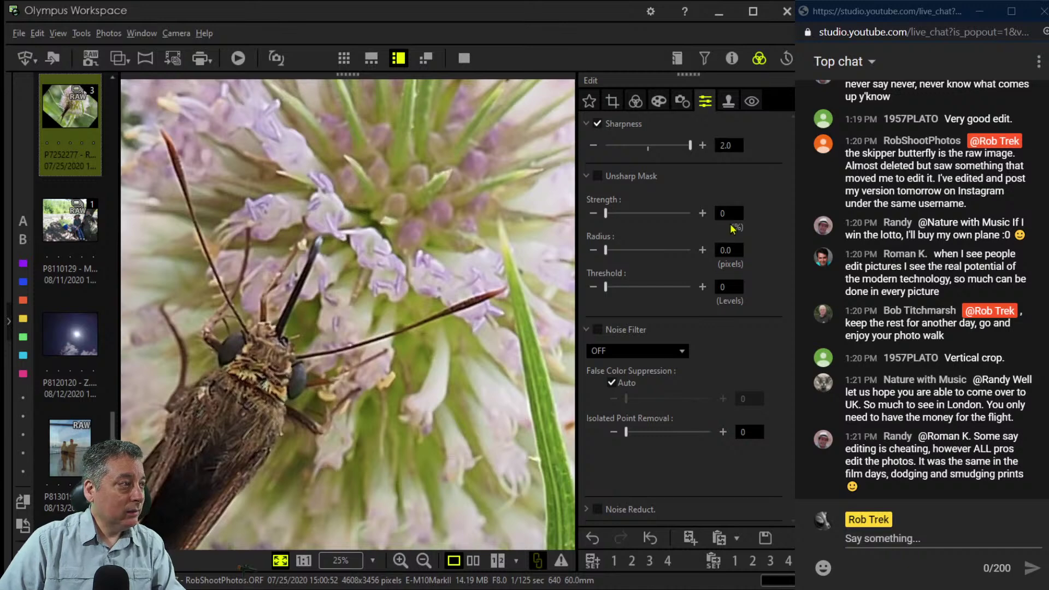
Try the Pop Art filter on the butterfly photo.
left_click(635, 100)
left_click(658, 100)
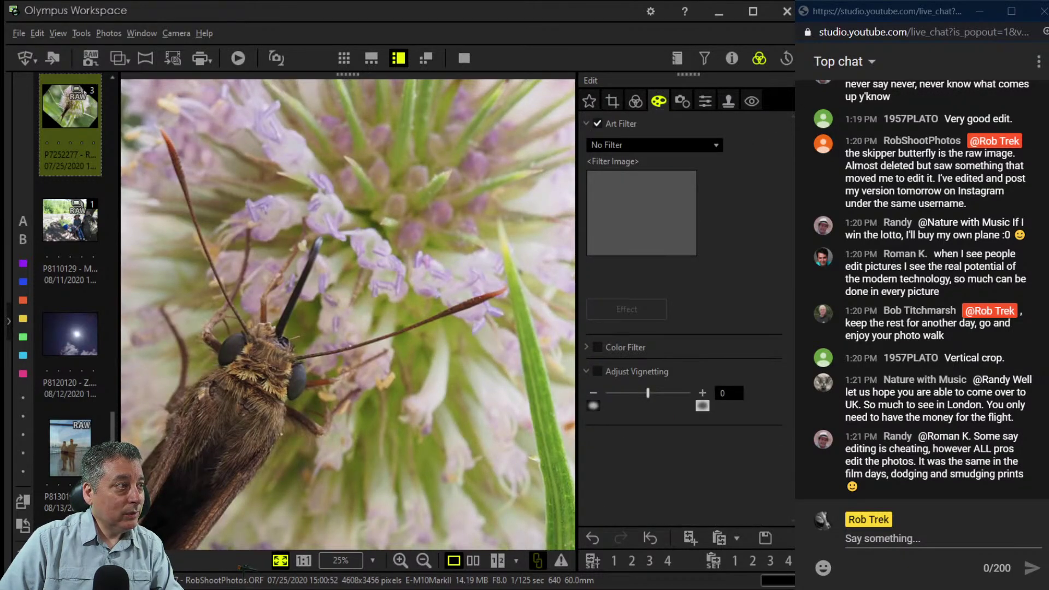
left_click(611, 168)
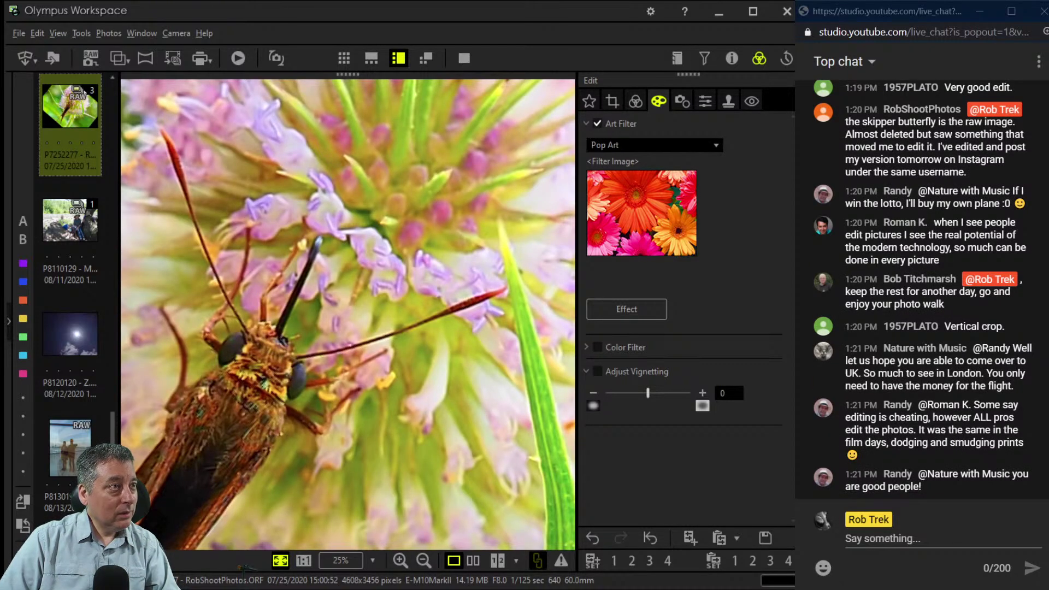
left_click(628, 158)
Raise the butterfly photo's Saturation to 1.0.
left_click(635, 101)
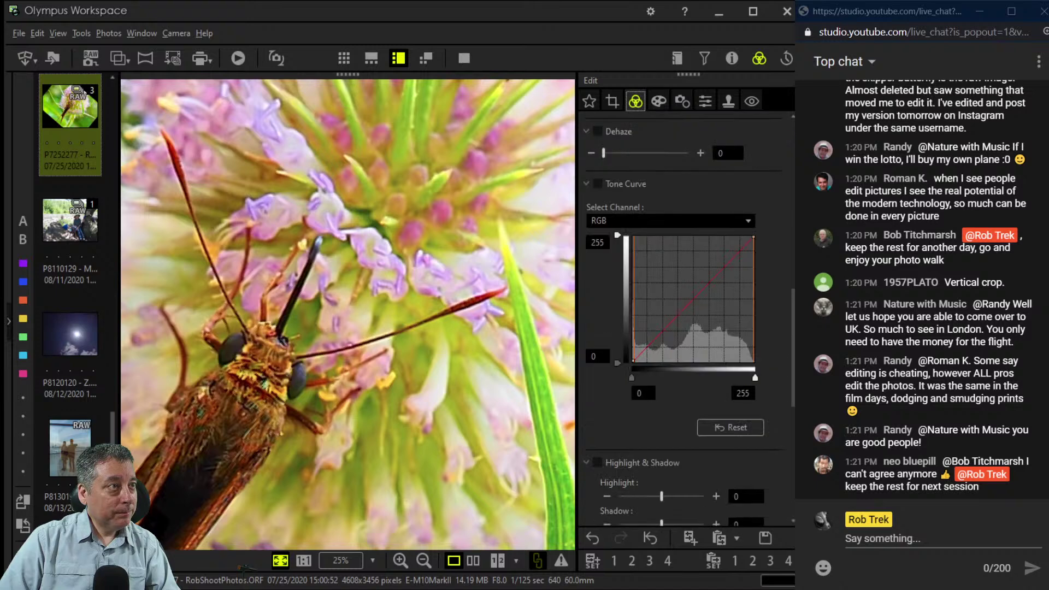
scroll(686, 317, "down", 6)
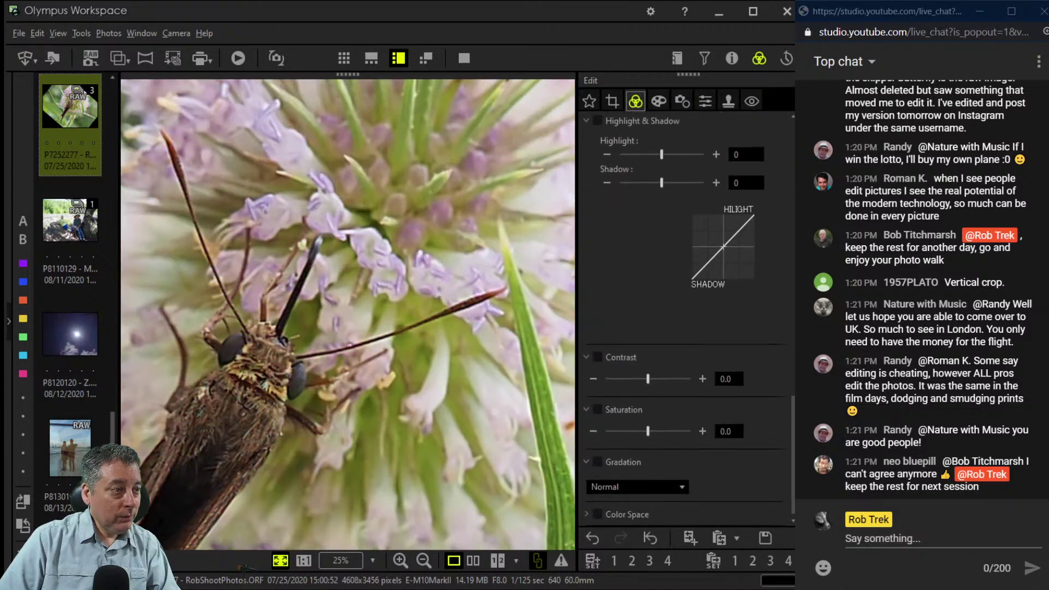
left_click_drag(648, 431, 668, 431)
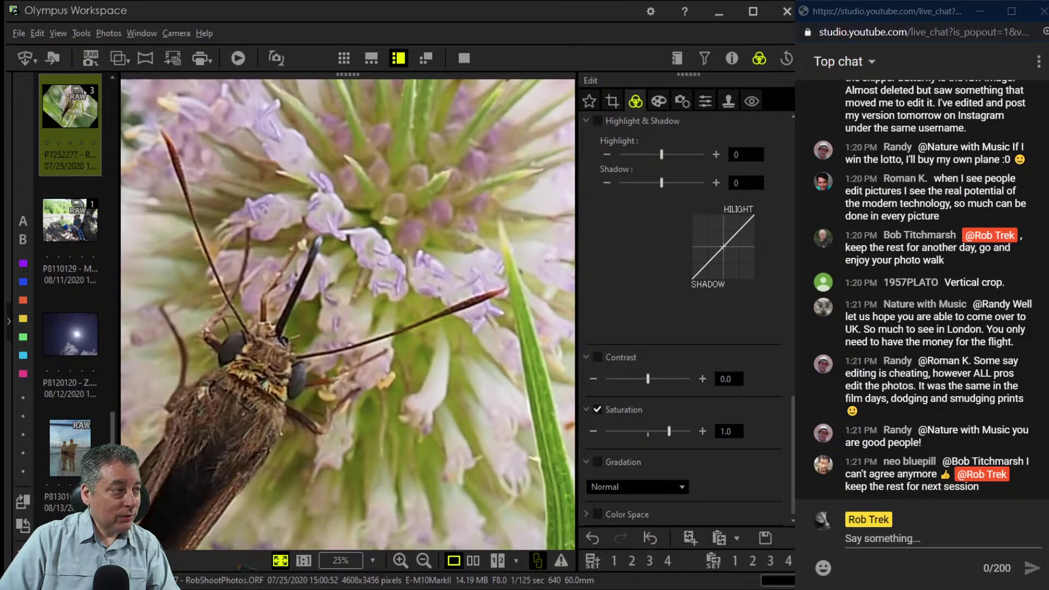
Set the butterfly photo's Picture Mode to Vivid and its Clarity to 31.
scroll(641, 416, "up", 5)
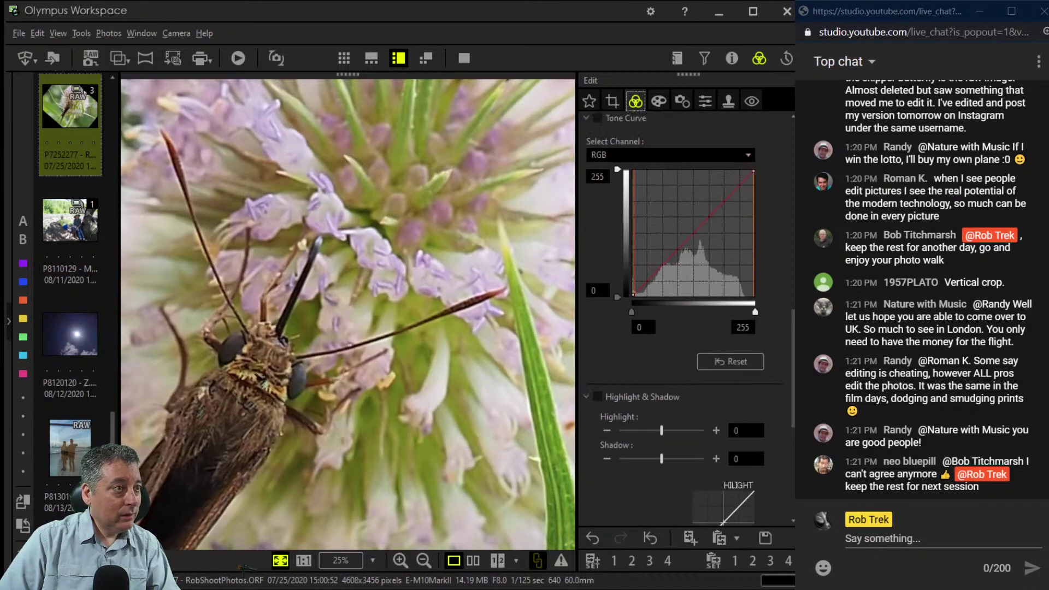
scroll(683, 317, "up", 8)
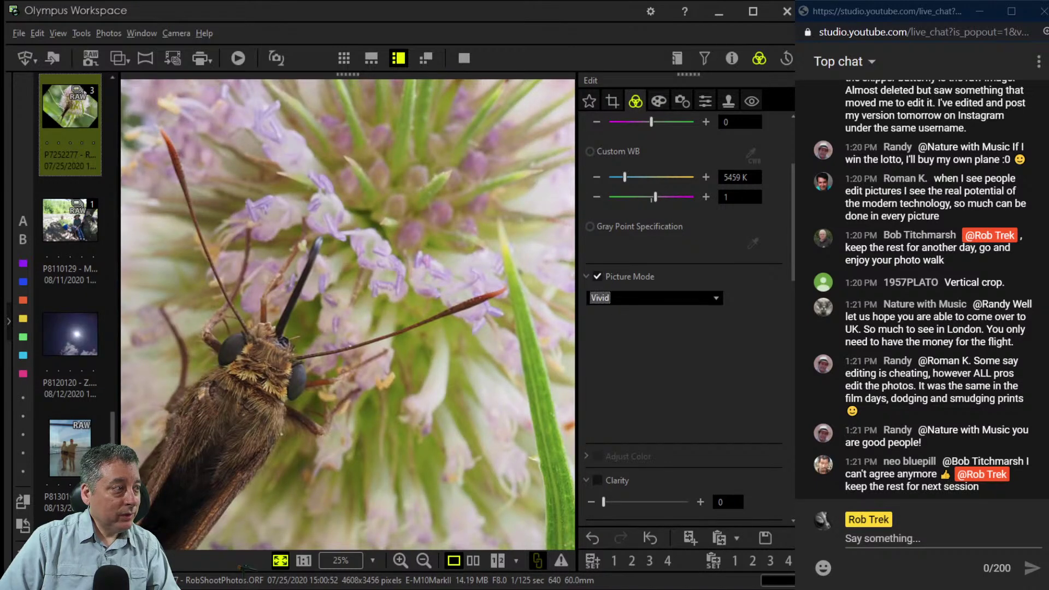
scroll(654, 298, "down", 3)
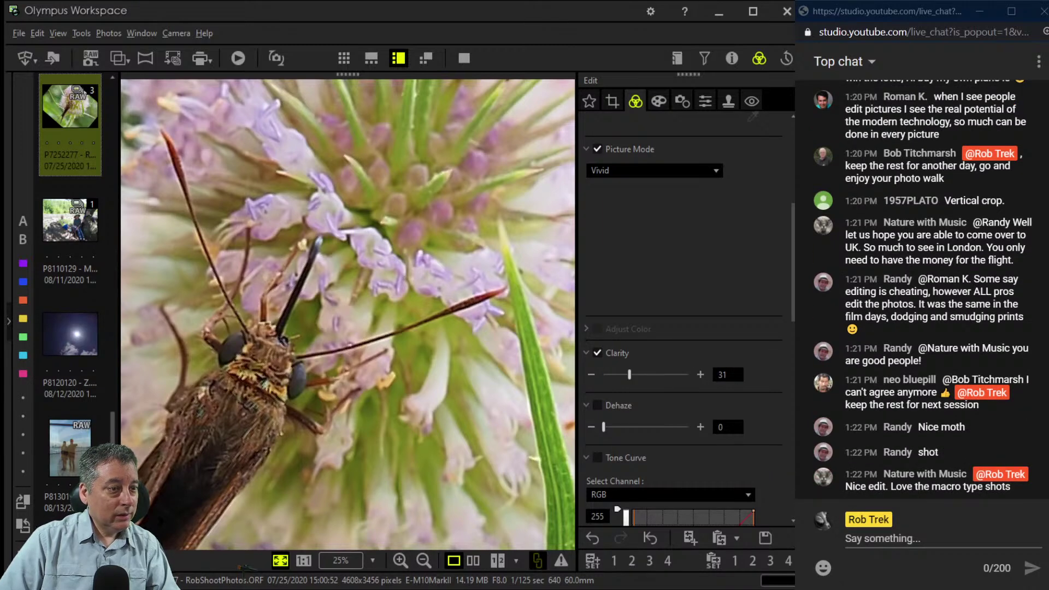
scroll(683, 317, "down", 5)
scroll(688, 317, "down", 2)
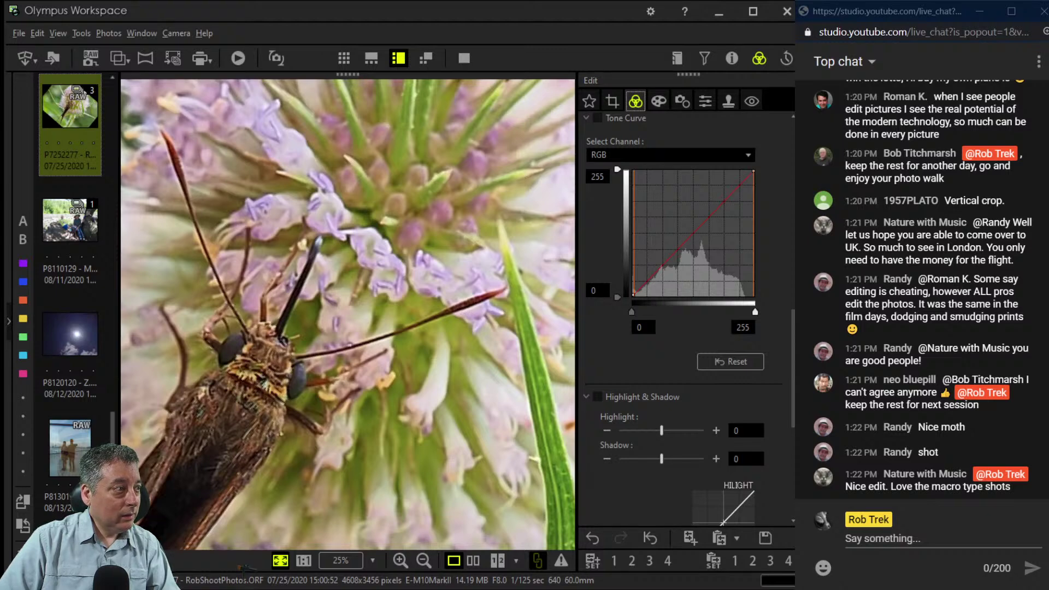
Shape the butterfly photo's RGB tone curve with a lowered shadow point and a midtone point near the original diagonal.
left_click_drag(655, 272, 645, 288)
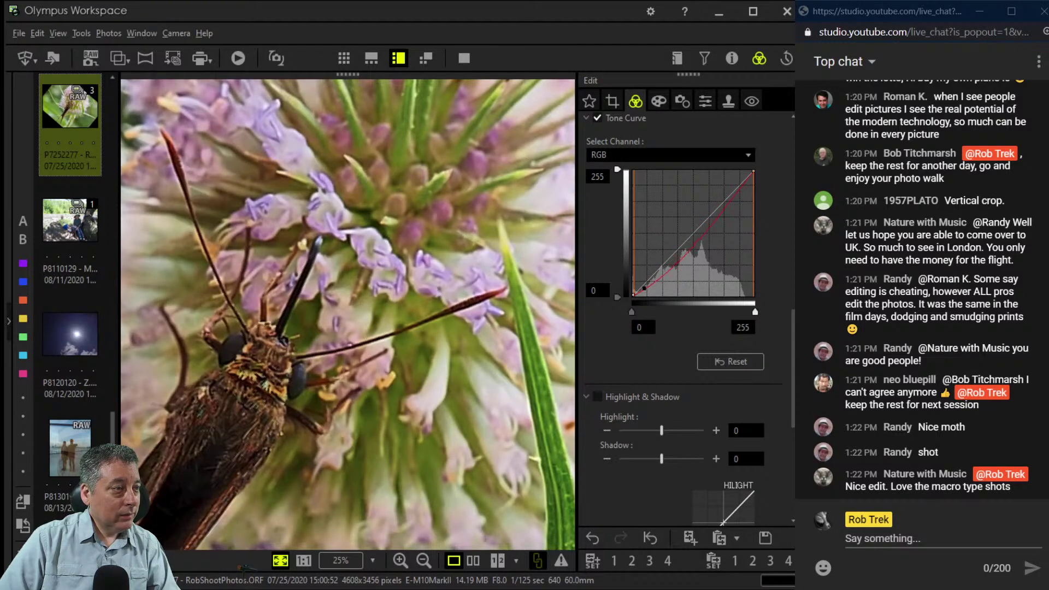
left_click_drag(684, 254, 688, 240)
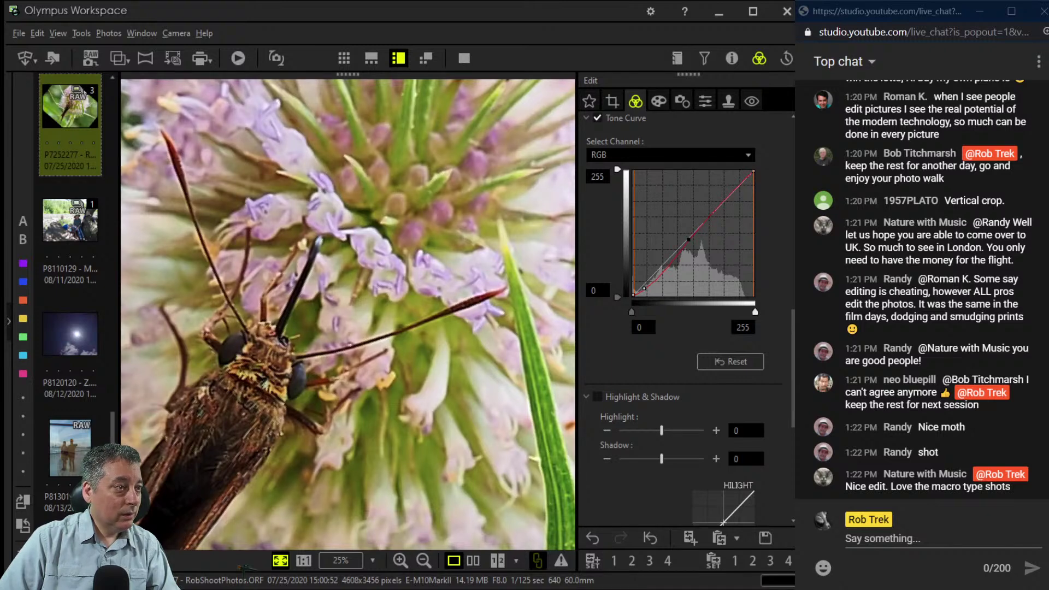
left_click_drag(645, 288, 649, 285)
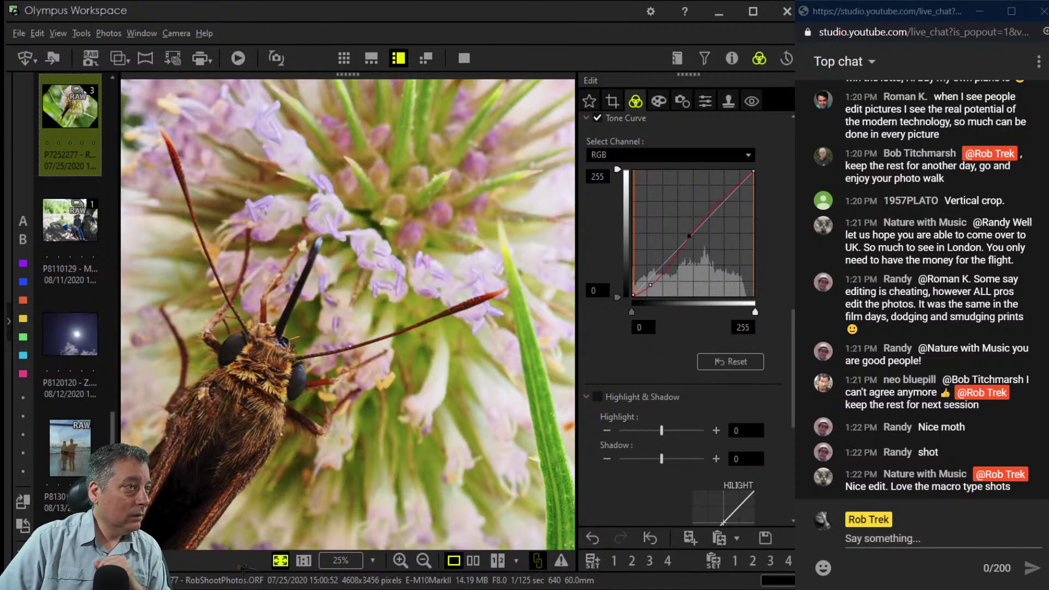
Apply an Unsharp Mask to the butterfly photo with Strength 241% and Radius 0.7 pixels, judging the head at actual size.
left_click(353, 451)
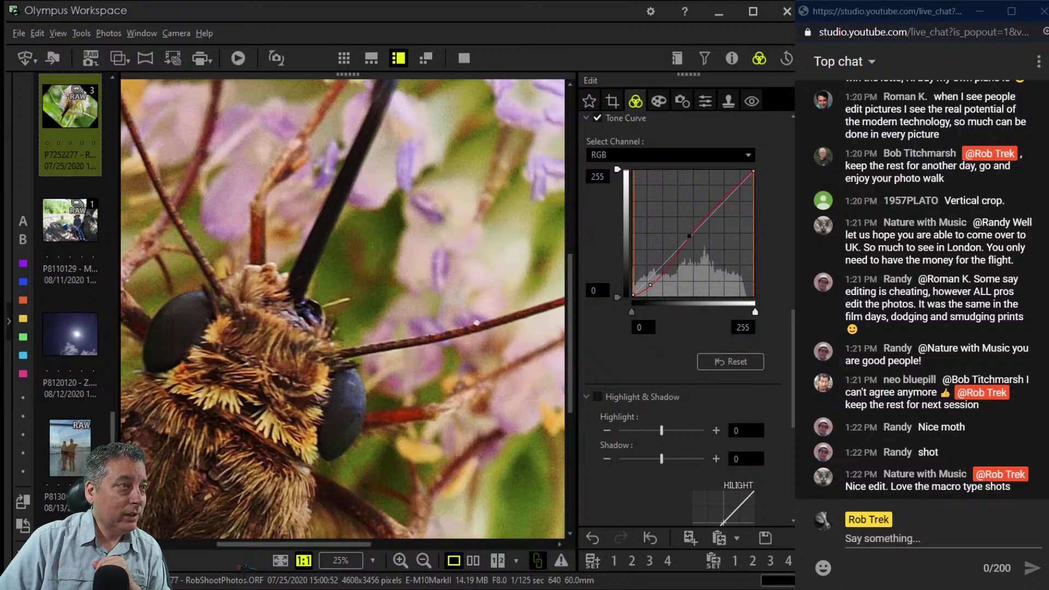
left_click(682, 100)
left_click(705, 101)
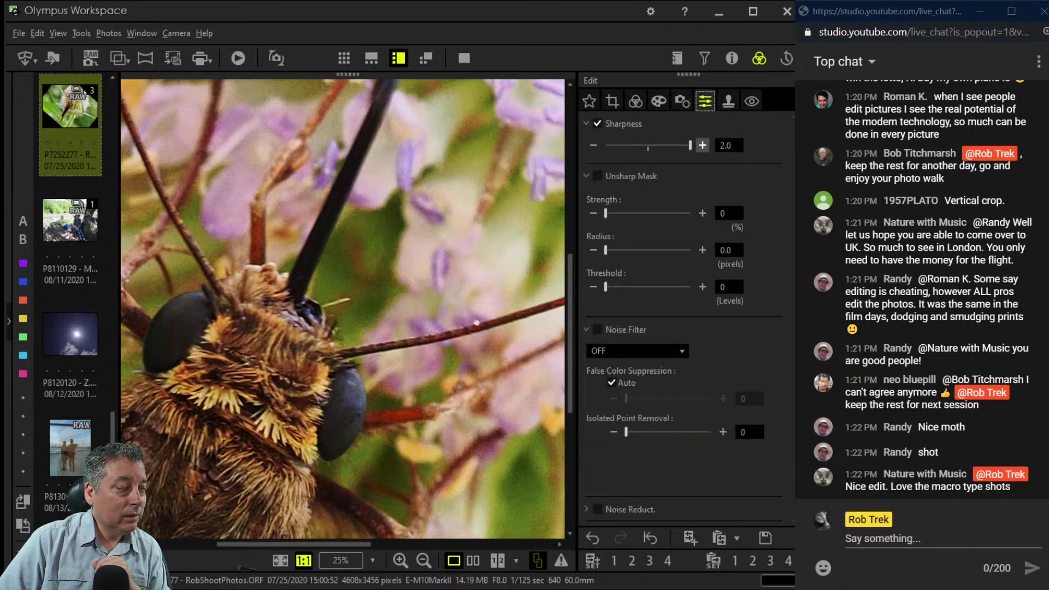
left_click_drag(605, 214, 645, 213)
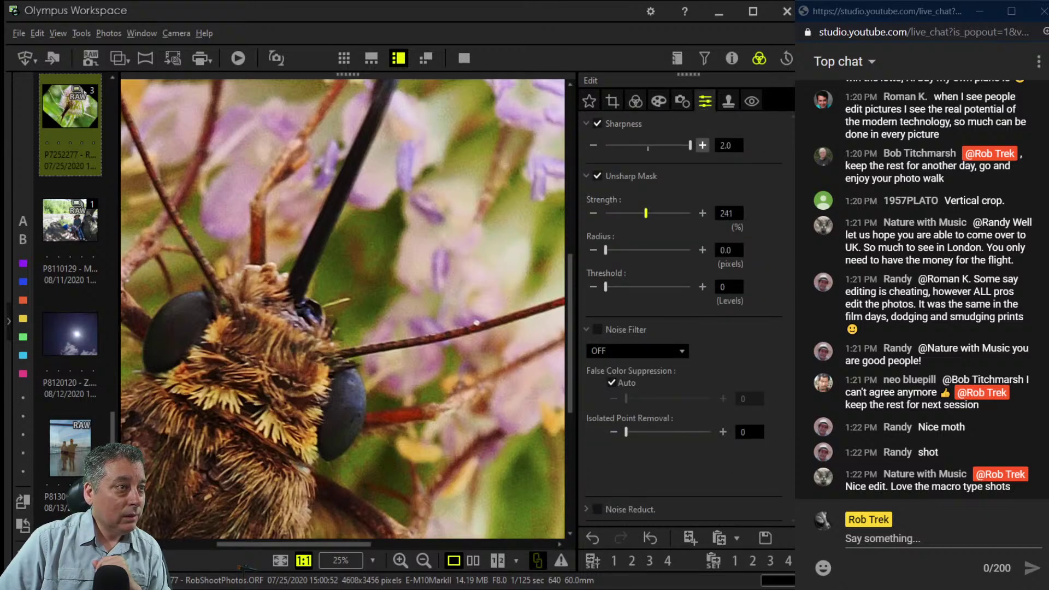
left_click(702, 250)
left_click(702, 250)
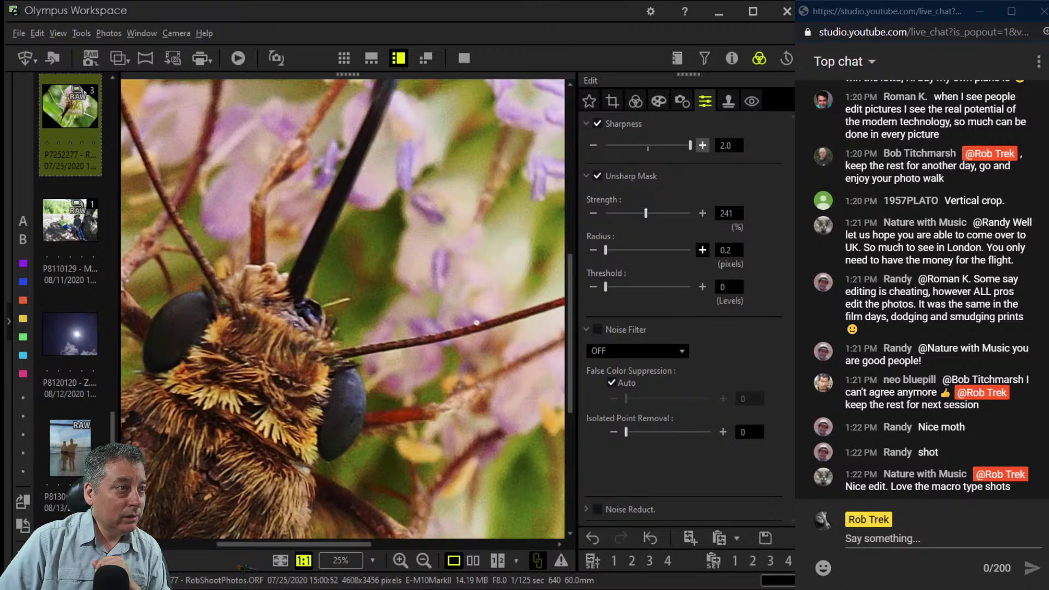
left_click(702, 249)
left_click(703, 249)
left_click(702, 250)
left_click(702, 250)
left_click(702, 249)
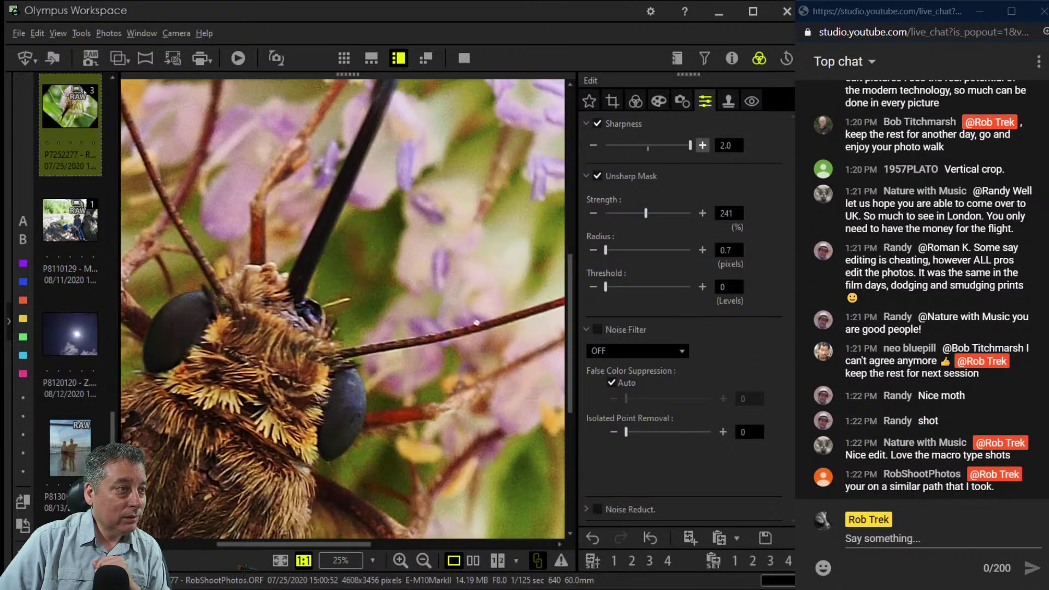
Set the Unsharp Mask Threshold to 11 levels and the Noise Filter to Low.
left_click(703, 287)
left_click(703, 287)
left_click(703, 287)
left_click(703, 287)
left_click(703, 286)
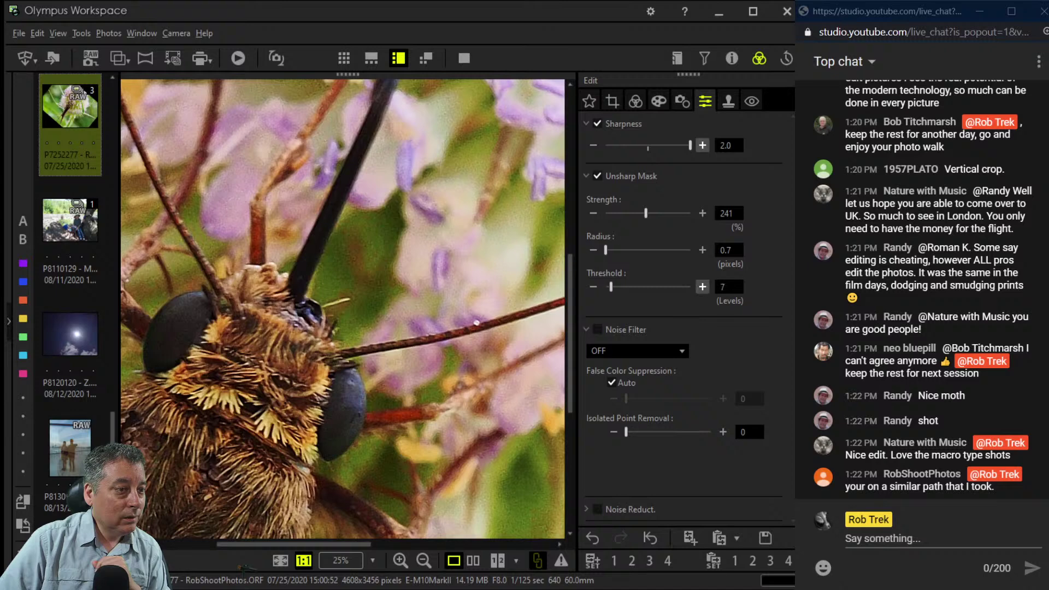
left_click(702, 287)
left_click(703, 287)
left_click(703, 287)
left_click(703, 287)
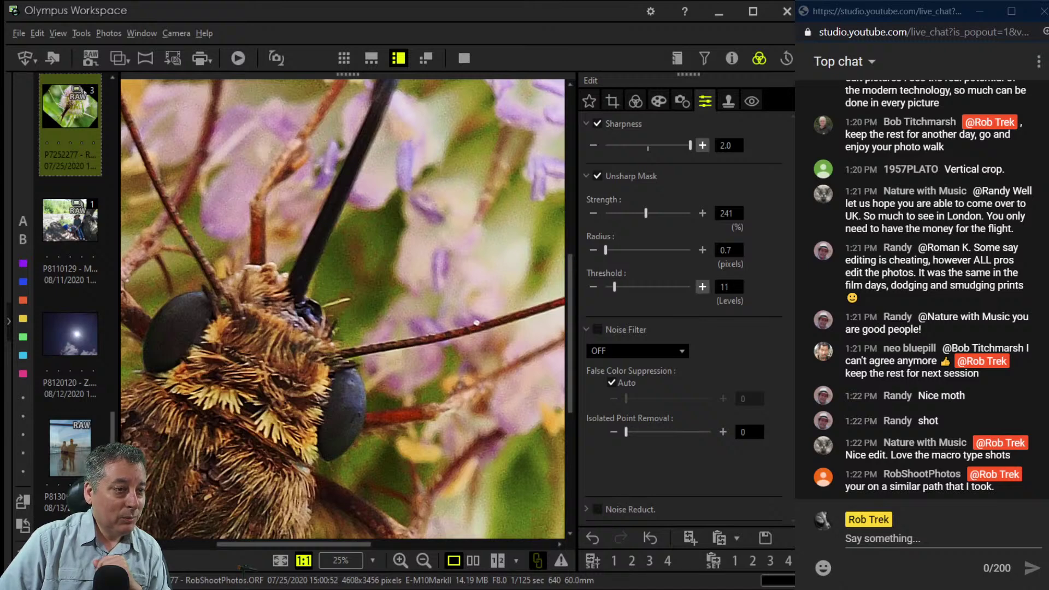
left_click(703, 287)
left_click(702, 287)
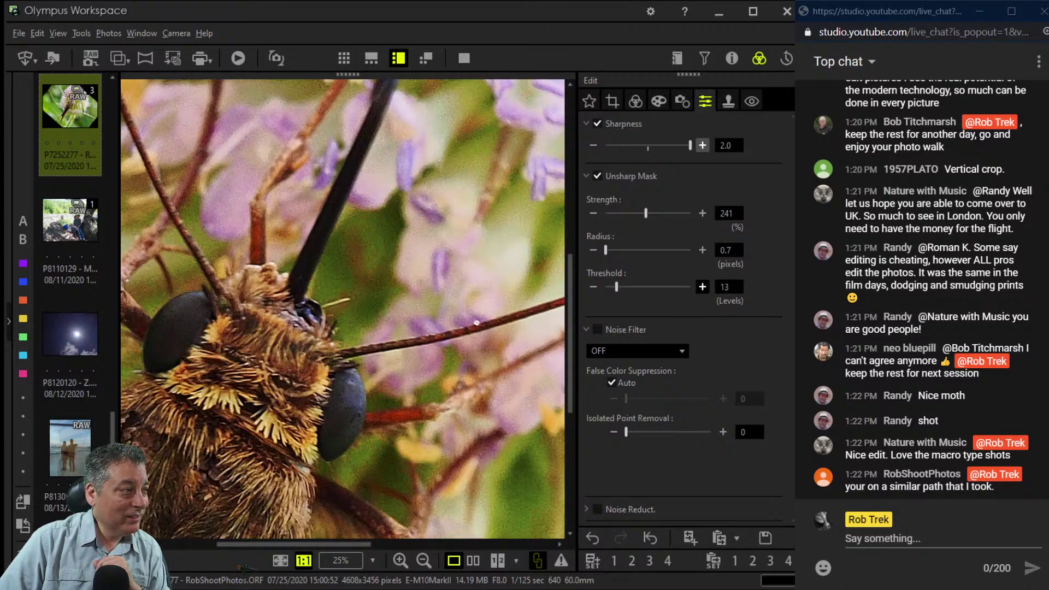
left_click(702, 287)
left_click(703, 286)
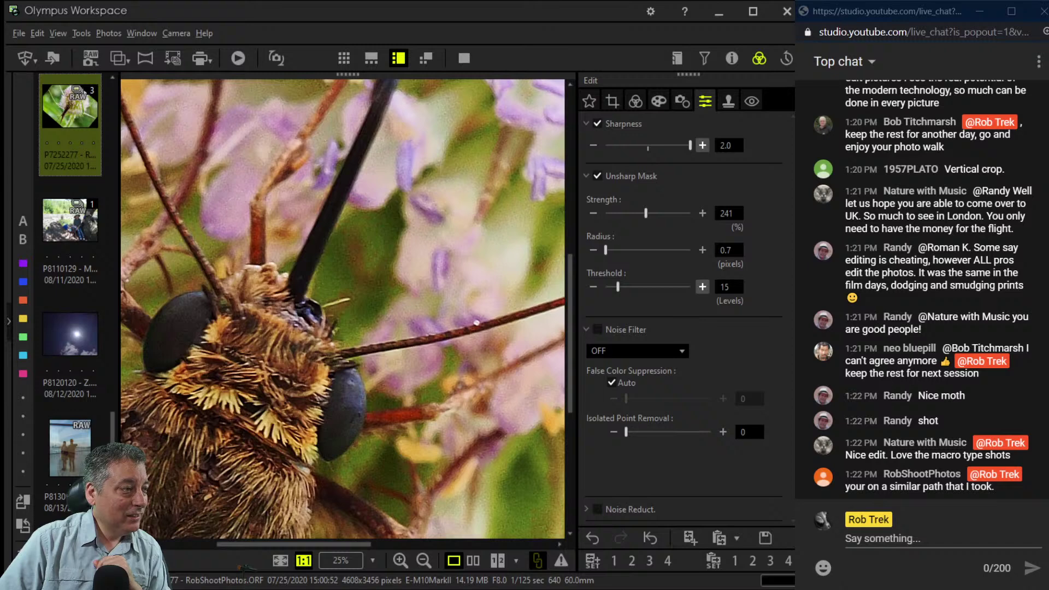
left_click(702, 286)
left_click(593, 287)
left_click(593, 287)
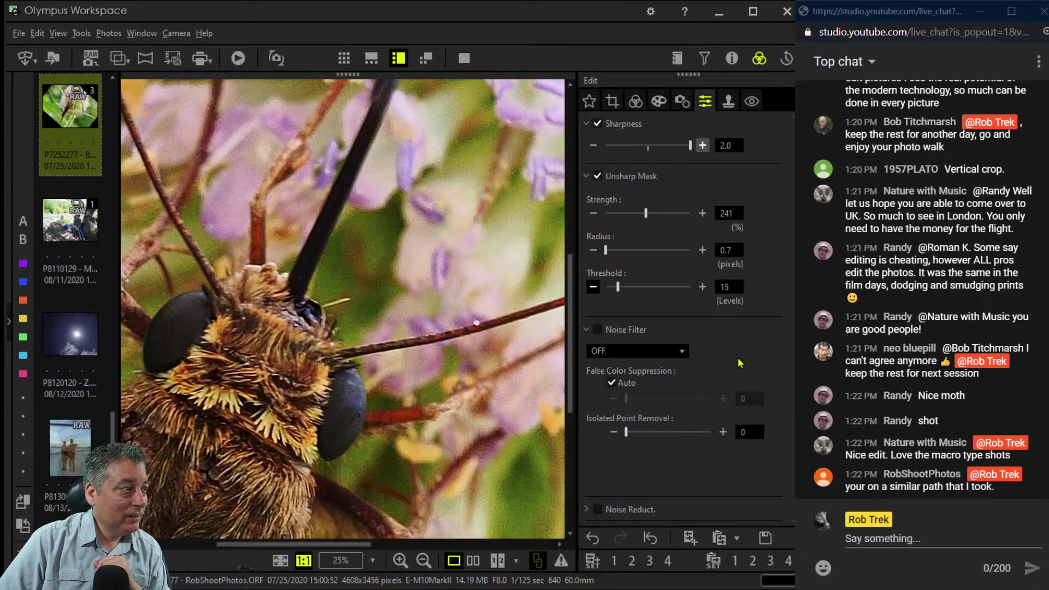
left_click(593, 287)
left_click(593, 286)
left_click(593, 287)
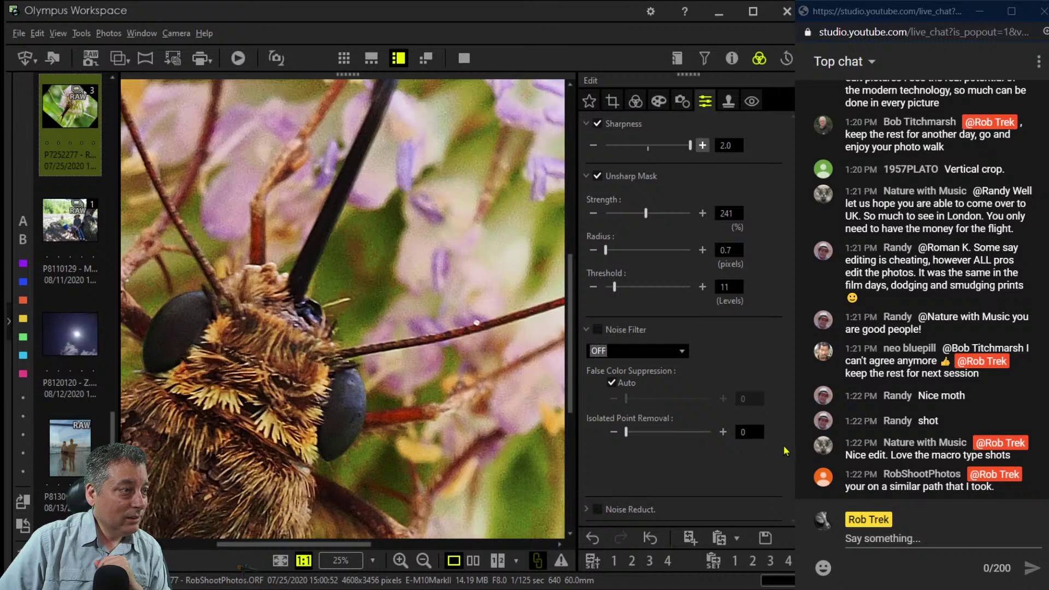
key("Down")
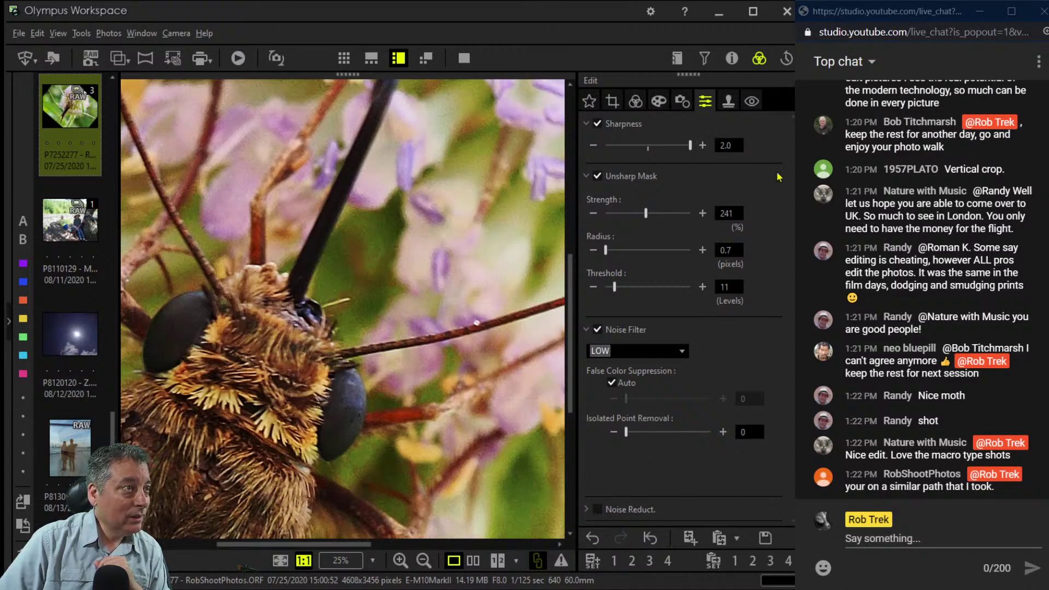
Fit the whole butterfly photo in view and set its Adjust Vignetting value to -10.
scroll(792, 126, "up", 10)
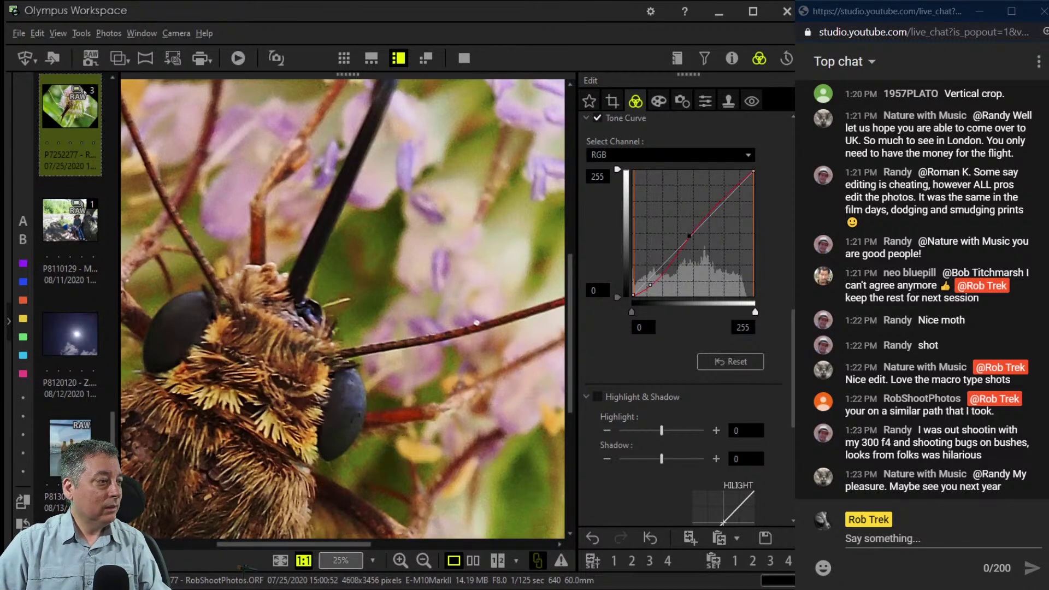
left_click(280, 561)
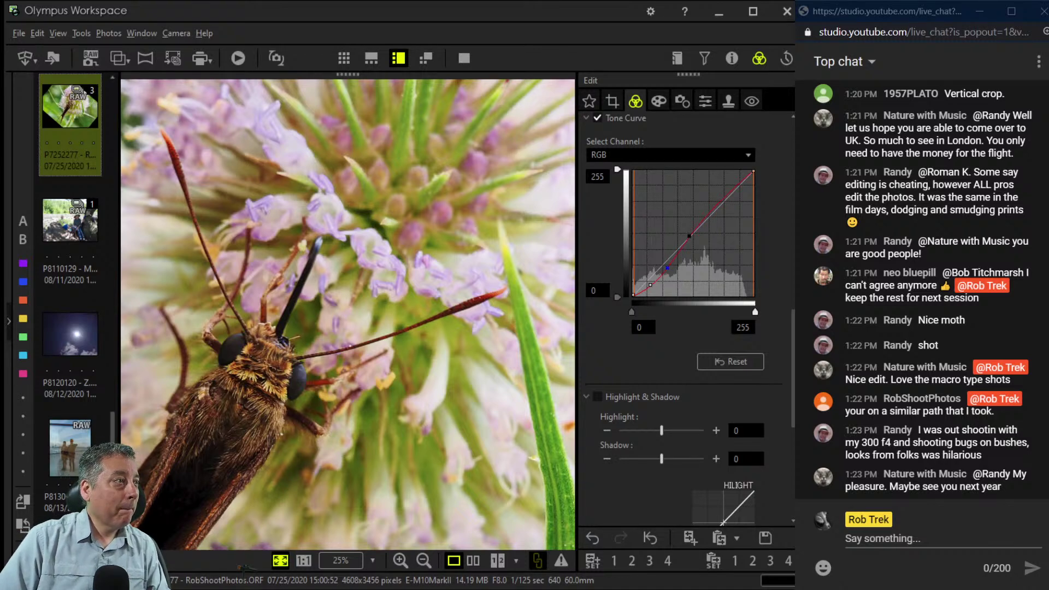
left_click(659, 100)
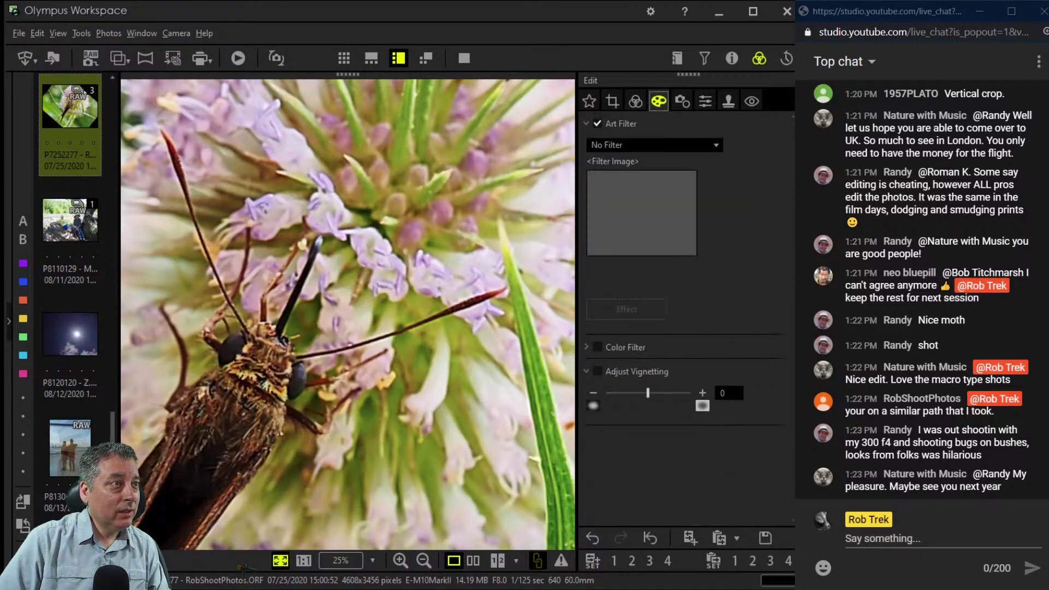
left_click_drag(636, 393, 633, 393)
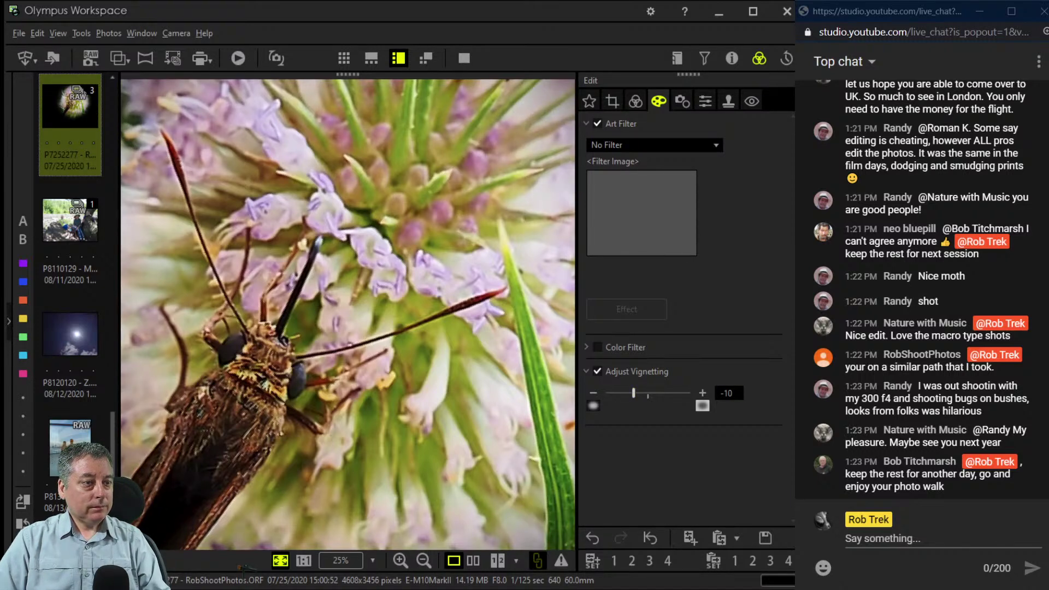
Compare the original and edited butterfly photo side by side, then return to the single edited view.
left_click(464, 58)
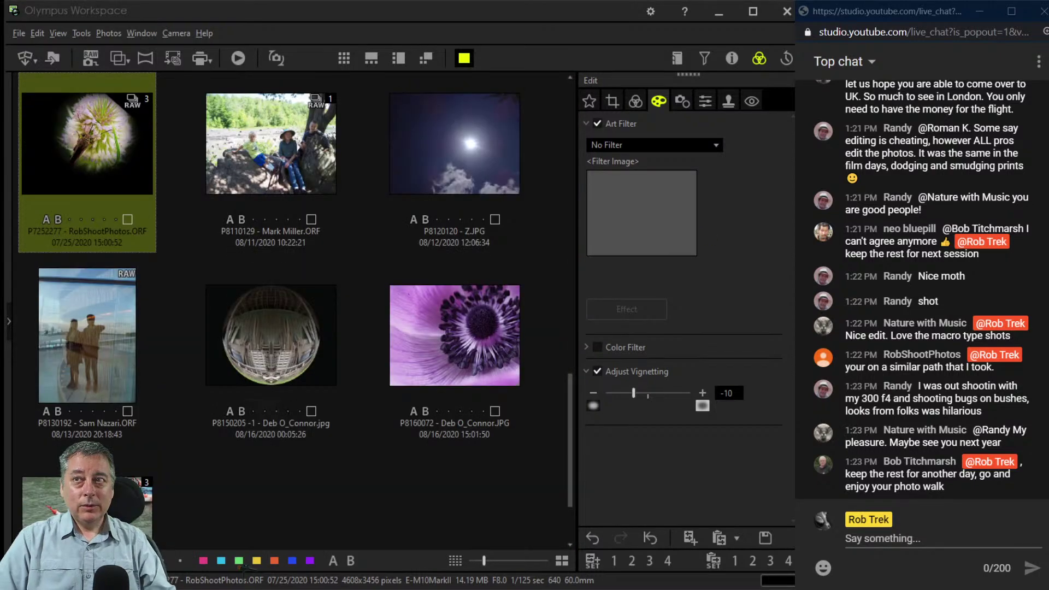
key("Return")
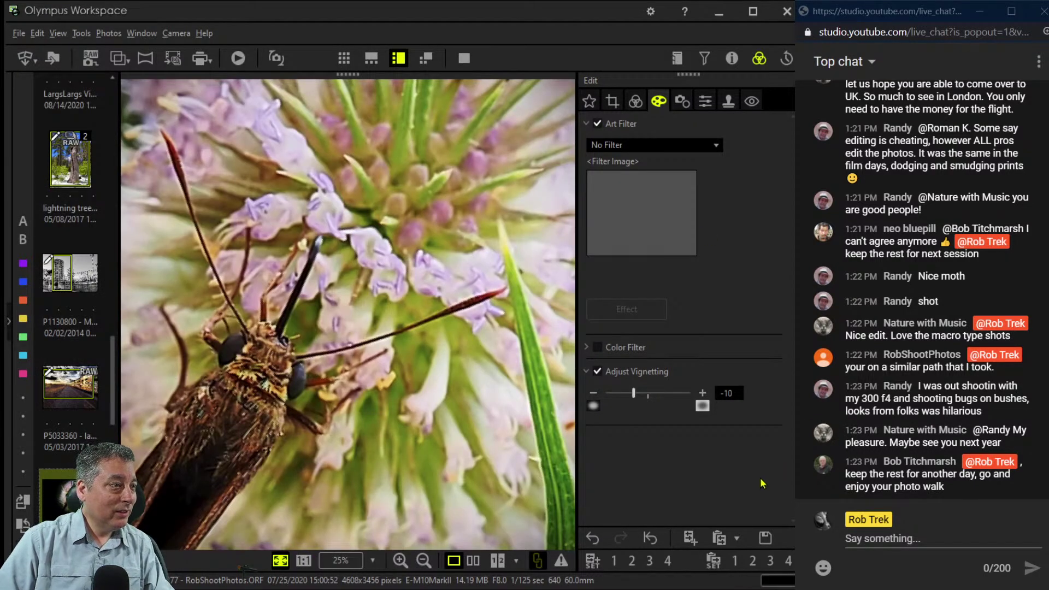
left_click(473, 561)
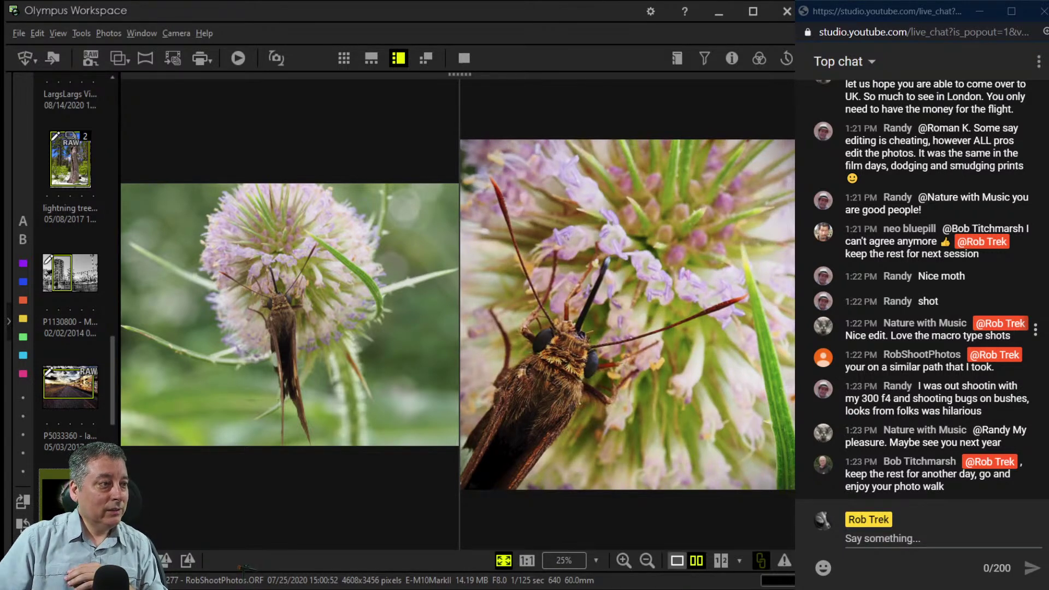
left_click(677, 561)
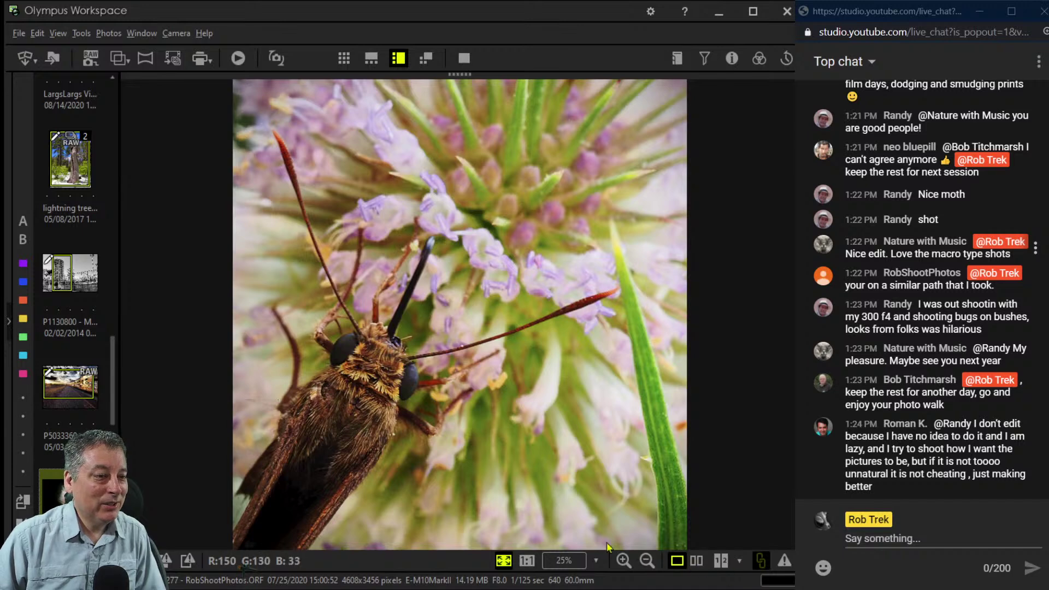
Browse the thumbnails following the butterfly photo for another picture to edit.
scroll(71, 273, "down", 1)
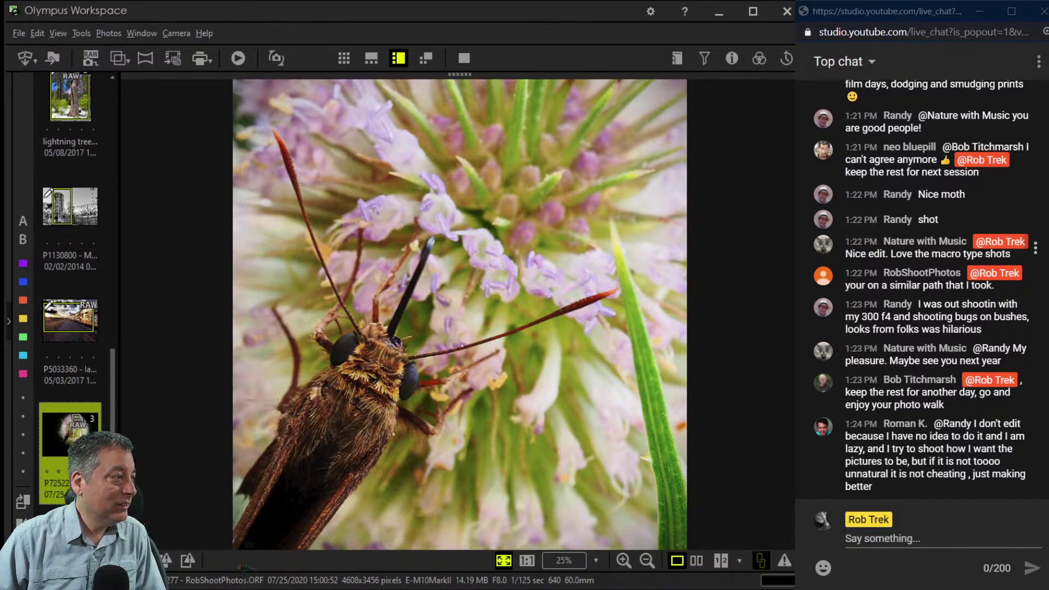
scroll(70, 245, "down", 2)
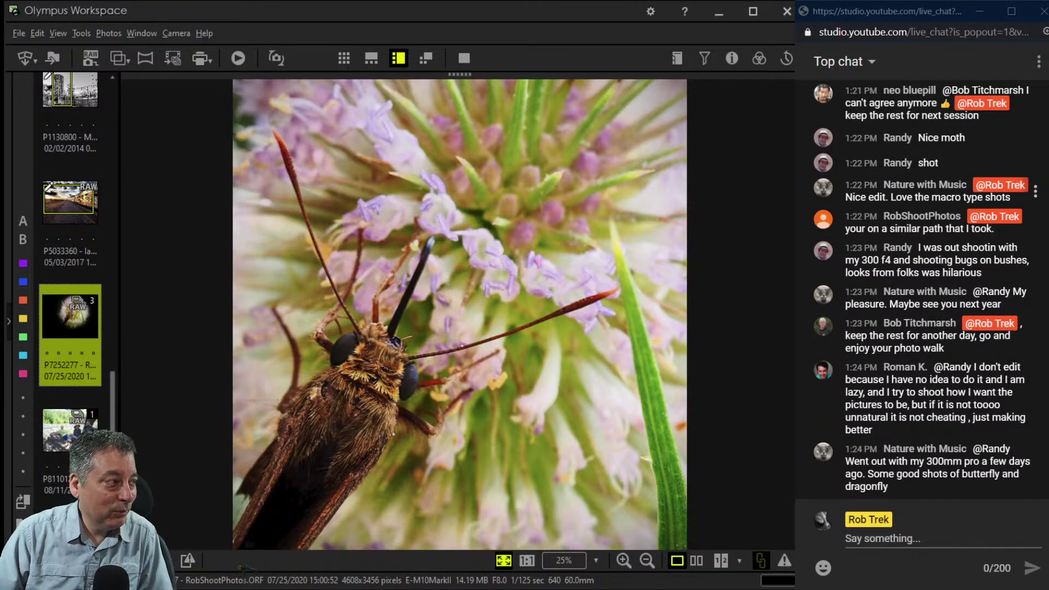
scroll(70, 273, "down", 6)
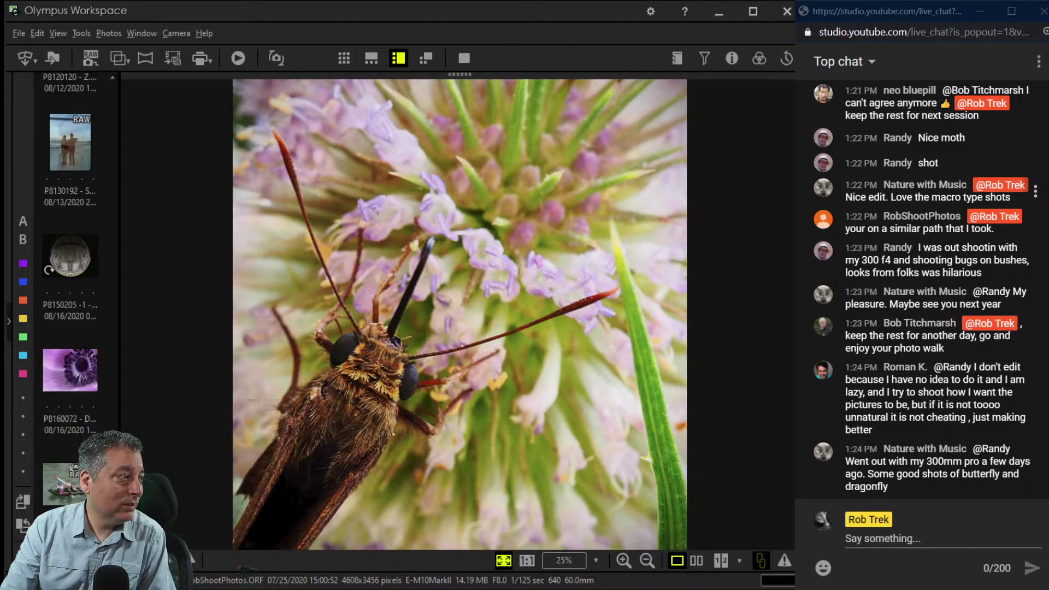